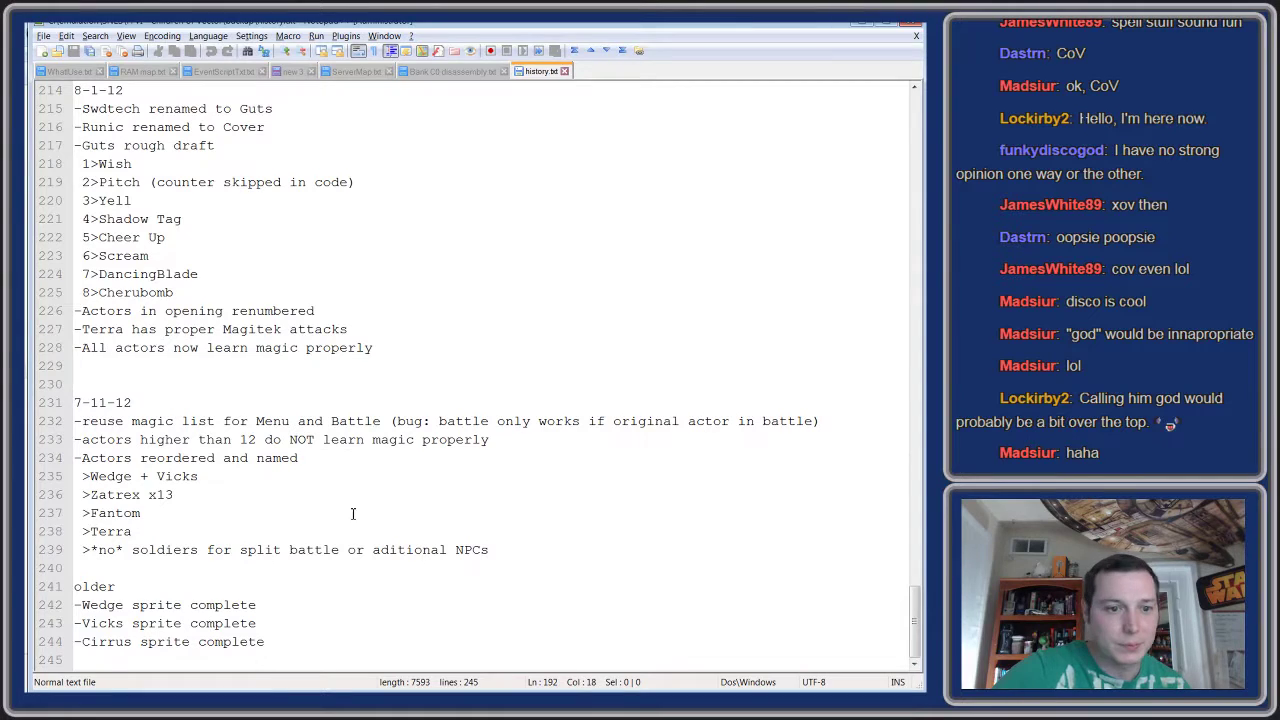
- Review the history.txt change log from the 7-11-12 entry up through 8-1-12, 8-3-12 and 8-14-12 to the 8-24-12 entry
{"action": "scroll", "coordinate": [151, 553], "scroll_direction": "up", "scroll_amount": 2}
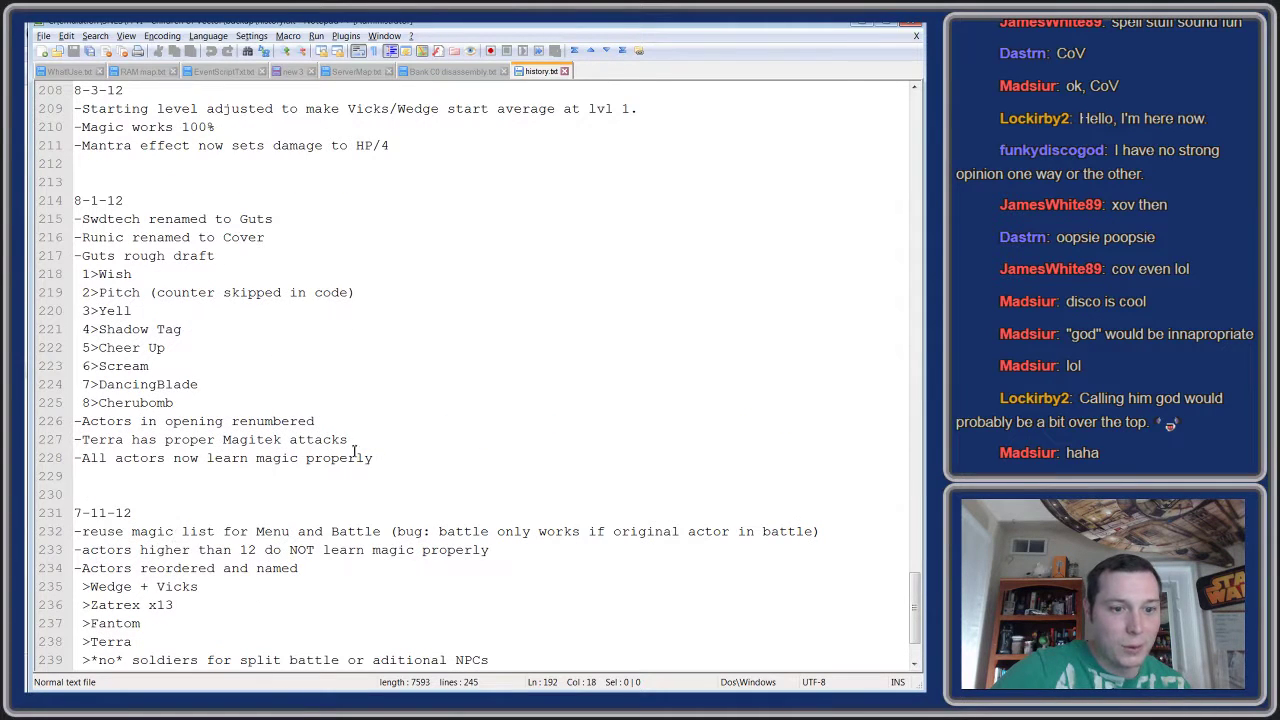
{"action": "left_click_drag", "start_coordinate": [411, 459], "coordinate": [72, 190]}
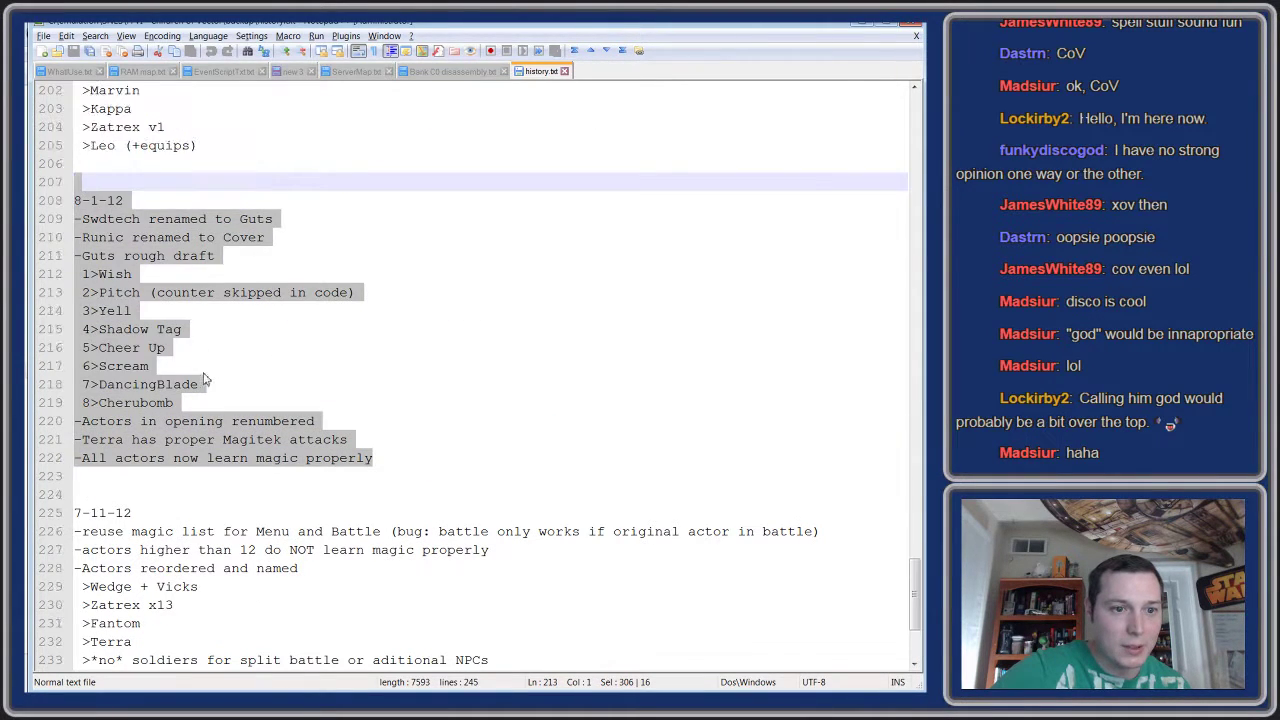
{"action": "scroll", "coordinate": [325, 381], "scroll_direction": "up", "scroll_amount": 4}
{"action": "left_click_drag", "start_coordinate": [400, 368], "coordinate": [102, 298]}
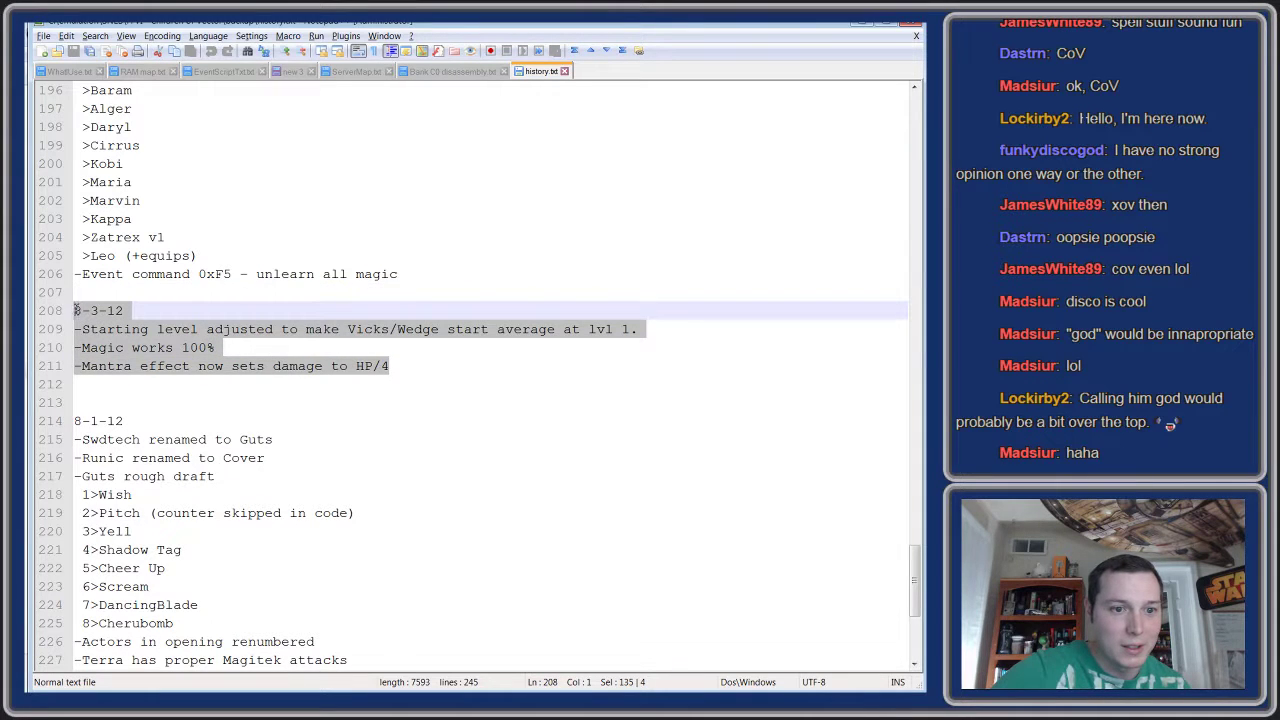
{"action": "left_click", "coordinate": [470, 362]}
{"action": "scroll", "coordinate": [420, 380], "scroll_direction": "up", "scroll_amount": 2}
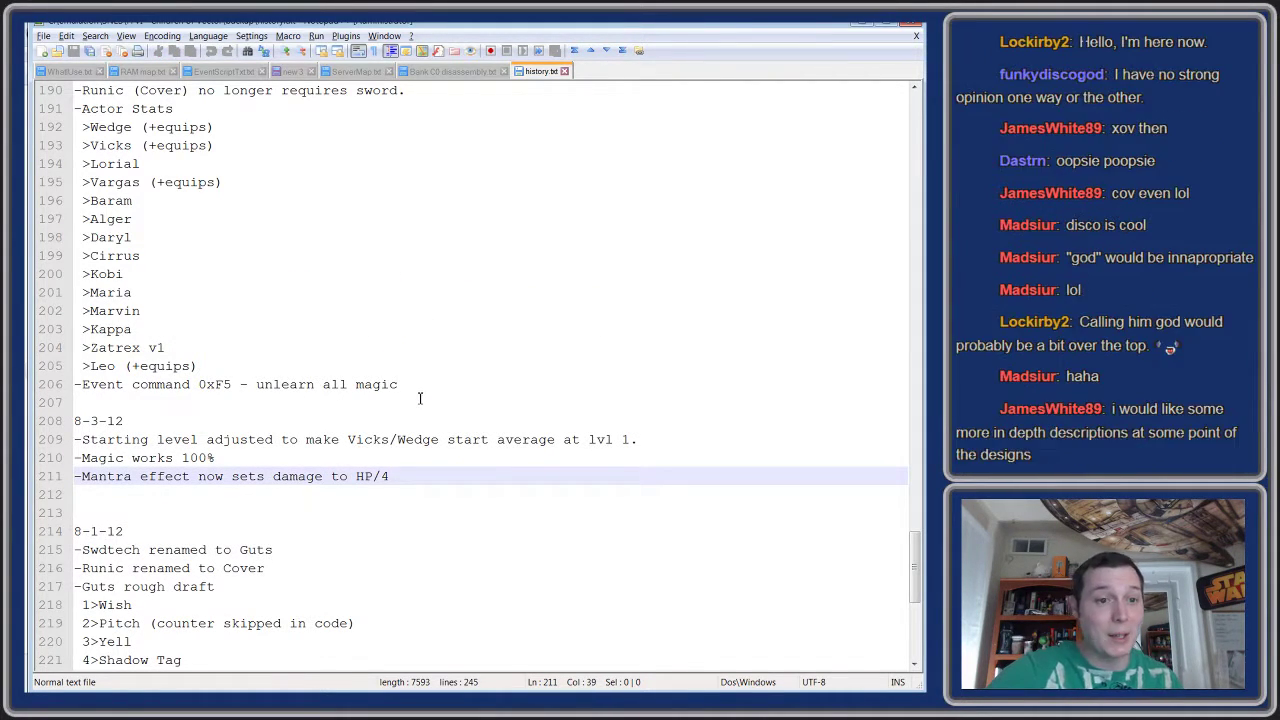
{"action": "scroll", "coordinate": [420, 398], "scroll_direction": "up", "scroll_amount": 2}
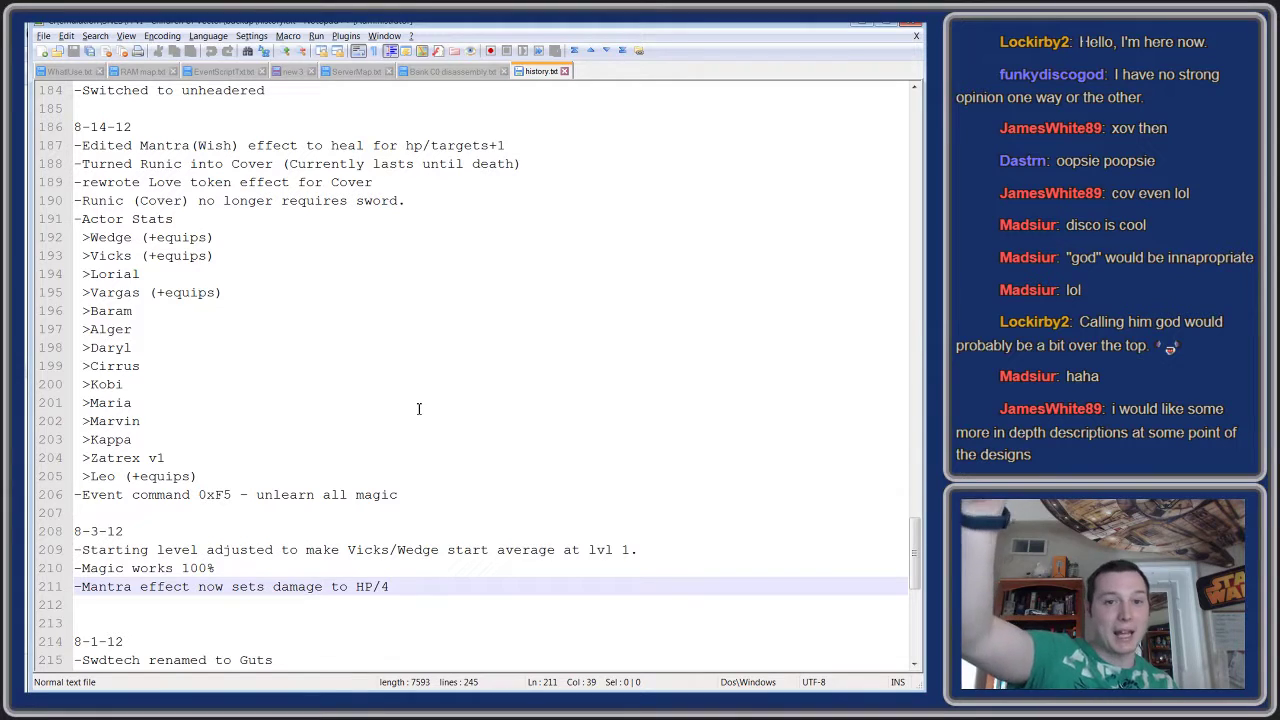
{"action": "scroll", "coordinate": [210, 430], "scroll_direction": "up", "scroll_amount": 2}
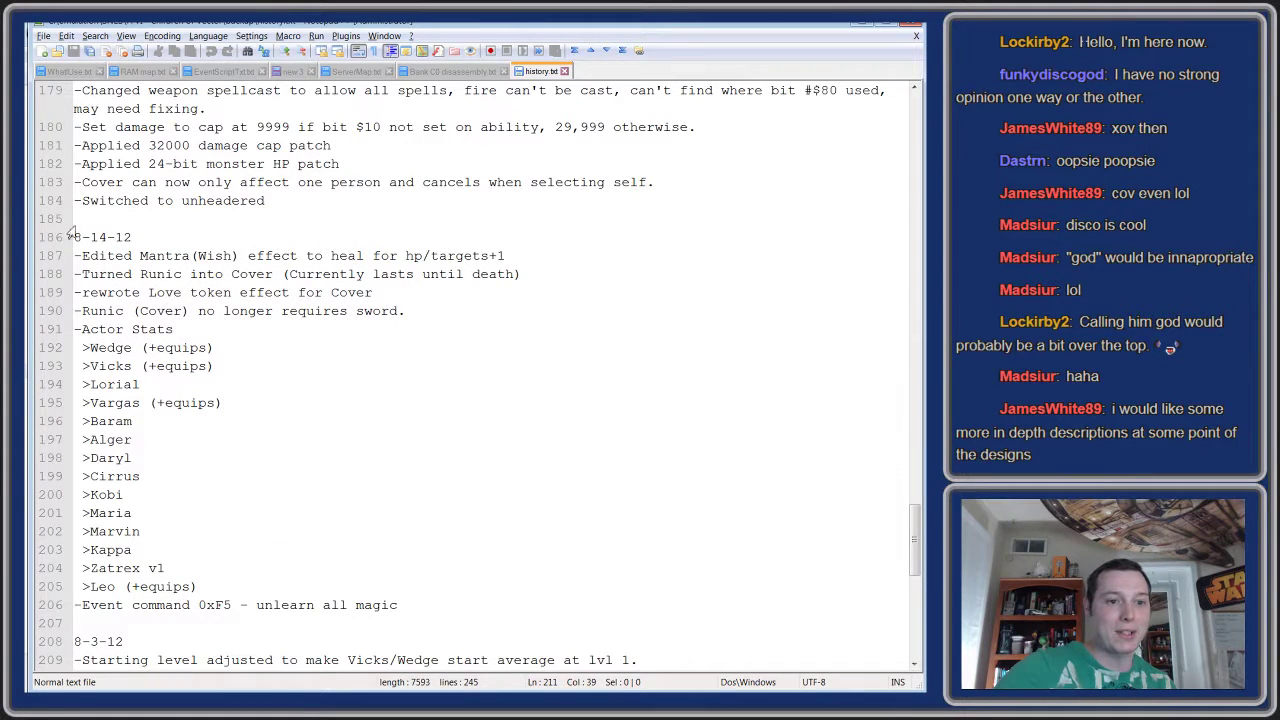
{"action": "left_click_drag", "start_coordinate": [72, 237], "coordinate": [74, 274]}
{"action": "scroll", "coordinate": [520, 580], "scroll_direction": "up", "scroll_amount": 4}
{"action": "left_click", "coordinate": [295, 459]}
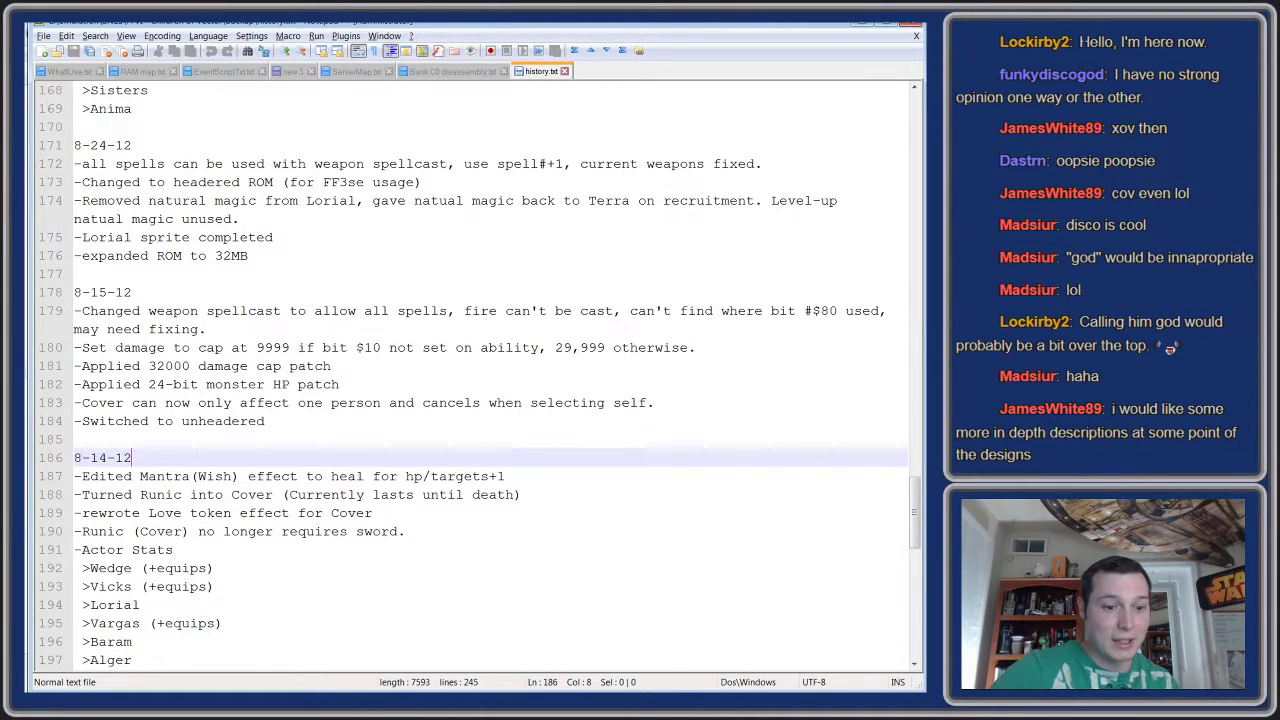
- Switch to Windows Explorer and examine the dated ROM backups in the 2013 and 2012 folders
{"action": "key", "text": "alt+Tab"}
{"action": "double_click", "coordinate": [192, 134]}
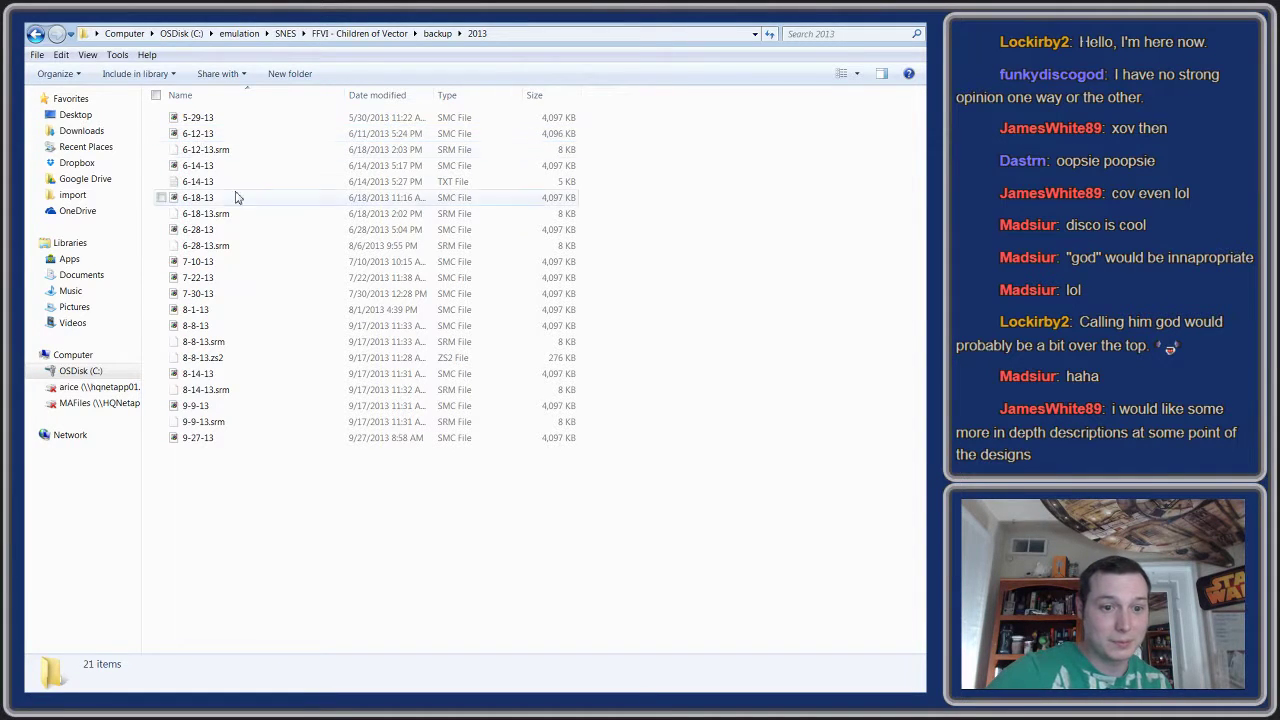
{"action": "left_click", "coordinate": [437, 34]}
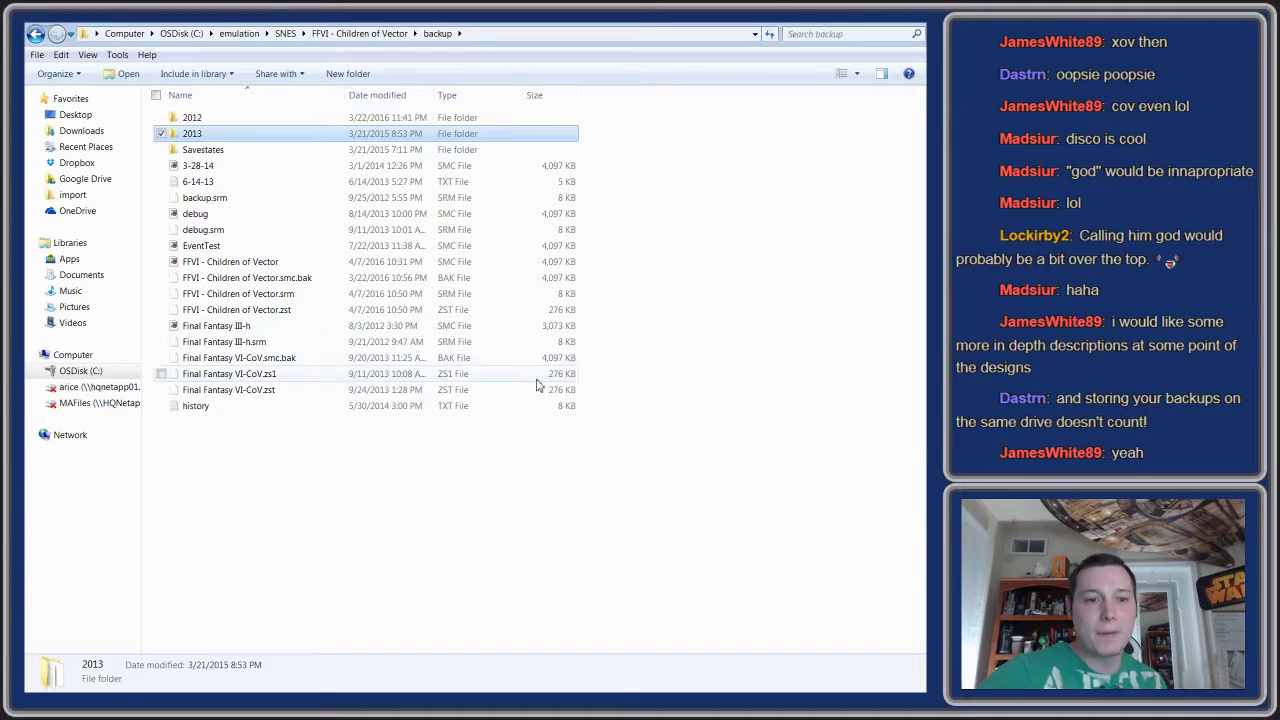
{"action": "double_click", "coordinate": [188, 119]}
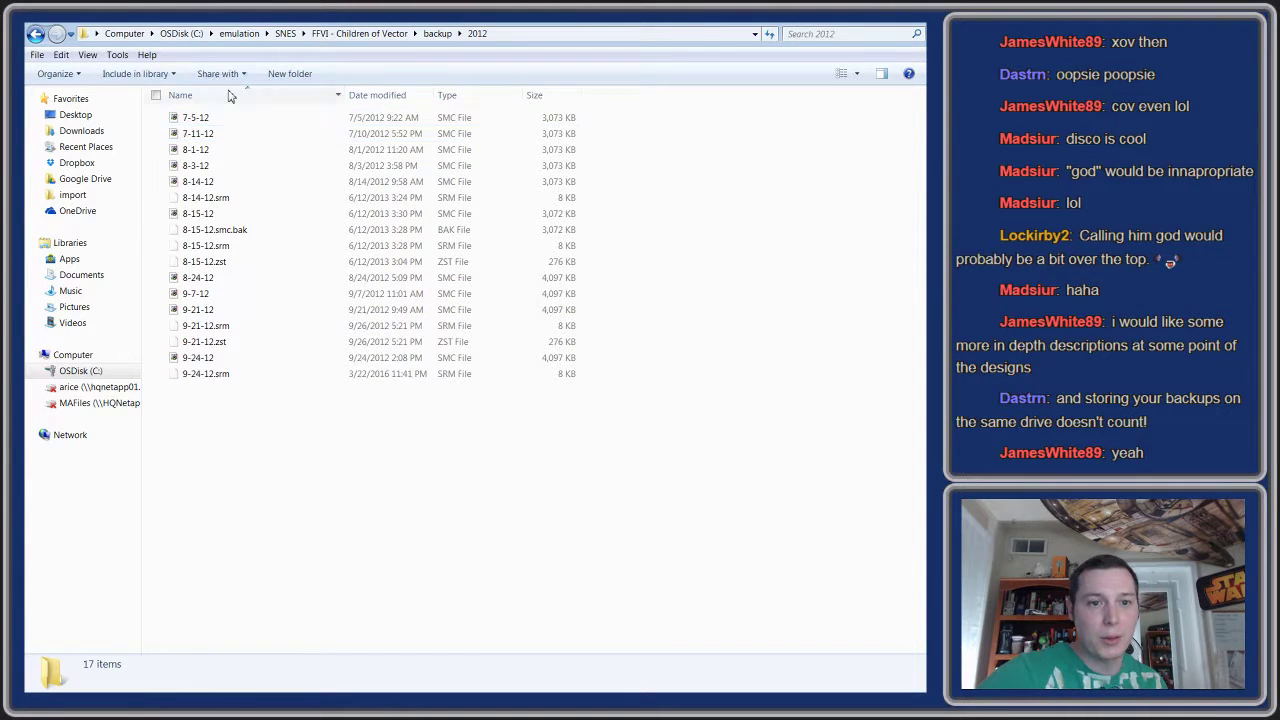
{"action": "left_click", "coordinate": [437, 33]}
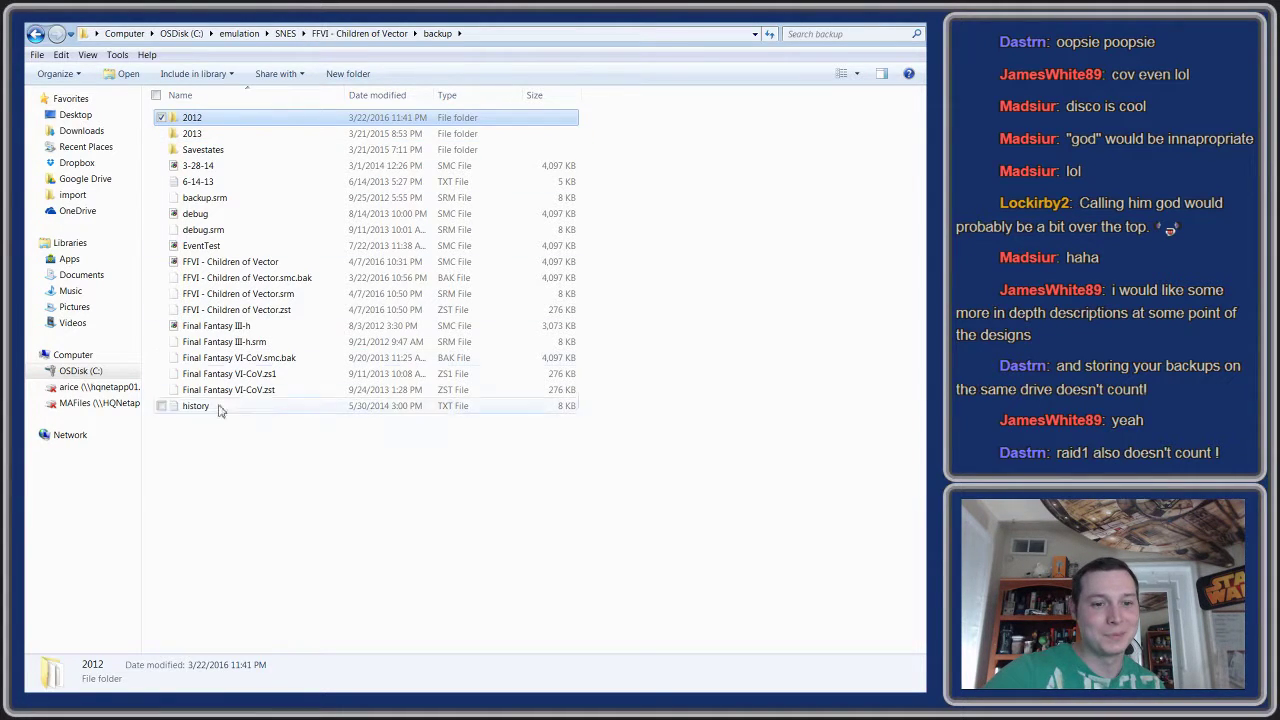
{"action": "left_click", "coordinate": [235, 448]}
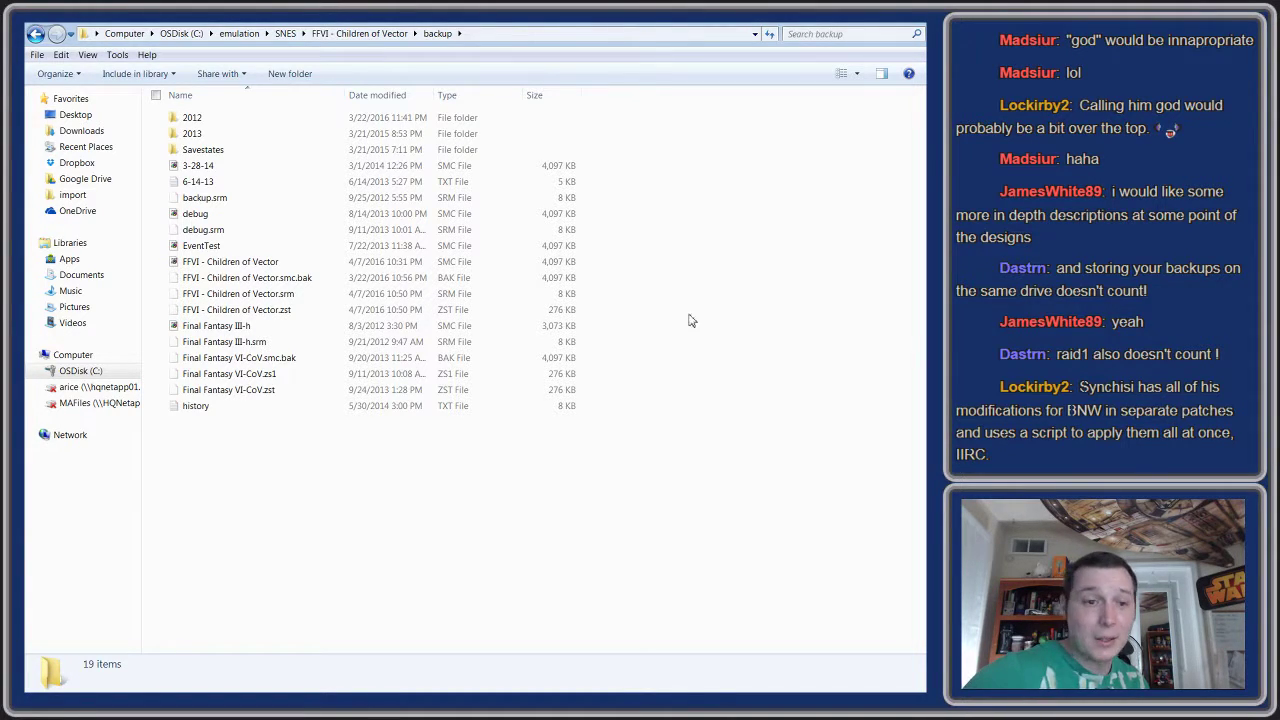
{"action": "double_click", "coordinate": [192, 133]}
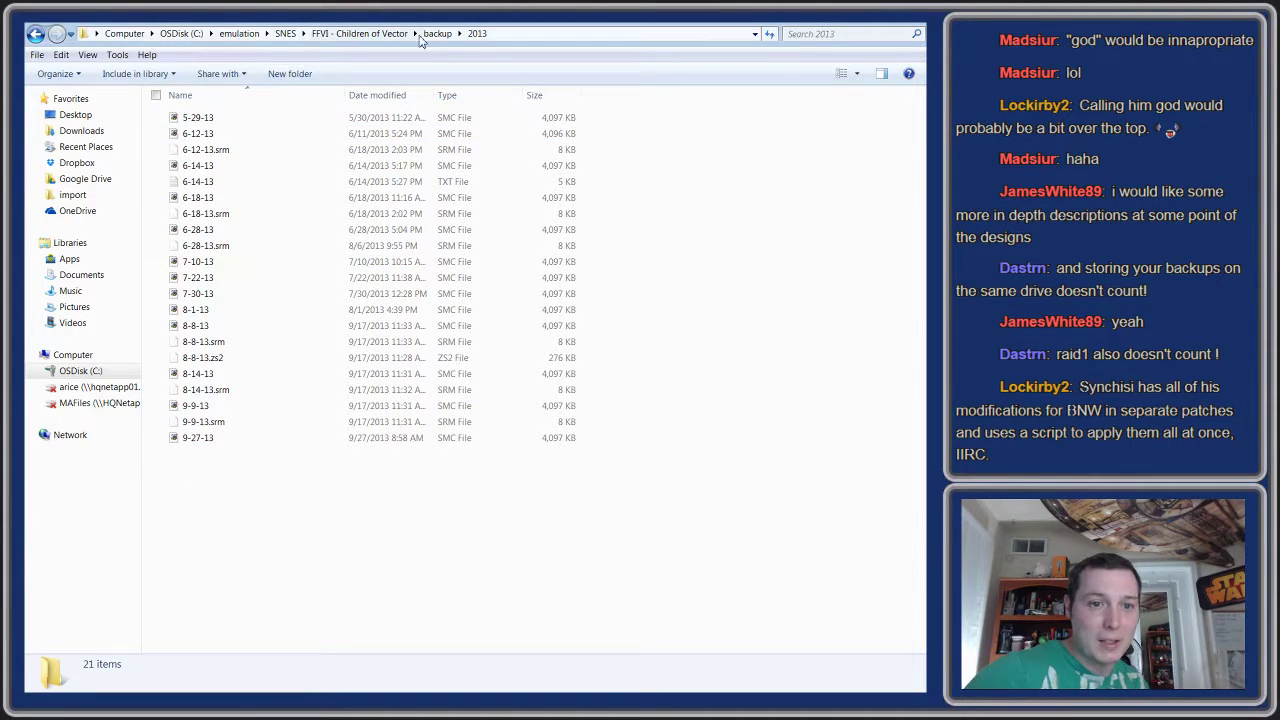
{"action": "left_click", "coordinate": [436, 34]}
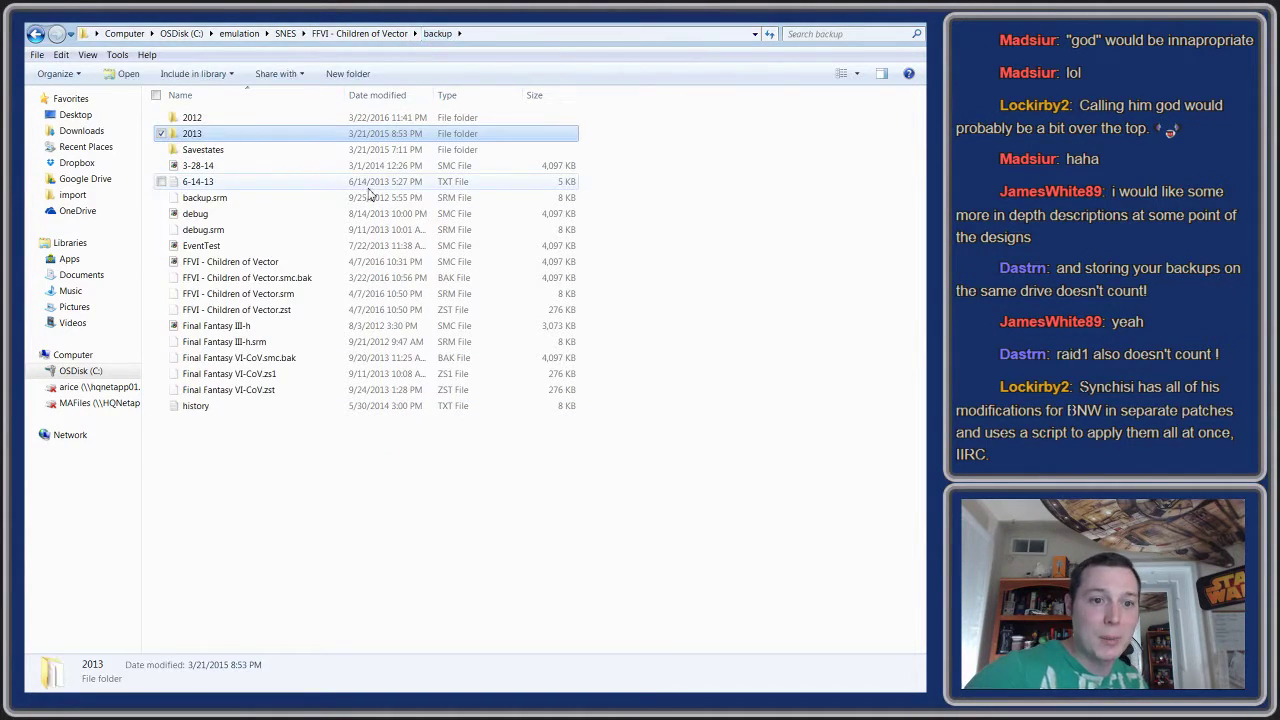
{"action": "double_click", "coordinate": [182, 118]}
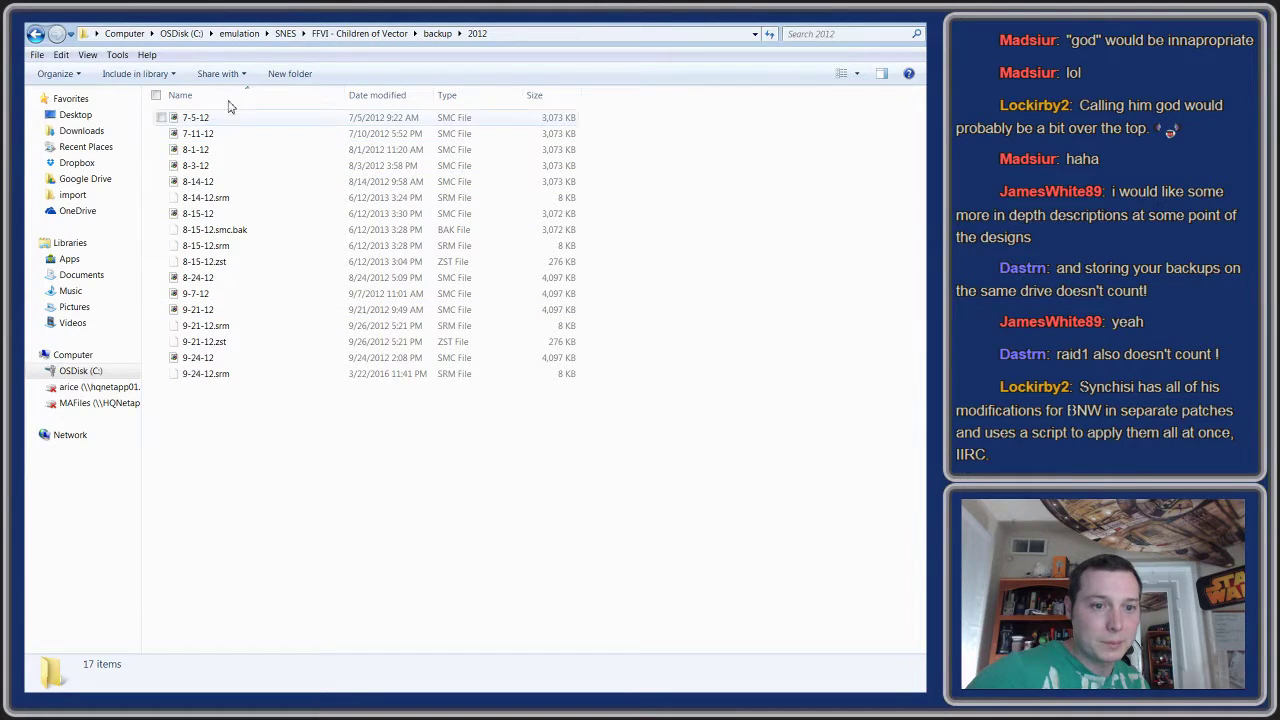
{"action": "left_click", "coordinate": [437, 34]}
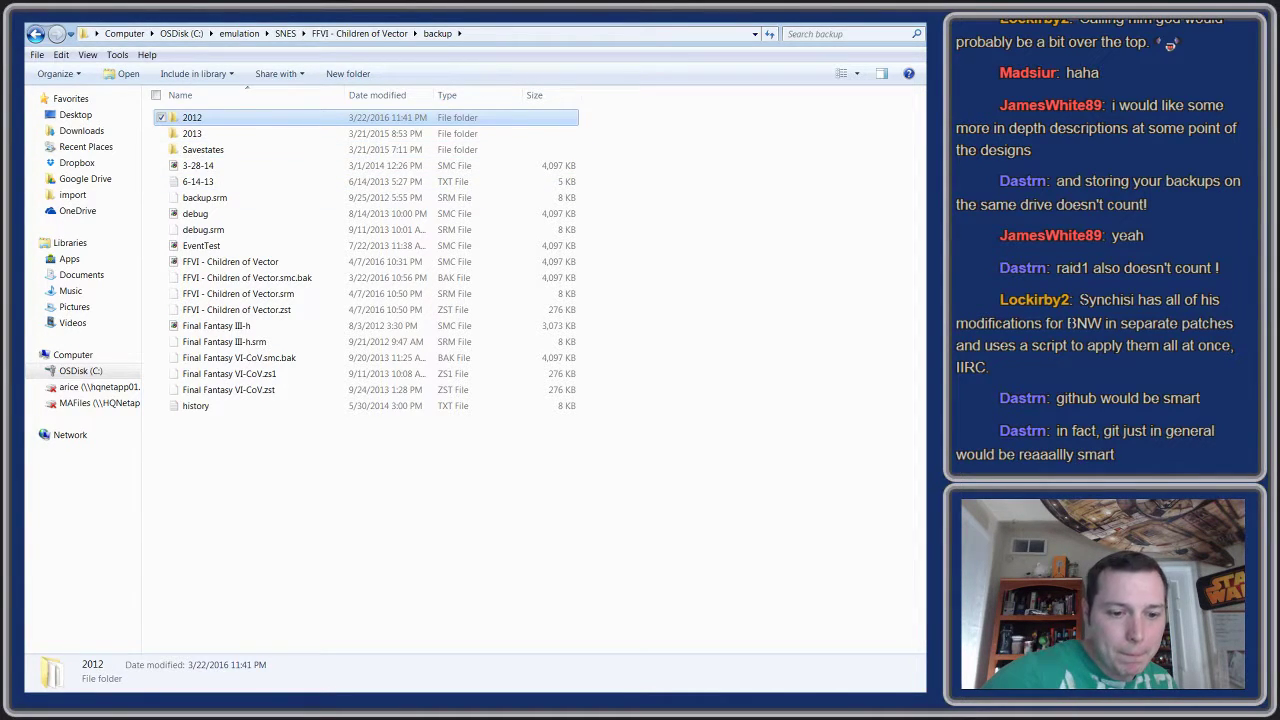
- Launch FF3usME and load the FFVI - Children of Vector ROM from the FFVI - Children of Vector folder
{"action": "left_click", "coordinate": [719, 411]}
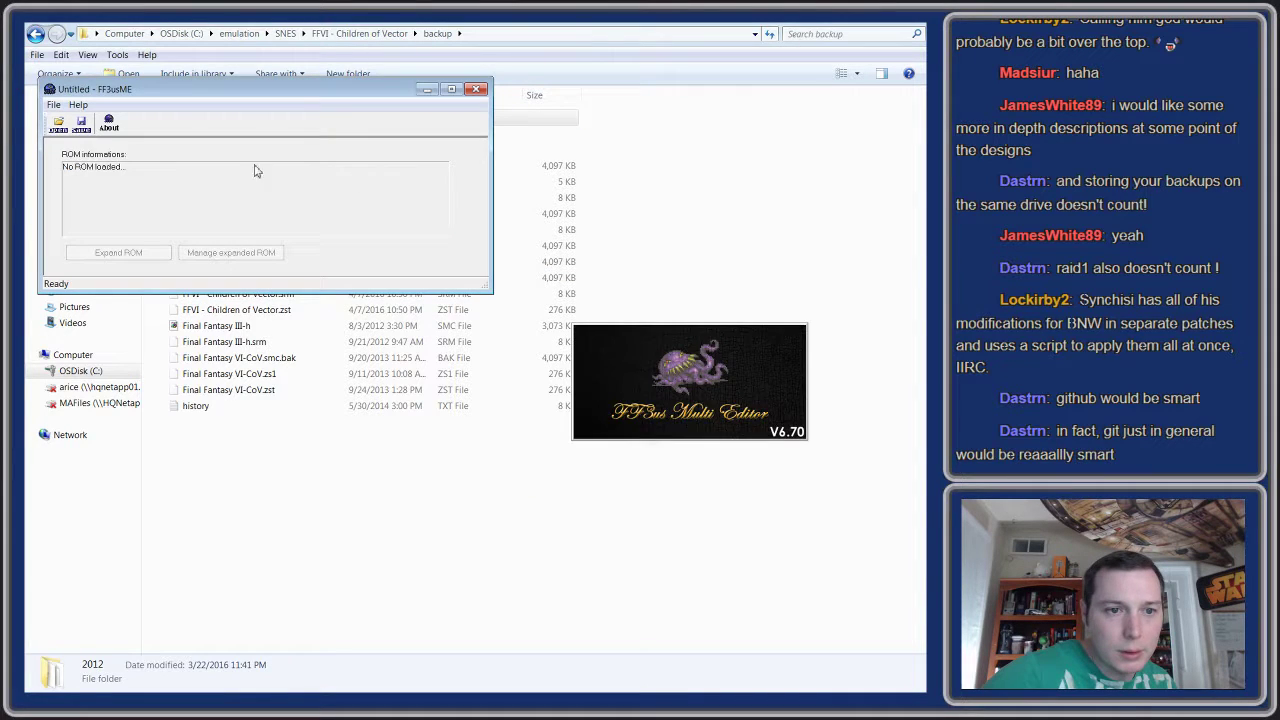
{"action": "left_click", "coordinate": [58, 124]}
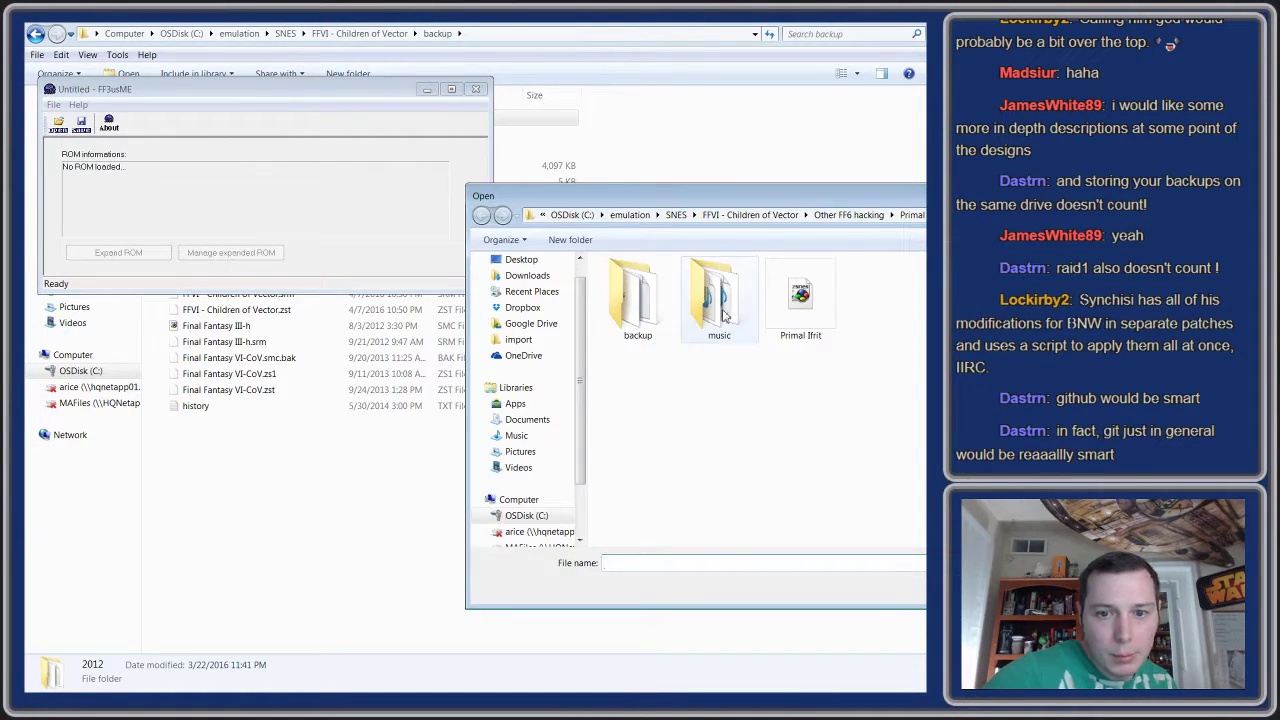
{"action": "left_click", "coordinate": [775, 216]}
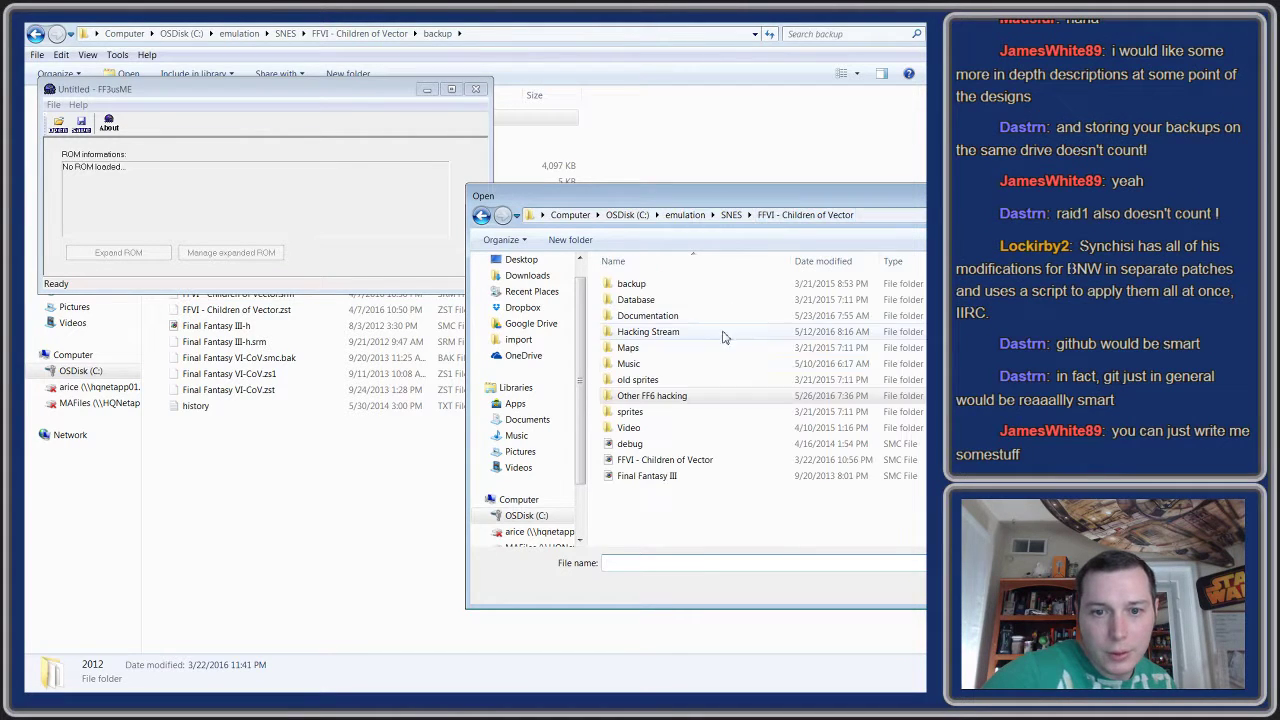
{"action": "double_click", "coordinate": [652, 462]}
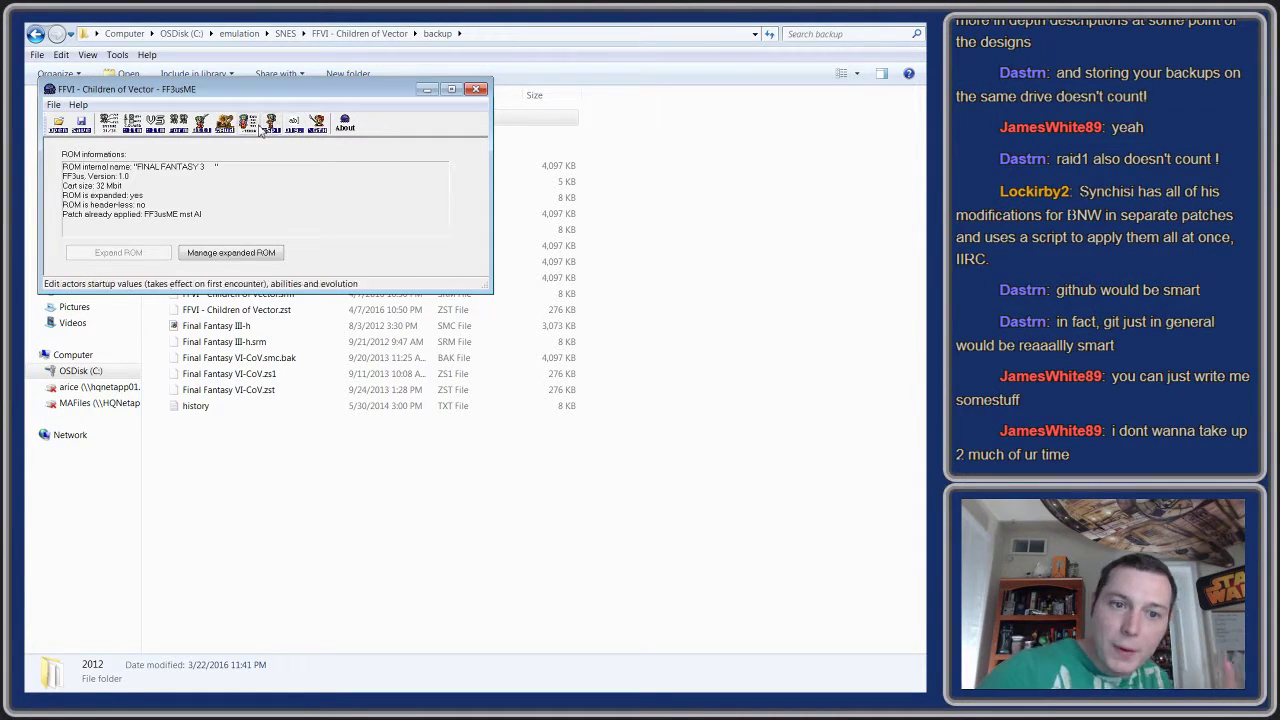
- Open the sprite section of the bitmap editor and display the sprite sheet at index 3
{"action": "left_click", "coordinate": [317, 124]}
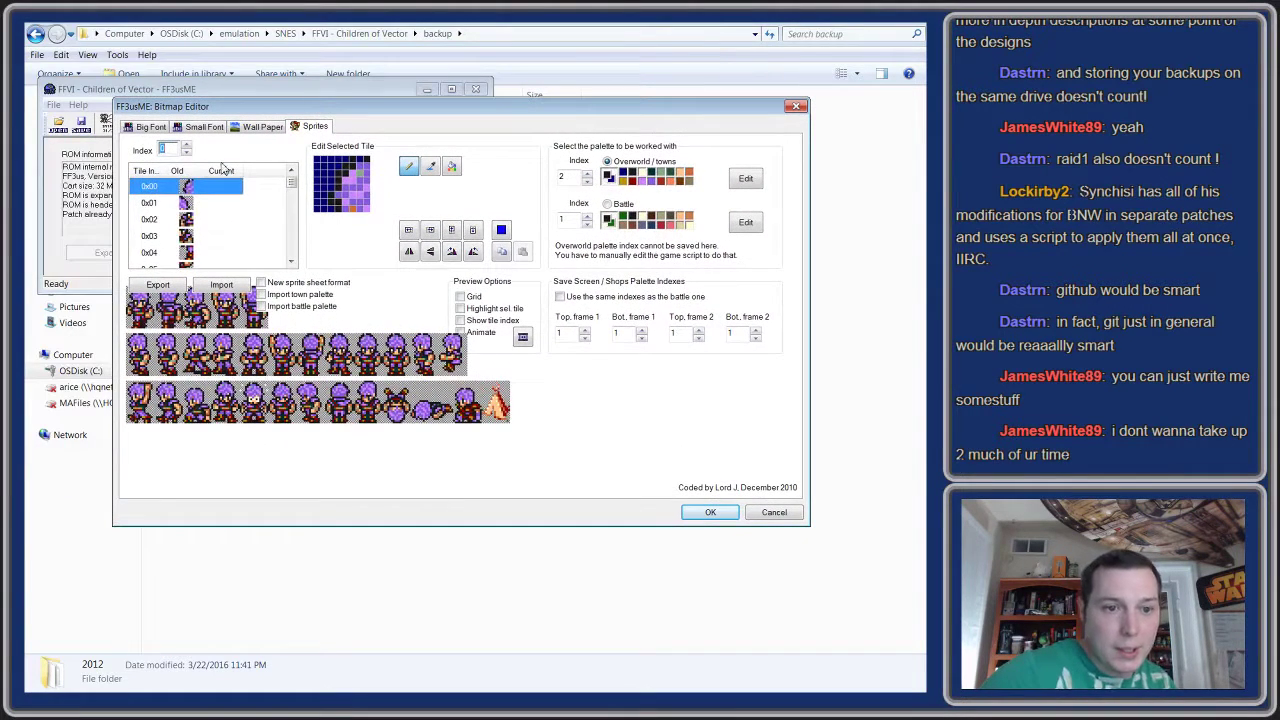
{"action": "left_click", "coordinate": [187, 148]}
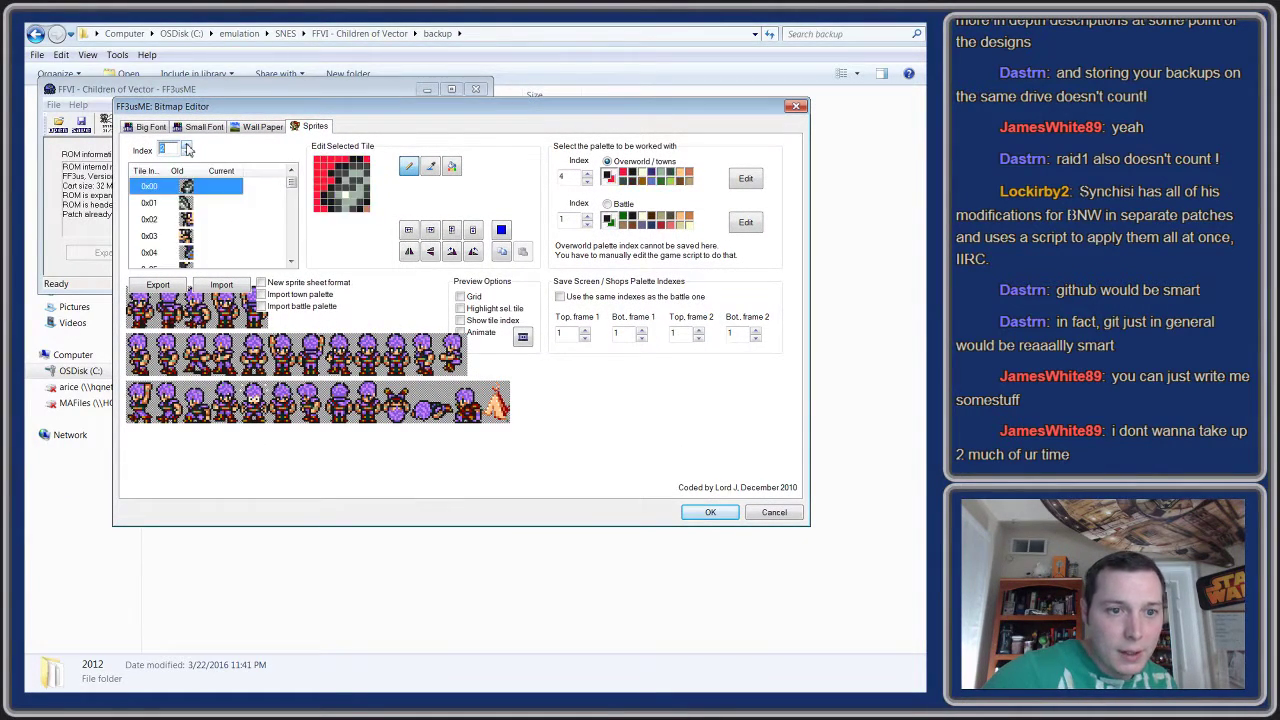
{"action": "left_click", "coordinate": [187, 148]}
{"action": "left_click", "coordinate": [187, 148]}
{"action": "left_click", "coordinate": [187, 148]}
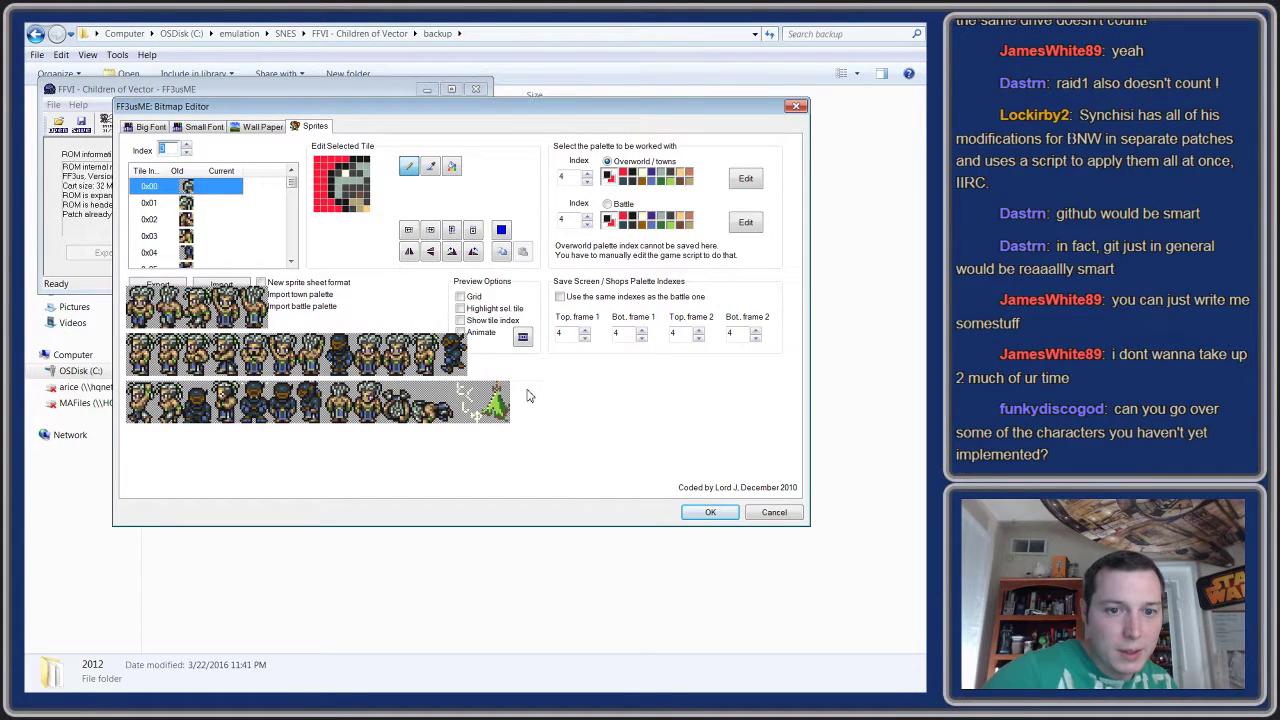
{"action": "left_click", "coordinate": [522, 338]}
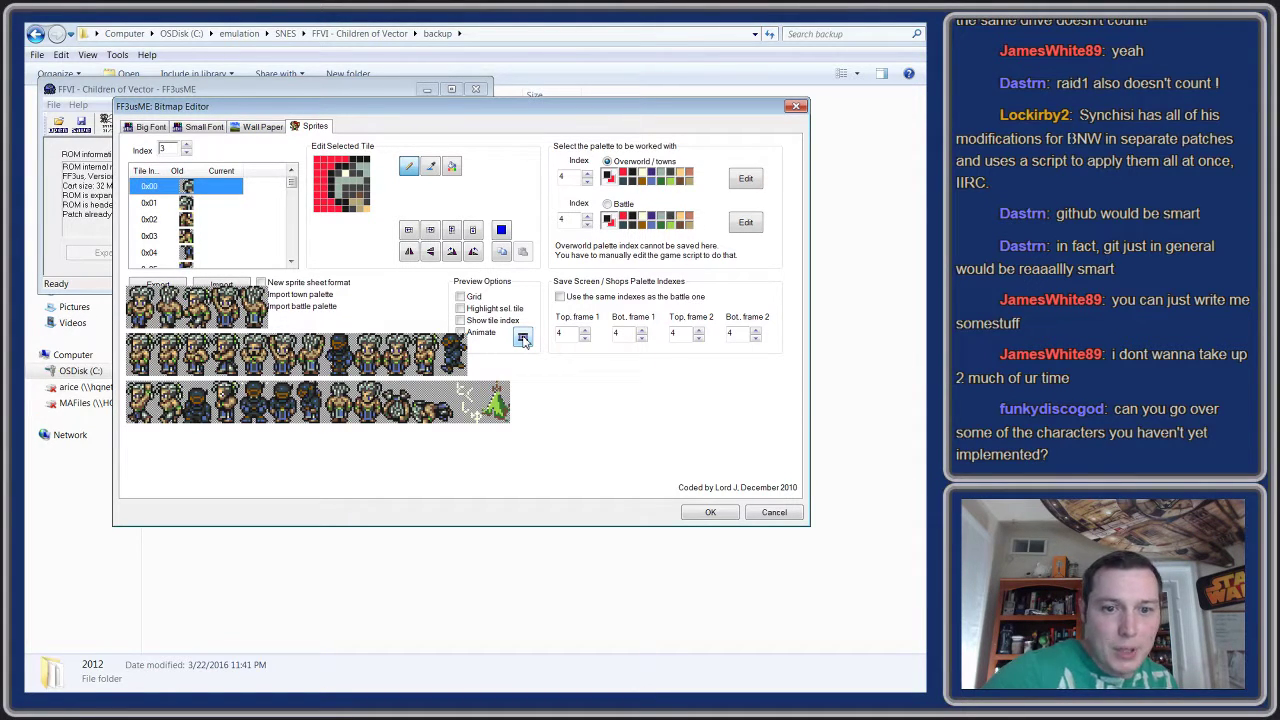
{"action": "left_click", "coordinate": [523, 338]}
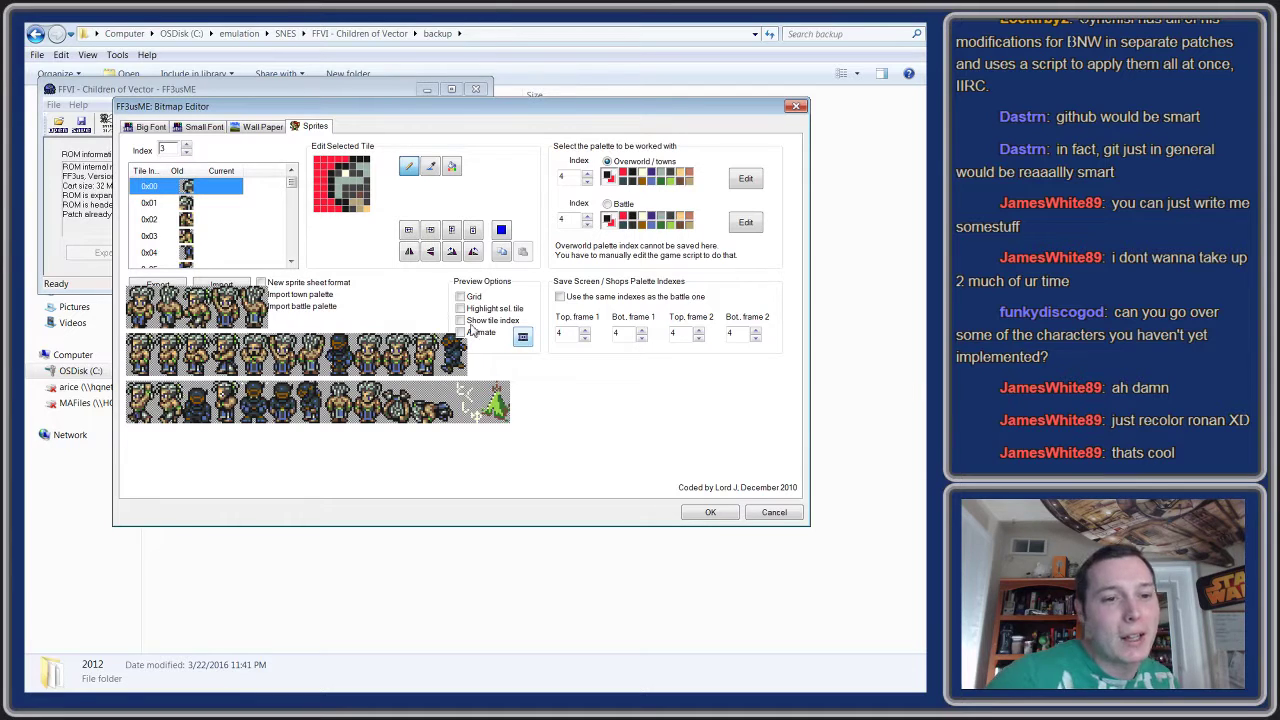
- Look through the character sprite sheets below index 3, then return to index 3
{"action": "left_click", "coordinate": [187, 154]}
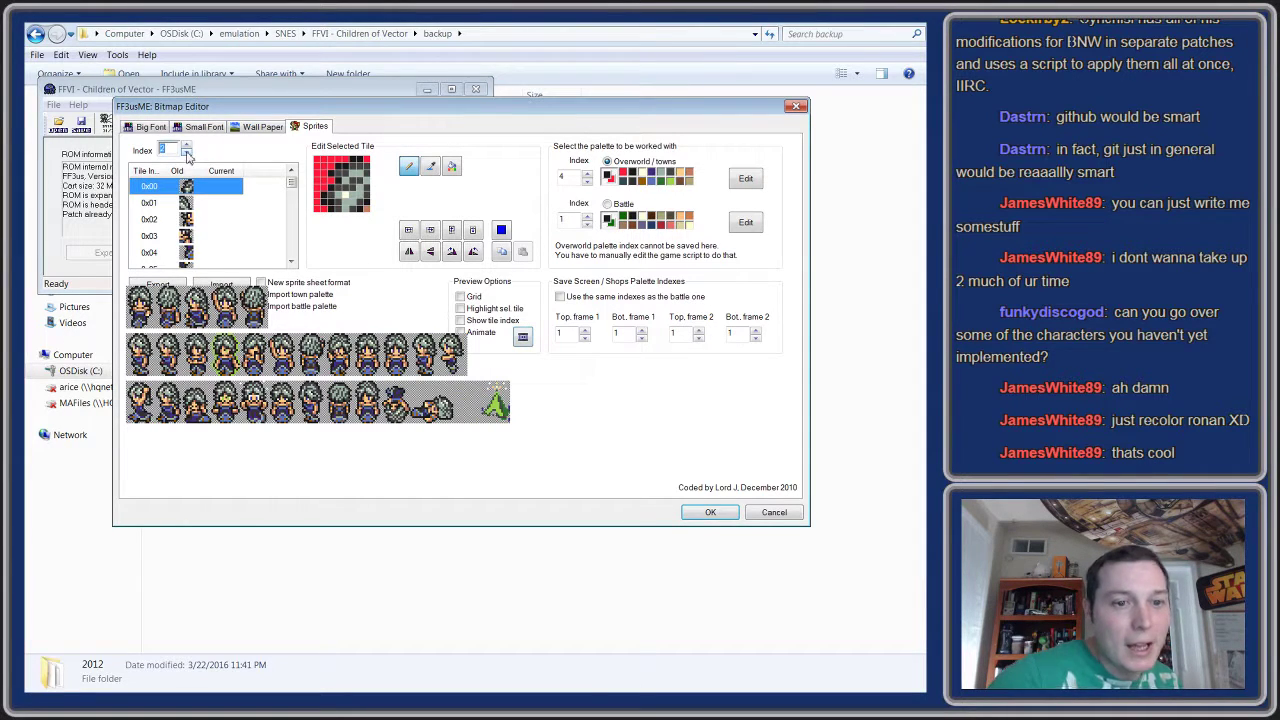
{"action": "left_click", "coordinate": [190, 150]}
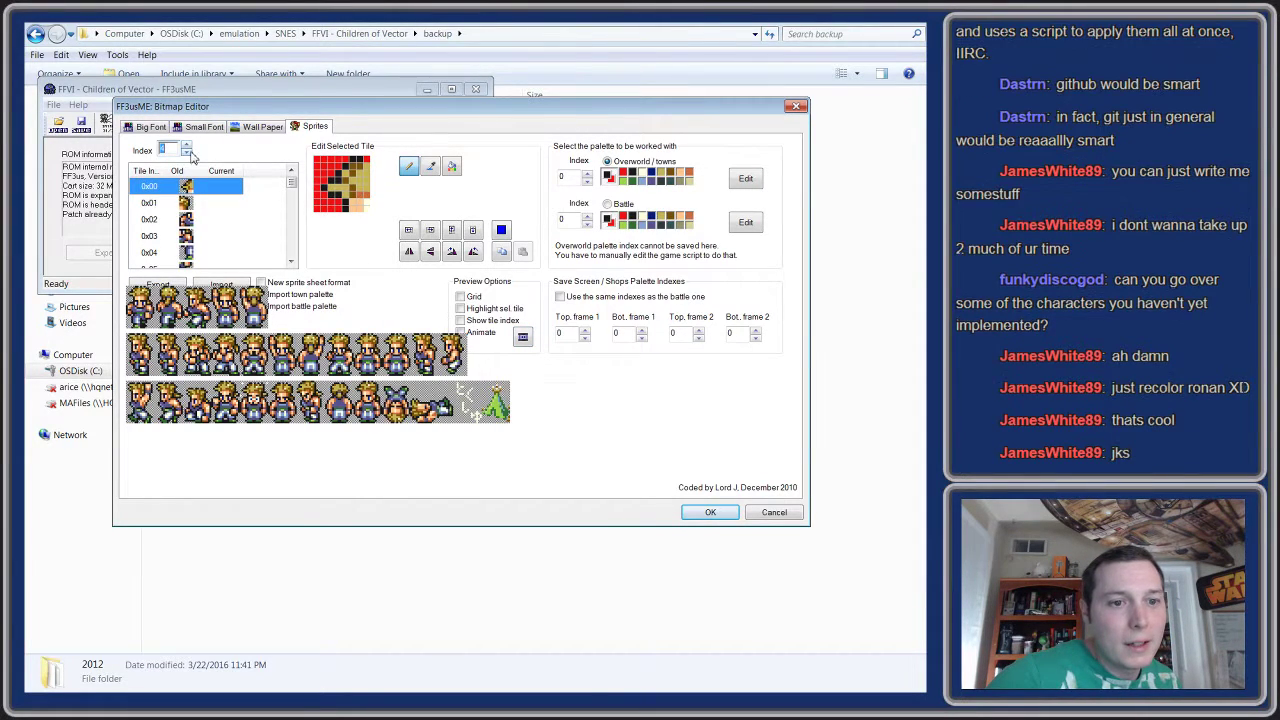
{"action": "left_click", "coordinate": [189, 155]}
{"action": "left_click", "coordinate": [189, 155]}
{"action": "left_click", "coordinate": [189, 155]}
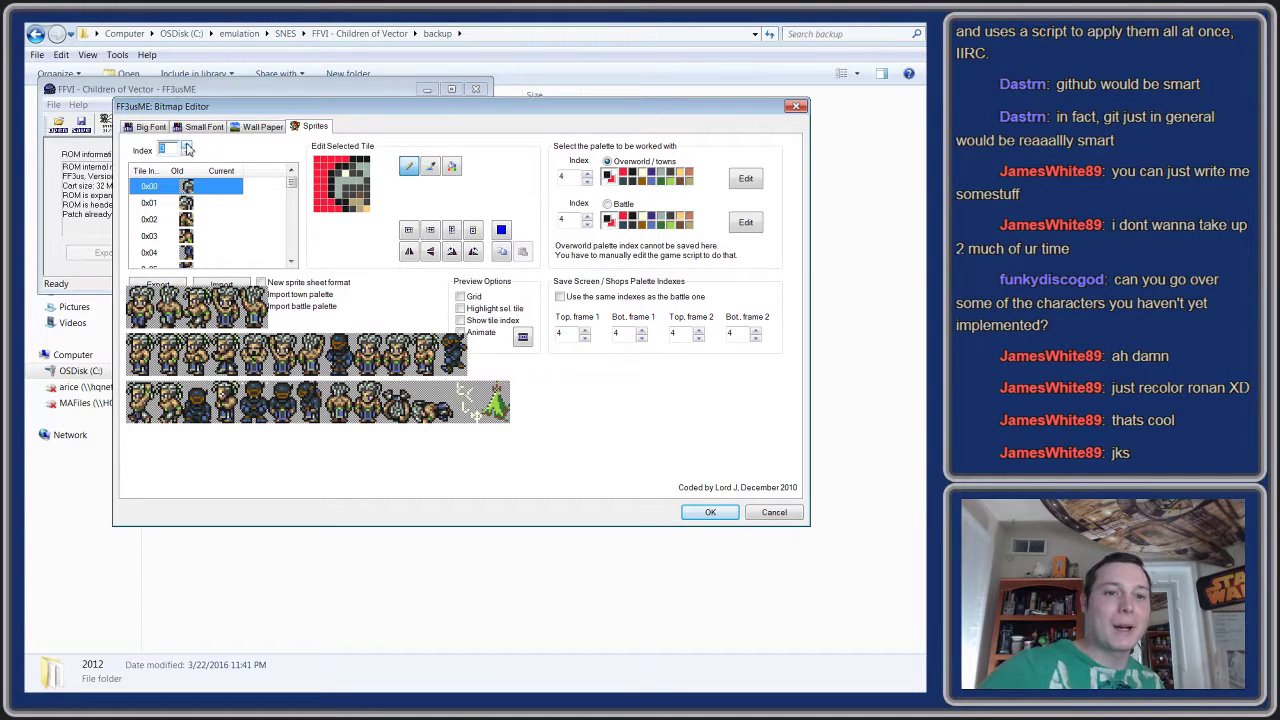
- Display the sprite sheet at index 6 using its battle palette
{"action": "left_click", "coordinate": [187, 148]}
{"action": "left_click", "coordinate": [187, 148]}
{"action": "left_click", "coordinate": [187, 148]}
{"action": "left_click", "coordinate": [187, 148]}
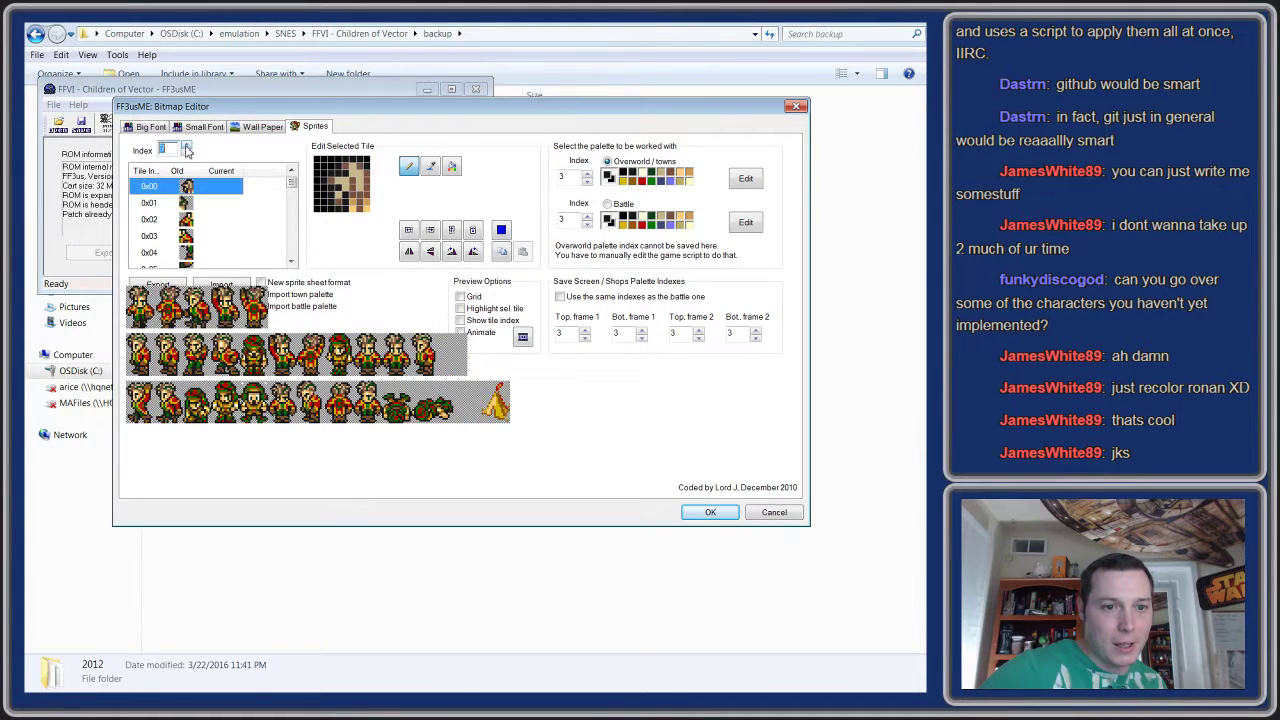
{"action": "left_click", "coordinate": [185, 153]}
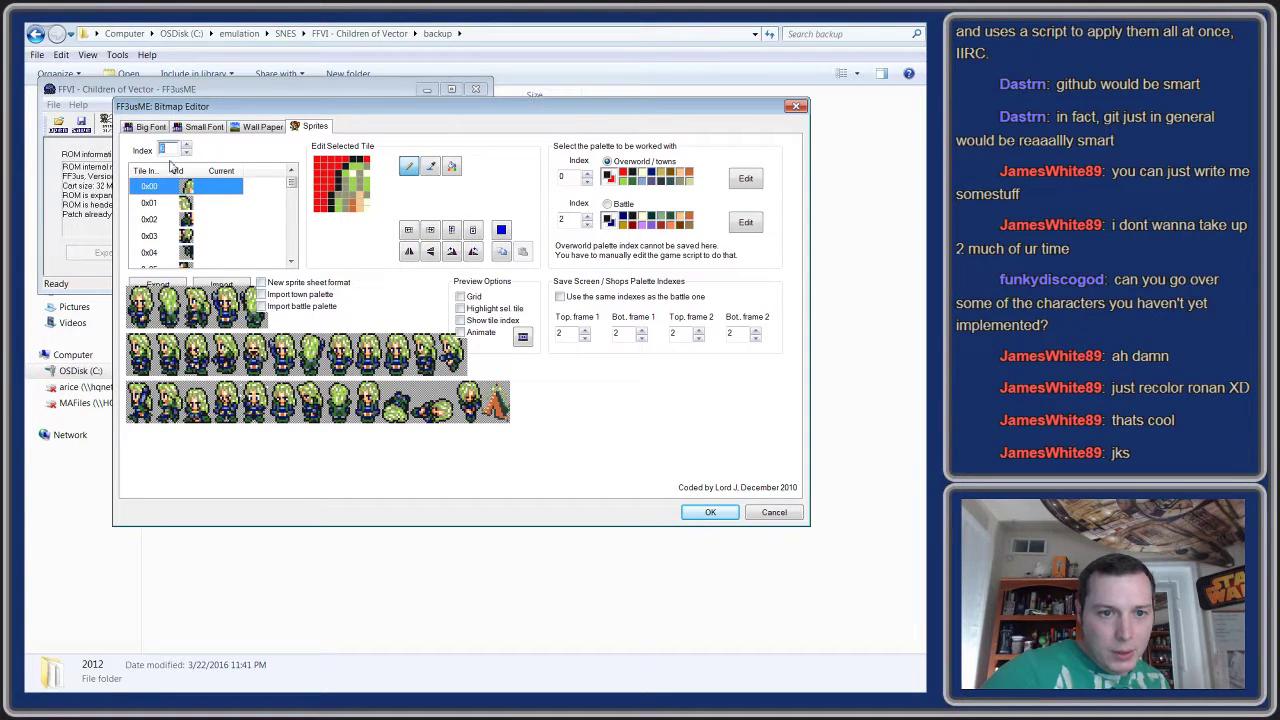
{"action": "left_click", "coordinate": [608, 206]}
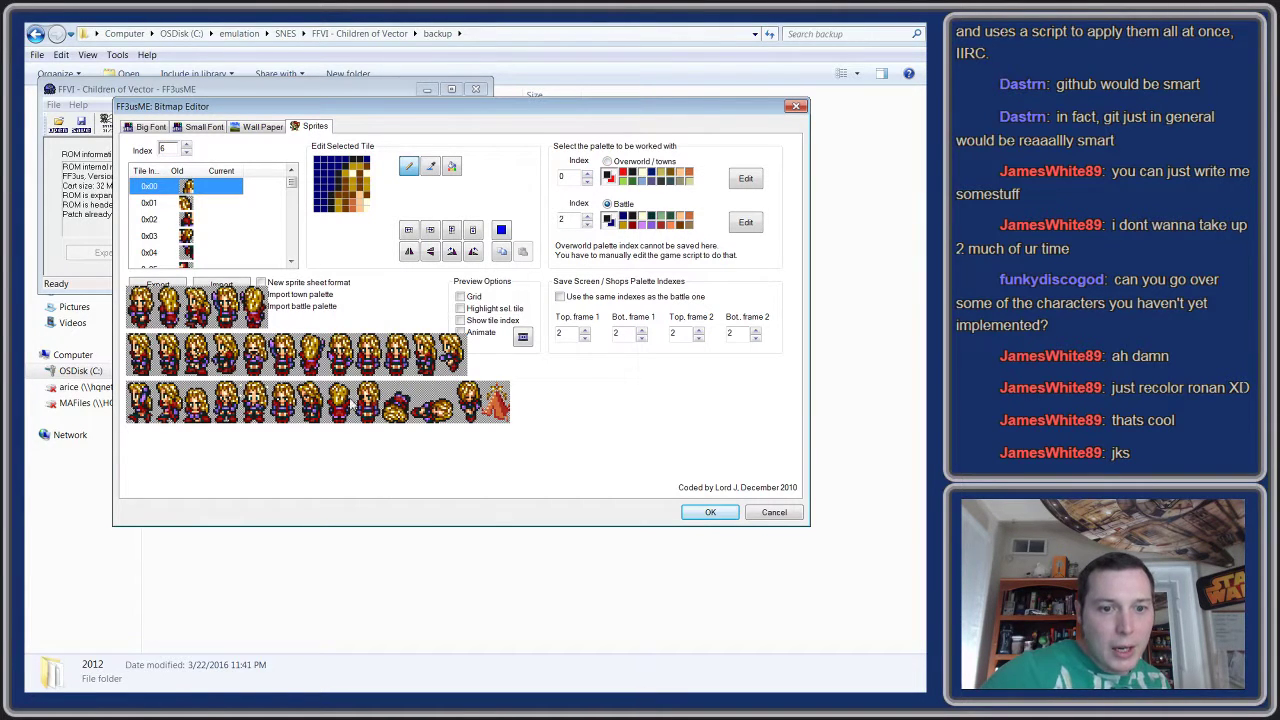
{"action": "left_click", "coordinate": [522, 337]}
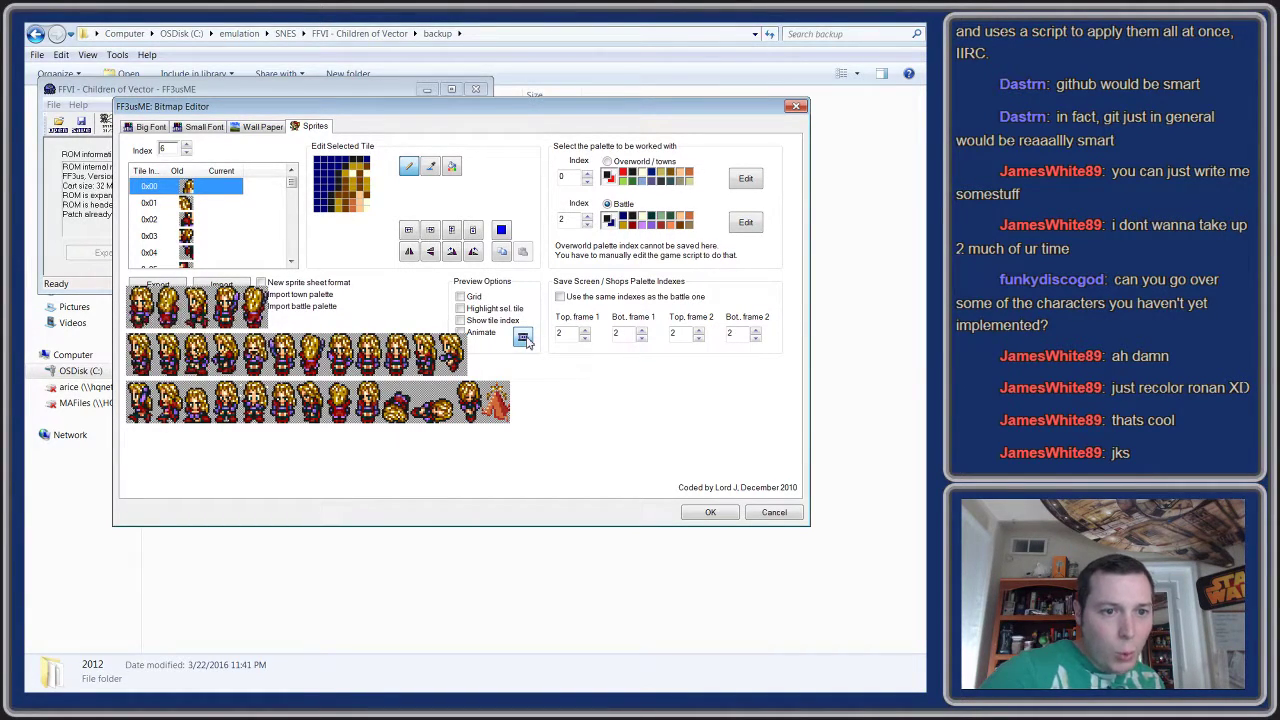
{"action": "left_click", "coordinate": [524, 338]}
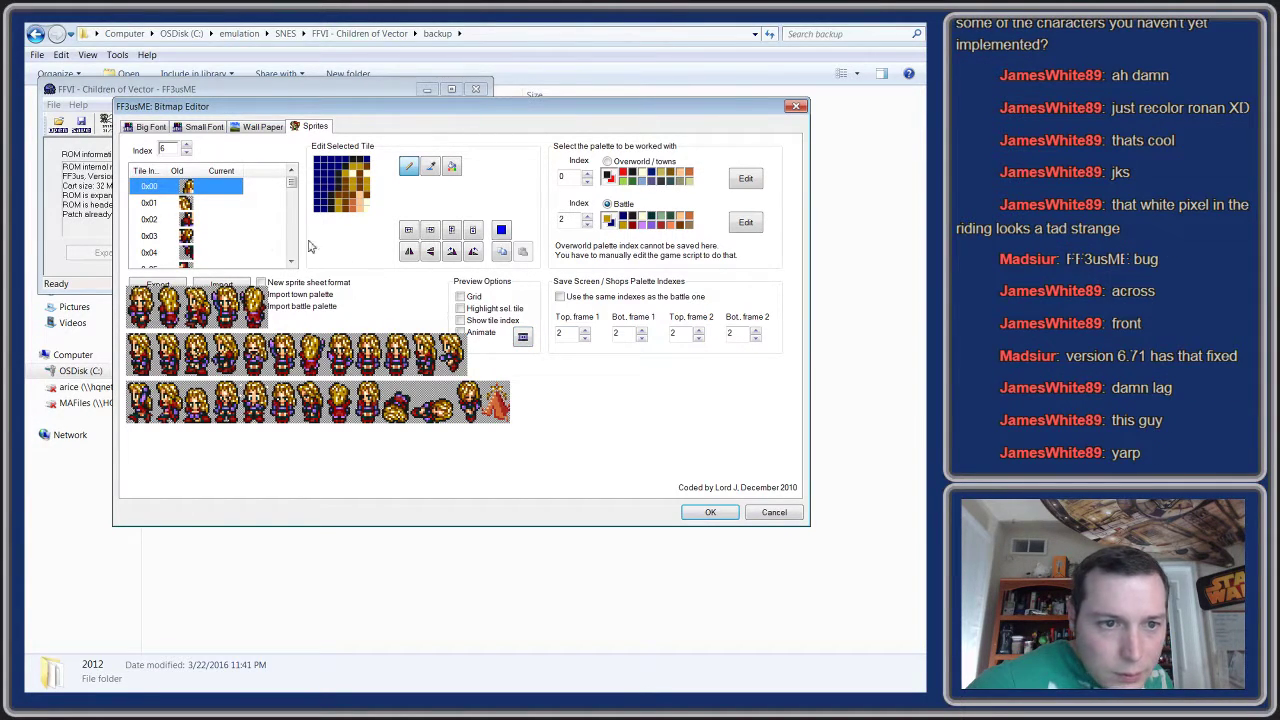
- Show the tile indexes on the sprite preview at index 6 and select tile 0xAD for editing
{"action": "left_click", "coordinate": [460, 320]}
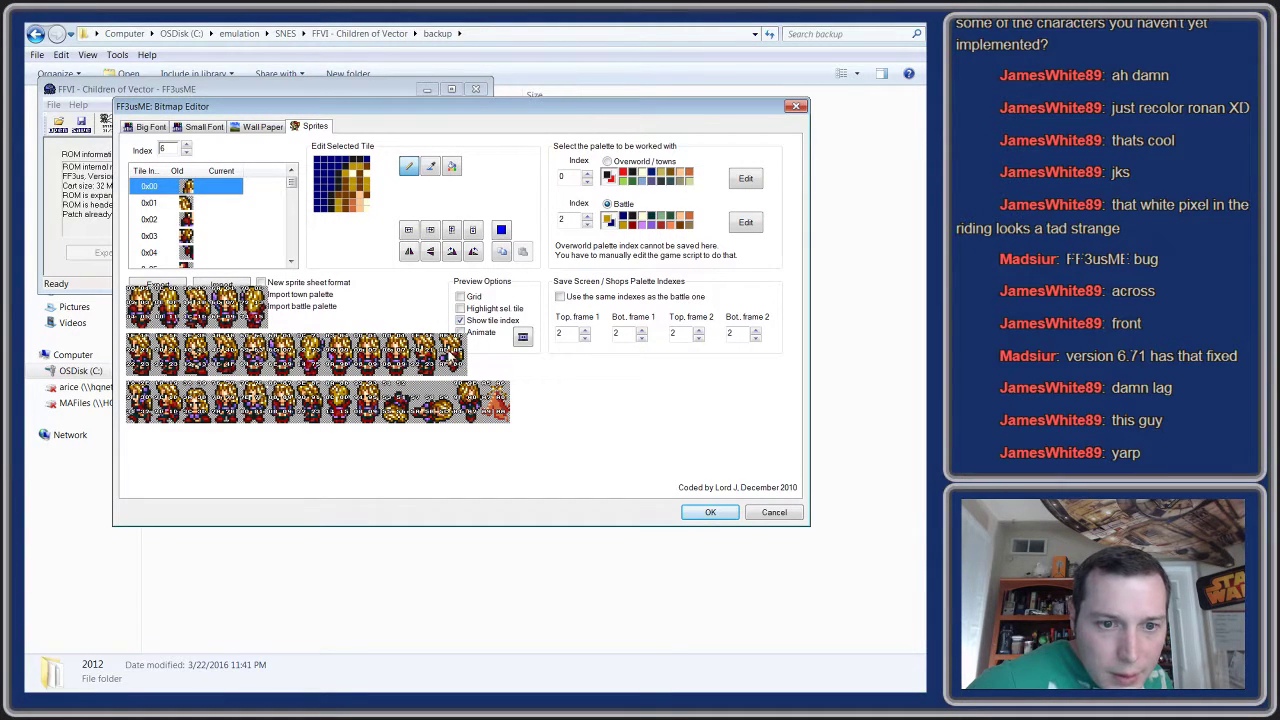
{"action": "left_click_drag", "start_coordinate": [291, 188], "coordinate": [291, 244]}
{"action": "left_click", "coordinate": [291, 262]}
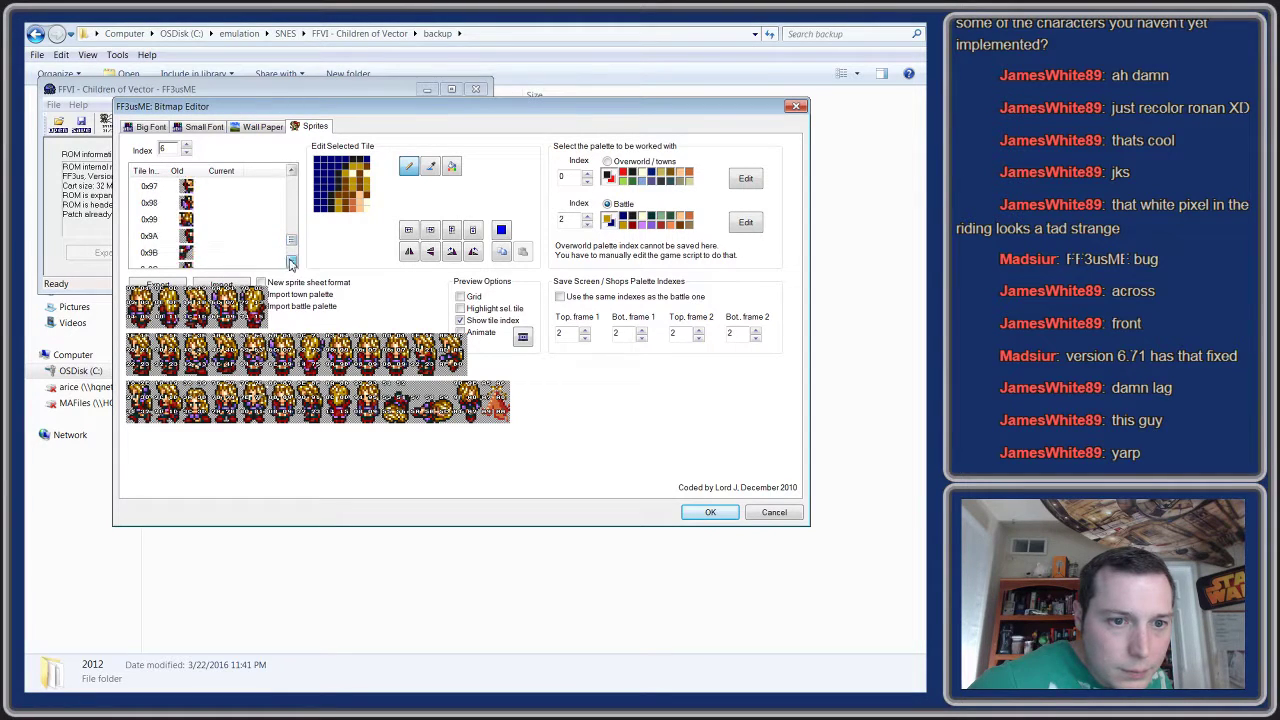
{"action": "left_click", "coordinate": [291, 262]}
{"action": "left_click", "coordinate": [291, 262]}
{"action": "left_click", "coordinate": [291, 262]}
{"action": "left_click", "coordinate": [291, 262]}
{"action": "left_click", "coordinate": [291, 262]}
{"action": "left_click", "coordinate": [291, 262]}
{"action": "left_click", "coordinate": [291, 262]}
{"action": "left_click", "coordinate": [291, 262]}
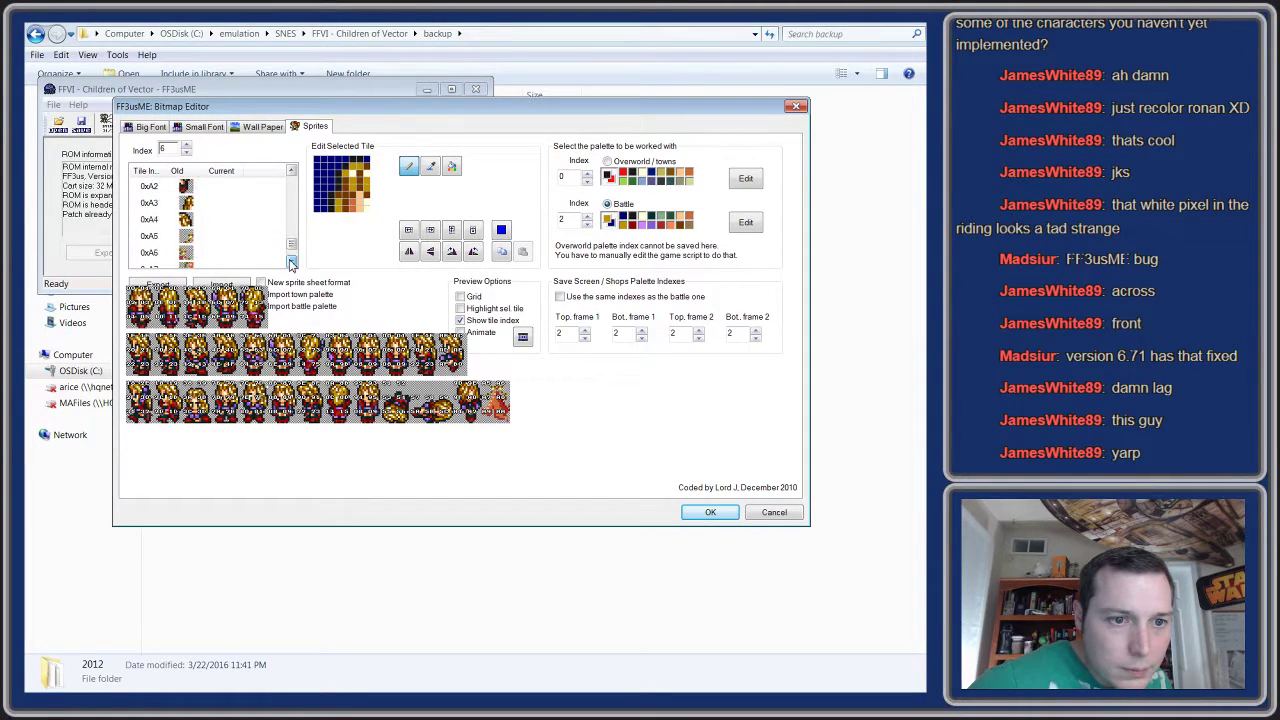
{"action": "left_click", "coordinate": [291, 262]}
{"action": "left_click", "coordinate": [291, 262]}
{"action": "left_click", "coordinate": [291, 262]}
{"action": "left_click", "coordinate": [291, 262]}
{"action": "left_click", "coordinate": [291, 262]}
{"action": "left_click", "coordinate": [291, 262]}
{"action": "left_click", "coordinate": [291, 262]}
{"action": "left_click", "coordinate": [291, 262]}
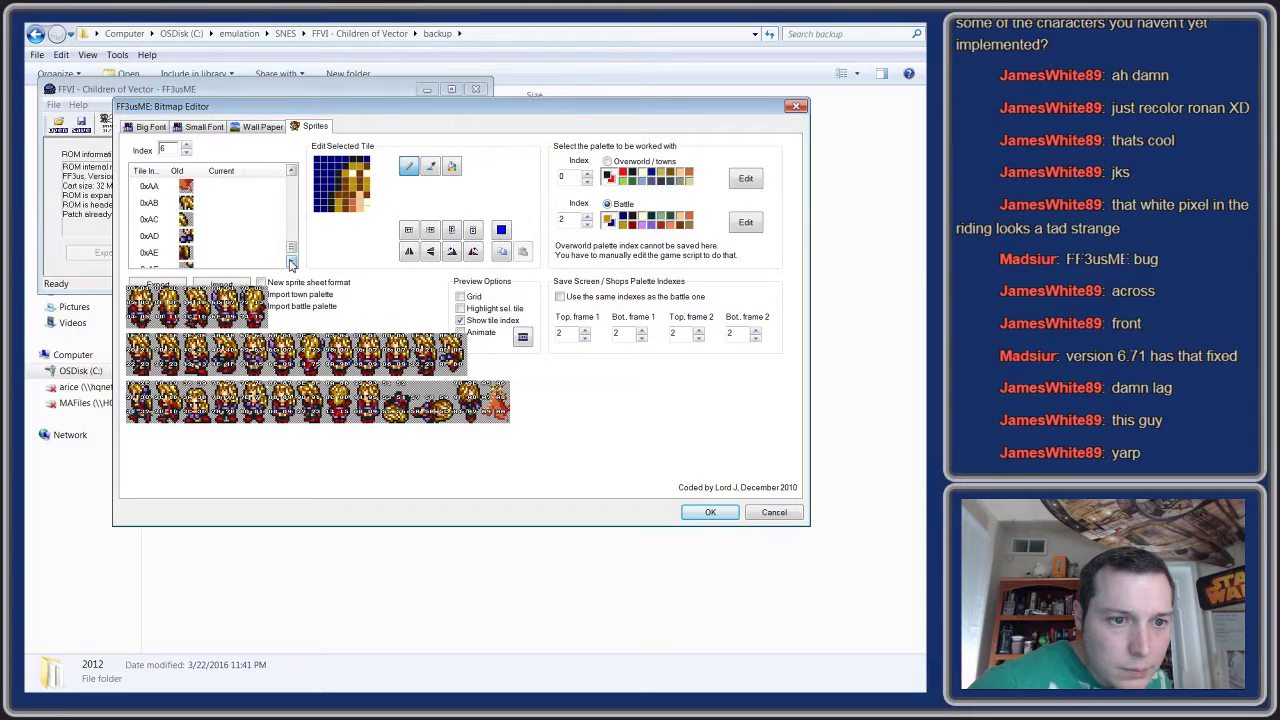
{"action": "left_click", "coordinate": [187, 254]}
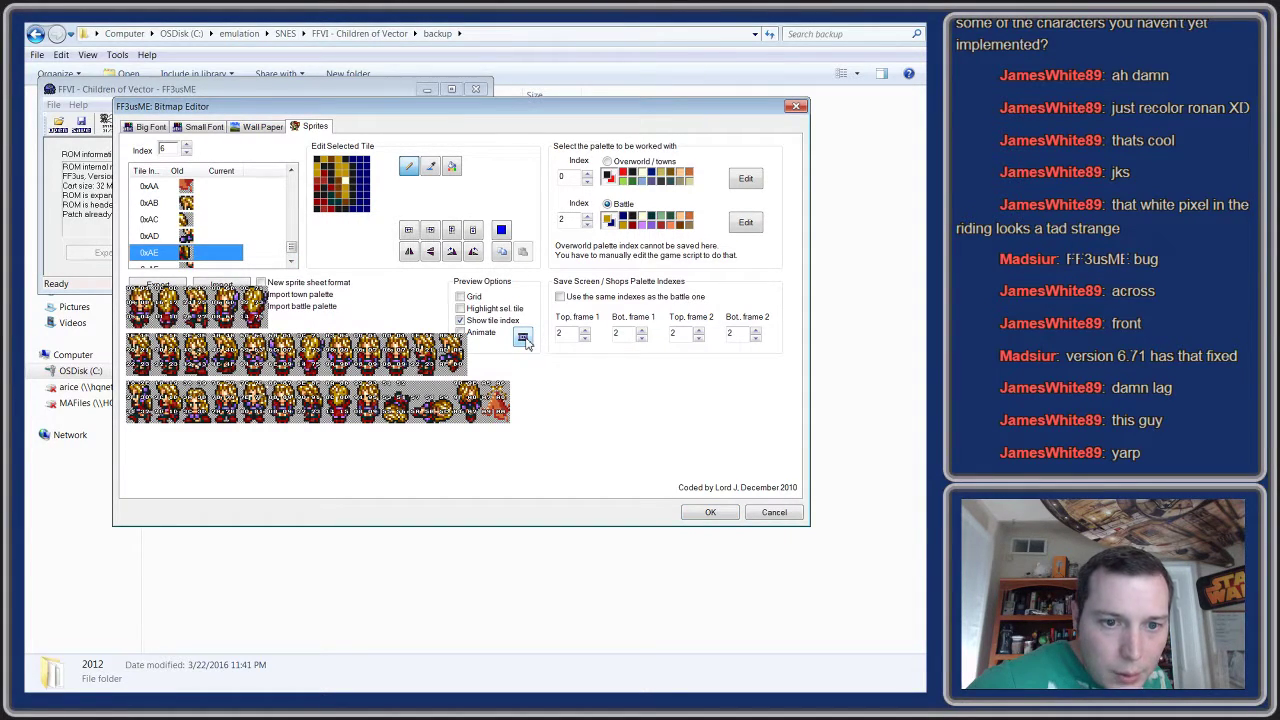
{"action": "left_click", "coordinate": [184, 237]}
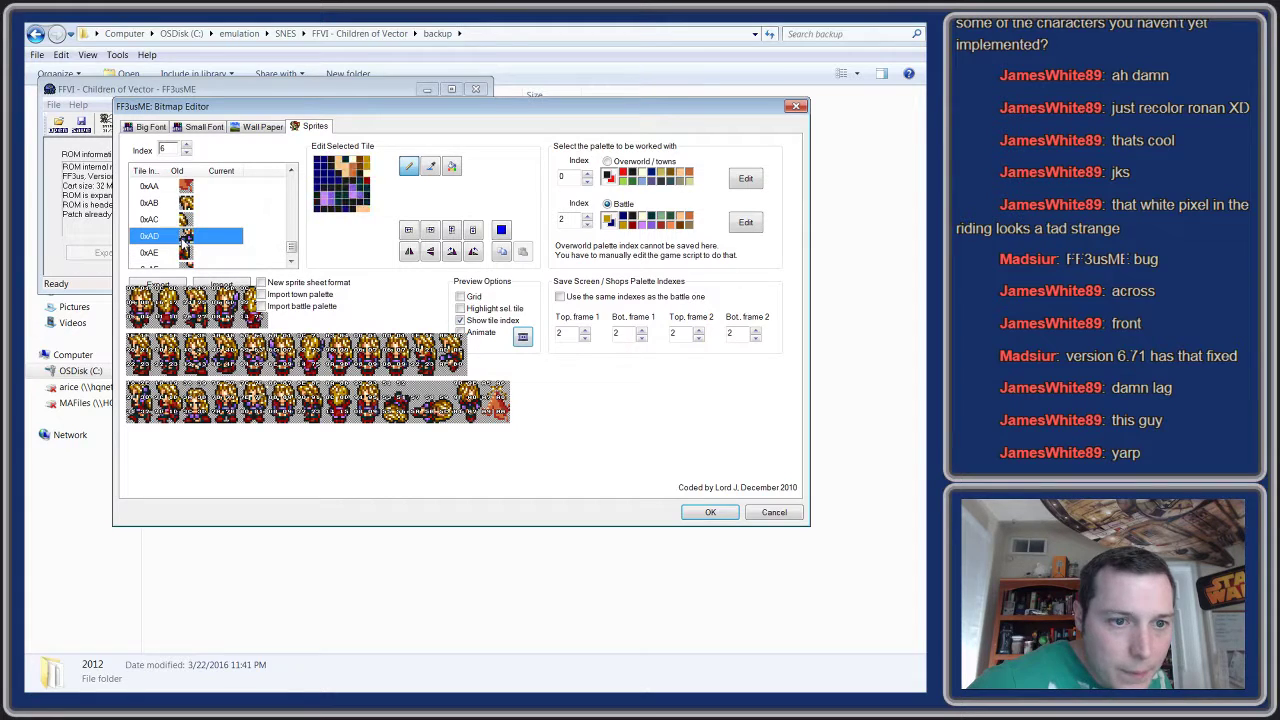
- Hide the tile indexes in the sprite preview, accept the bitmap editor changes and close FF3usME
{"action": "left_click", "coordinate": [461, 321]}
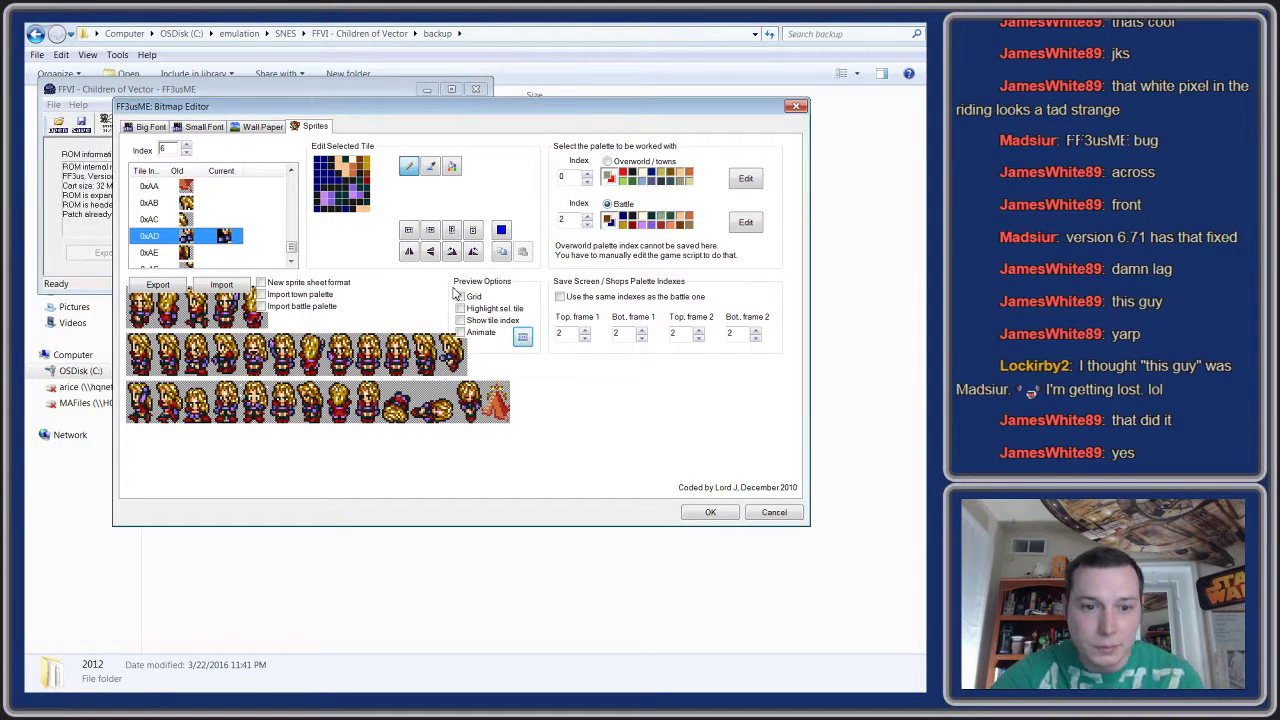
{"action": "left_click", "coordinate": [522, 337]}
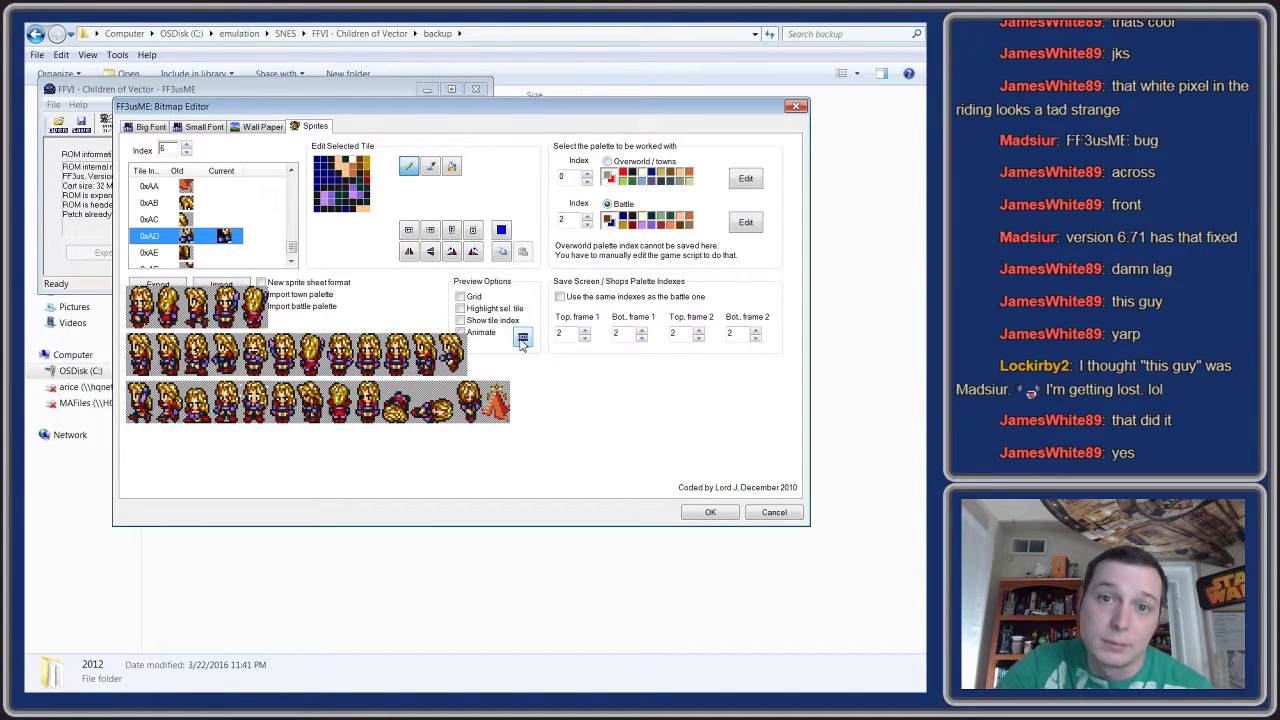
{"action": "left_click", "coordinate": [724, 514]}
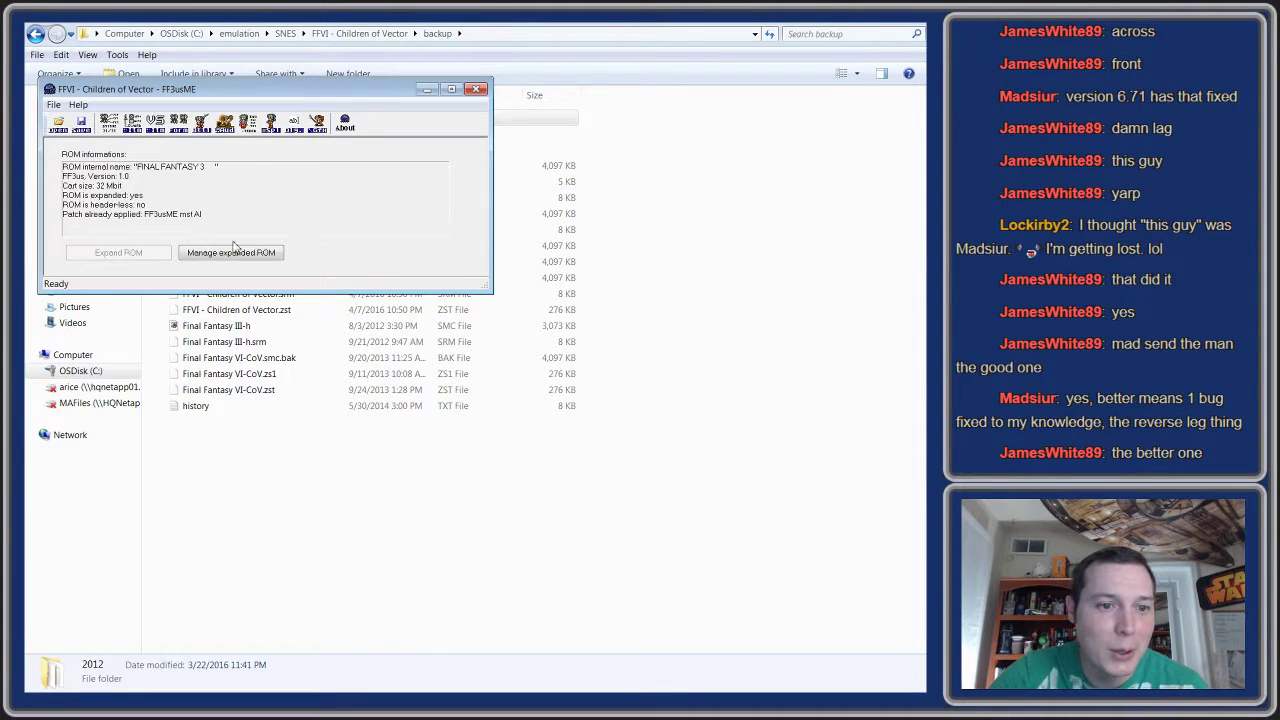
{"action": "left_click", "coordinate": [476, 89]}
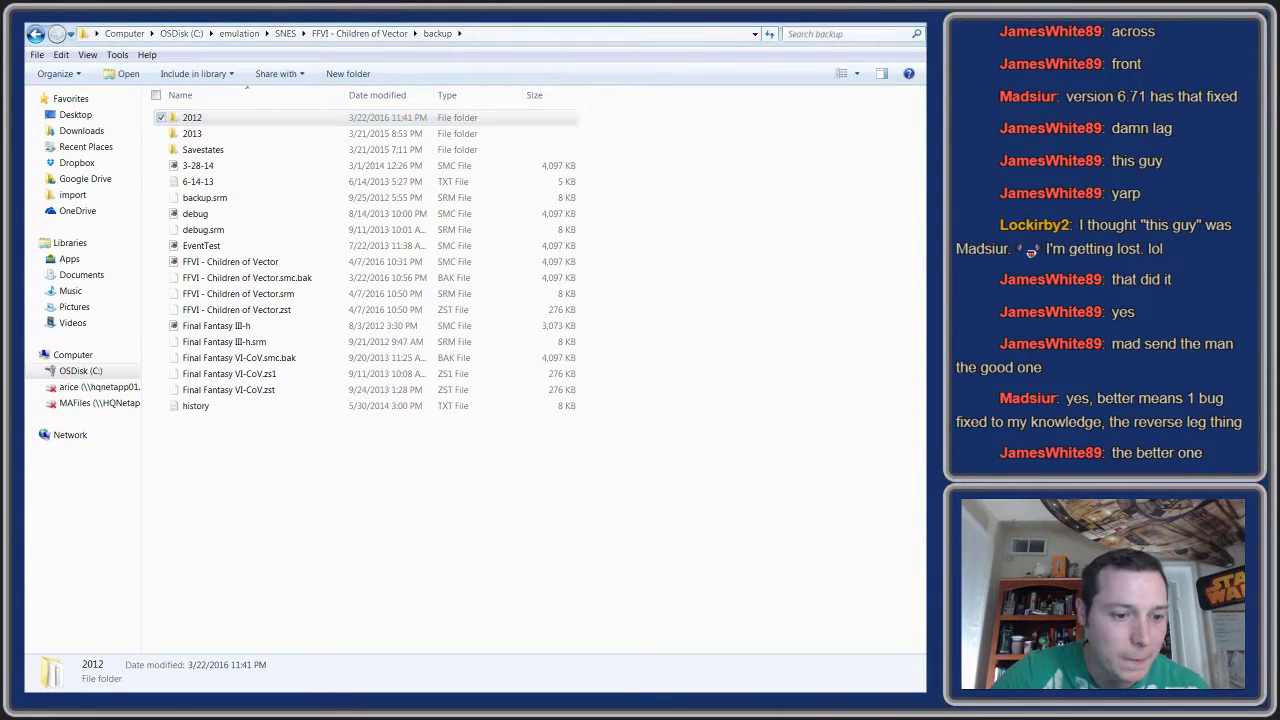
- Switch to the FF6 Hacking site in Firefox, open the hacking utilities list and check the FF3usME 6.71 wiki page
{"action": "key", "text": "alt+Tab"}
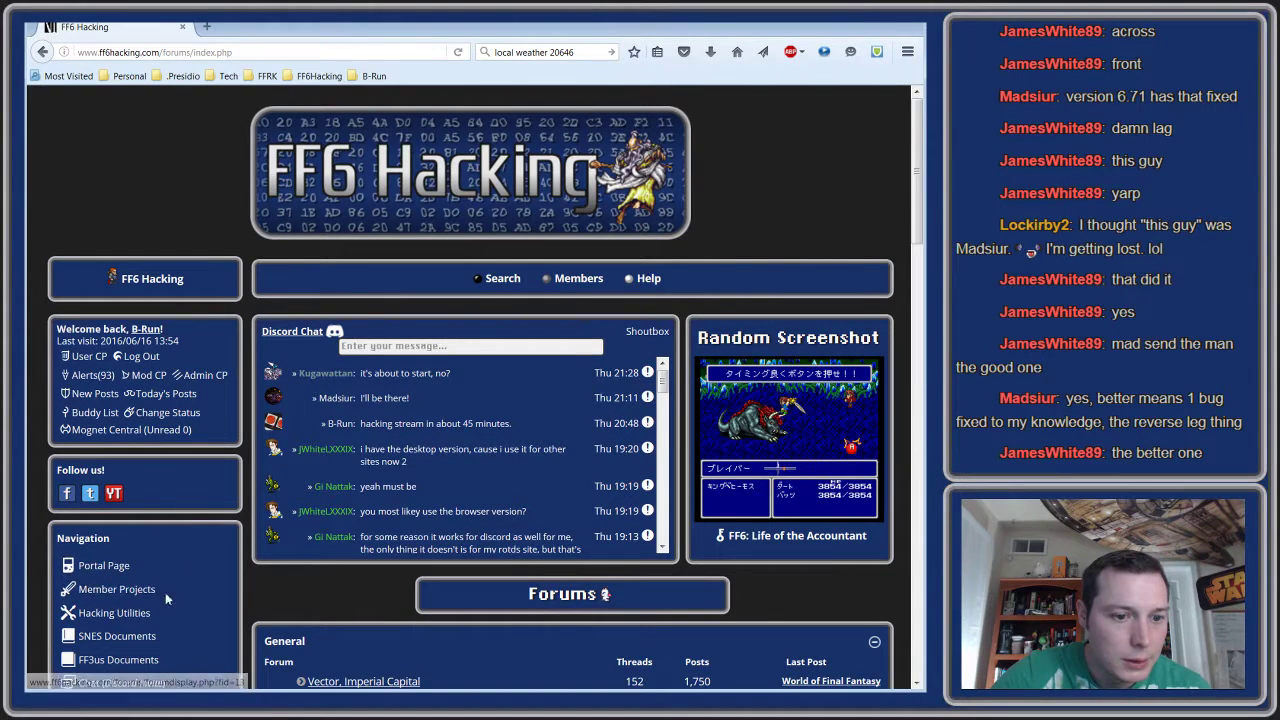
{"action": "left_click", "coordinate": [110, 612]}
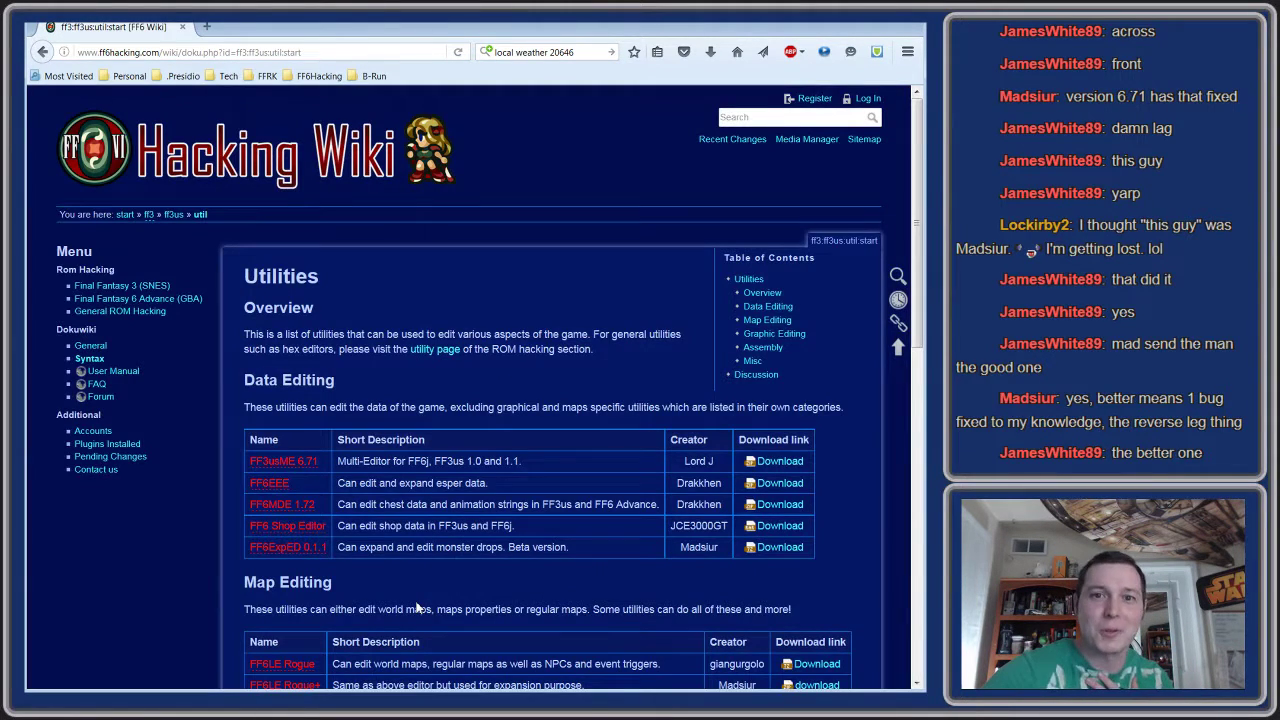
{"action": "left_click", "coordinate": [300, 464]}
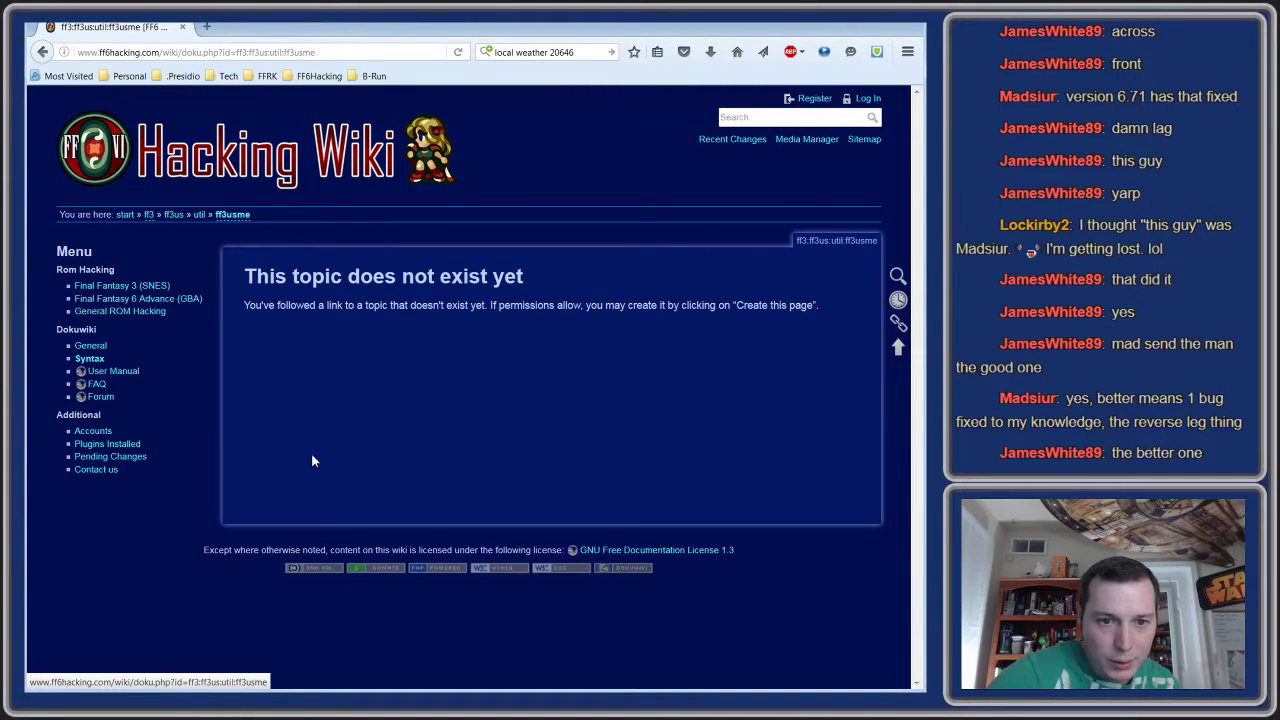
{"action": "left_click", "coordinate": [43, 52]}
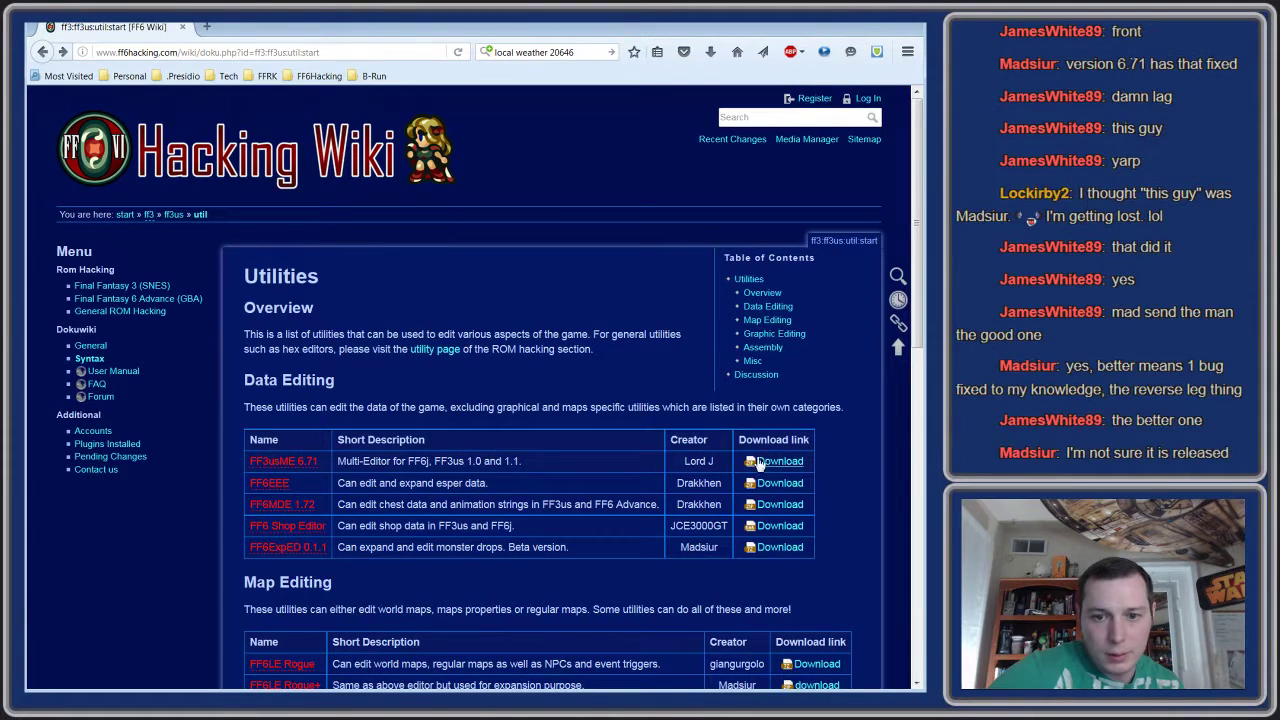
- Check which file the FF3usME 6.71 download link offers, cancel the download and look over the other listed utilities
{"action": "left_click", "coordinate": [773, 462]}
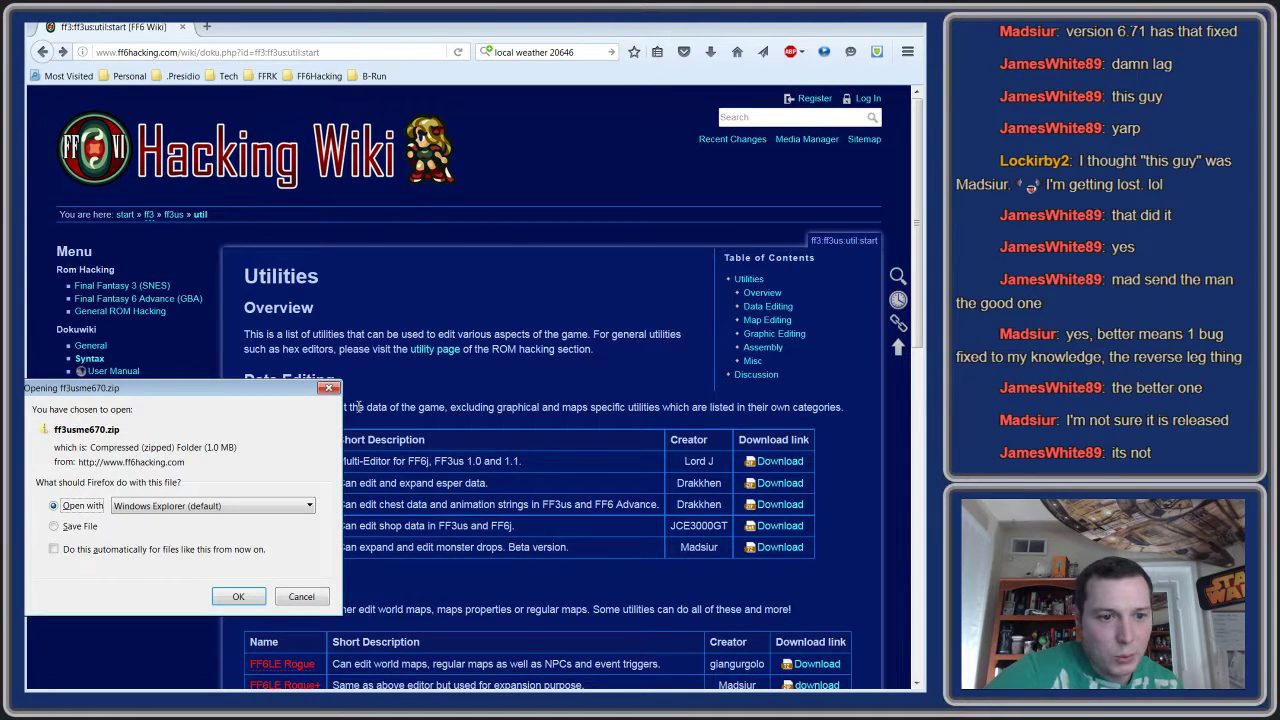
{"action": "left_click_drag", "start_coordinate": [290, 396], "coordinate": [393, 490]}
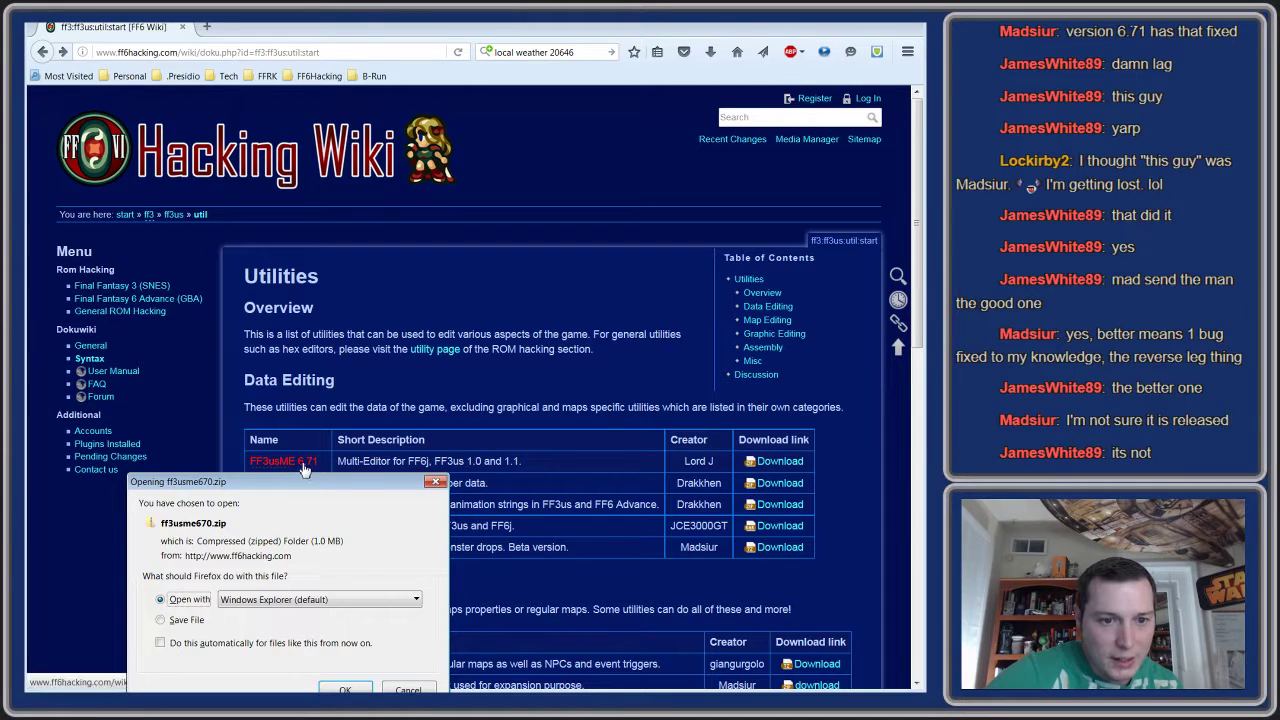
{"action": "left_click", "coordinate": [410, 689]}
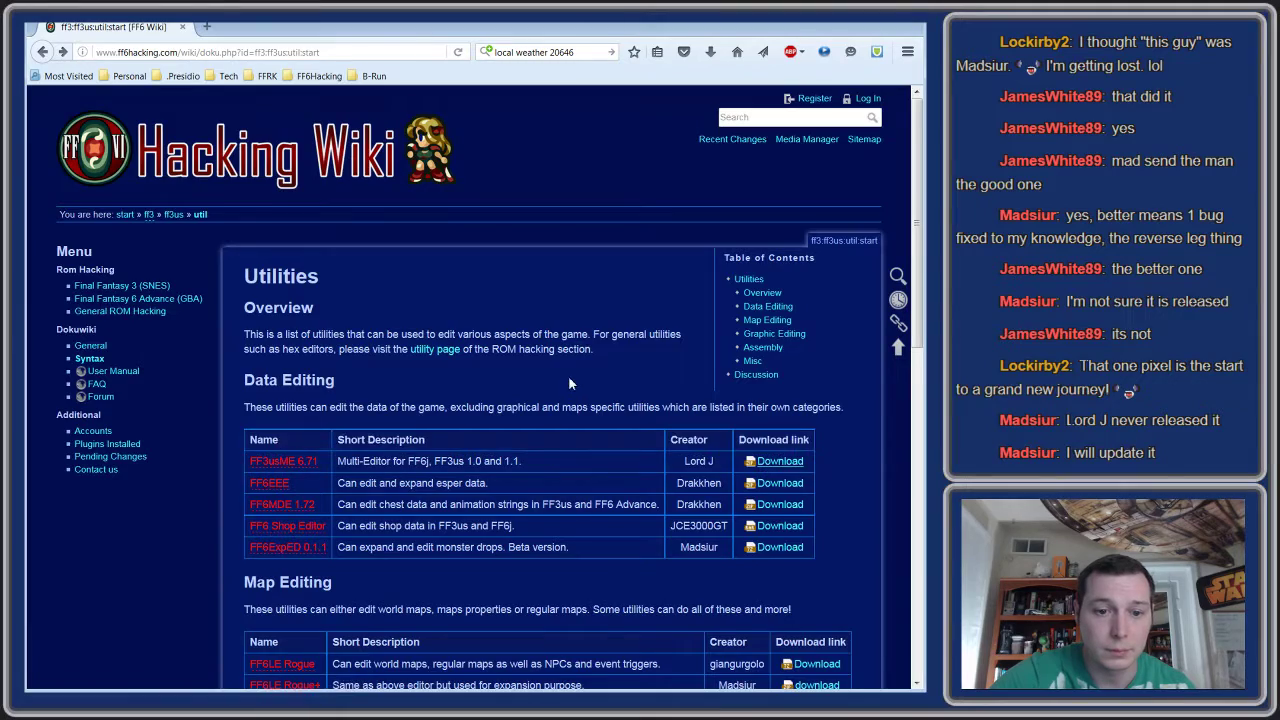
{"action": "scroll", "coordinate": [568, 378], "scroll_direction": "down", "scroll_amount": 3}
{"action": "scroll", "coordinate": [570, 390], "scroll_direction": "down", "scroll_amount": 3}
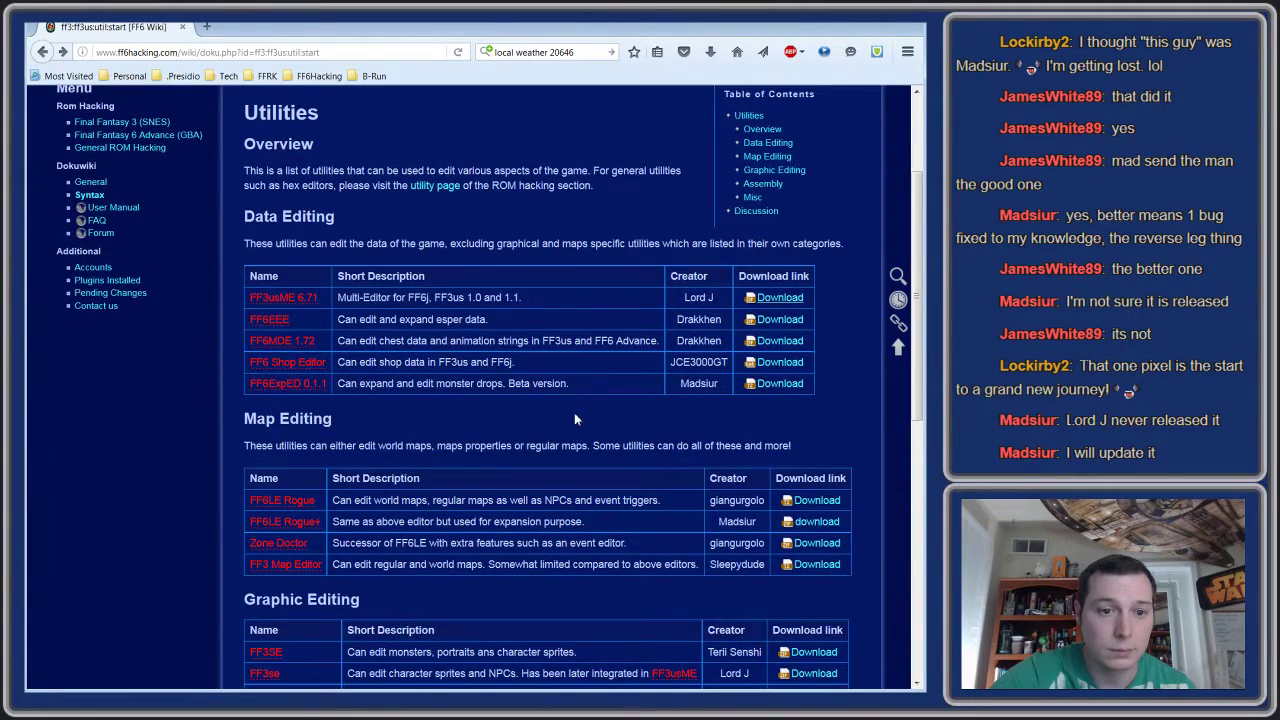
{"action": "scroll", "coordinate": [574, 419], "scroll_direction": "up", "scroll_amount": 3}
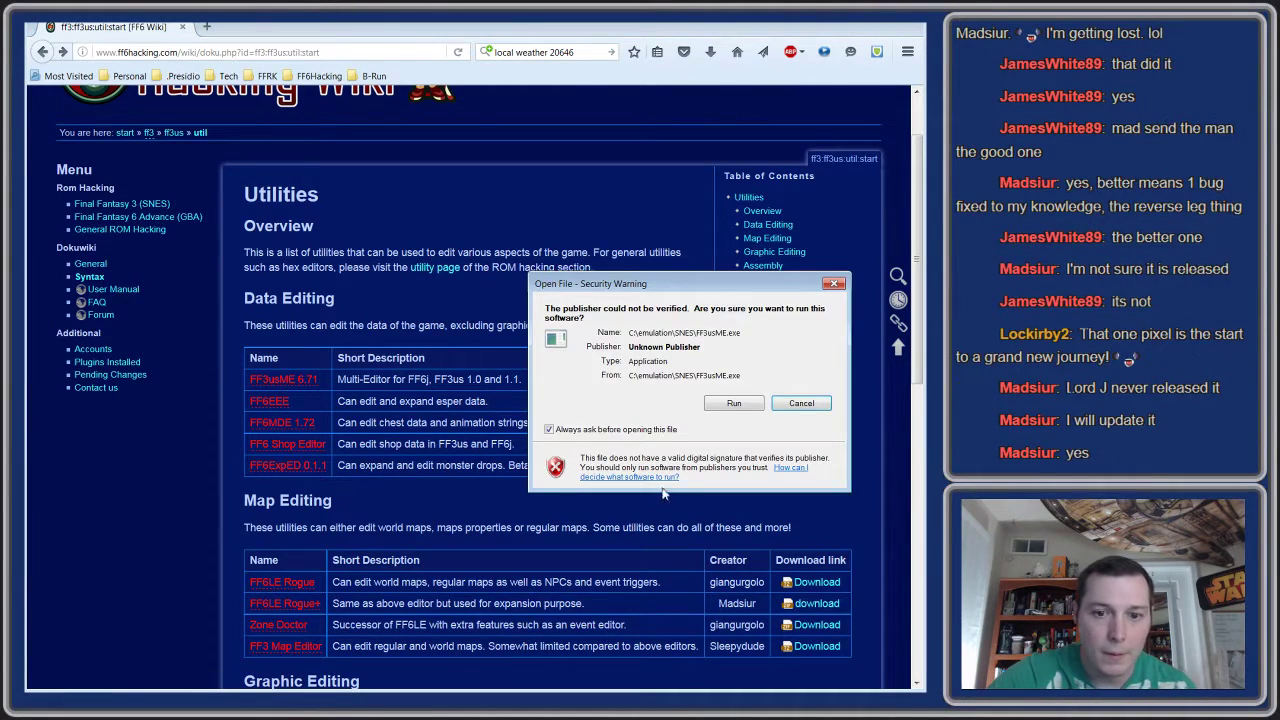
- Launch FF3usME and load the RotDS ROM from the RotDS folder inside Other FF6 hacking
{"action": "left_click", "coordinate": [792, 404]}
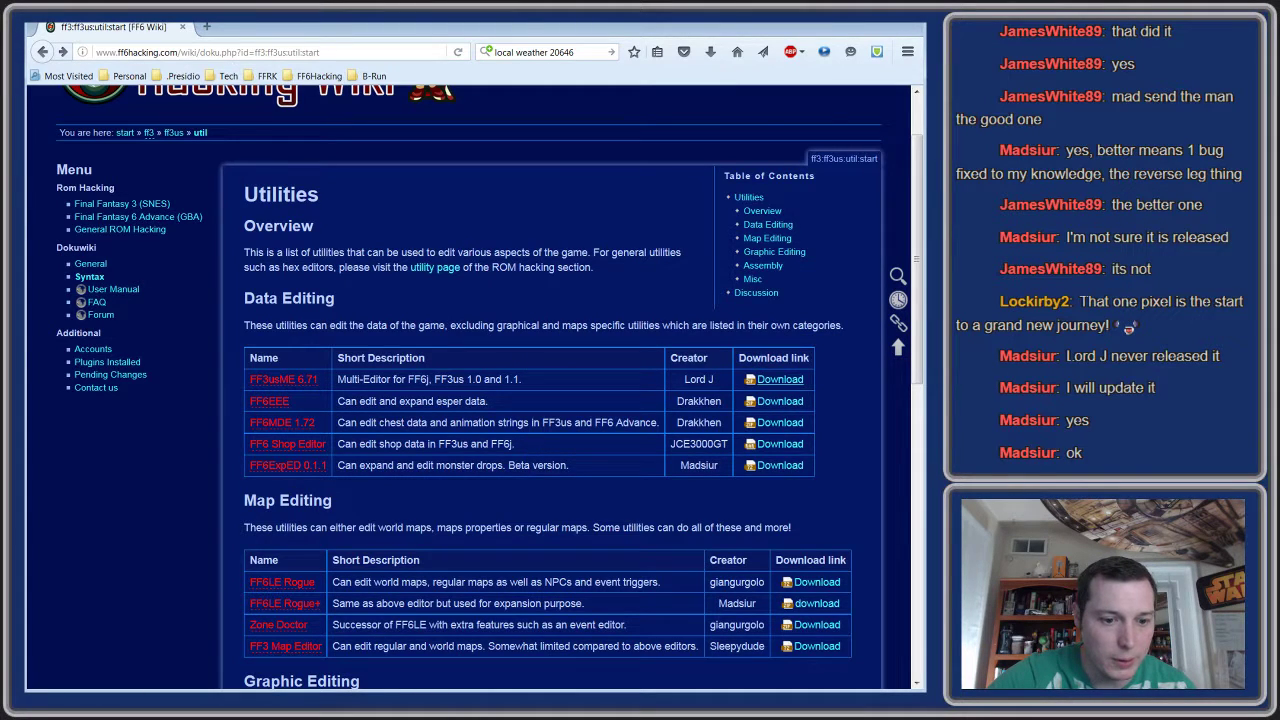
{"action": "left_click", "coordinate": [734, 406]}
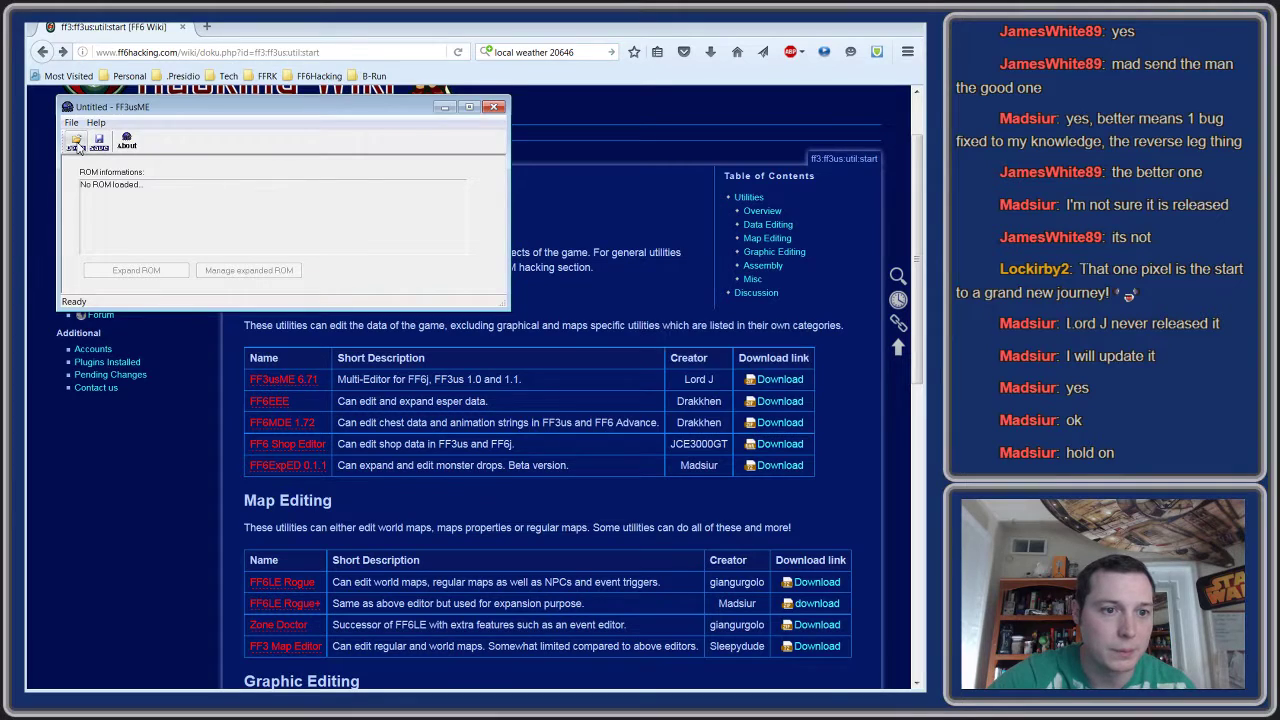
{"action": "left_click", "coordinate": [77, 143]}
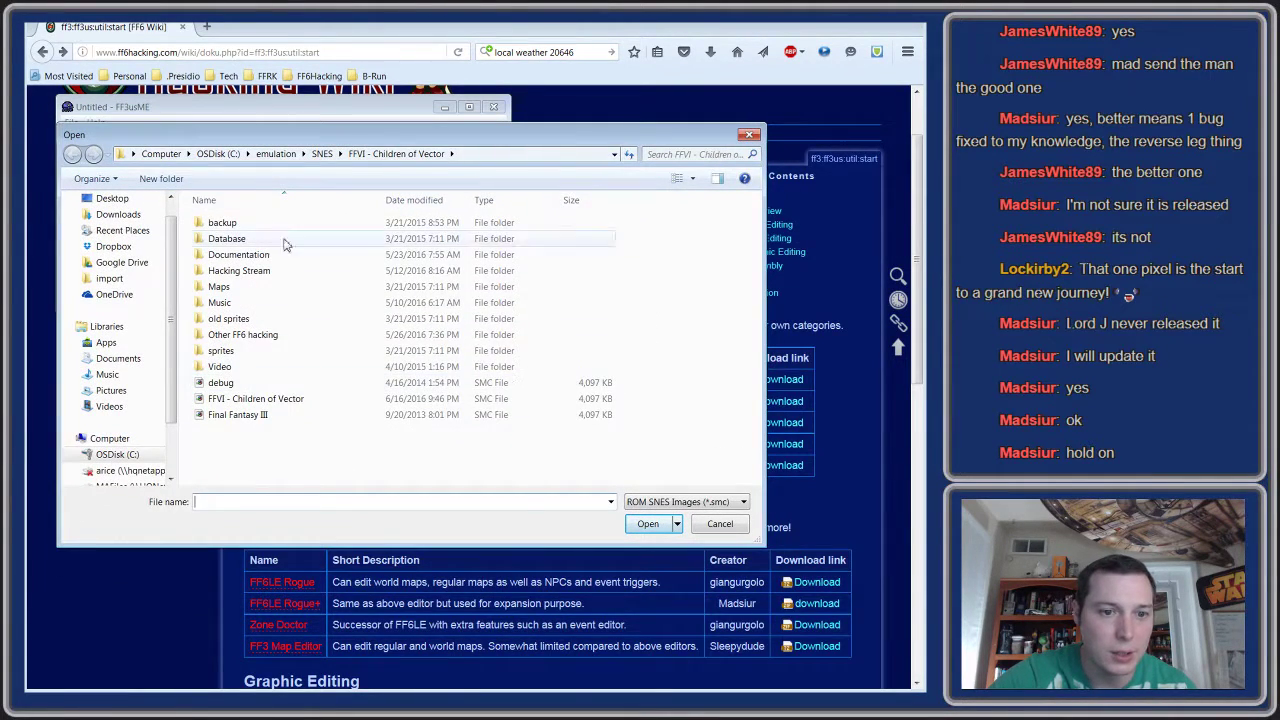
{"action": "double_click", "coordinate": [268, 334]}
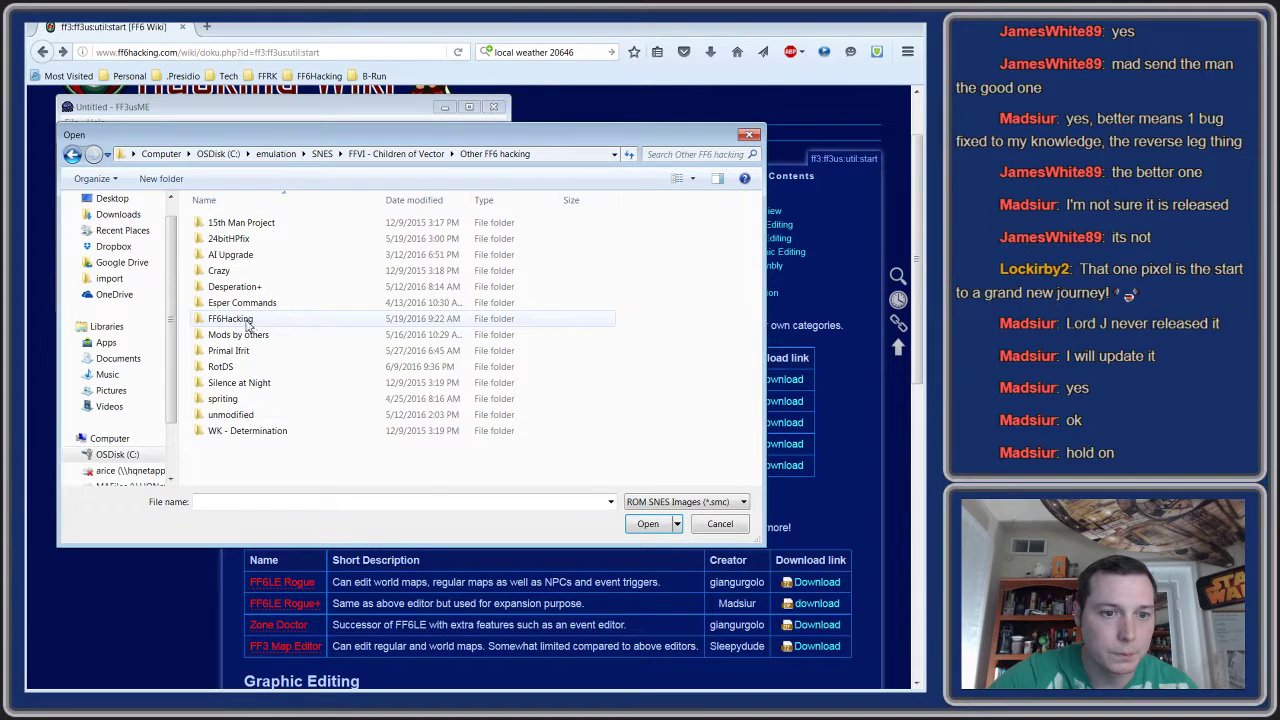
{"action": "left_click", "coordinate": [222, 367]}
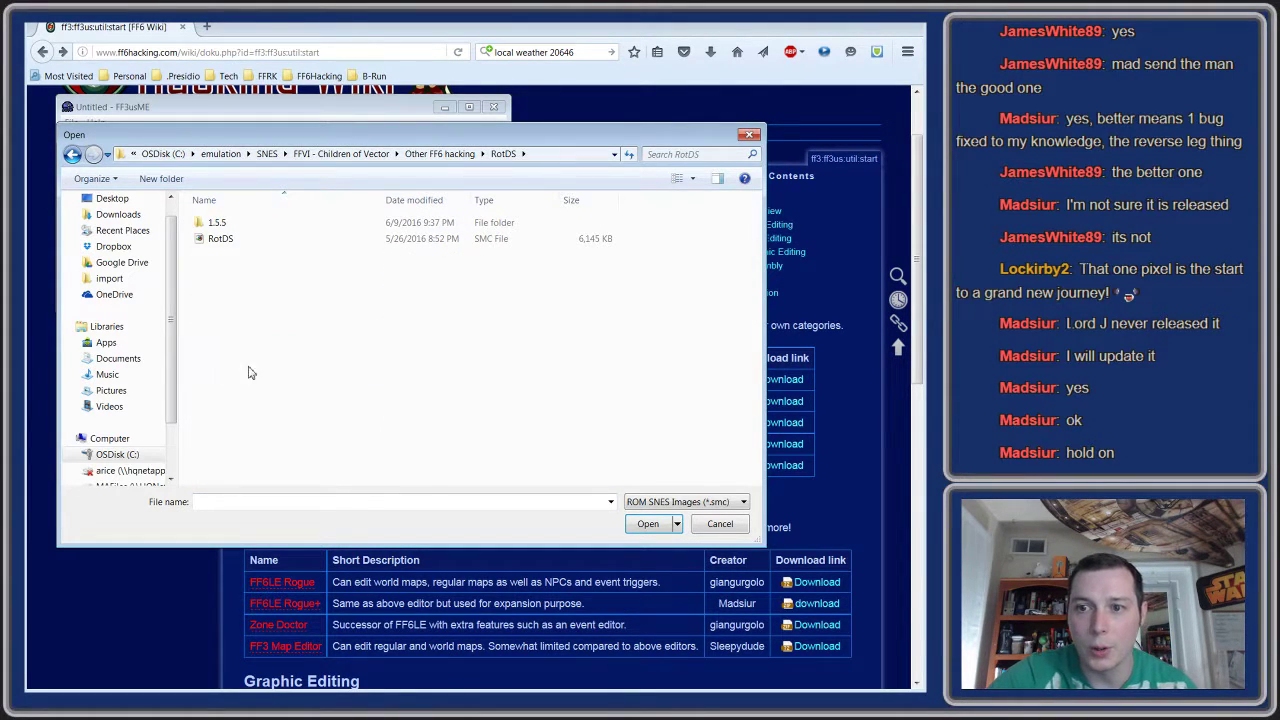
{"action": "left_click_drag", "start_coordinate": [461, 137], "coordinate": [521, 182]}
{"action": "double_click", "coordinate": [307, 289]}
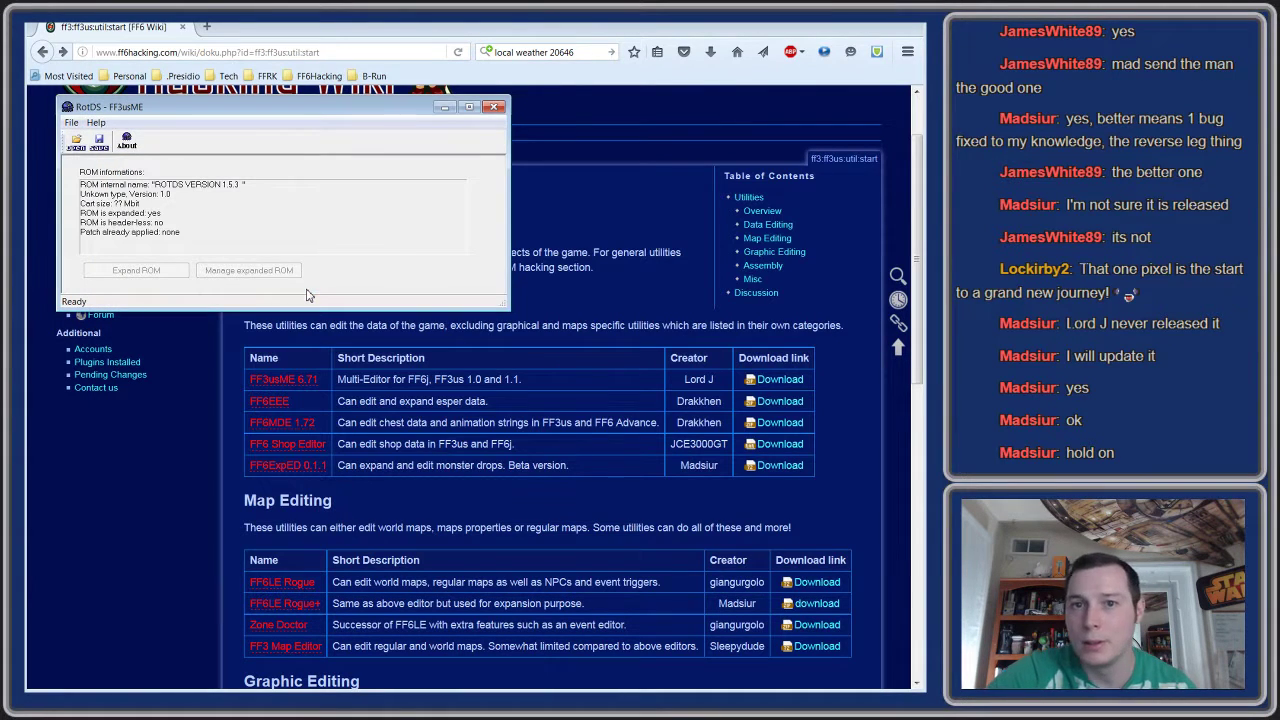
- Load the RotDS ROM from the 1.5.5 subfolder to check its ROM information, then close FF3usME
{"action": "left_click", "coordinate": [75, 140]}
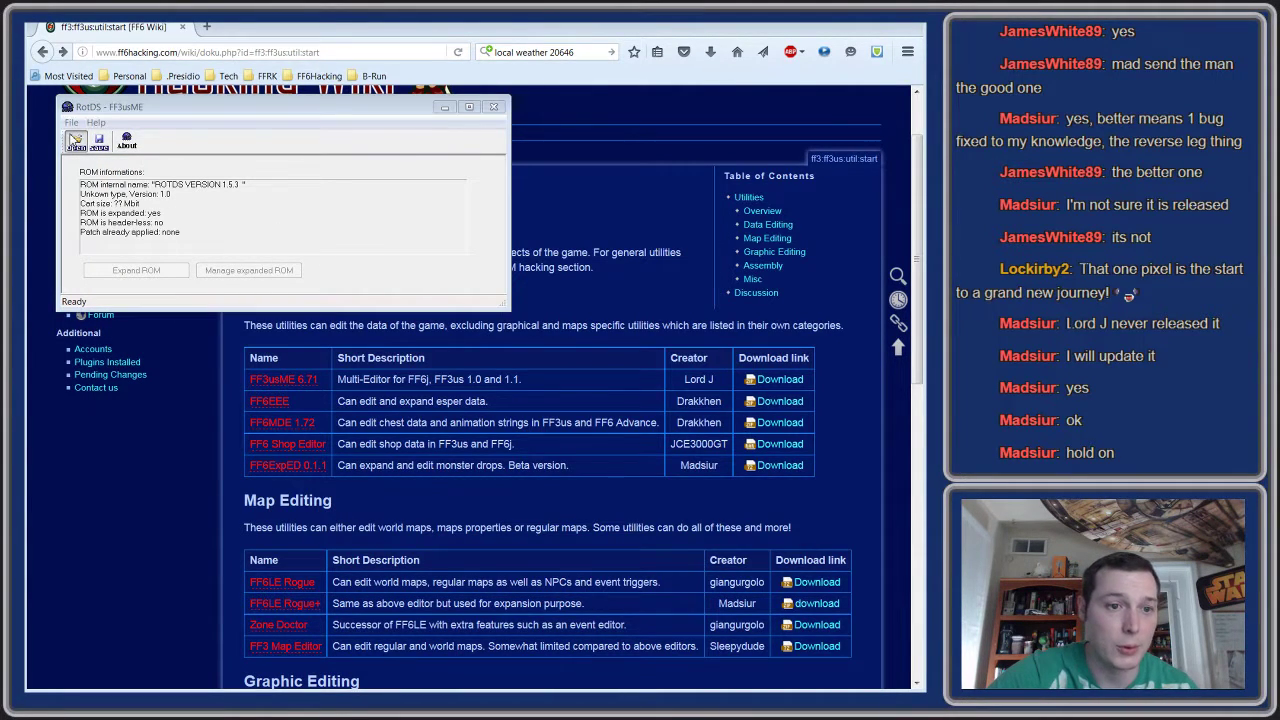
{"action": "left_click_drag", "start_coordinate": [747, 316], "coordinate": [415, 185]}
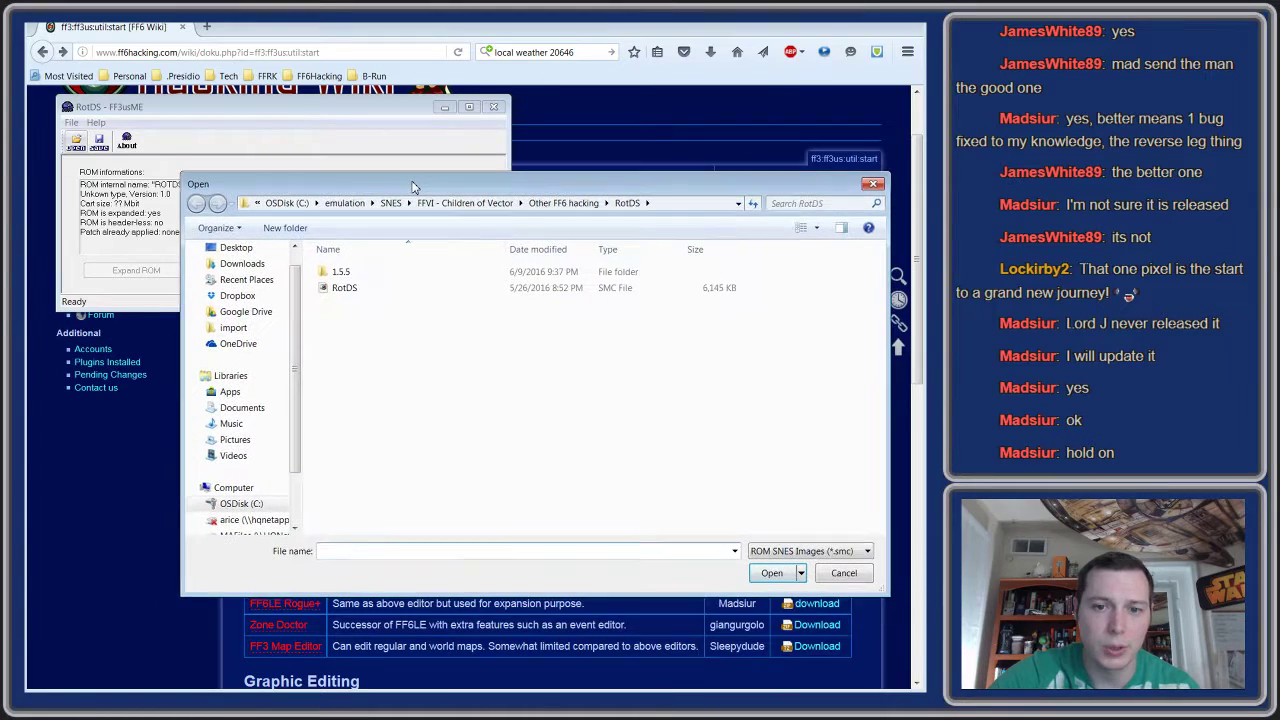
{"action": "double_click", "coordinate": [340, 272]}
{"action": "double_click", "coordinate": [340, 273]}
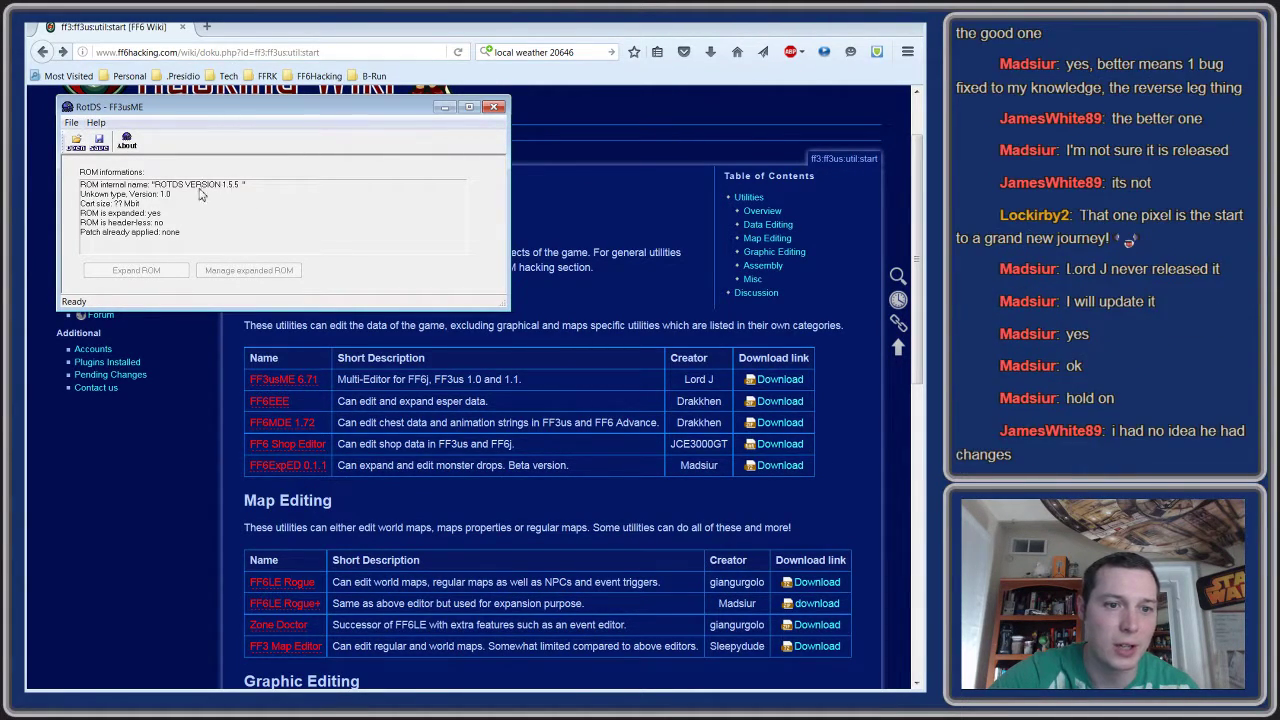
{"action": "left_click", "coordinate": [494, 107]}
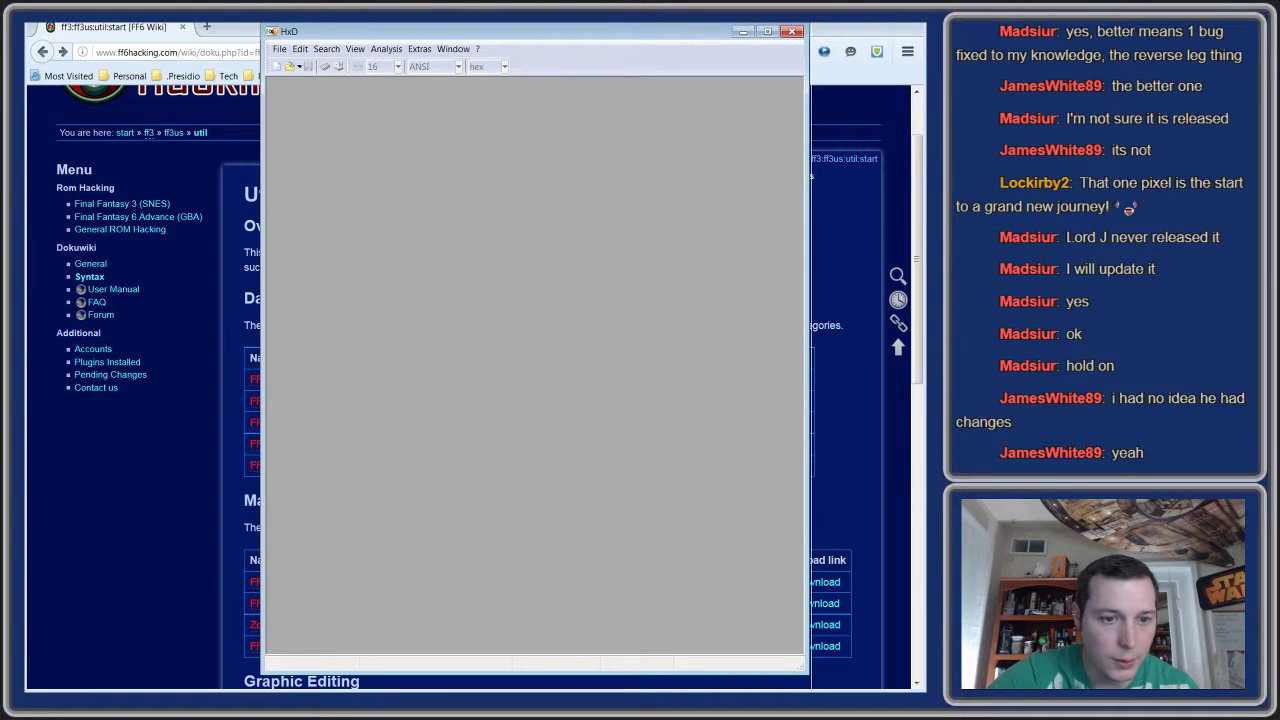
- Open the Final Fantasy III.smc ROM from the unmodified folder under Other FF6 hacking in HxD
{"action": "left_click", "coordinate": [293, 67]}
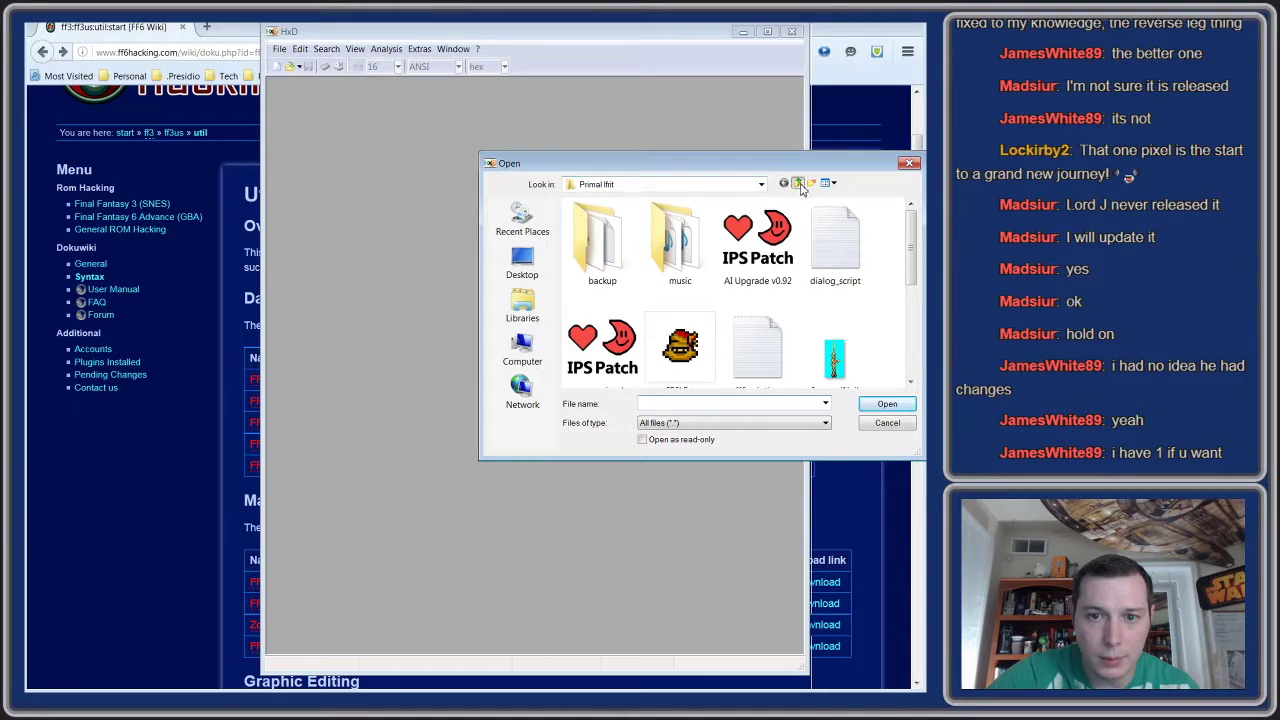
{"action": "left_click", "coordinate": [798, 184]}
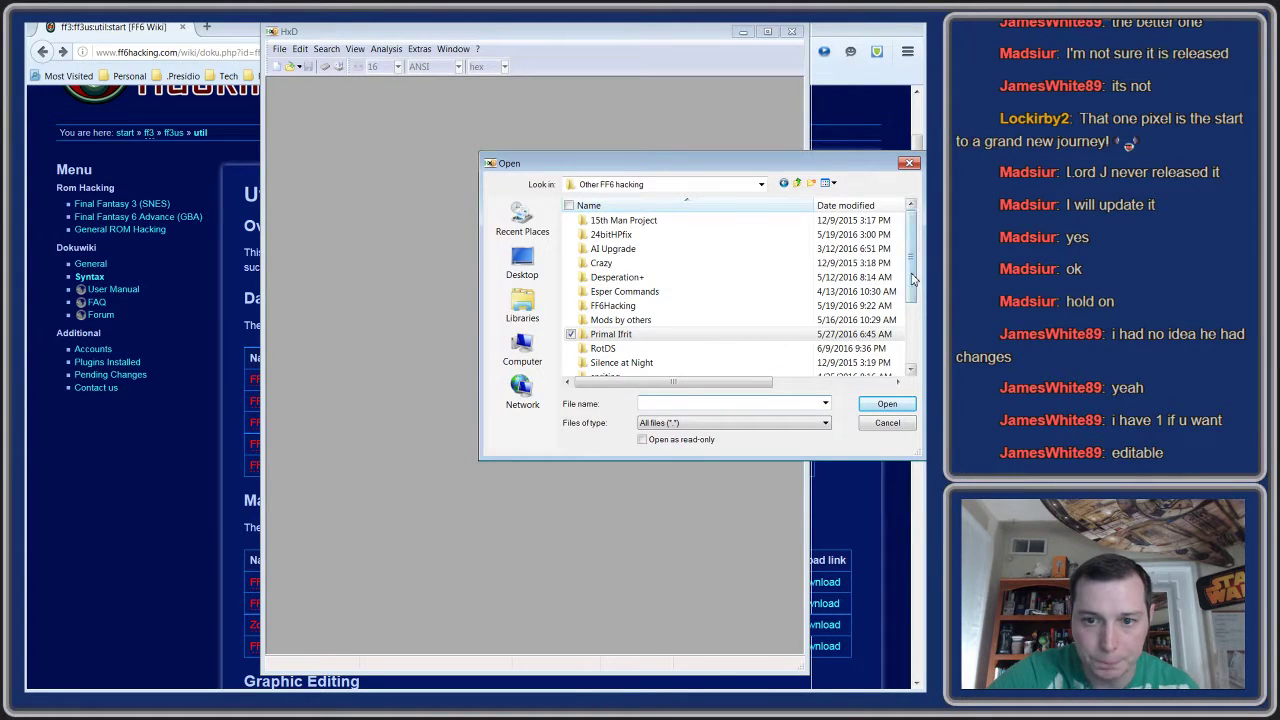
{"action": "scroll", "coordinate": [912, 280], "scroll_direction": "down", "scroll_amount": 1}
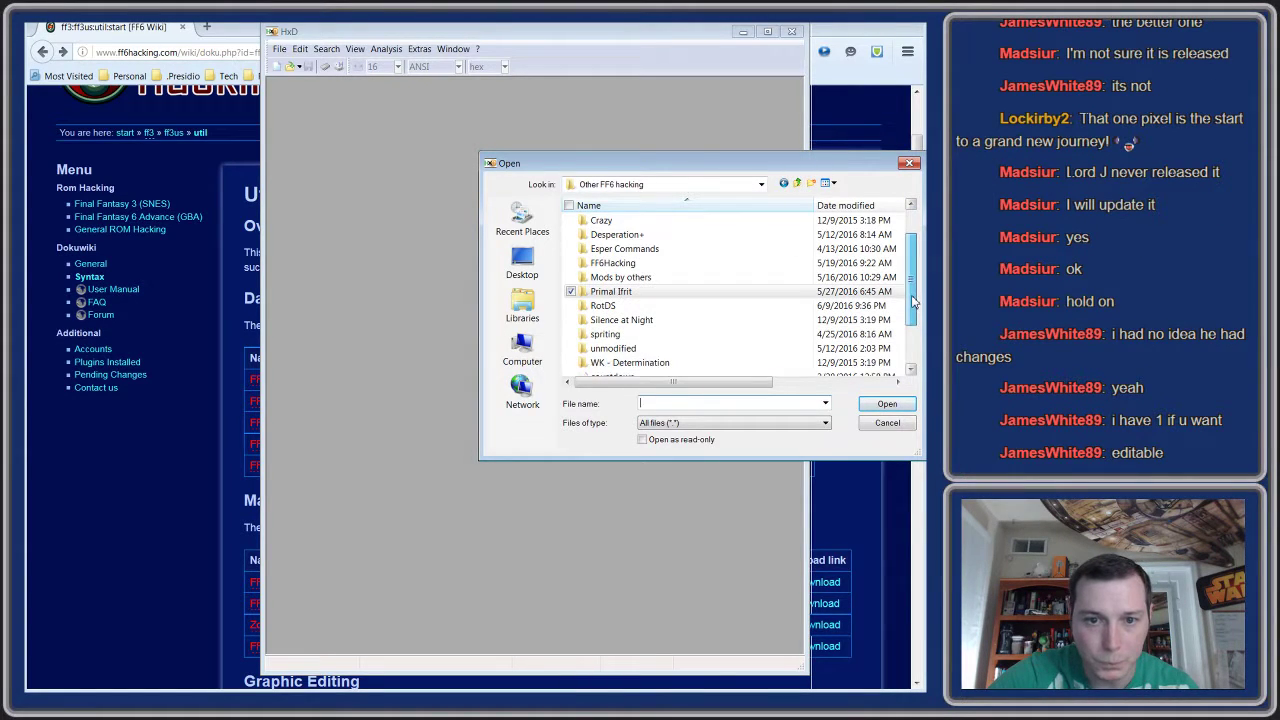
{"action": "double_click", "coordinate": [615, 349]}
{"action": "double_click", "coordinate": [645, 220]}
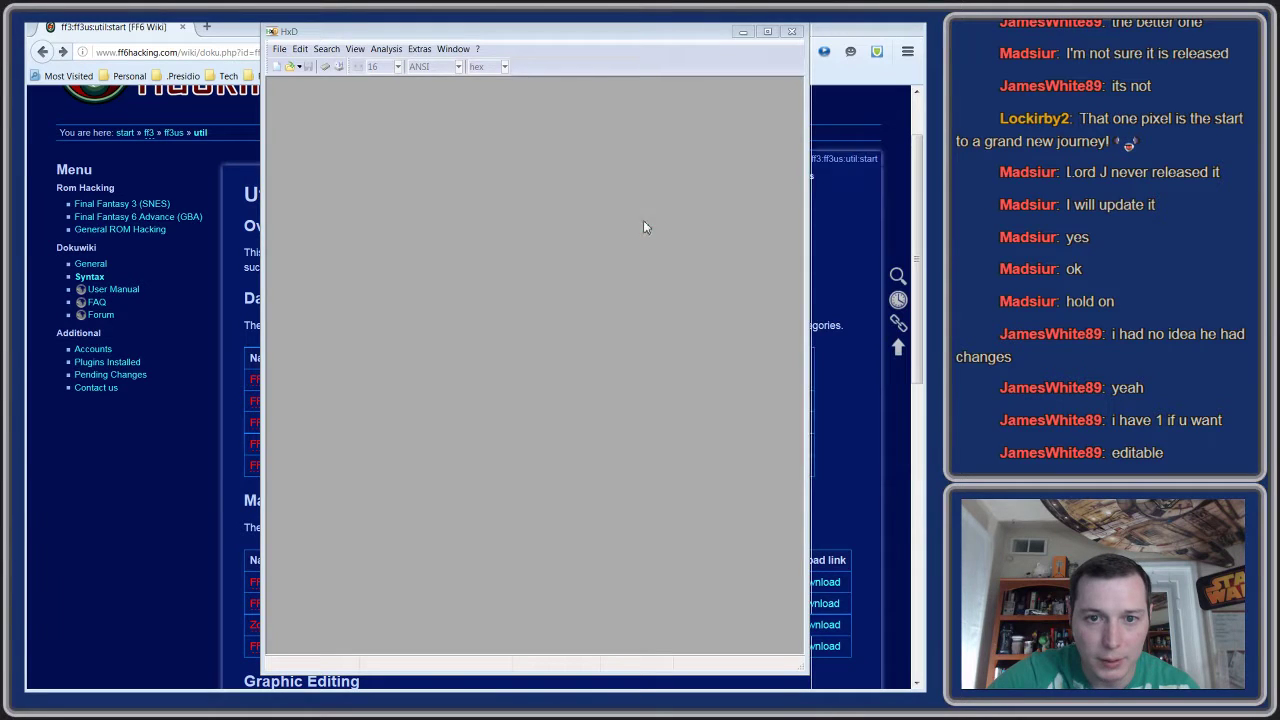
- Search the unmodified Final Fantasy III.smc forward for the text string FINAL
{"action": "key", "text": "ctrl+f"}
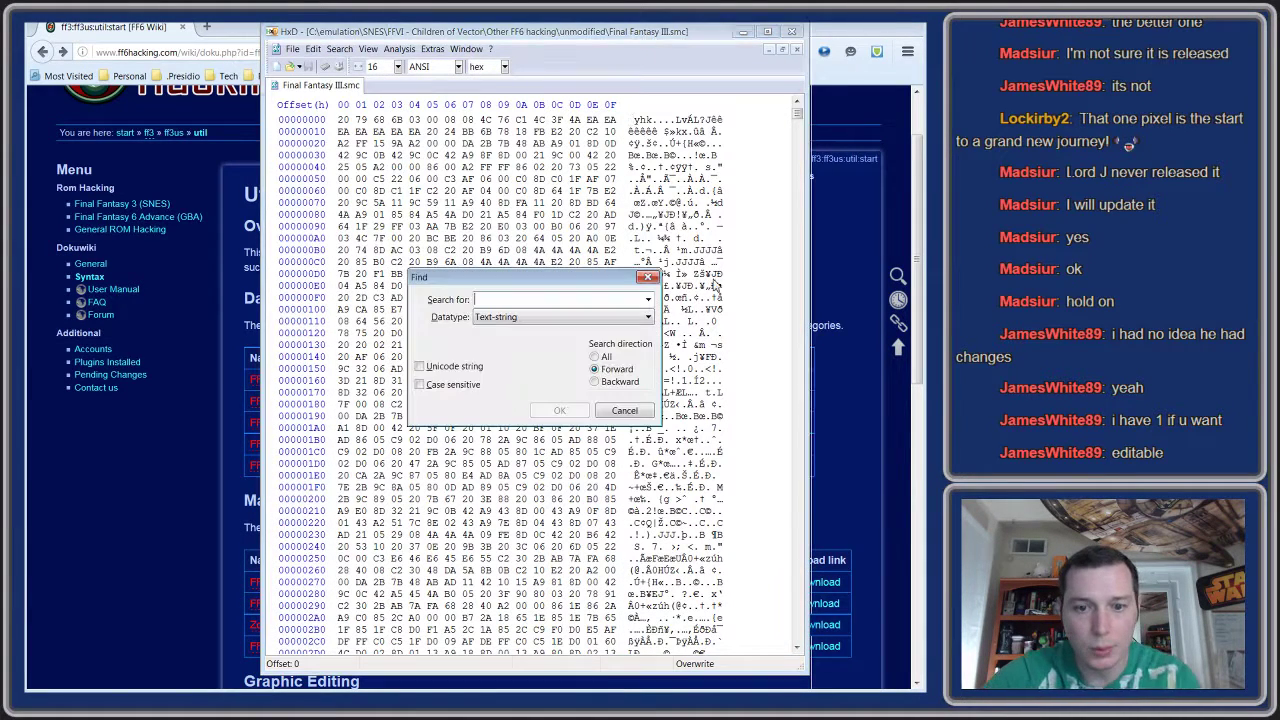
{"action": "left_click", "coordinate": [552, 319]}
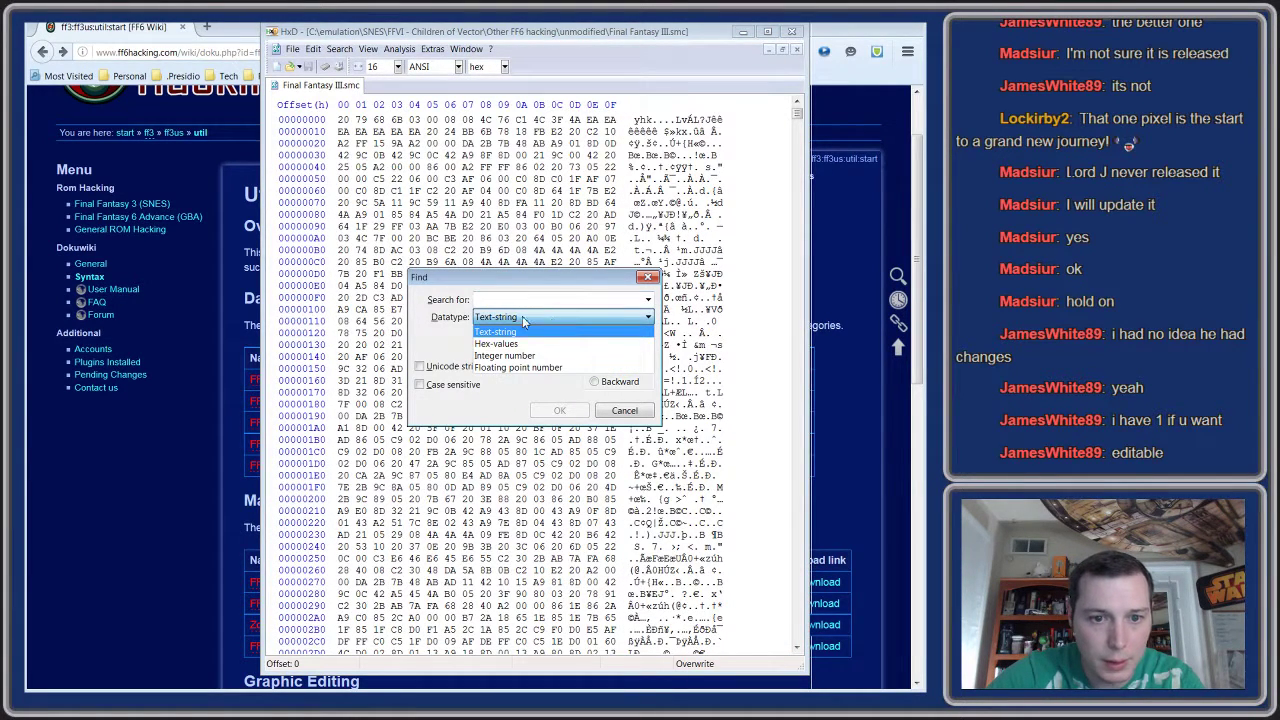
{"action": "left_click", "coordinate": [522, 316]}
{"action": "left_click", "coordinate": [520, 299]}
{"action": "type", "text": "FINAL"}
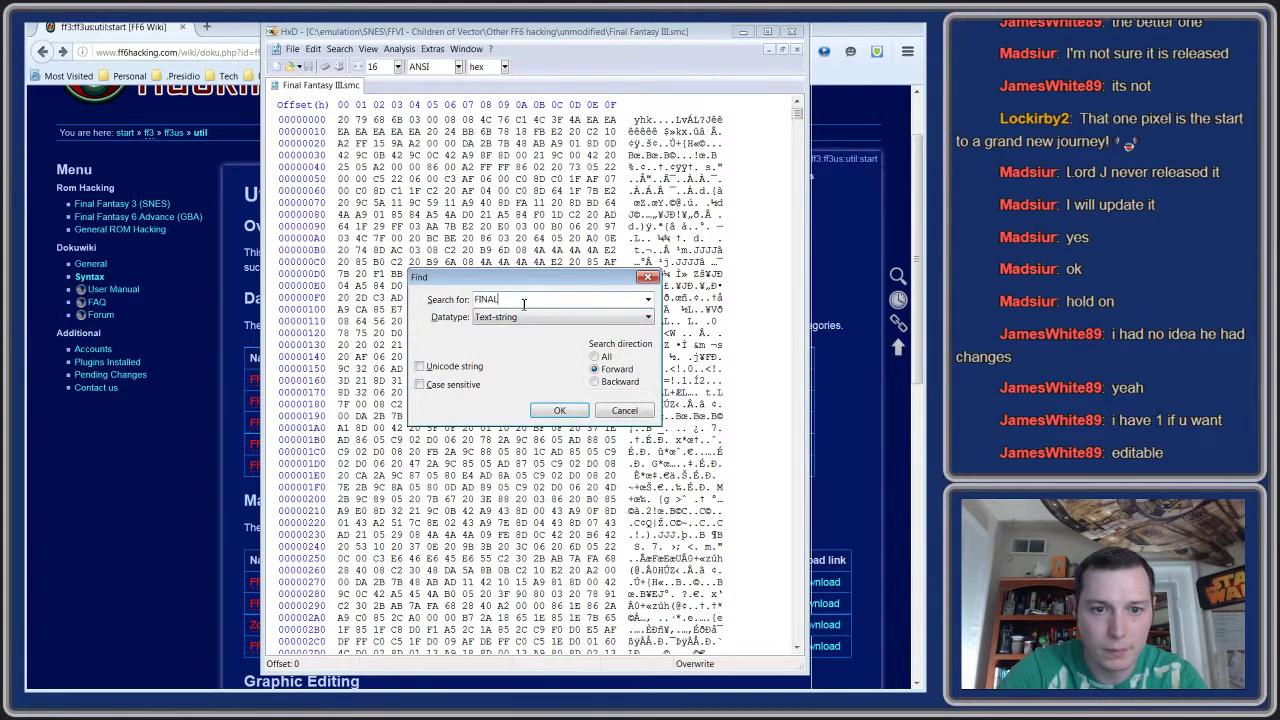
{"action": "key", "text": "Return"}
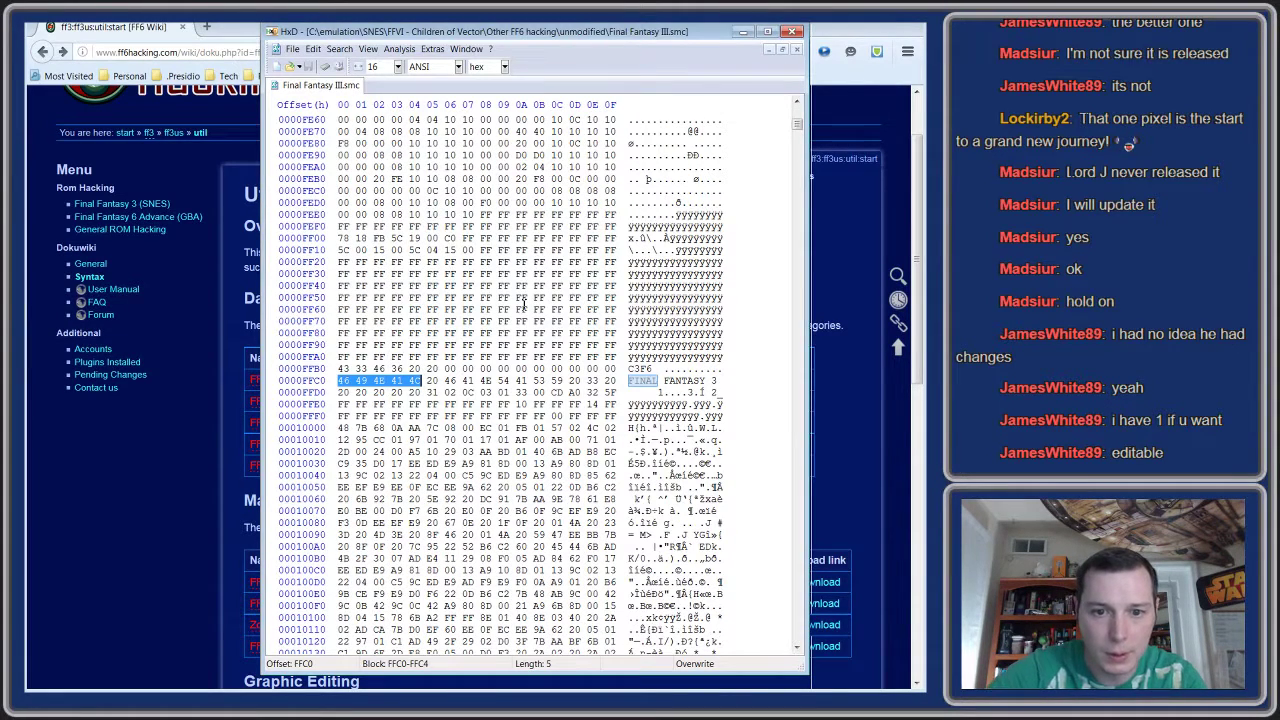
- Select and copy the 16 FINAL FANTASY 3 title bytes at offsets FFC0 to FFCF in the unmodified ROM
{"action": "left_click", "coordinate": [410, 397], "text": "shift"}
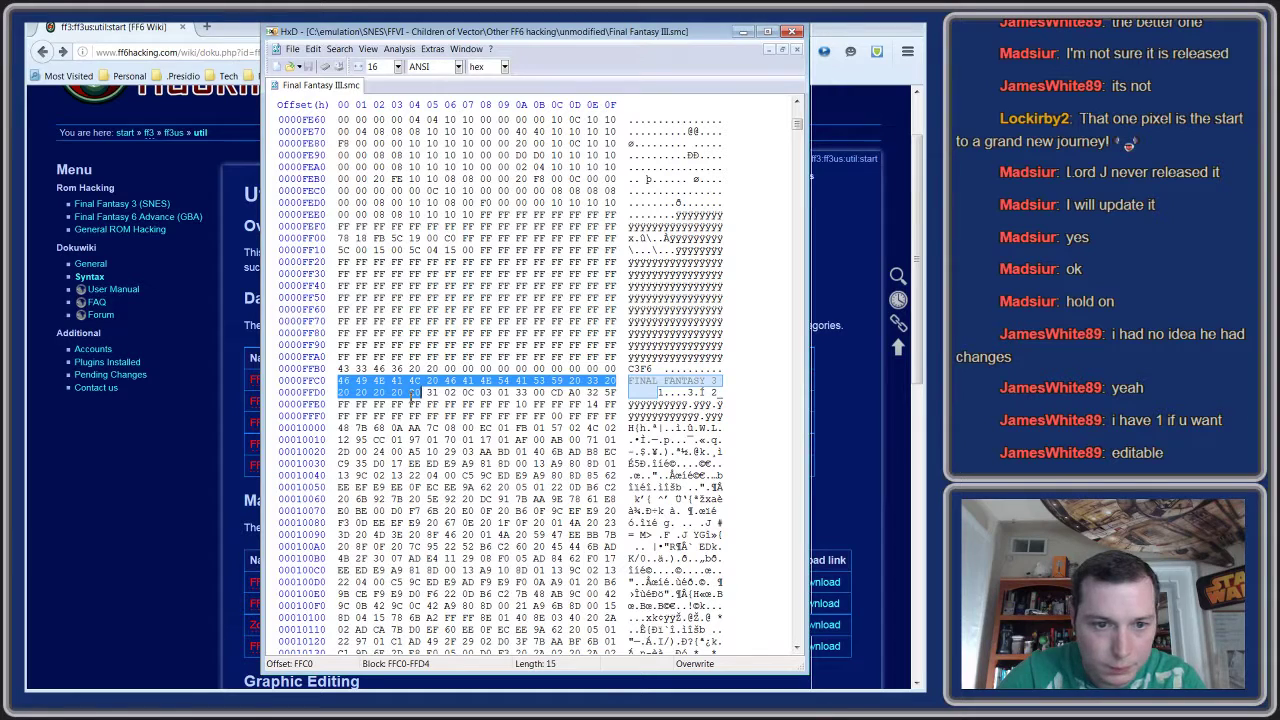
{"action": "key", "text": "shift+End"}
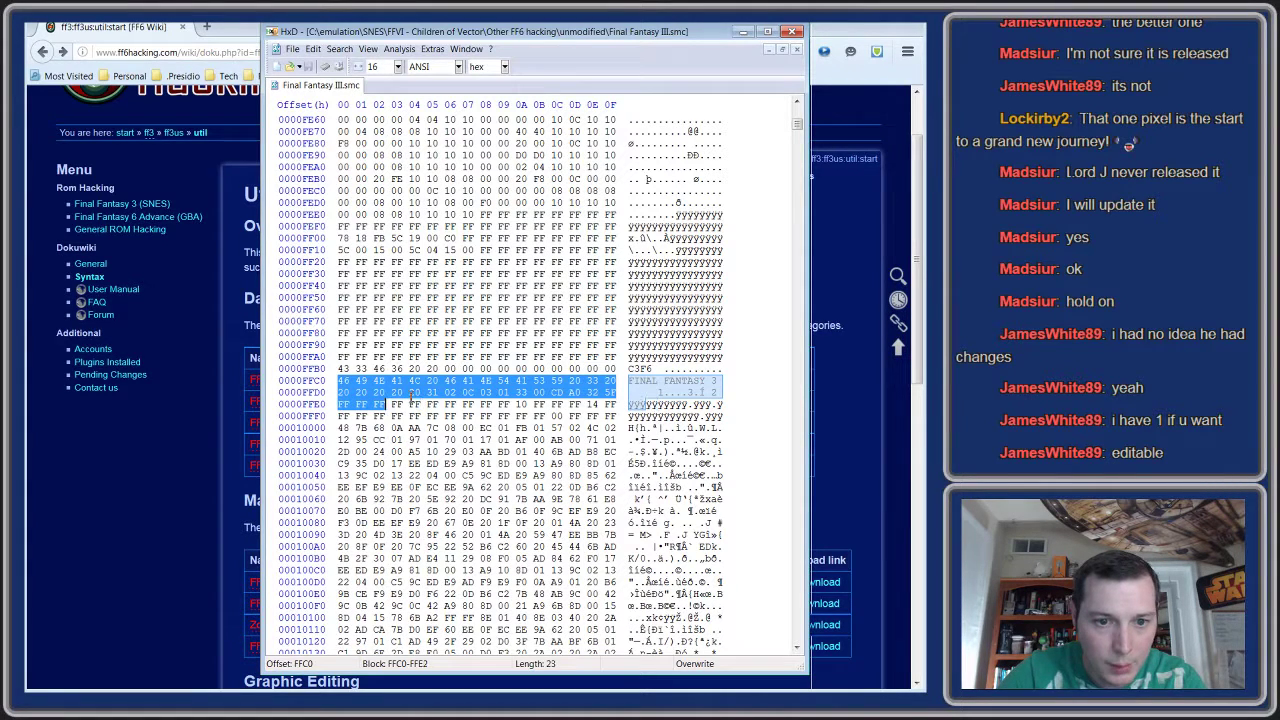
{"action": "key", "text": "shift+Left"}
{"action": "key", "text": "shift+Left"}
{"action": "key", "text": "shift+Left"}
{"action": "key", "text": "shift+Left"}
{"action": "key", "text": "shift+Left"}
{"action": "key", "text": "shift+Left"}
{"action": "key", "text": "shift+Left"}
{"action": "key", "text": "shift+Left"}
{"action": "key", "text": "shift+Left"}
{"action": "key", "text": "shift+Left"}
{"action": "key", "text": "shift+Left"}
{"action": "key", "text": "shift+Left"}
{"action": "key", "text": "shift+Left"}
{"action": "key", "text": "shift+Left"}
{"action": "key", "text": "shift+Left"}
{"action": "key", "text": "shift+Left"}
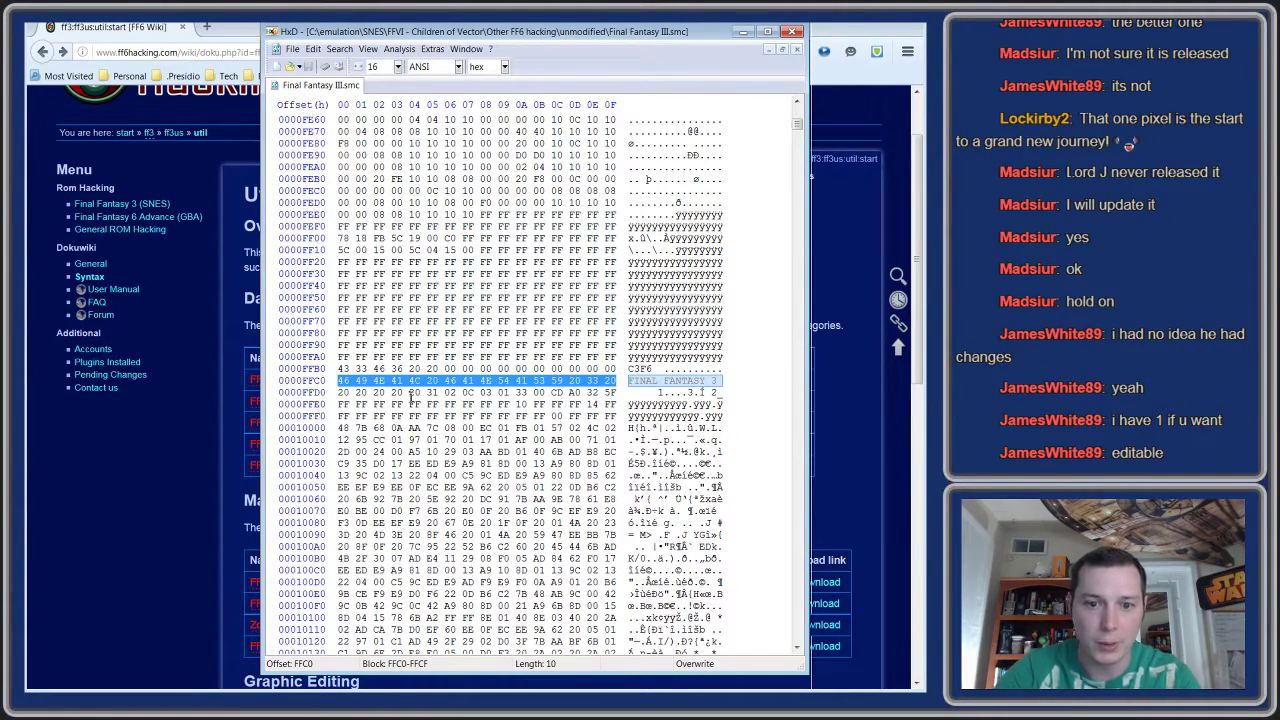
{"action": "key", "text": "shift+Right"}
{"action": "key", "text": "shift+Right"}
{"action": "key", "text": "shift+Right"}
{"action": "key", "text": "shift+Right"}
{"action": "key", "text": "shift+Right"}
{"action": "key", "text": "shift+Right"}
{"action": "key", "text": "shift+Right"}
{"action": "key", "text": "shift+Right"}
{"action": "key", "text": "shift+Right"}
{"action": "key", "text": "shift+Right"}
{"action": "key", "text": "shift+Right"}
{"action": "key", "text": "shift+Right"}
{"action": "key", "text": "shift+Right"}
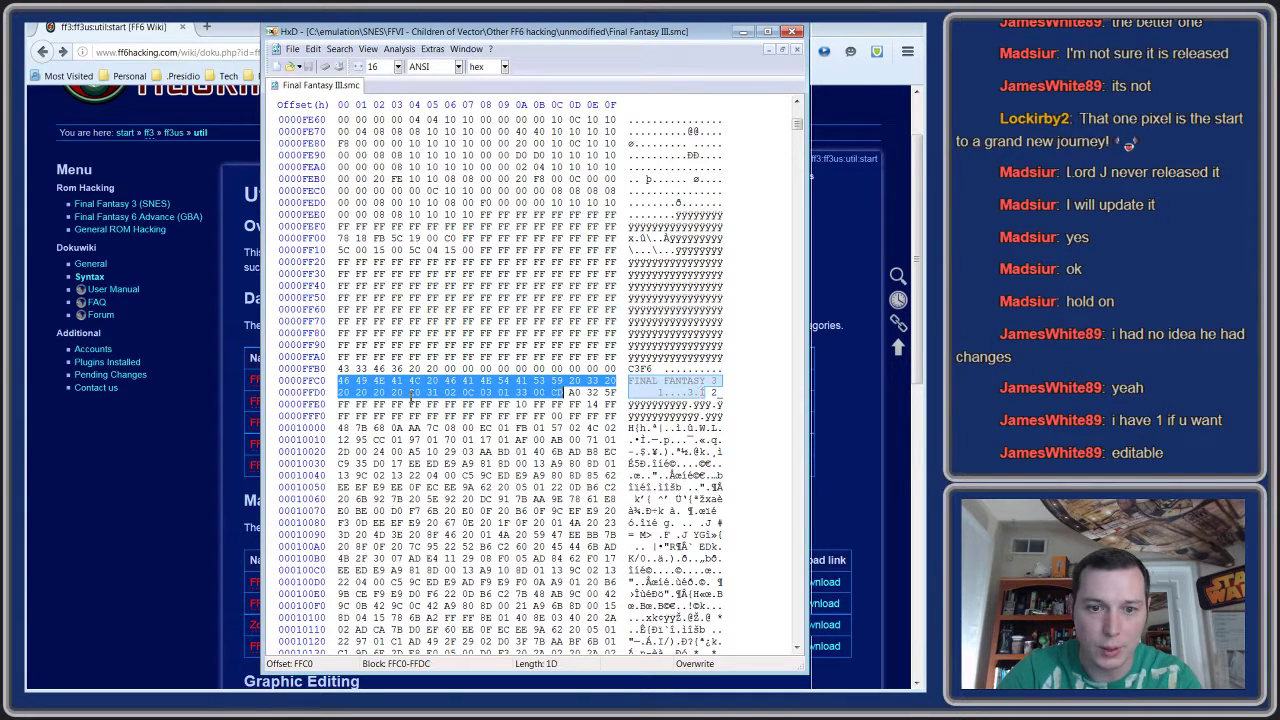
{"action": "key", "text": "shift+Right"}
{"action": "key", "text": "shift+Right"}
{"action": "key", "text": "shift+Right"}
{"action": "key", "text": "shift+Left"}
{"action": "key", "text": "shift+Left"}
{"action": "key", "text": "shift+Left"}
{"action": "key", "text": "shift+Left"}
{"action": "key", "text": "shift+Left"}
{"action": "key", "text": "shift+Left"}
{"action": "key", "text": "shift+Left"}
{"action": "key", "text": "shift+Left"}
{"action": "key", "text": "shift+Left"}
{"action": "key", "text": "shift+Left"}
{"action": "key", "text": "shift+Left"}
{"action": "key", "text": "shift+Left"}
{"action": "key", "text": "shift+Left"}
{"action": "key", "text": "shift+Left"}
{"action": "key", "text": "shift+Left"}
{"action": "key", "text": "shift+Left"}
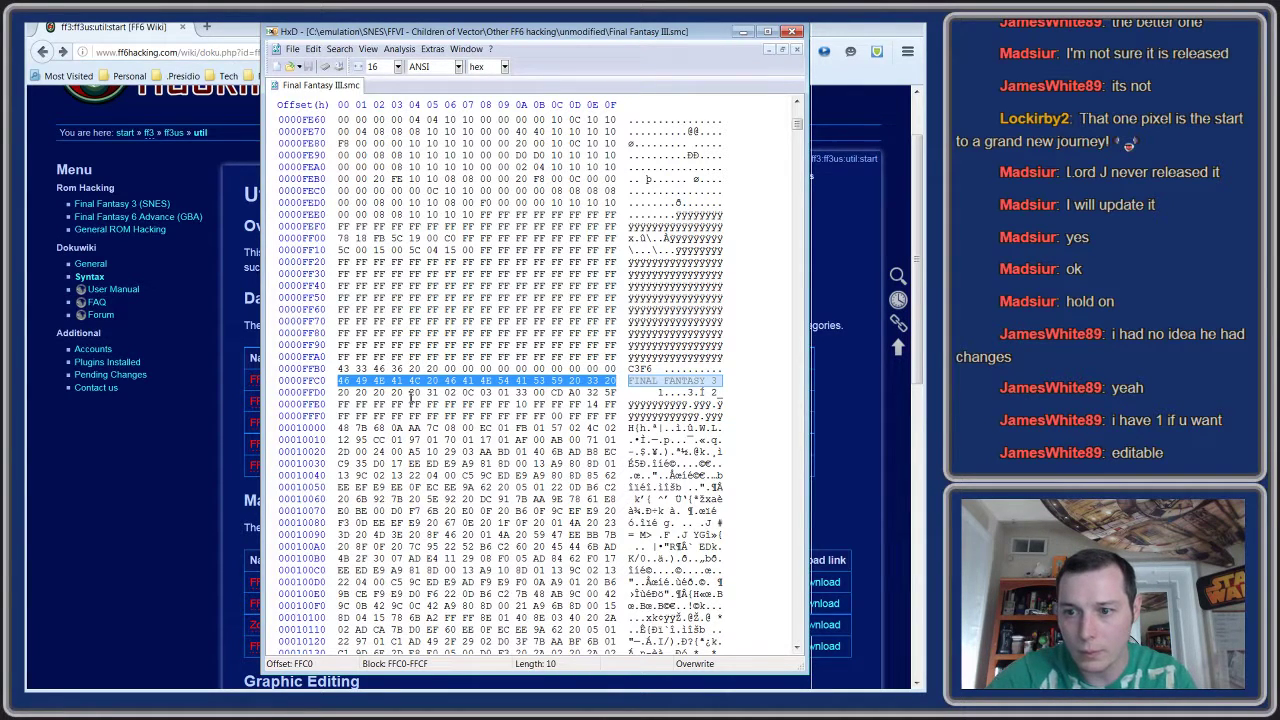
- Open RotDS.smc from the RotDS folder inside Other FF6 hacking alongside the unmodified ROM
{"action": "left_click", "coordinate": [291, 67]}
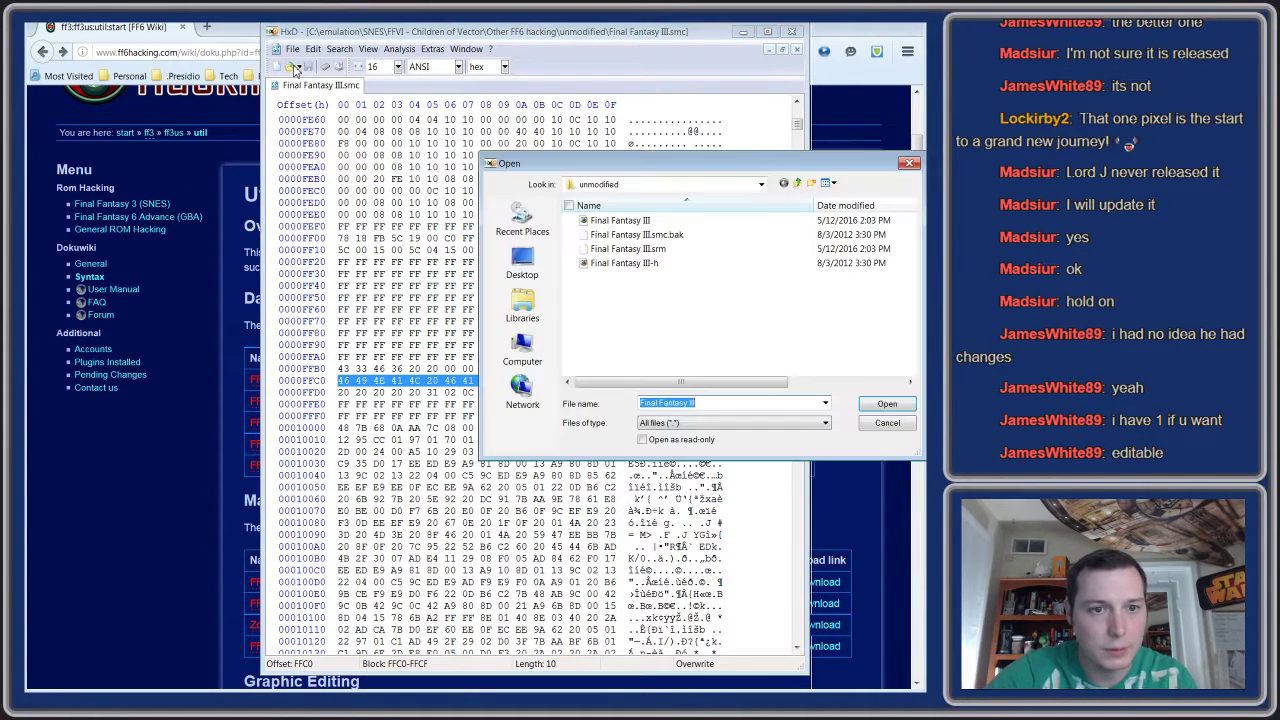
{"action": "left_click", "coordinate": [797, 184]}
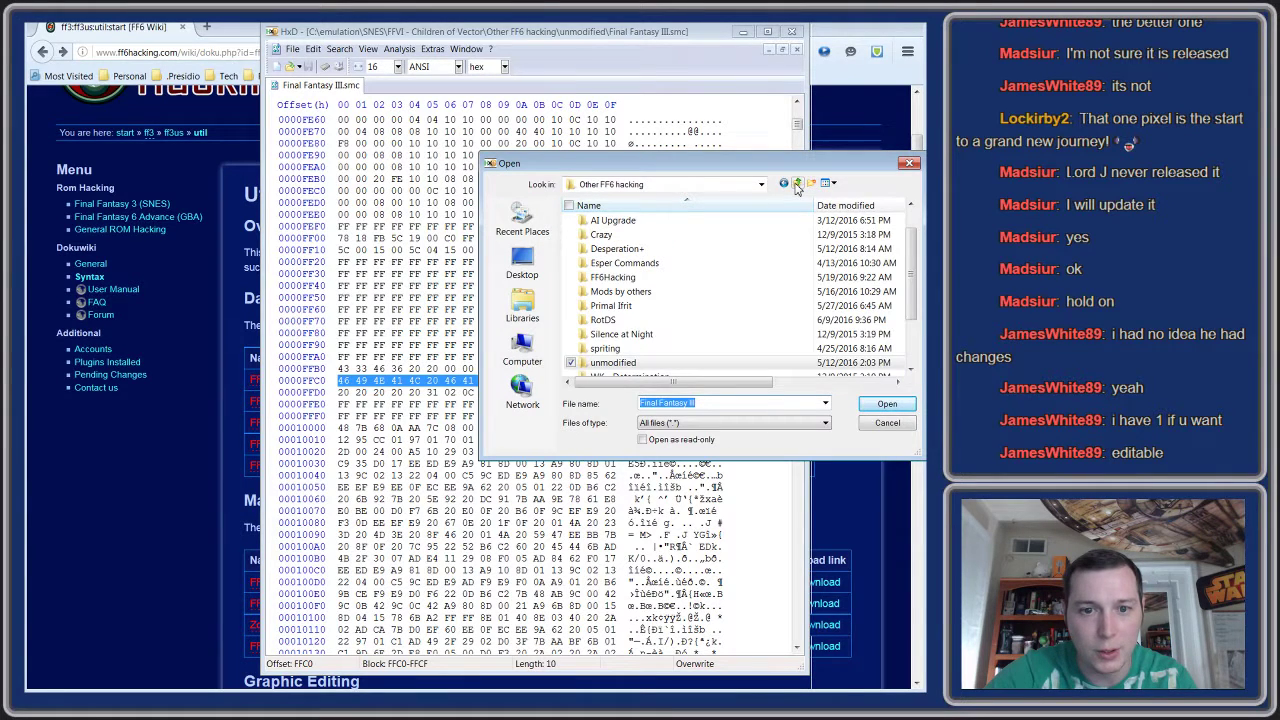
{"action": "double_click", "coordinate": [603, 320]}
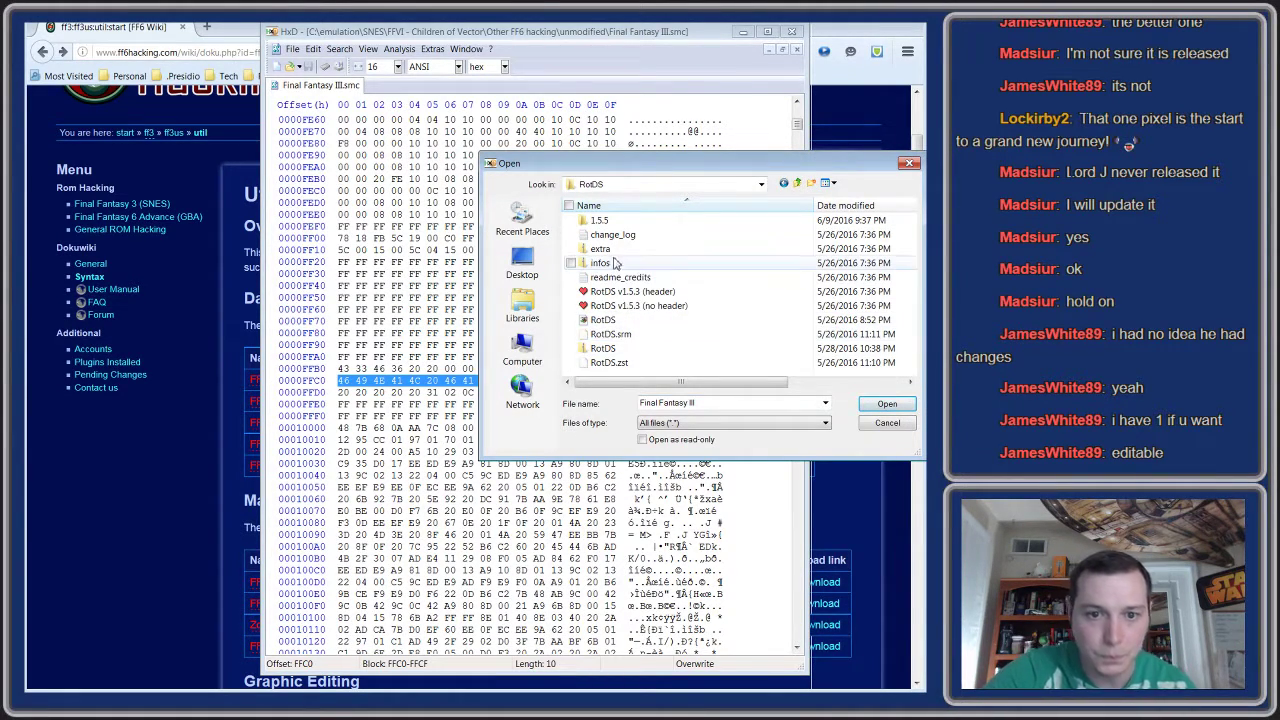
{"action": "left_click", "coordinate": [603, 322]}
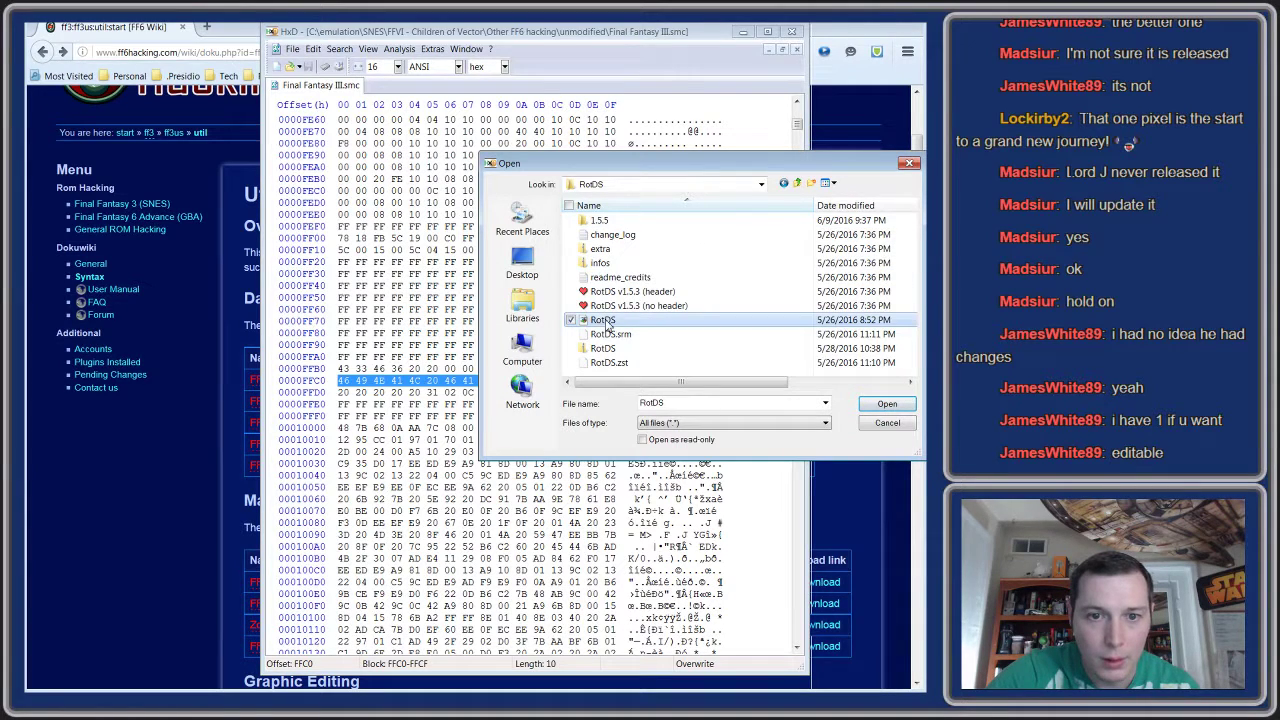
{"action": "double_click", "coordinate": [603, 320]}
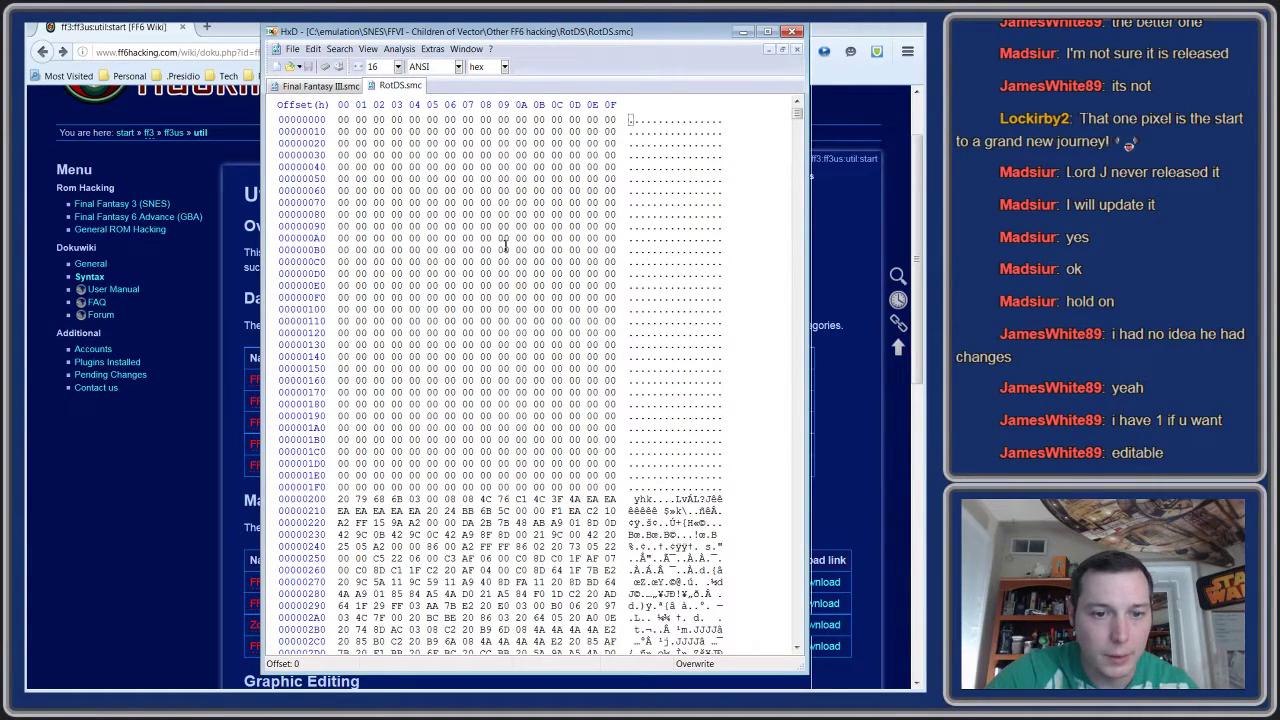
- Look through the early RotDS.smc hex data for its internal title, comparing against the title location in Final Fantasy III.smc
{"action": "scroll", "coordinate": [617, 352], "scroll_direction": "down", "scroll_amount": 20}
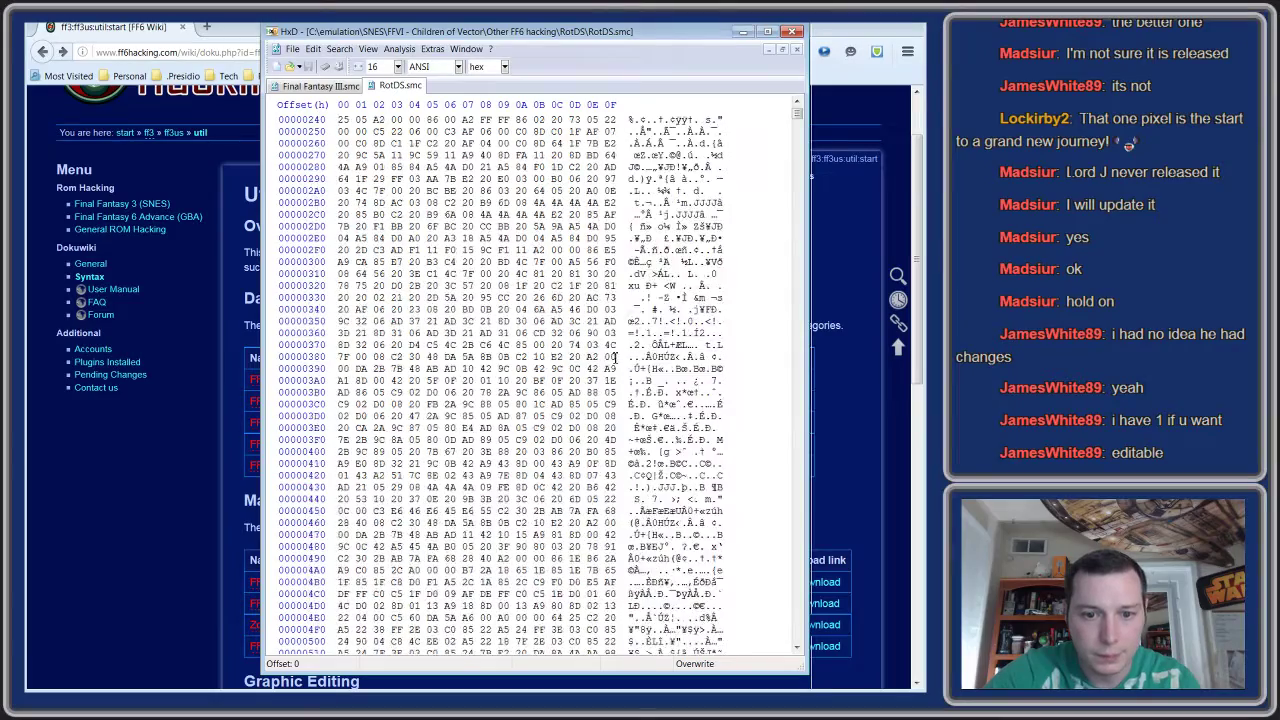
{"action": "scroll", "coordinate": [611, 356], "scroll_direction": "down", "scroll_amount": 8}
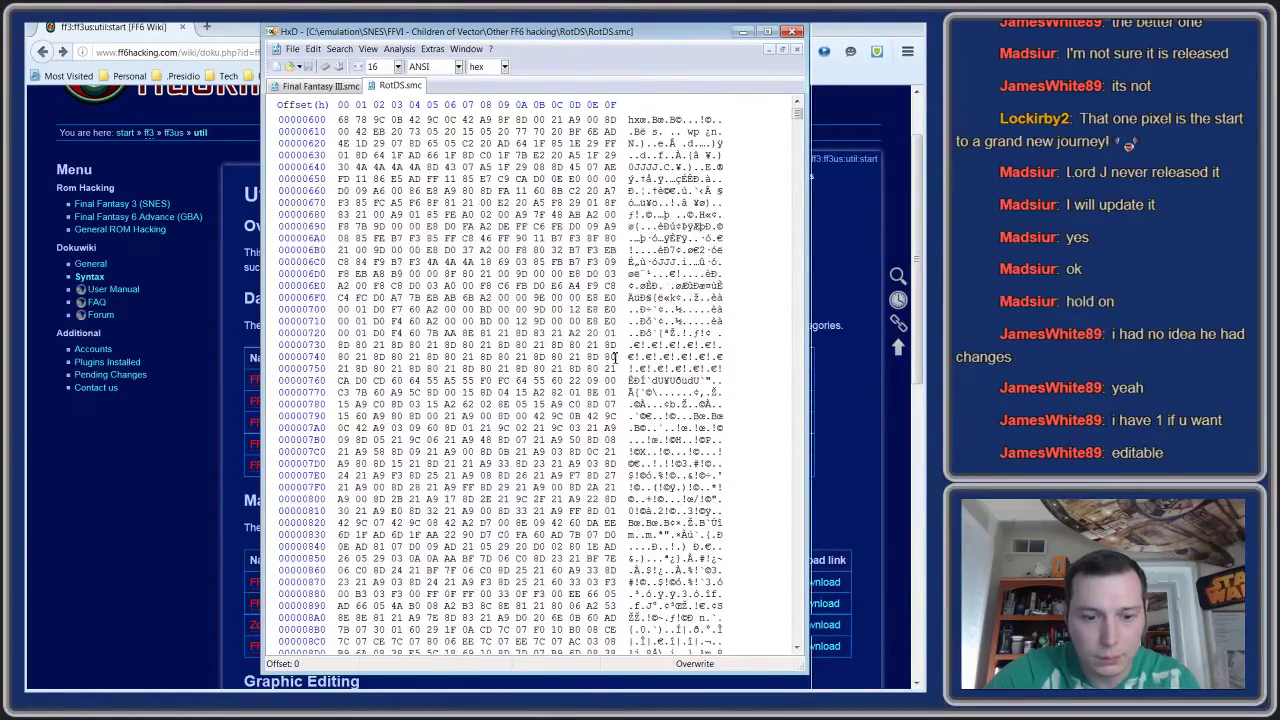
{"action": "key", "text": "alt+Tab"}
{"action": "key", "text": "Escape"}
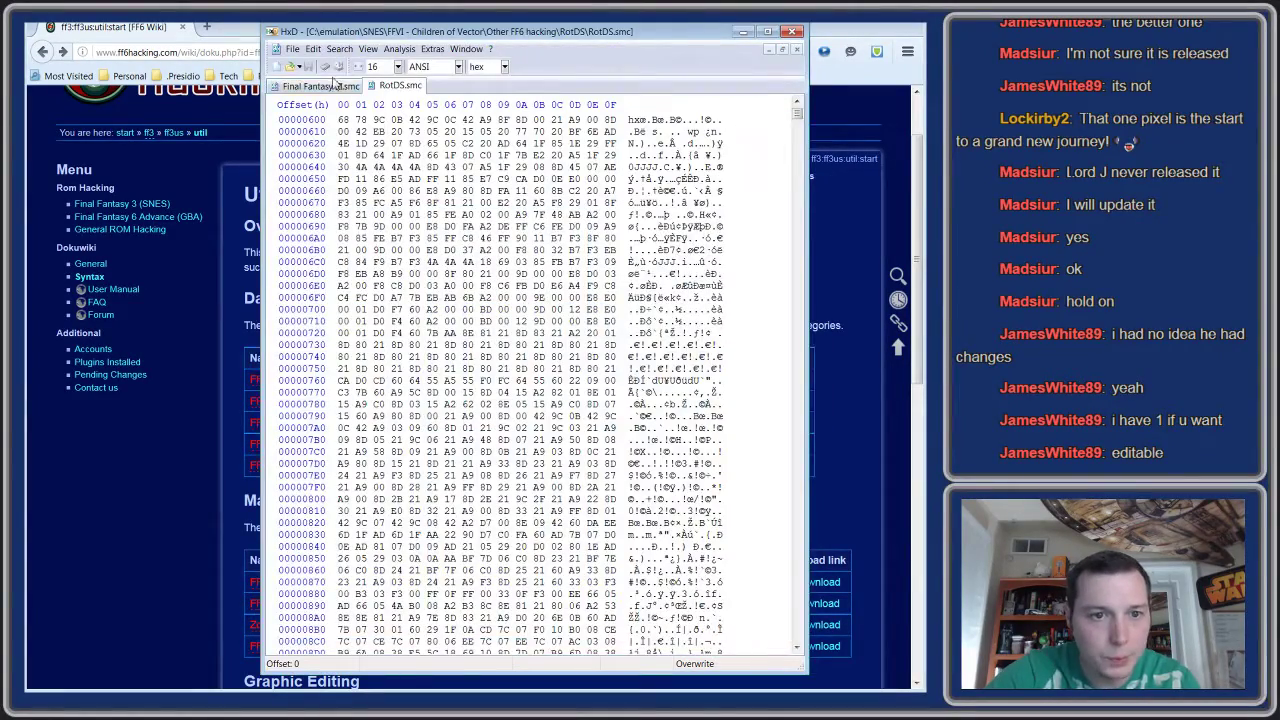
{"action": "left_click", "coordinate": [330, 86]}
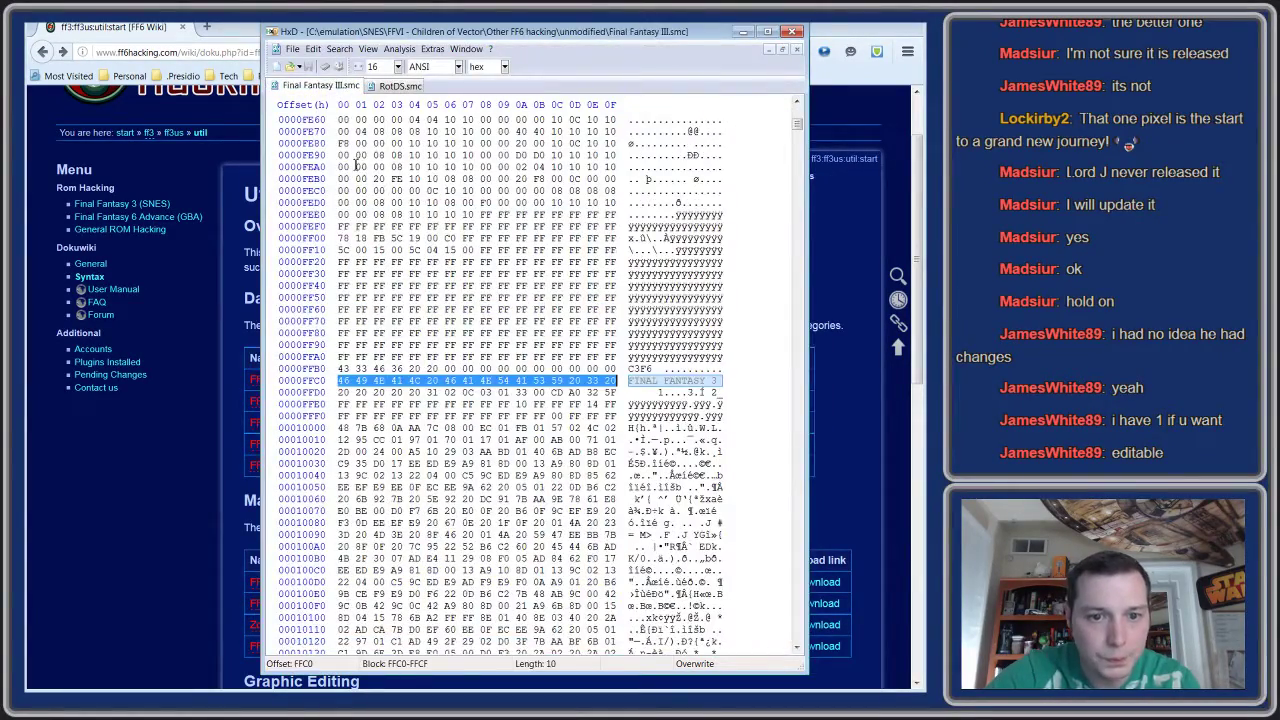
{"action": "left_click", "coordinate": [400, 86]}
{"action": "scroll", "coordinate": [414, 436], "scroll_direction": "down", "scroll_amount": 20}
{"action": "scroll", "coordinate": [414, 436], "scroll_direction": "down", "scroll_amount": 20}
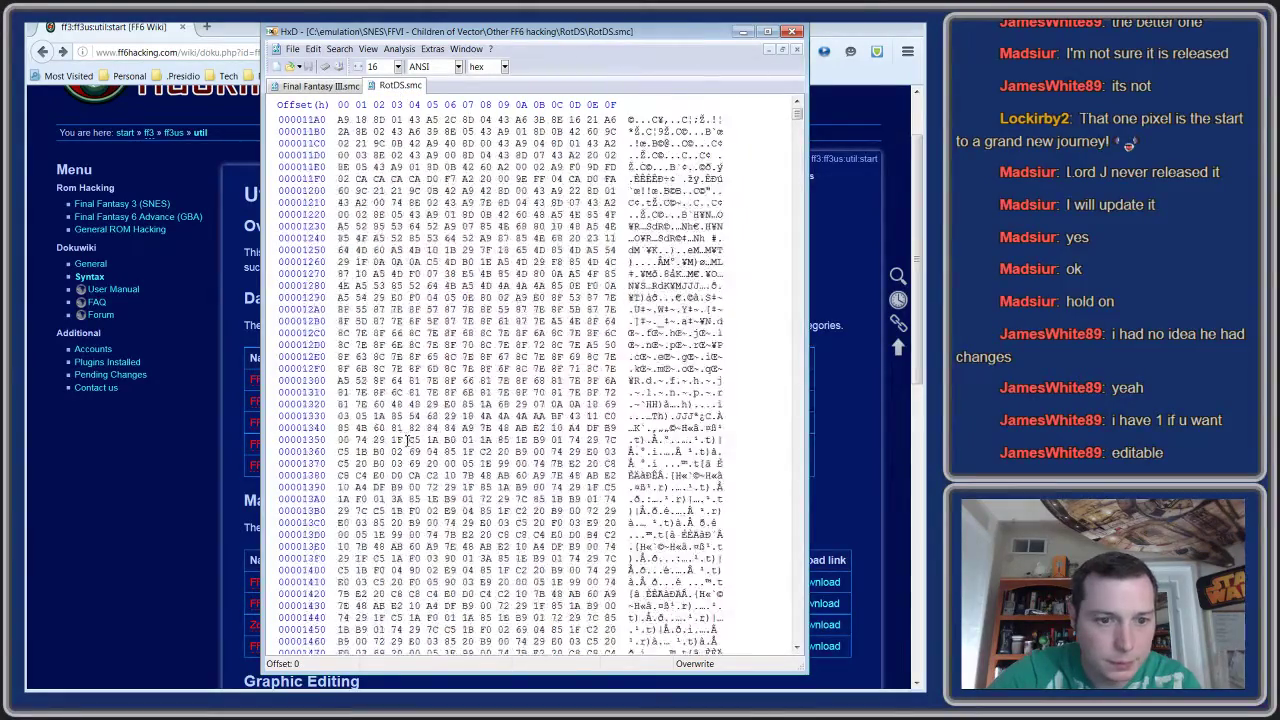
{"action": "scroll", "coordinate": [401, 441], "scroll_direction": "down", "scroll_amount": 20}
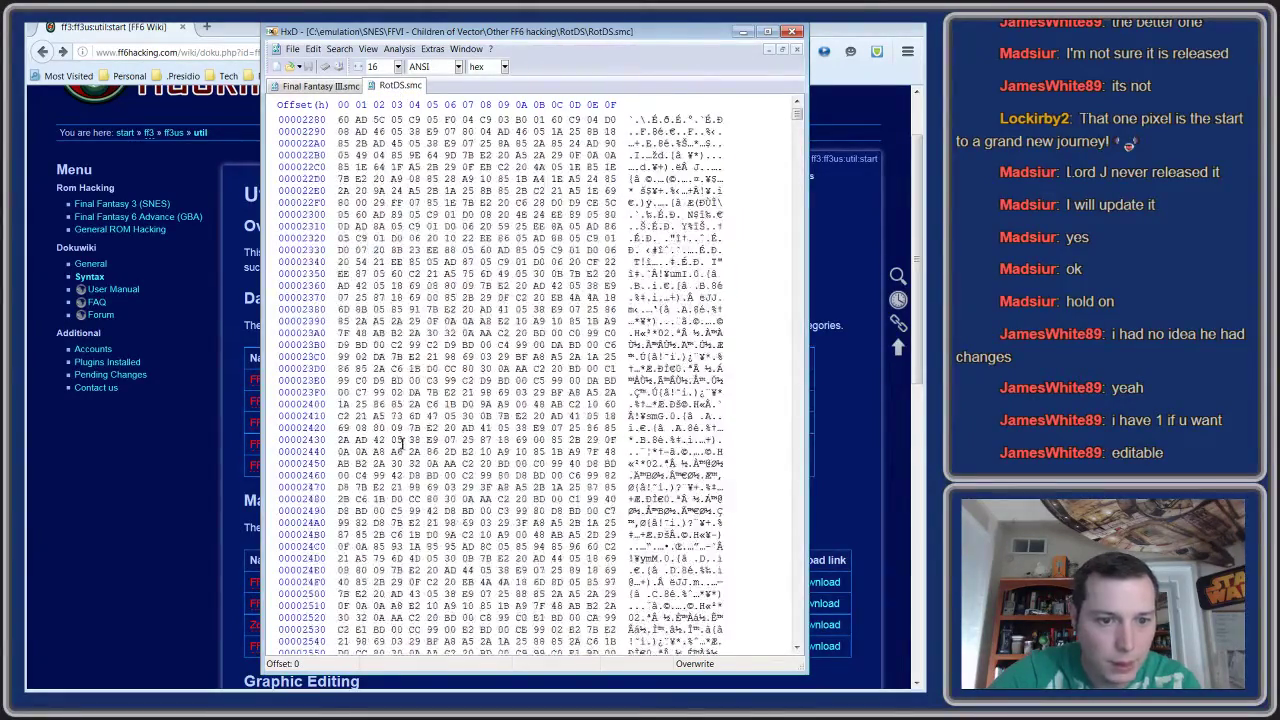
{"action": "scroll", "coordinate": [388, 450], "scroll_direction": "down", "scroll_amount": 20}
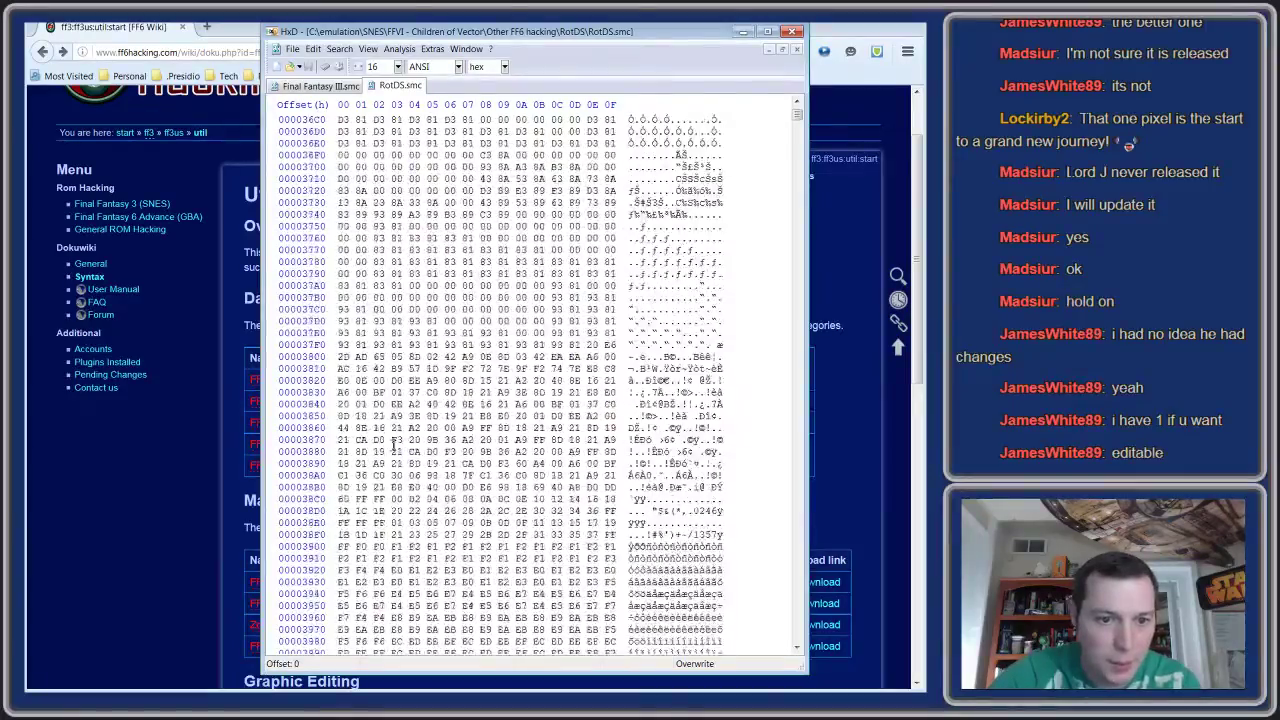
{"action": "scroll", "coordinate": [390, 452], "scroll_direction": "down", "scroll_amount": 20}
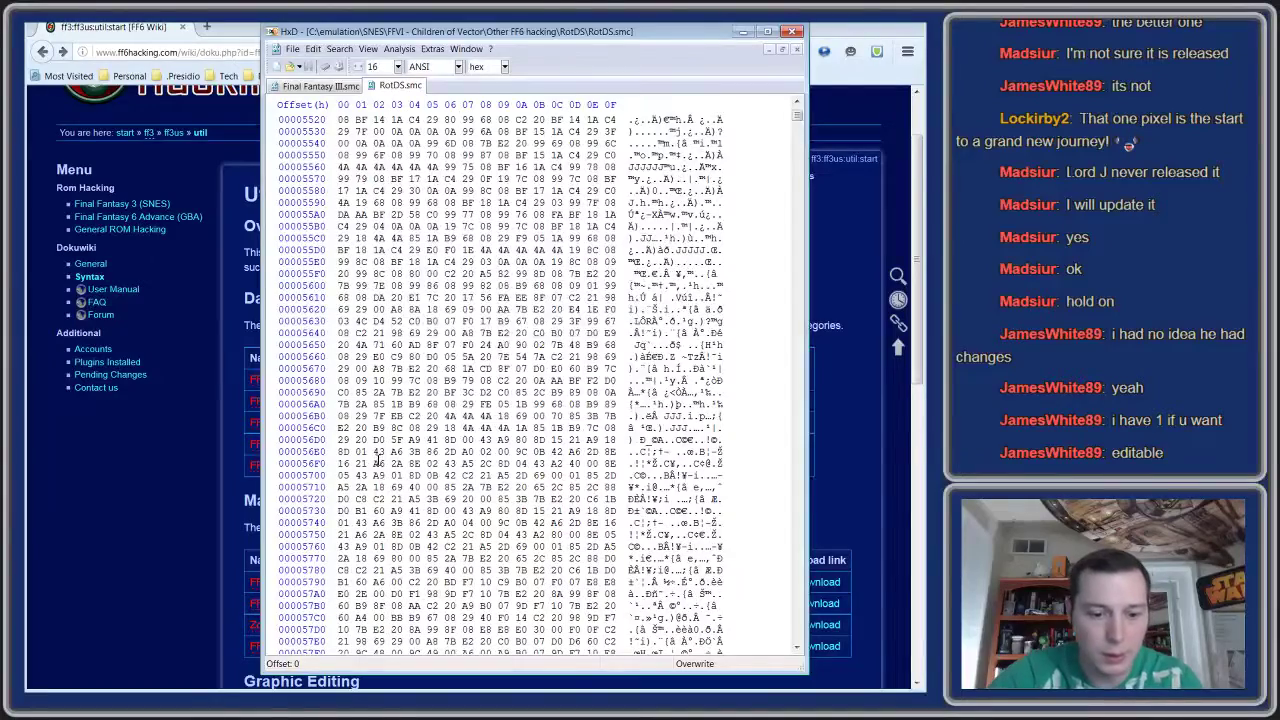
- Go to offset FFC0 in RotDS.smc and examine the surrounding bytes for the ROM title
{"action": "key", "text": "ctrl+f"}
{"action": "key", "text": "Escape"}
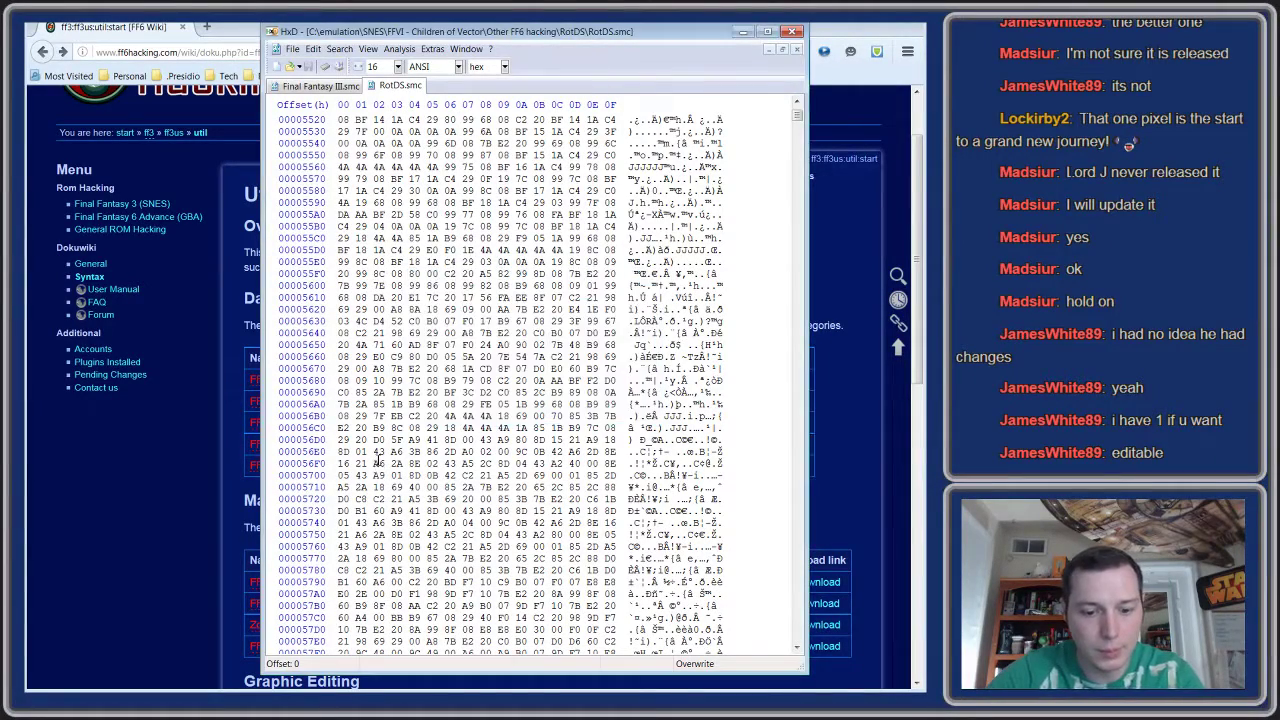
{"action": "key", "text": "ctrl+g"}
{"action": "type", "text": "FFC0"}
{"action": "key", "text": "Return"}
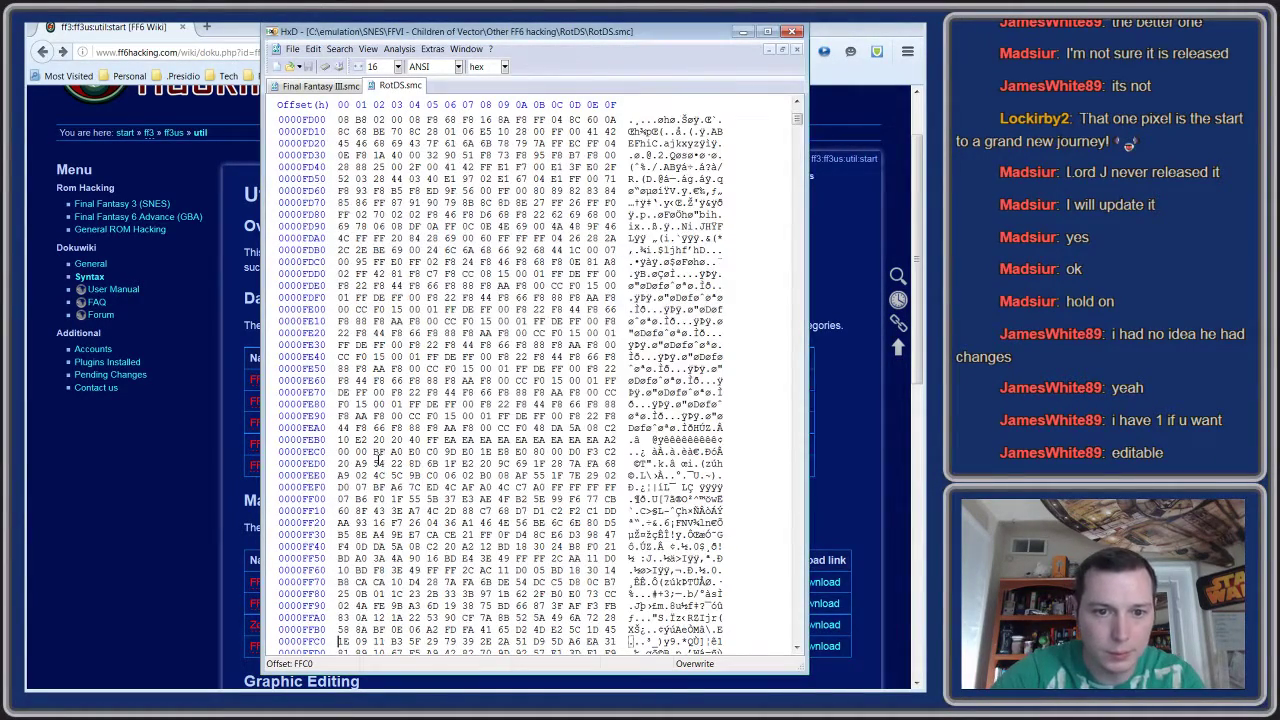
{"action": "scroll", "coordinate": [515, 495], "scroll_direction": "down", "scroll_amount": 10}
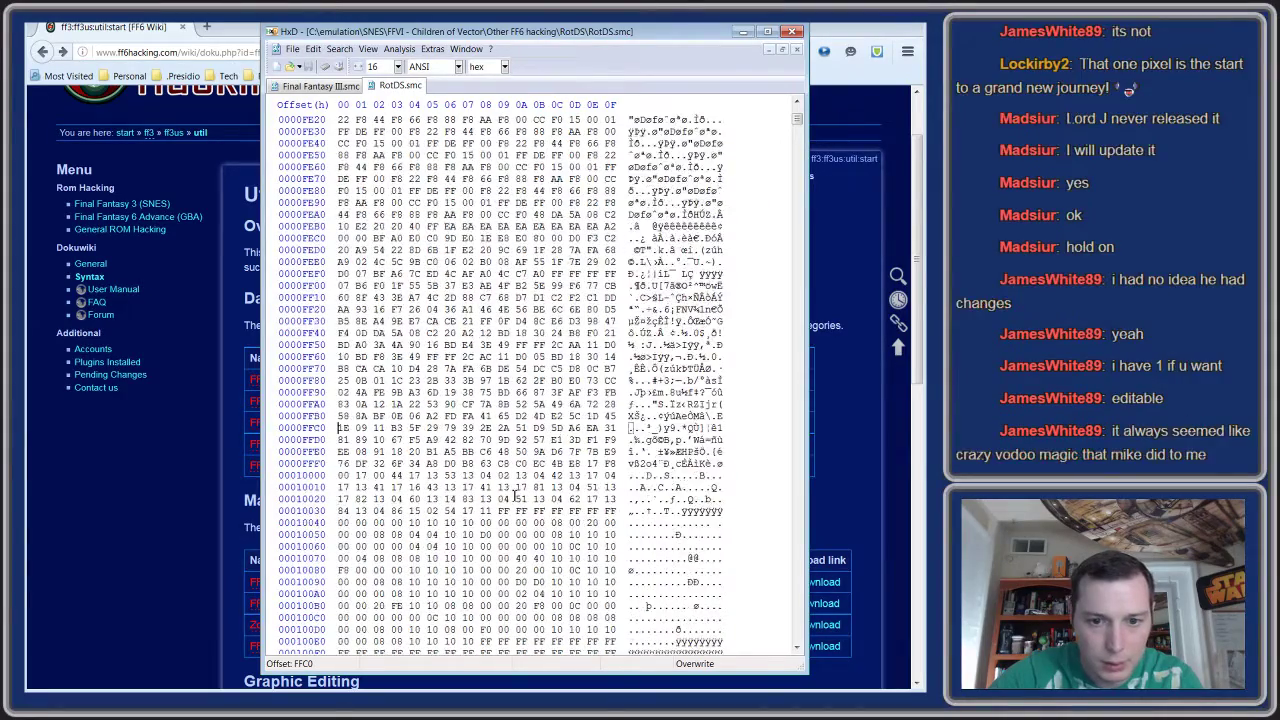
{"action": "scroll", "coordinate": [515, 495], "scroll_direction": "up", "scroll_amount": 10}
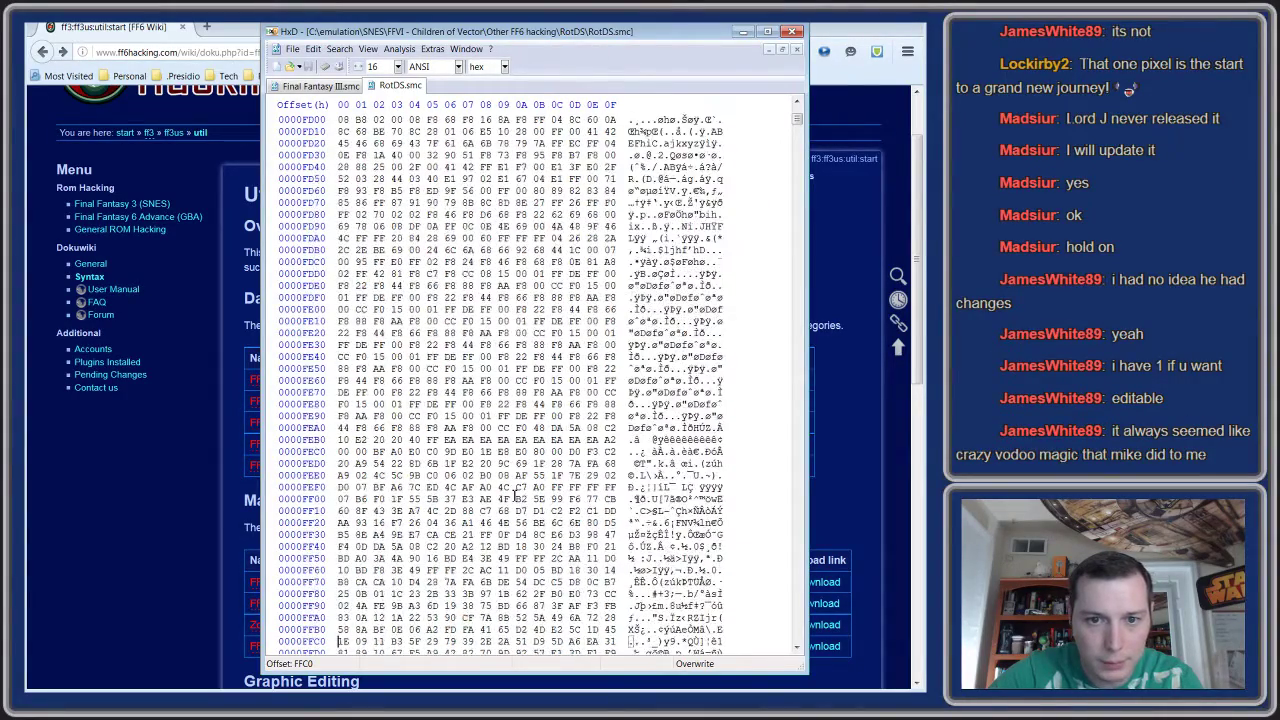
{"action": "scroll", "coordinate": [515, 497], "scroll_direction": "down", "scroll_amount": 6}
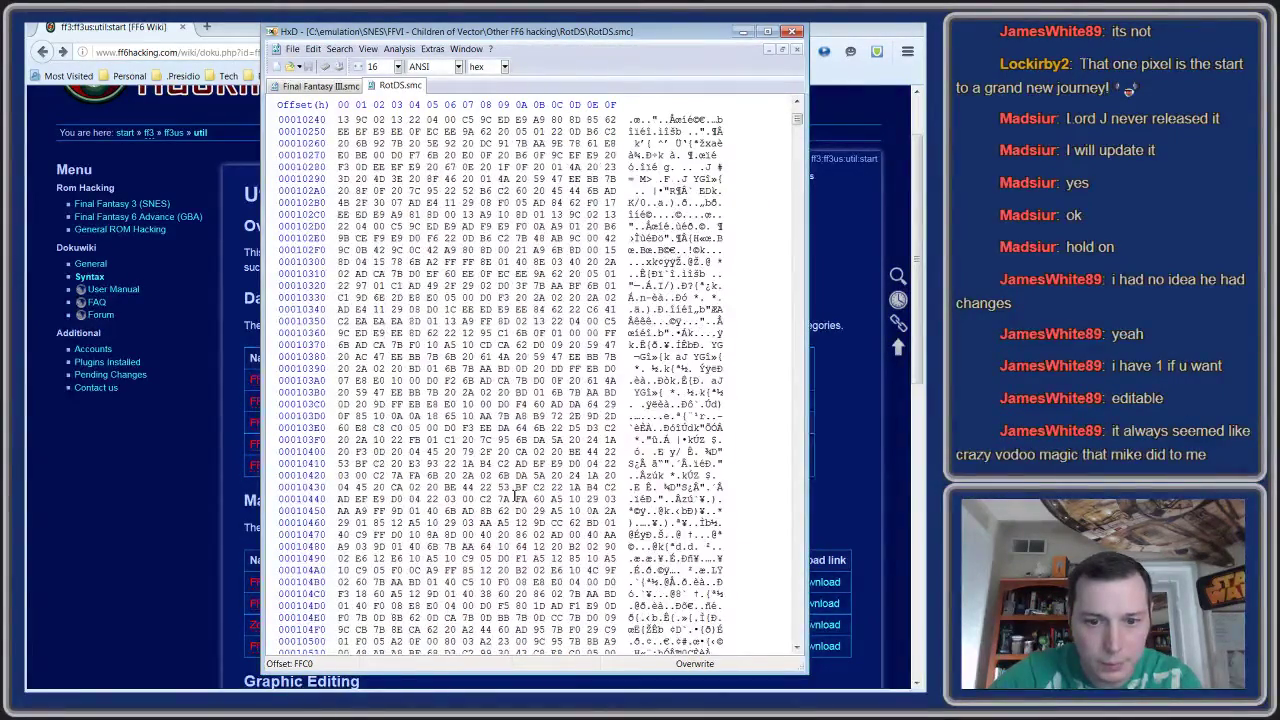
- Find the text rotds in RotDS.smc and overwrite the title from offset 101C0 with the copied FINAL FANTASY 3 bytes
{"action": "key", "text": "ctrl+f"}
{"action": "type", "text": "rotds"}
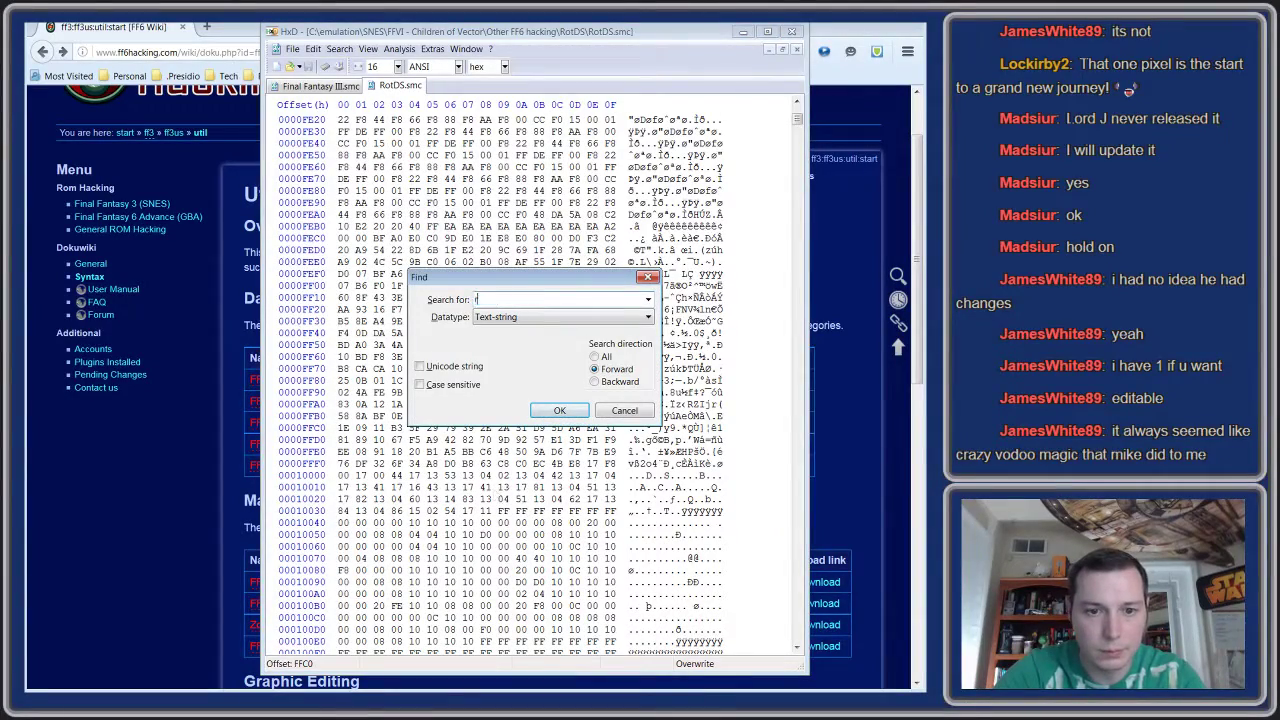
{"action": "key", "text": "Return"}
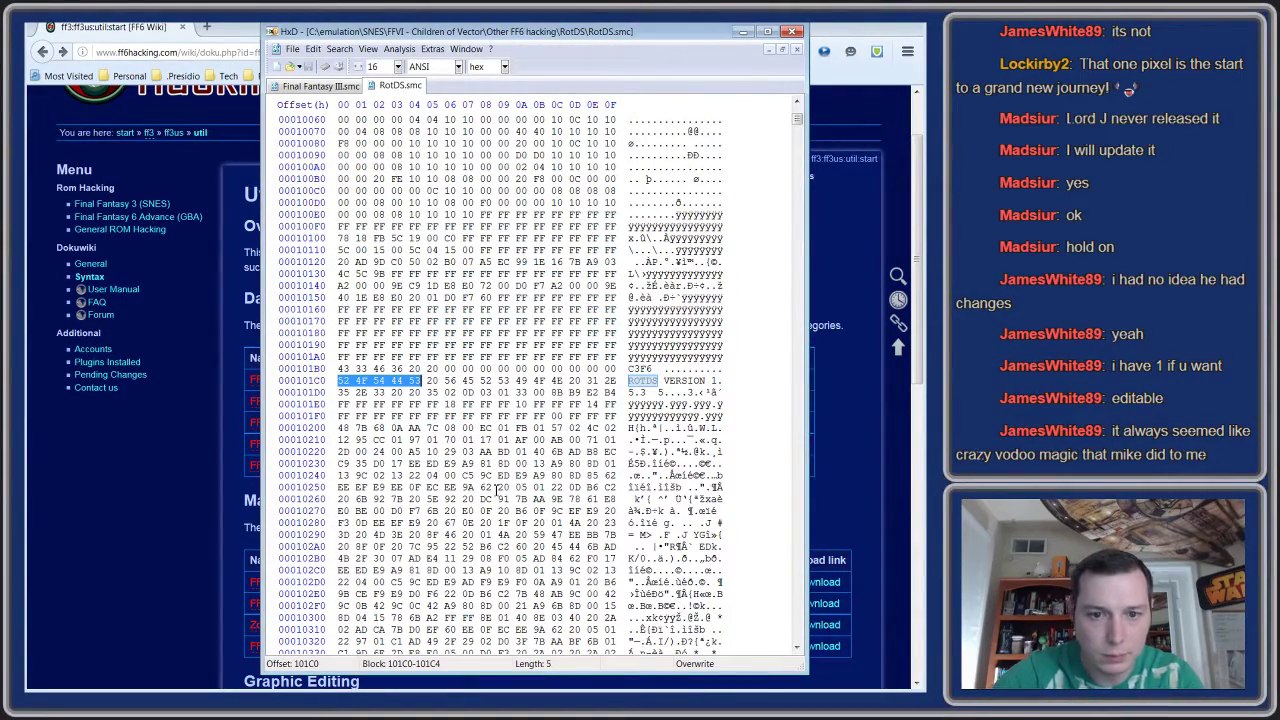
{"action": "left_click", "coordinate": [343, 390]}
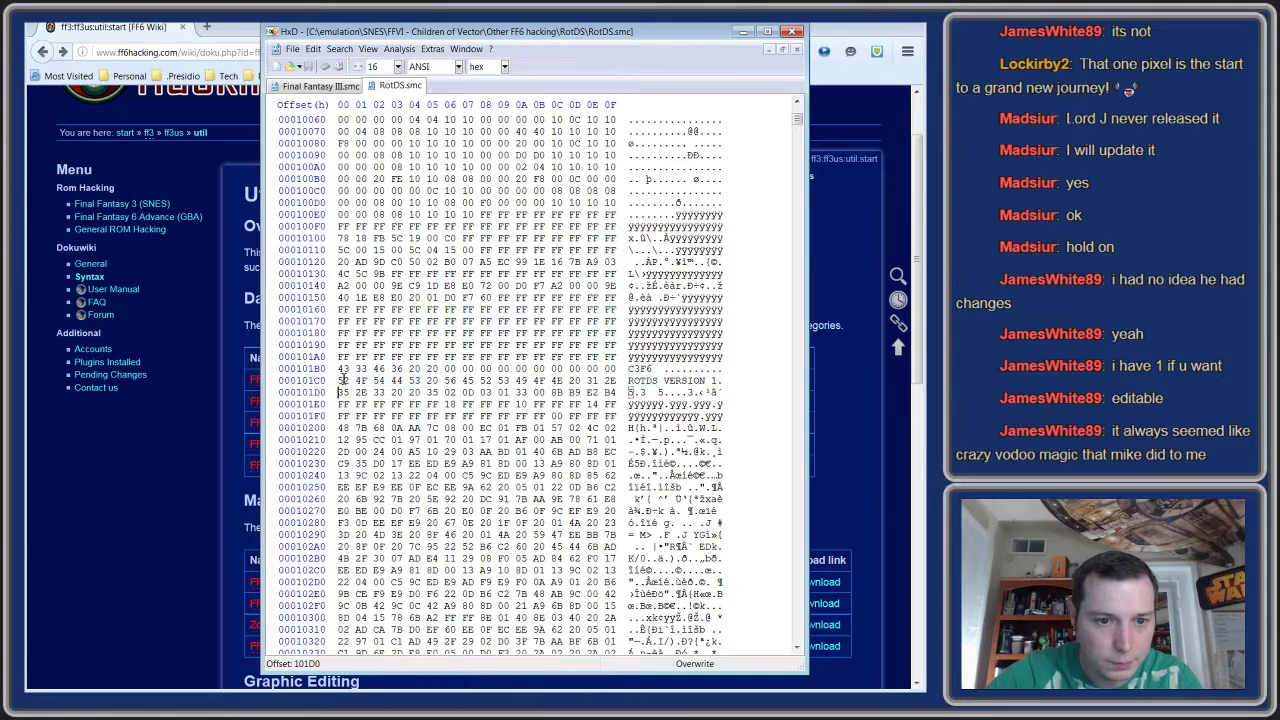
{"action": "left_click", "coordinate": [341, 380]}
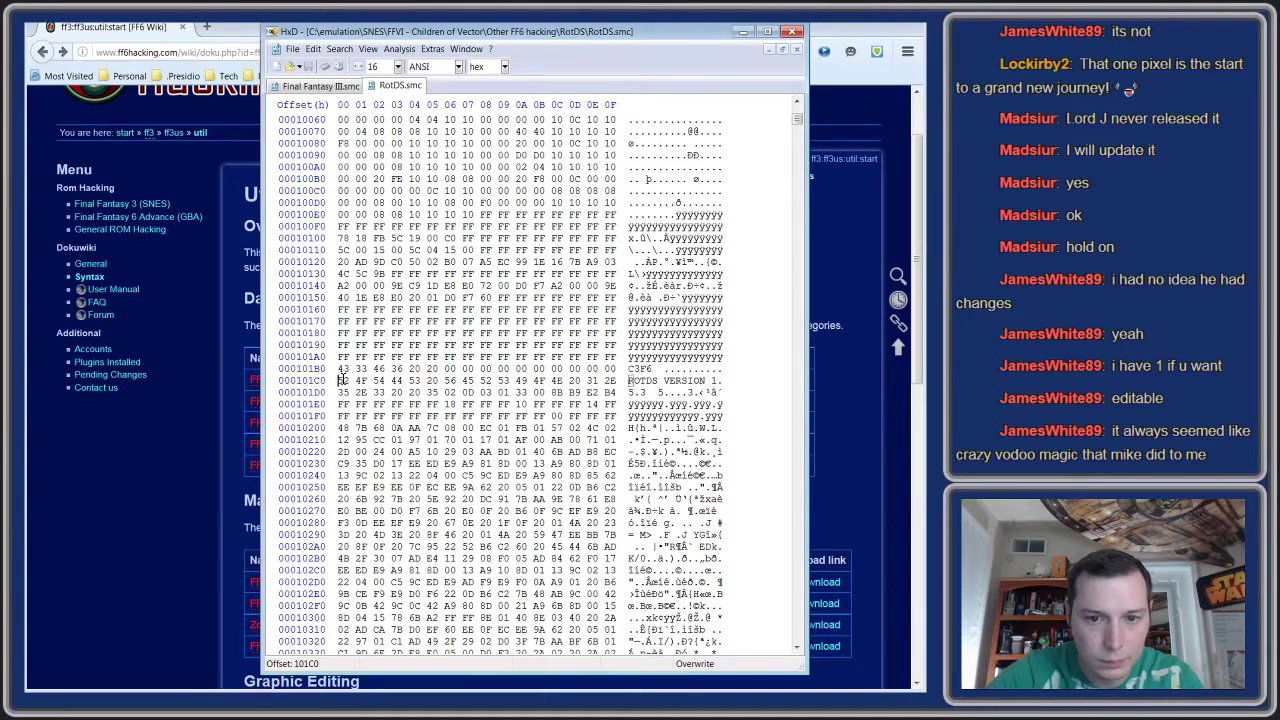
{"action": "key", "text": "ctrl+b"}
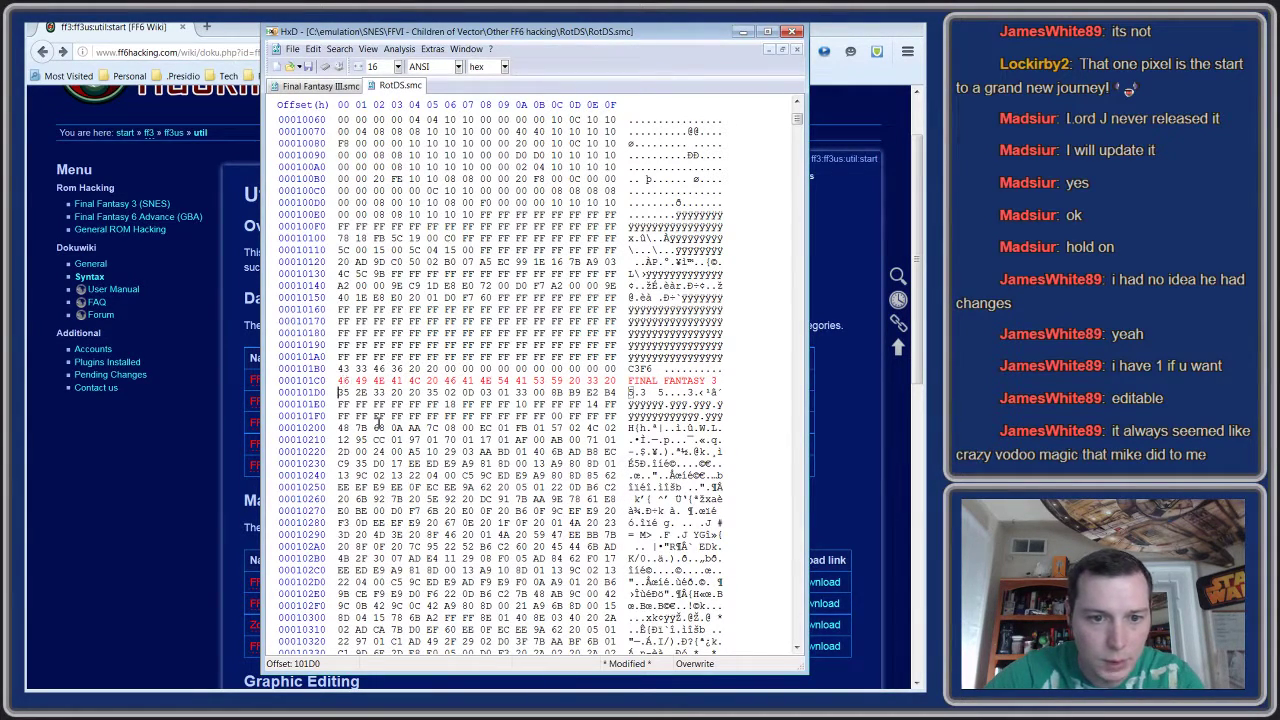
- Find the next rotds occurrence and overwrite it from offset 4101C0 with the copied FINAL FANTASY 3 bytes
{"action": "key", "text": "ctrl+f"}
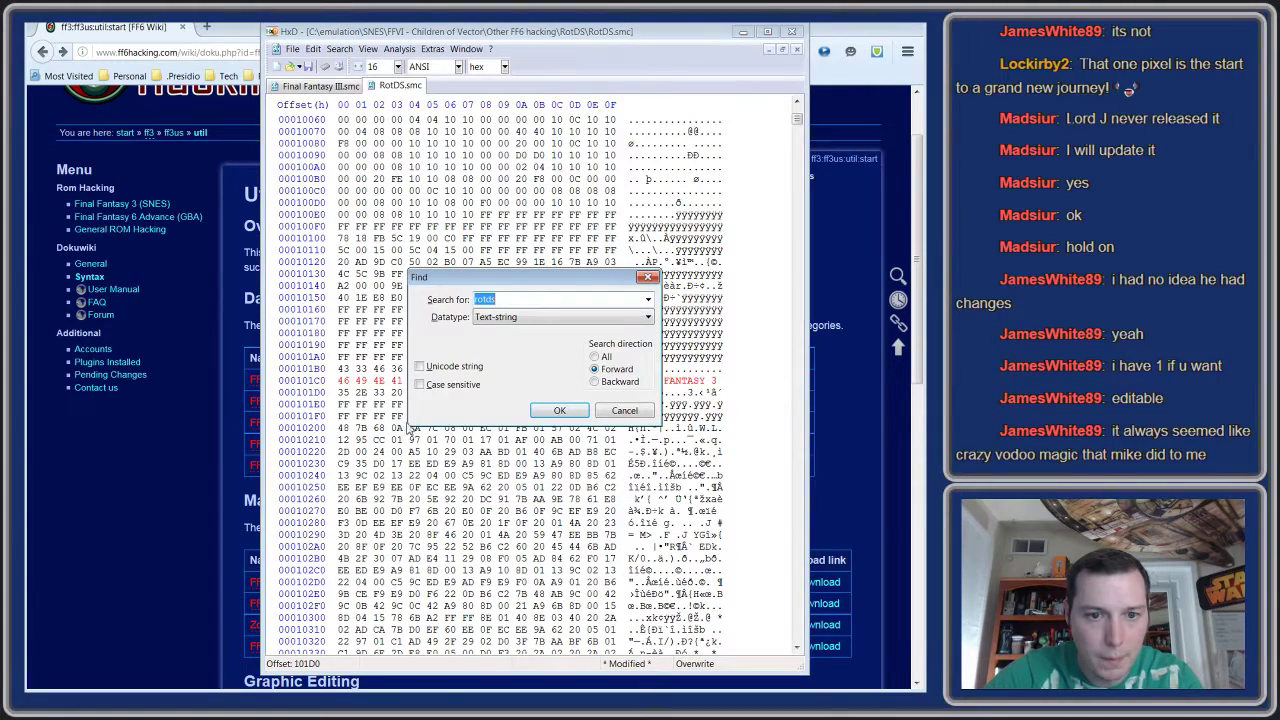
{"action": "left_click", "coordinate": [548, 415]}
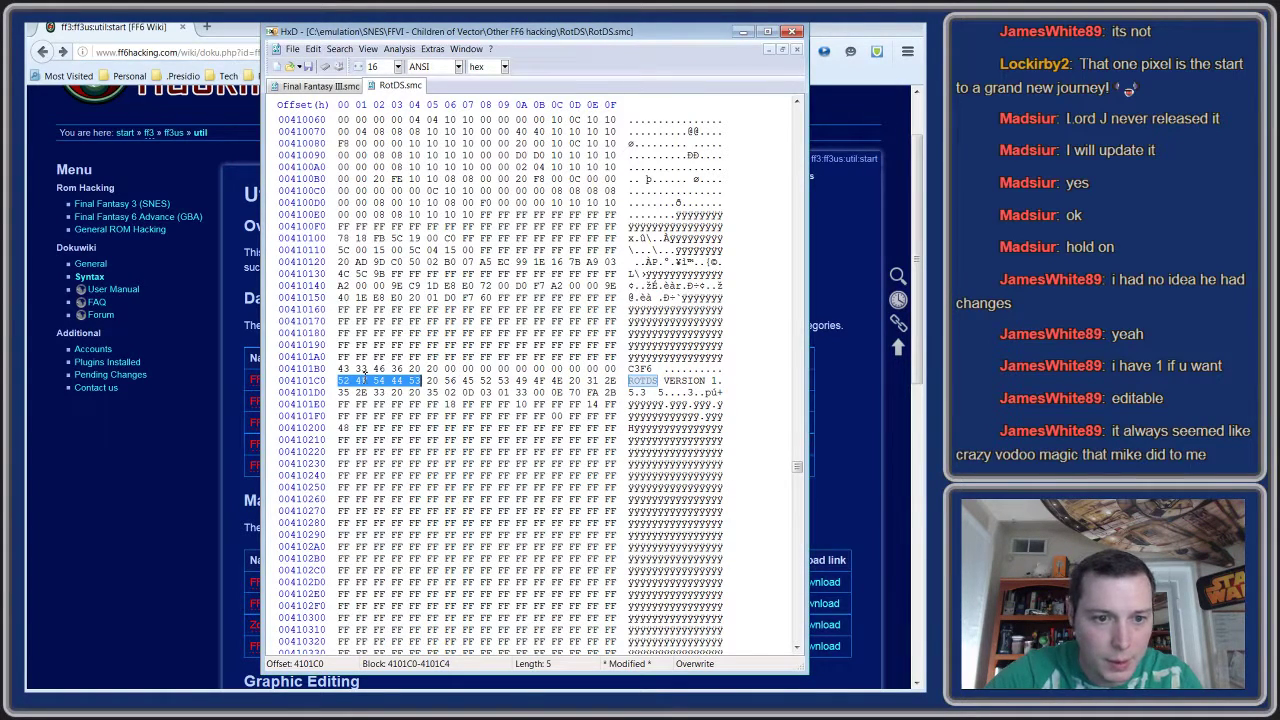
{"action": "left_click", "coordinate": [339, 381]}
{"action": "key", "text": "ctrl+b"}
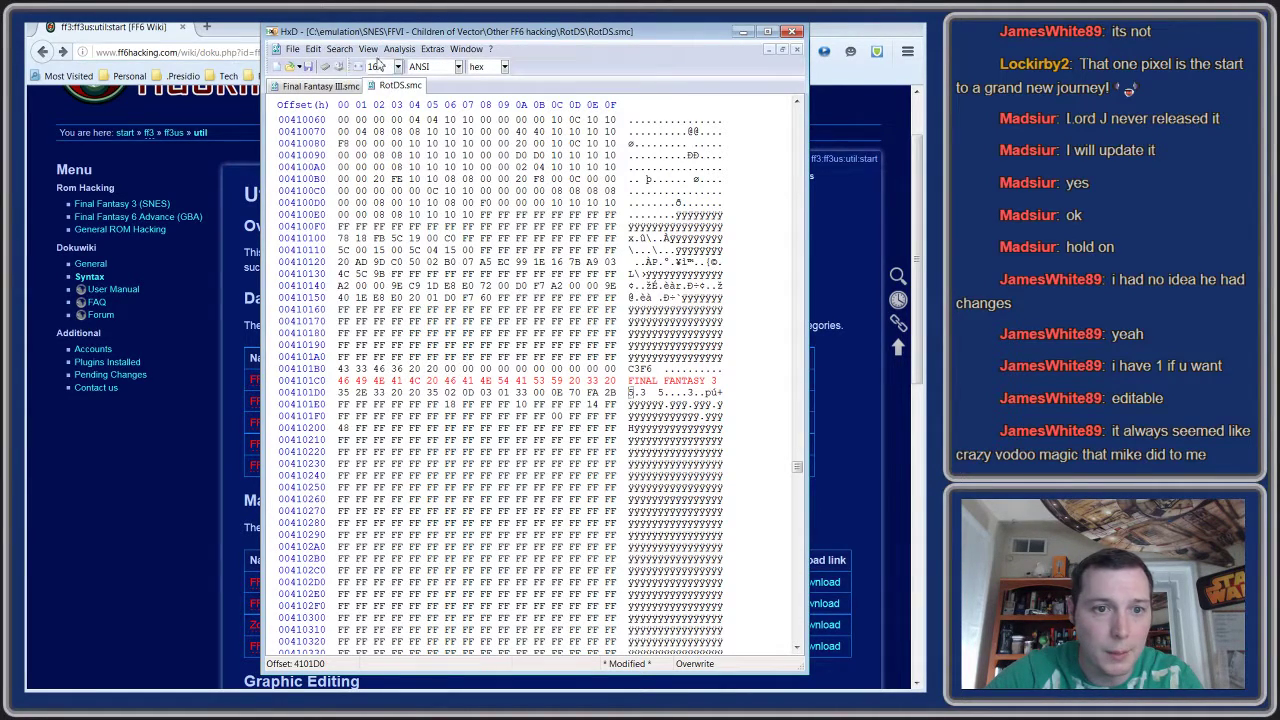
- Save the modified RotDS.smc, launch FF3usME and open a RotDS ROM in it to check its internal name
{"action": "left_click", "coordinate": [308, 68]}
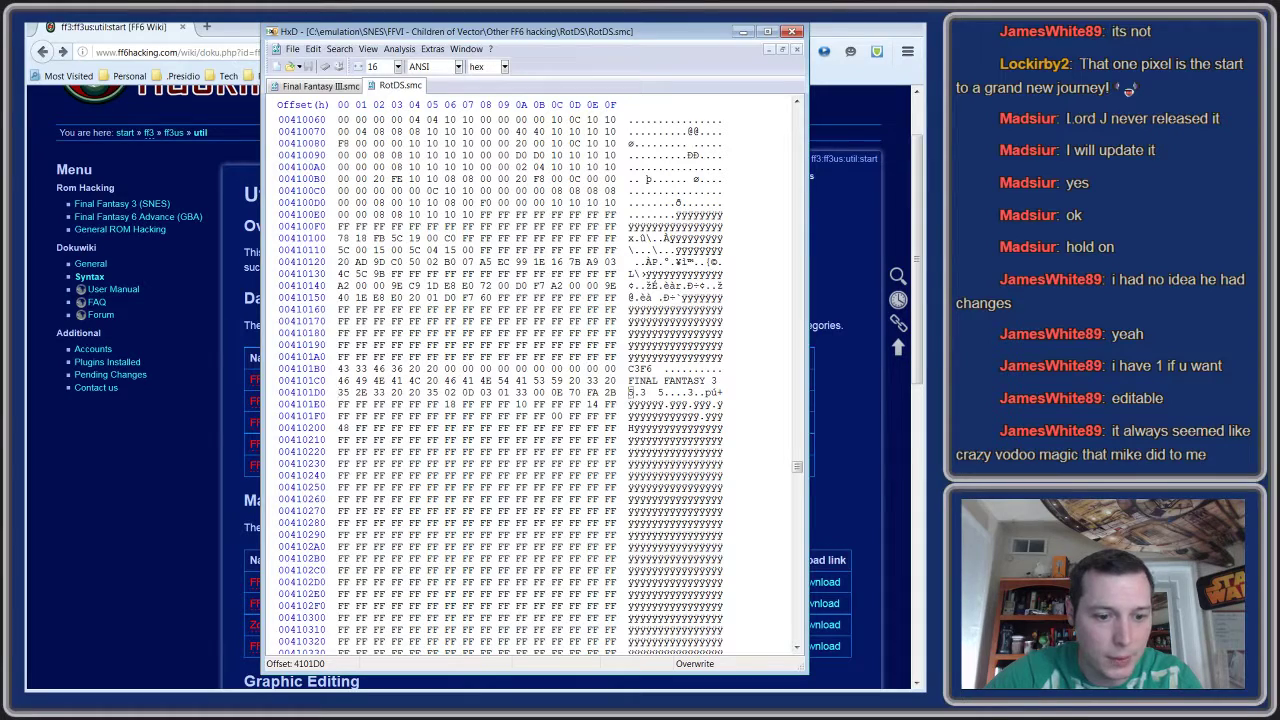
{"action": "left_click", "coordinate": [735, 410]}
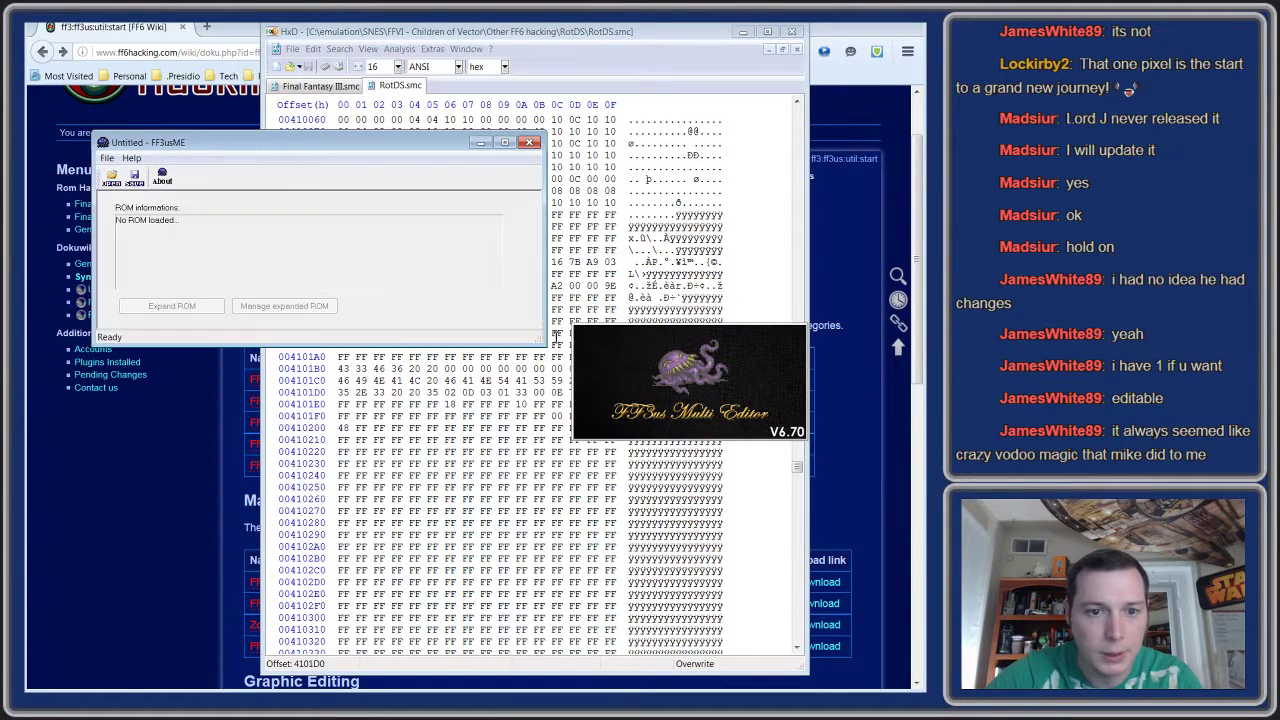
{"action": "left_click", "coordinate": [111, 180]}
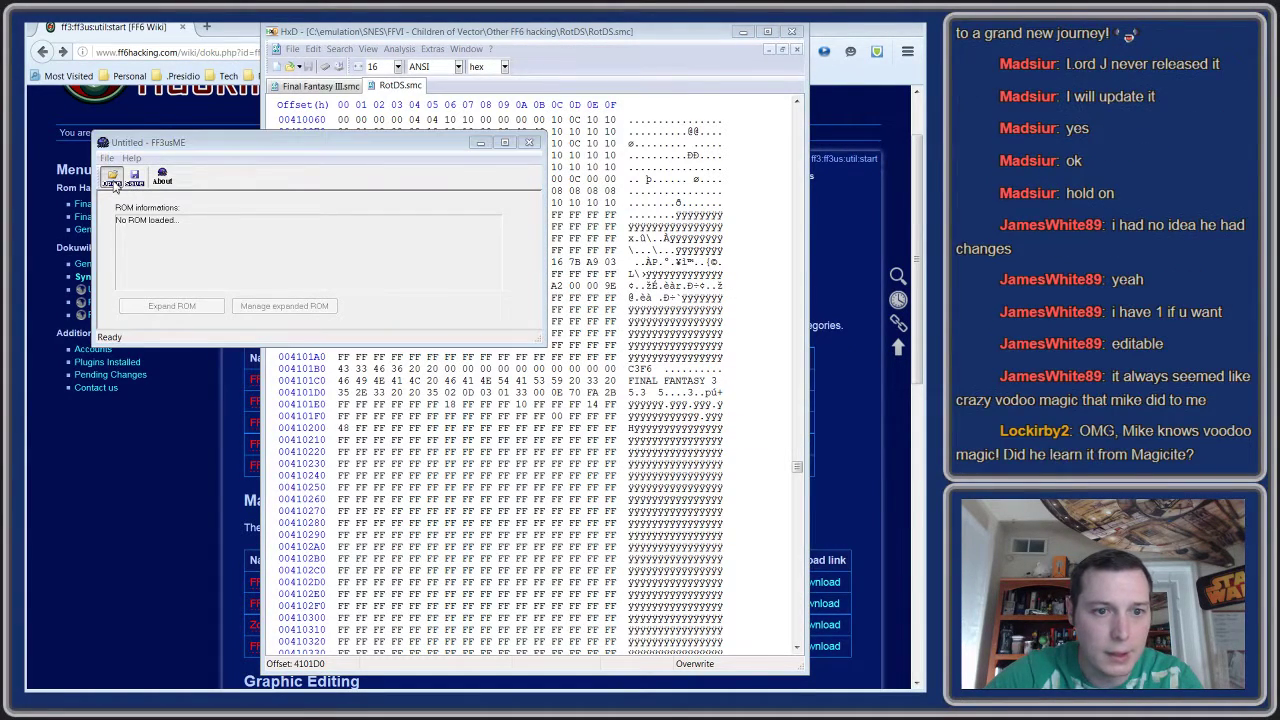
{"action": "left_click_drag", "start_coordinate": [705, 316], "coordinate": [410, 168]}
{"action": "double_click", "coordinate": [377, 250]}
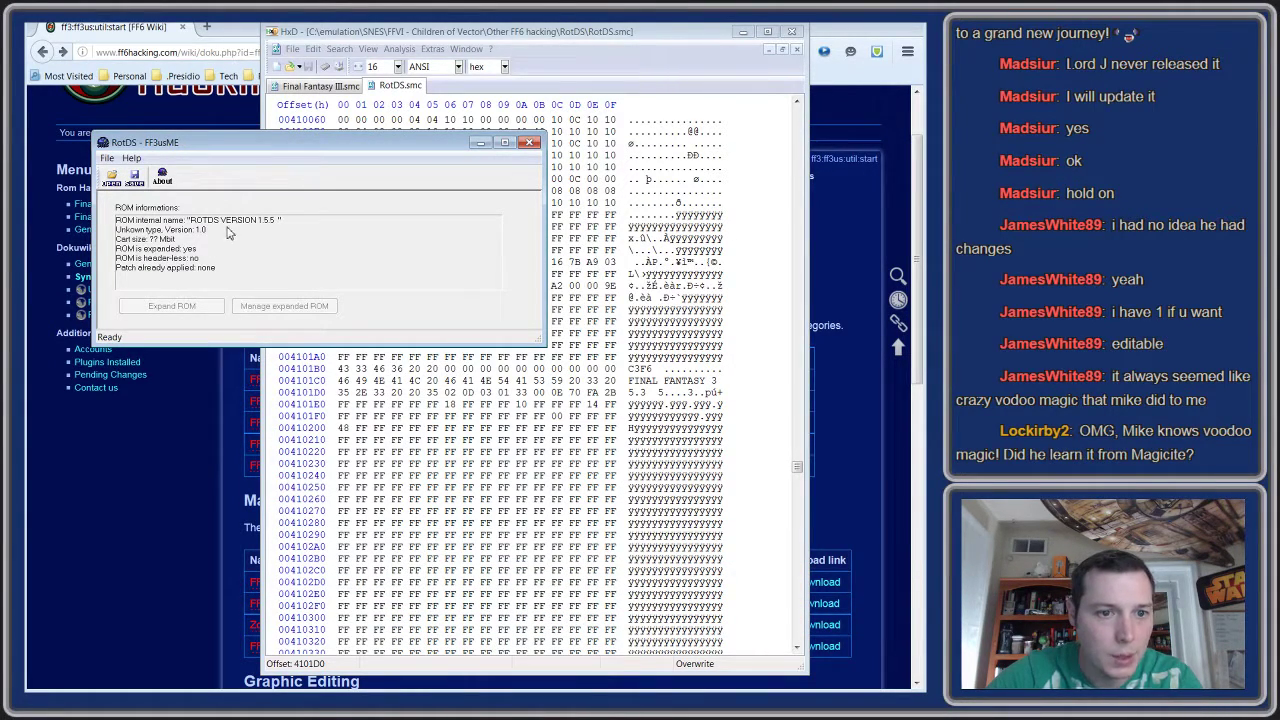
- Load the edited RotDS ROM stored beside the 1.5.5 folder into FF3usME and reposition the program window
{"action": "left_click", "coordinate": [113, 178]}
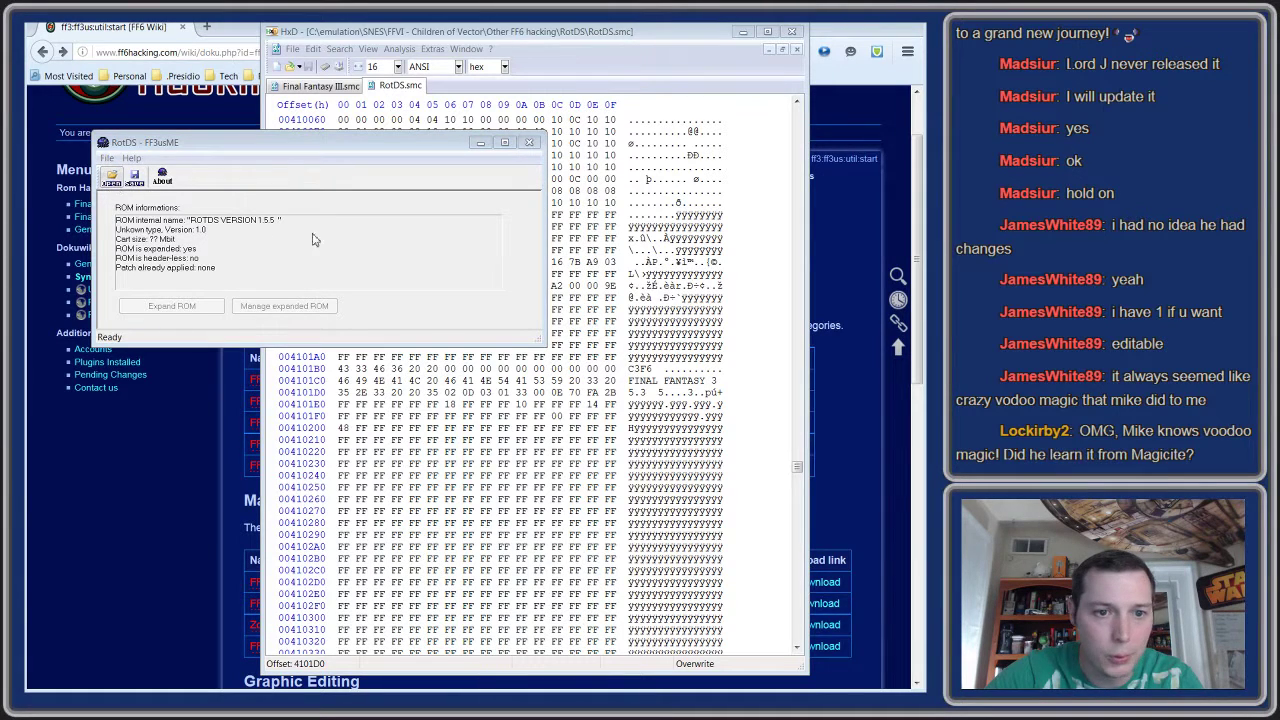
{"action": "double_click", "coordinate": [672, 394]}
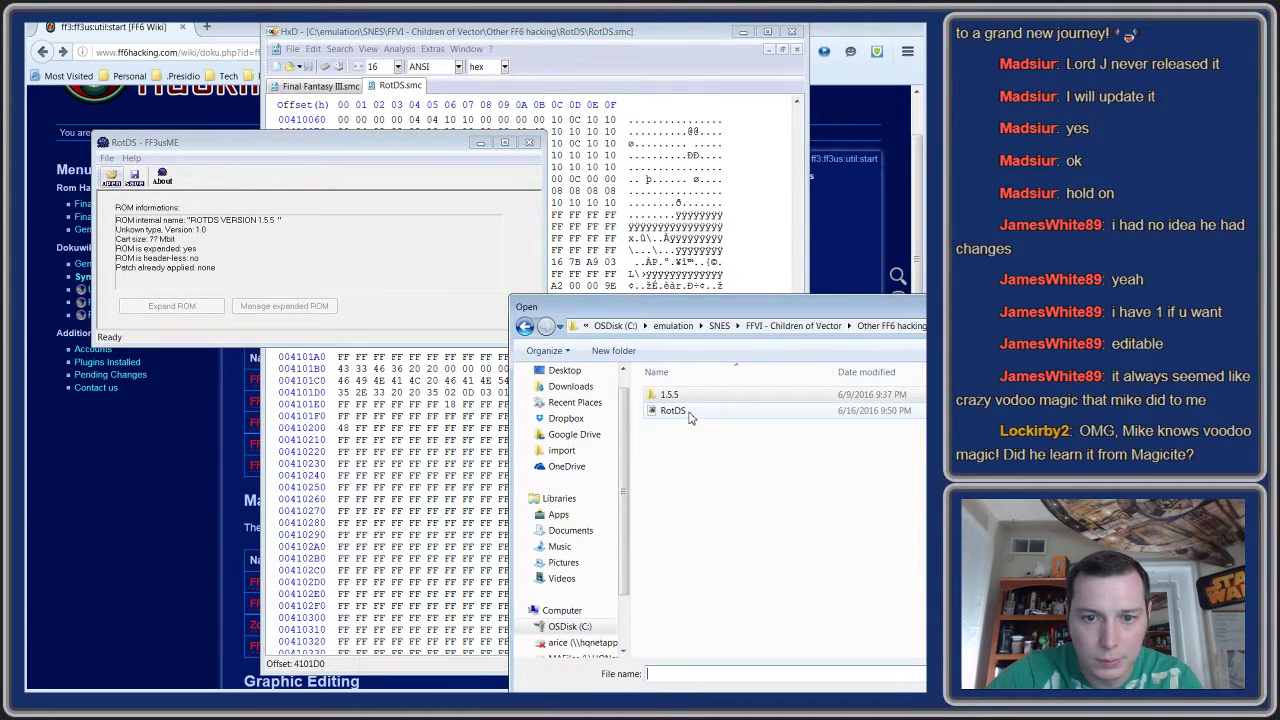
{"action": "double_click", "coordinate": [661, 394]}
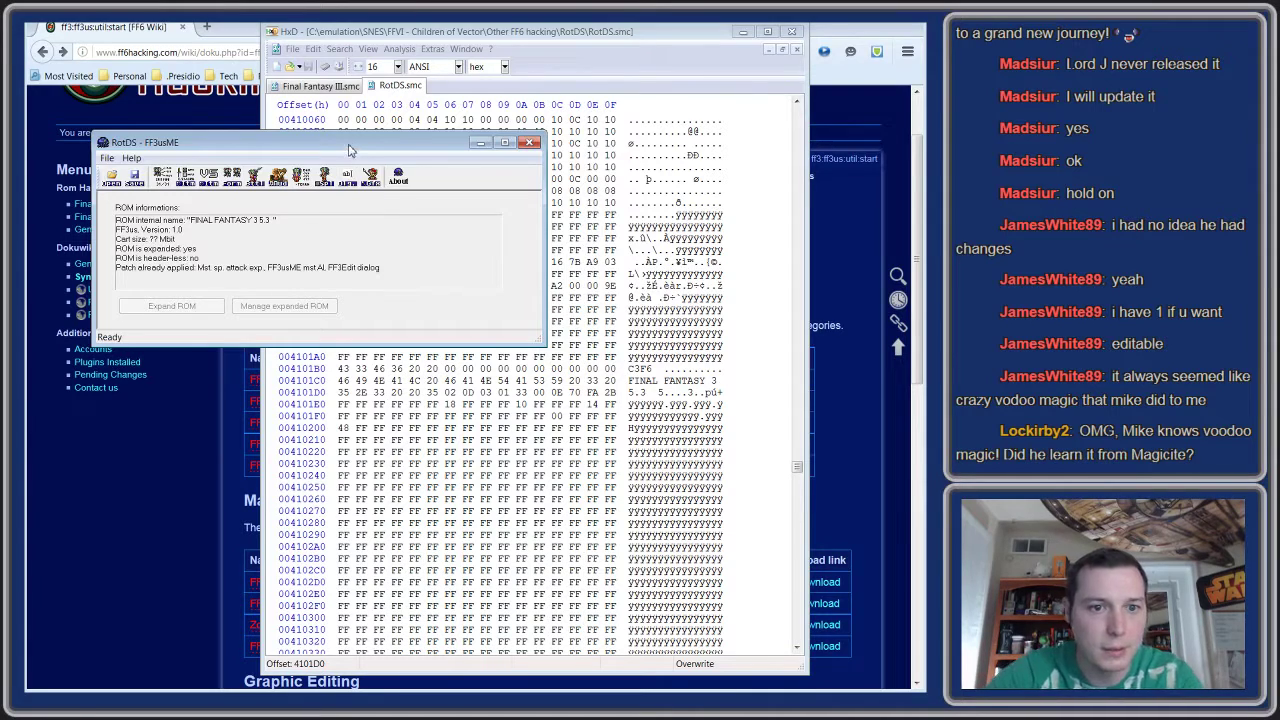
{"action": "left_click_drag", "start_coordinate": [355, 142], "coordinate": [527, 216]}
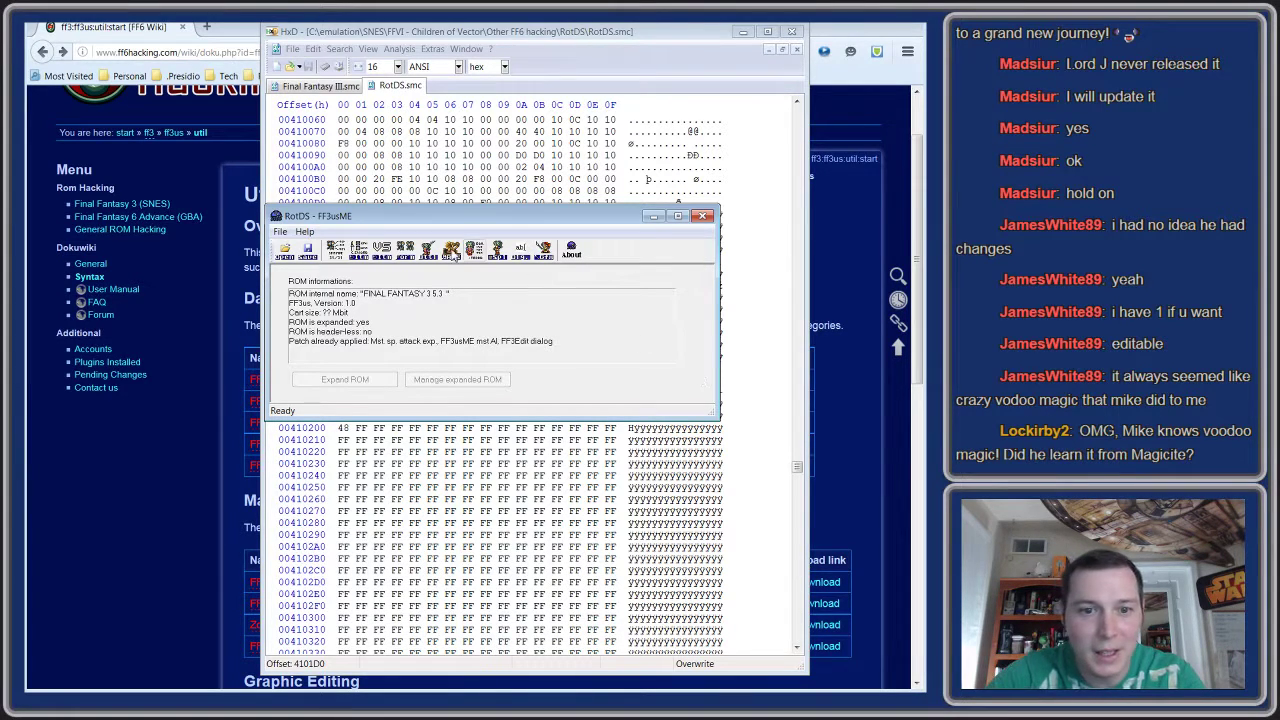
- Open the RotDS sprite sheets in the Bitmap Editor and browse to sprite index 5
{"action": "left_click", "coordinate": [544, 250]}
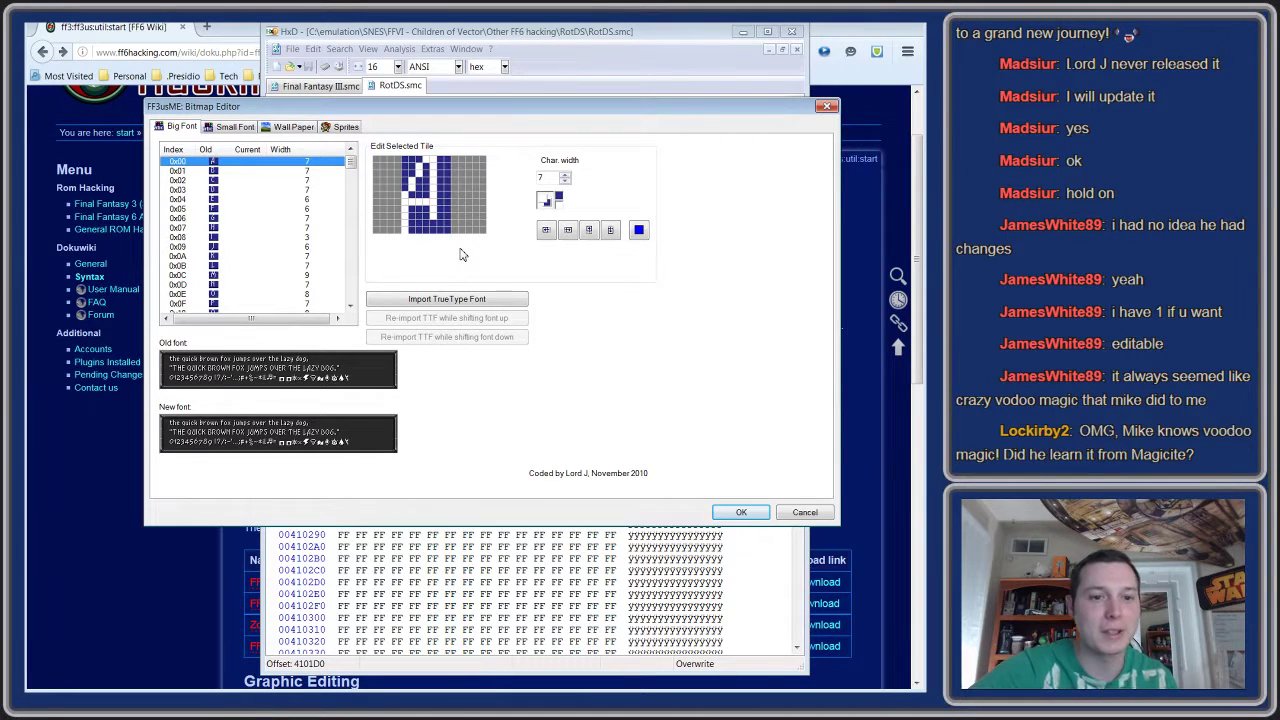
{"action": "left_click", "coordinate": [822, 514]}
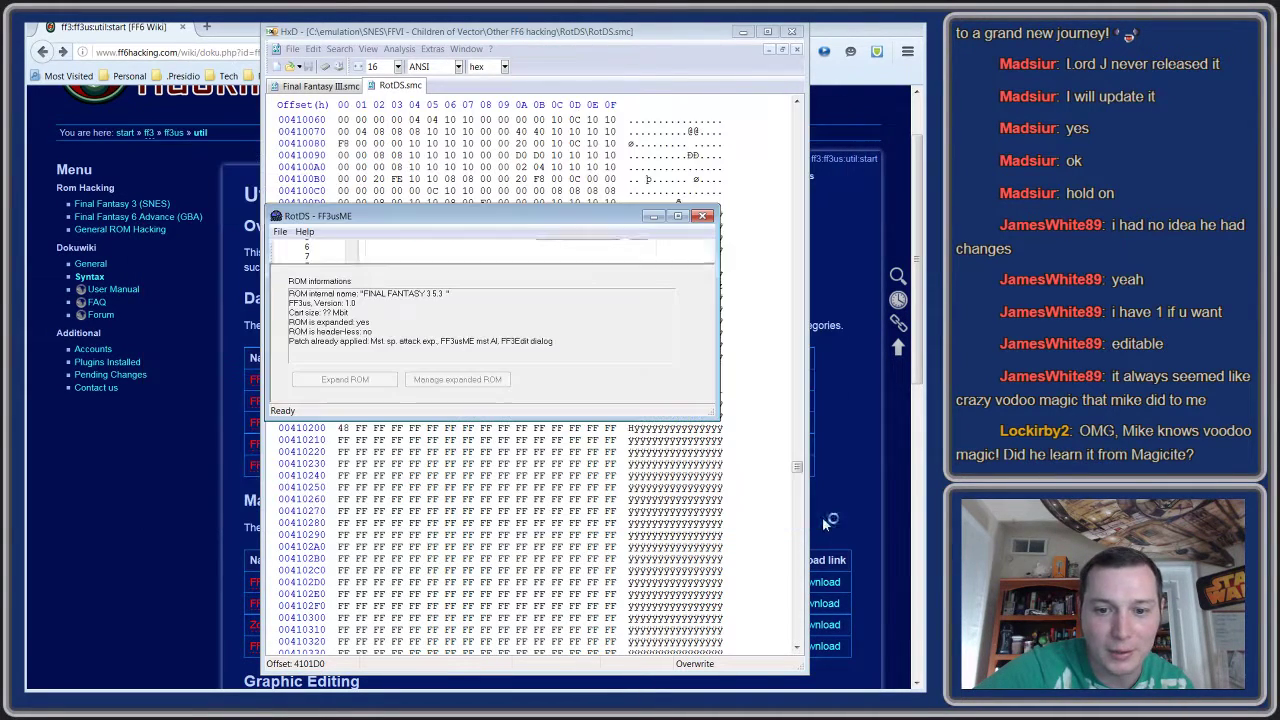
{"action": "left_click", "coordinate": [544, 250]}
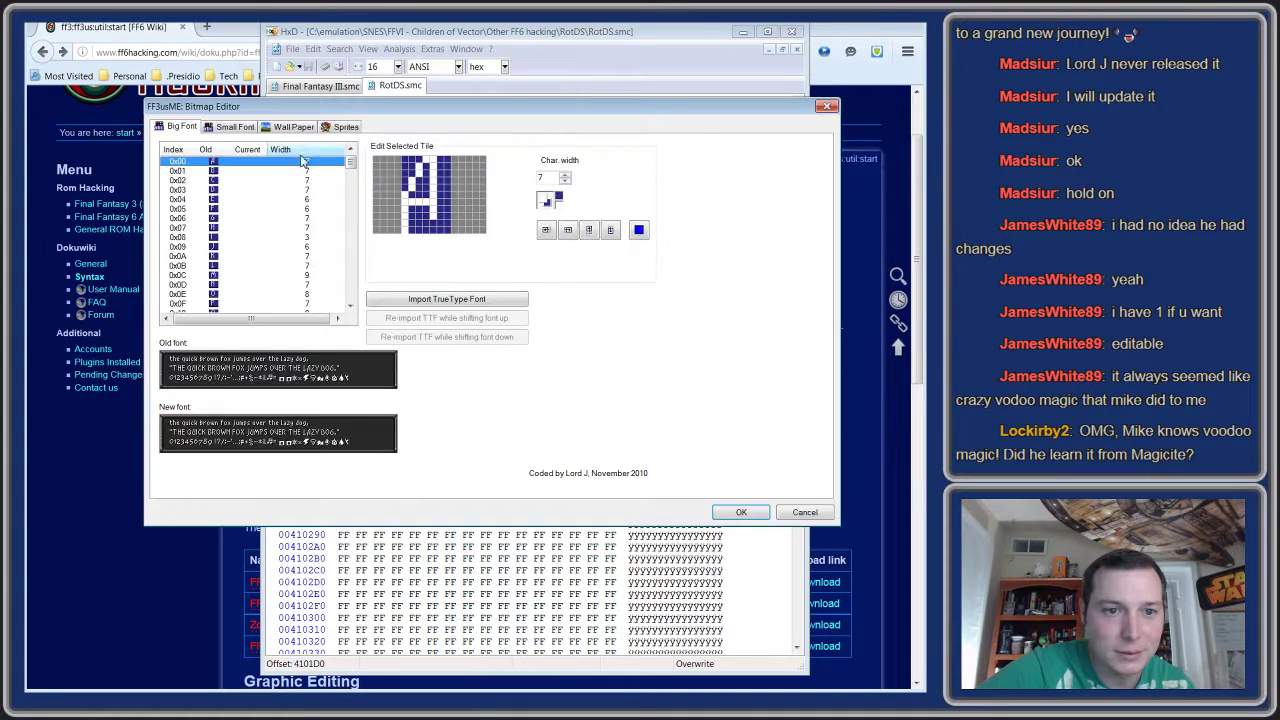
{"action": "left_click", "coordinate": [346, 127]}
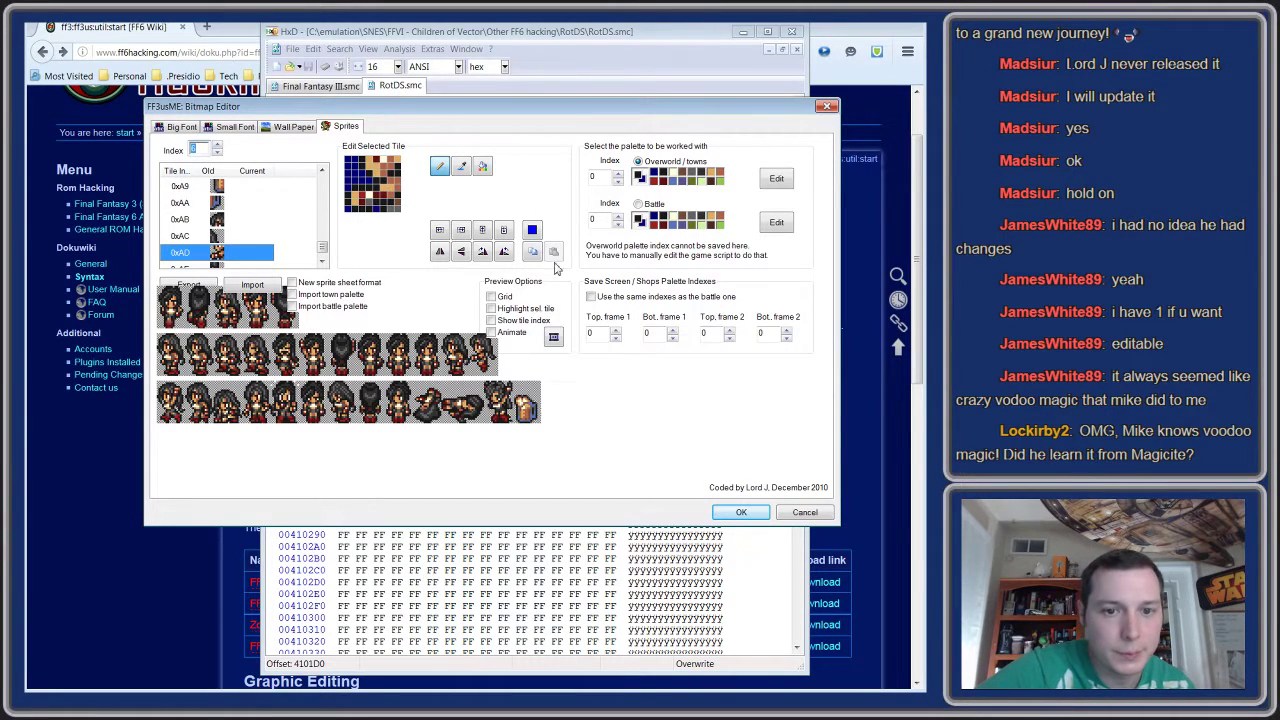
{"action": "left_click", "coordinate": [216, 148]}
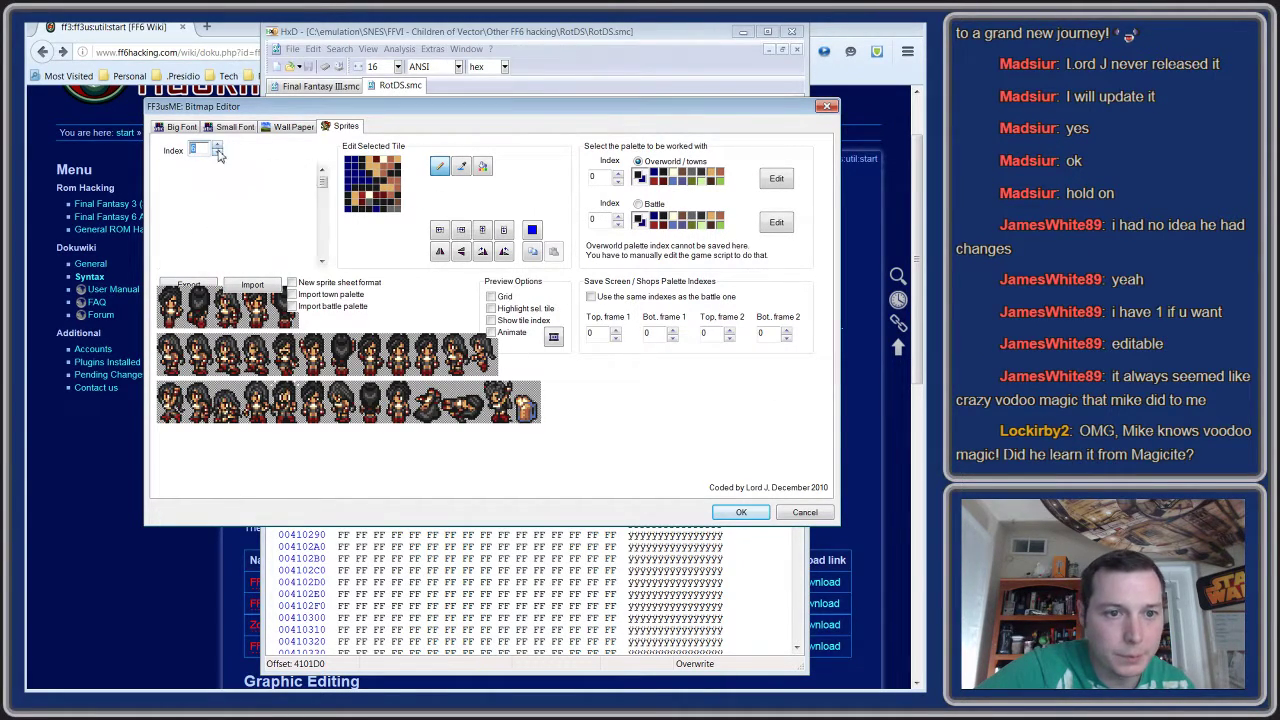
{"action": "left_click", "coordinate": [216, 148]}
{"action": "left_click", "coordinate": [217, 148]}
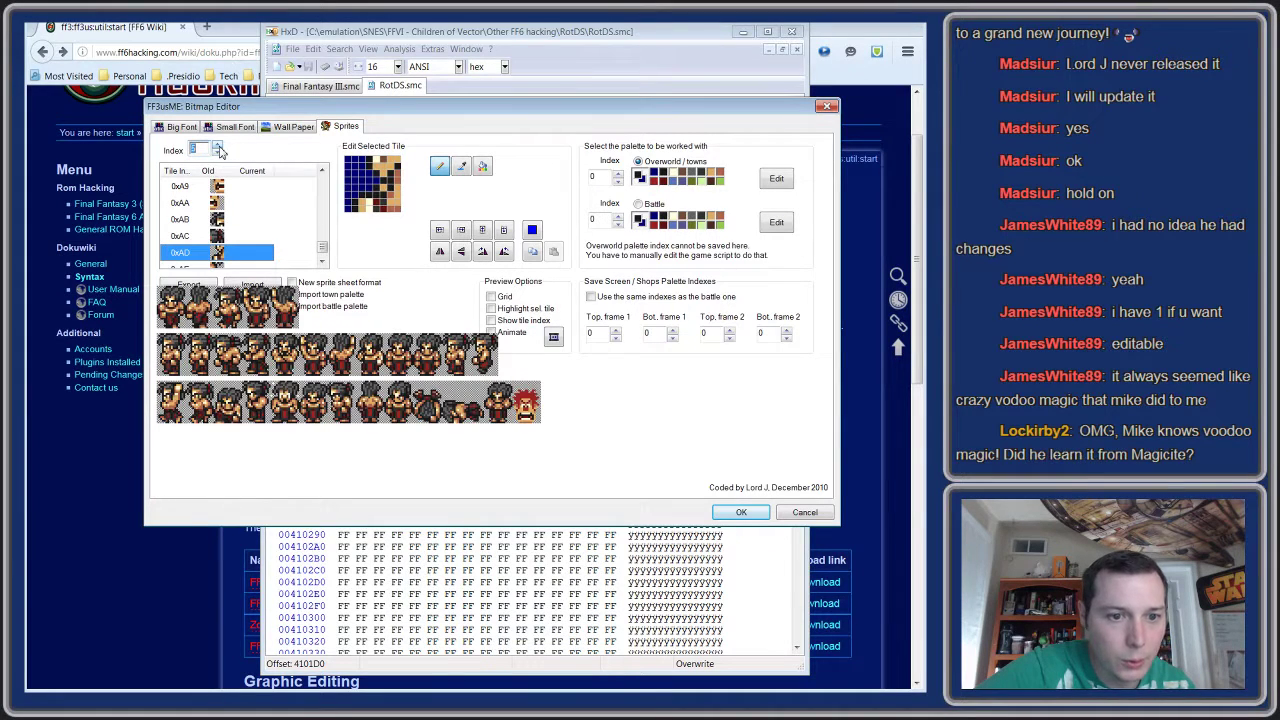
{"action": "left_click", "coordinate": [554, 338]}
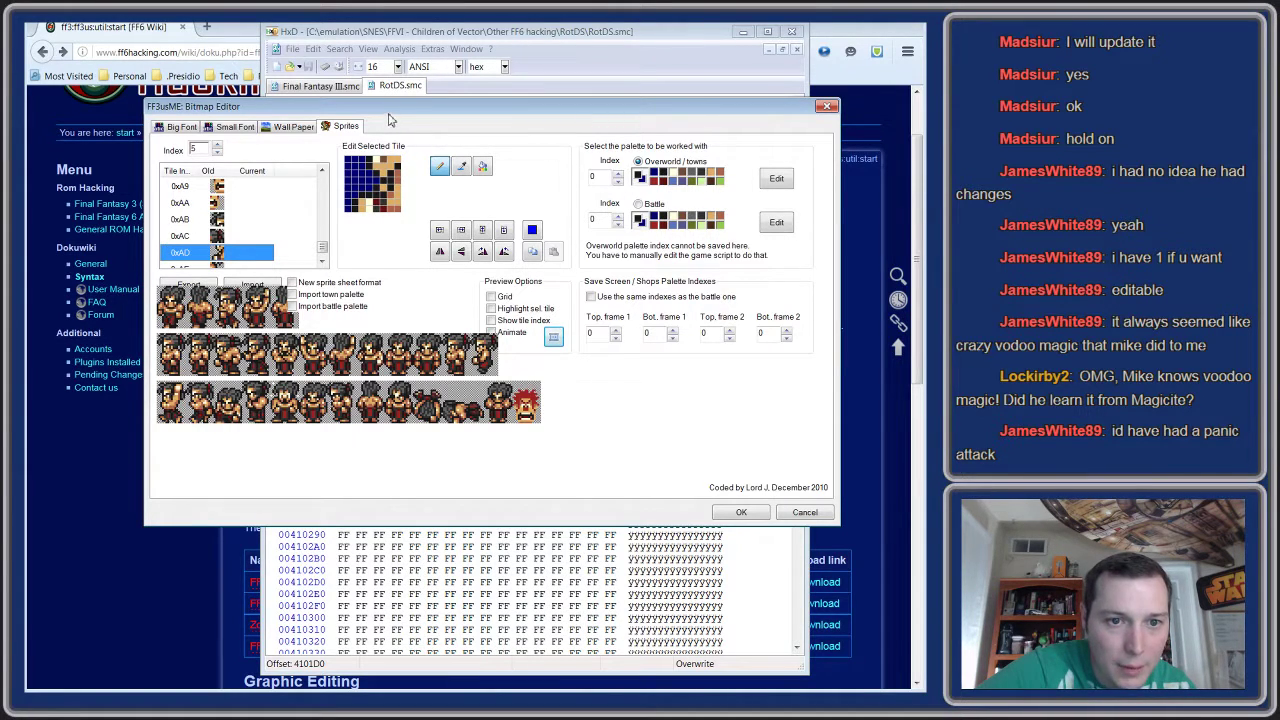
- Run a second copy of FF3usME, load the other ROM and show its sprites in the Bitmap Editor
{"action": "left_click_drag", "start_coordinate": [390, 110], "coordinate": [580, 88]}
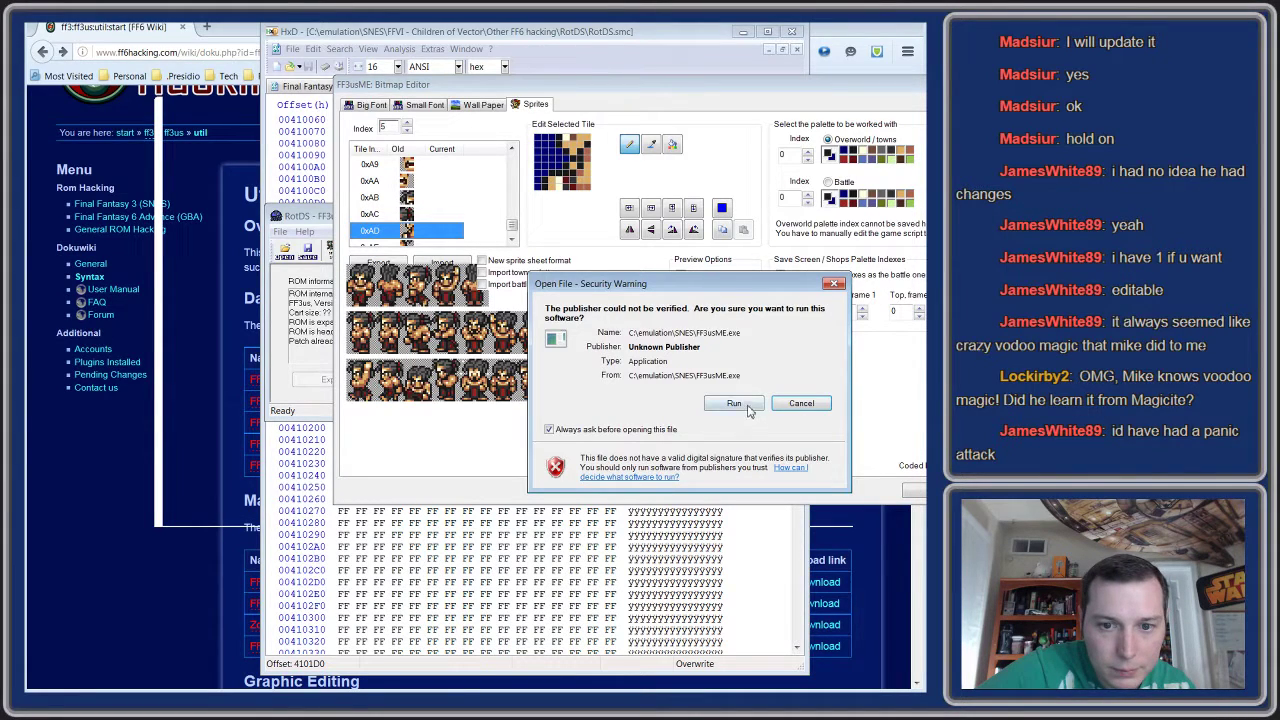
{"action": "left_click", "coordinate": [746, 406]}
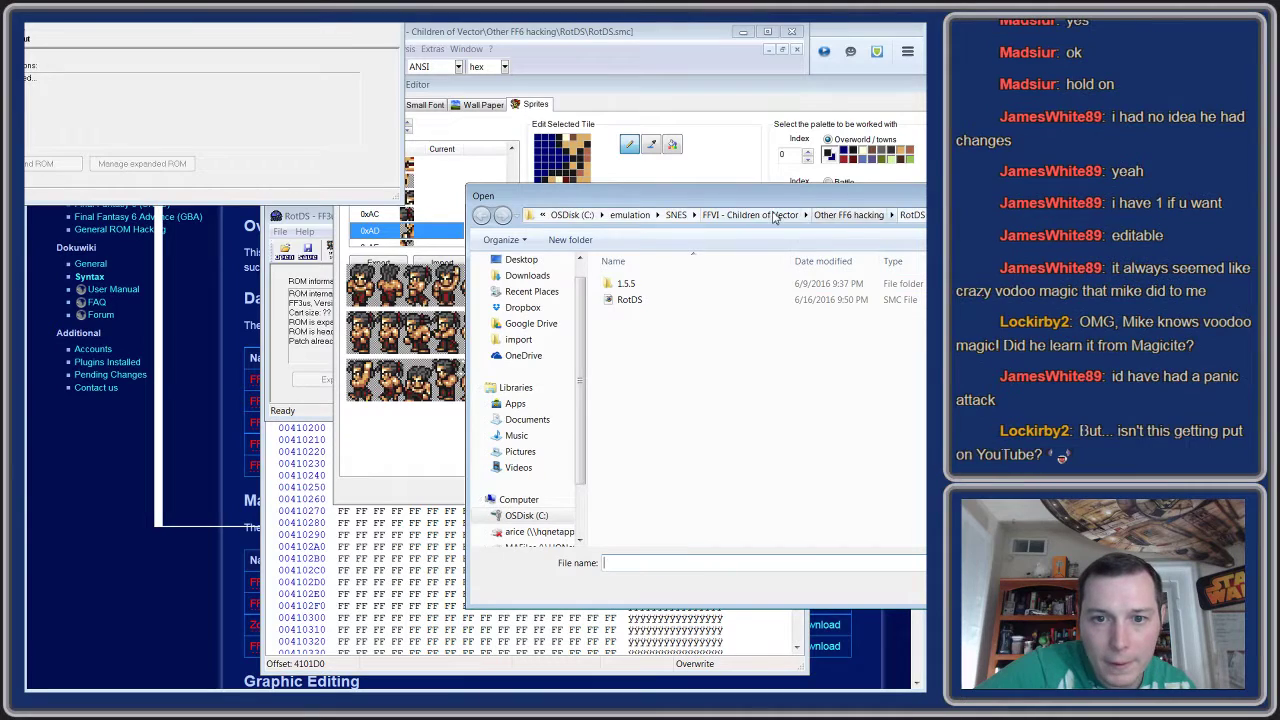
{"action": "double_click", "coordinate": [650, 459]}
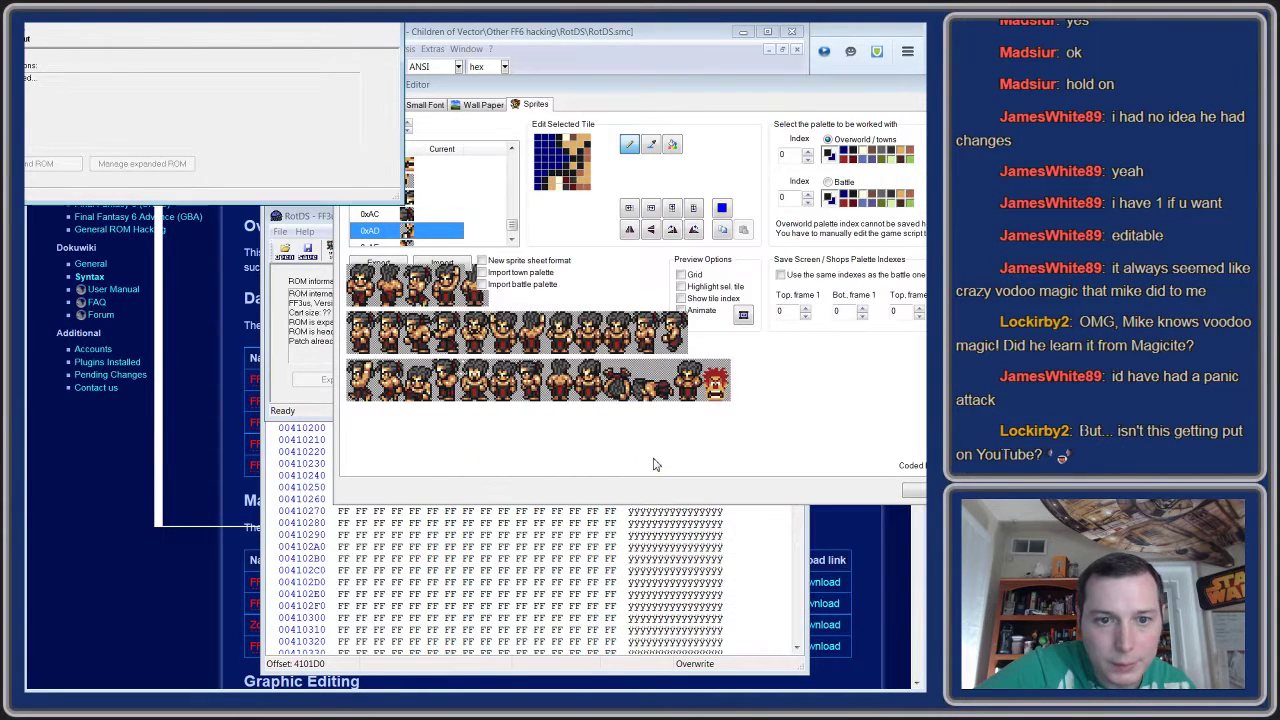
{"action": "left_click", "coordinate": [227, 40]}
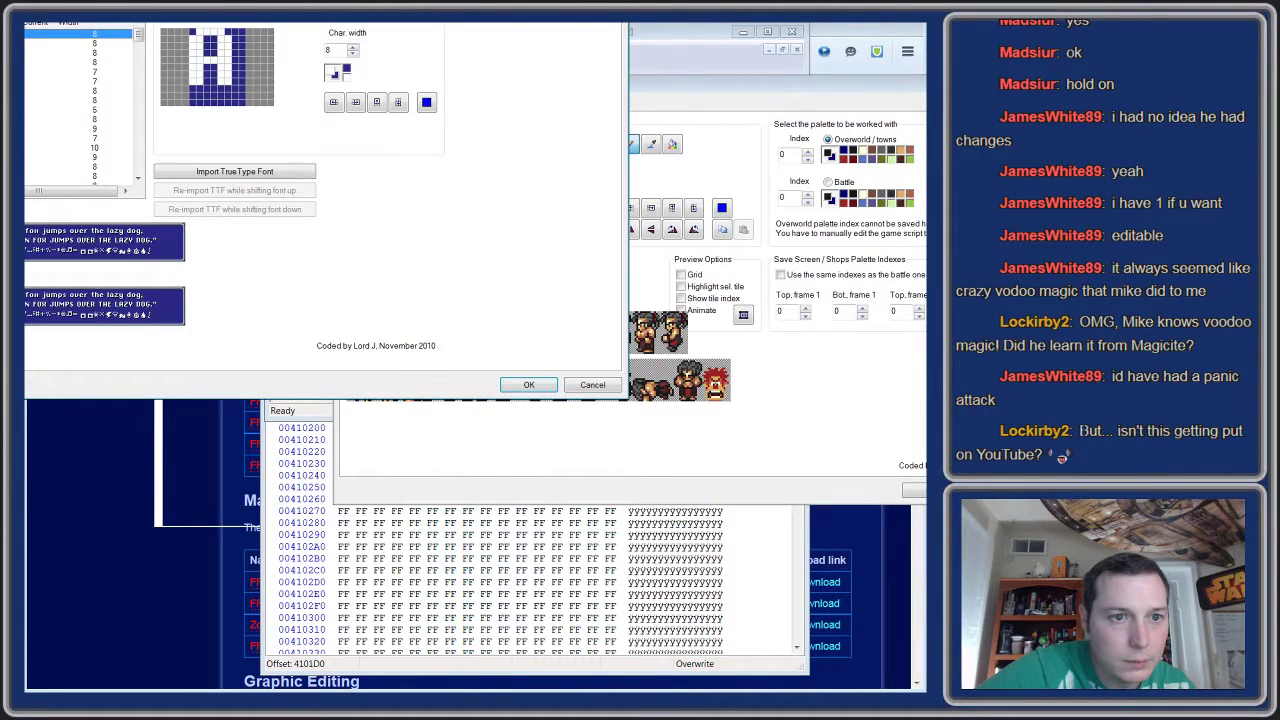
{"action": "left_click", "coordinate": [592, 384]}
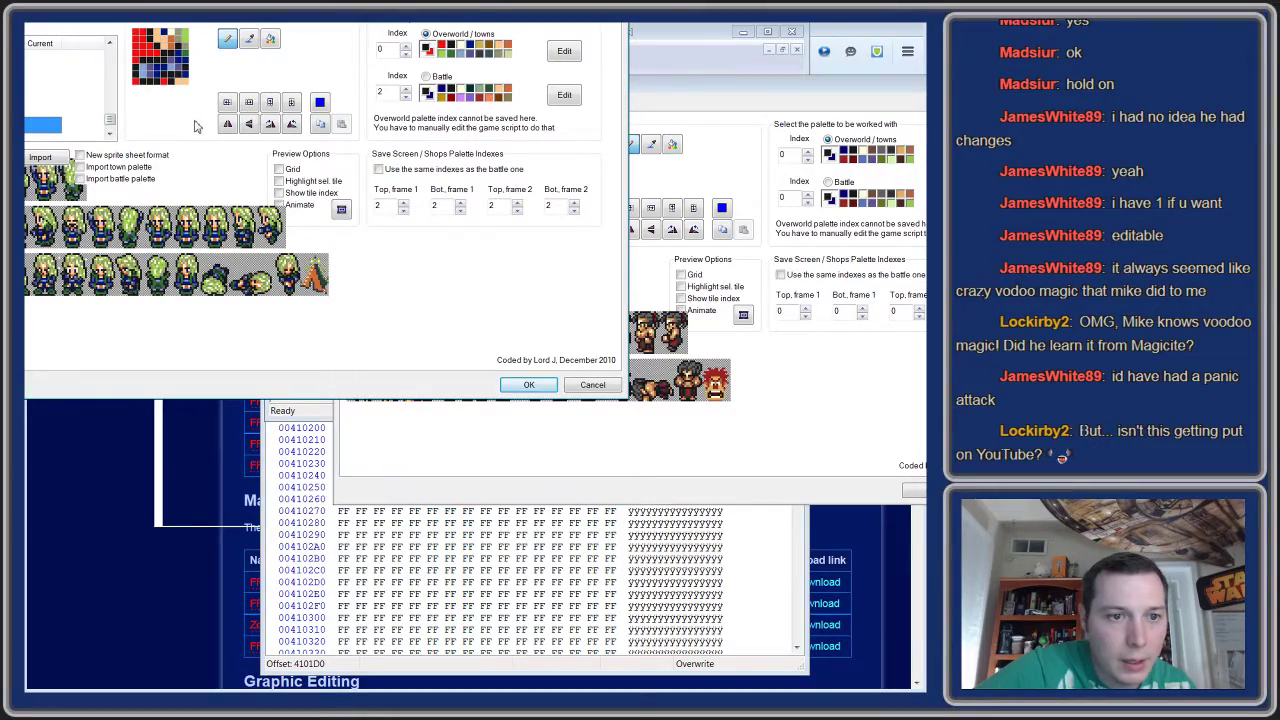
- Arrange the two Bitmap Editor windows to see both sprite sheets and browse the second ROM to sprite index 3
{"action": "left_click_drag", "start_coordinate": [129, 5], "coordinate": [238, 70]}
{"action": "left_click_drag", "start_coordinate": [791, 88], "coordinate": [630, 267]}
{"action": "left_click", "coordinate": [440, 68]}
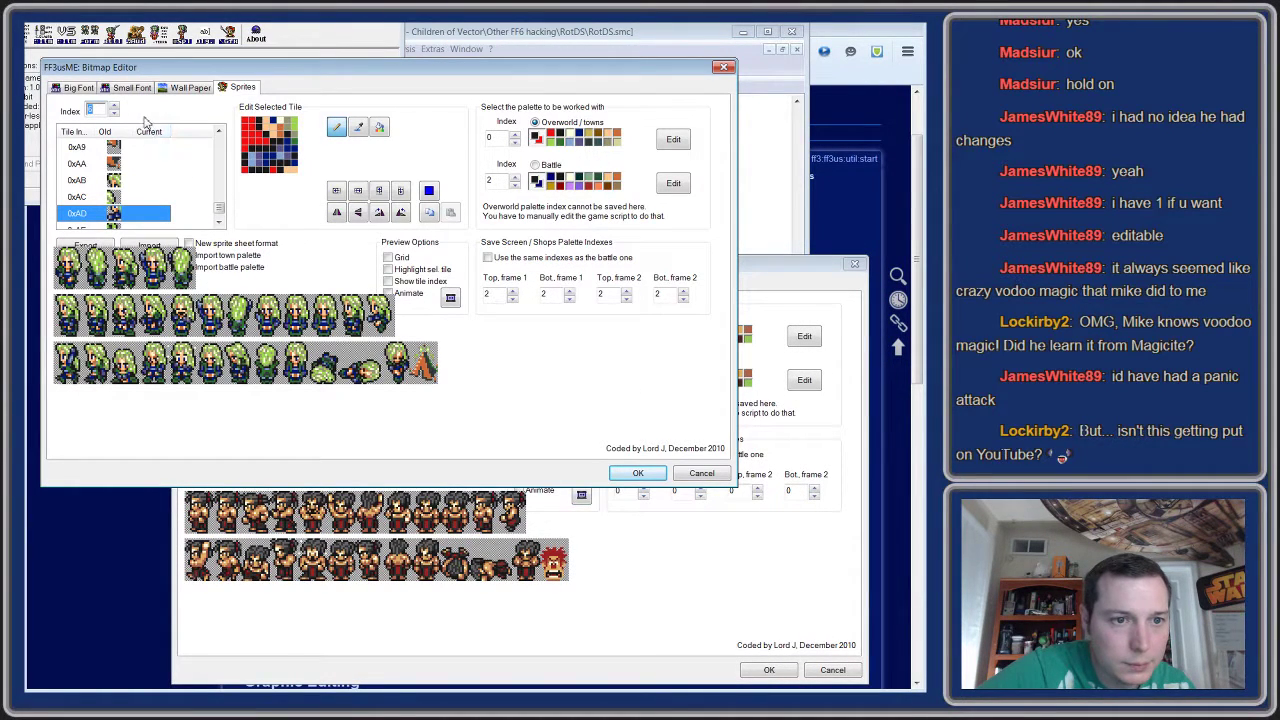
{"action": "left_click", "coordinate": [114, 116]}
{"action": "left_click", "coordinate": [114, 116]}
{"action": "left_click", "coordinate": [114, 116]}
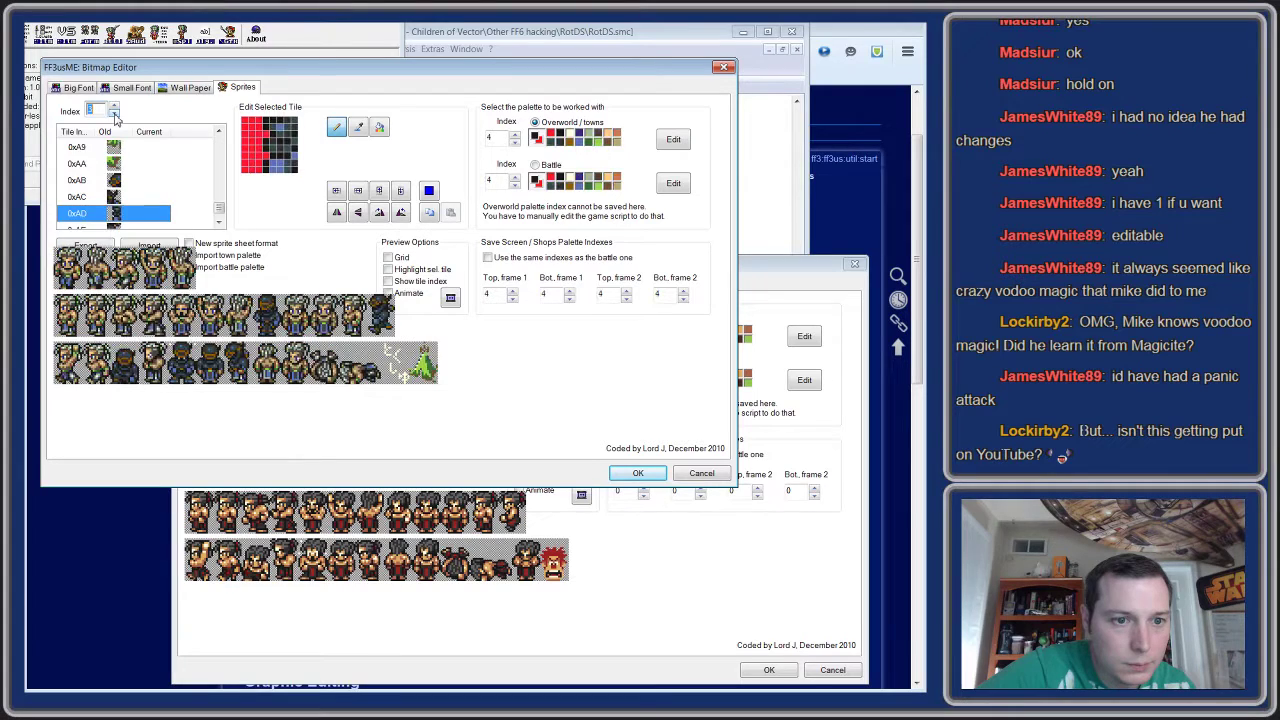
- Compare the second ROM's index 3 sprite sheet with the RotDS index 5 sheet by switching between both editors
{"action": "left_click", "coordinate": [766, 268]}
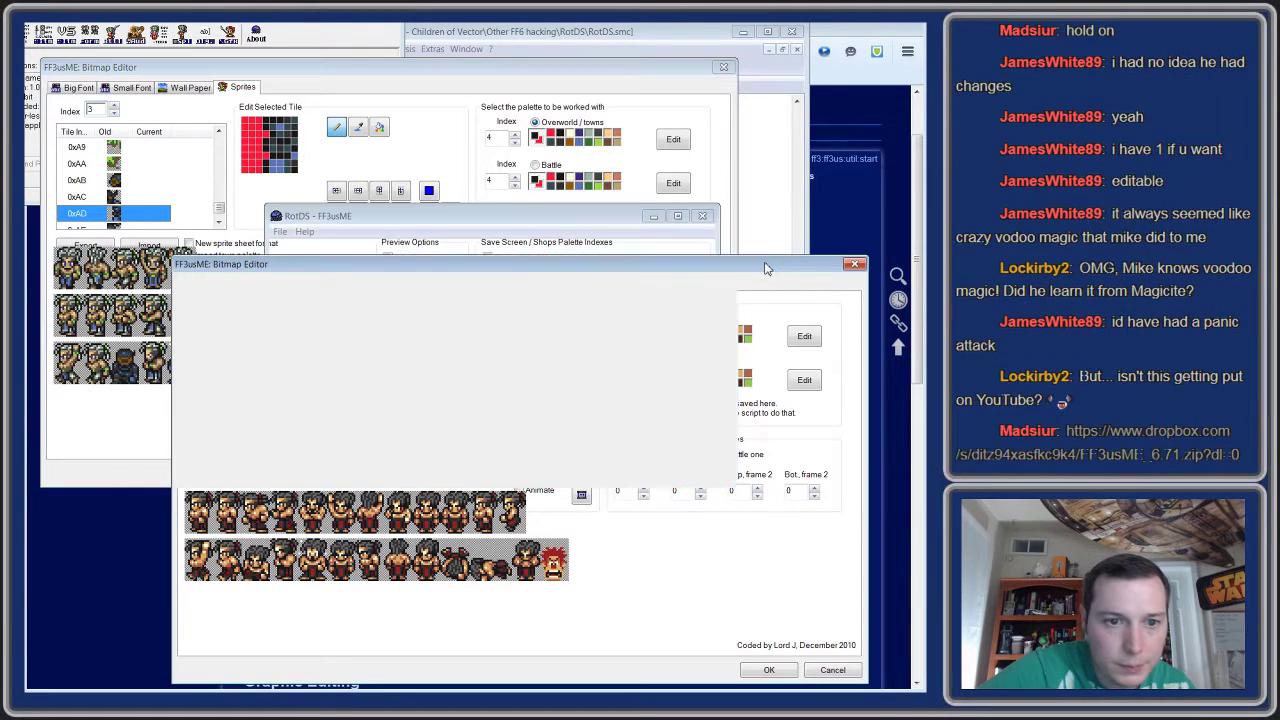
{"action": "left_click", "coordinate": [340, 74]}
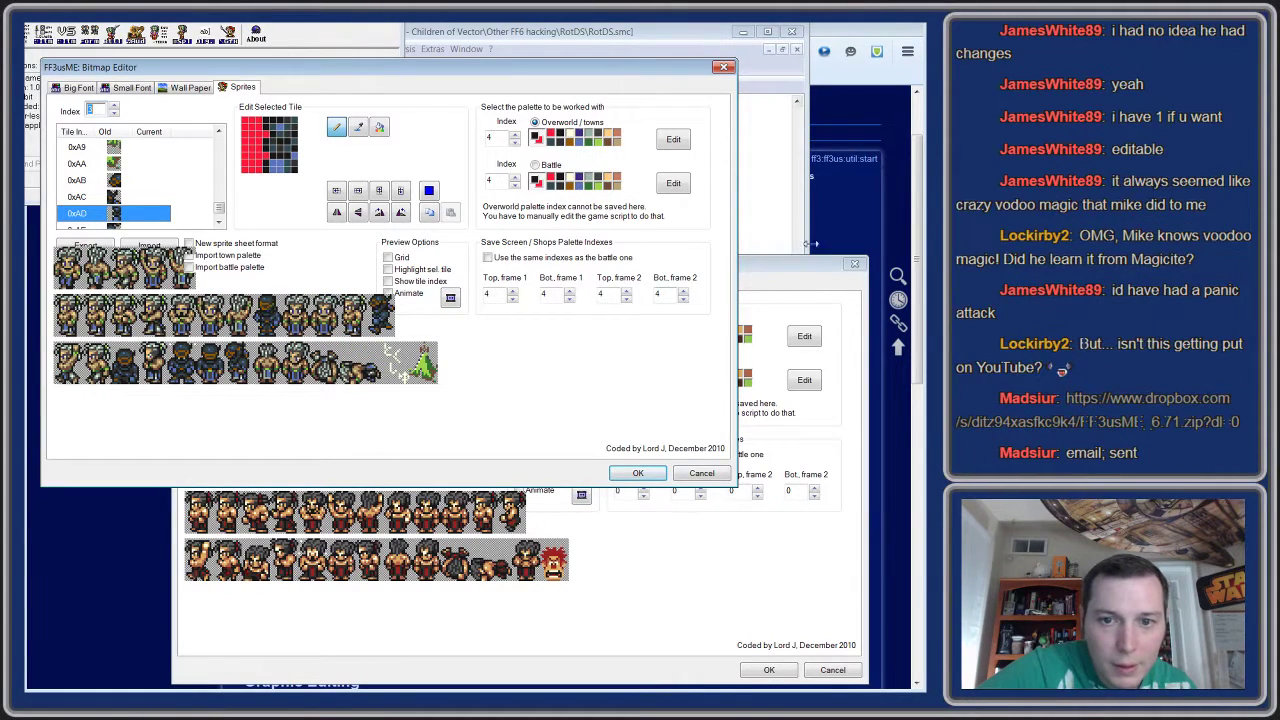
{"action": "left_click", "coordinate": [405, 515]}
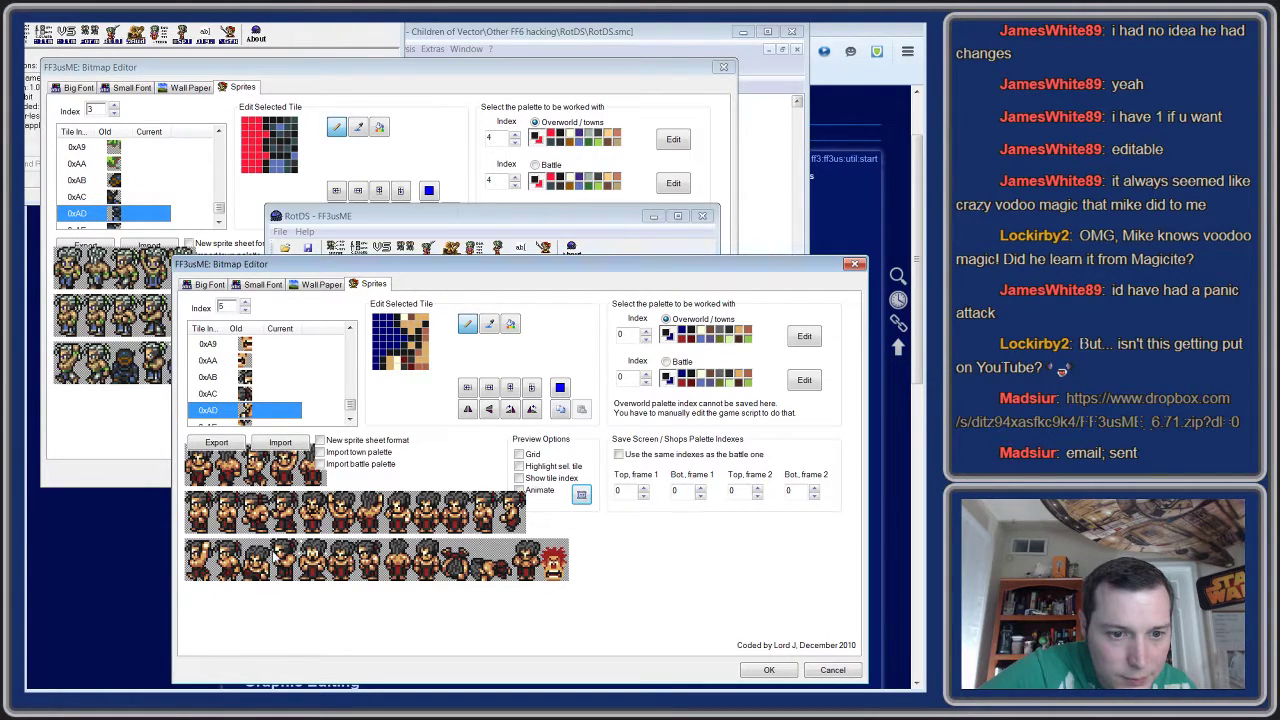
{"action": "left_click", "coordinate": [137, 443]}
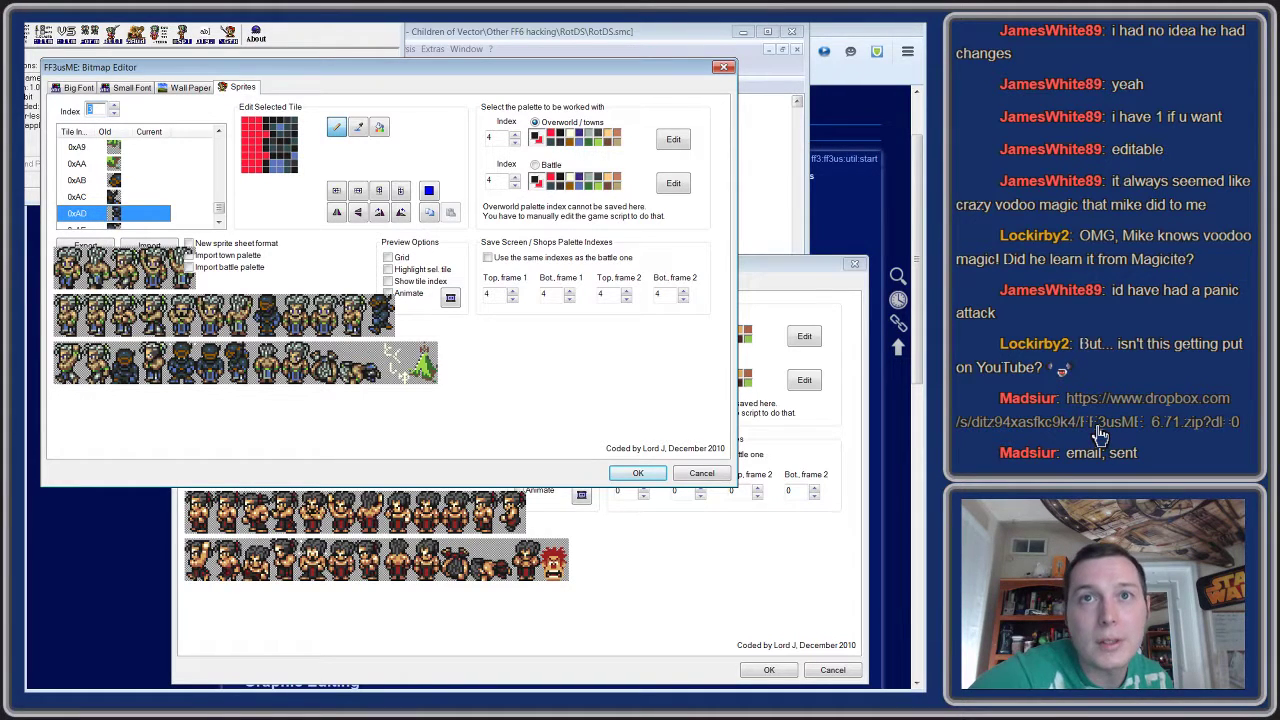
- Open the shared Dropbox link to FF3usME_6.71.zip from the chat and check the wiki's FF3usME download entry
{"action": "mouse_move", "coordinate": [1100, 435]}
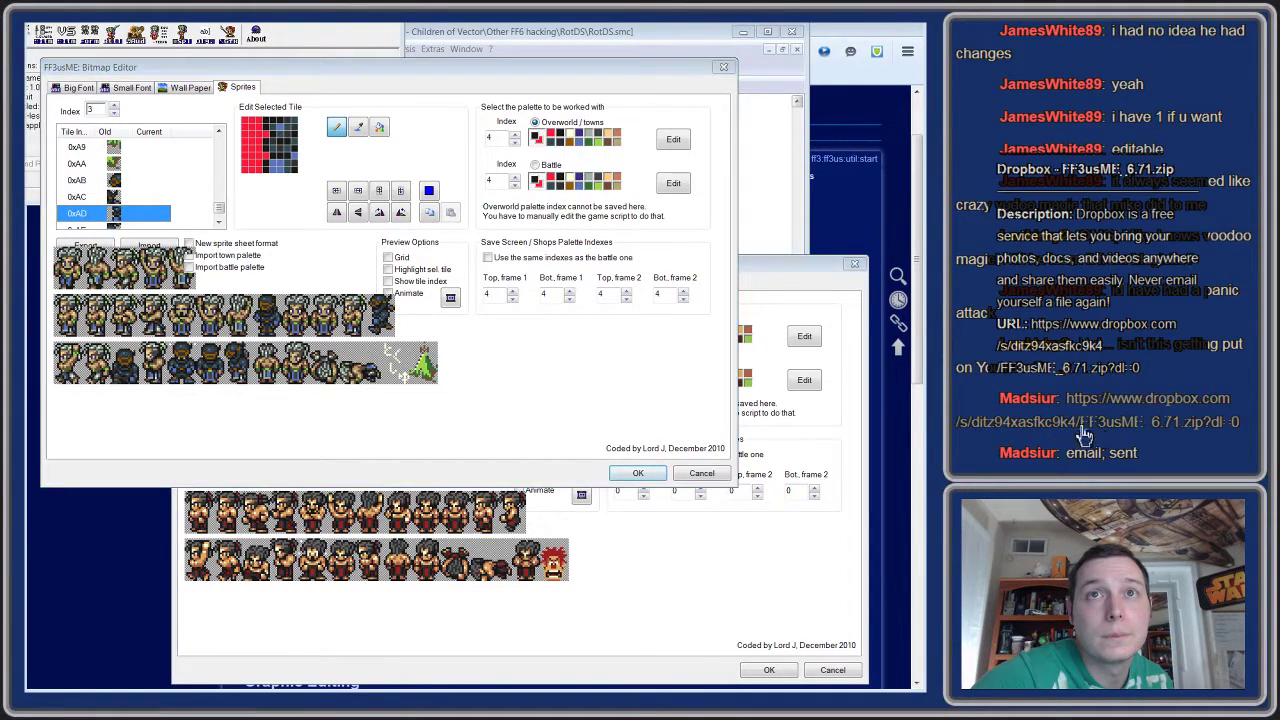
{"action": "left_click", "coordinate": [1100, 435]}
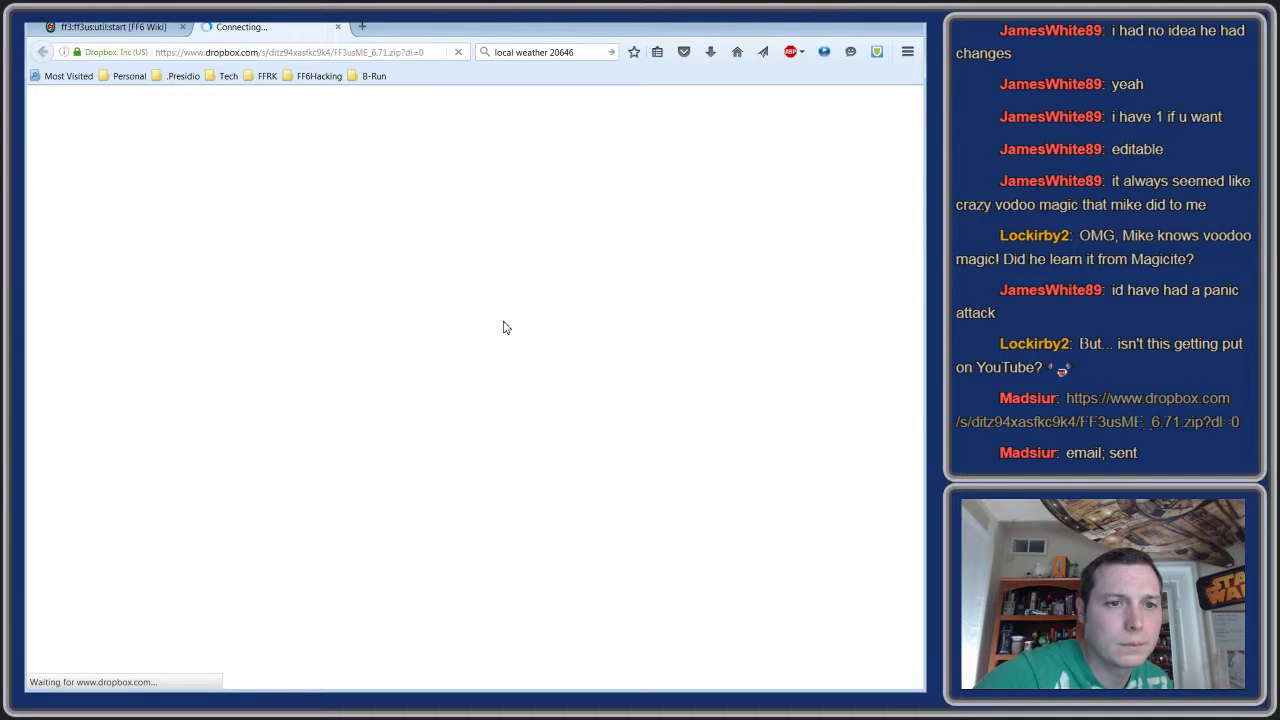
{"action": "left_click", "coordinate": [100, 28]}
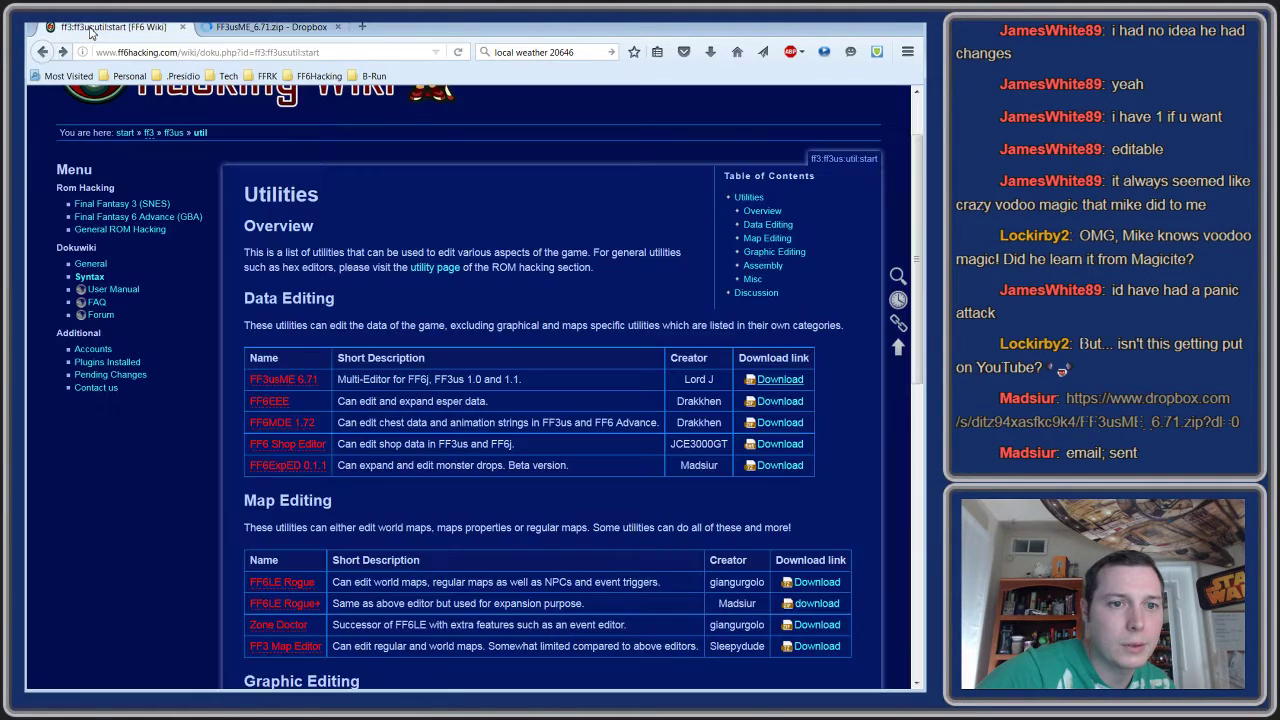
{"action": "left_click", "coordinate": [255, 28]}
{"action": "left_click", "coordinate": [113, 30]}
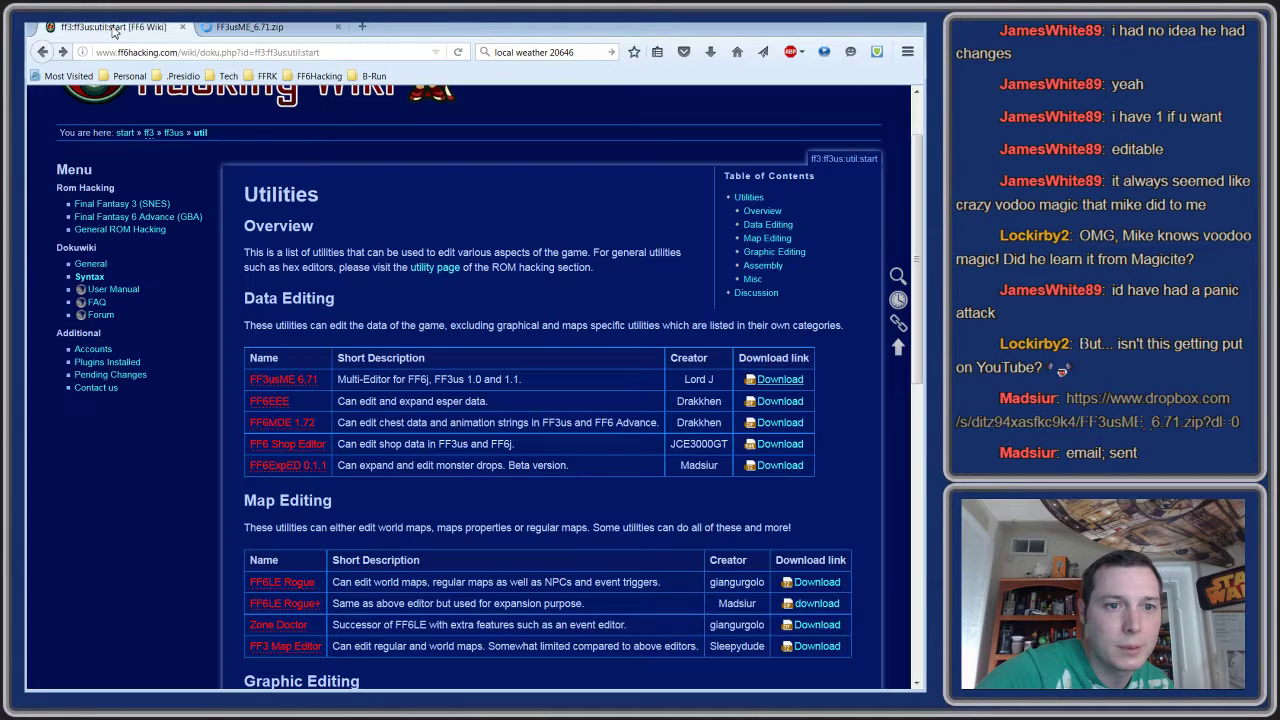
{"action": "left_click", "coordinate": [263, 34]}
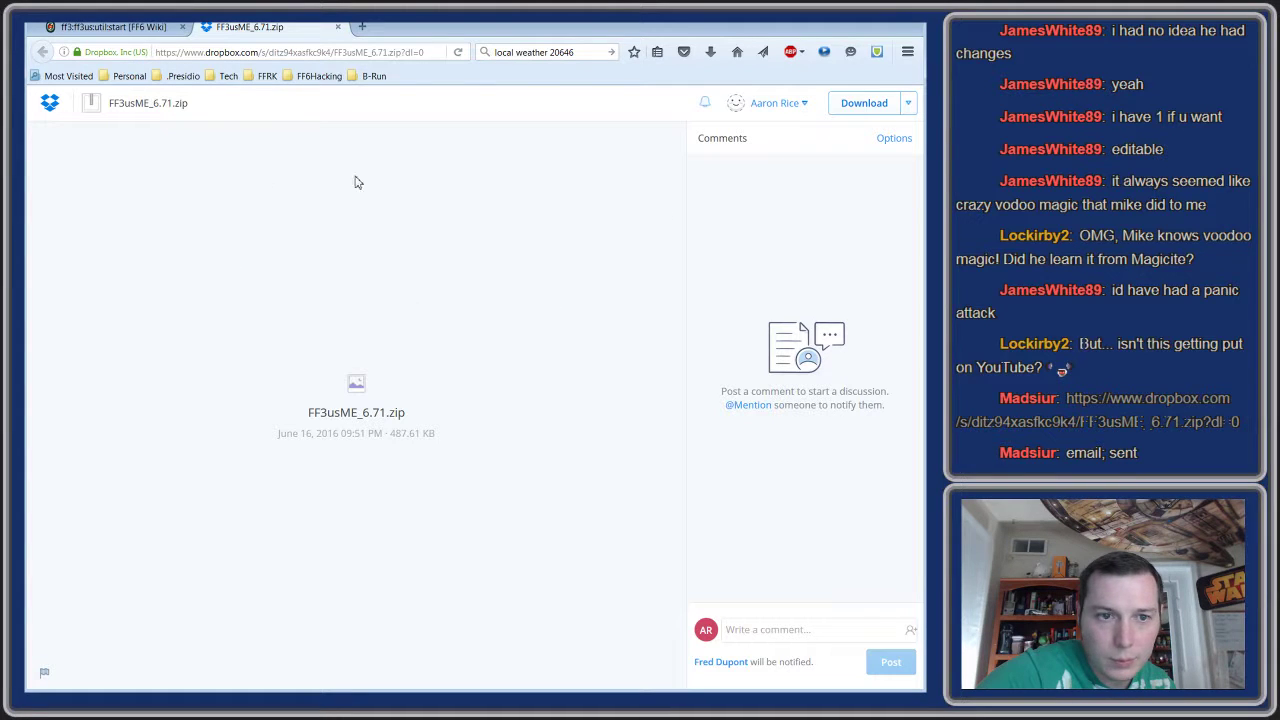
- Download FF3usME_6.71.zip from Dropbox, saving it to disk, and open the downloaded archive
{"action": "left_click", "coordinate": [858, 103]}
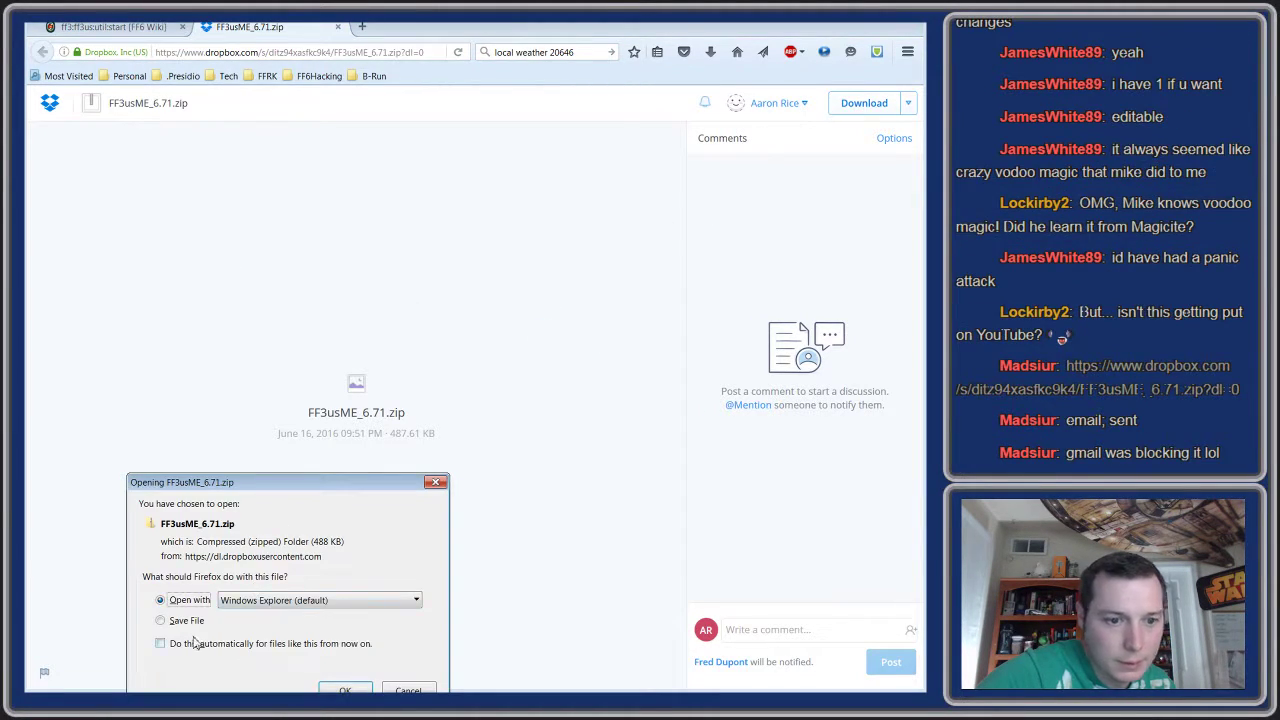
{"action": "left_click", "coordinate": [186, 621]}
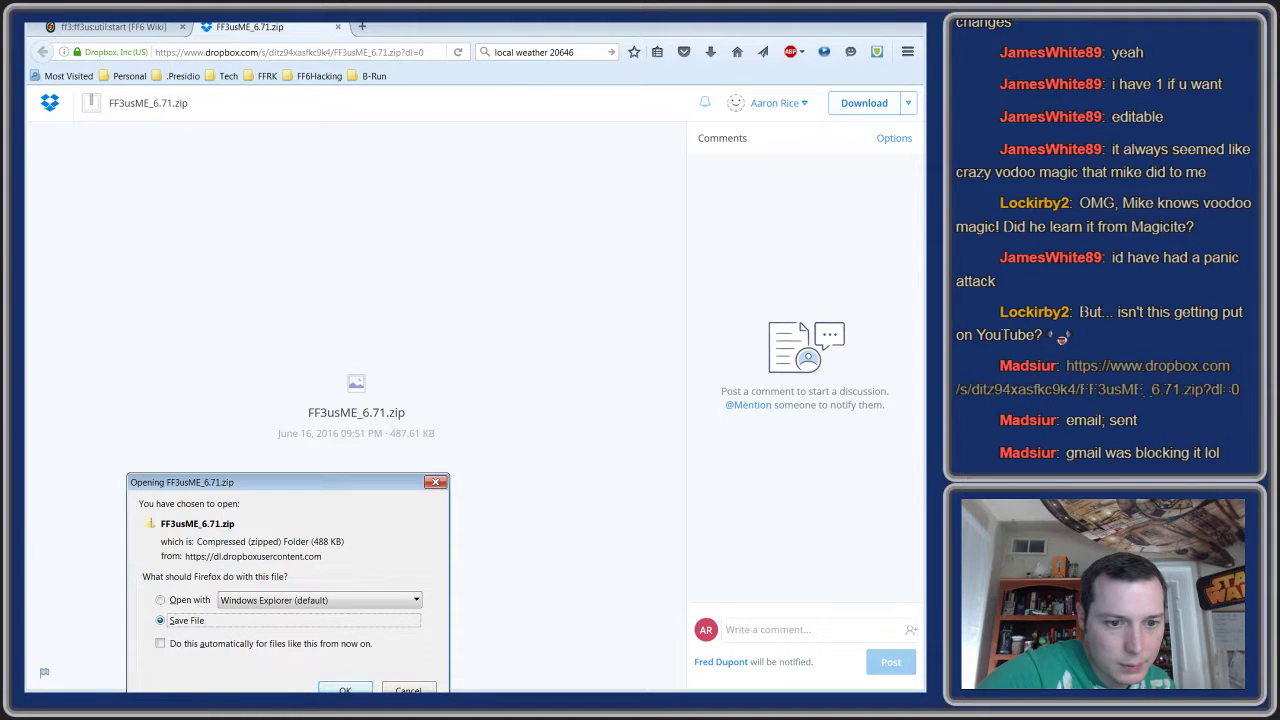
{"action": "left_click", "coordinate": [345, 689]}
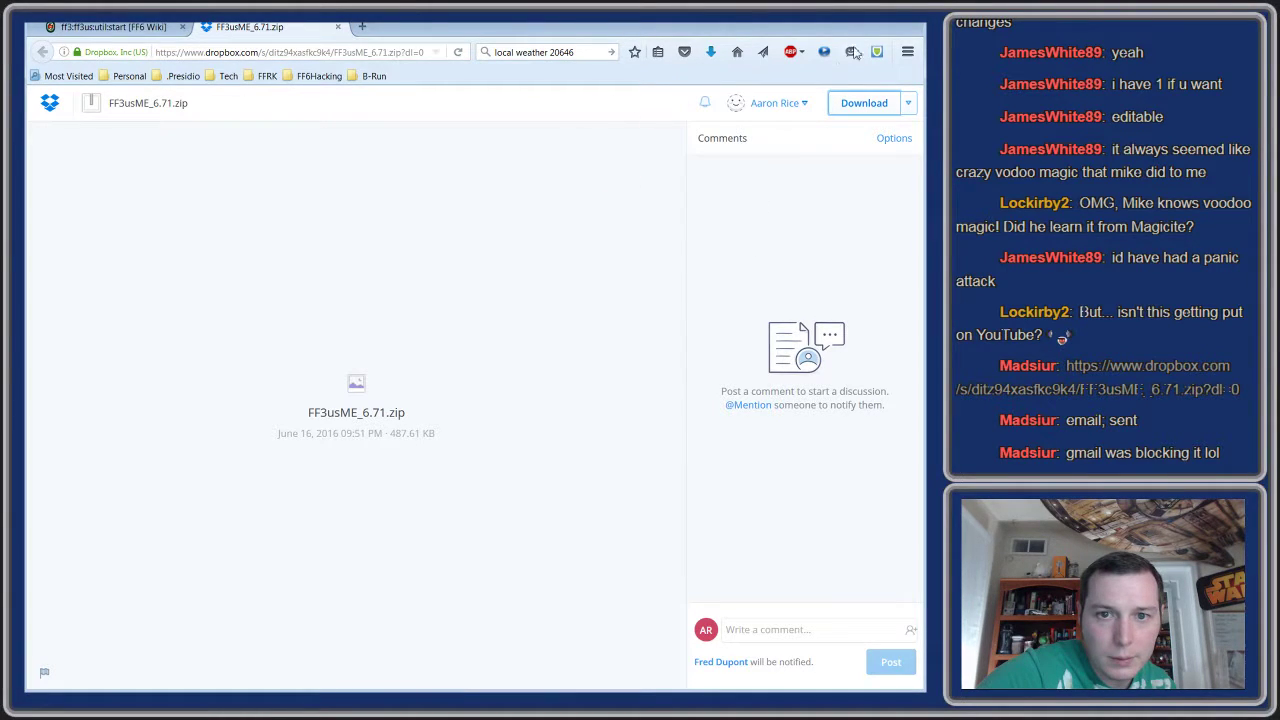
{"action": "left_click", "coordinate": [712, 53]}
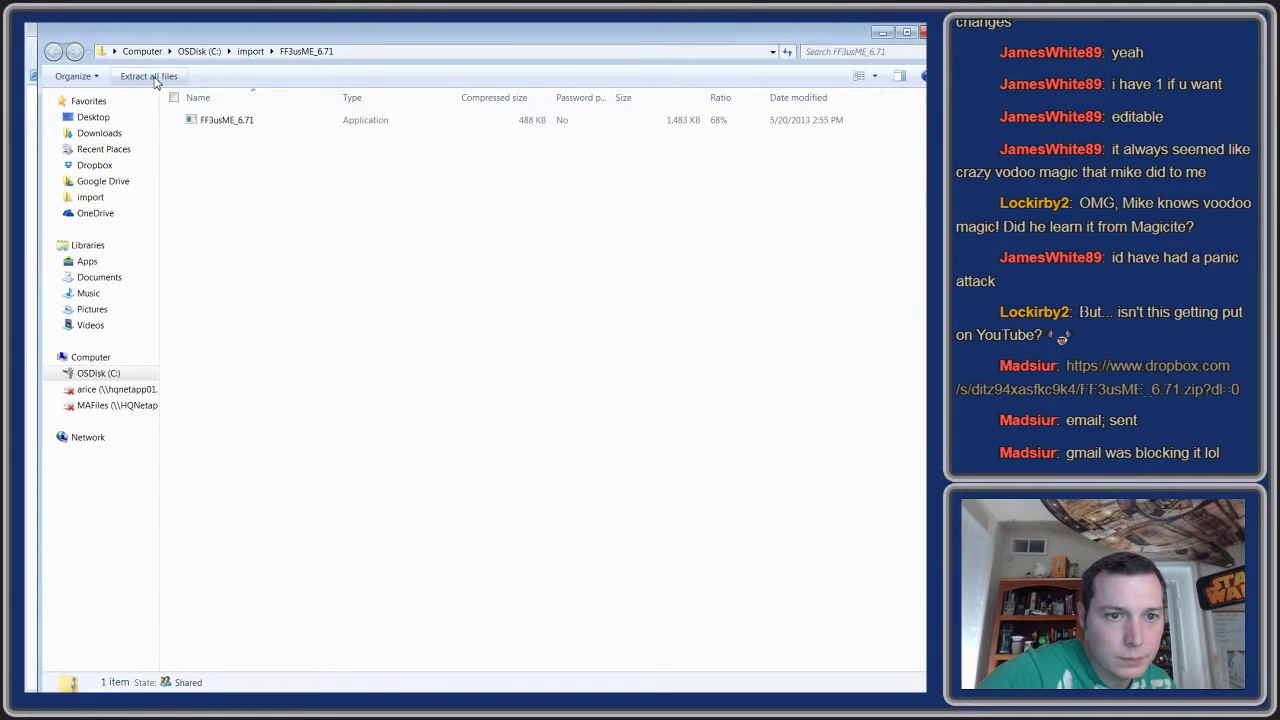
- Extract the FF3usME_6.71 archive into the emulation\SNES\editors folder on the C: drive
{"action": "left_click", "coordinate": [148, 76]}
{"action": "left_click", "coordinate": [828, 326]}
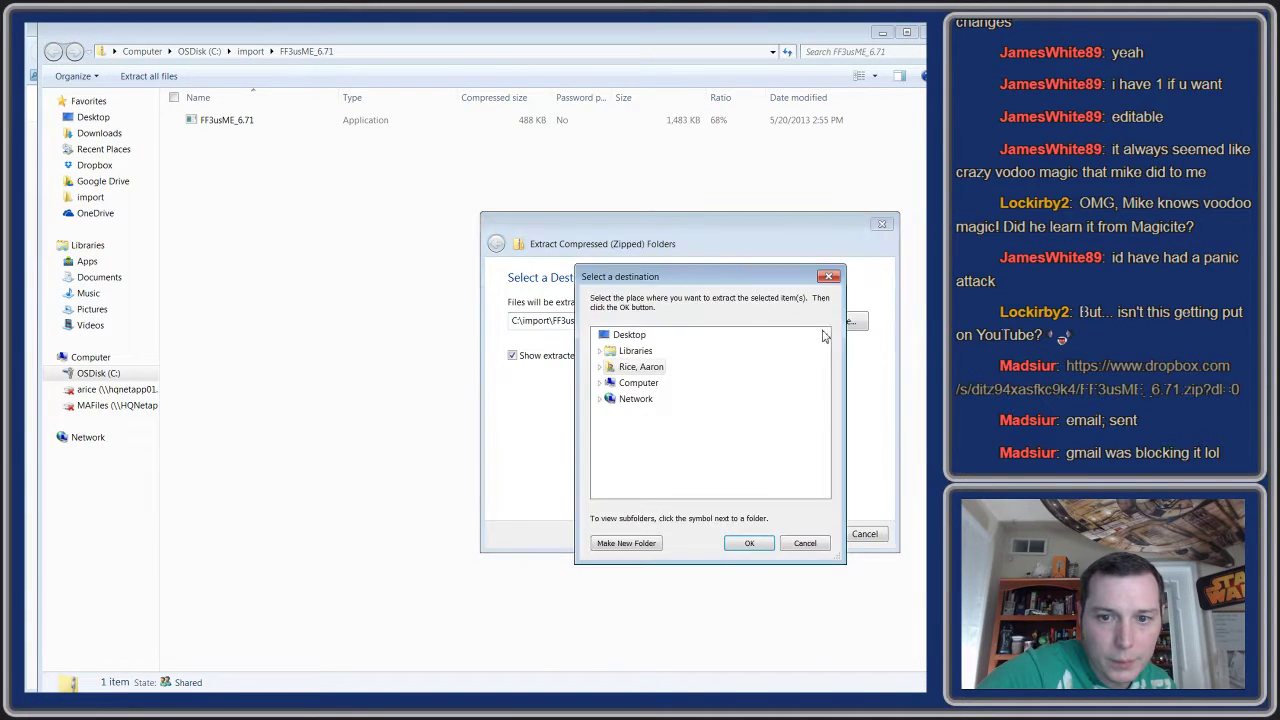
{"action": "left_click", "coordinate": [600, 384]}
{"action": "left_click", "coordinate": [606, 399]}
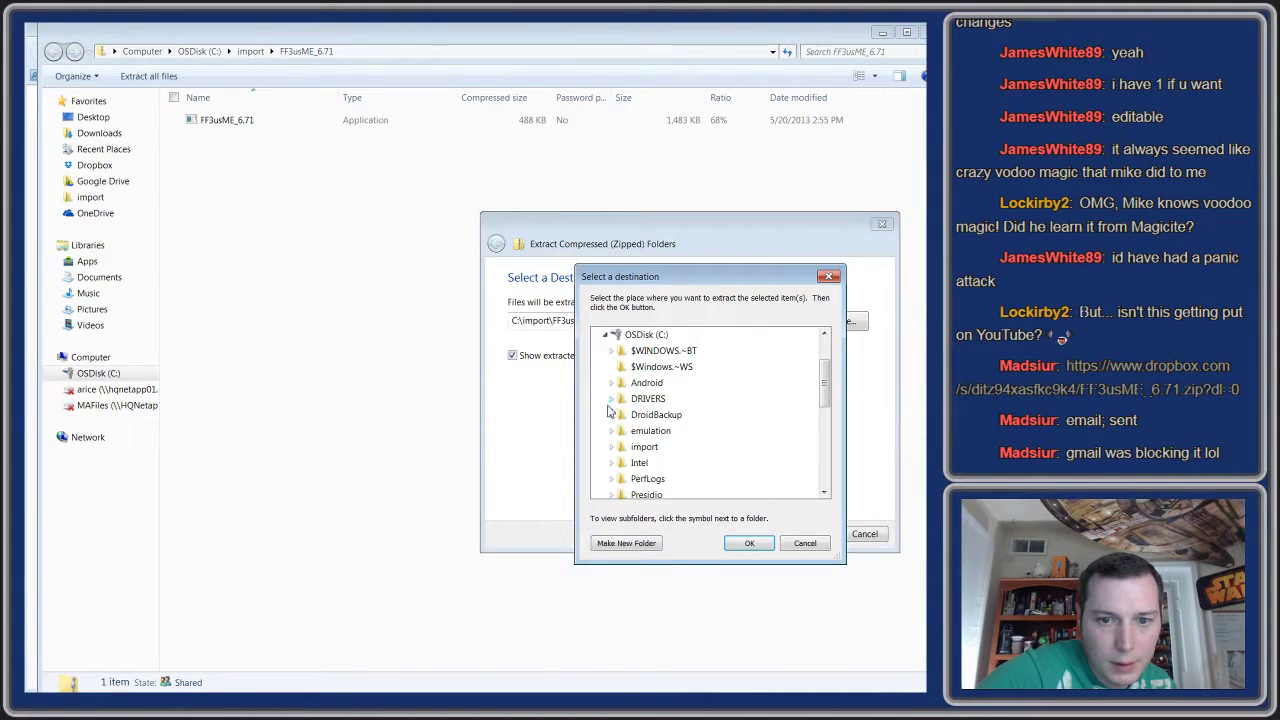
{"action": "left_click", "coordinate": [611, 431]}
{"action": "left_click", "coordinate": [621, 447]}
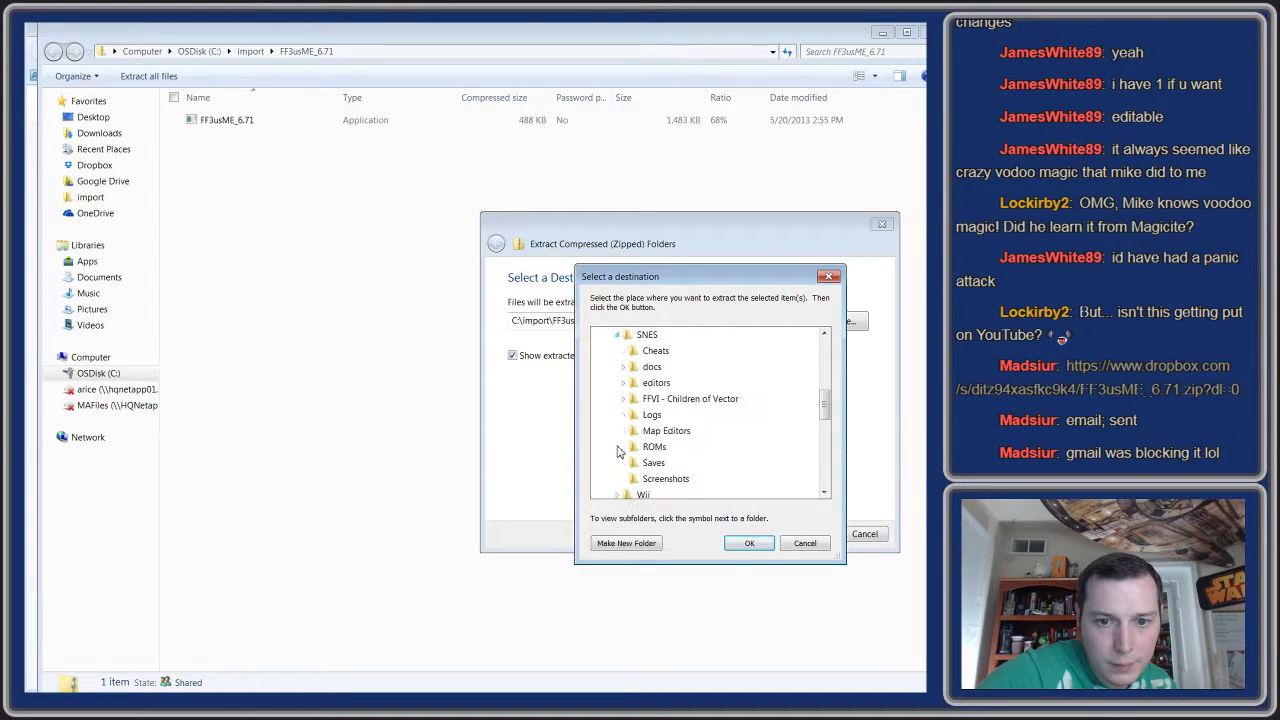
{"action": "left_click", "coordinate": [646, 335]}
{"action": "double_click", "coordinate": [664, 383]}
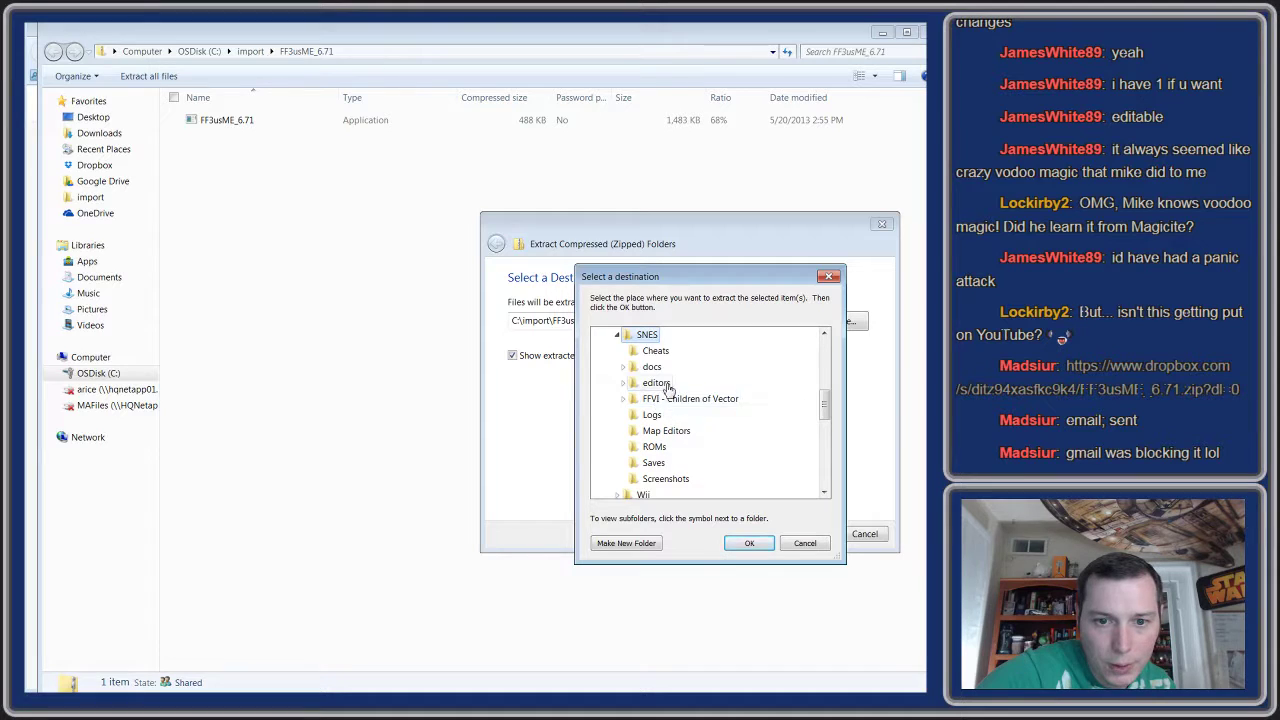
{"action": "left_click", "coordinate": [744, 545]}
{"action": "left_click", "coordinate": [813, 534]}
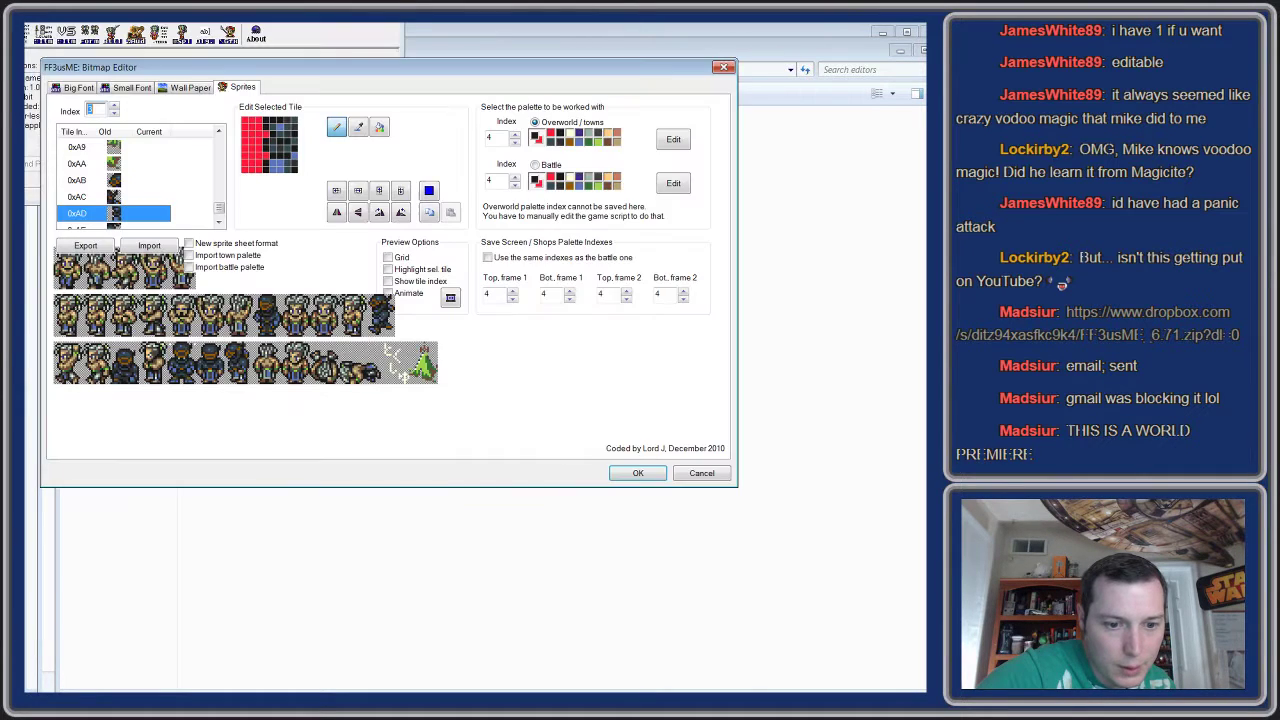
- Close both open Bitmap Editor windows and the FF3usME window that holds the RotDS ROM
{"action": "left_click", "coordinate": [726, 68]}
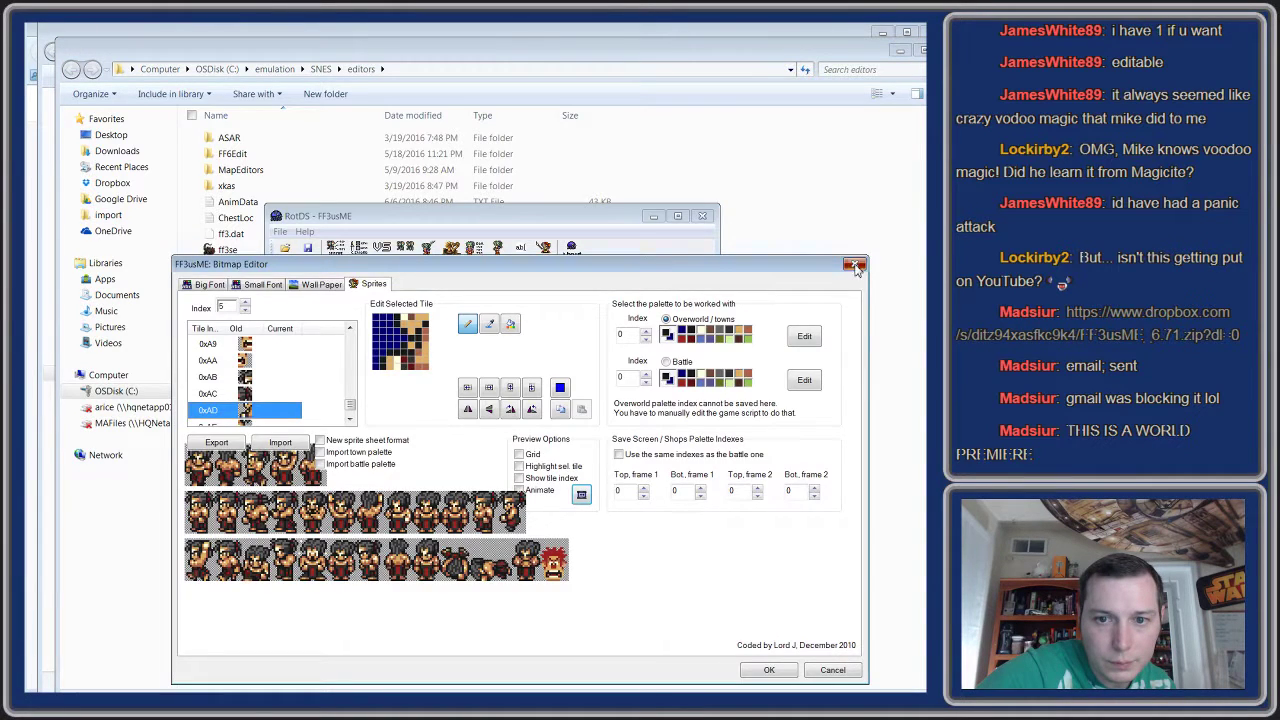
{"action": "left_click", "coordinate": [855, 266]}
{"action": "left_click", "coordinate": [702, 216]}
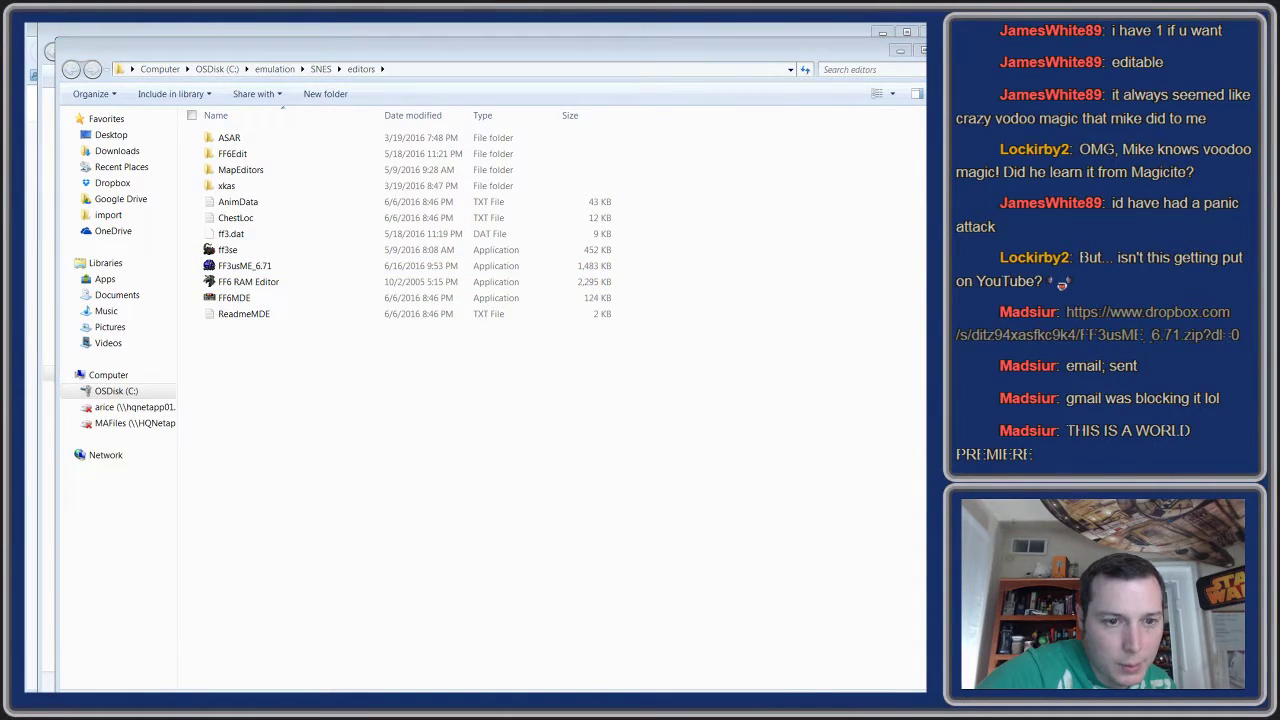
- Locate the existing FF3usME program in the SNES folder and transfer FF3usME_6.71 there from the editors folder
{"action": "left_click", "coordinate": [320, 69]}
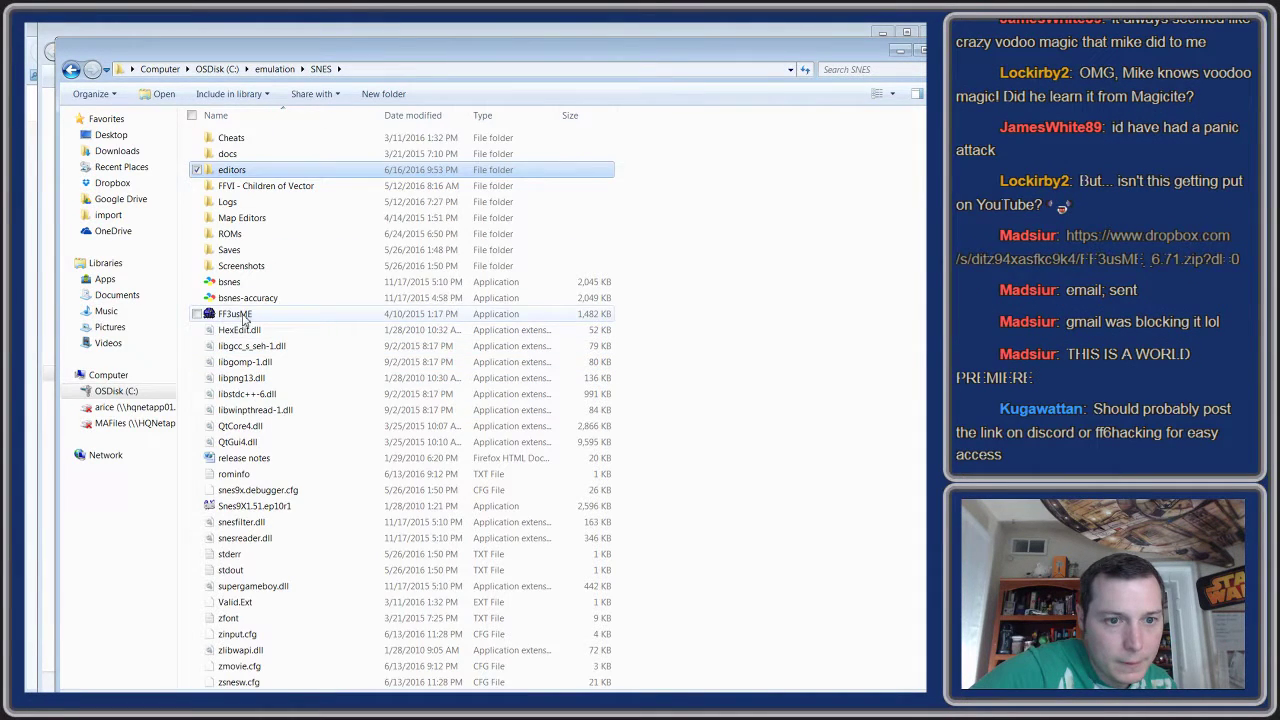
{"action": "left_click", "coordinate": [236, 314]}
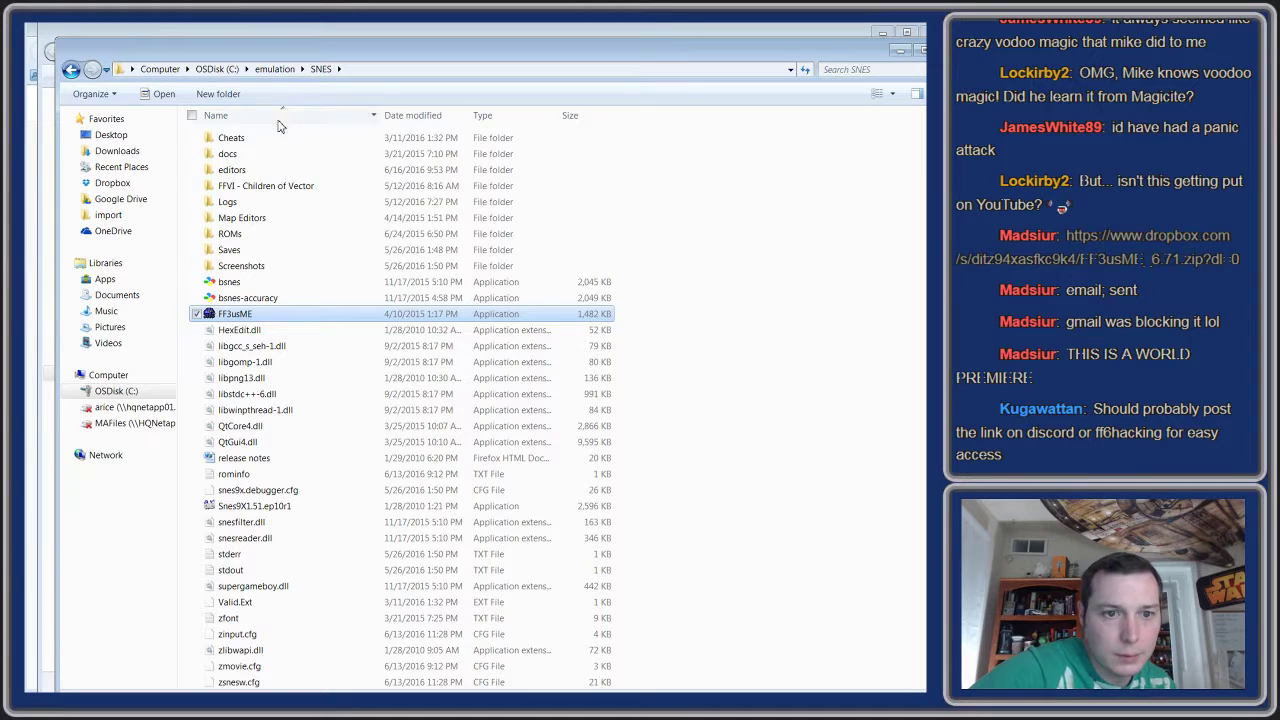
{"action": "left_click", "coordinate": [268, 69]}
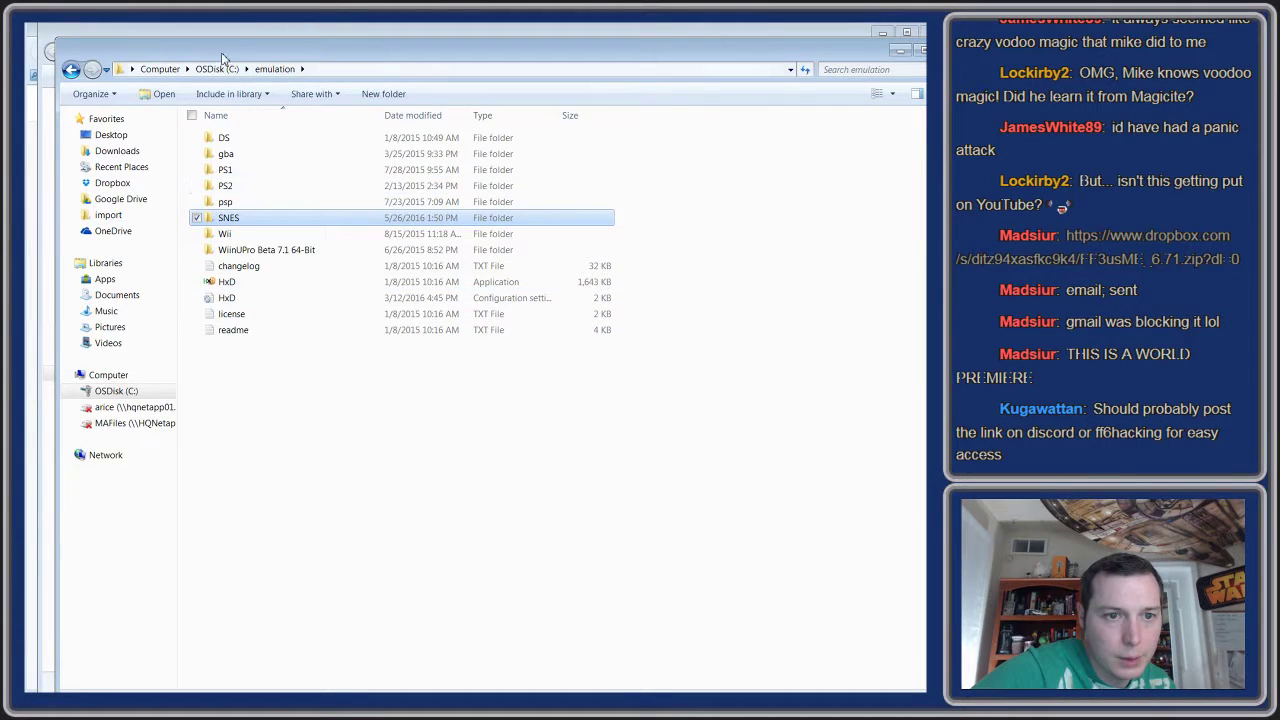
{"action": "double_click", "coordinate": [70, 69]}
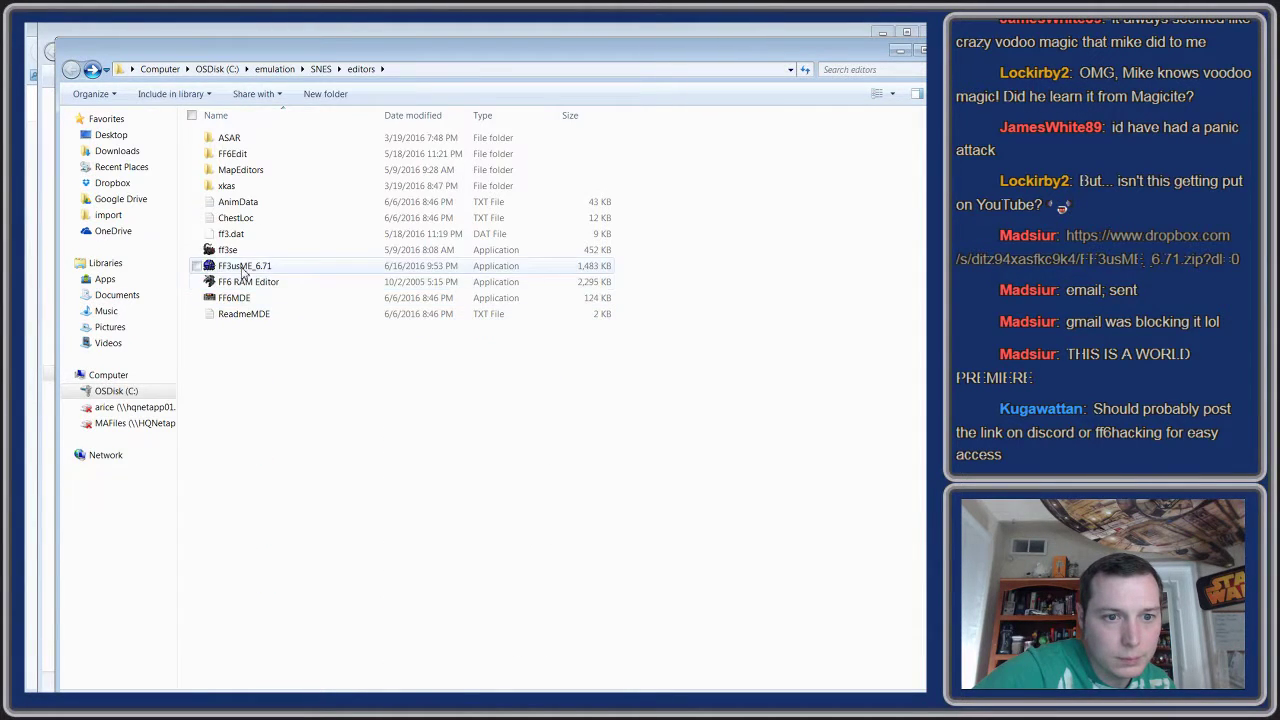
{"action": "left_click", "coordinate": [240, 268]}
{"action": "left_click", "coordinate": [321, 70]}
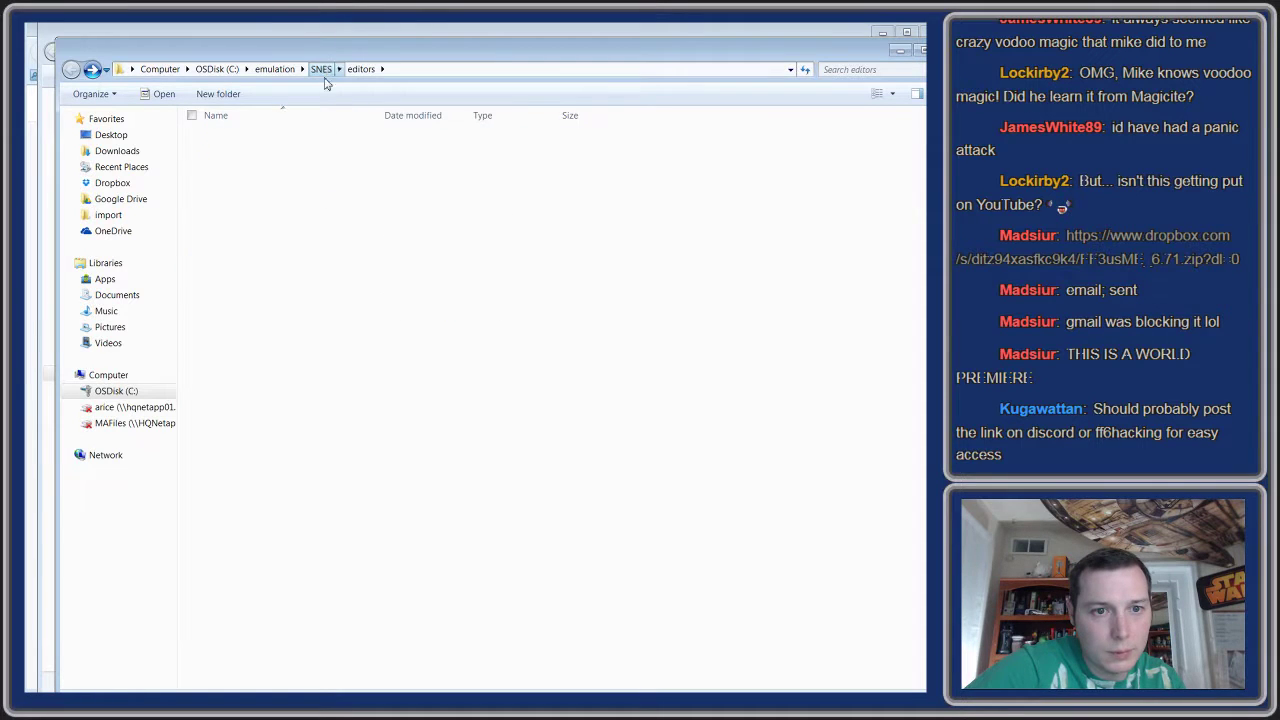
{"action": "key", "text": "ctrl+v"}
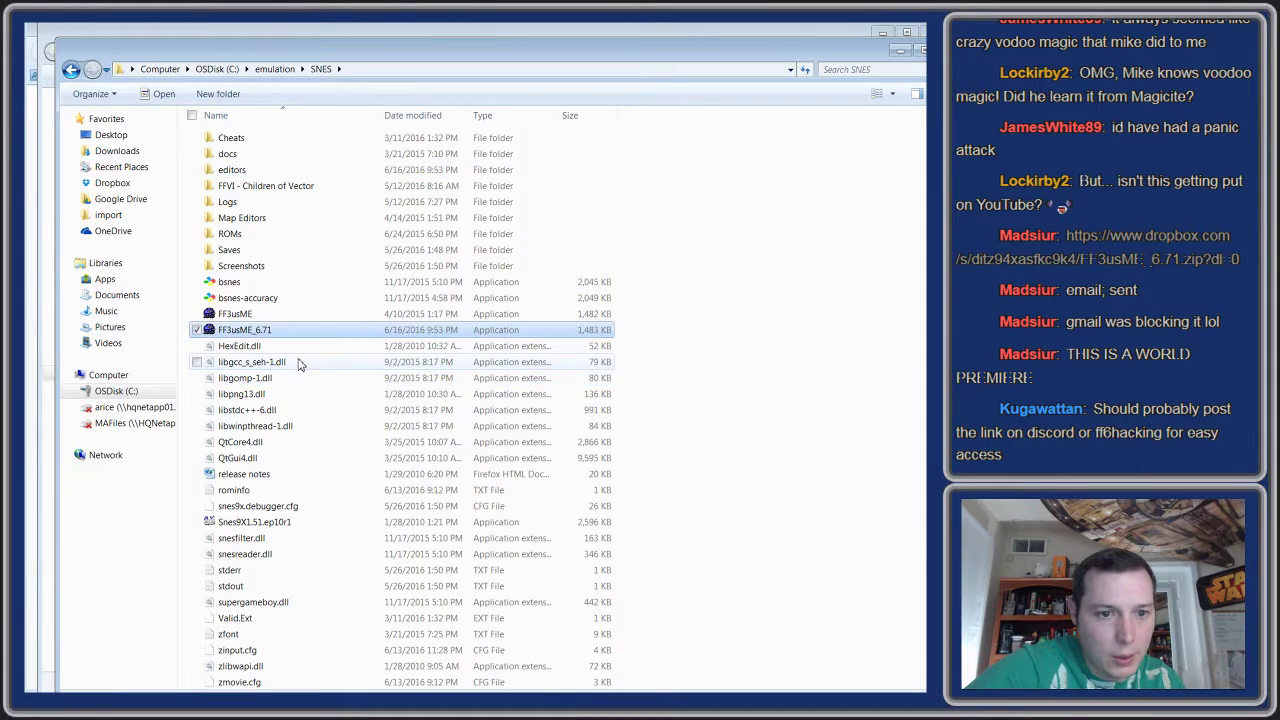
- Launch FF3usME_6.71 from the SNES folder, allow it to run, and bring its window fully into view
{"action": "double_click", "coordinate": [244, 333]}
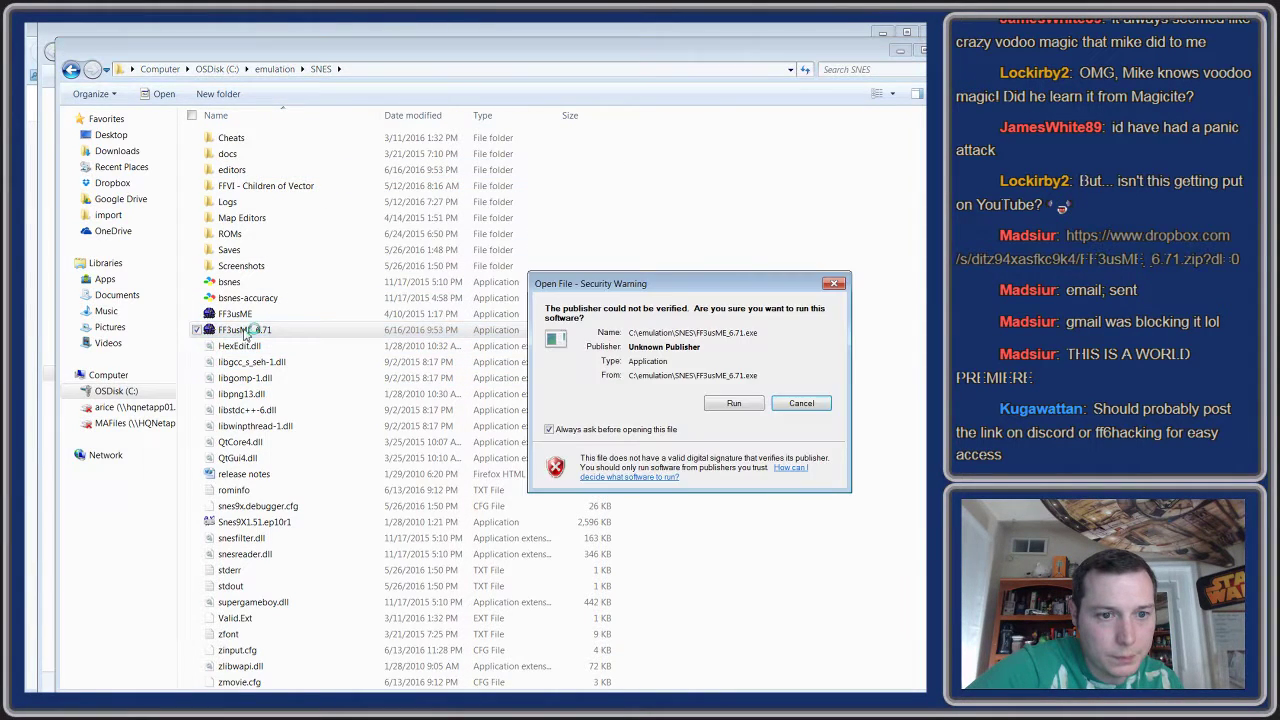
{"action": "left_click", "coordinate": [748, 411]}
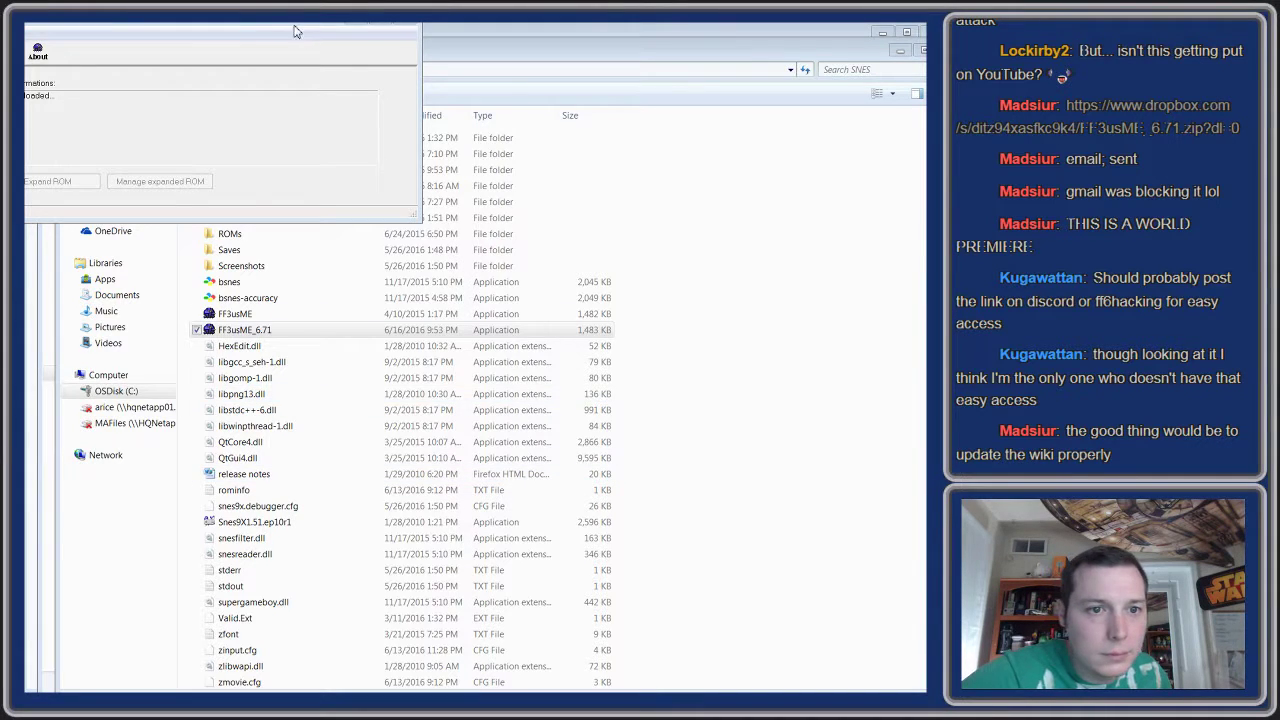
{"action": "left_click_drag", "start_coordinate": [292, 24], "coordinate": [482, 207]}
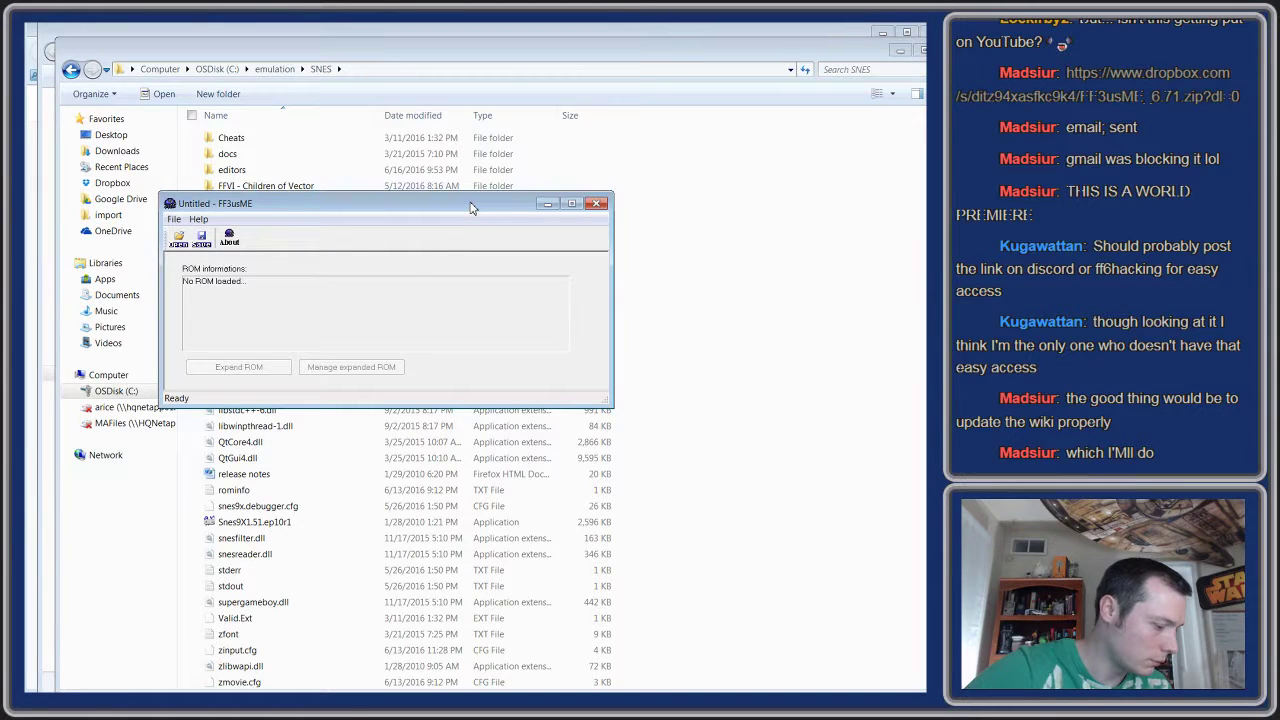
- Load the FFVI - Children of Vector ROM from emulation\SNES\FFVI - Children of Vector on the C: drive
{"action": "left_click", "coordinate": [178, 238]}
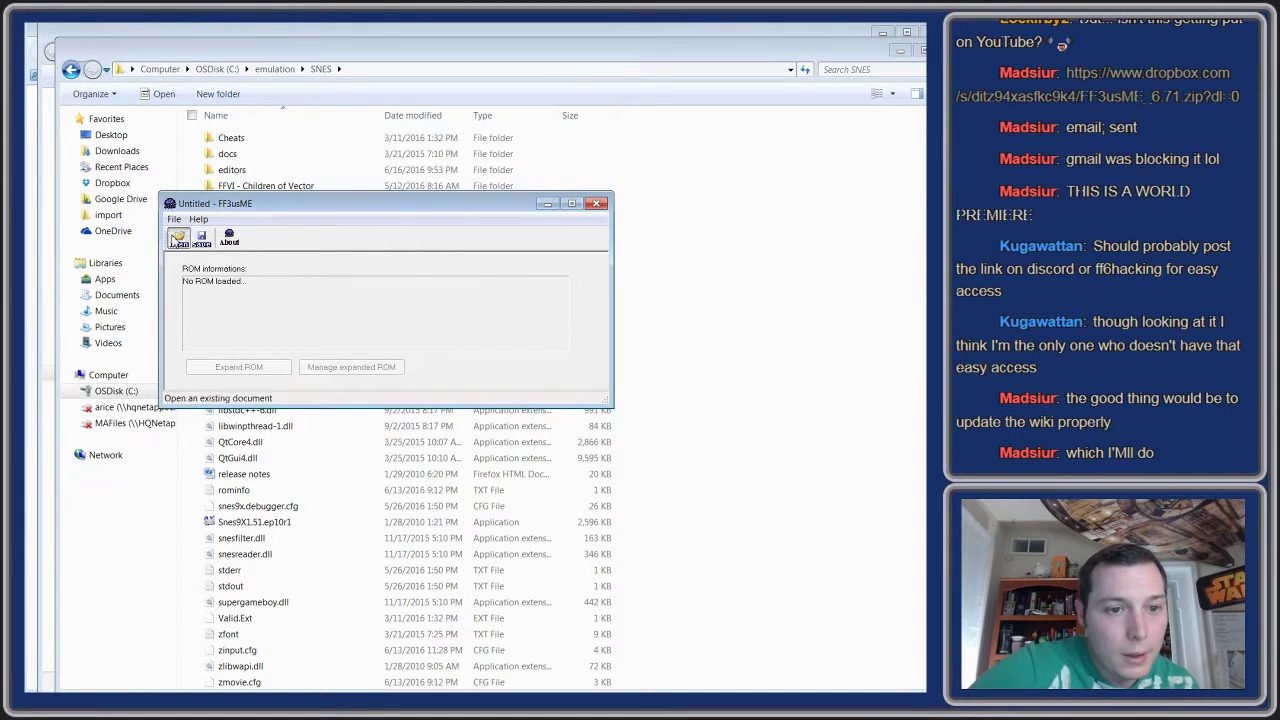
{"action": "left_click_drag", "start_coordinate": [650, 303], "coordinate": [271, 194]}
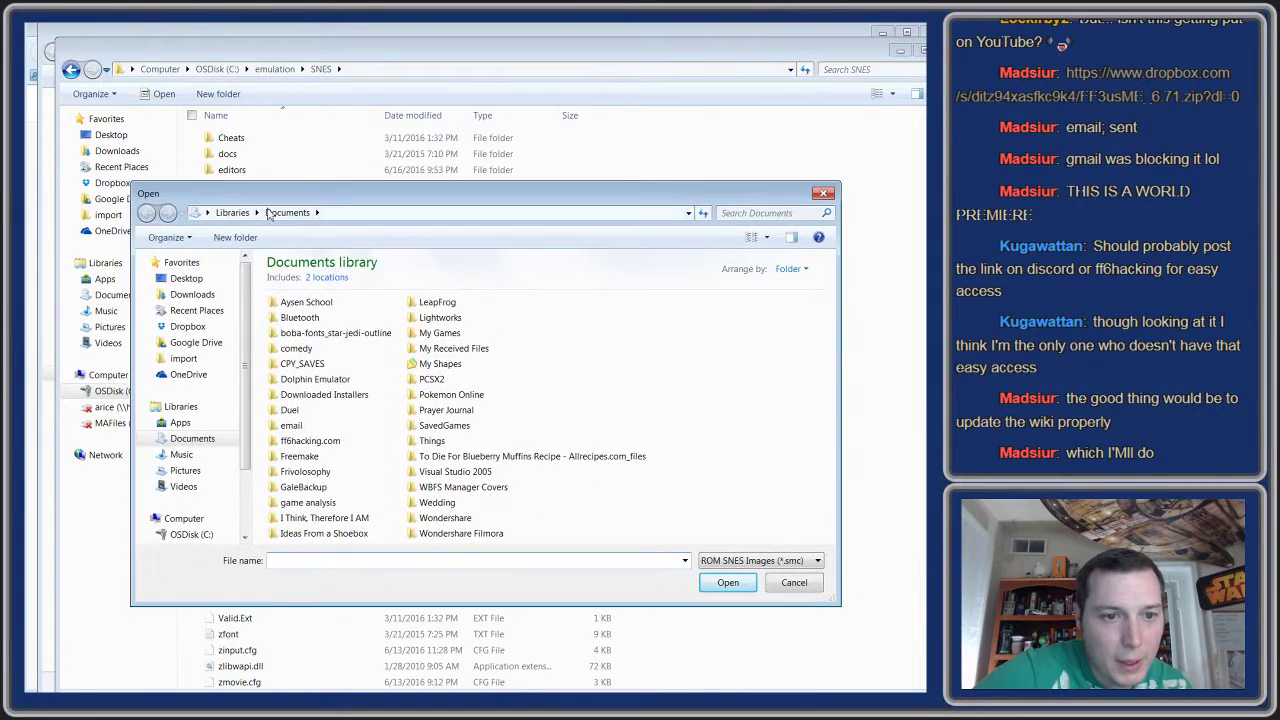
{"action": "left_click", "coordinate": [191, 534]}
{"action": "double_click", "coordinate": [303, 361]}
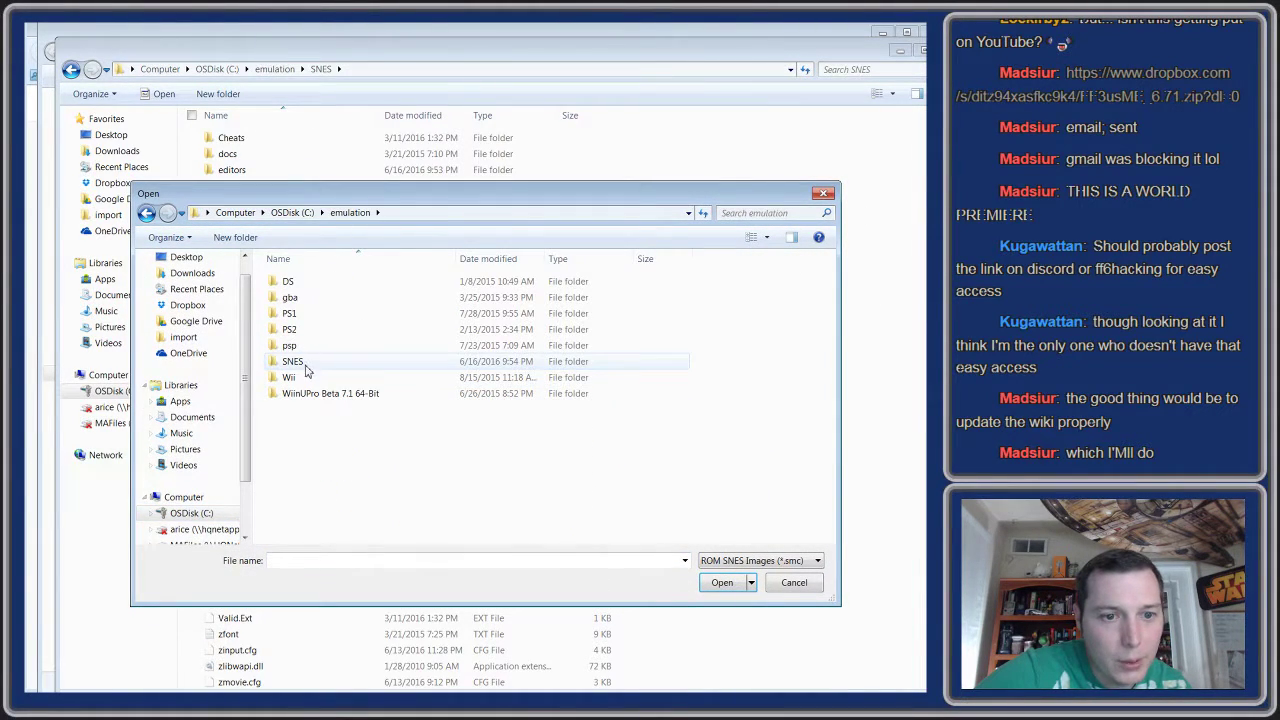
{"action": "double_click", "coordinate": [300, 362]}
{"action": "double_click", "coordinate": [310, 330]}
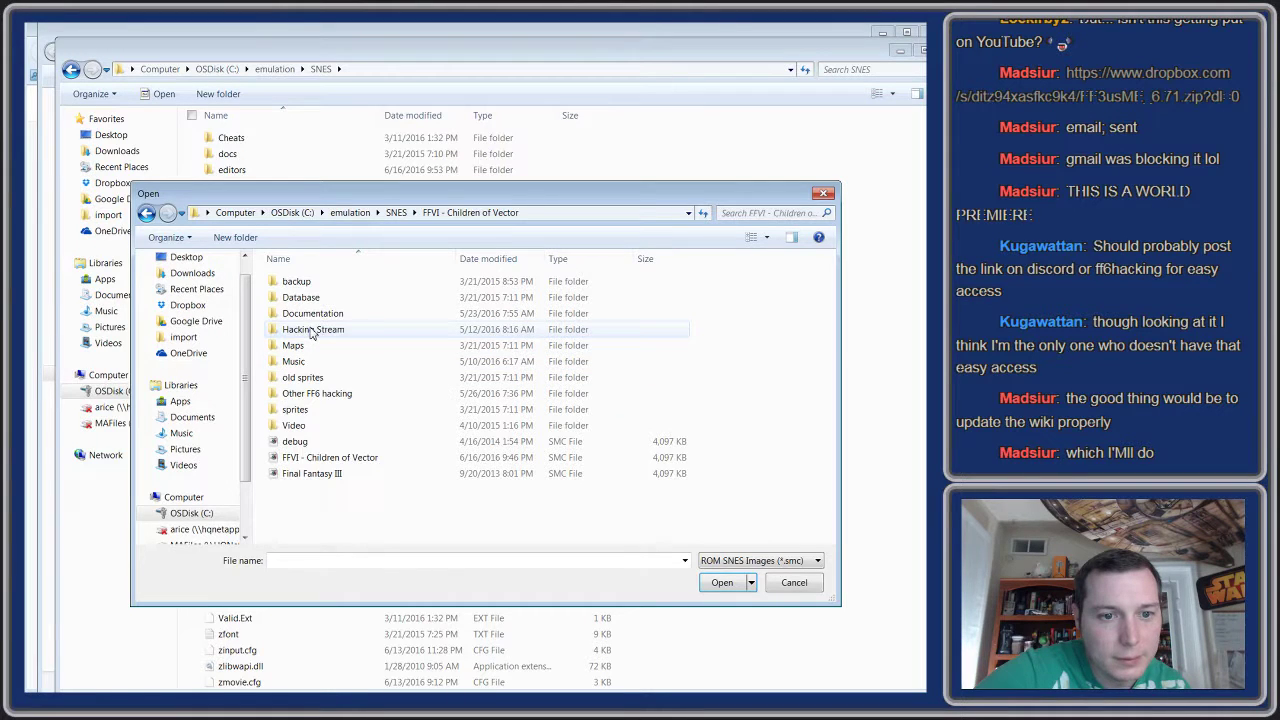
{"action": "double_click", "coordinate": [303, 459]}
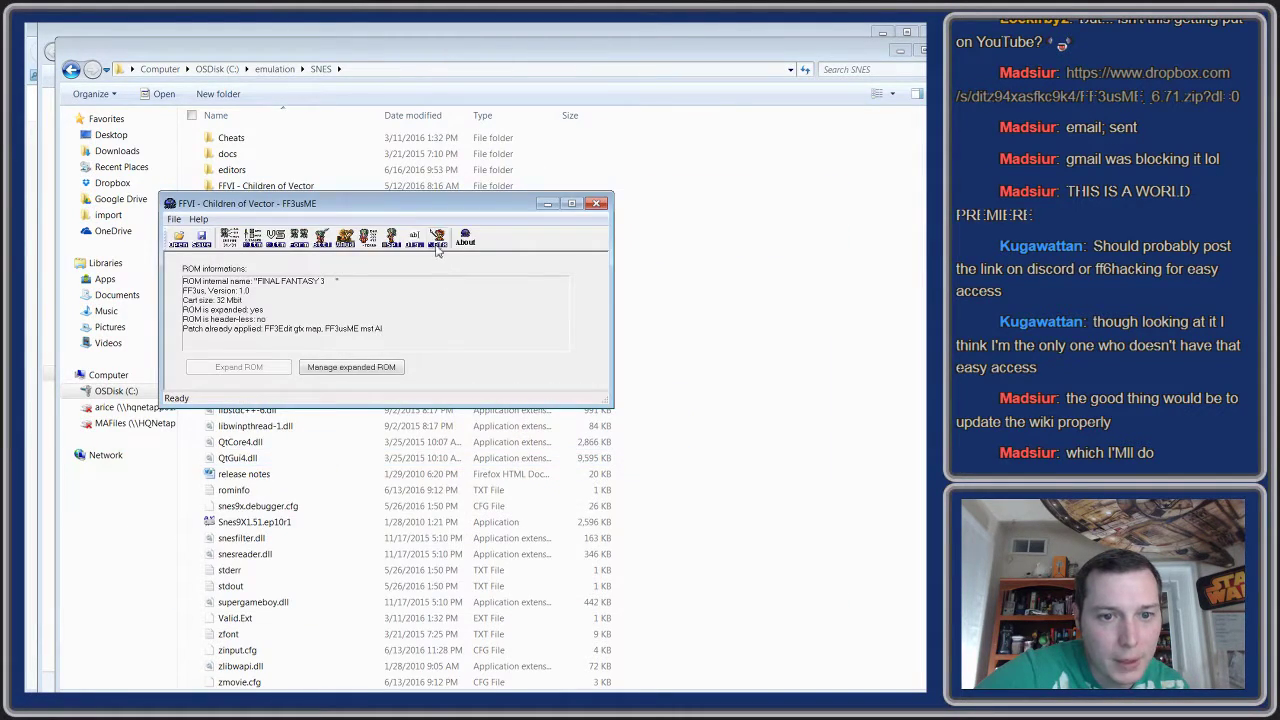
- Show the loaded ROM's sprites in the Bitmap Editor, try the preview option beside Animate, and reposition the editor
{"action": "left_click", "coordinate": [438, 240]}
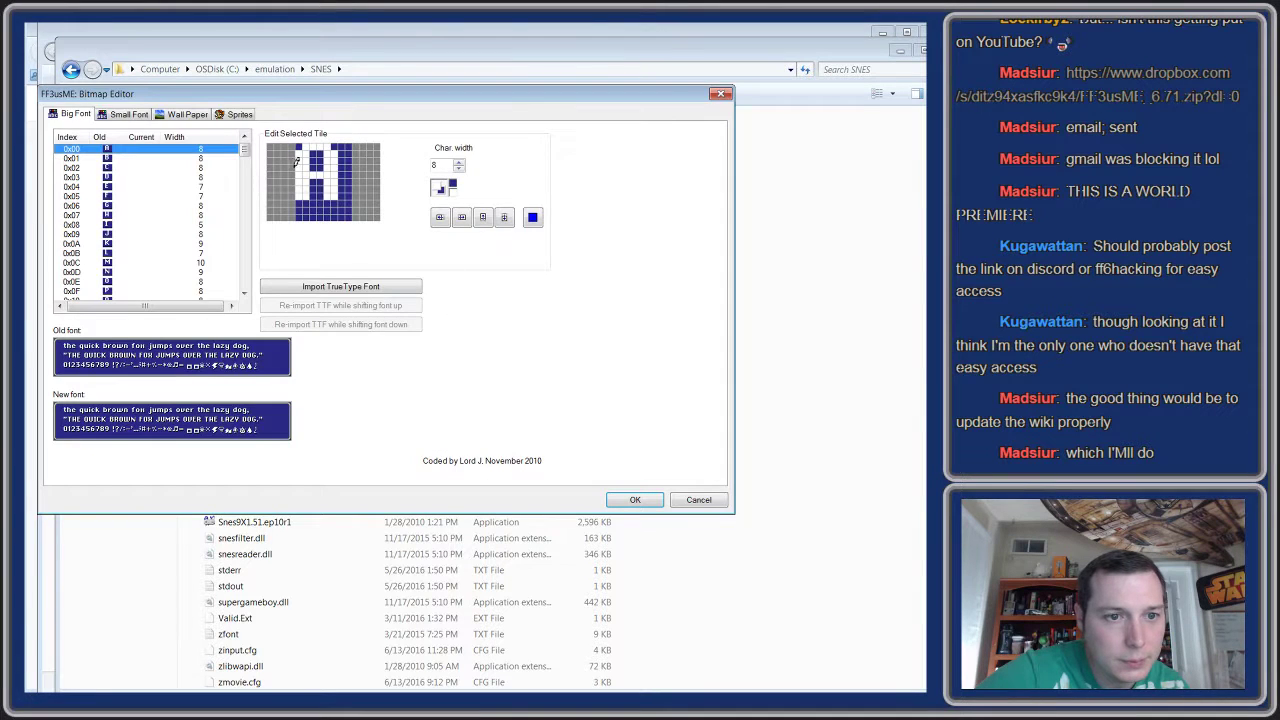
{"action": "left_click", "coordinate": [239, 114]}
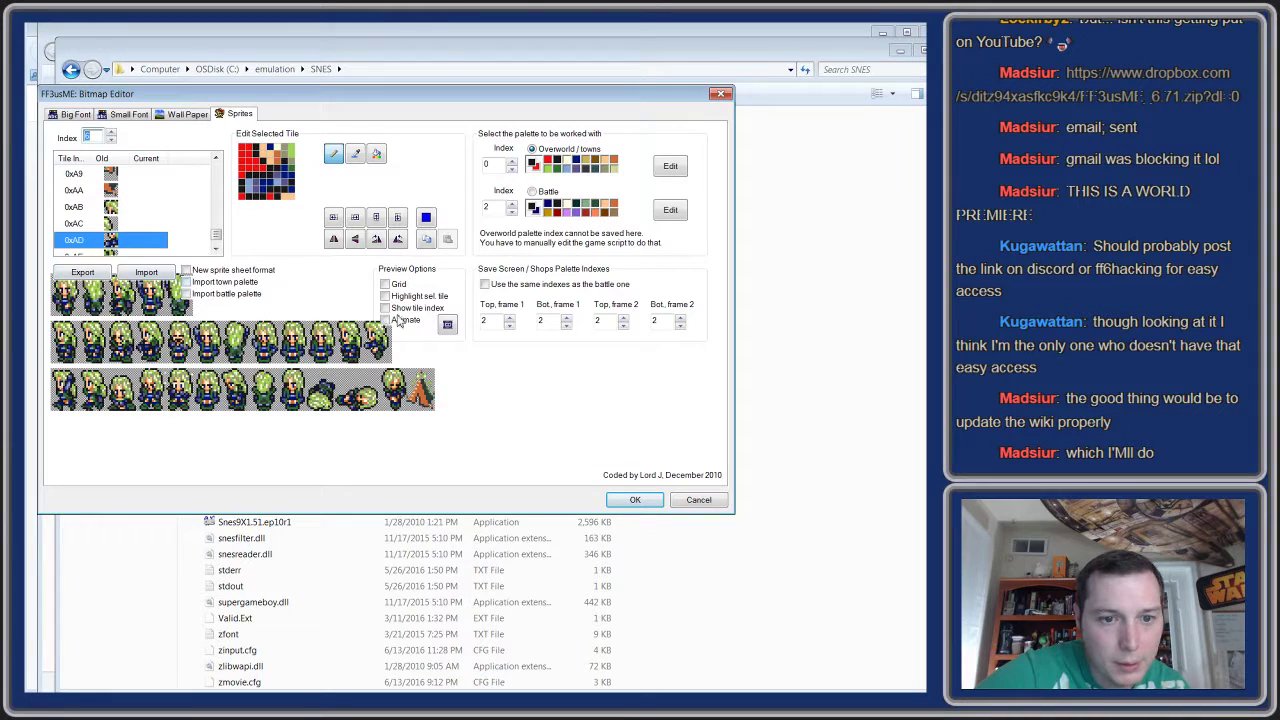
{"action": "left_click", "coordinate": [447, 325]}
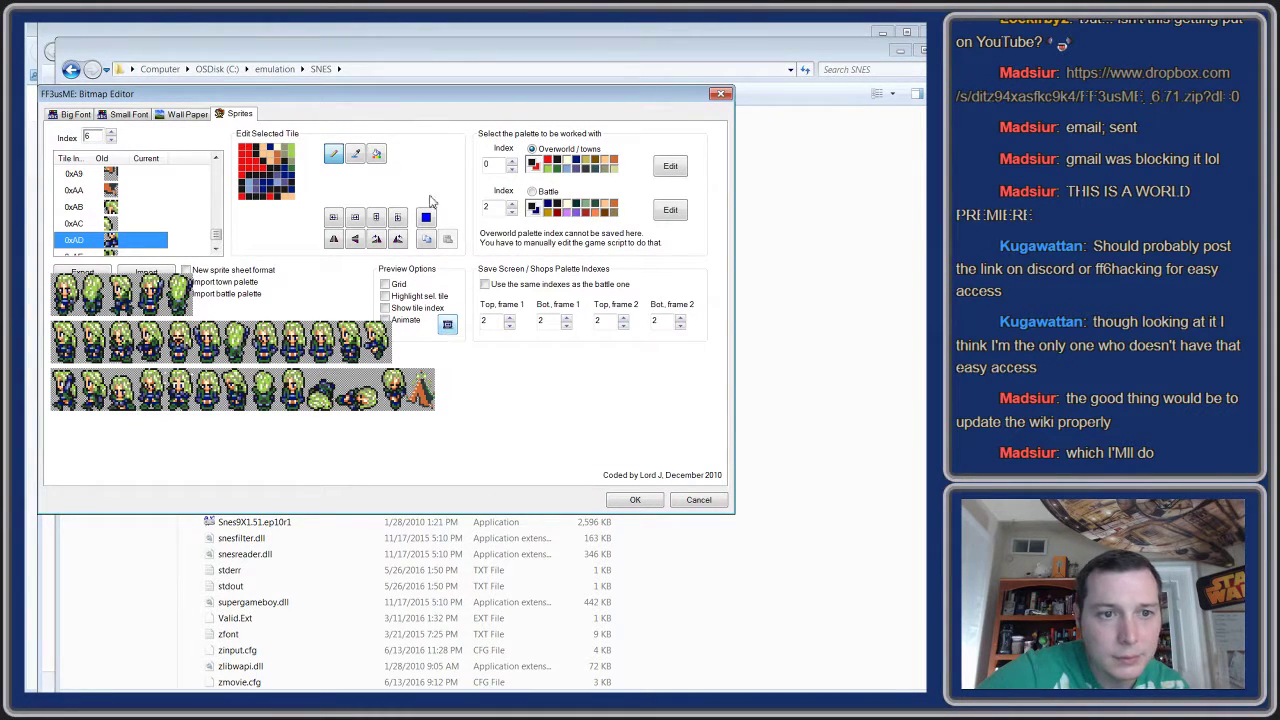
{"action": "left_click_drag", "start_coordinate": [410, 100], "coordinate": [481, 147]}
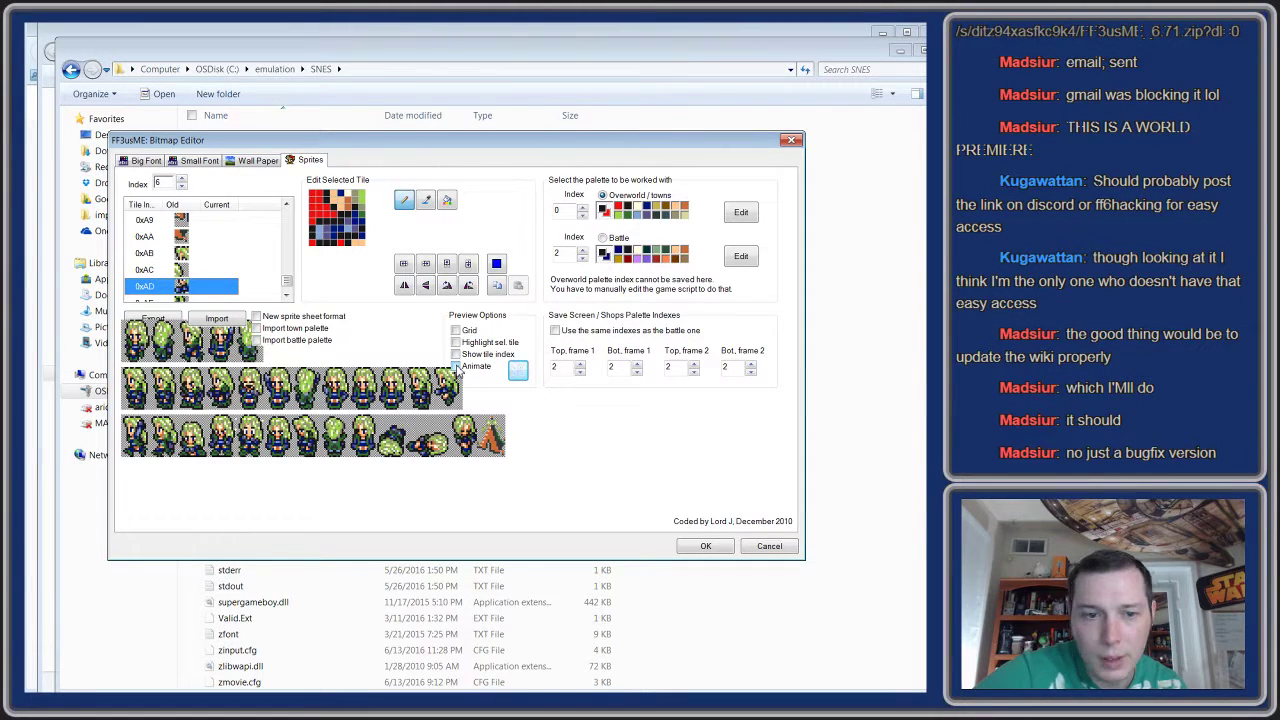
- Check the Bitmap Editor's wallpaper, small font and big font pages, and return to the sprites
{"action": "left_click", "coordinate": [256, 160]}
{"action": "left_click", "coordinate": [197, 163]}
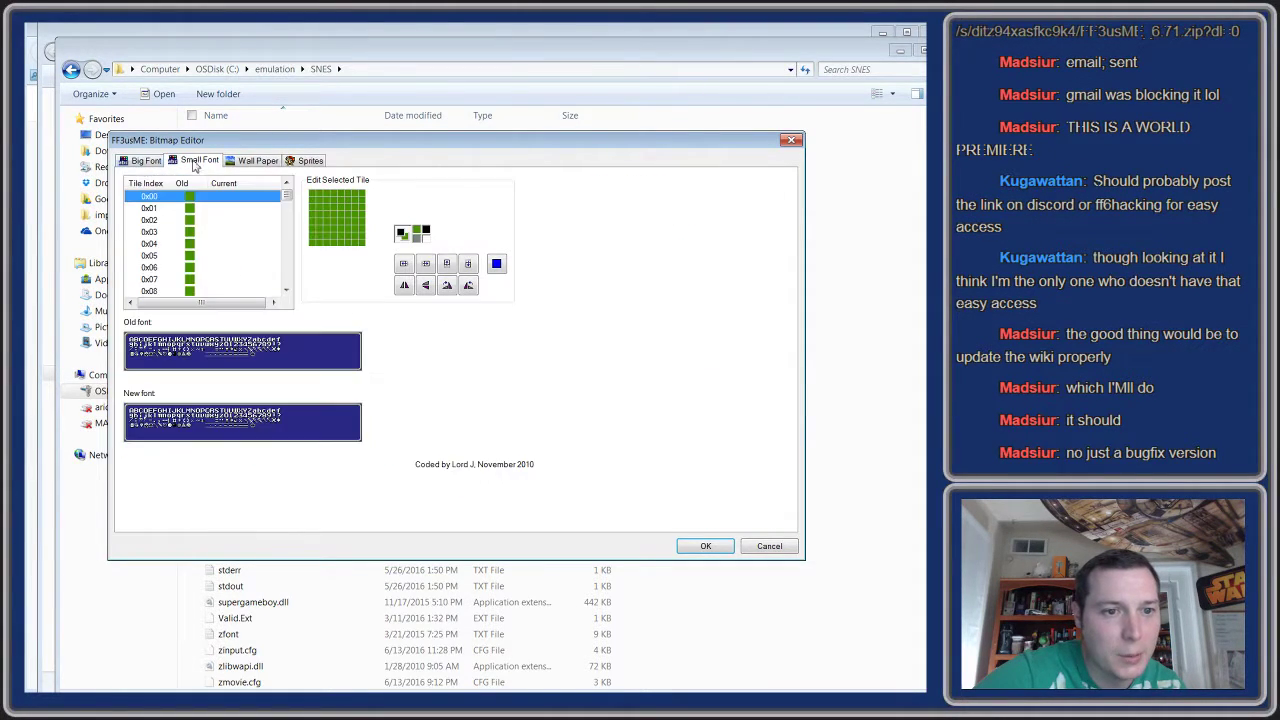
{"action": "left_click", "coordinate": [141, 163]}
{"action": "left_click", "coordinate": [182, 162]}
{"action": "left_click", "coordinate": [228, 160]}
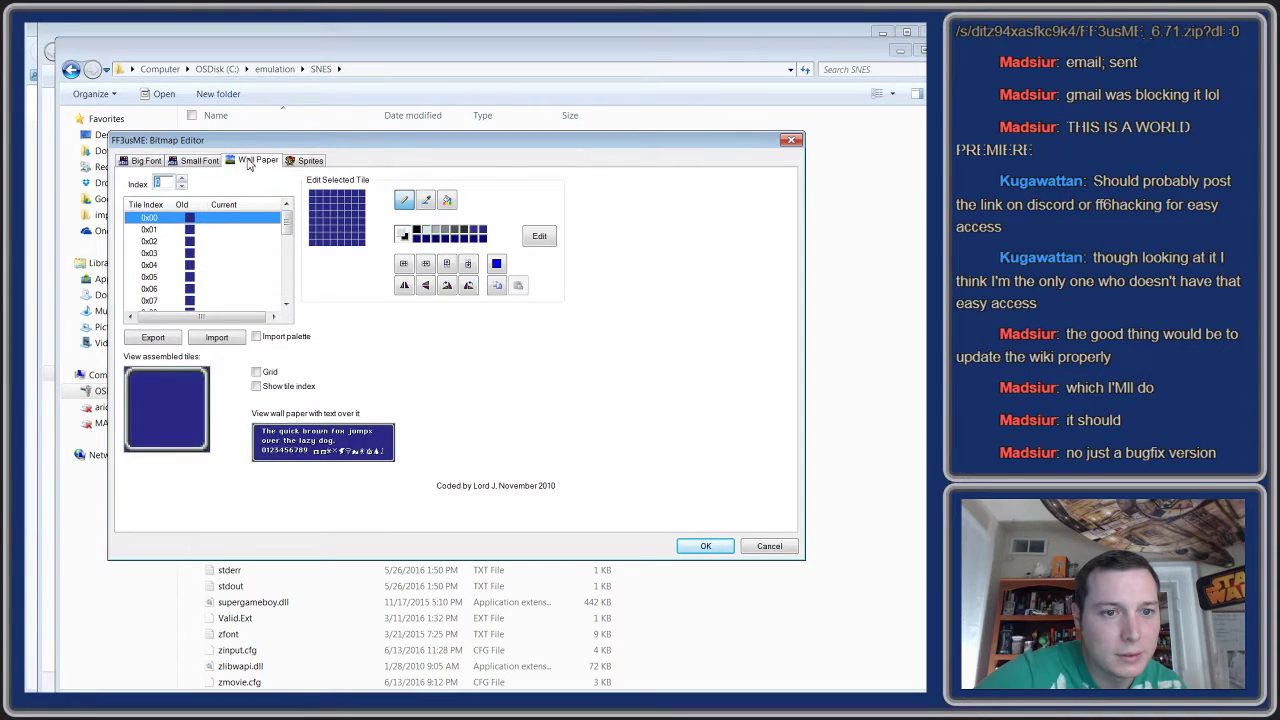
{"action": "left_click", "coordinate": [305, 161]}
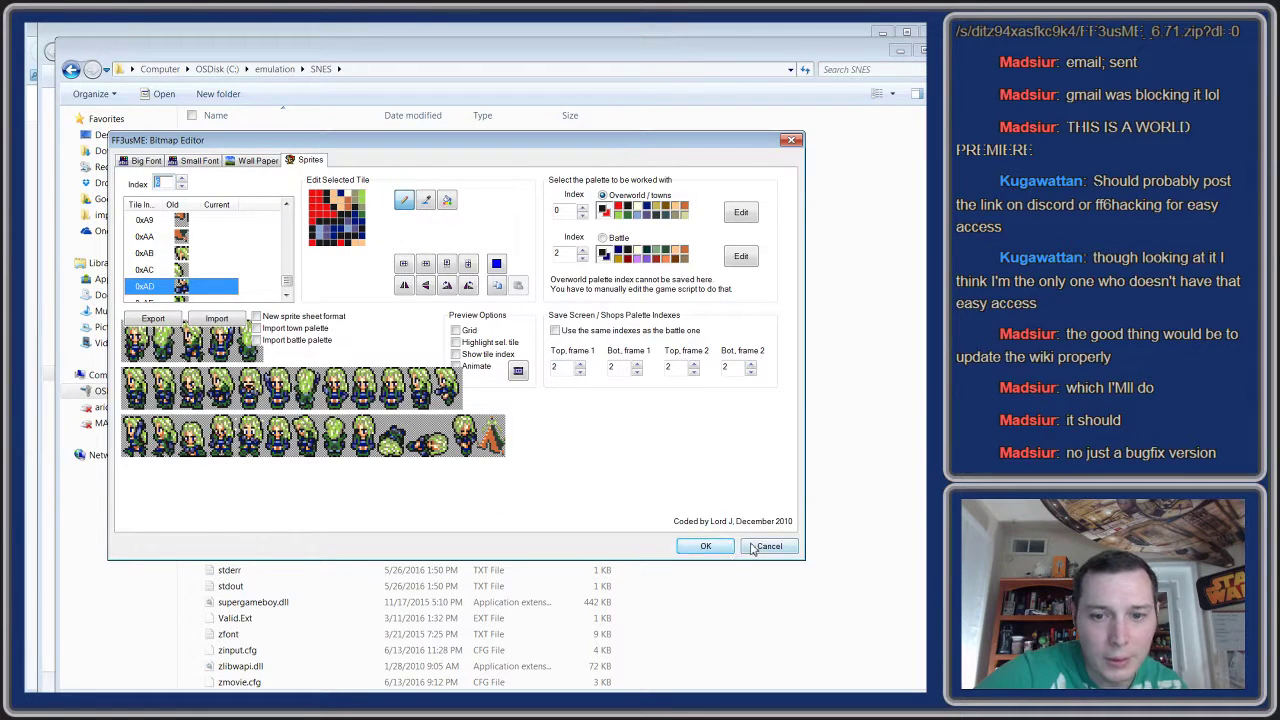
- Browse the Children of Vector sprite sheets to index 3 and move the Bitmap Editor to inspect its layout
{"action": "left_click_drag", "start_coordinate": [337, 146], "coordinate": [274, 50]}
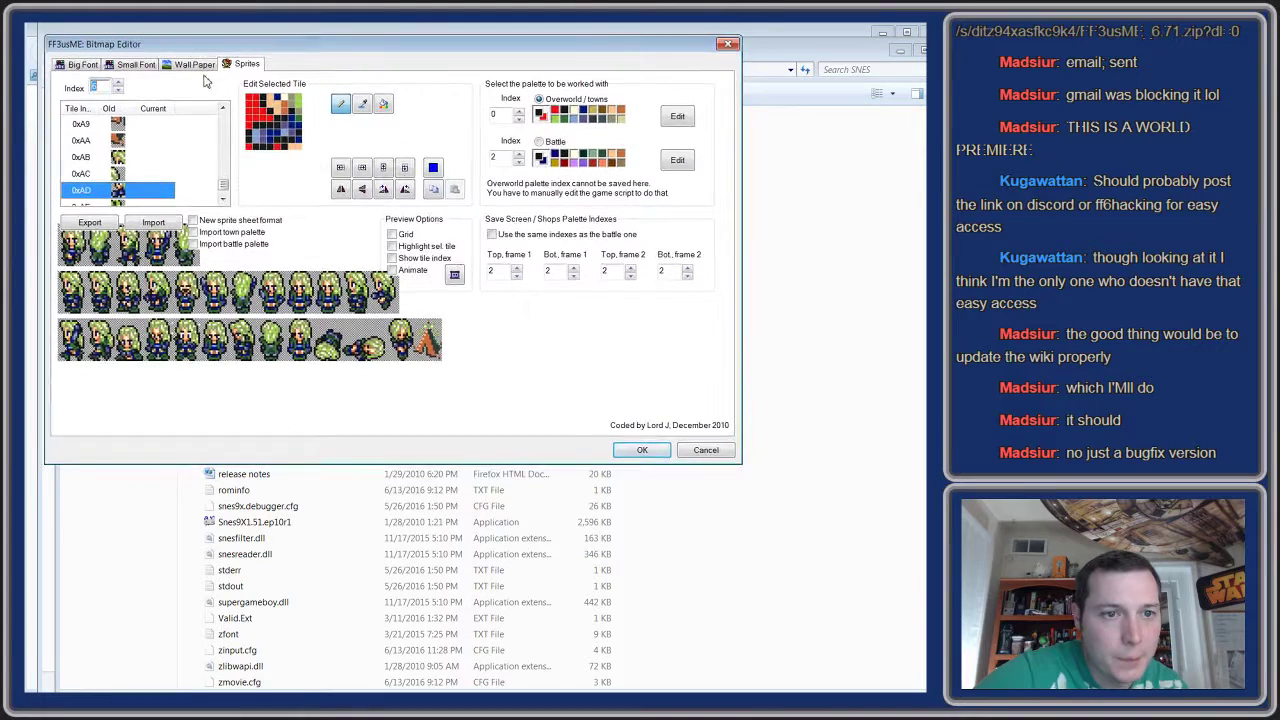
{"action": "left_click", "coordinate": [119, 84]}
{"action": "left_click", "coordinate": [119, 84]}
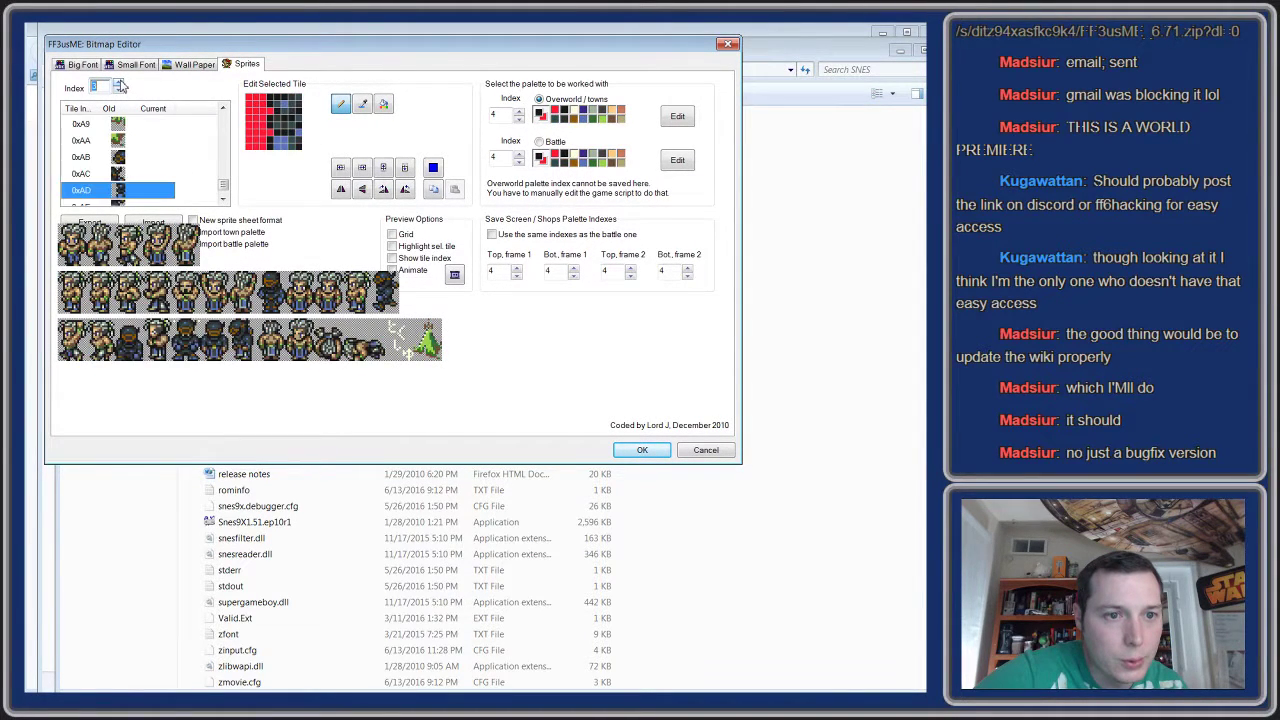
{"action": "left_click", "coordinate": [119, 84]}
{"action": "left_click", "coordinate": [119, 91]}
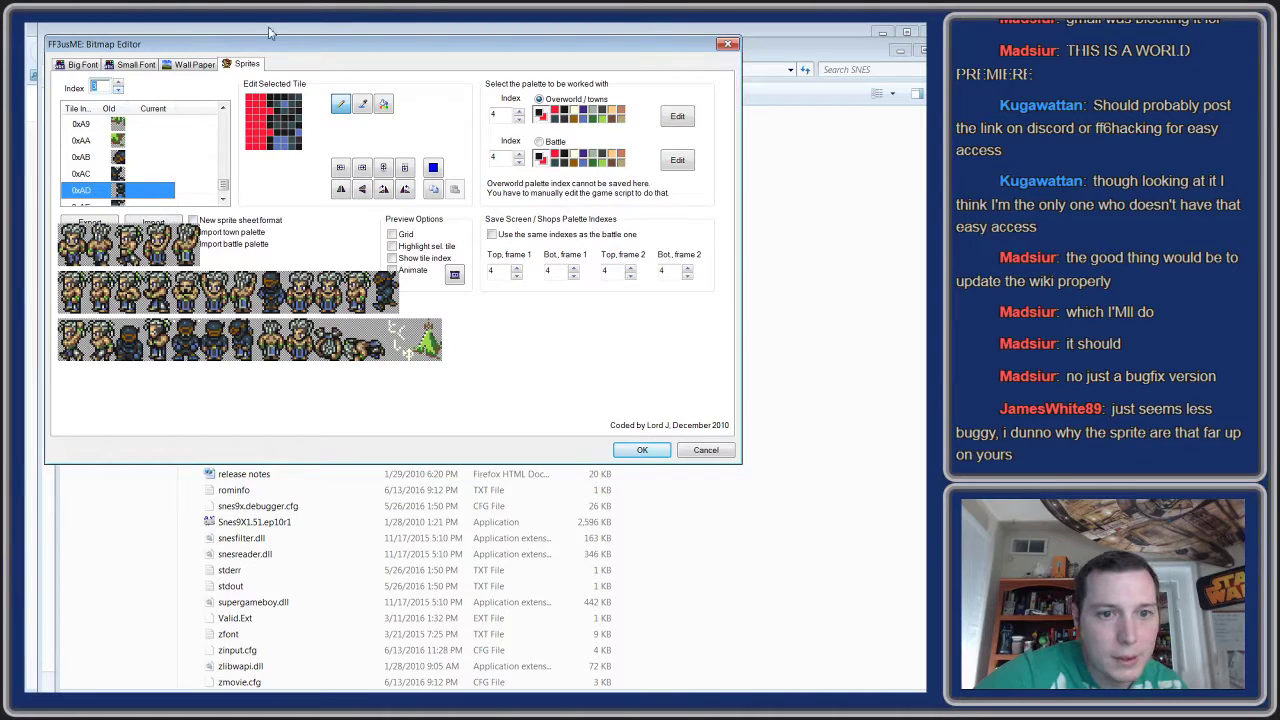
{"action": "left_click_drag", "start_coordinate": [270, 44], "coordinate": [260, 22]}
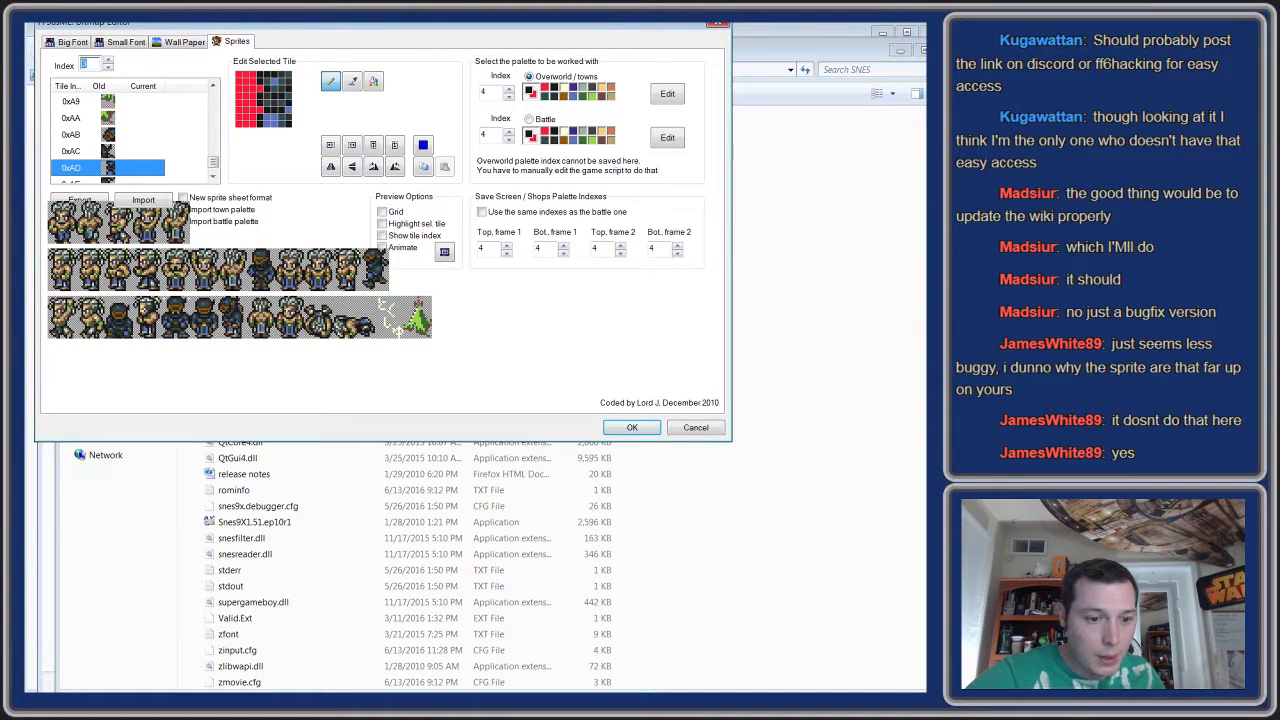
{"action": "type", "text": "3"}
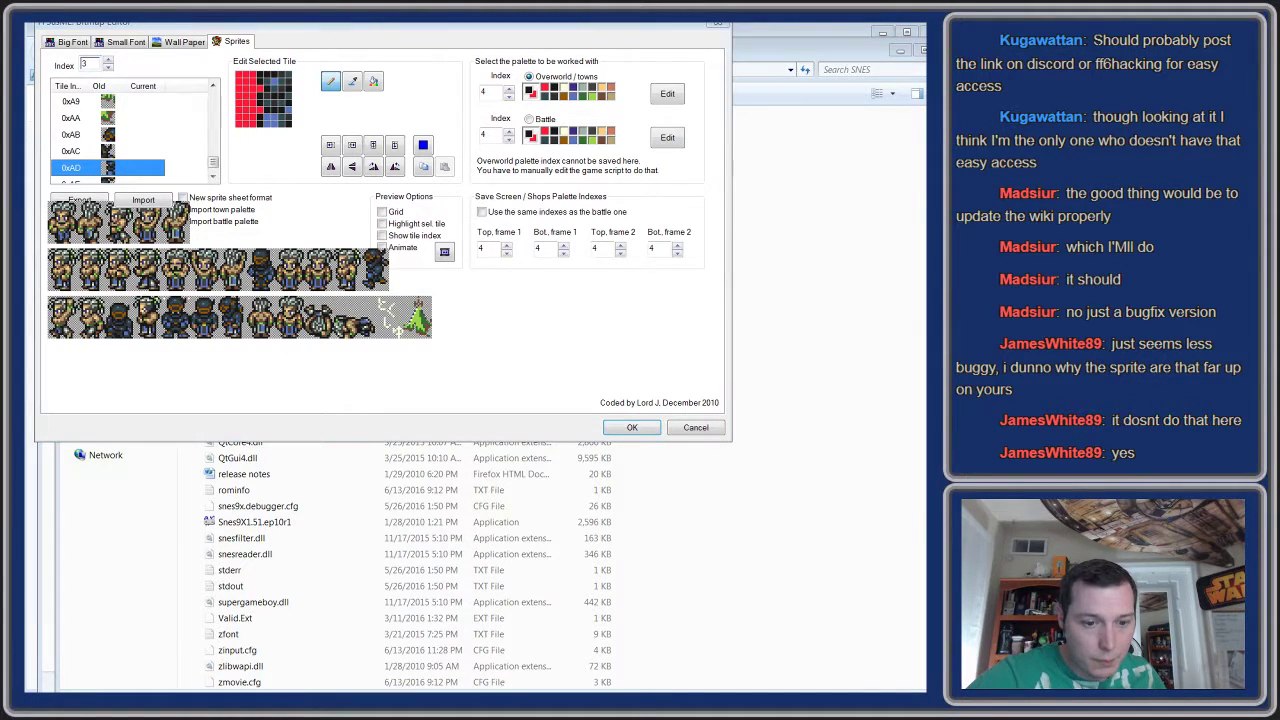
- Load the RotDS ROM from the Other FF6 hacking\RotDS folder in a second FF3usME window
{"action": "left_click", "coordinate": [730, 403]}
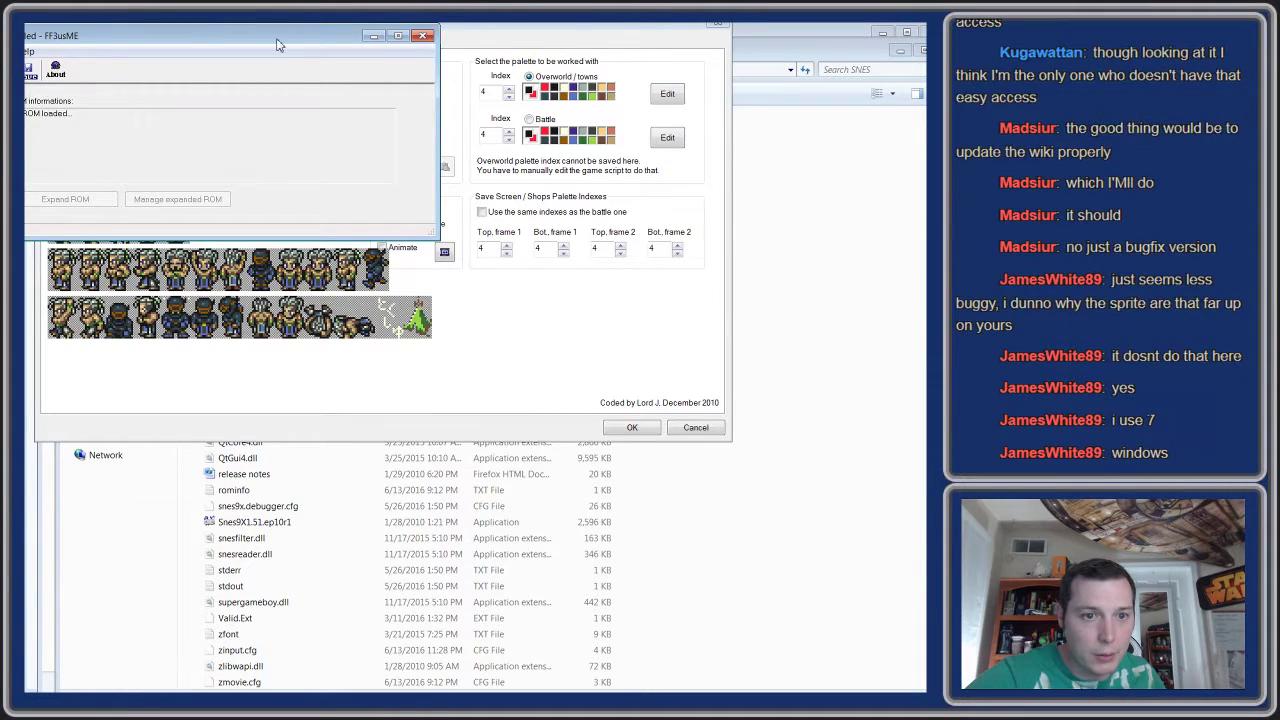
{"action": "left_click_drag", "start_coordinate": [282, 40], "coordinate": [599, 203]}
{"action": "left_click", "coordinate": [320, 233]}
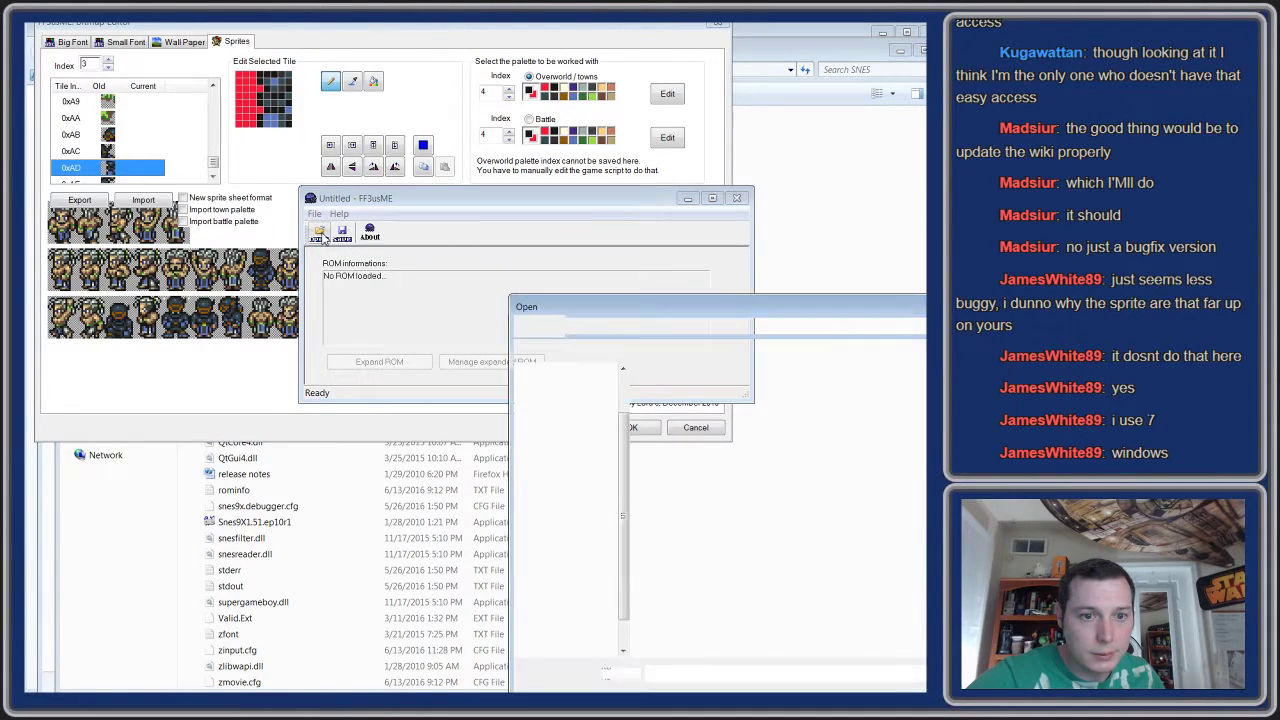
{"action": "left_click_drag", "start_coordinate": [725, 308], "coordinate": [451, 303]}
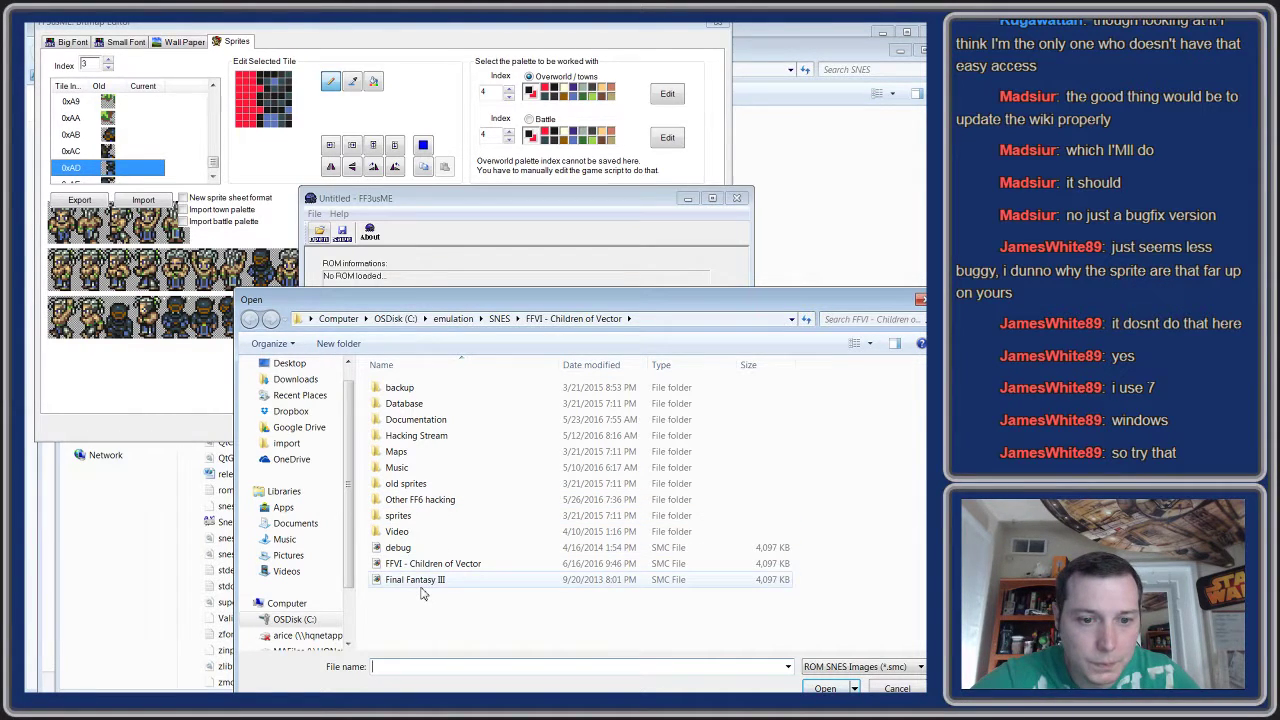
{"action": "double_click", "coordinate": [424, 498]}
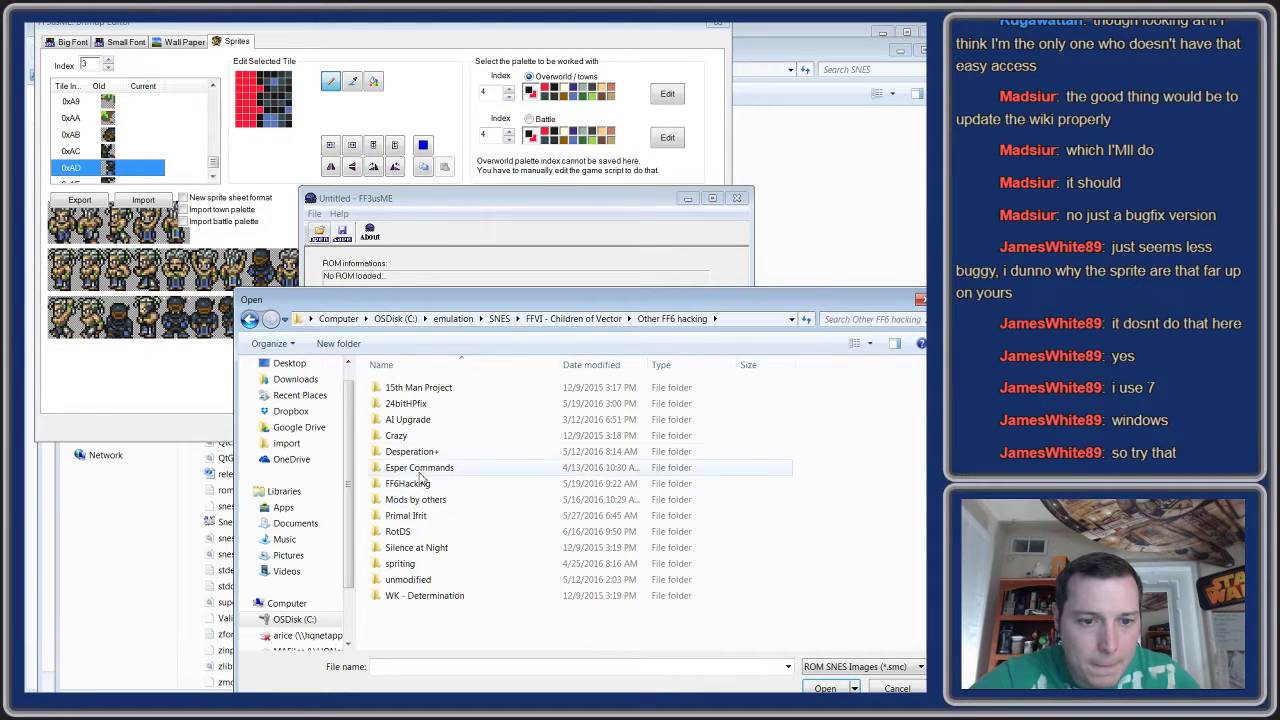
{"action": "left_click", "coordinate": [413, 535]}
{"action": "double_click", "coordinate": [413, 535]}
{"action": "double_click", "coordinate": [409, 408]}
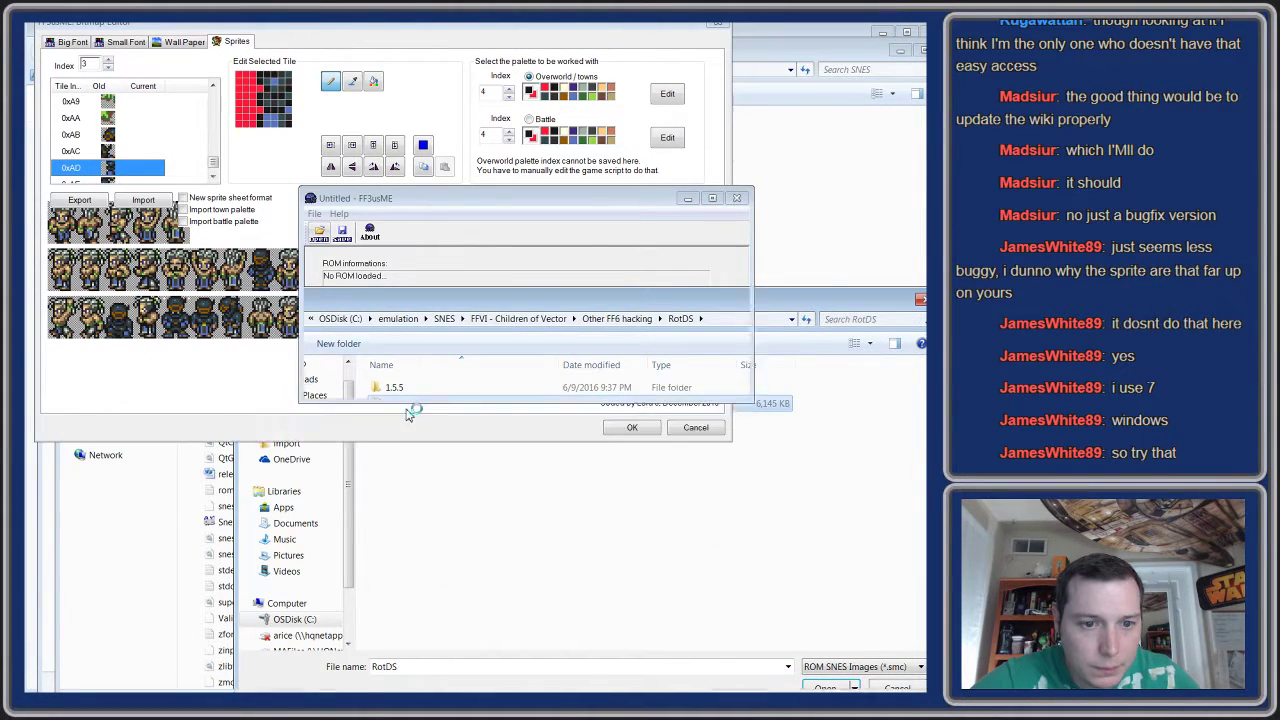
- Browse the RotDS sprites in the Bitmap Editor to index 5 and move the editor clear of the Children of Vector one
{"action": "left_click", "coordinate": [556, 232]}
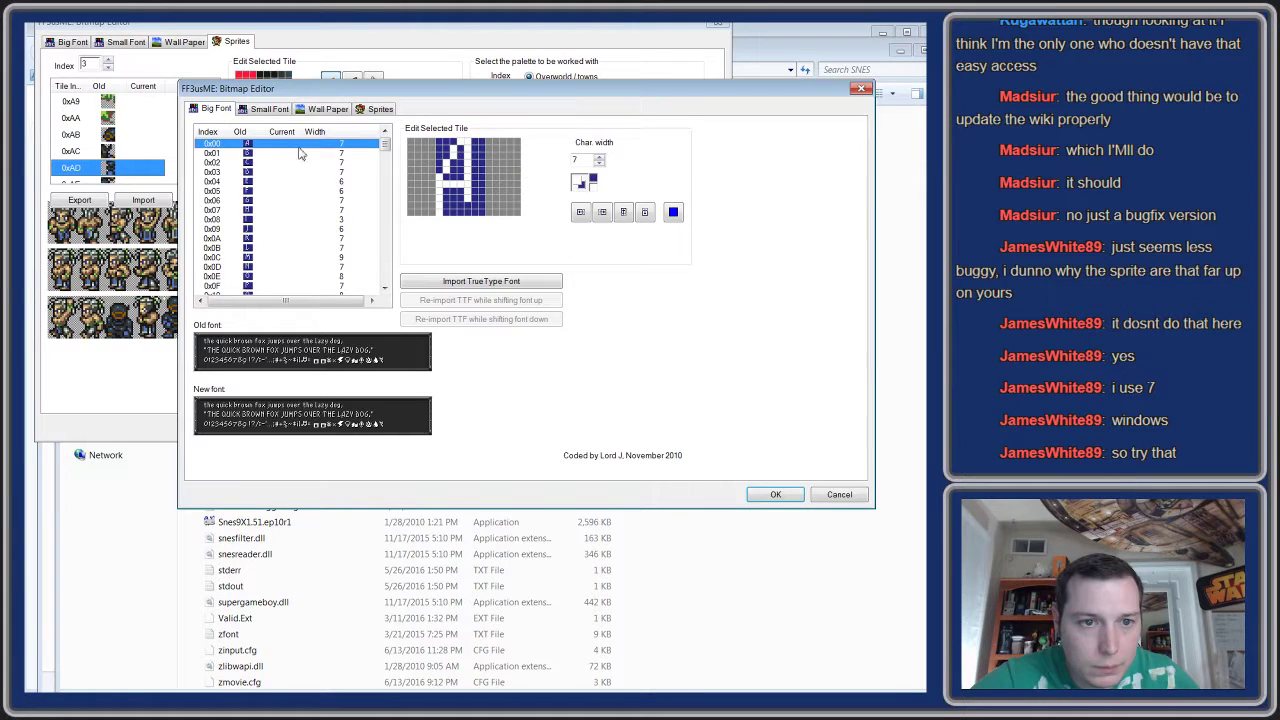
{"action": "left_click", "coordinate": [374, 110]}
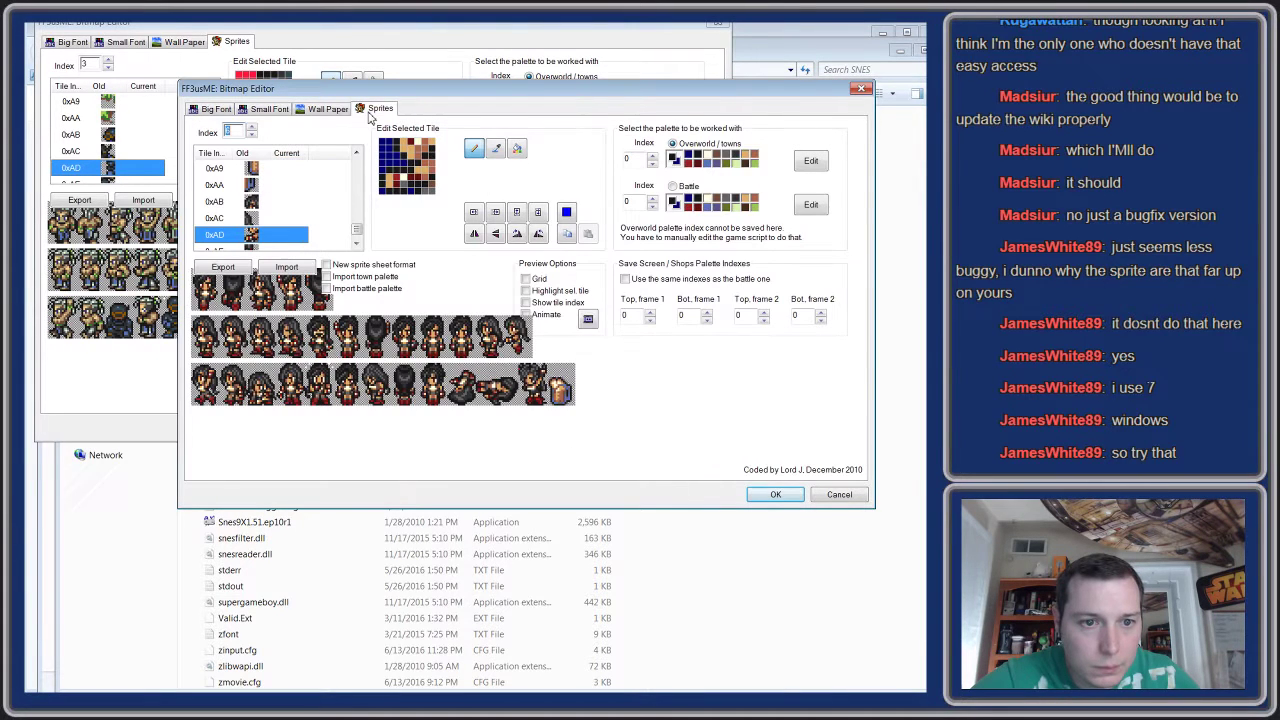
{"action": "left_click", "coordinate": [254, 137]}
{"action": "left_click_drag", "start_coordinate": [369, 91], "coordinate": [451, 321]}
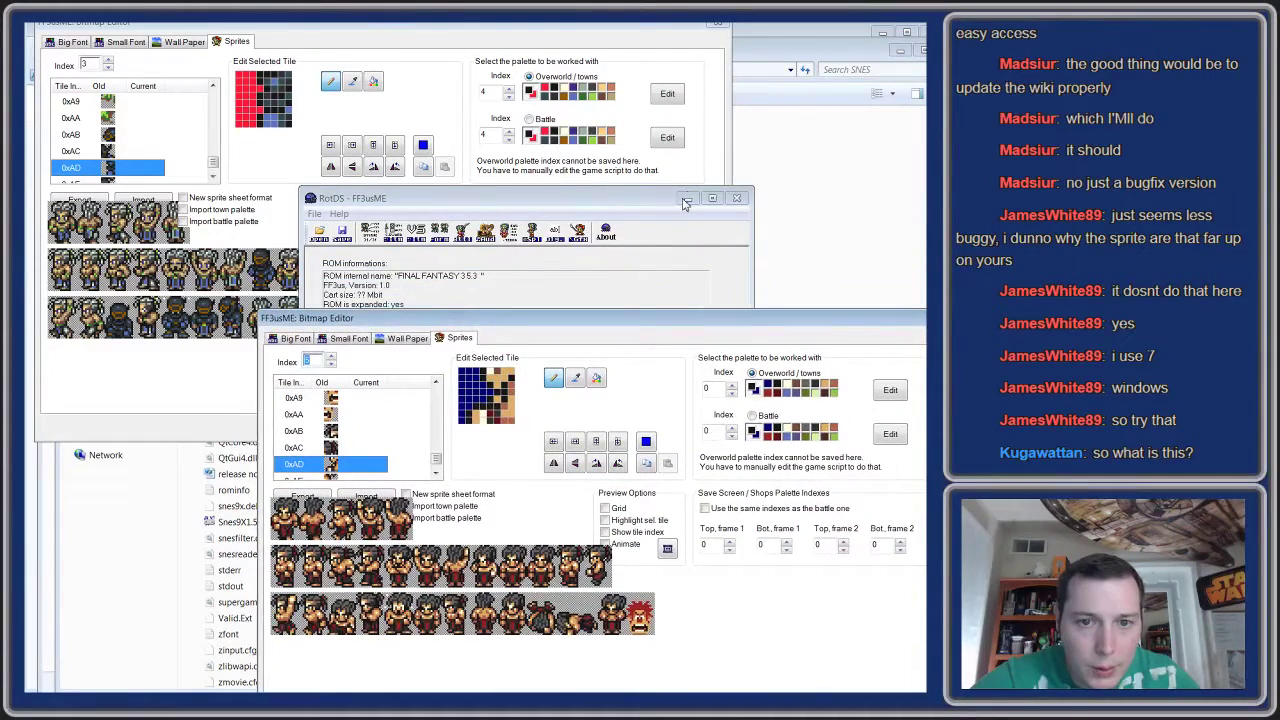
- Place the Children of Vector Bitmap Editor above the RotDS one and compare their sprite layouts and preview options
{"action": "left_click", "coordinate": [430, 38]}
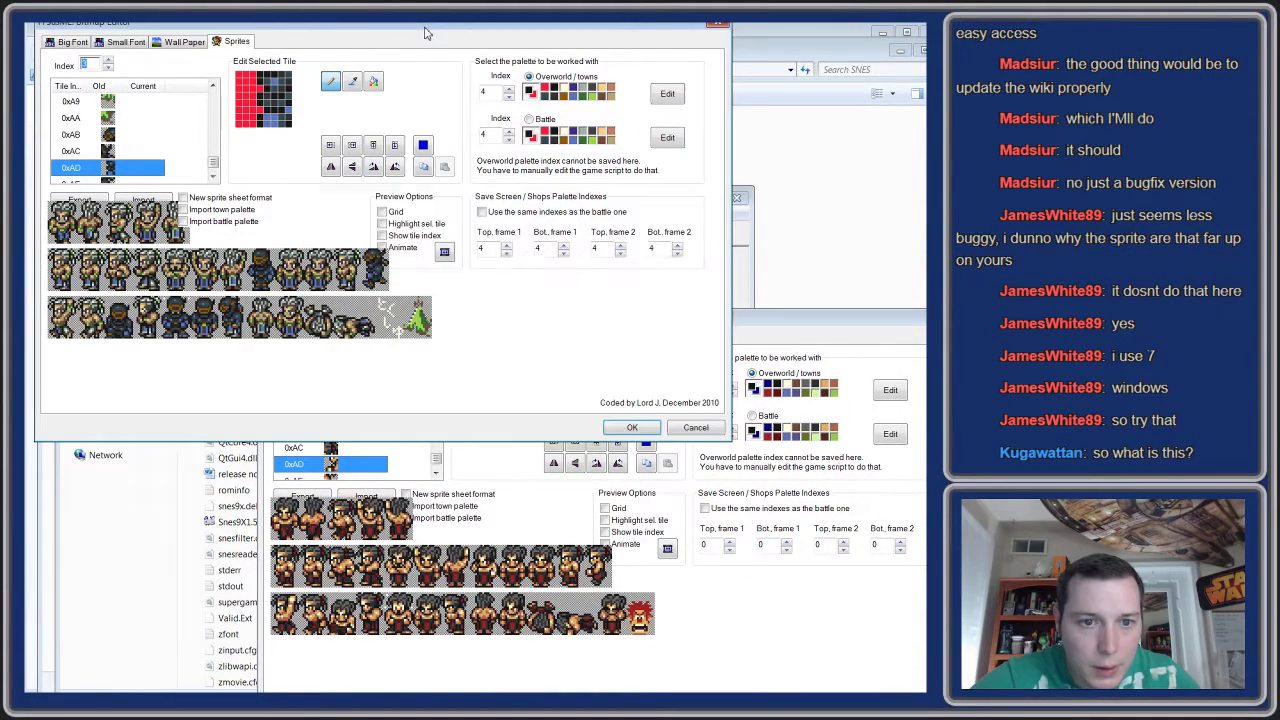
{"action": "left_click_drag", "start_coordinate": [396, 25], "coordinate": [605, 72]}
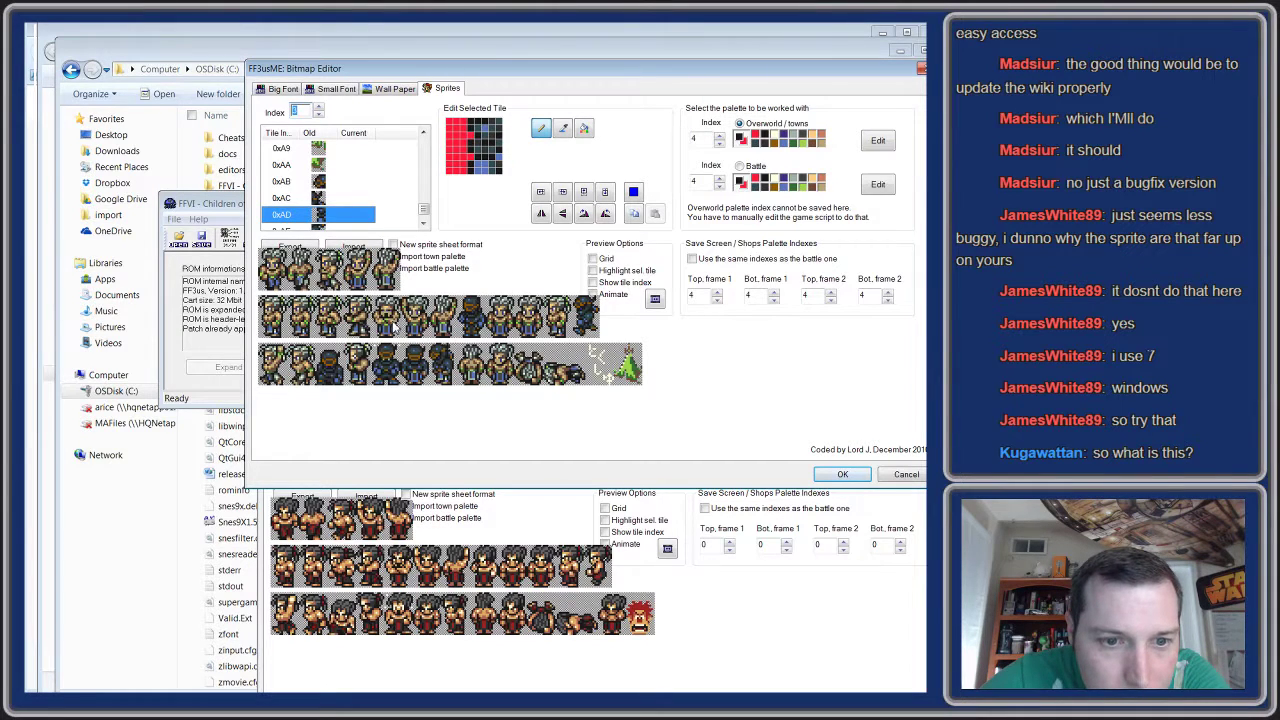
{"action": "left_click", "coordinate": [668, 556]}
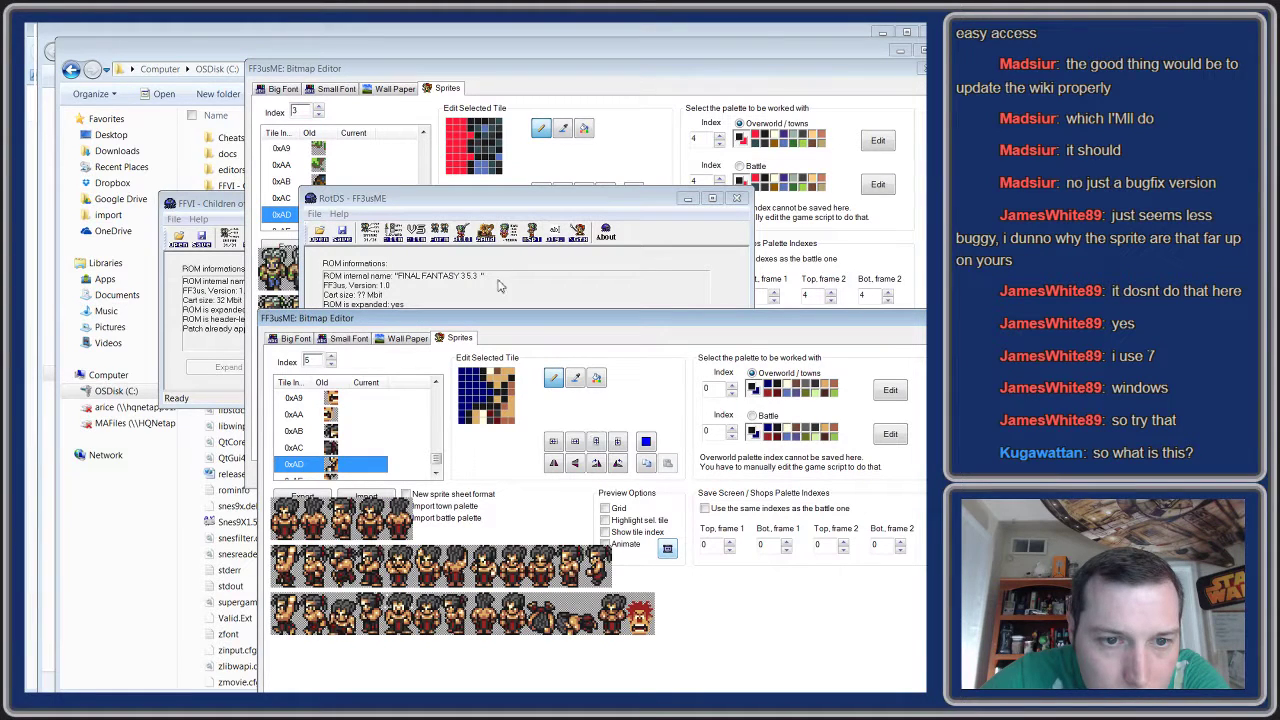
{"action": "left_click", "coordinate": [386, 82]}
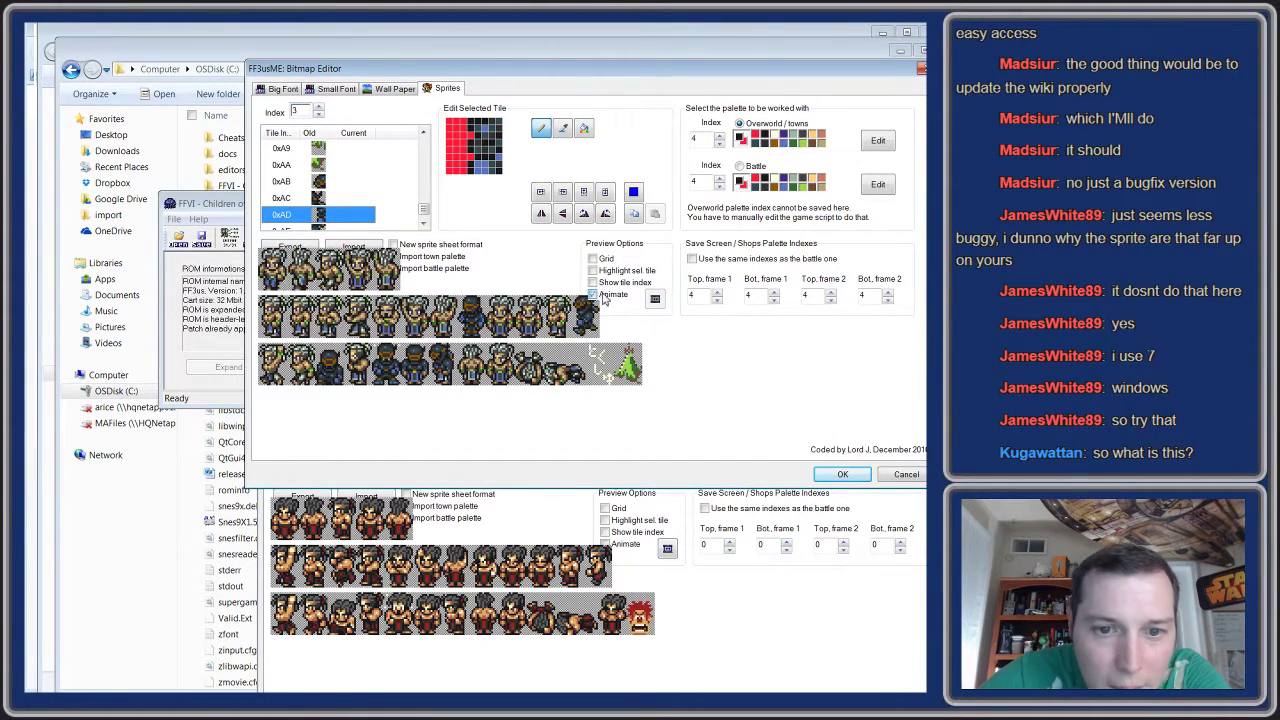
{"action": "left_click", "coordinate": [655, 300]}
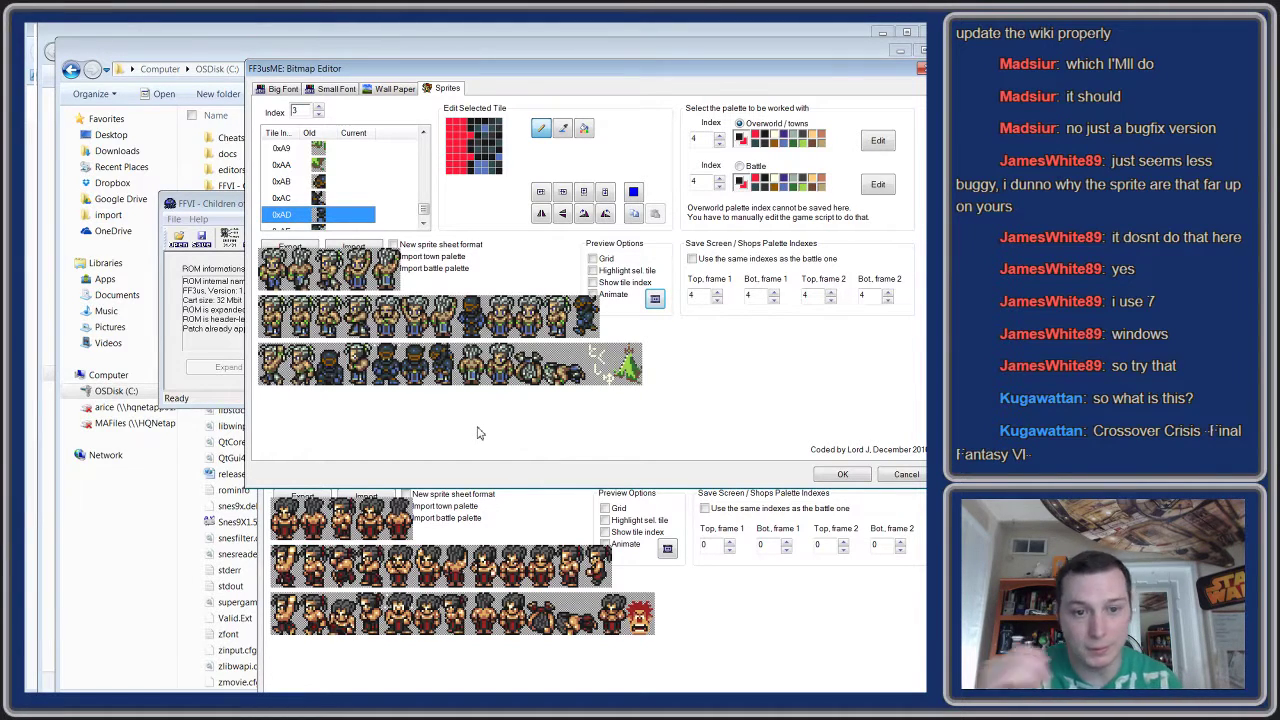
- Show the Children of Vector sprite sheet at index 0 with the Battle palette selected
{"action": "left_click", "coordinate": [318, 115]}
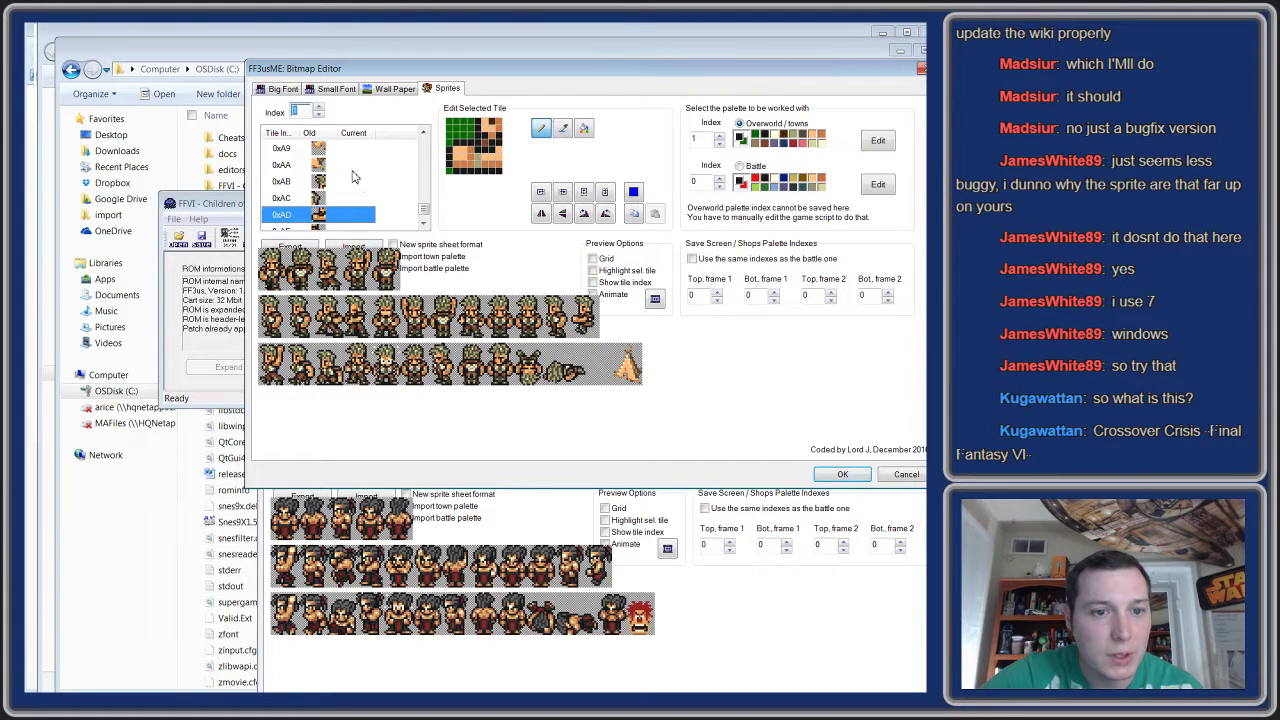
{"action": "left_click", "coordinate": [319, 115]}
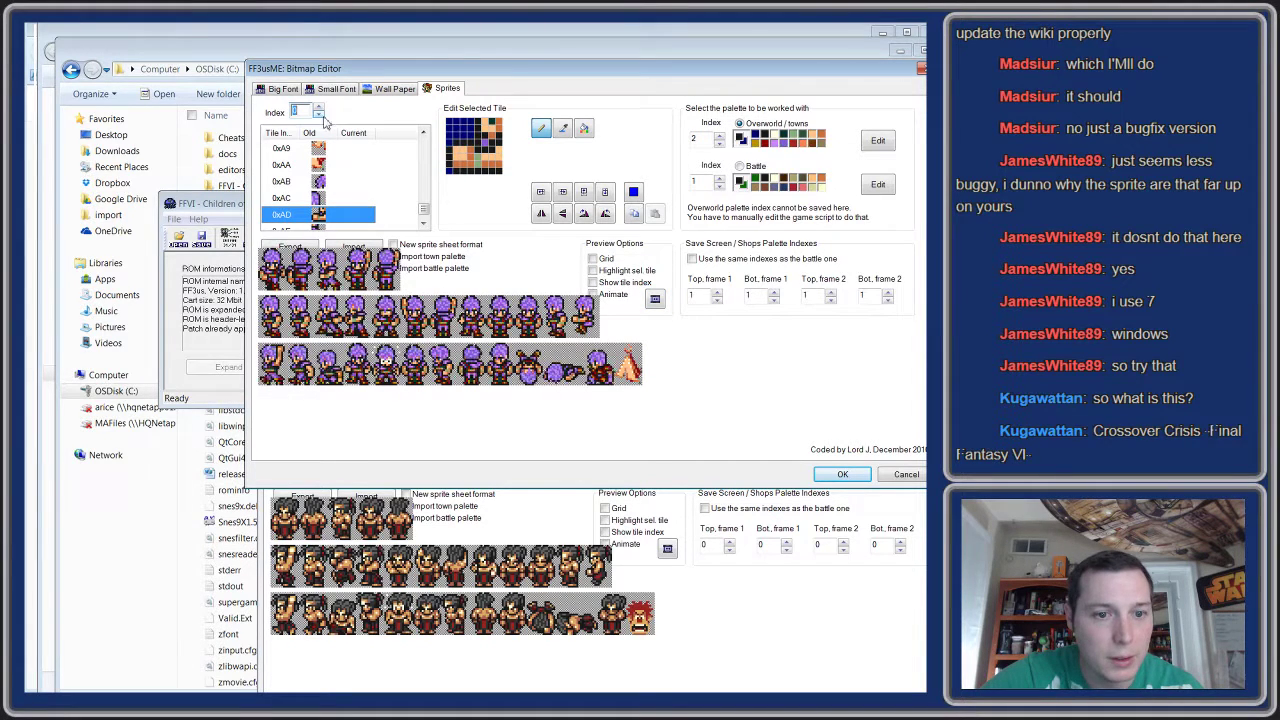
{"action": "left_click", "coordinate": [739, 166]}
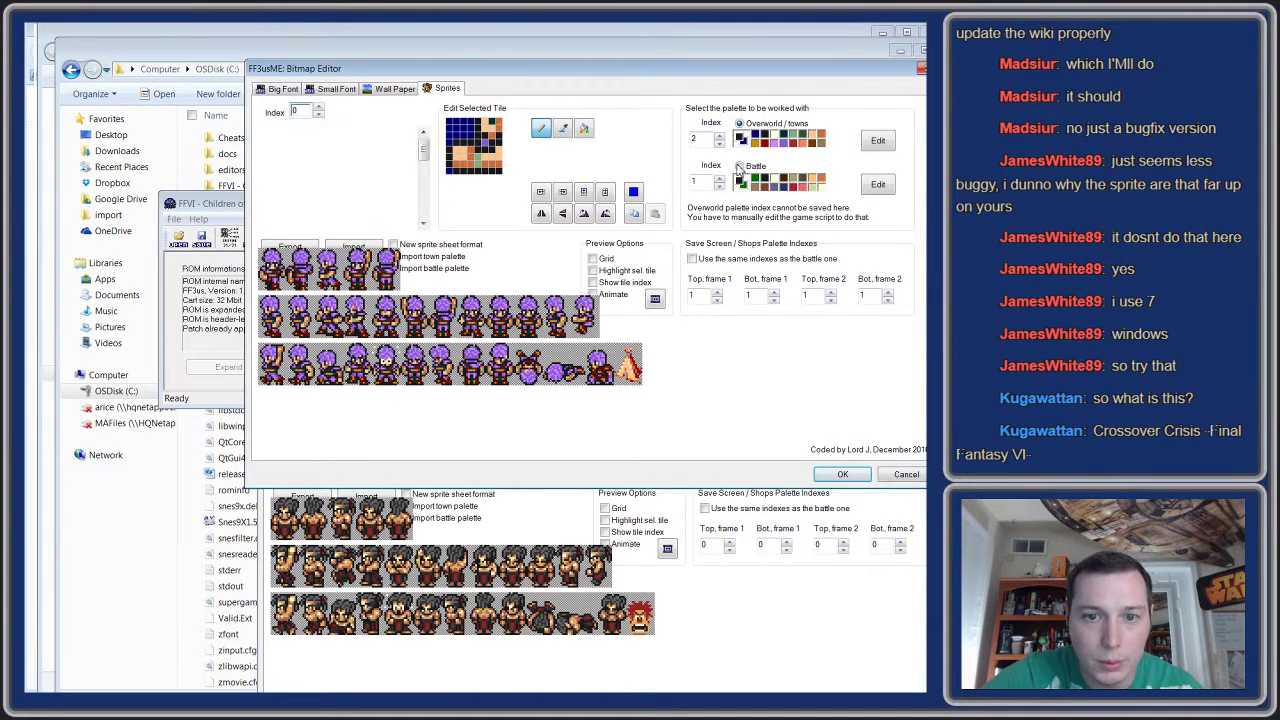
{"action": "left_click", "coordinate": [318, 108]}
{"action": "left_click", "coordinate": [318, 109]}
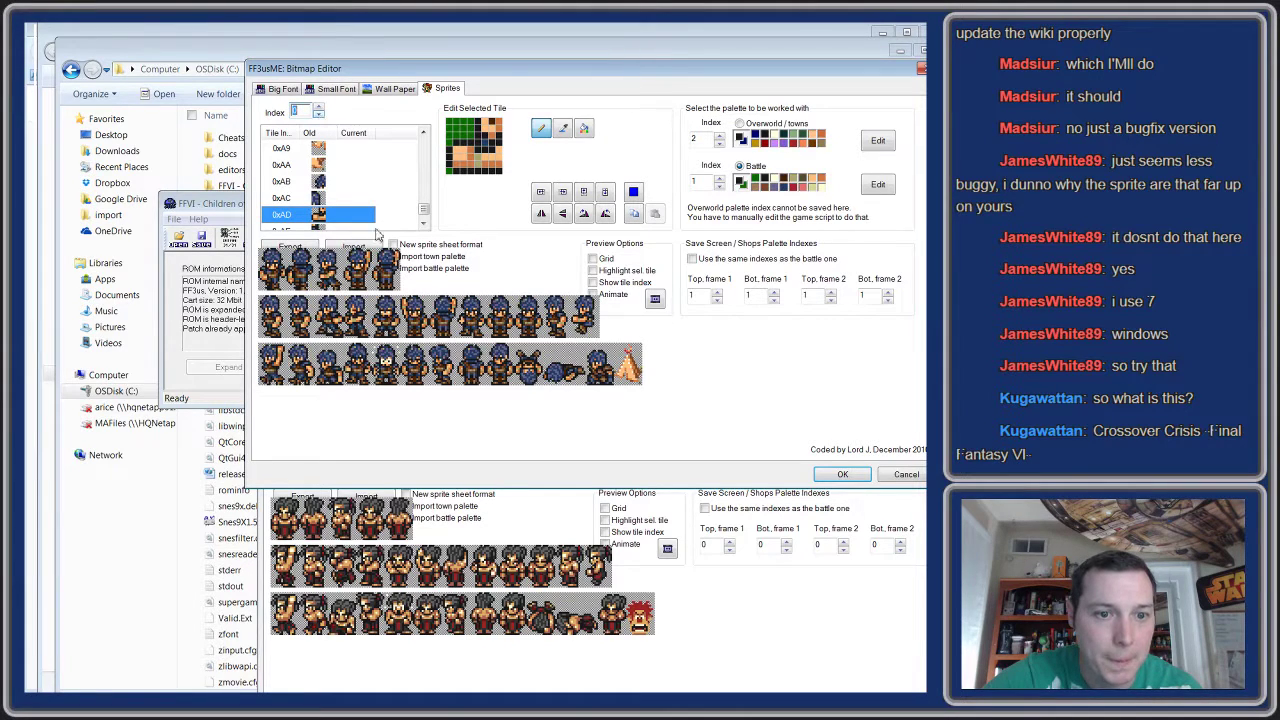
- Try the Animate preview and the option beside it on the index 0 sprite sheet, leaving Animate enabled
{"action": "left_click", "coordinate": [605, 293]}
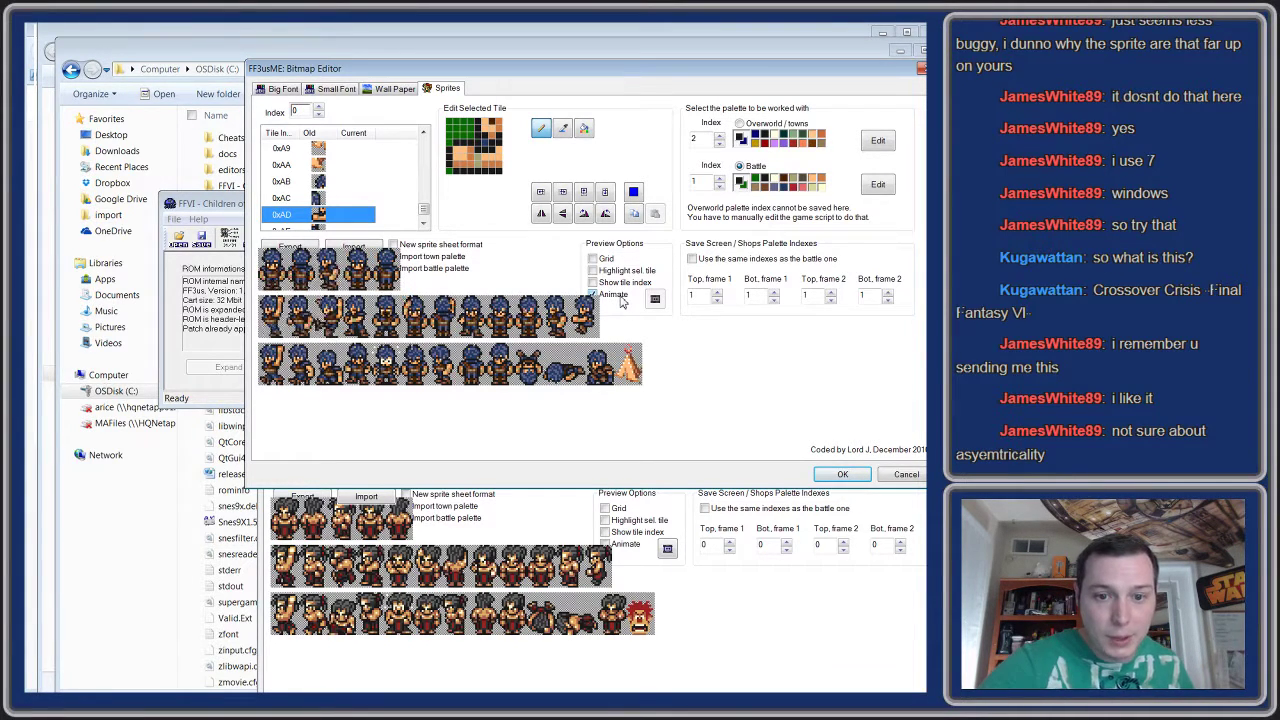
{"action": "left_click", "coordinate": [618, 298]}
{"action": "left_click", "coordinate": [618, 298]}
{"action": "left_click", "coordinate": [618, 298]}
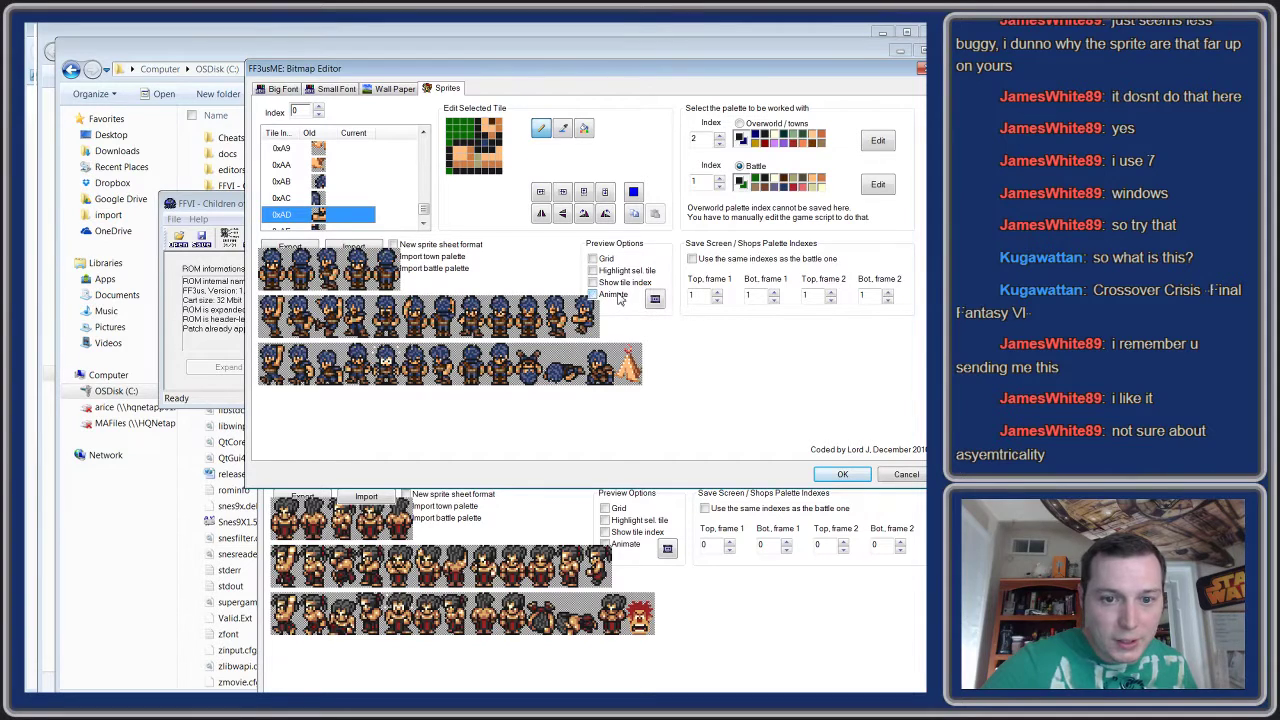
{"action": "left_click", "coordinate": [655, 300]}
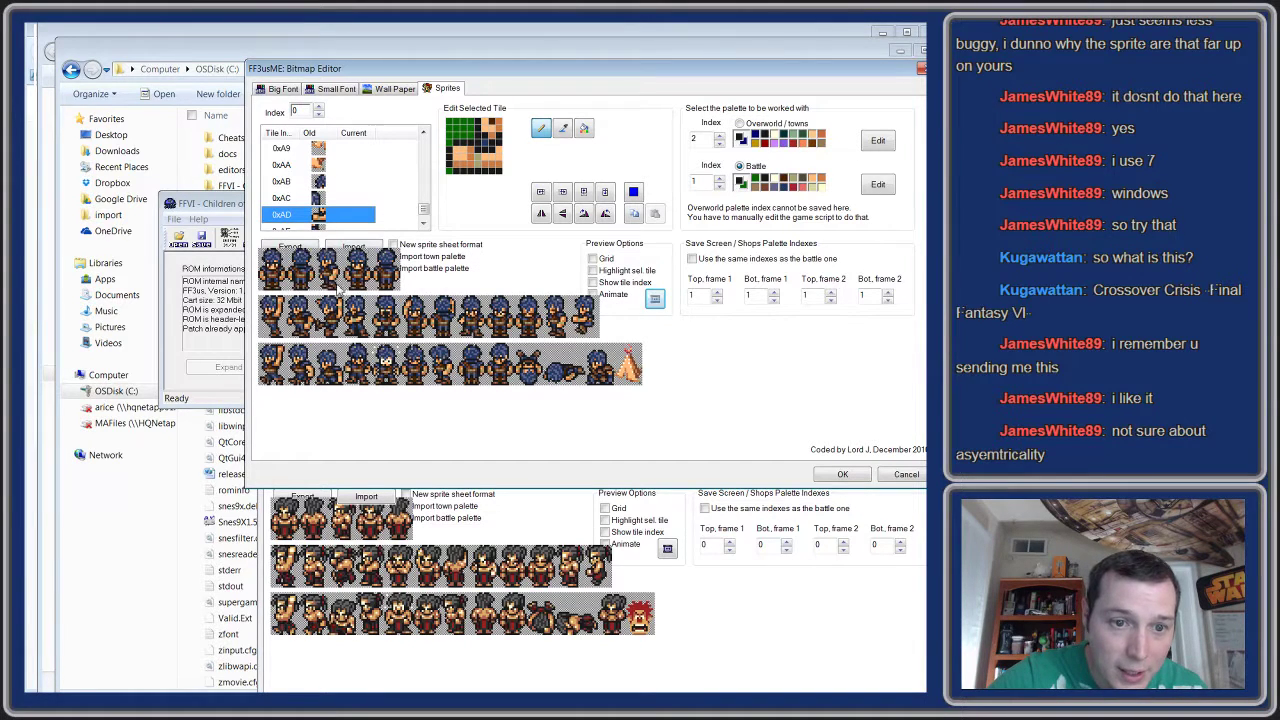
{"action": "left_click", "coordinate": [614, 296]}
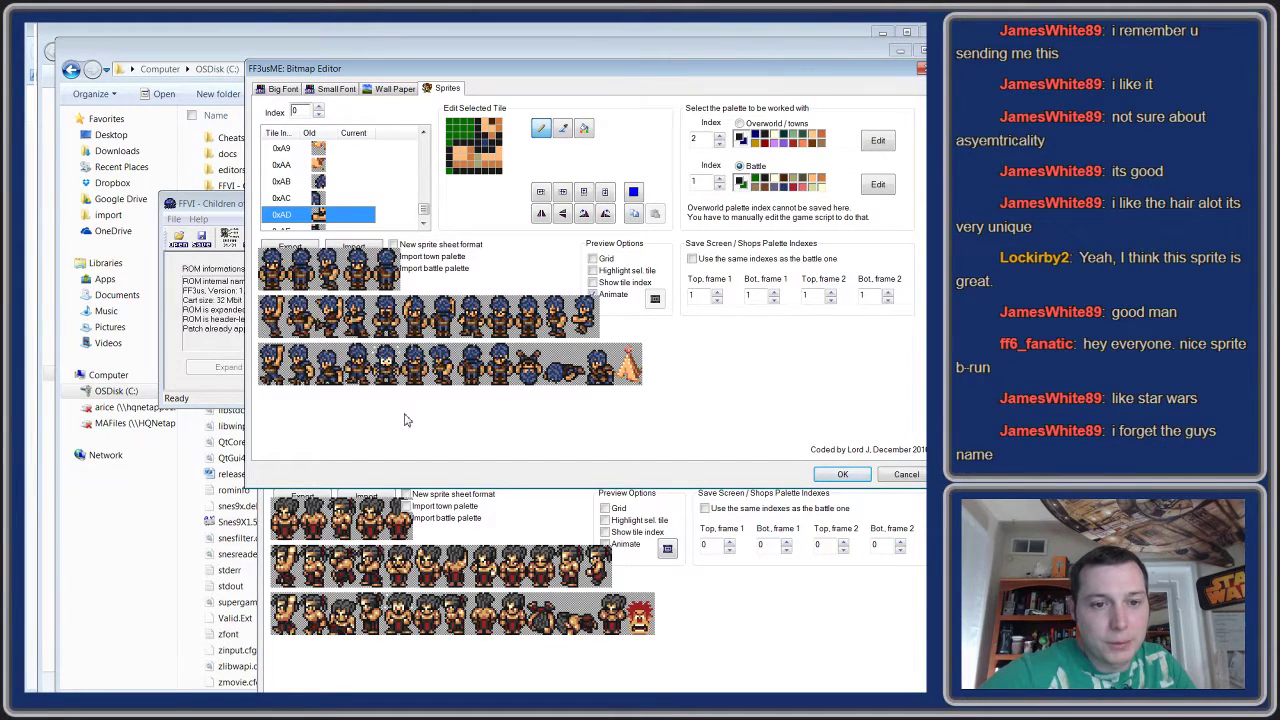
- Compare the Children of Vector sprite sheets at indexes 0, 1 and 2 in the Battle palette, finishing on index 2
{"action": "left_click", "coordinate": [318, 109]}
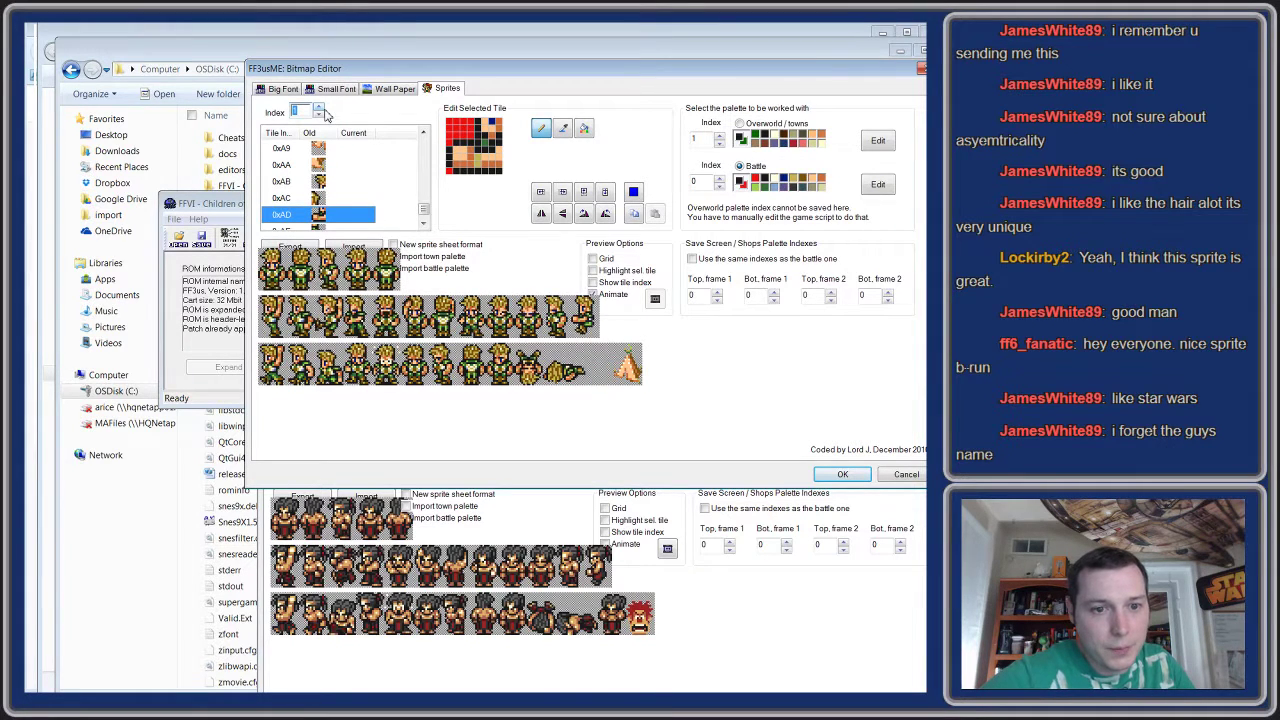
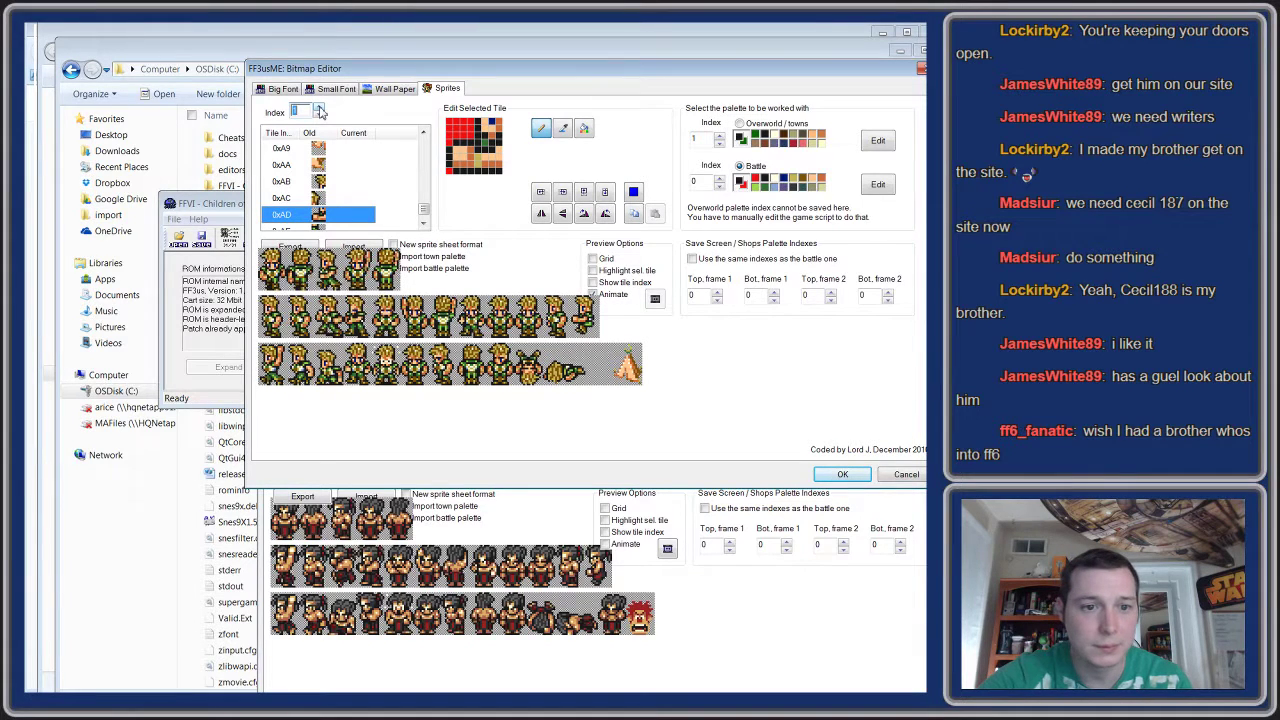
{"action": "left_click", "coordinate": [320, 110]}
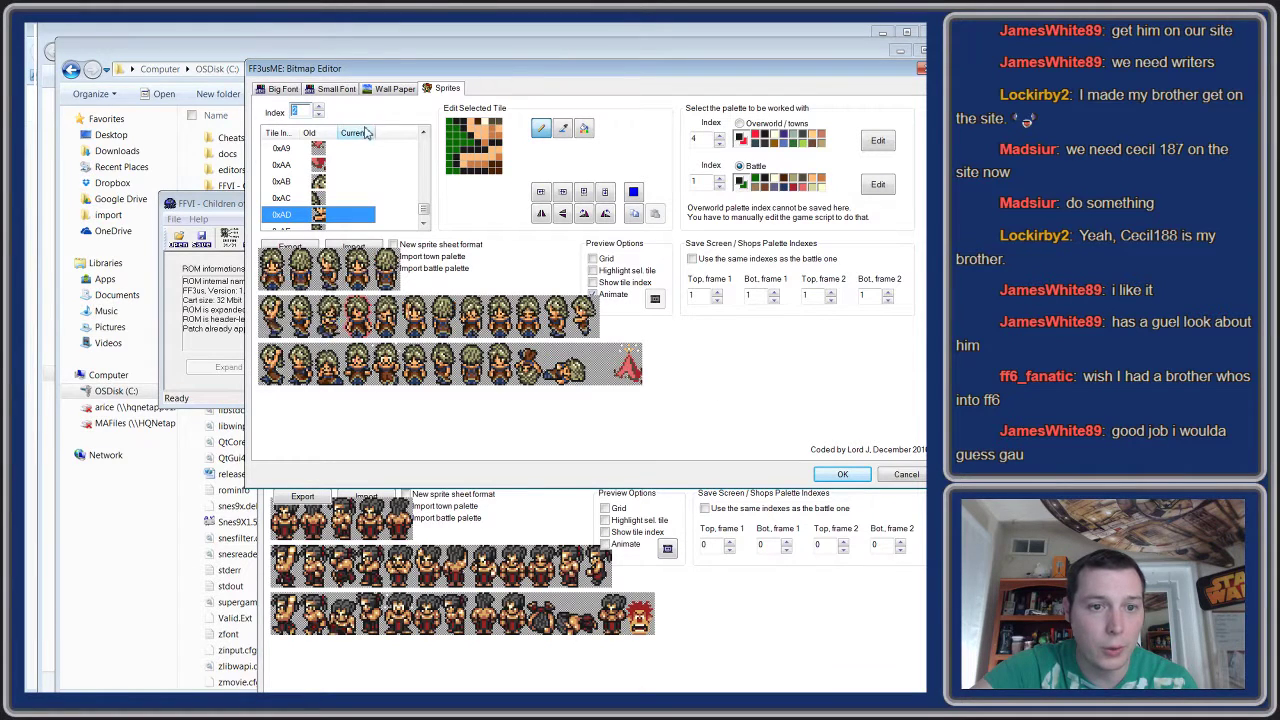
{"action": "left_click", "coordinate": [318, 116]}
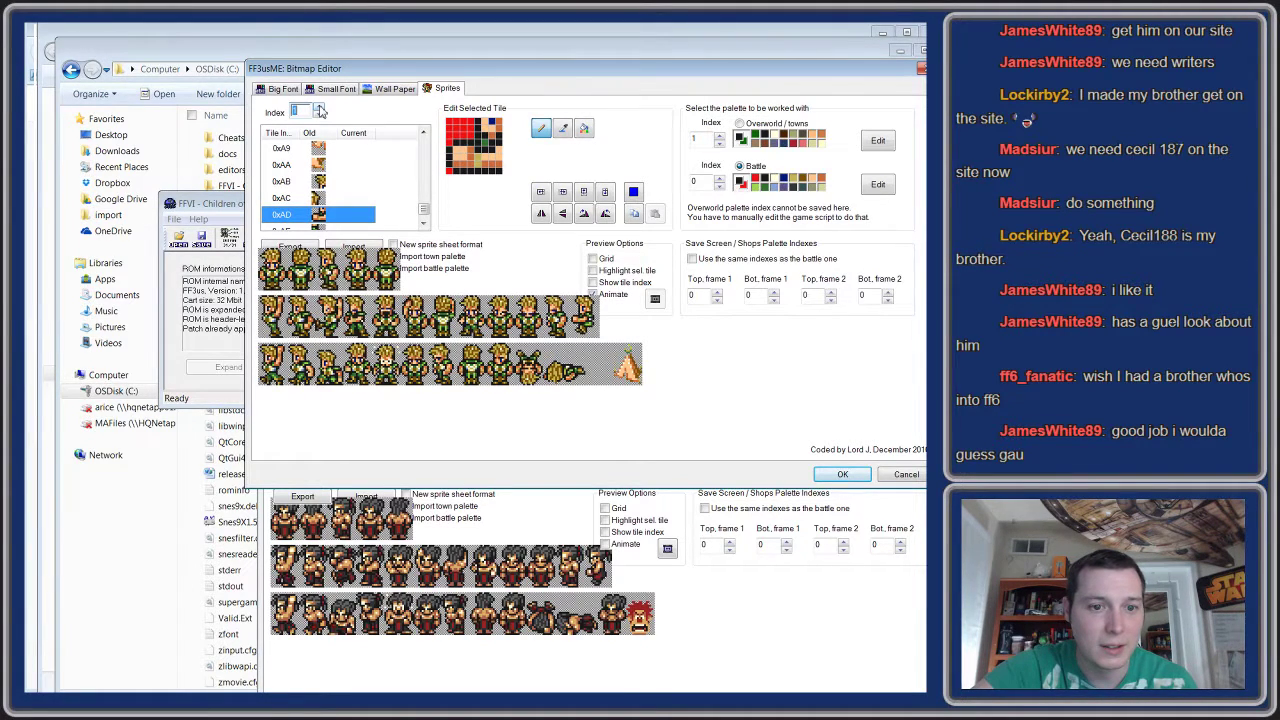
{"action": "left_click", "coordinate": [319, 108]}
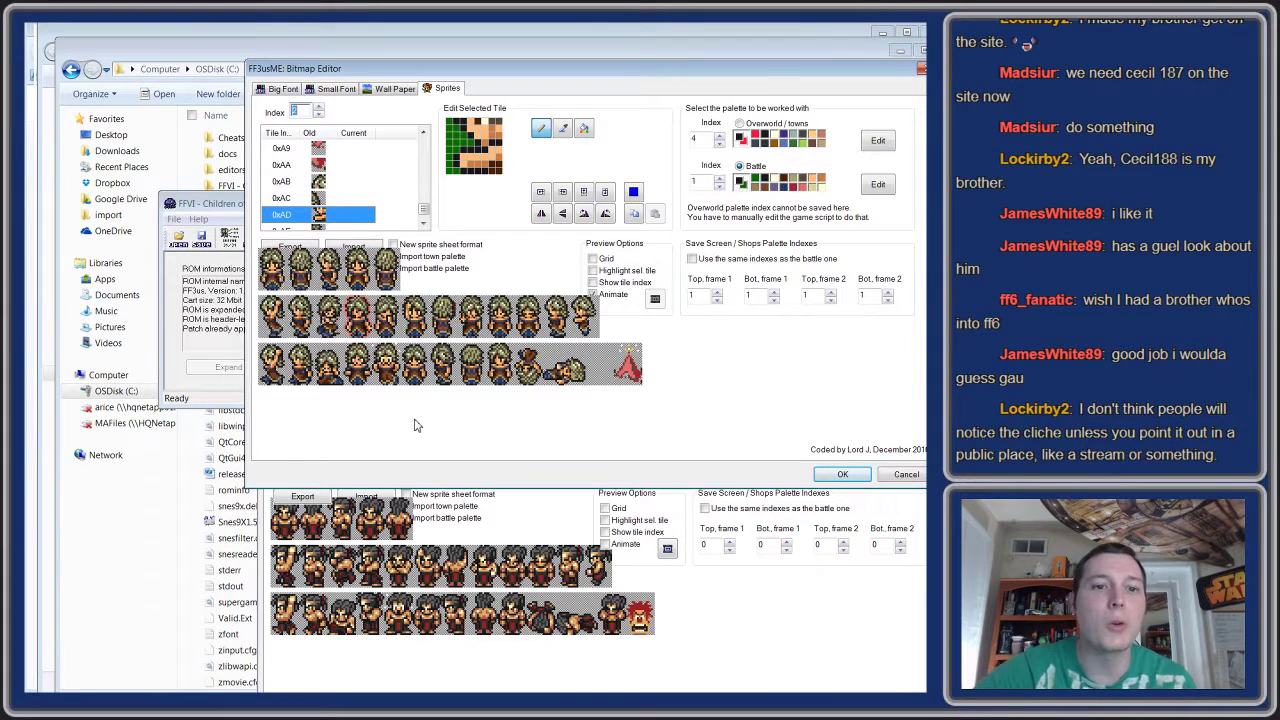
{"action": "left_click", "coordinate": [318, 114]}
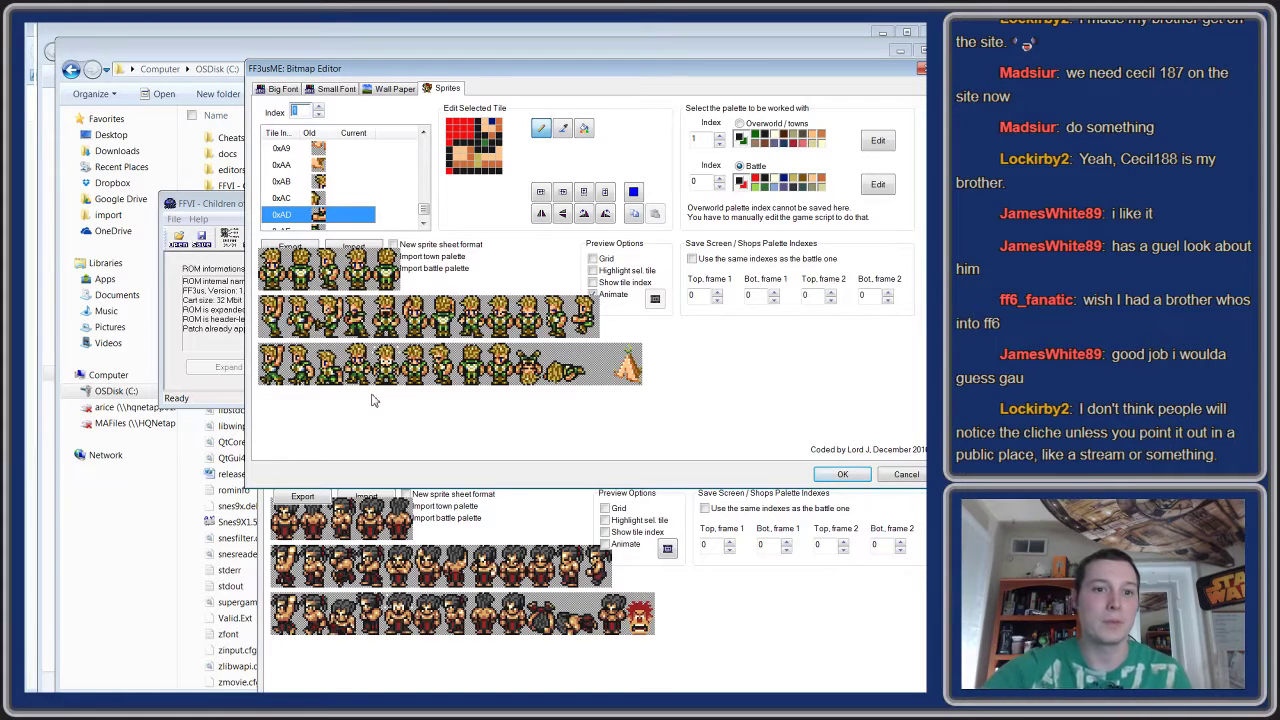
{"action": "left_click", "coordinate": [318, 108]}
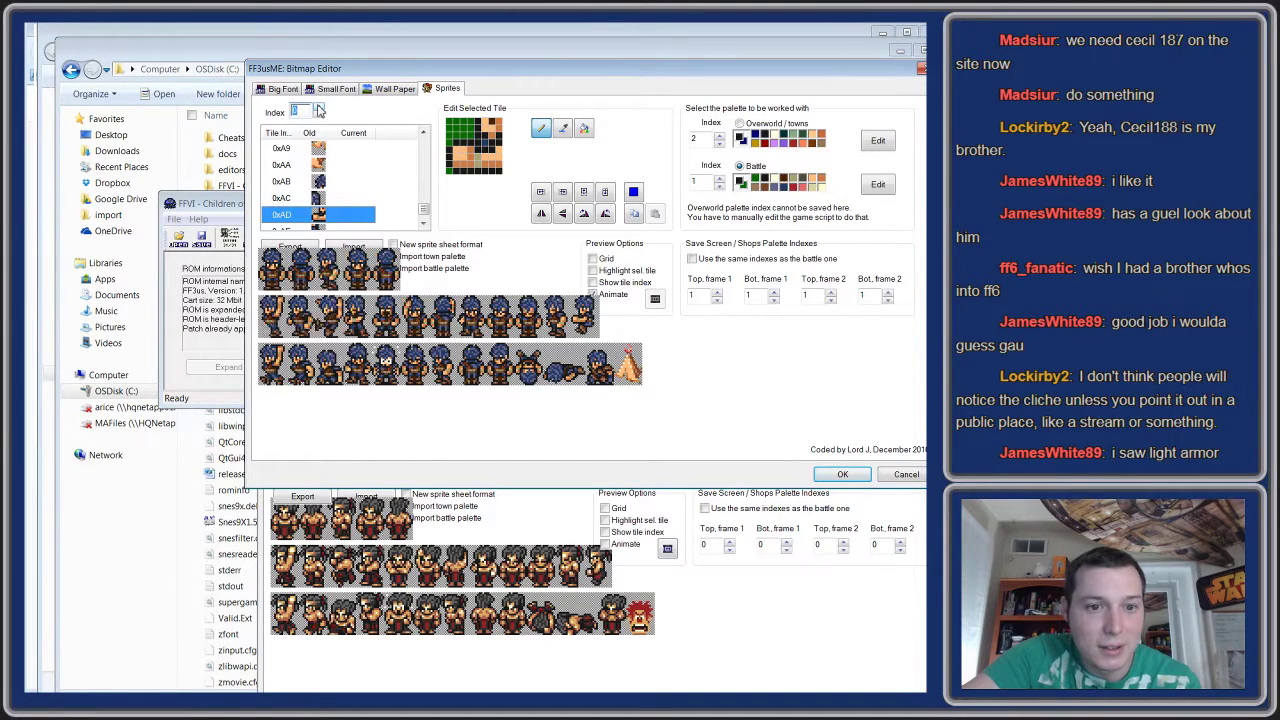
{"action": "left_click", "coordinate": [319, 110]}
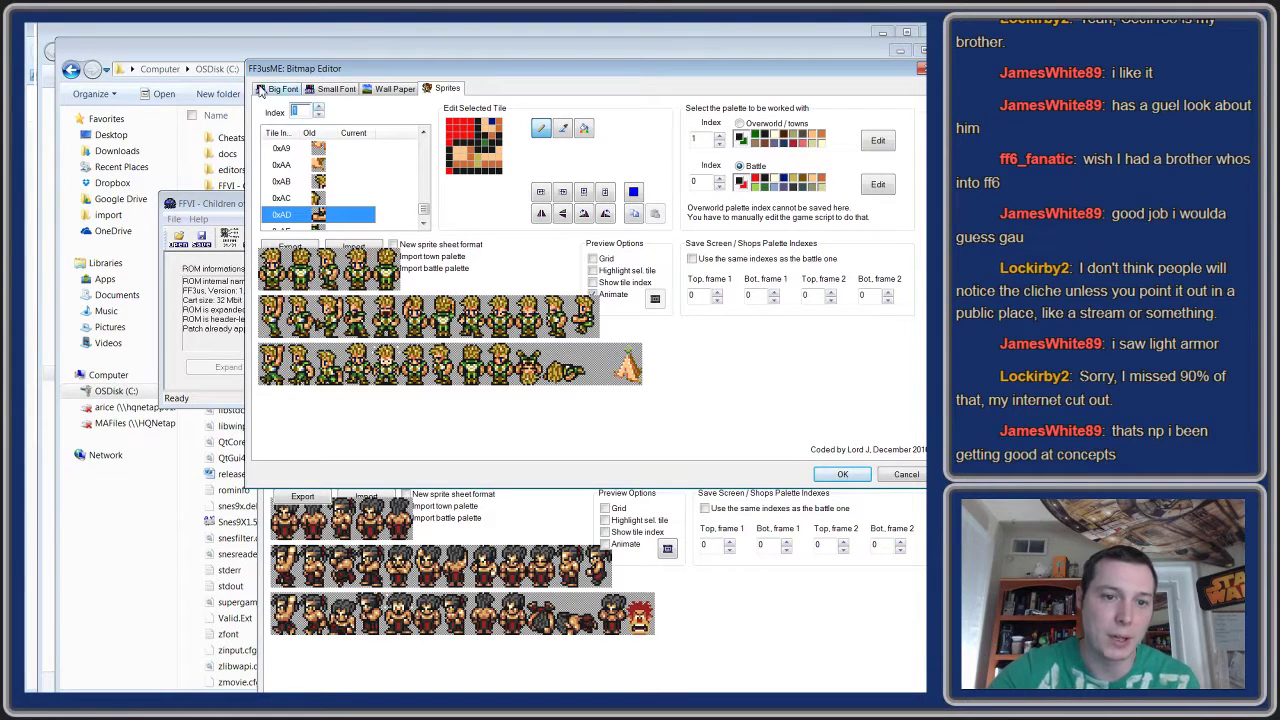
{"action": "left_click", "coordinate": [318, 107]}
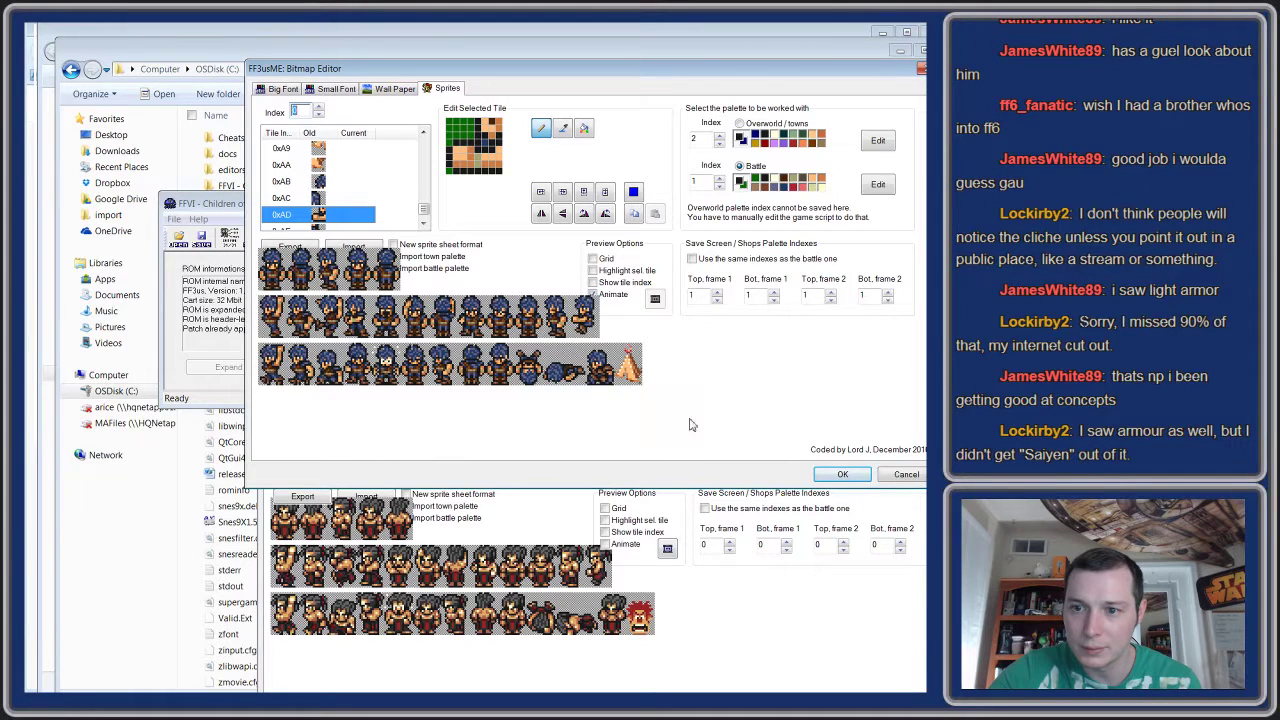
{"action": "left_click", "coordinate": [319, 114]}
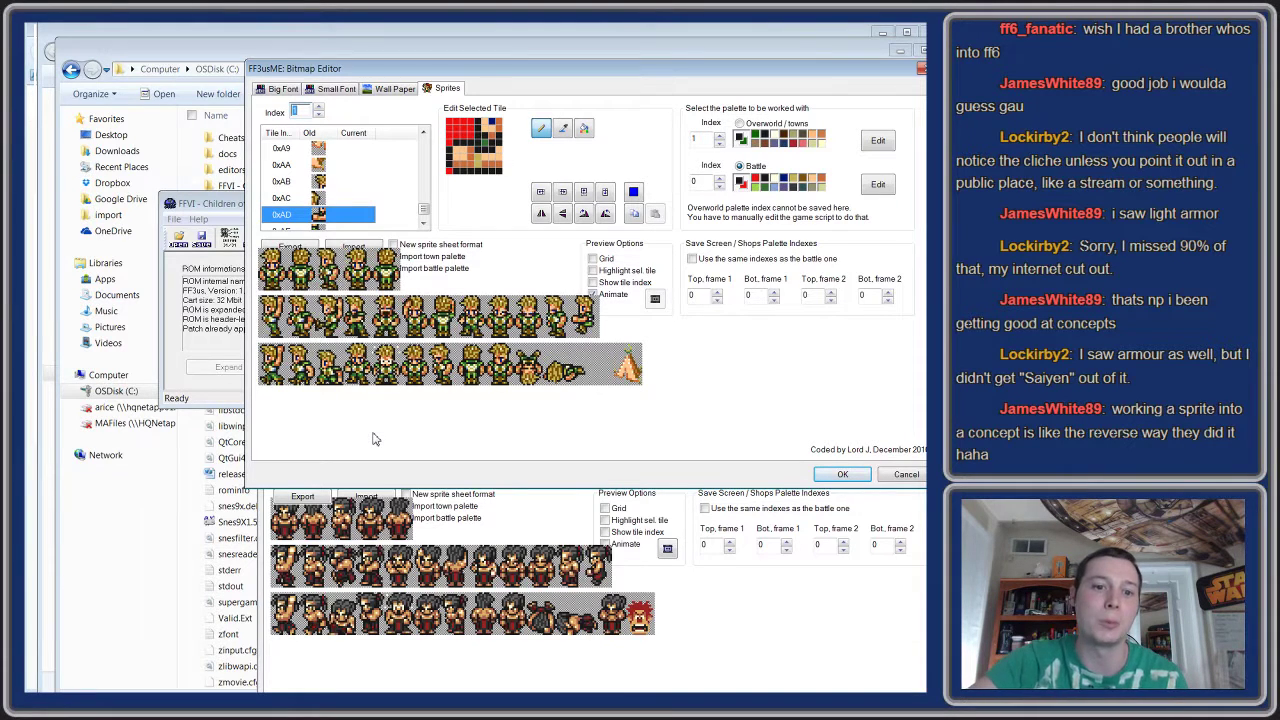
{"action": "left_click", "coordinate": [319, 109]}
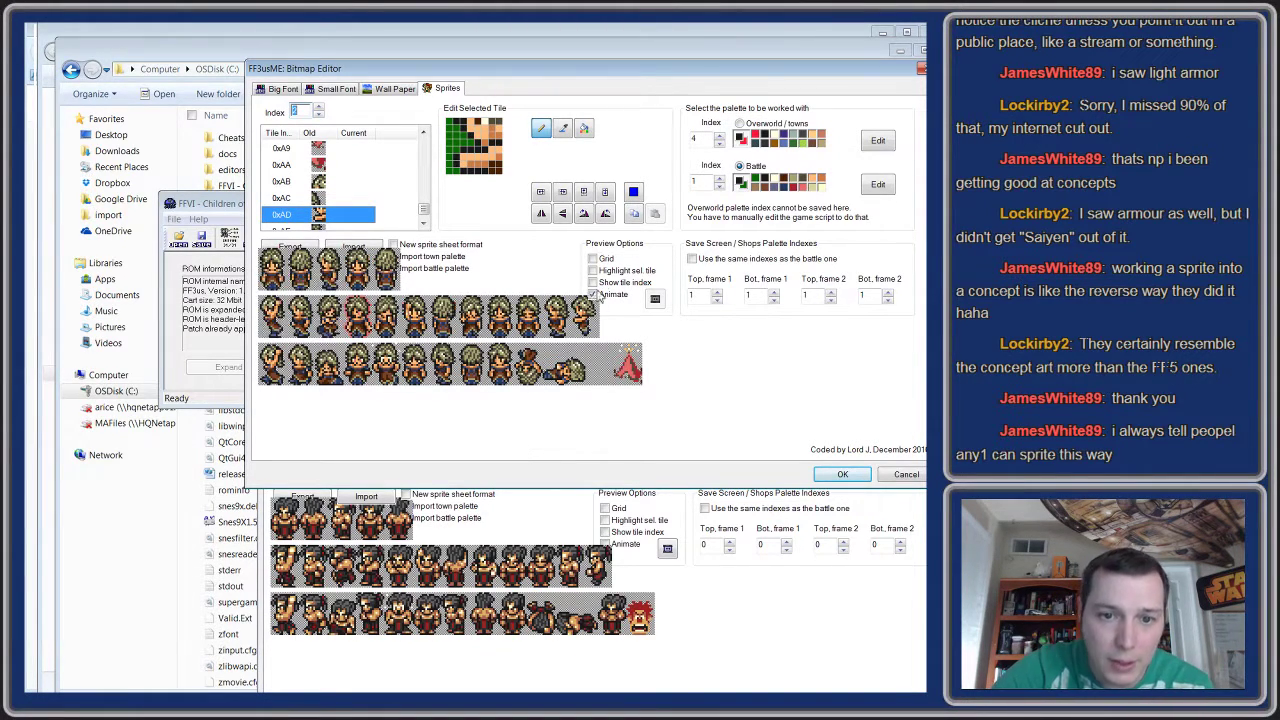
- Inspect tiles 0x13 and 0x14 of the Children of Vector index 2 sprite sheet with Show tile index enabled, and turn the index display off
{"action": "left_click", "coordinate": [655, 298]}
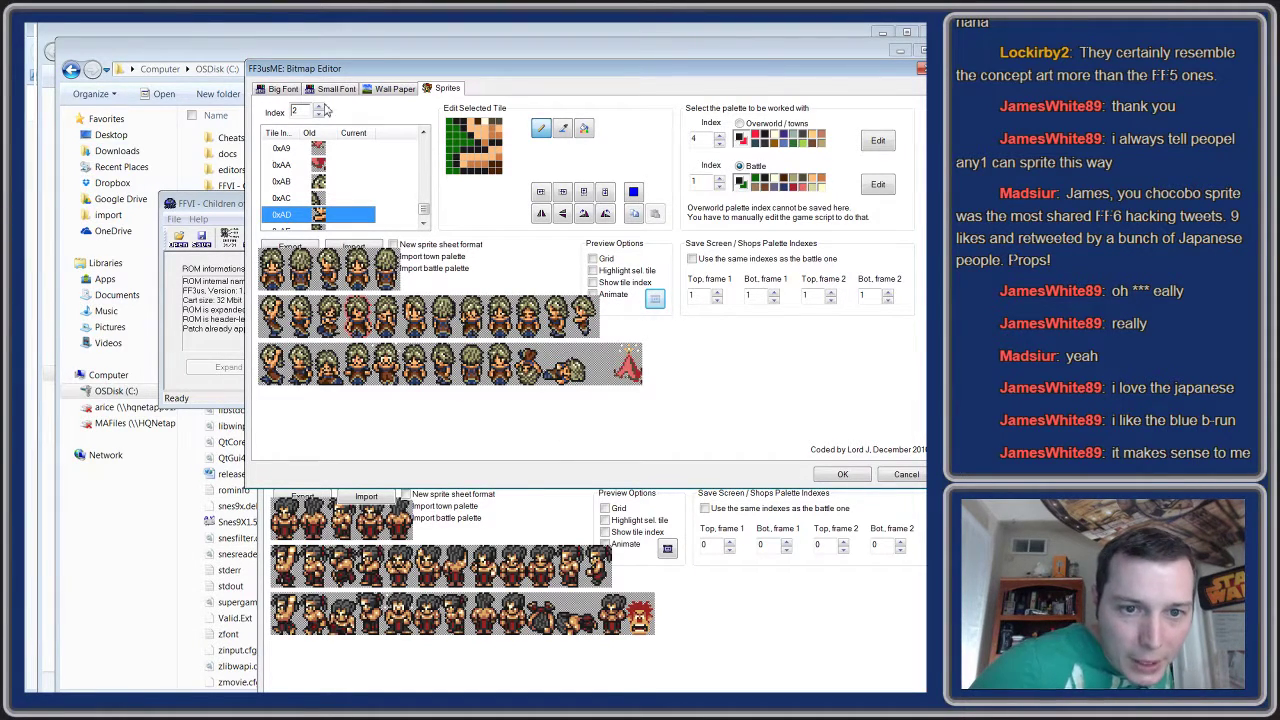
{"action": "left_click", "coordinate": [592, 282]}
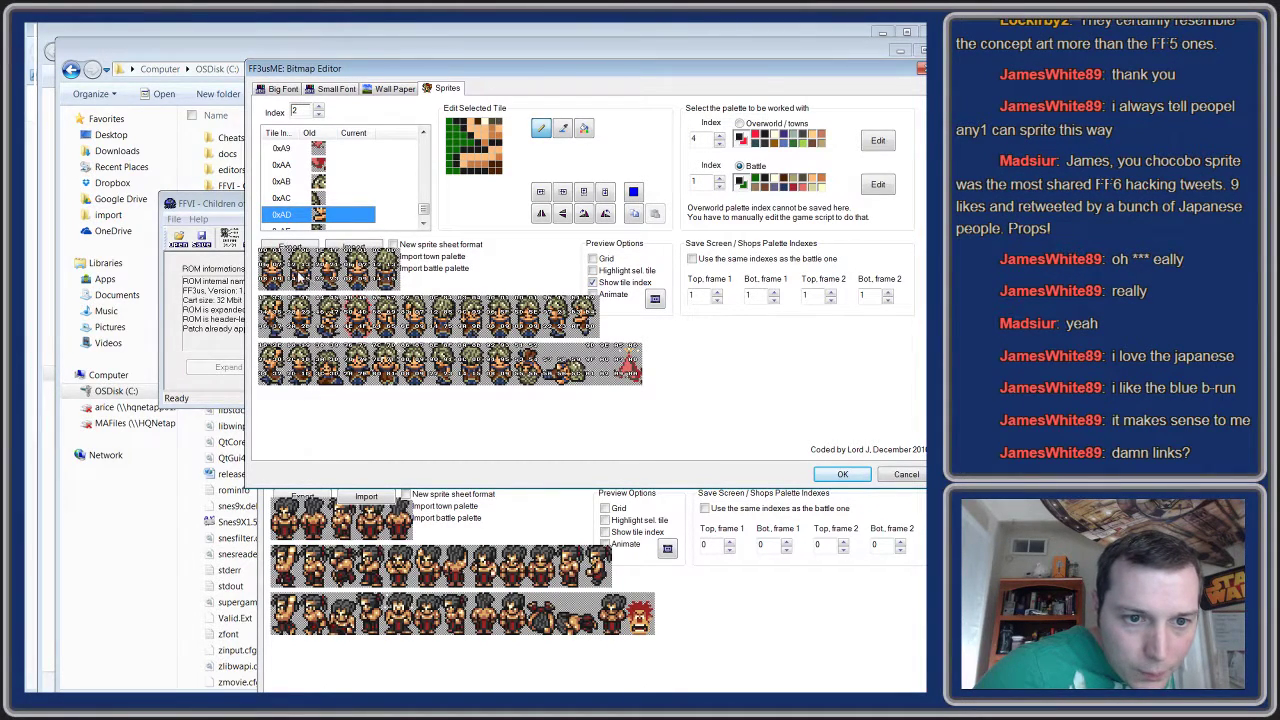
{"action": "left_click", "coordinate": [424, 223]}
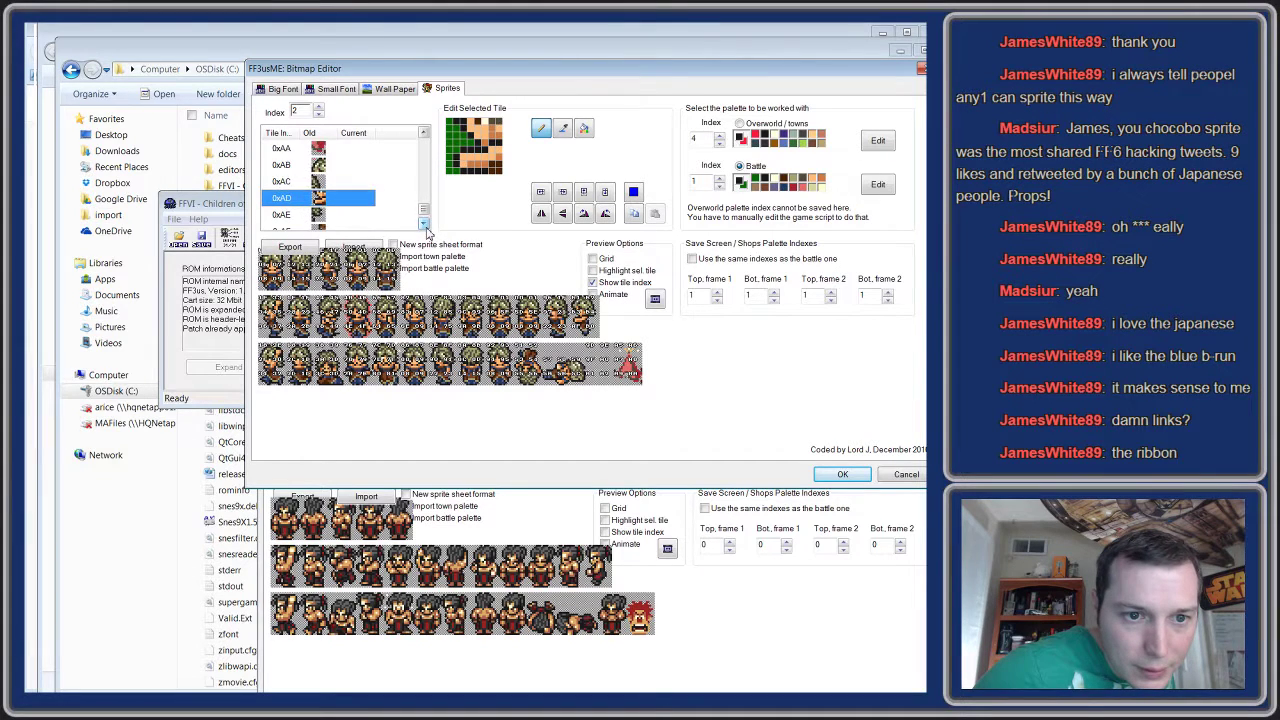
{"action": "left_click", "coordinate": [424, 223]}
{"action": "left_click", "coordinate": [424, 223]}
{"action": "left_click", "coordinate": [424, 223]}
{"action": "left_click_drag", "start_coordinate": [424, 211], "coordinate": [426, 148]}
{"action": "left_click", "coordinate": [334, 180]}
{"action": "left_click", "coordinate": [324, 167]}
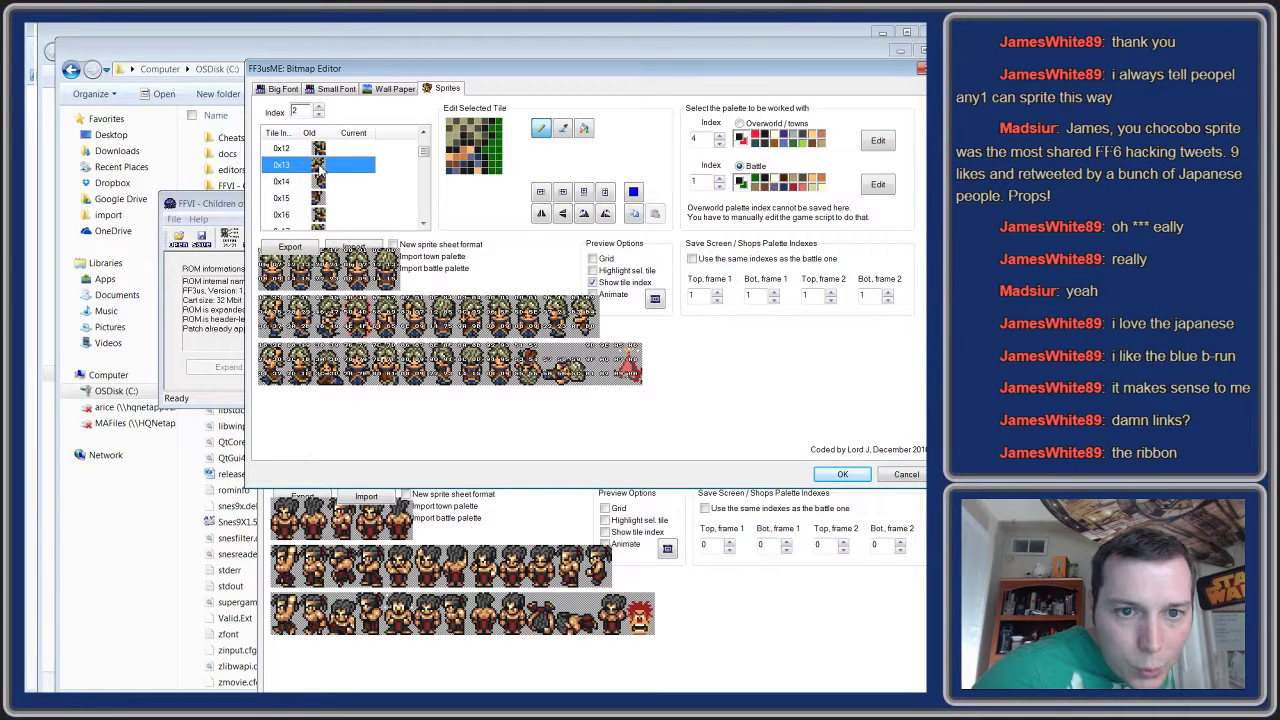
{"action": "left_click", "coordinate": [326, 186]}
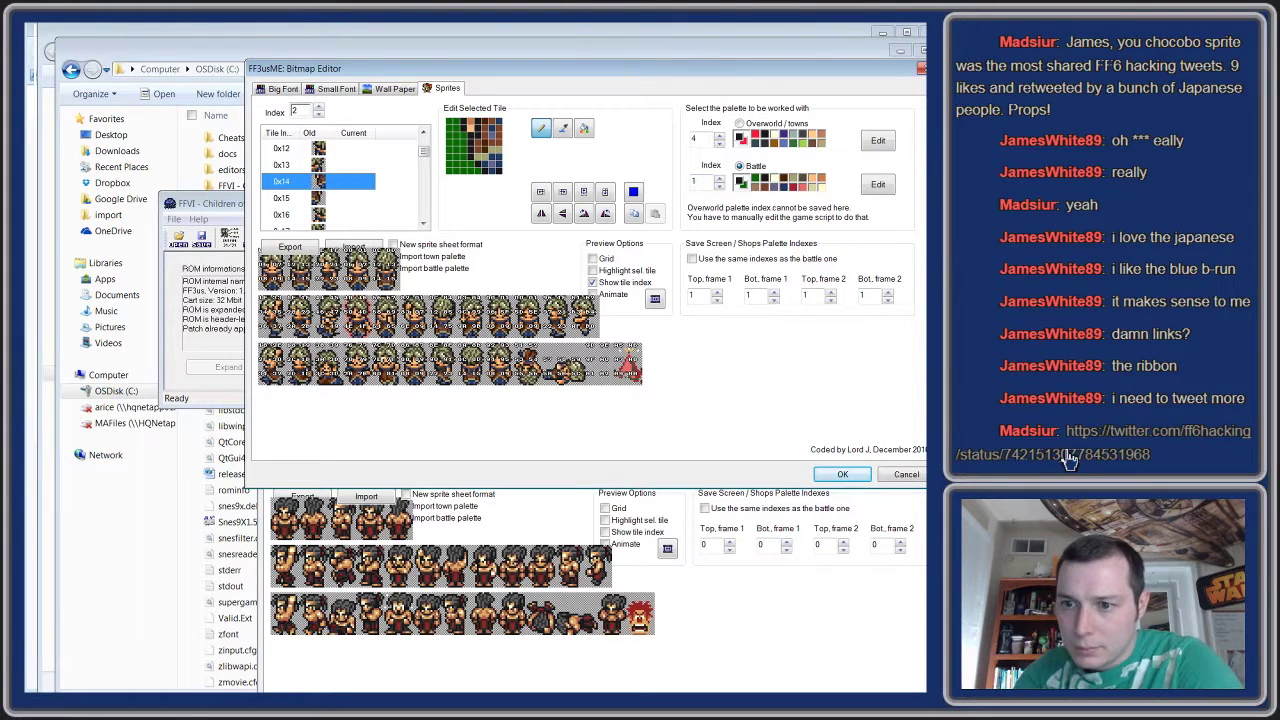
{"action": "left_click", "coordinate": [592, 282]}
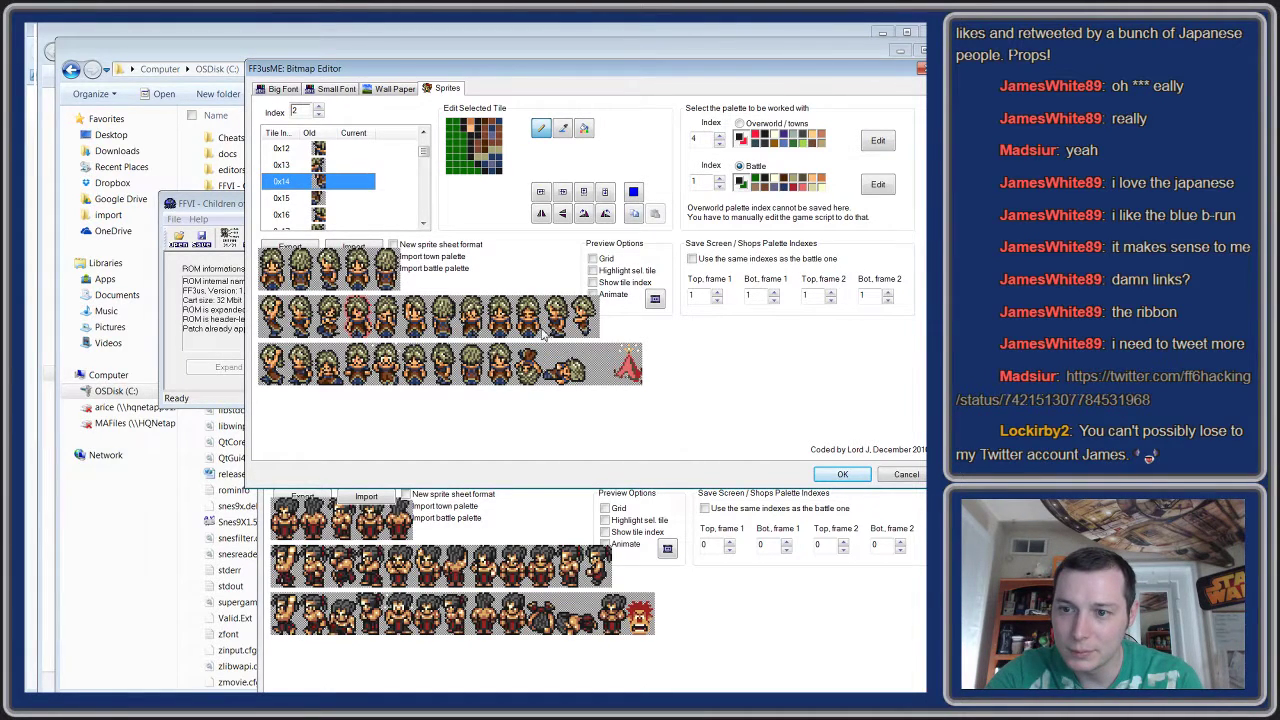
- Open the Twitter status linked in the chat in the browser, view the chocobo pixel art, and browse the FF6 Hacking profile's tweets
{"action": "left_click", "coordinate": [1108, 399]}
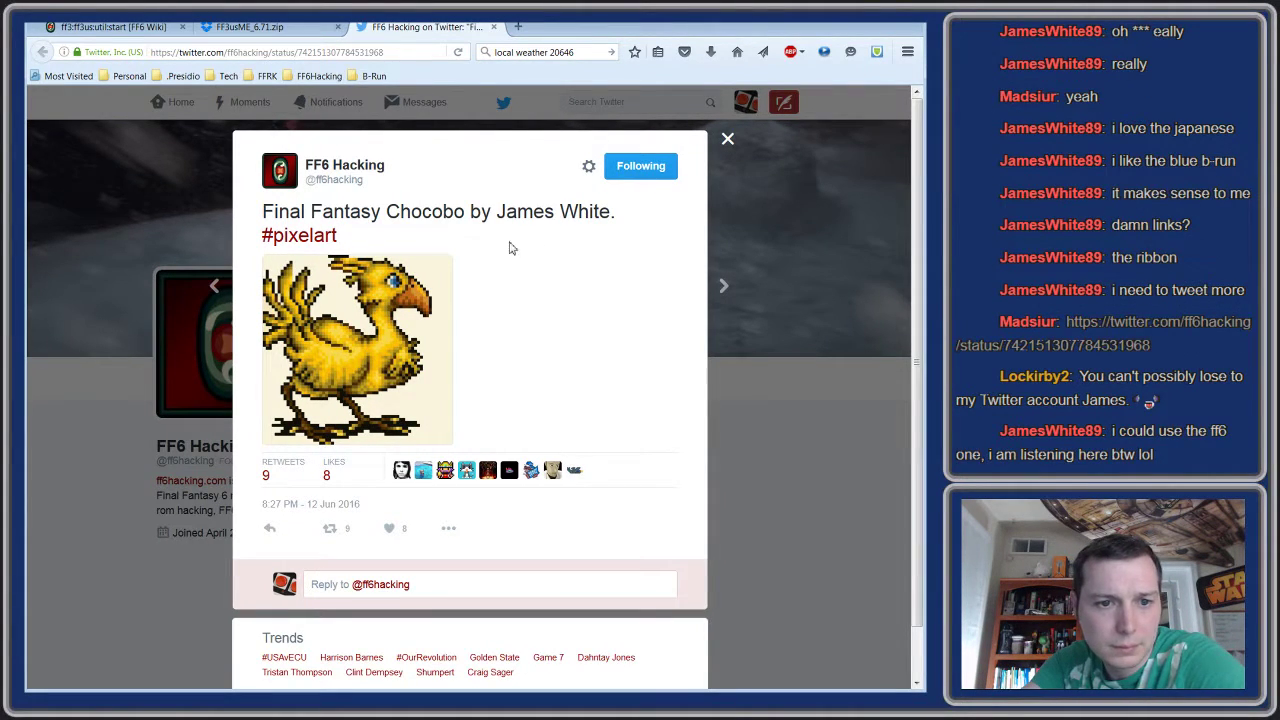
{"action": "scroll", "coordinate": [531, 354], "scroll_direction": "down", "scroll_amount": 1}
{"action": "scroll", "coordinate": [508, 342], "scroll_direction": "up", "scroll_amount": 1}
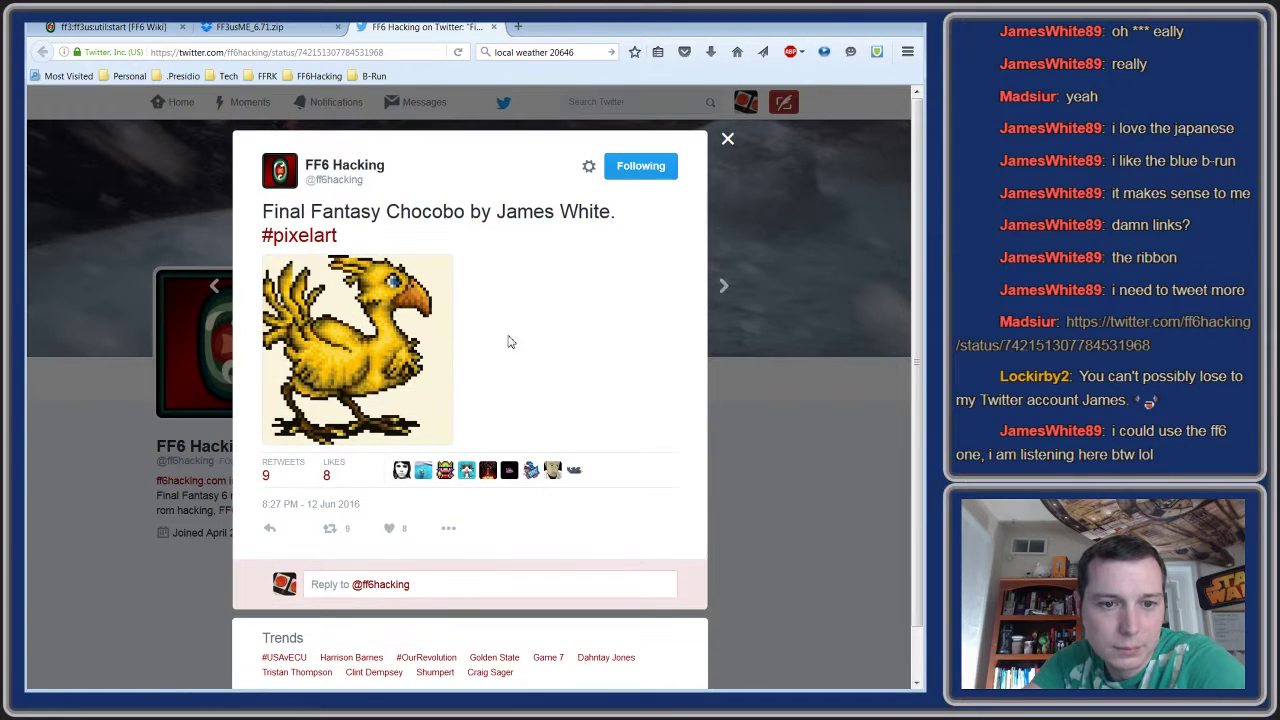
{"action": "left_click", "coordinate": [728, 139]}
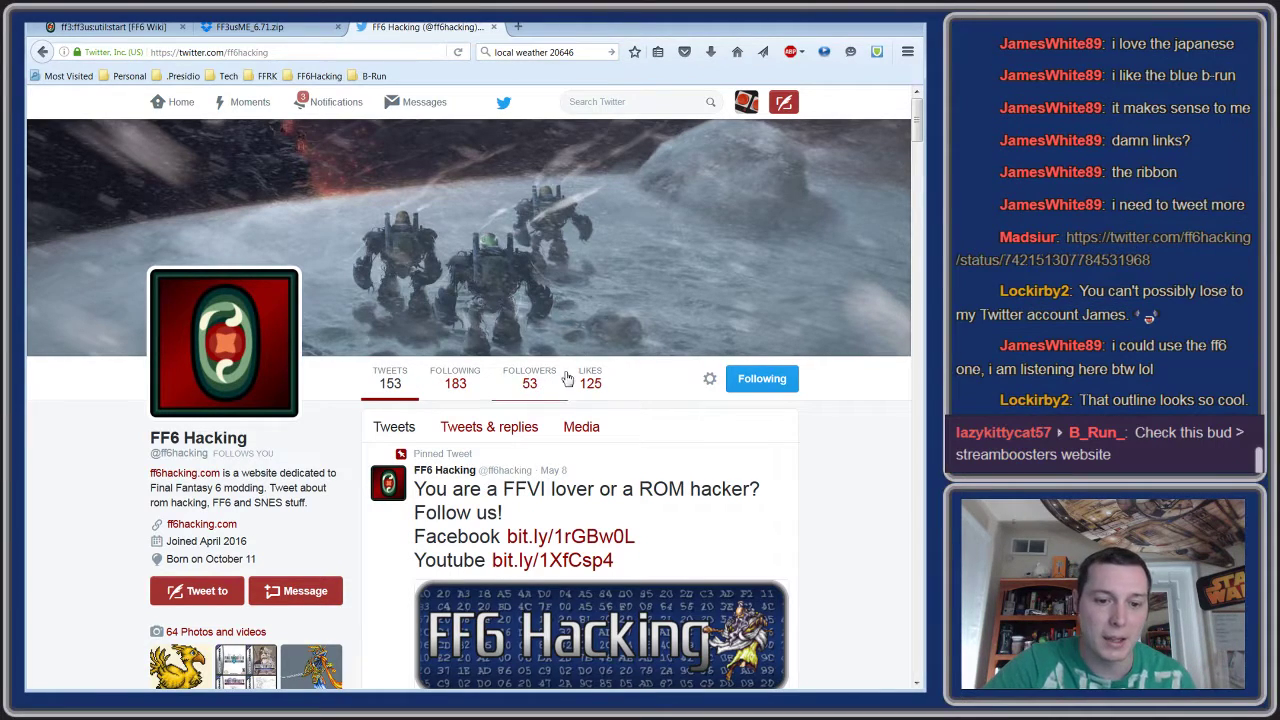
{"action": "scroll", "coordinate": [562, 410], "scroll_direction": "down", "scroll_amount": 1}
{"action": "scroll", "coordinate": [562, 410], "scroll_direction": "down", "scroll_amount": 3}
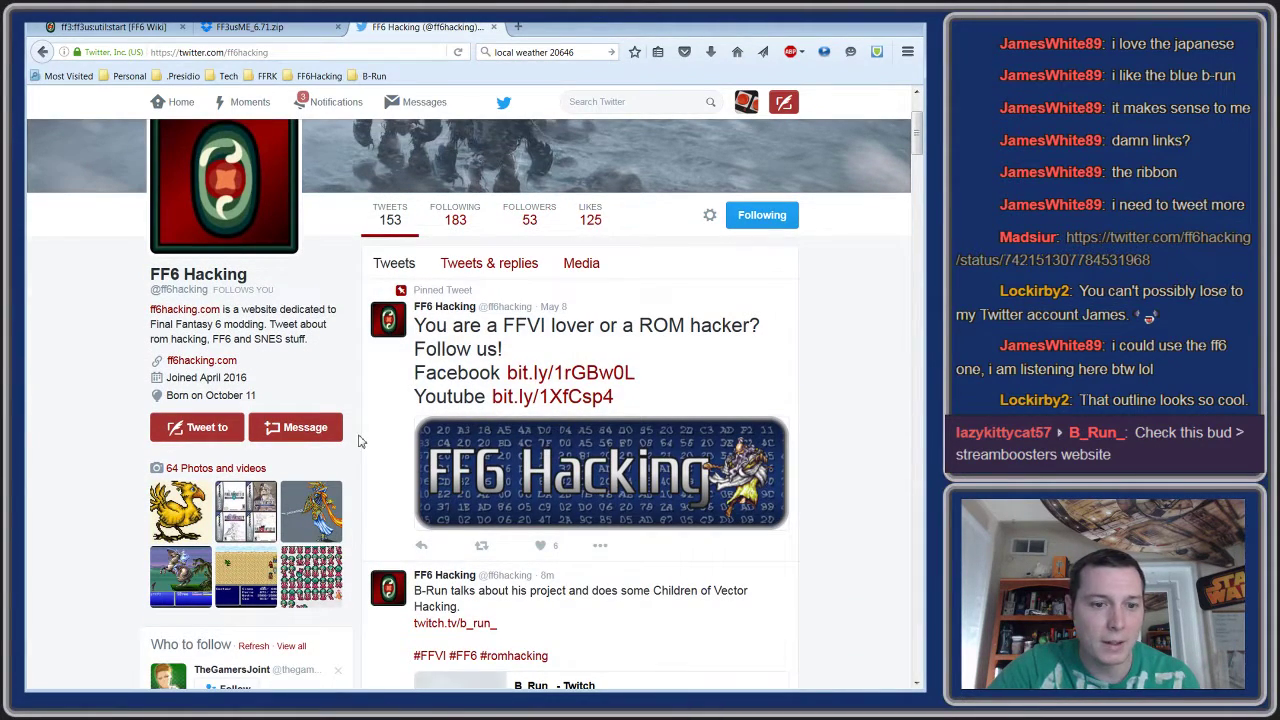
{"action": "scroll", "coordinate": [361, 441], "scroll_direction": "down", "scroll_amount": 6}
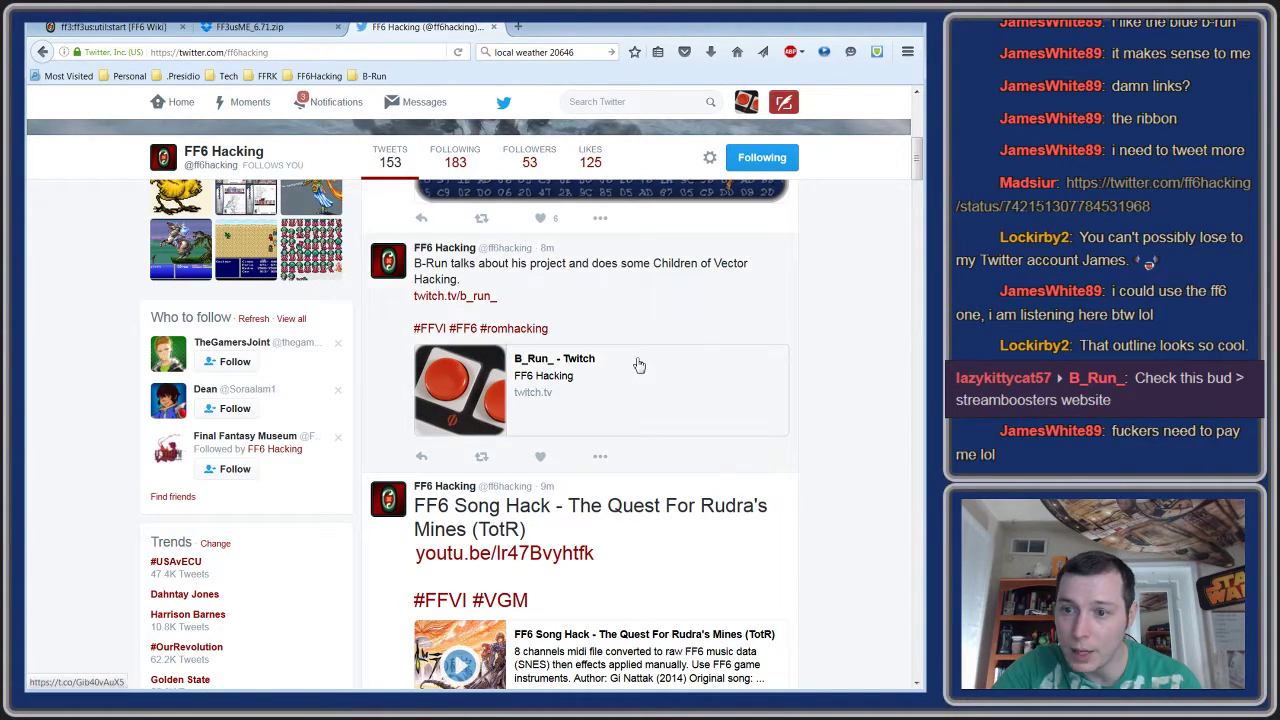
- Close the Twitter and FF3usME_6.71.zip pages in the browser and return to the Children of Vector Bitmap Editor
{"action": "left_click", "coordinate": [493, 27]}
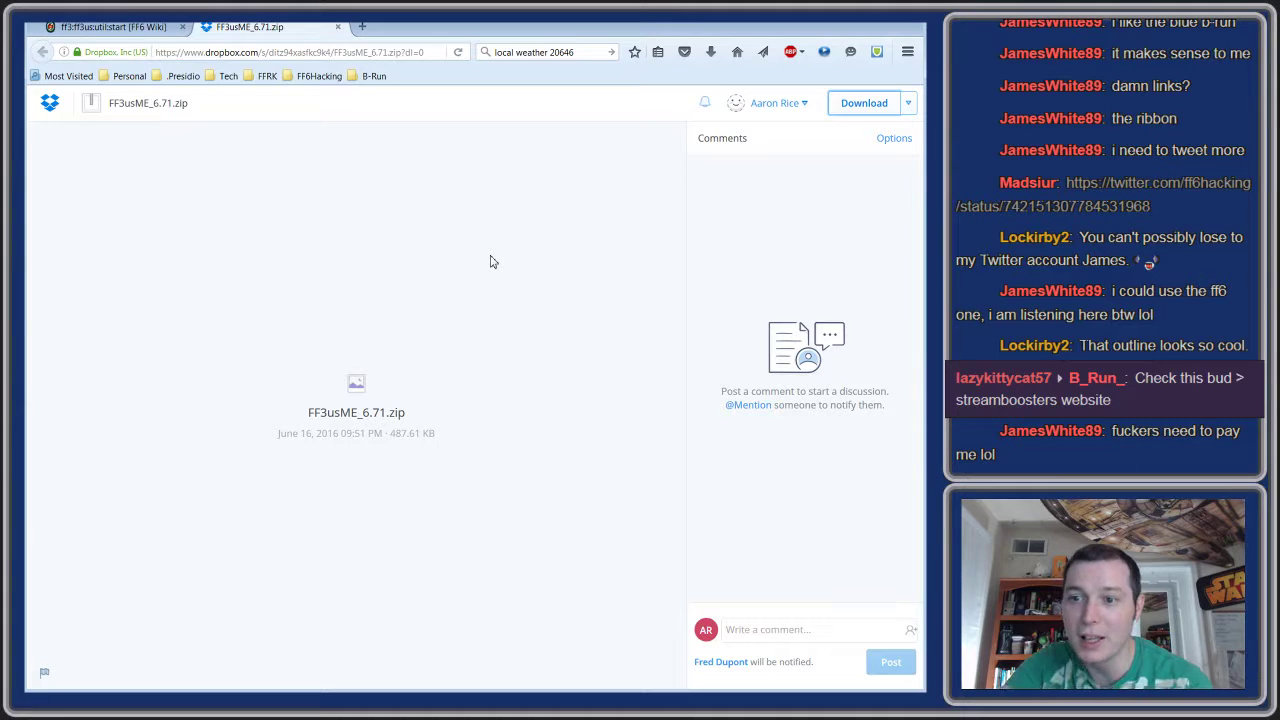
{"action": "left_click", "coordinate": [339, 28]}
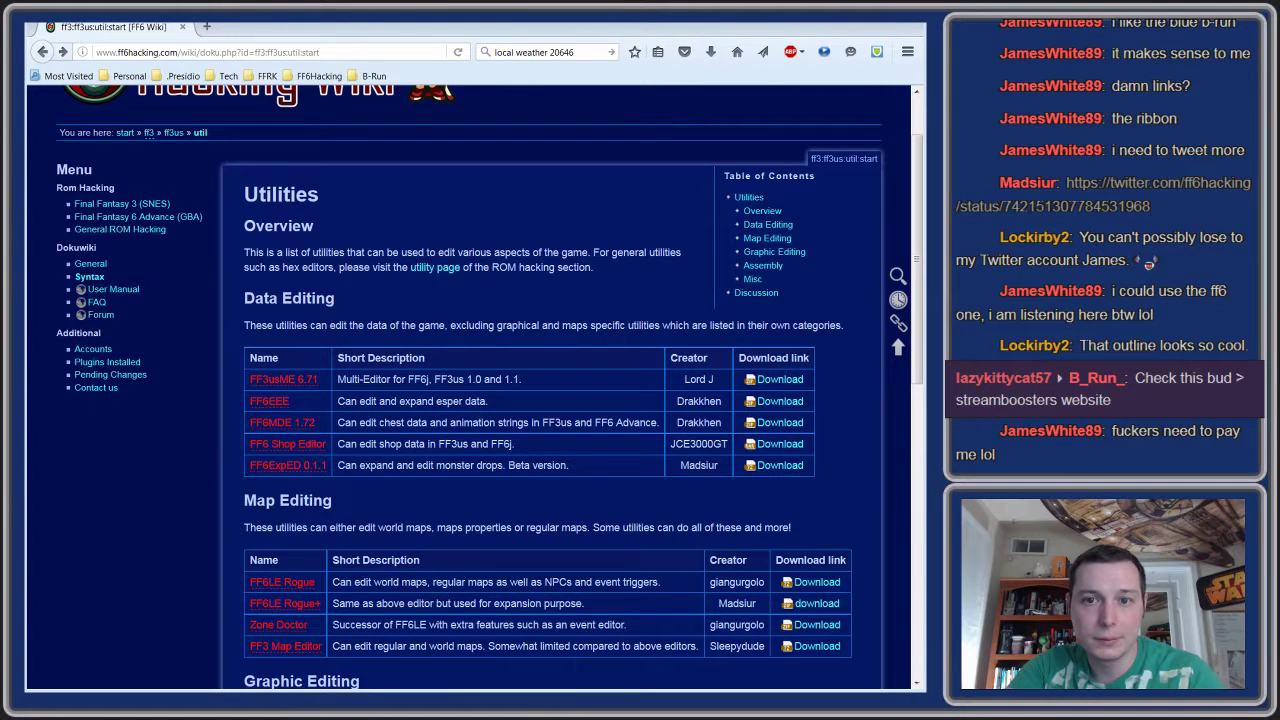
{"action": "key", "text": "alt+Tab"}
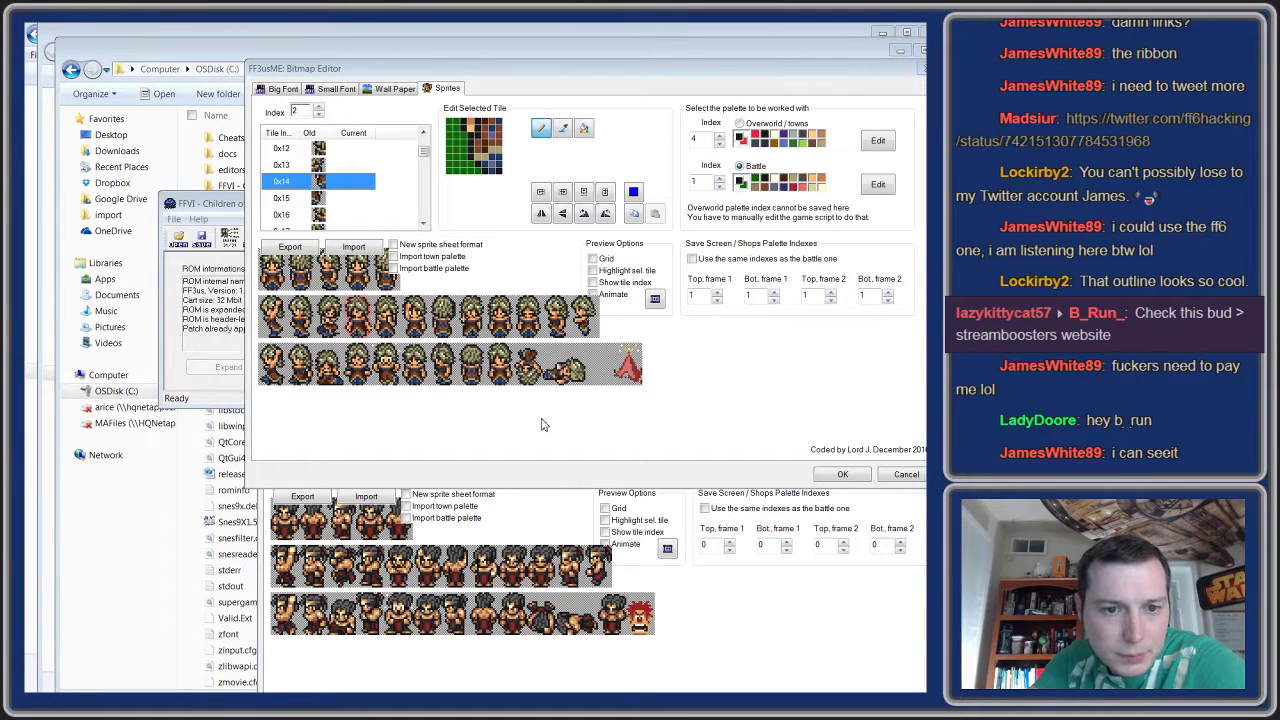
- Review the Children of Vector sprite sheets upward from index 2, finishing on index 7
{"action": "left_click", "coordinate": [319, 108]}
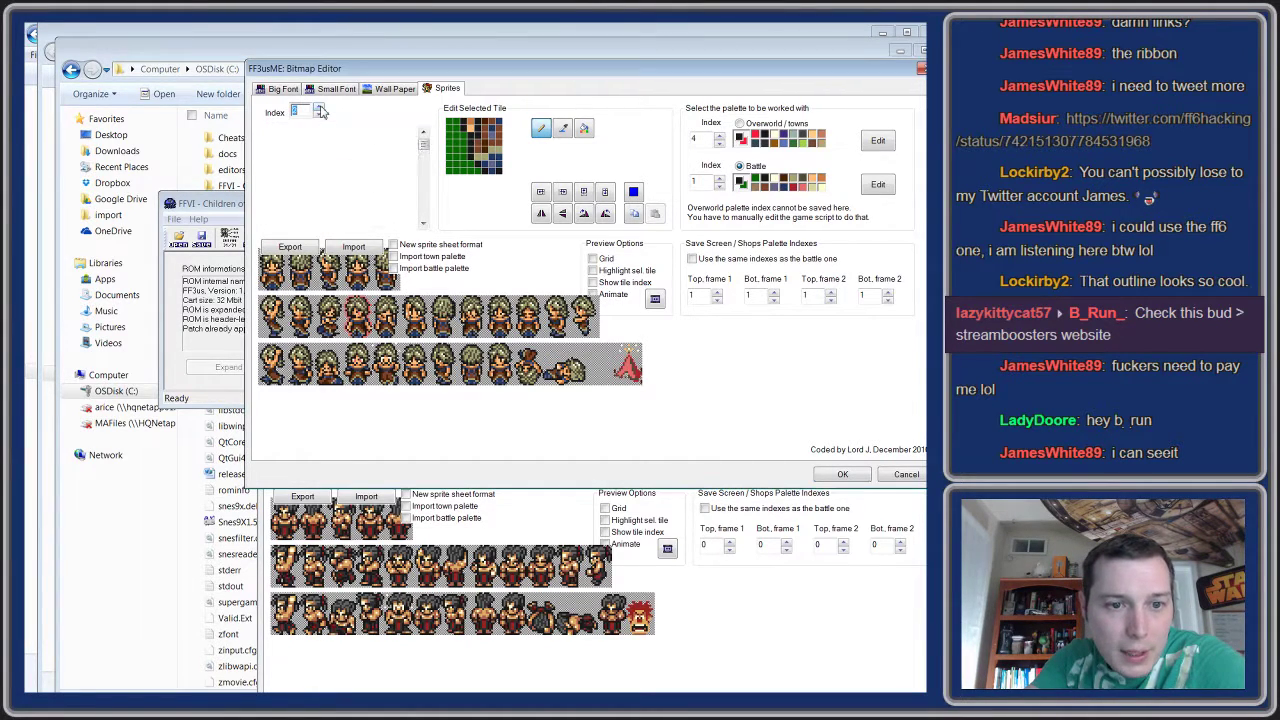
{"action": "left_click", "coordinate": [319, 108]}
{"action": "left_click", "coordinate": [319, 108]}
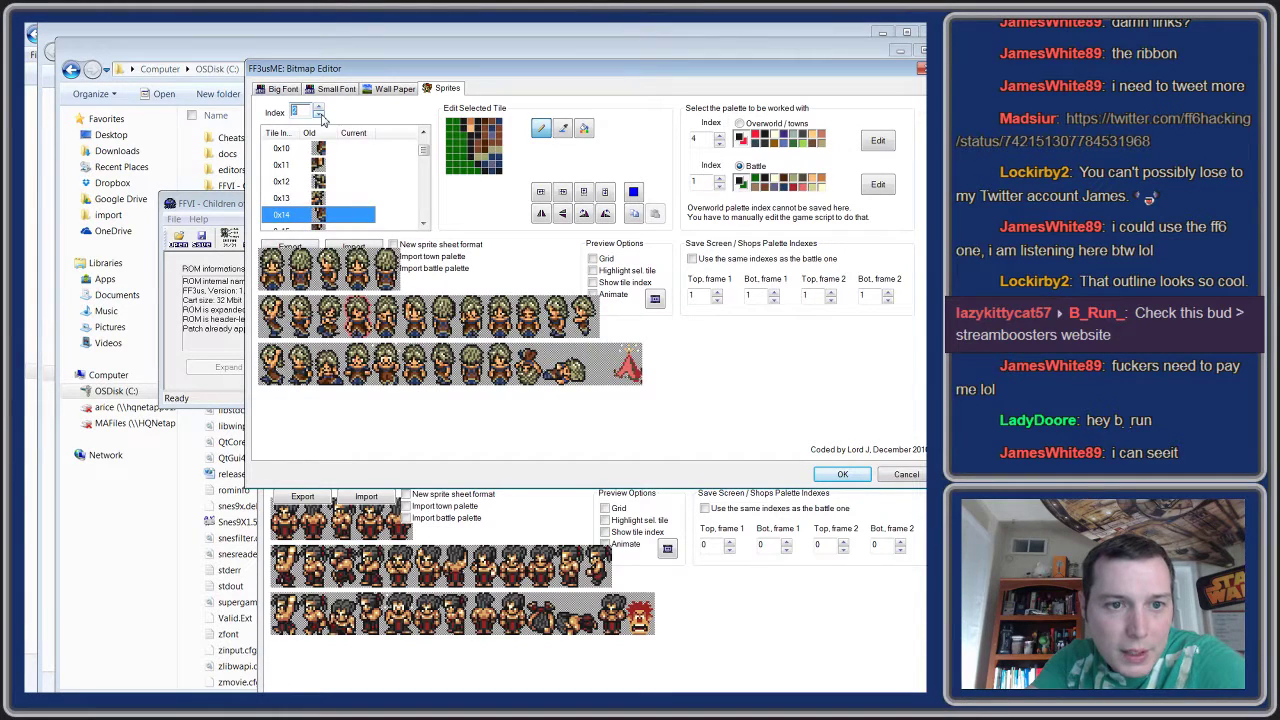
{"action": "left_click", "coordinate": [319, 108]}
{"action": "left_click", "coordinate": [319, 108]}
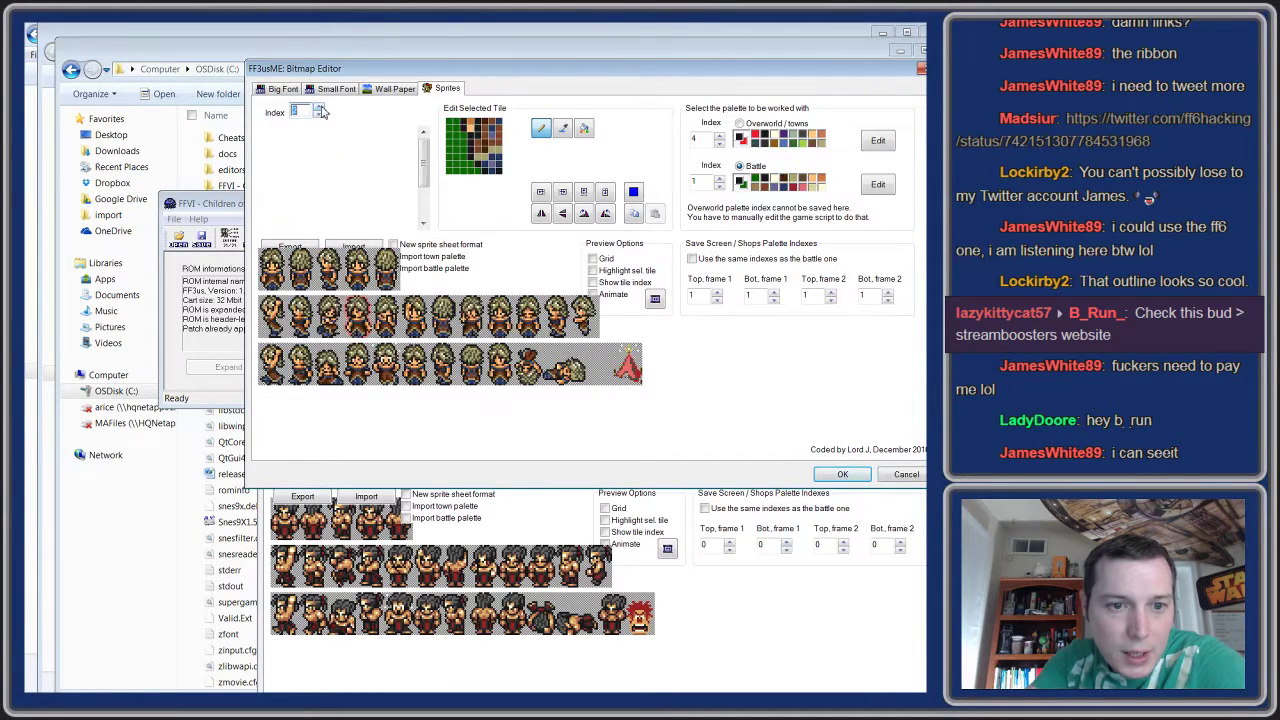
{"action": "left_click", "coordinate": [319, 108]}
{"action": "left_click", "coordinate": [319, 108]}
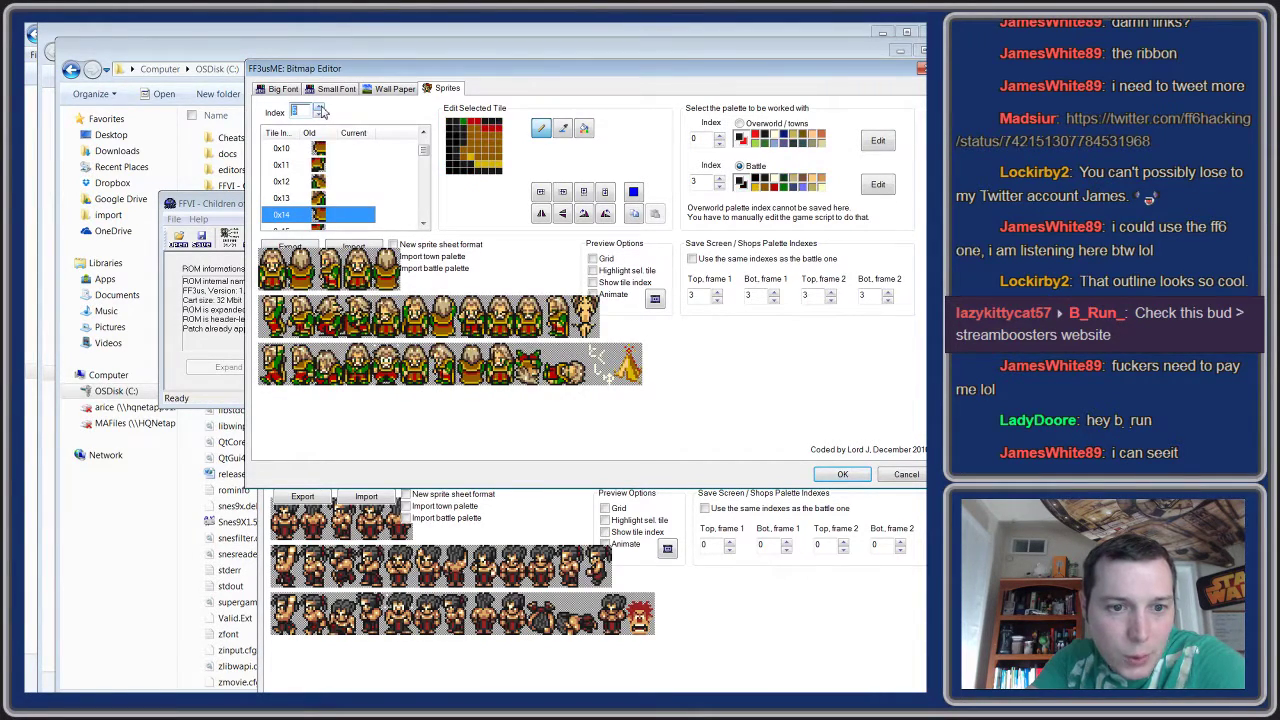
{"action": "left_click", "coordinate": [319, 108]}
{"action": "left_click", "coordinate": [319, 108]}
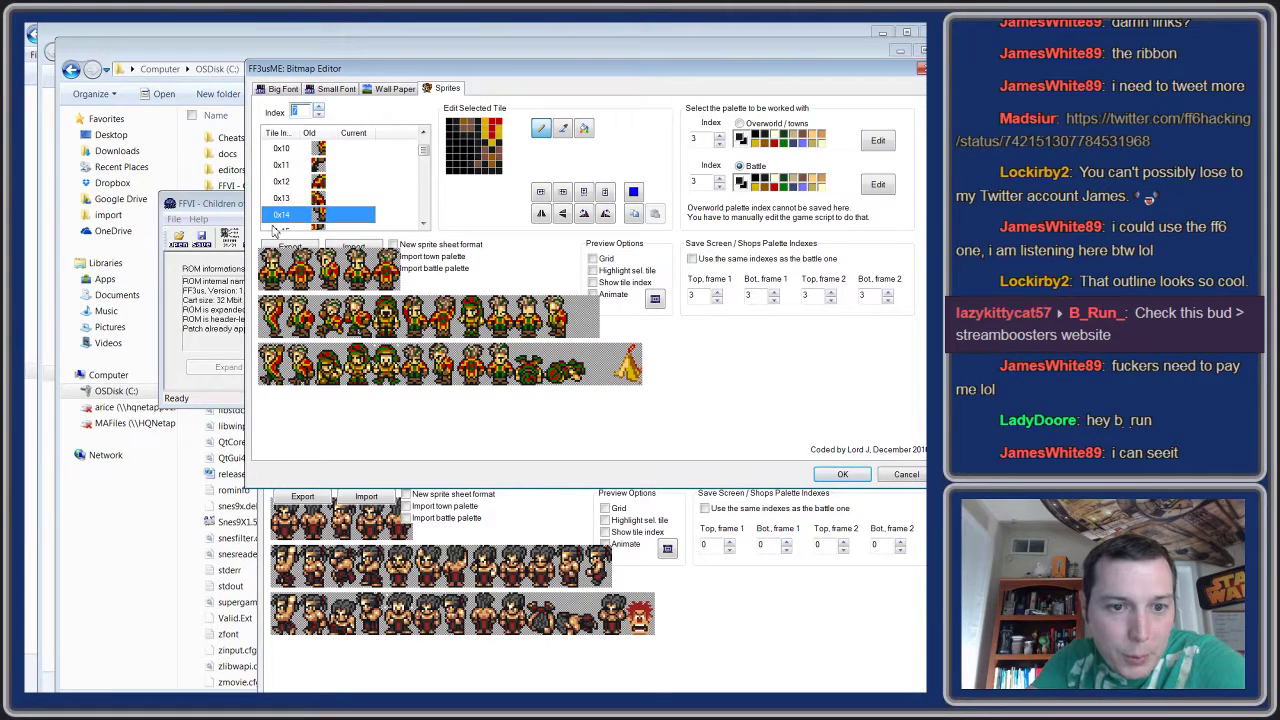
- Preview the index 7 sprite sheet's motion with Animate and the frame option beside it
{"action": "left_click", "coordinate": [612, 296]}
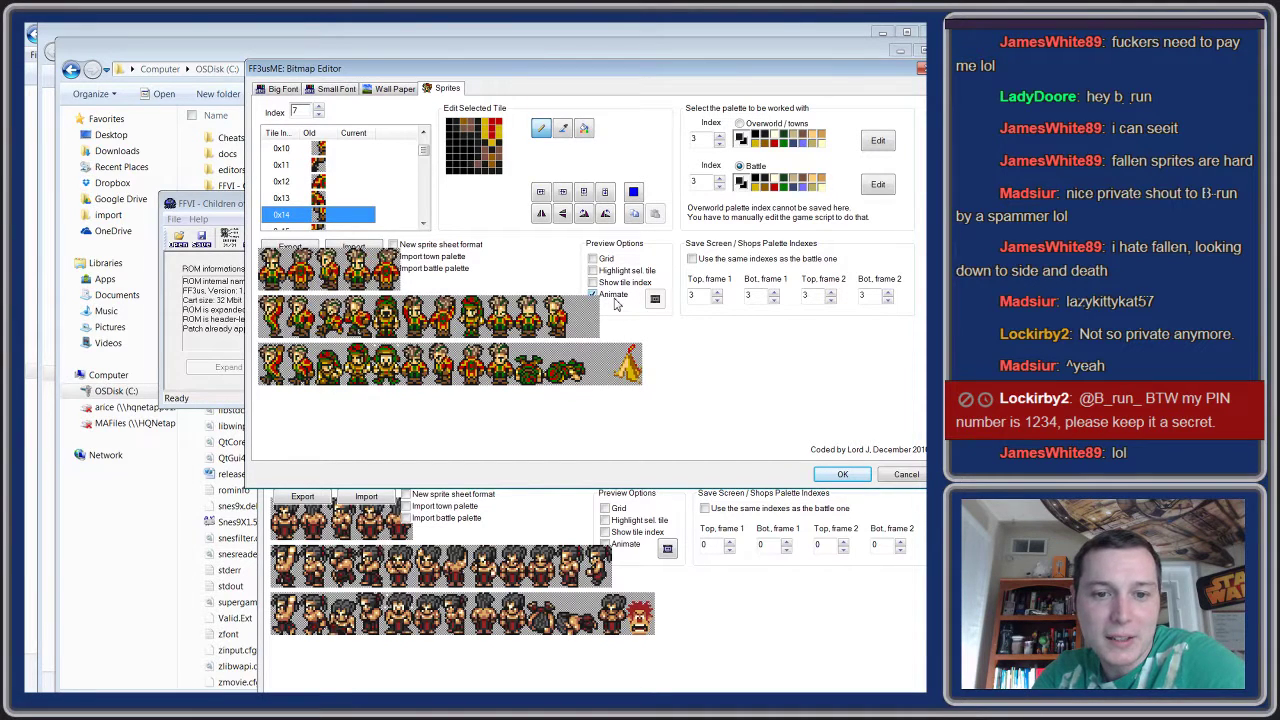
{"action": "left_click", "coordinate": [614, 298]}
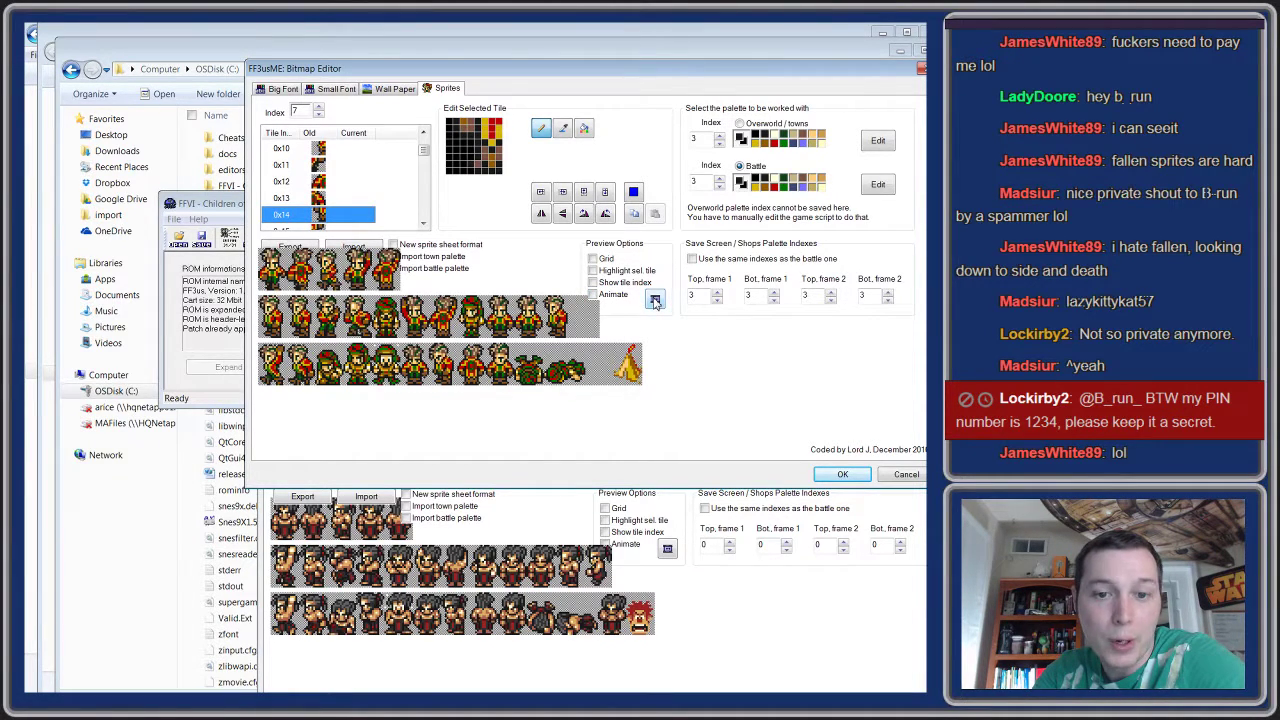
{"action": "left_click", "coordinate": [655, 301]}
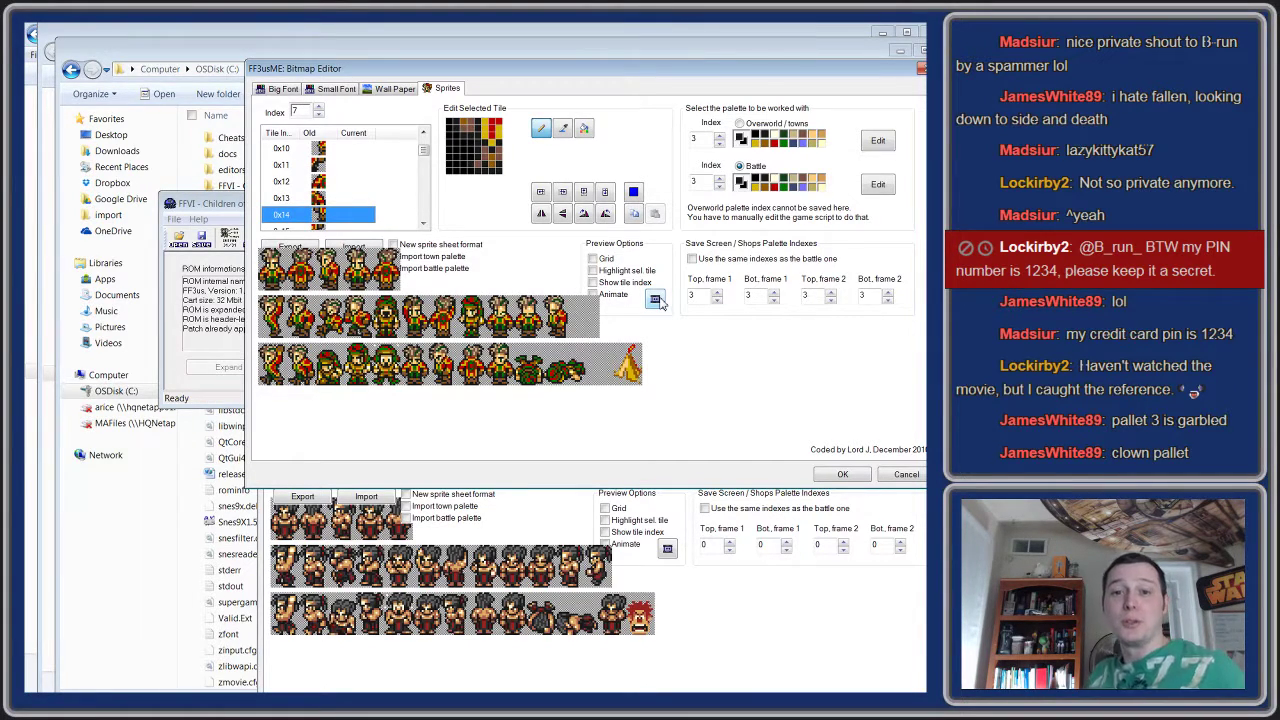
{"action": "left_click", "coordinate": [655, 299]}
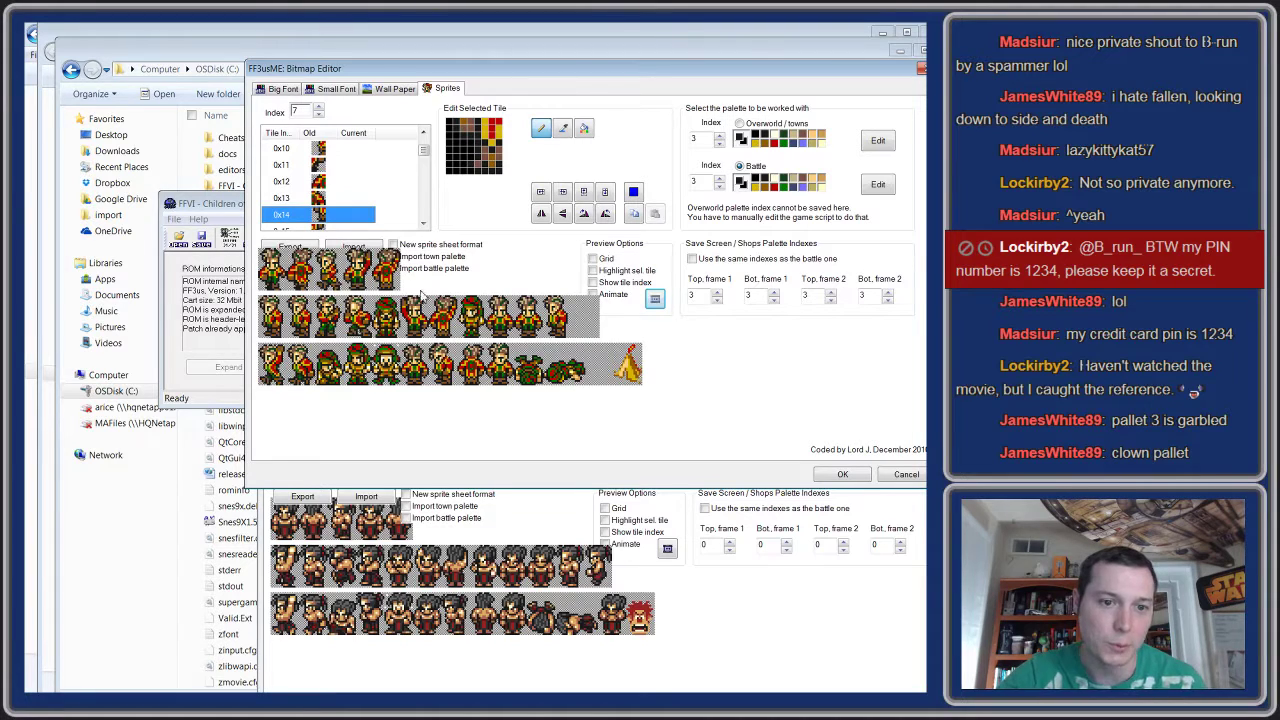
{"action": "left_click", "coordinate": [596, 296]}
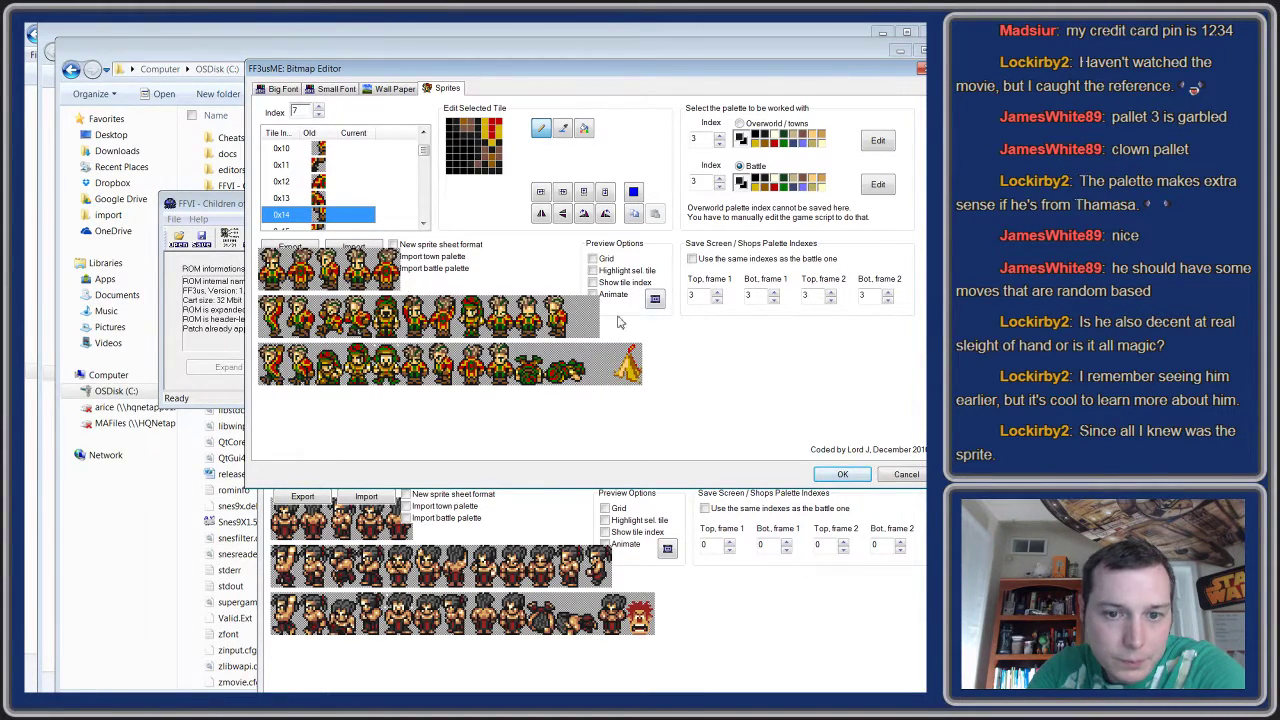
{"action": "left_click", "coordinate": [655, 302]}
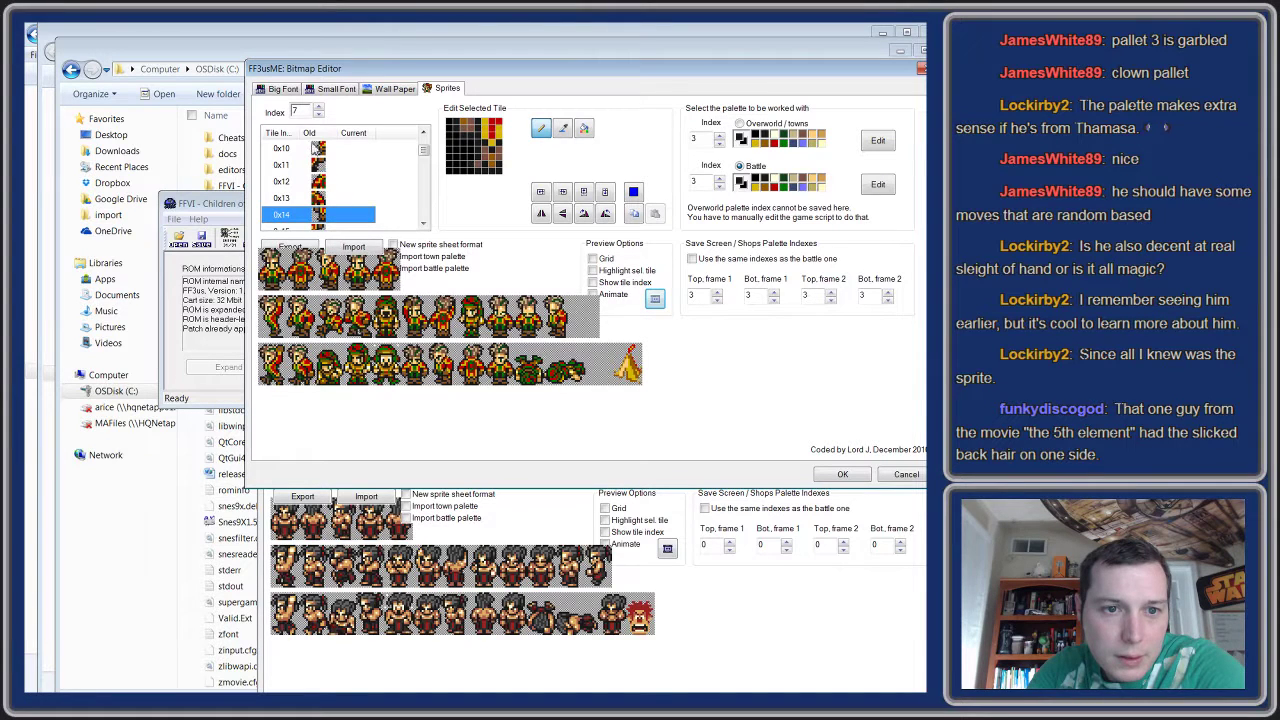
- Look through the Children of Vector sprite sheets above index 7 and return to index 7
{"action": "left_click", "coordinate": [319, 108]}
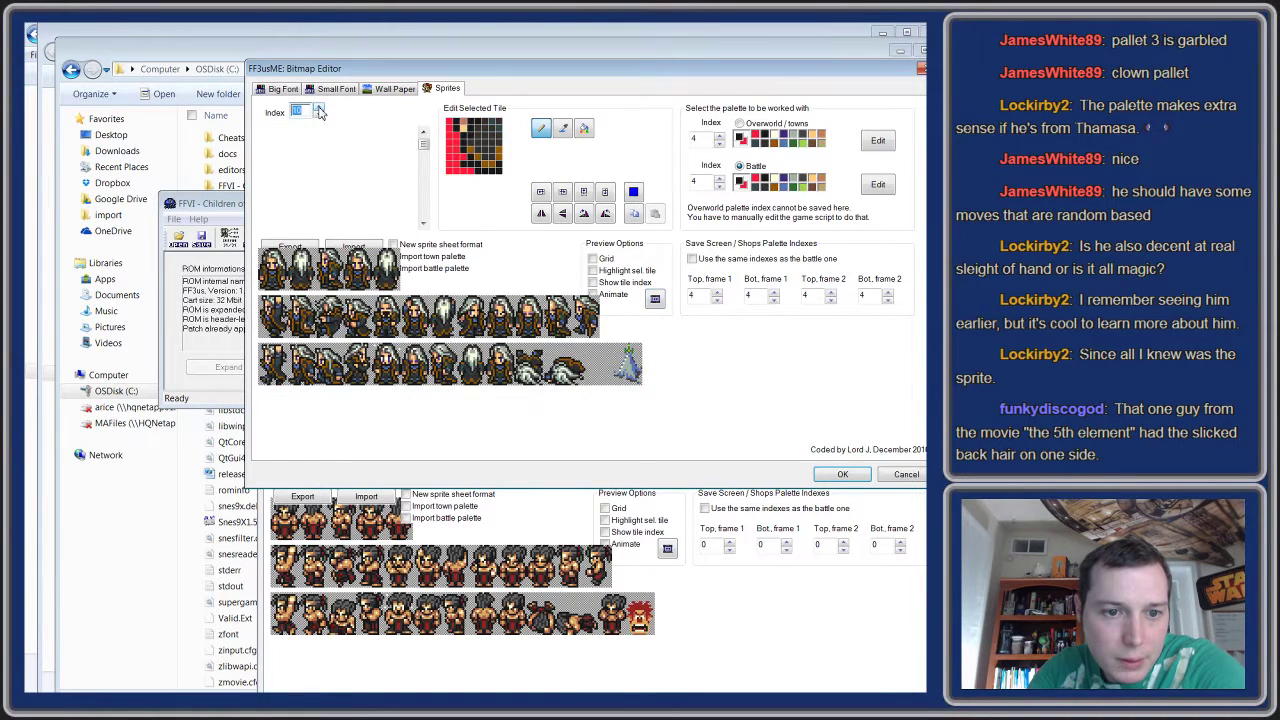
{"action": "left_click", "coordinate": [319, 109]}
{"action": "left_click", "coordinate": [319, 109]}
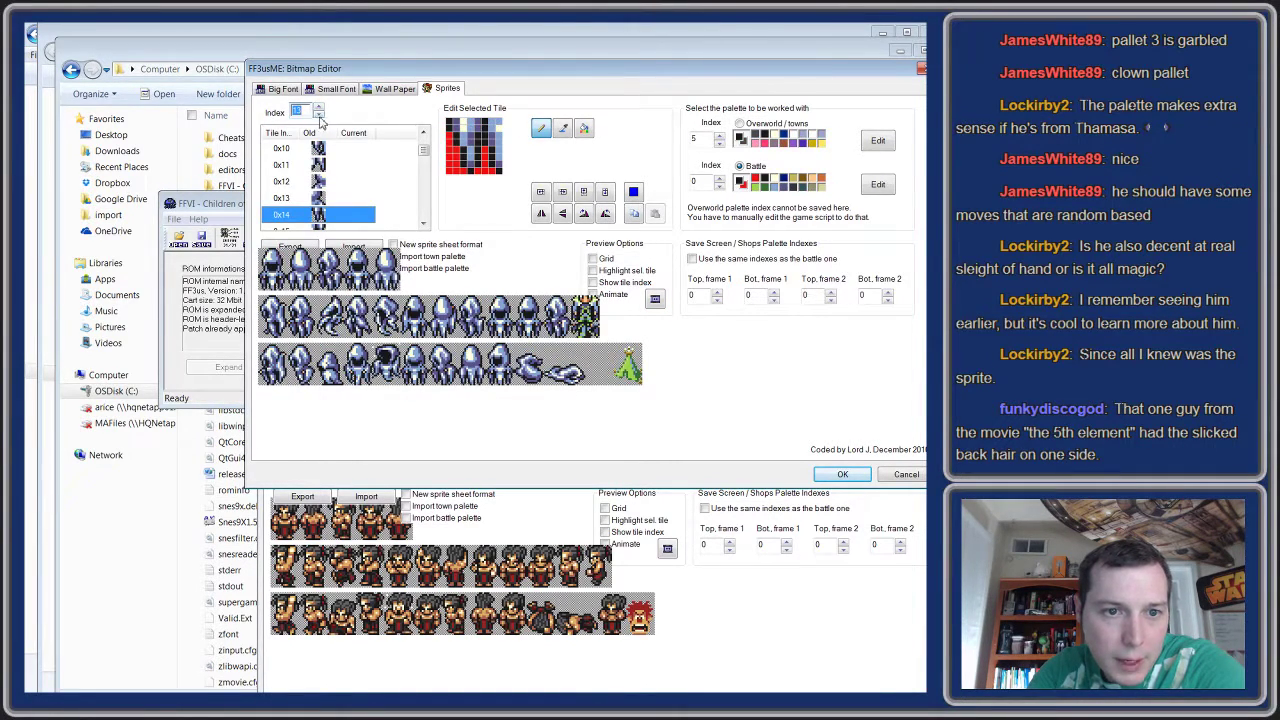
{"action": "left_click", "coordinate": [319, 115]}
{"action": "left_click", "coordinate": [319, 115]}
{"action": "left_click", "coordinate": [319, 115]}
{"action": "left_click", "coordinate": [319, 115]}
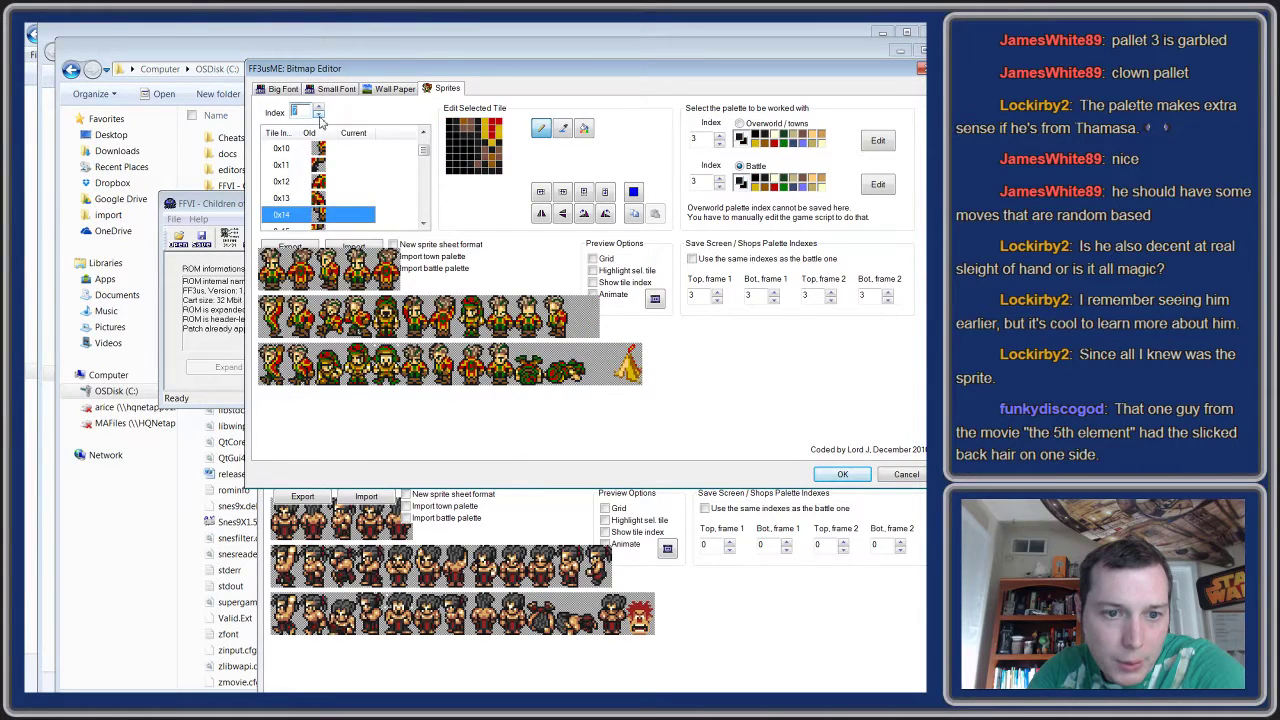
{"action": "left_click", "coordinate": [319, 115]}
{"action": "left_click", "coordinate": [319, 115]}
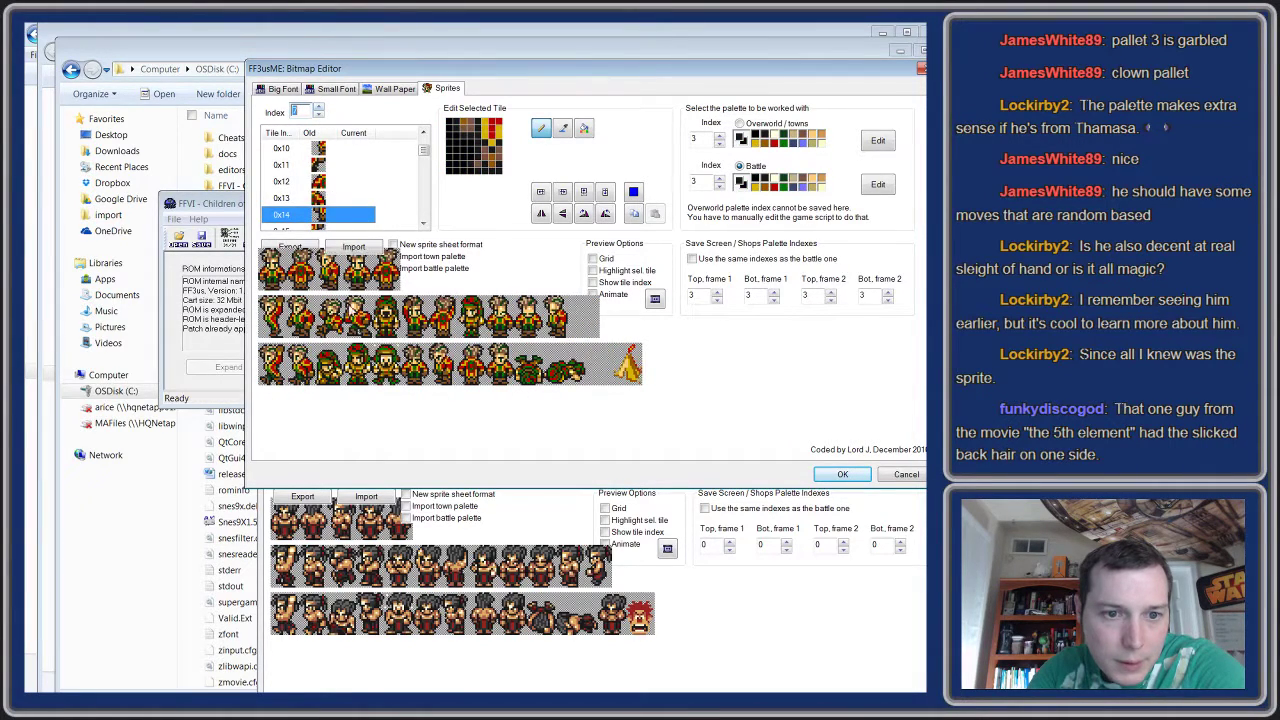
- Browse the RotDS Bitmap Editor's sprite sheets upward from index 5, settle on index 19, and preview it with the frame option beside Animate
{"action": "left_click", "coordinate": [720, 648]}
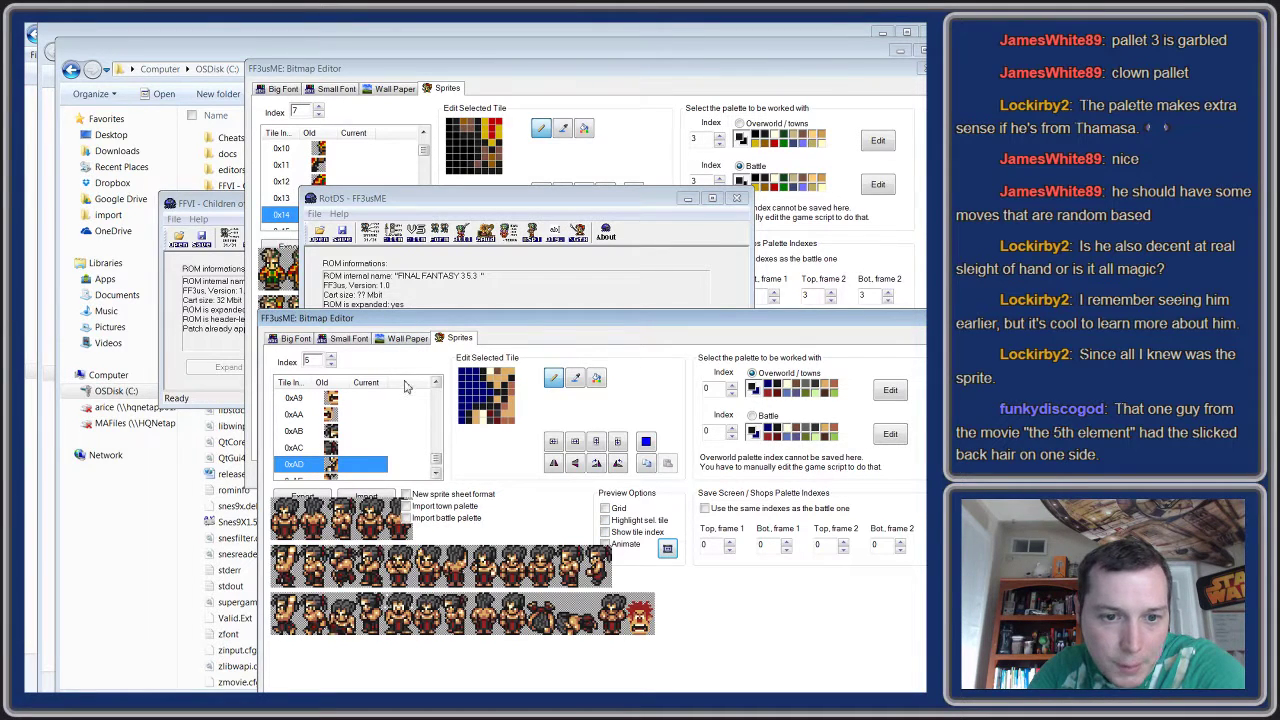
{"action": "left_click", "coordinate": [332, 357]}
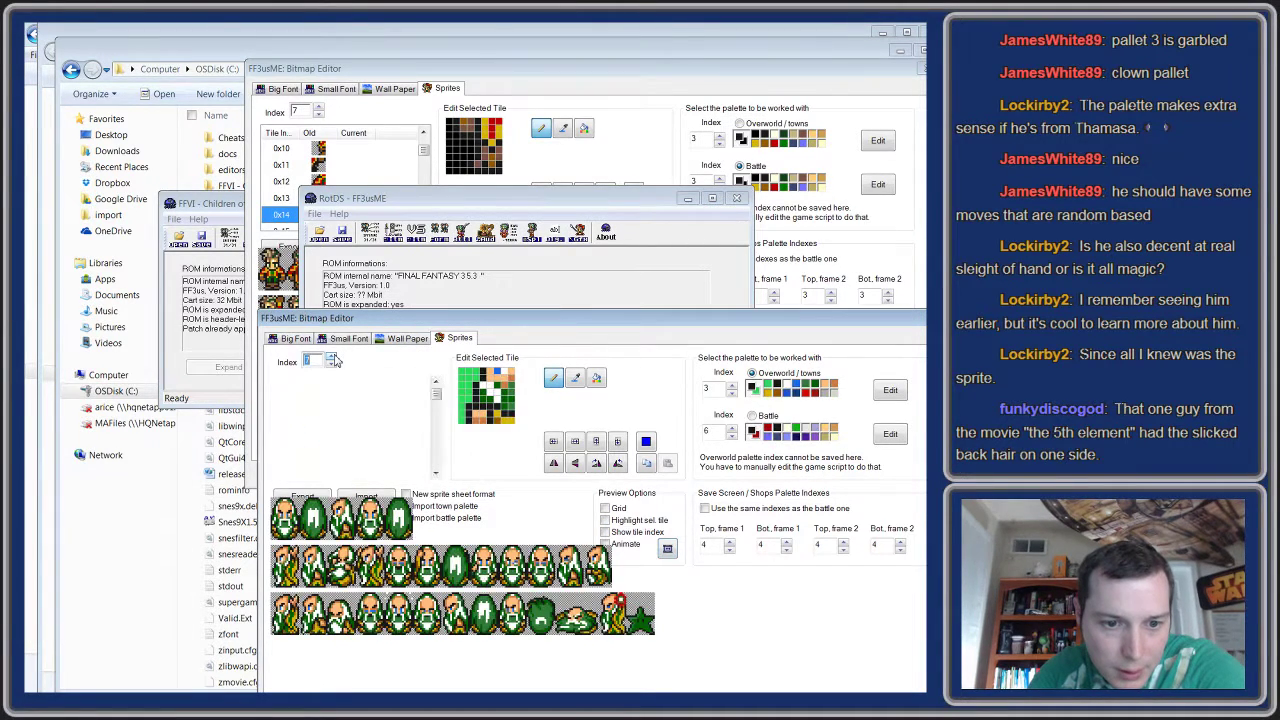
{"action": "left_click", "coordinate": [332, 357]}
{"action": "left_click", "coordinate": [332, 357]}
{"action": "left_click", "coordinate": [332, 357]}
{"action": "left_click", "coordinate": [332, 357]}
{"action": "left_click", "coordinate": [332, 357]}
{"action": "left_click", "coordinate": [332, 357]}
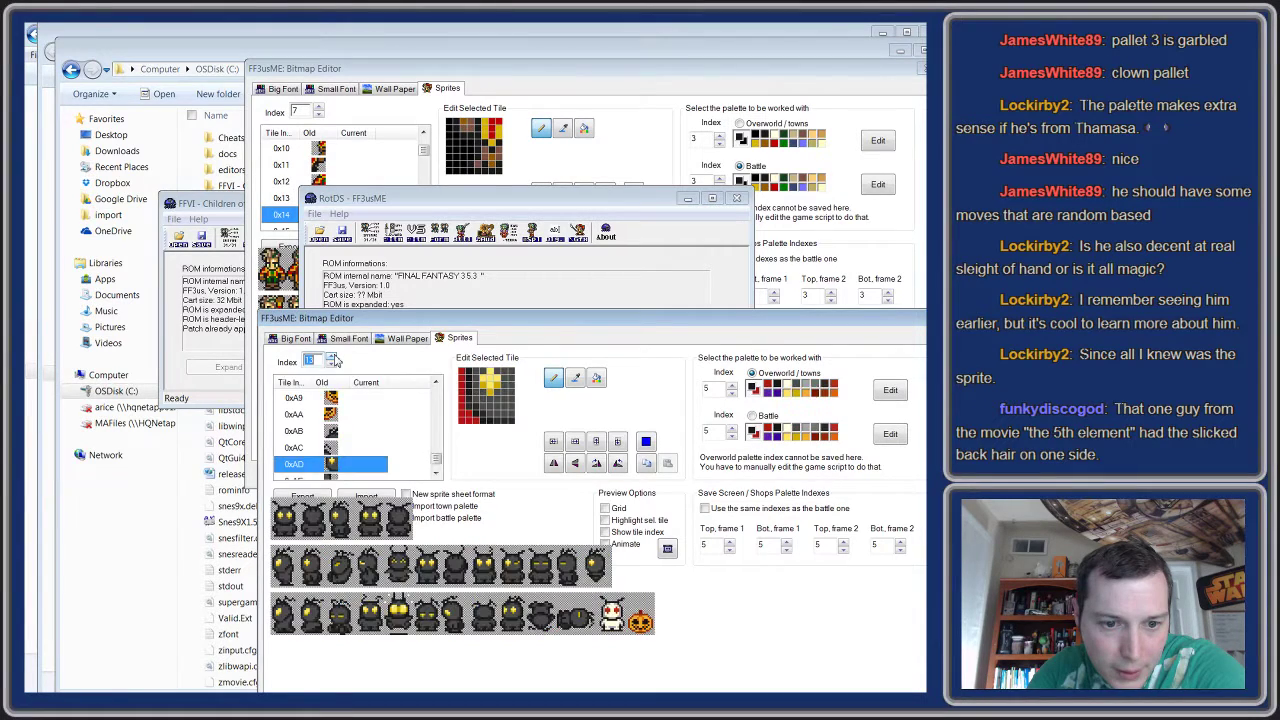
{"action": "left_click", "coordinate": [334, 356]}
{"action": "left_click", "coordinate": [334, 356]}
{"action": "left_click", "coordinate": [334, 356]}
{"action": "left_click", "coordinate": [334, 356]}
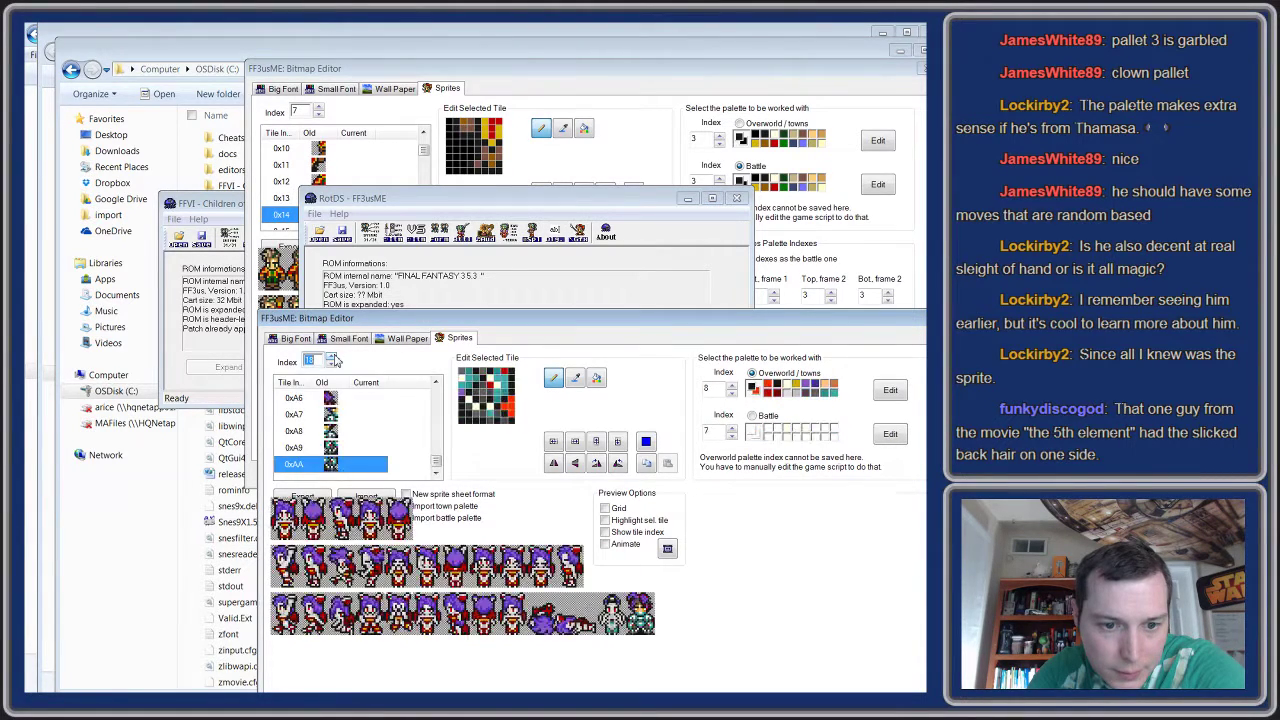
{"action": "left_click", "coordinate": [334, 357]}
{"action": "left_click", "coordinate": [334, 357]}
{"action": "left_click", "coordinate": [335, 360]}
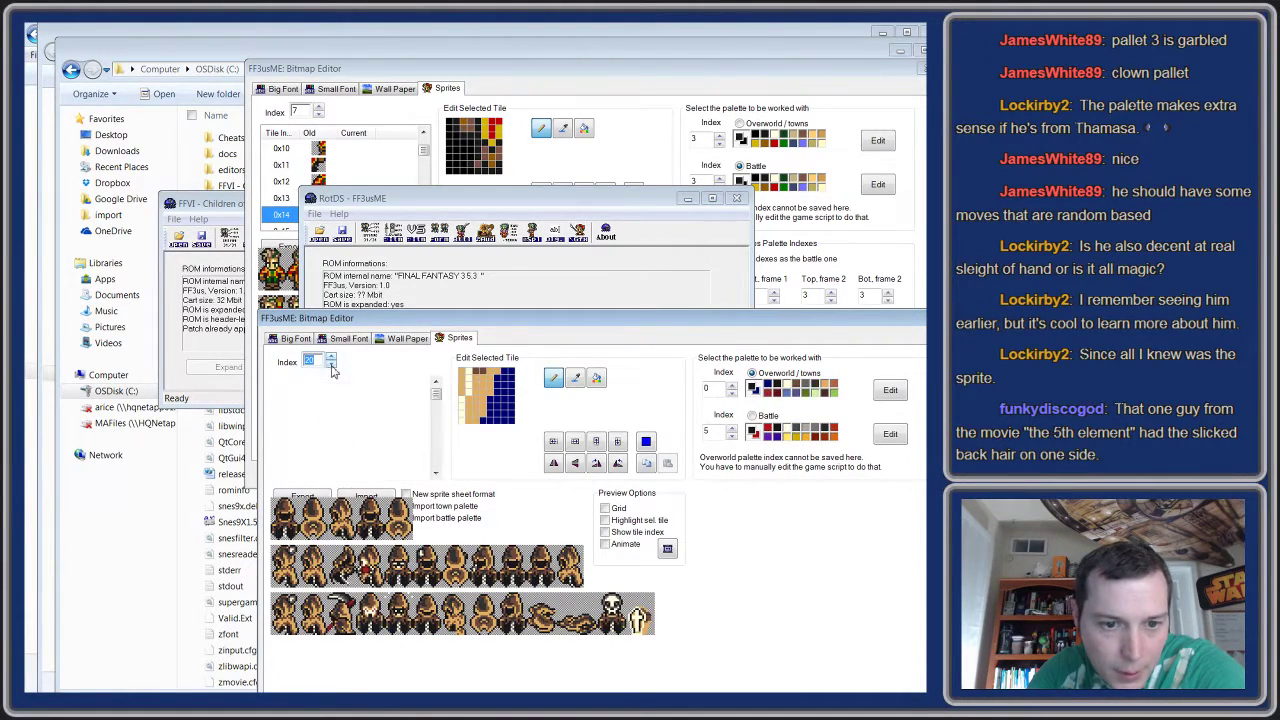
{"action": "left_click", "coordinate": [667, 550]}
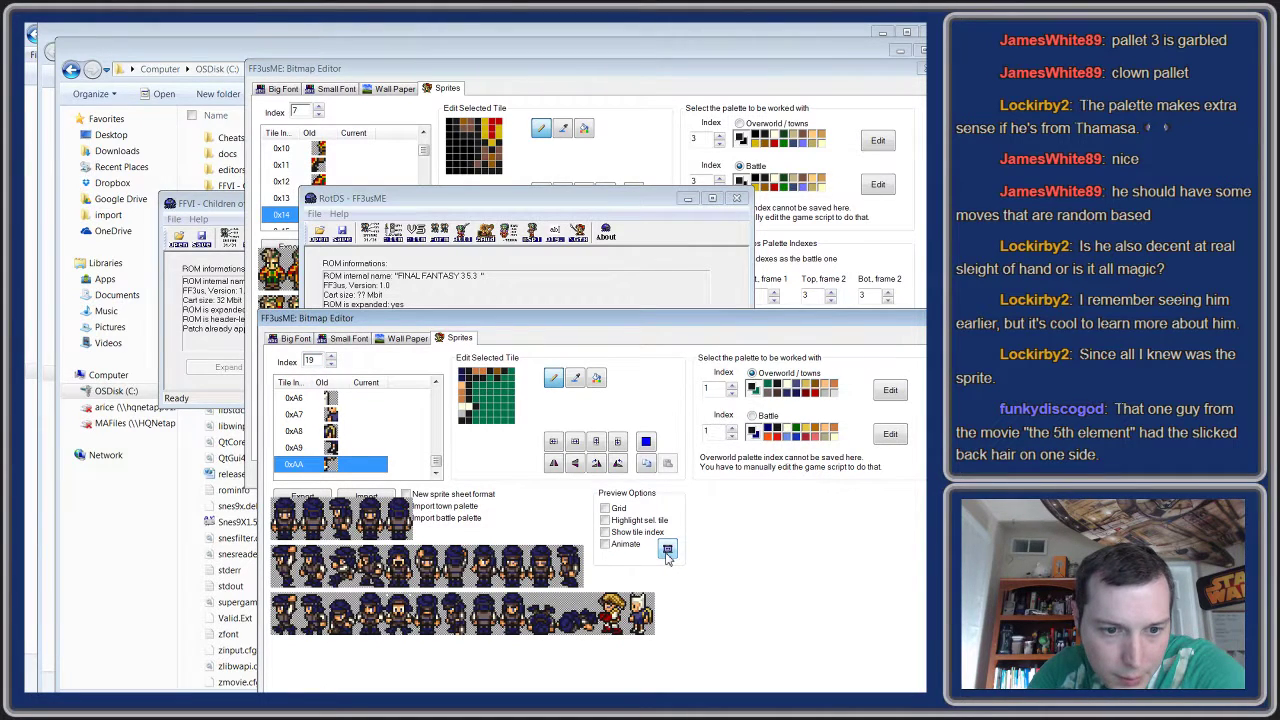
- Return to the Children of Vector Bitmap Editor and preview the index 7 sprite sheet with the frame option beside Animate
{"action": "left_click", "coordinate": [414, 80]}
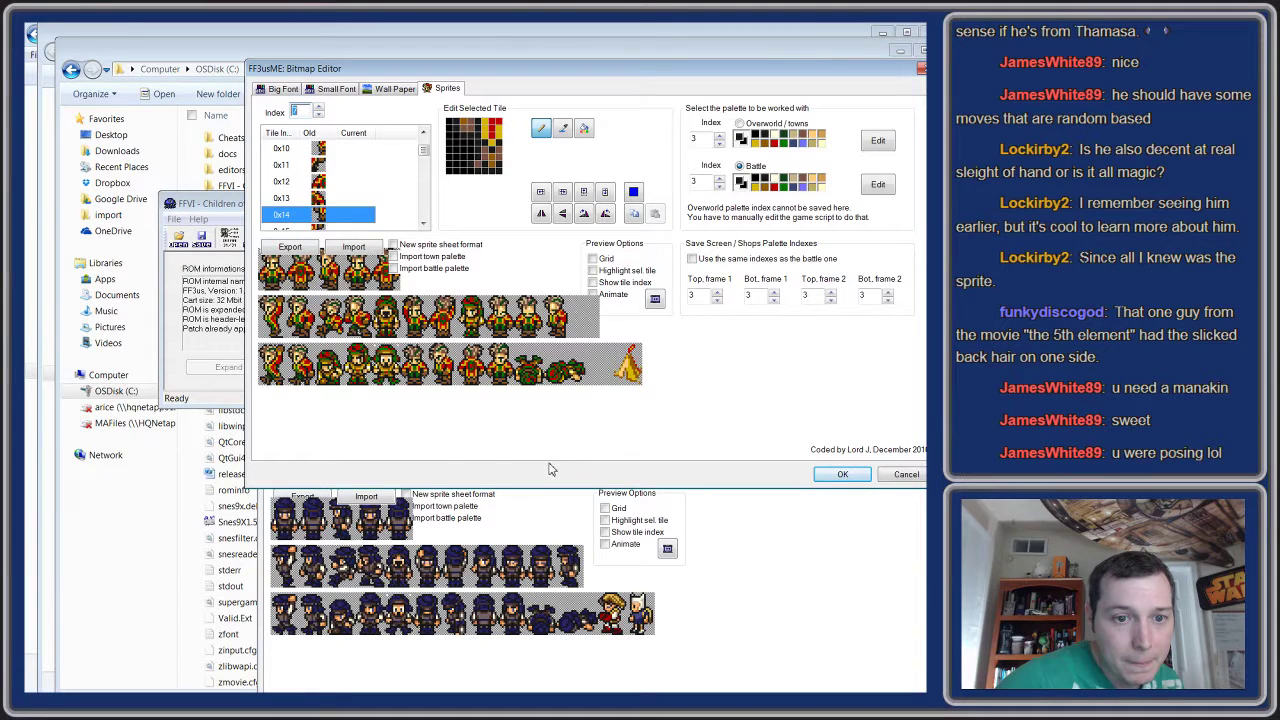
{"action": "left_click", "coordinate": [655, 301]}
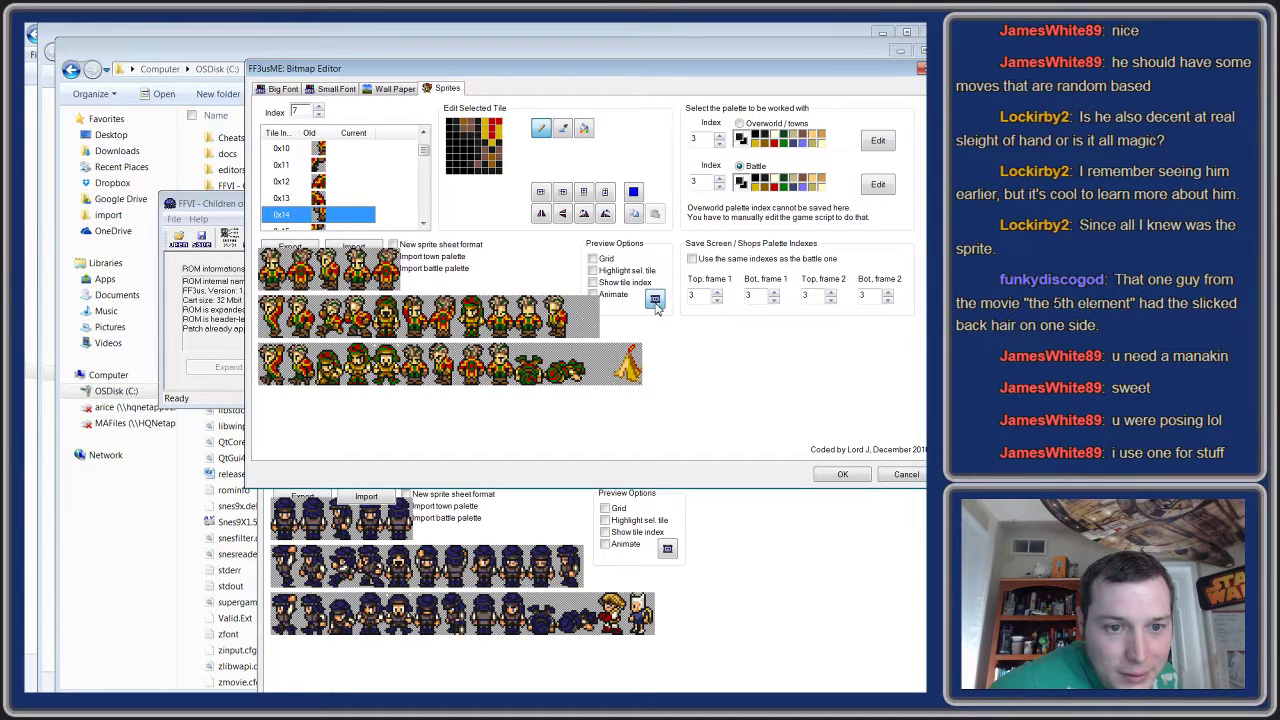
- Browse the Children of Vector sprite sheets upward from index 7 to index 20 and preview that sheet with the frame option beside Animate
{"action": "left_click", "coordinate": [318, 108]}
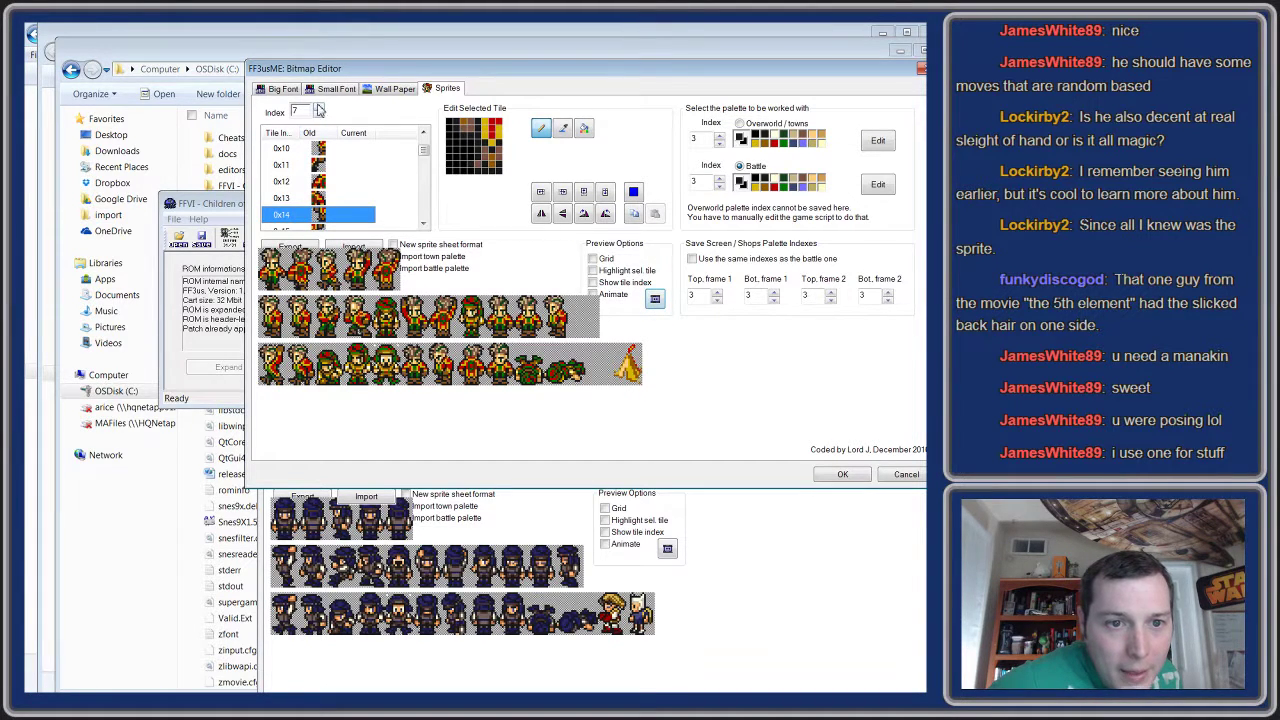
{"action": "left_click", "coordinate": [318, 108]}
{"action": "left_click", "coordinate": [318, 108]}
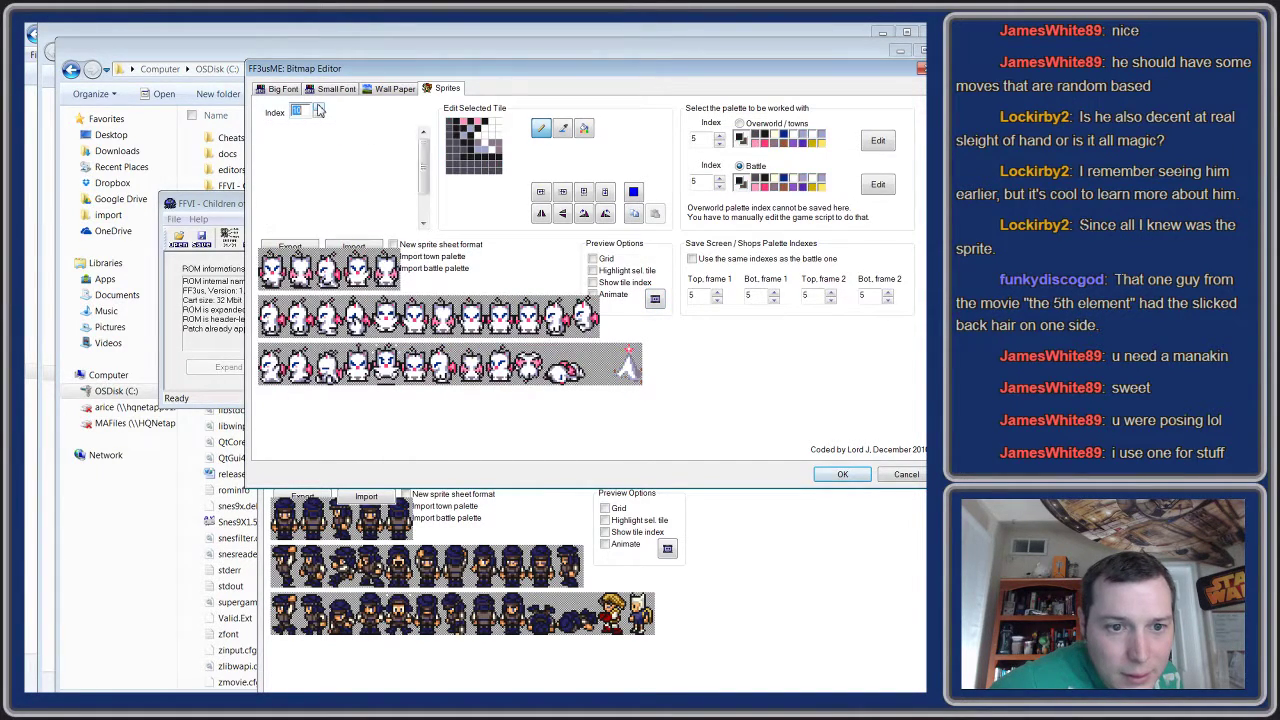
{"action": "left_click", "coordinate": [318, 108]}
{"action": "left_click", "coordinate": [318, 108]}
{"action": "left_click", "coordinate": [318, 108]}
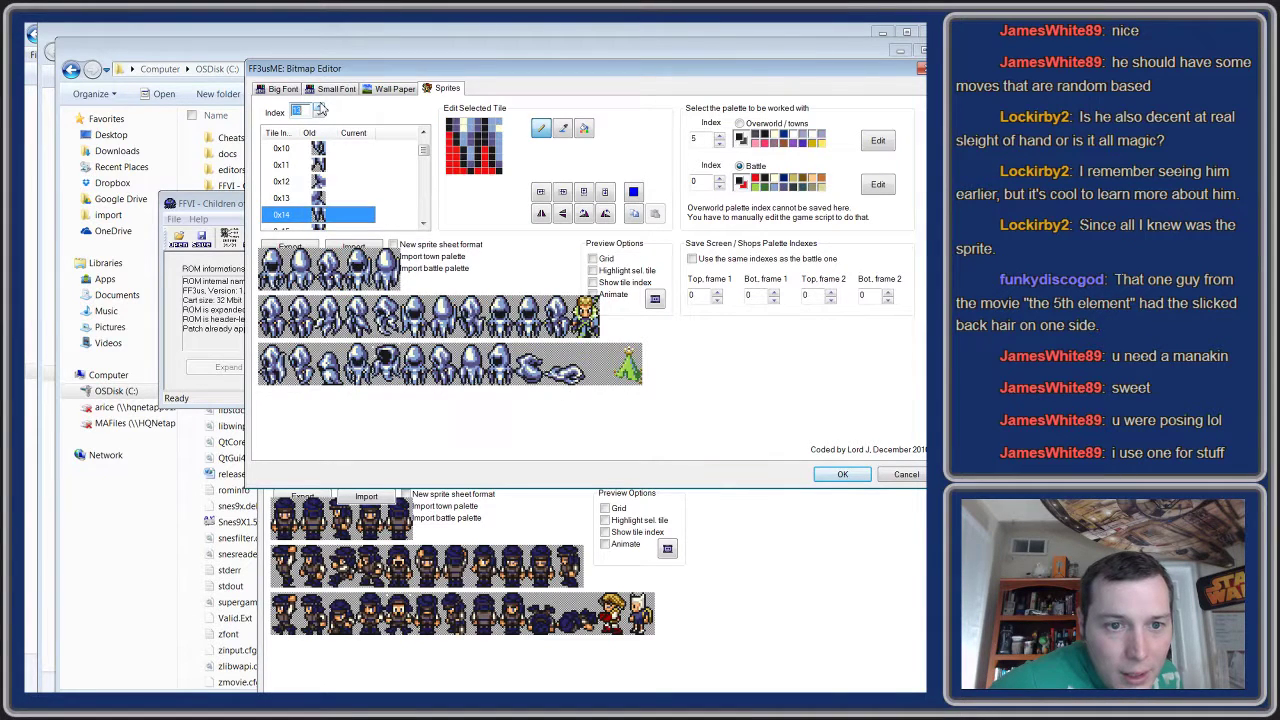
{"action": "left_click", "coordinate": [318, 108]}
{"action": "left_click", "coordinate": [320, 116]}
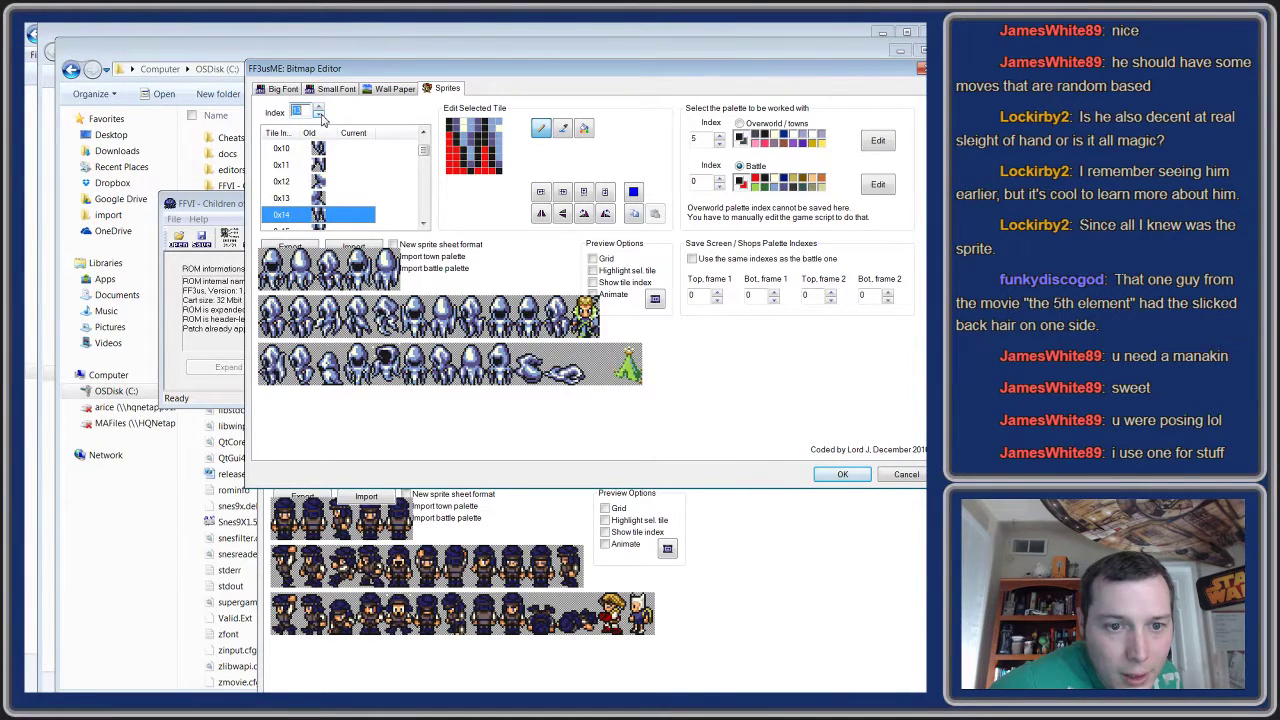
{"action": "left_click", "coordinate": [322, 109]}
{"action": "left_click", "coordinate": [320, 108]}
{"action": "left_click", "coordinate": [320, 108]}
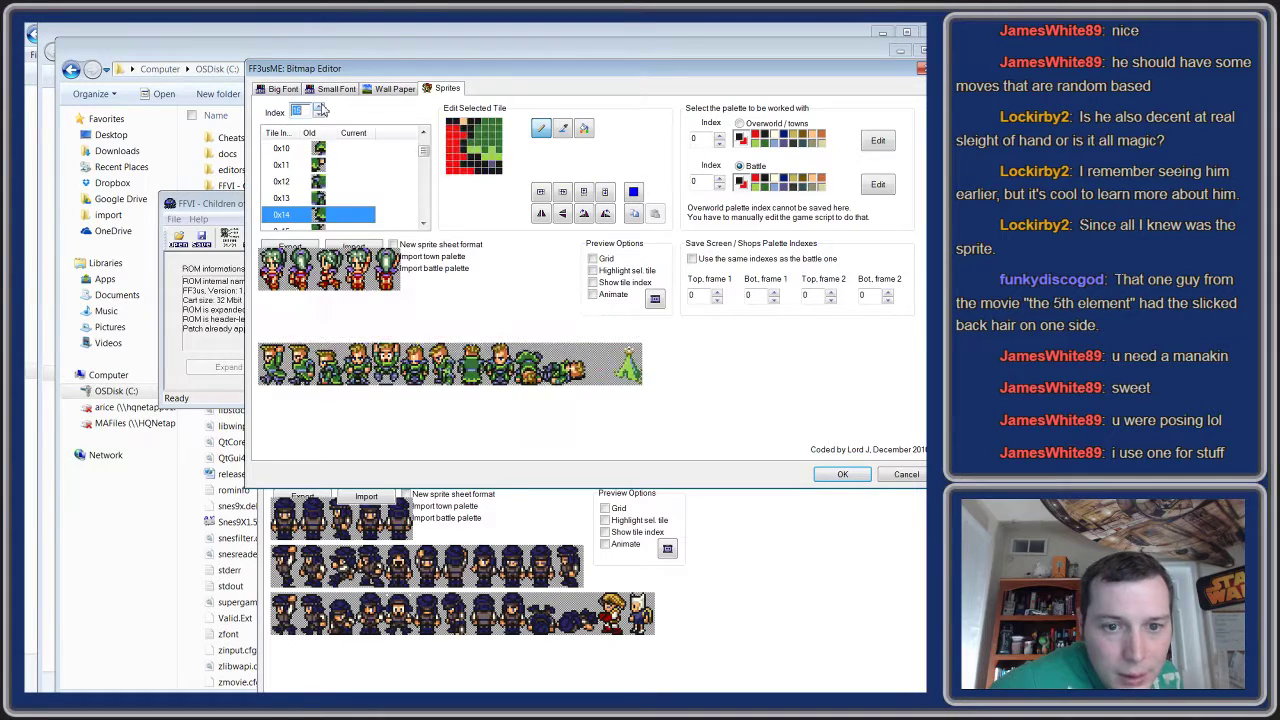
{"action": "left_click", "coordinate": [320, 108]}
{"action": "left_click", "coordinate": [320, 108]}
{"action": "left_click", "coordinate": [320, 108]}
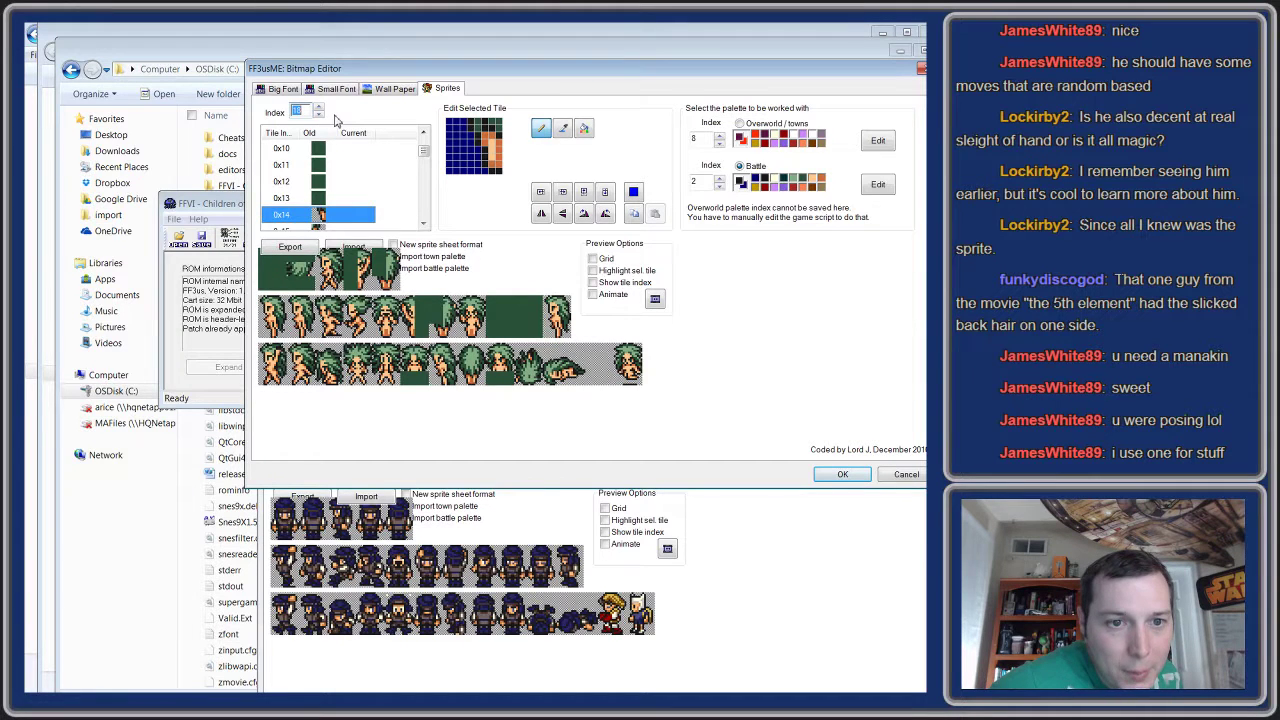
{"action": "left_click", "coordinate": [319, 107]}
{"action": "left_click", "coordinate": [319, 114]}
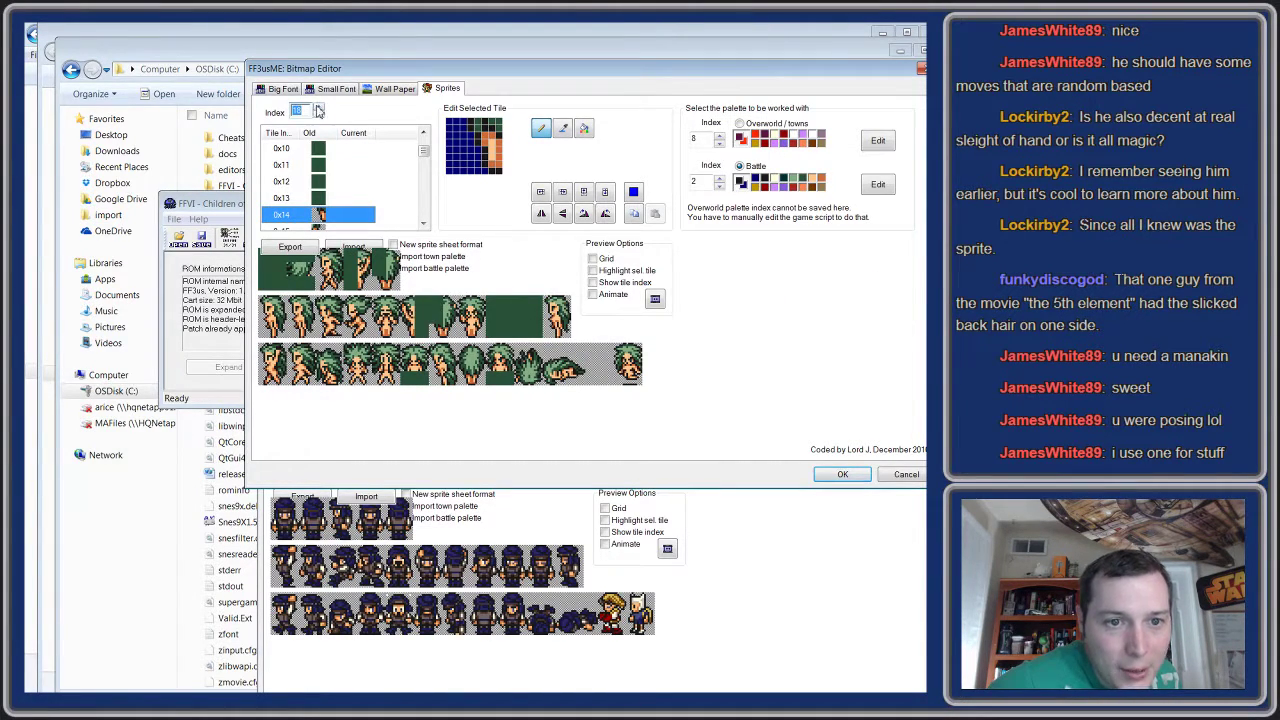
{"action": "left_click", "coordinate": [319, 108]}
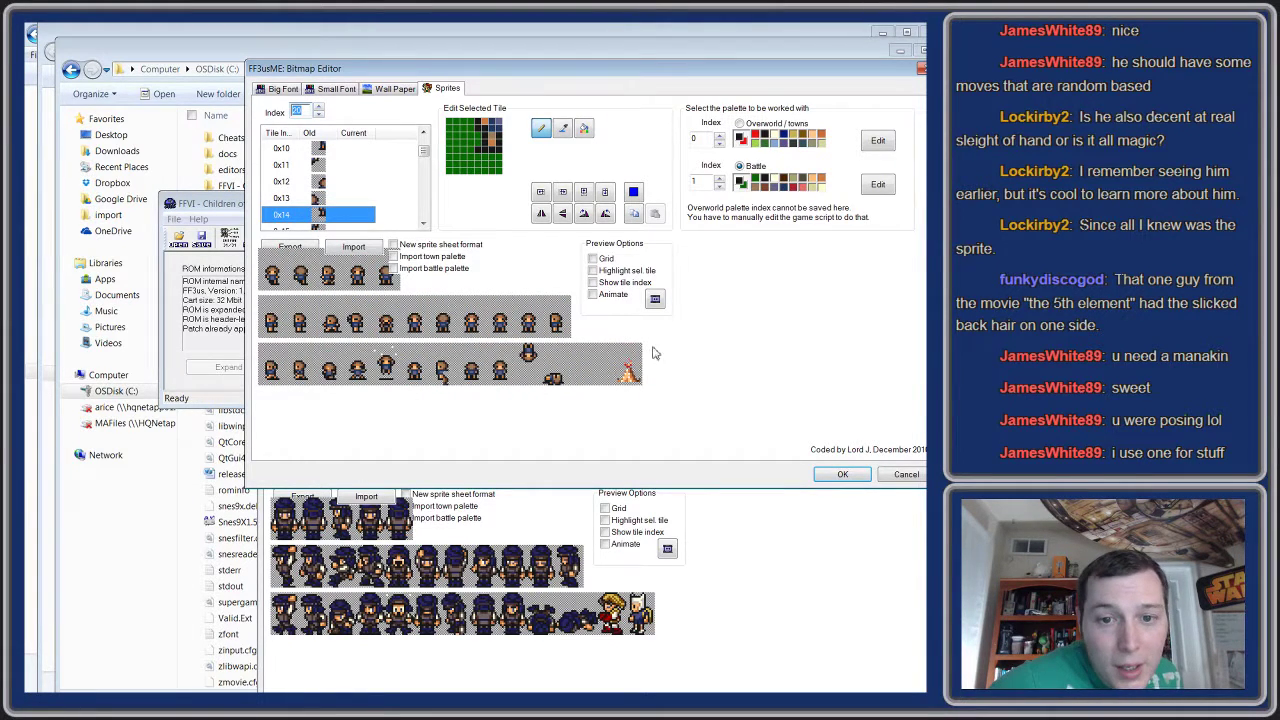
{"action": "left_click", "coordinate": [656, 300]}
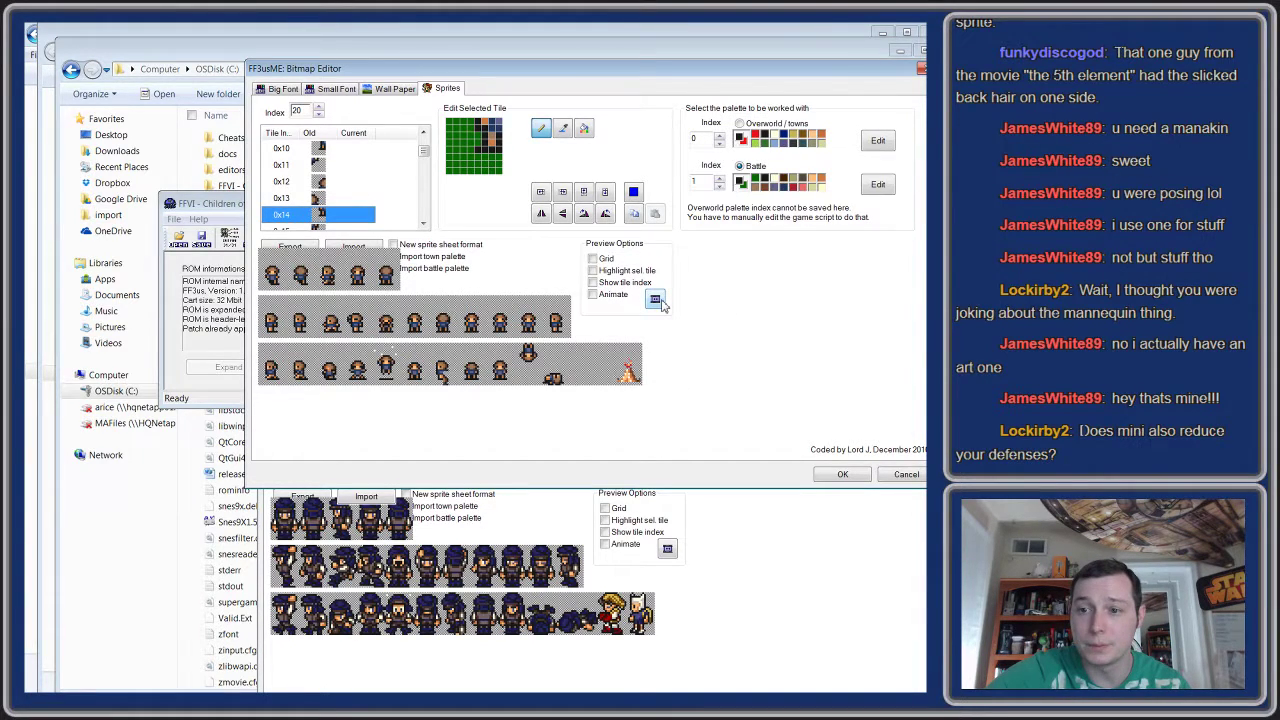
- Look at the Children of Vector sprite sheets above index 20 and step back down through the lower sheets to index 6
{"action": "left_click", "coordinate": [318, 109]}
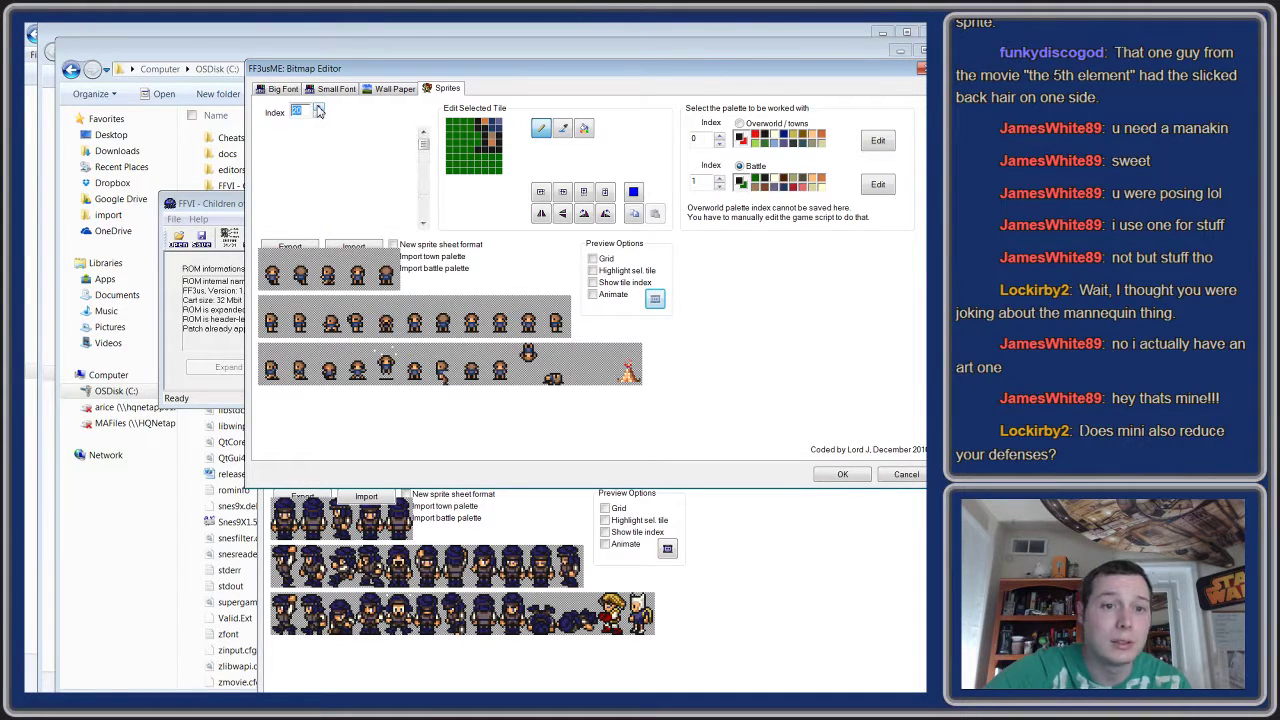
{"action": "left_click", "coordinate": [318, 109]}
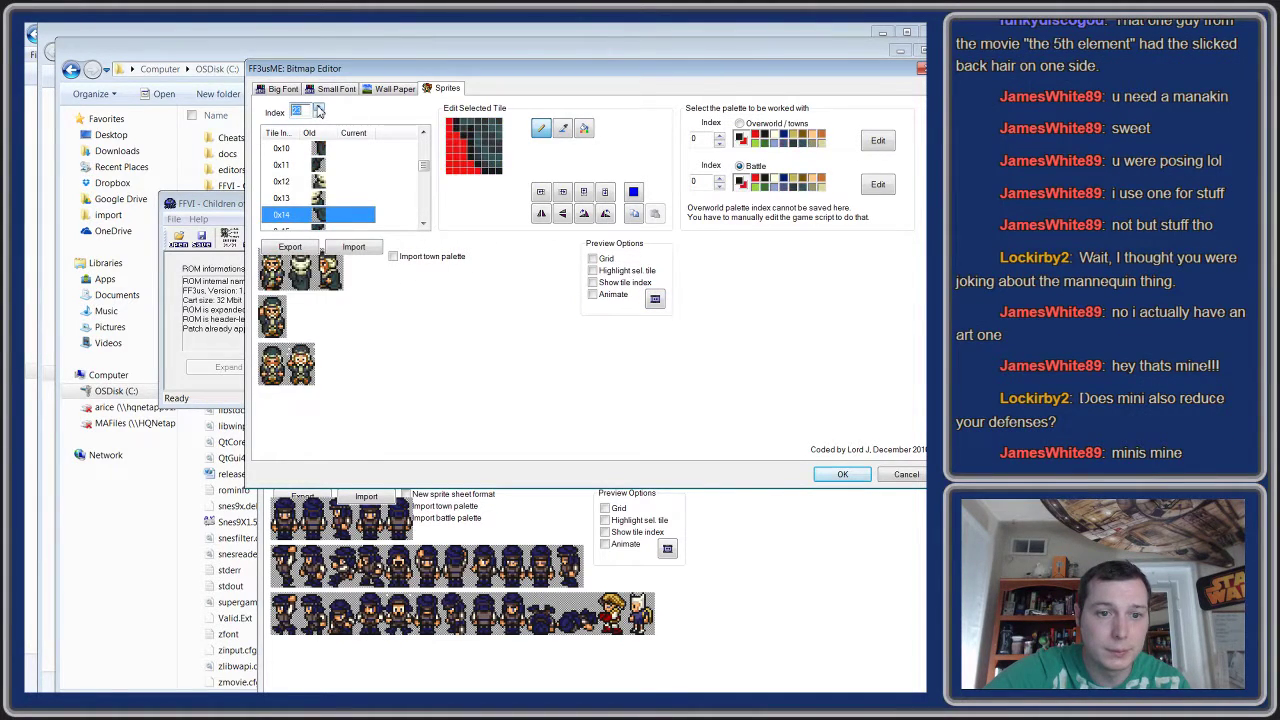
{"action": "left_click", "coordinate": [319, 116]}
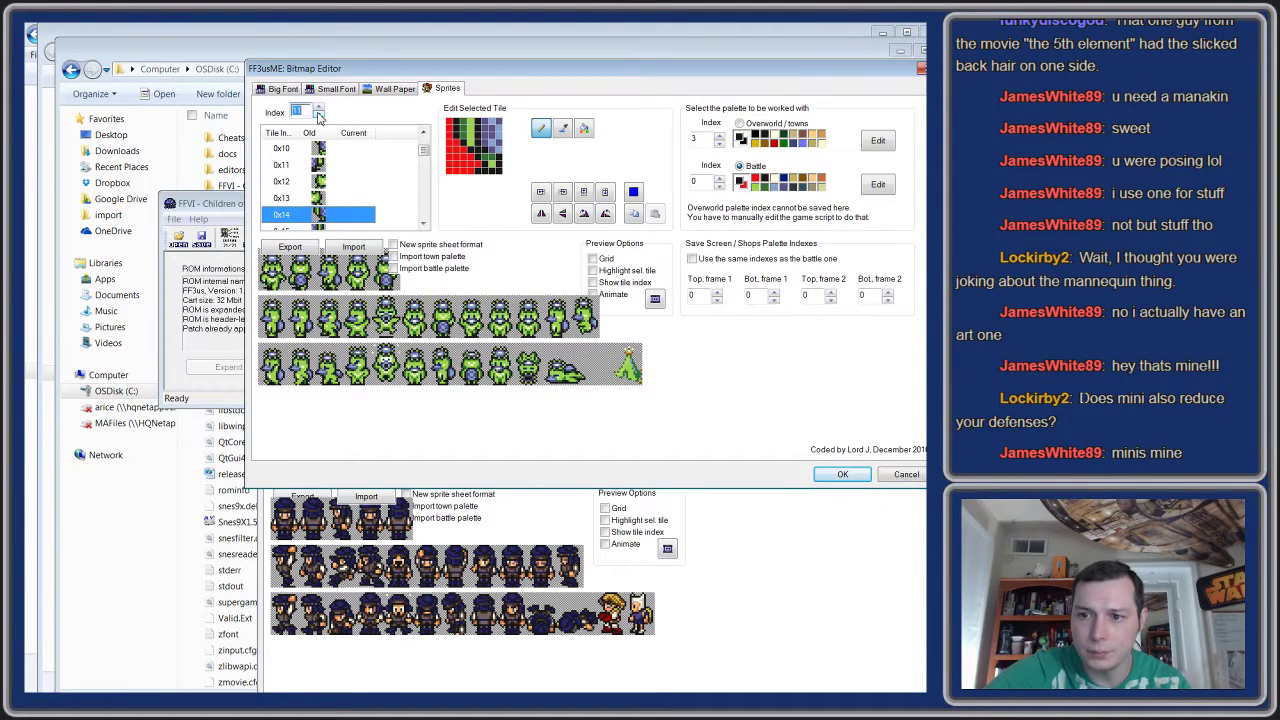
{"action": "left_click", "coordinate": [318, 109]}
{"action": "left_click", "coordinate": [319, 117]}
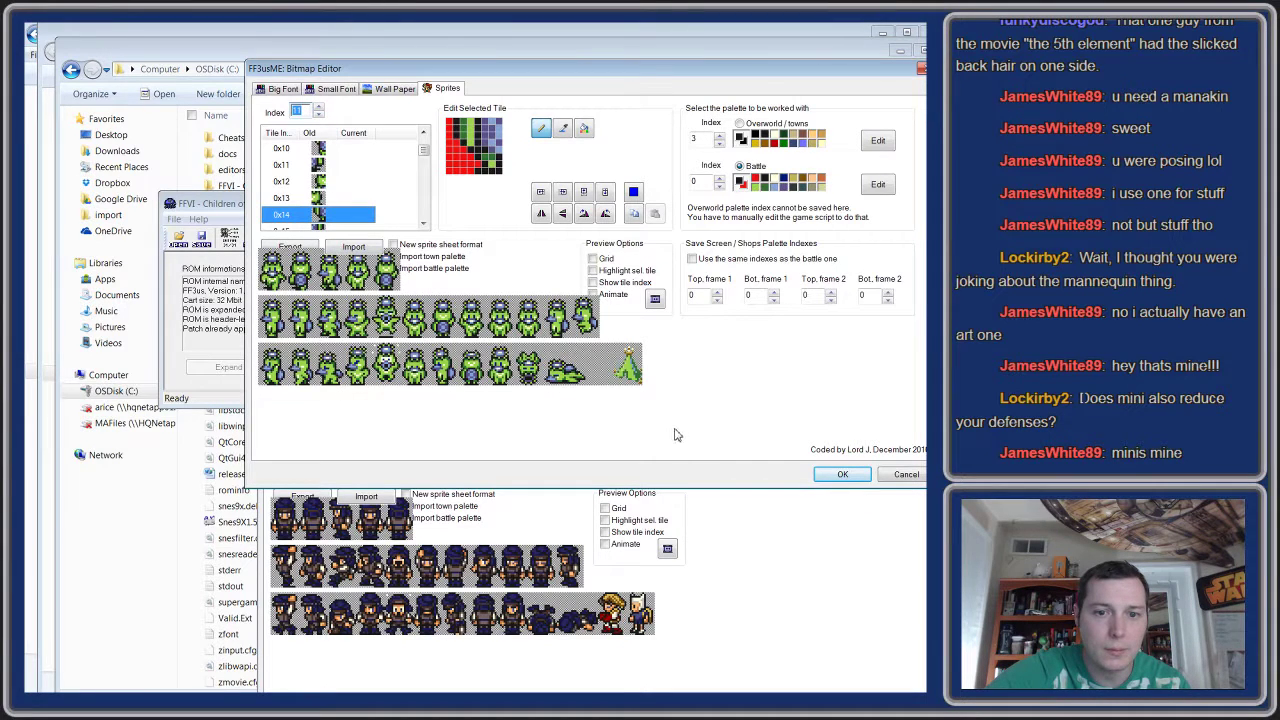
{"action": "left_click", "coordinate": [319, 117]}
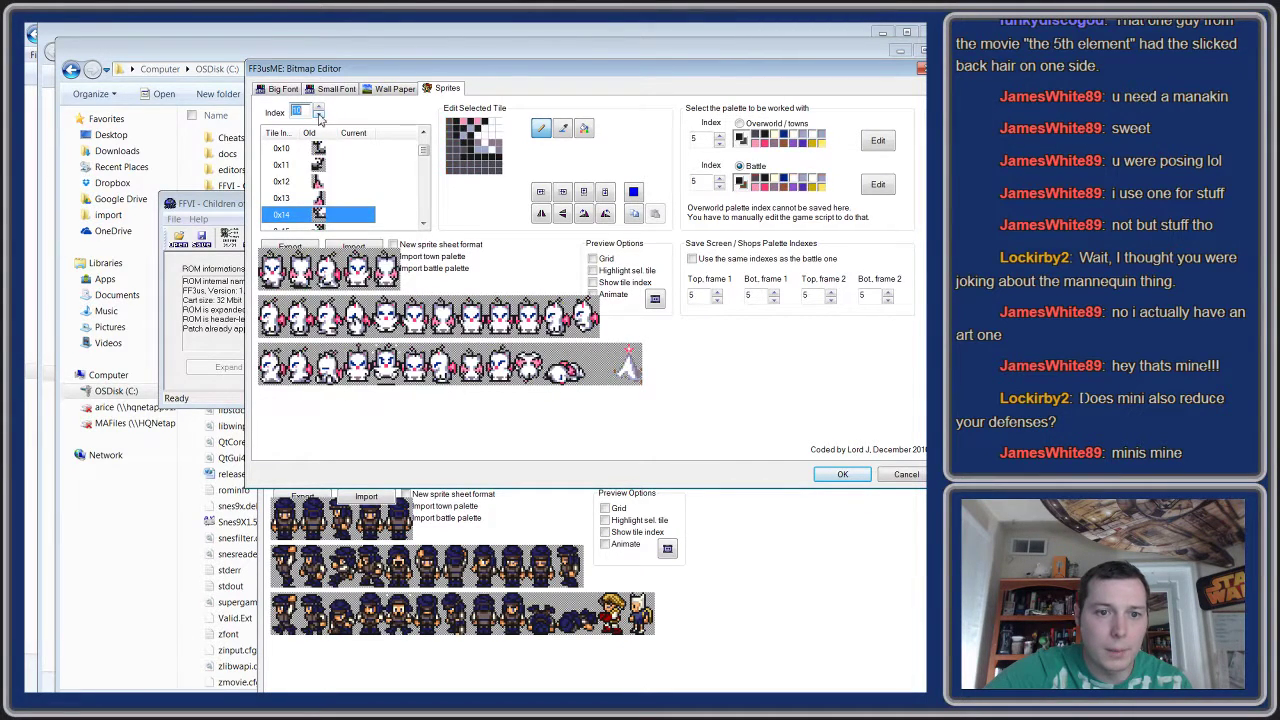
{"action": "left_click", "coordinate": [319, 117]}
{"action": "left_click", "coordinate": [319, 117]}
{"action": "left_click", "coordinate": [319, 117]}
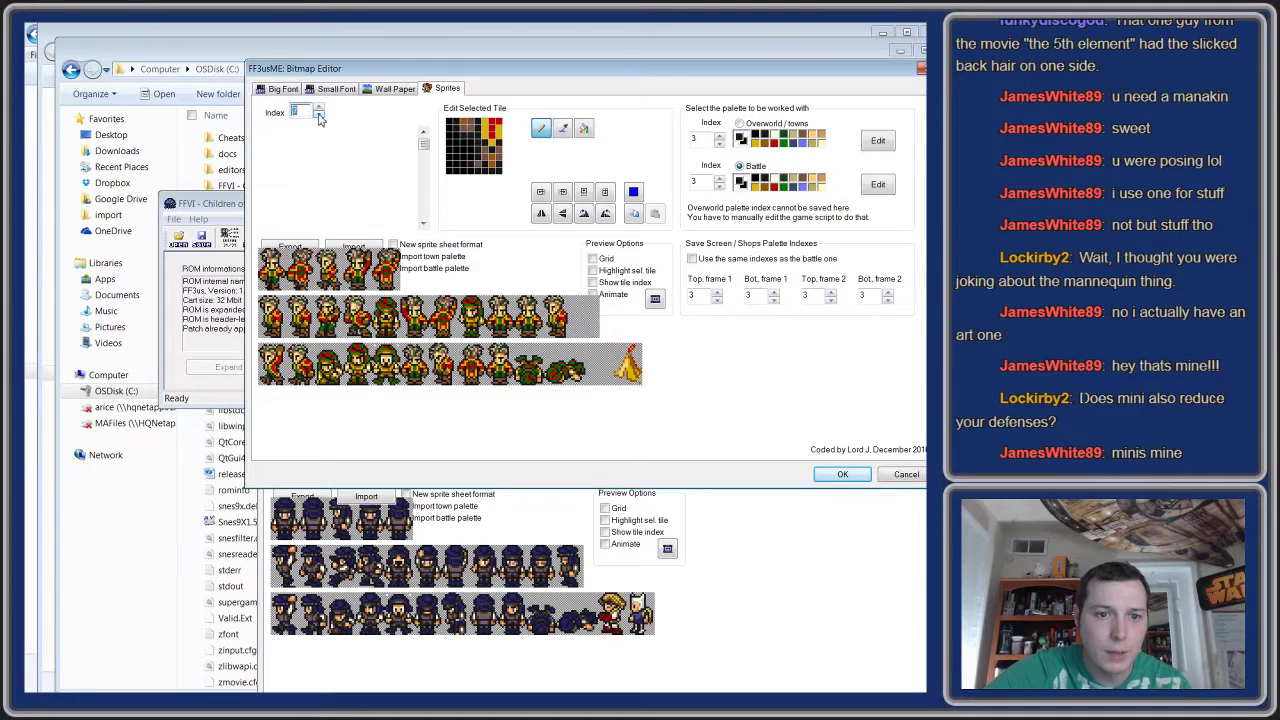
{"action": "left_click", "coordinate": [319, 117]}
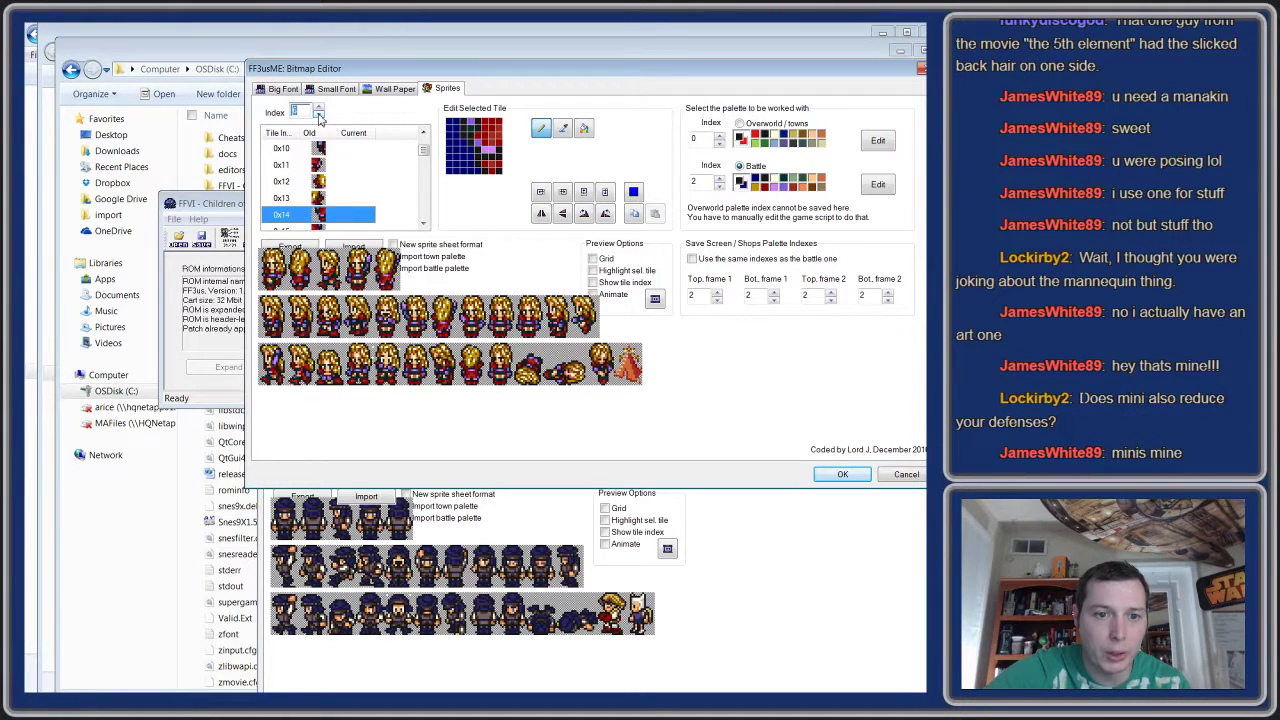
- Browse the character sprite sheets in the Bitmap Editor by index, finishing on sprite 3
{"action": "left_click", "coordinate": [319, 117]}
{"action": "left_click", "coordinate": [319, 117]}
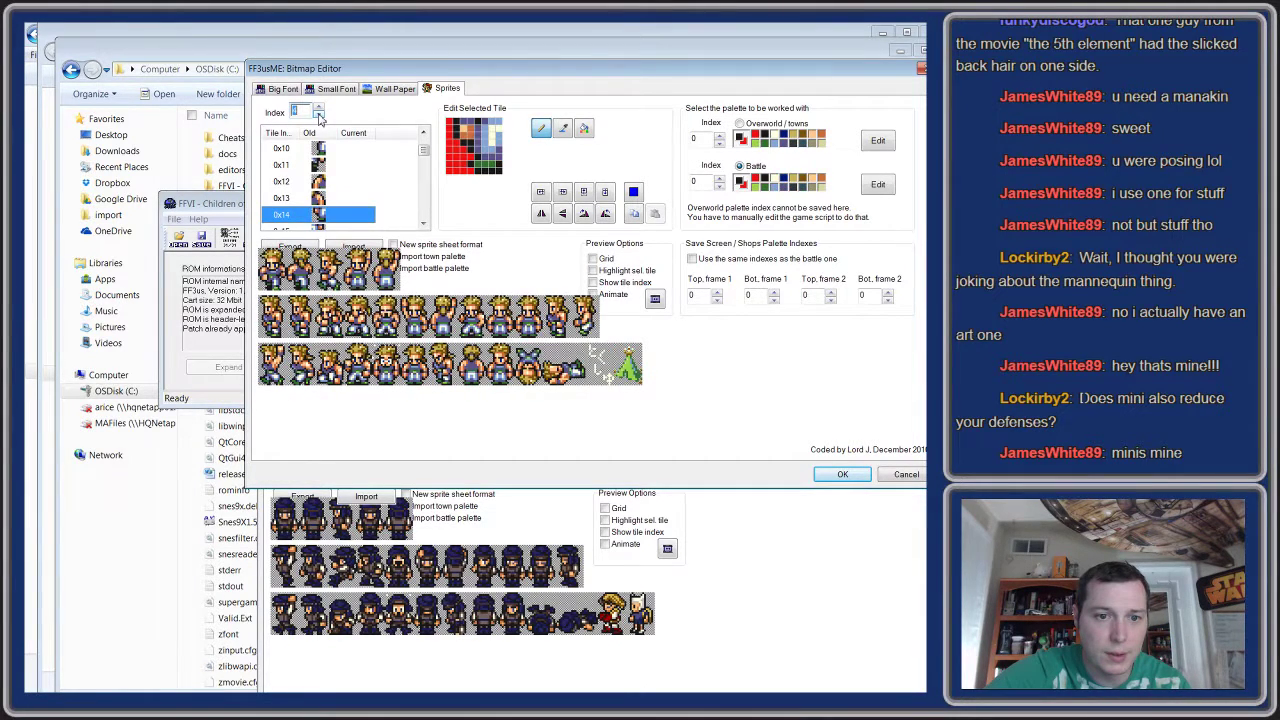
{"action": "left_click", "coordinate": [319, 117]}
{"action": "left_click", "coordinate": [319, 117]}
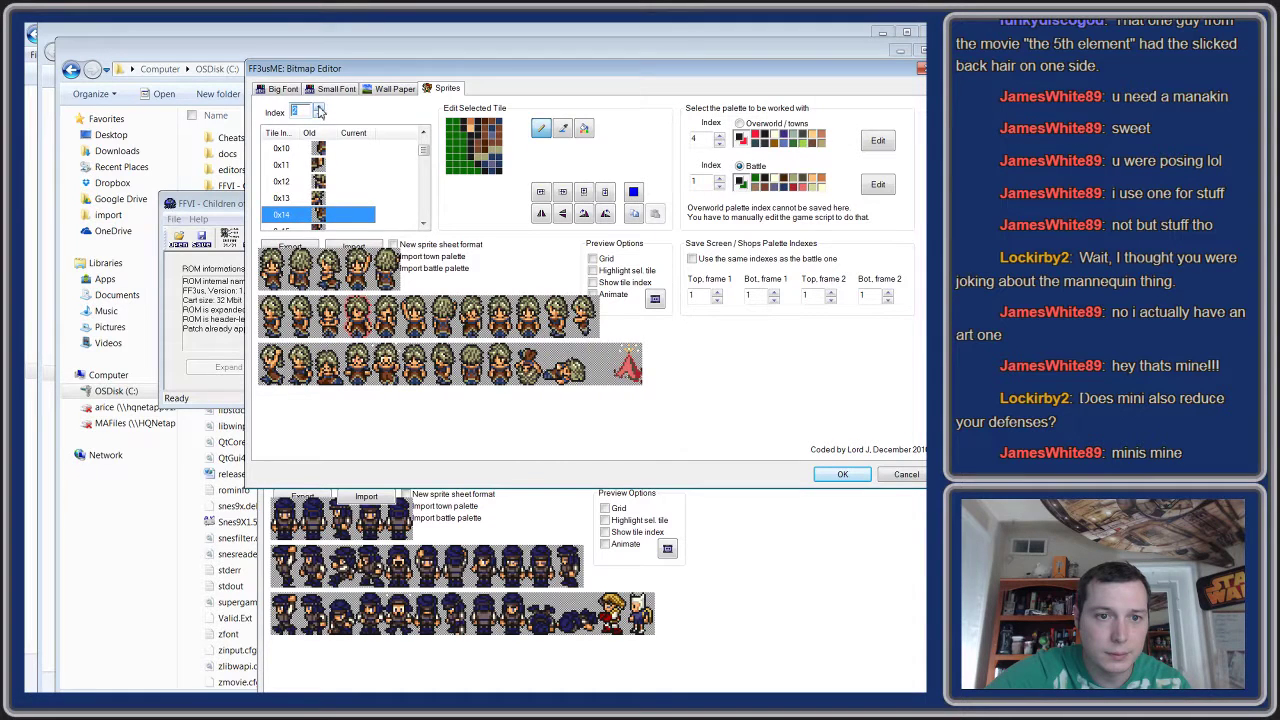
{"action": "left_click", "coordinate": [319, 110]}
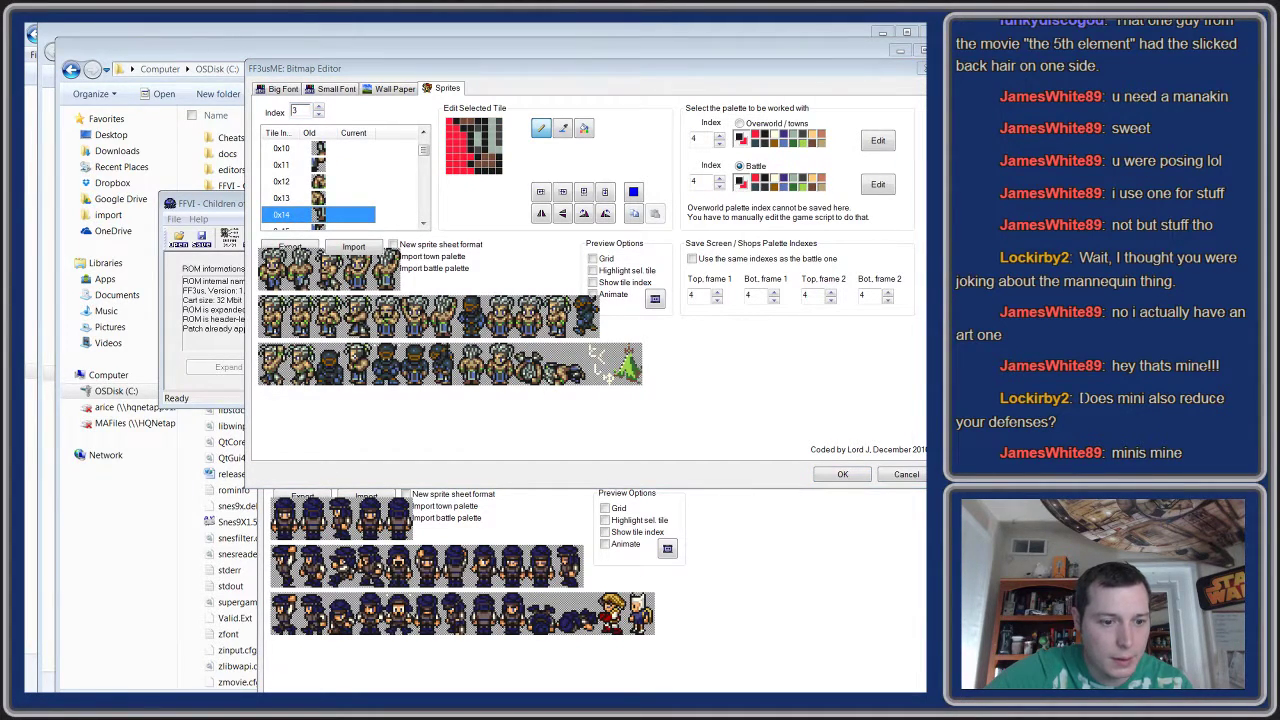
- Switch to File Explorer and look through the "old sprites" folder inside FFVI - Children of Vector
{"action": "key", "text": "alt+Tab"}
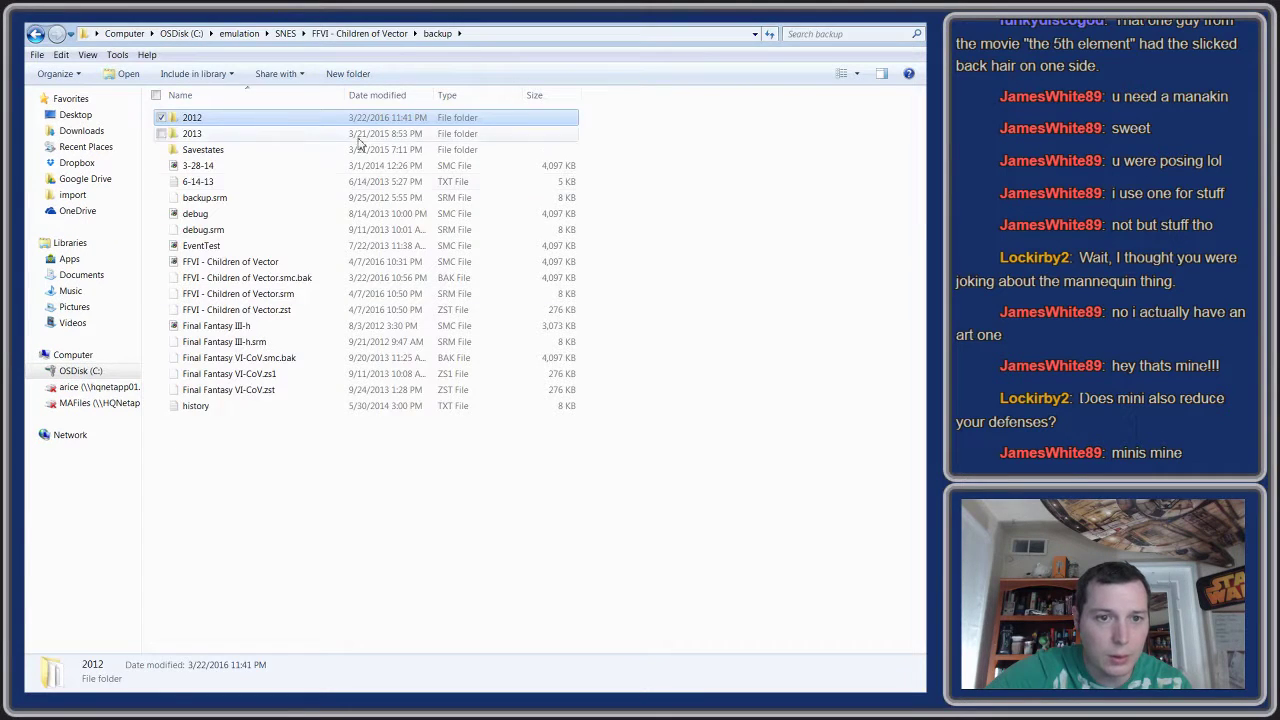
{"action": "left_click", "coordinate": [360, 33]}
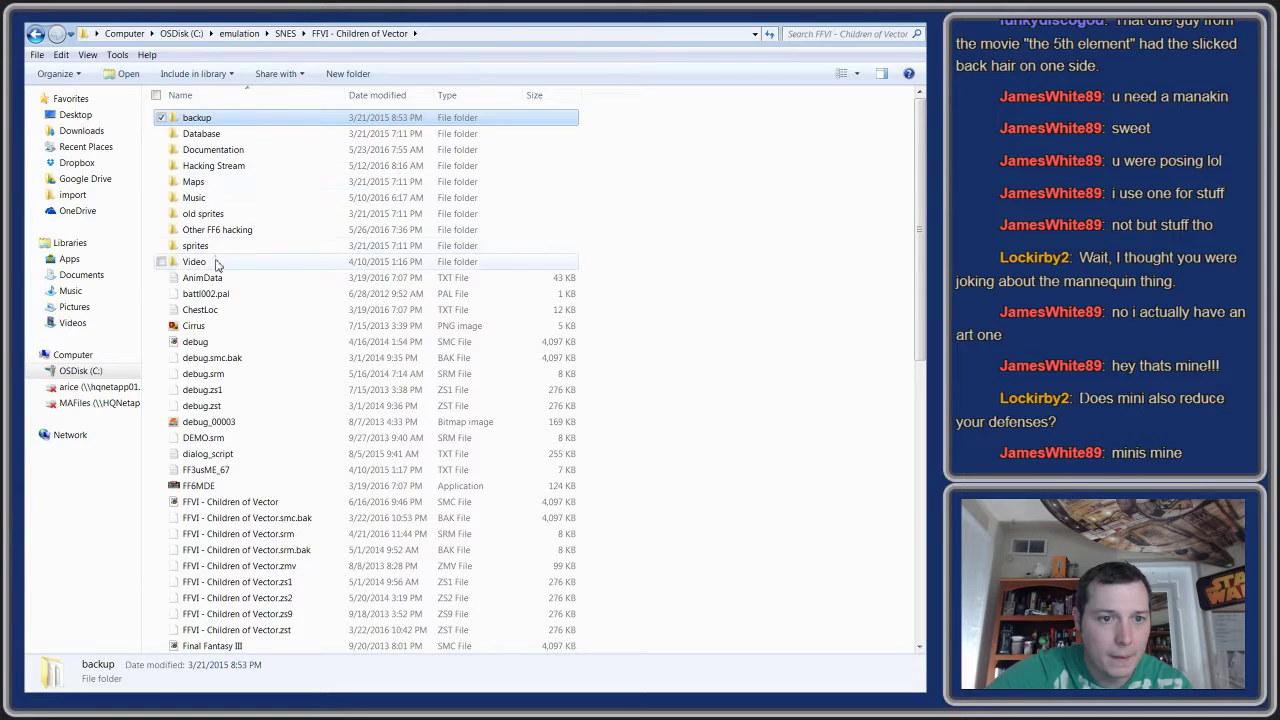
{"action": "left_click", "coordinate": [210, 216]}
{"action": "double_click", "coordinate": [205, 215]}
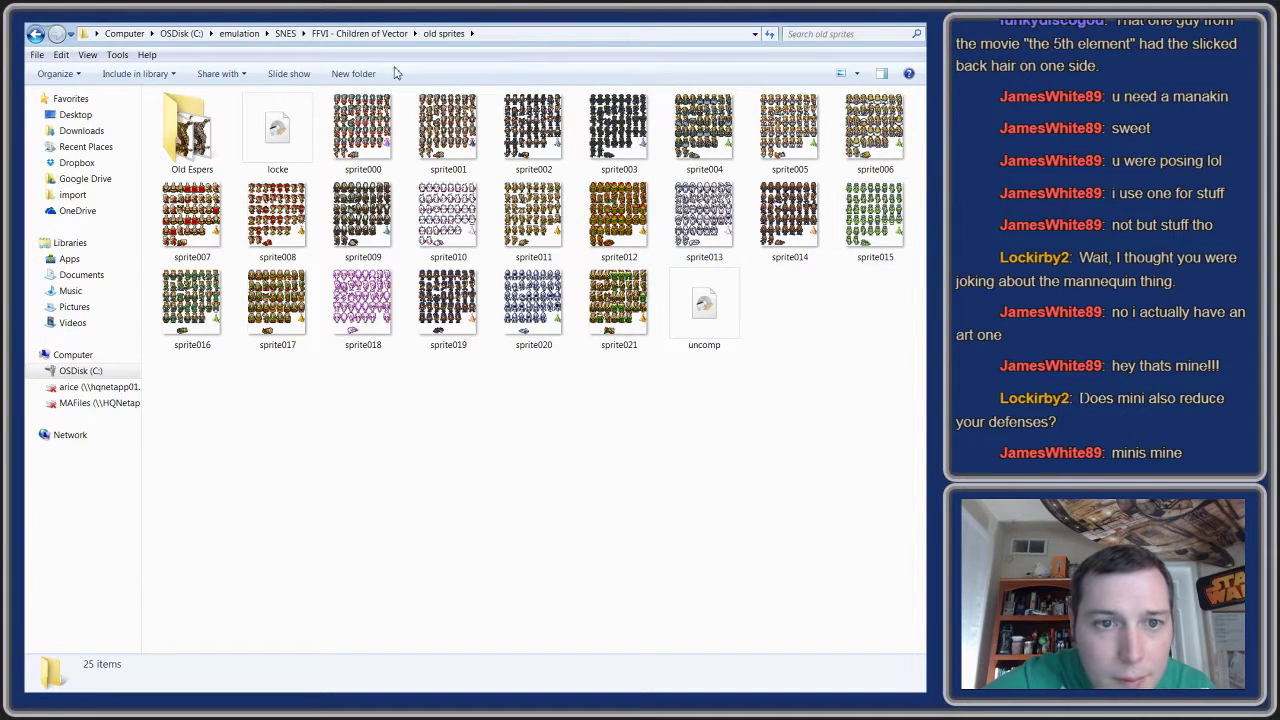
- View the "Cirrus- old" image from the project's sprites folder in Windows Photo Viewer
{"action": "left_click", "coordinate": [358, 33]}
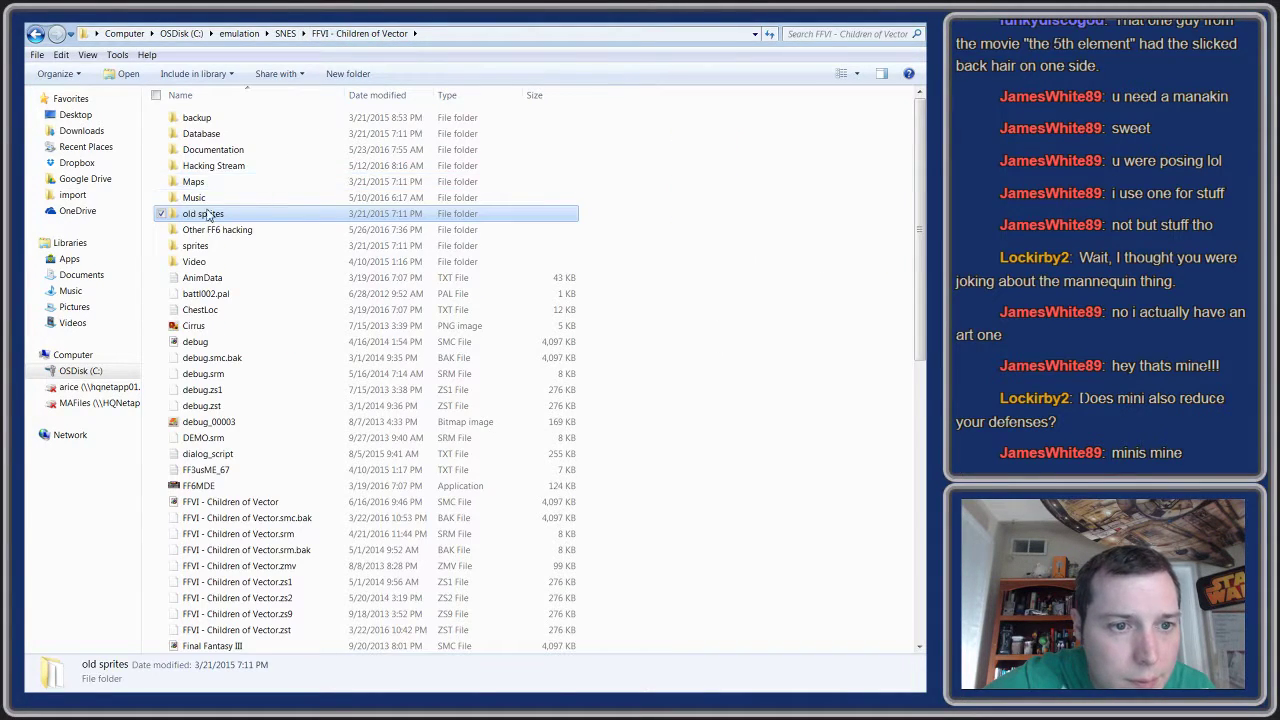
{"action": "double_click", "coordinate": [196, 245]}
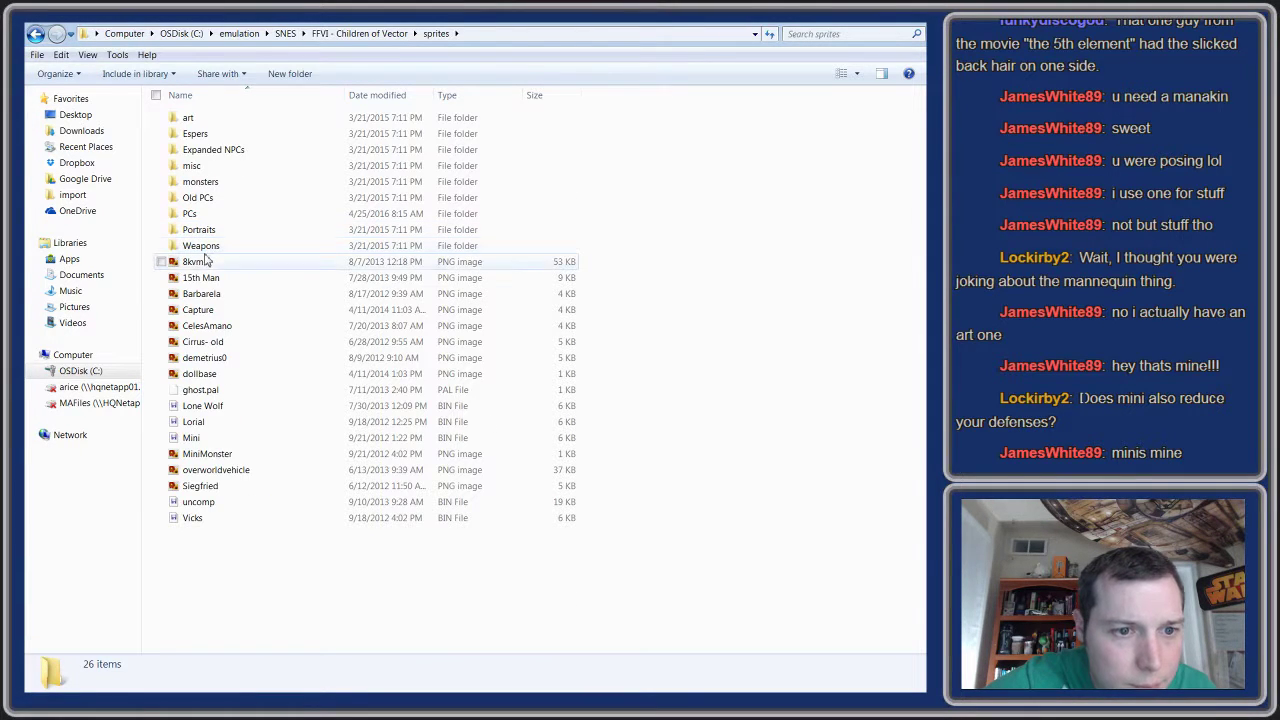
{"action": "left_click", "coordinate": [203, 348]}
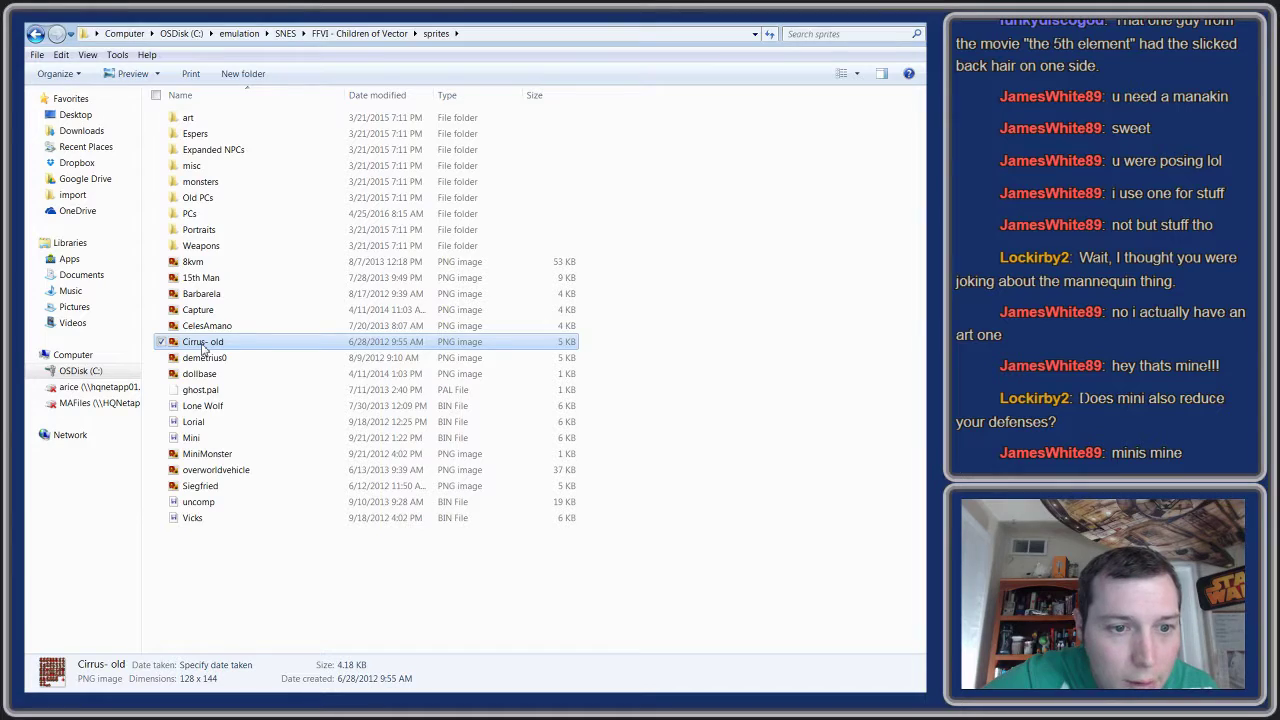
{"action": "double_click", "coordinate": [203, 348]}
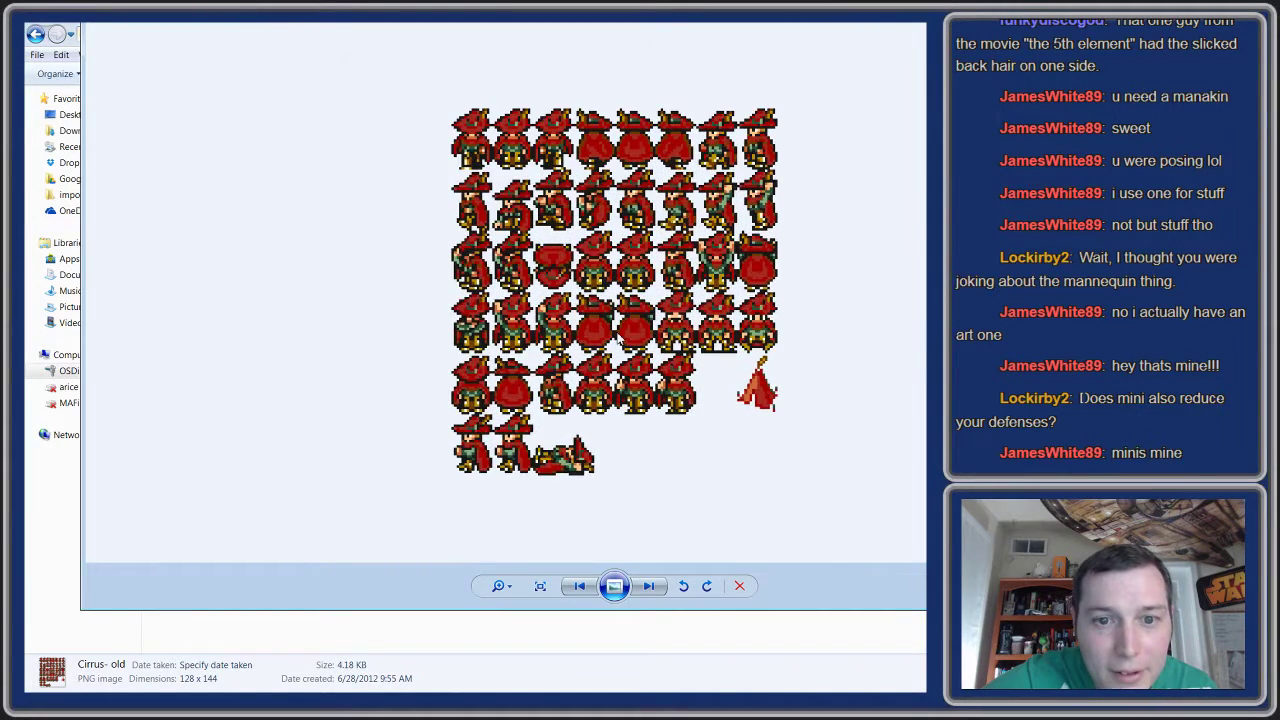
{"action": "left_click_drag", "start_coordinate": [655, 2], "coordinate": [510, 75]}
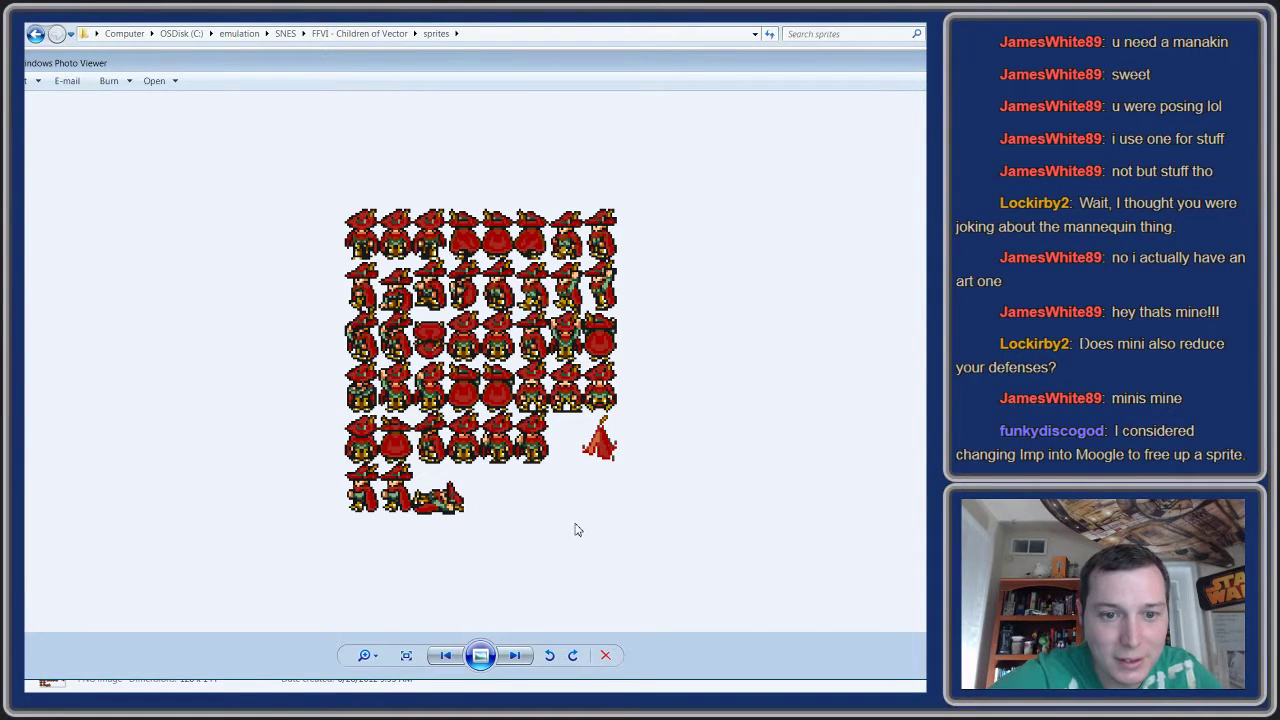
{"action": "scroll", "coordinate": [575, 530], "scroll_direction": "down", "scroll_amount": 1}
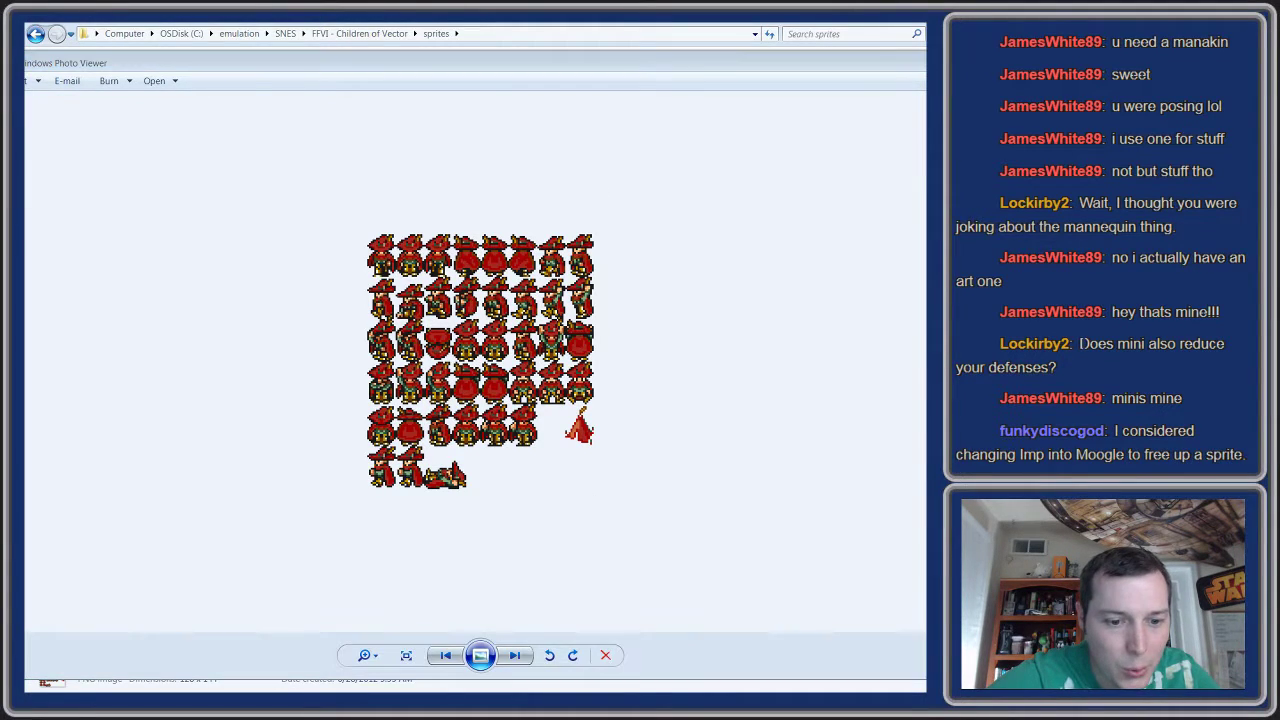
- Switch to the FF3usME window with the RotDS ROM and close its Bitmap Editor without saving
{"action": "key", "text": "alt+Tab"}
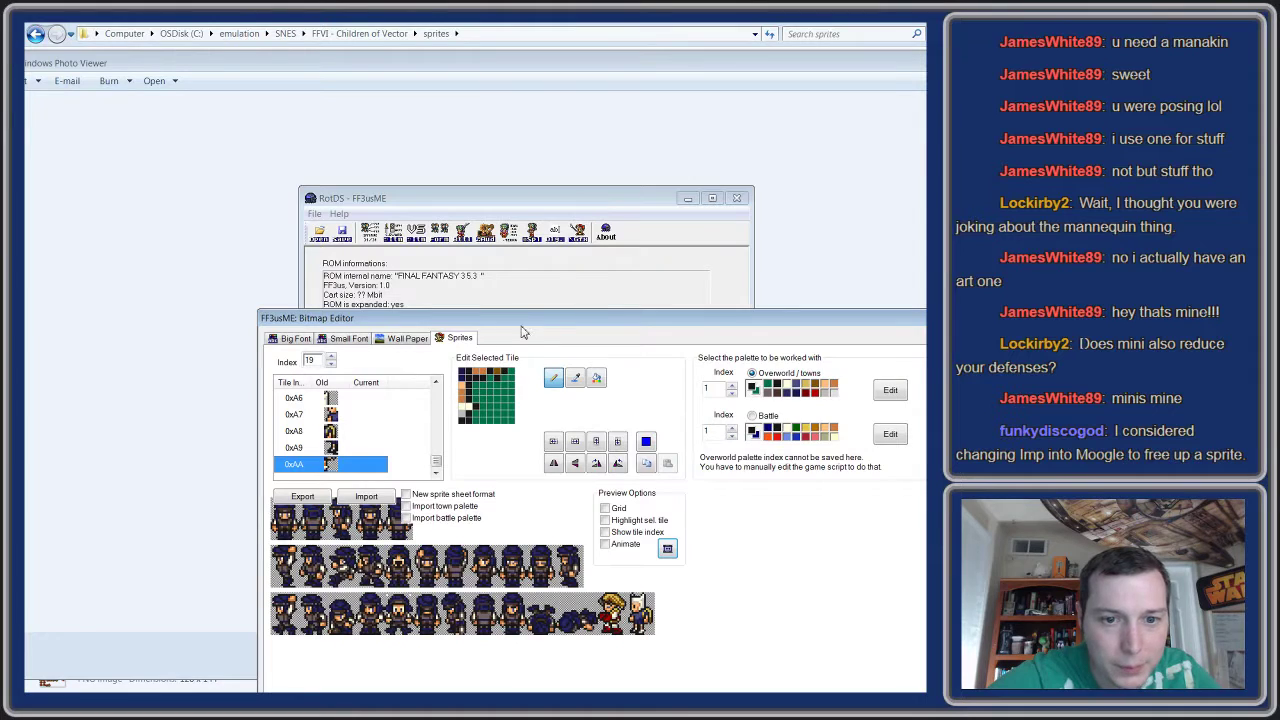
{"action": "left_click_drag", "start_coordinate": [521, 332], "coordinate": [420, 212]}
{"action": "left_click", "coordinate": [819, 604]}
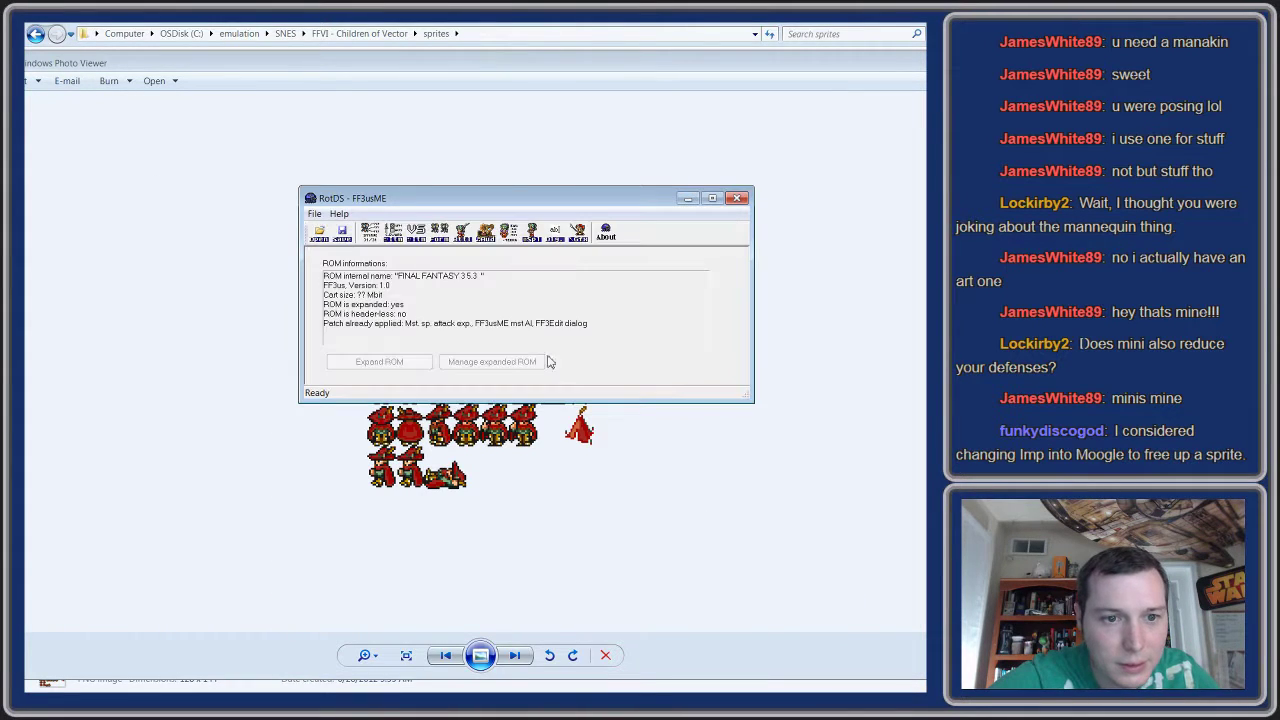
- Open the 7-5-12 ROM from the backup\2012 folder of FFVI - Children of Vector
{"action": "left_click", "coordinate": [318, 232]}
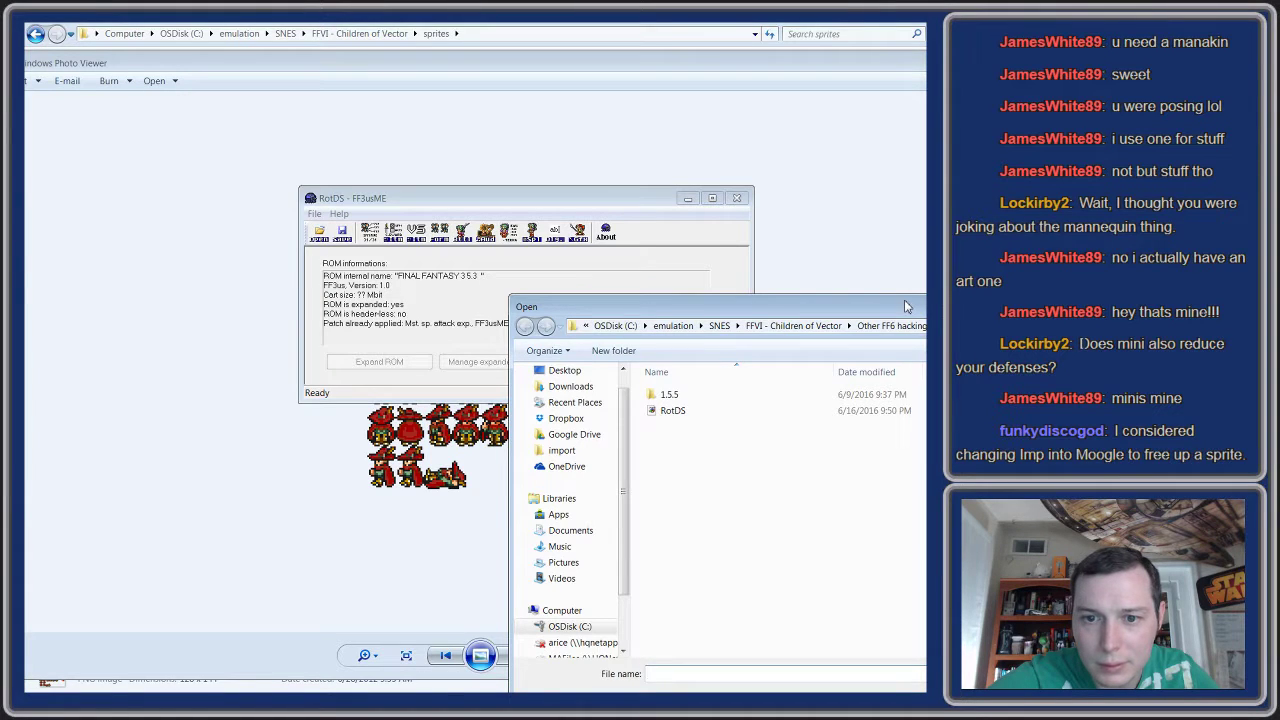
{"action": "left_click_drag", "start_coordinate": [906, 306], "coordinate": [617, 175]}
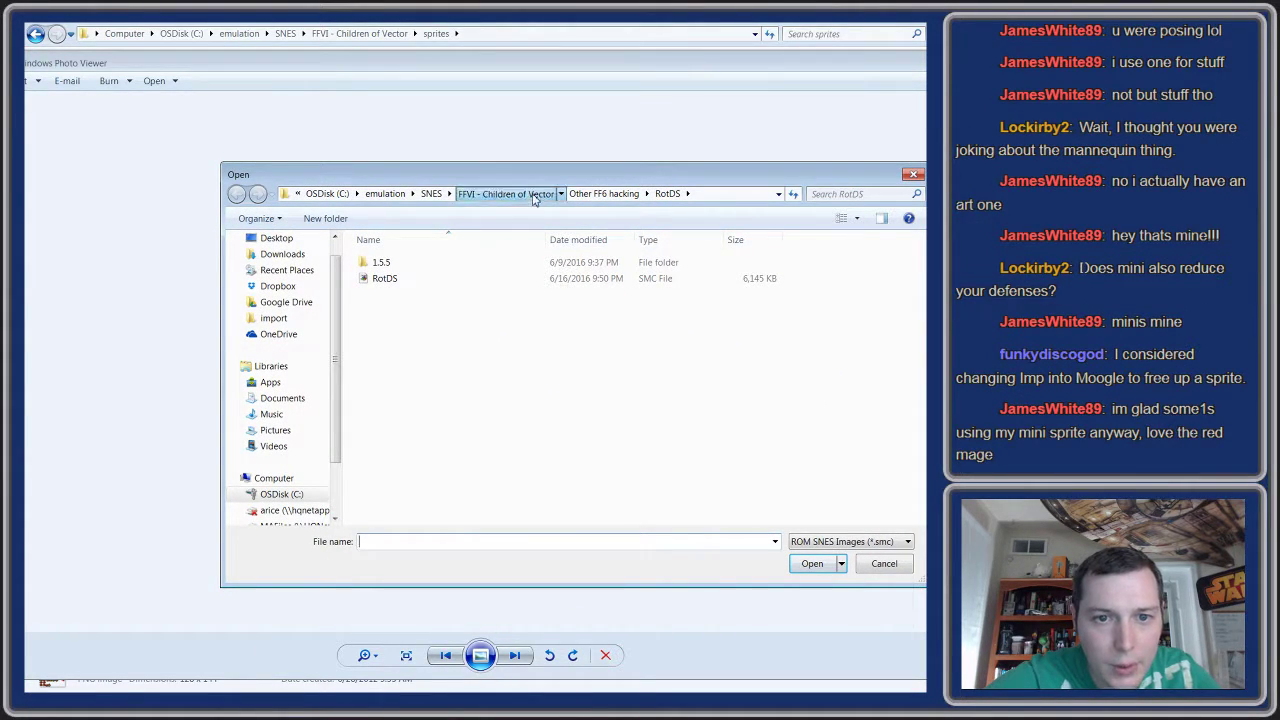
{"action": "left_click", "coordinate": [535, 199]}
{"action": "double_click", "coordinate": [383, 263]}
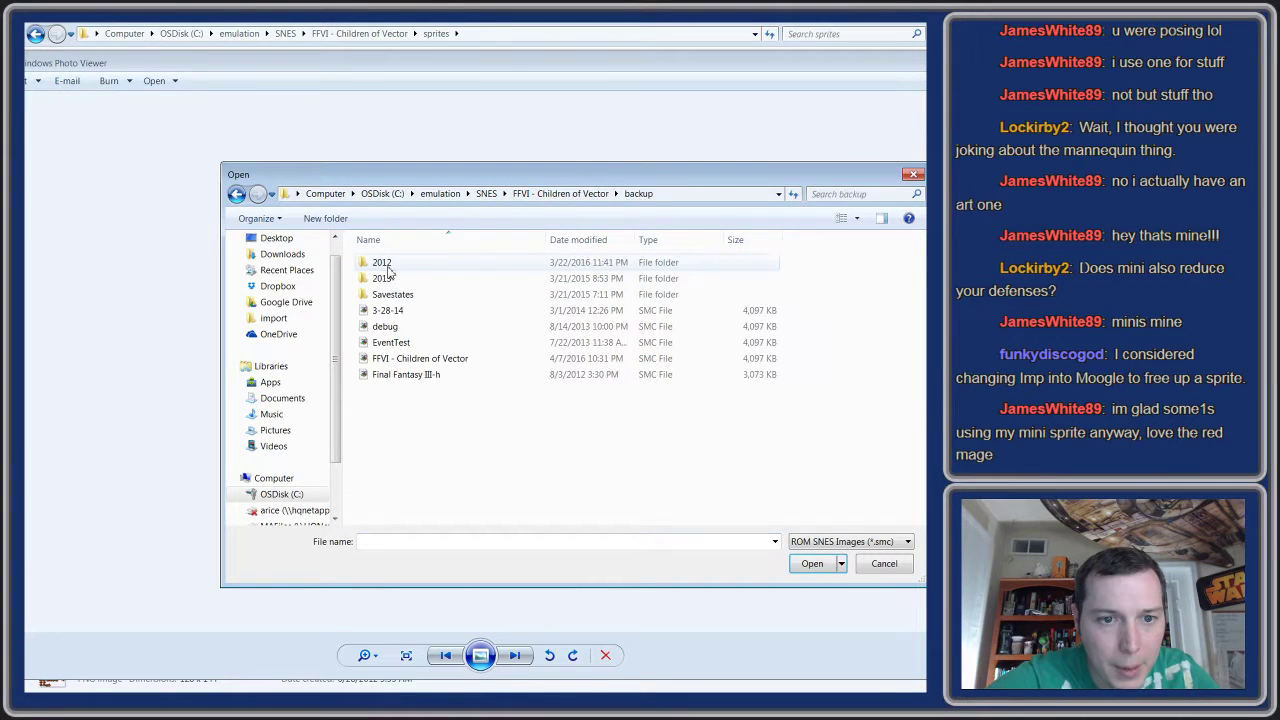
{"action": "double_click", "coordinate": [391, 263]}
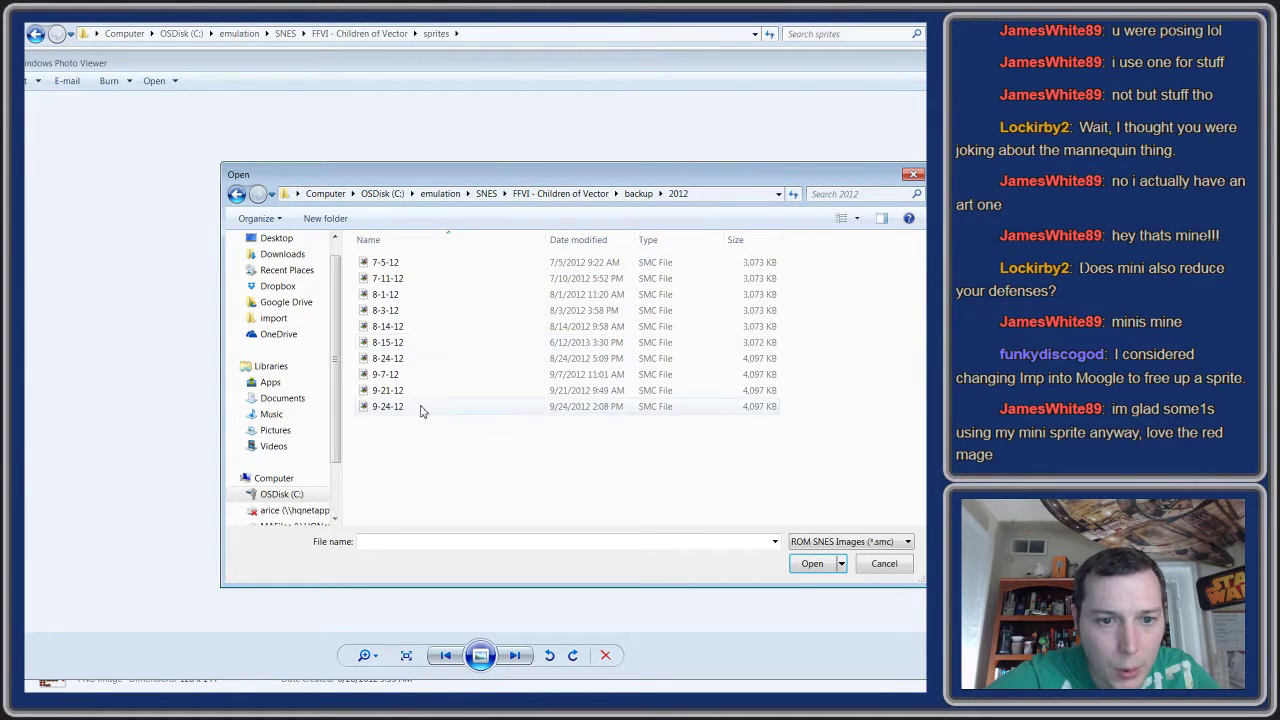
{"action": "double_click", "coordinate": [386, 263]}
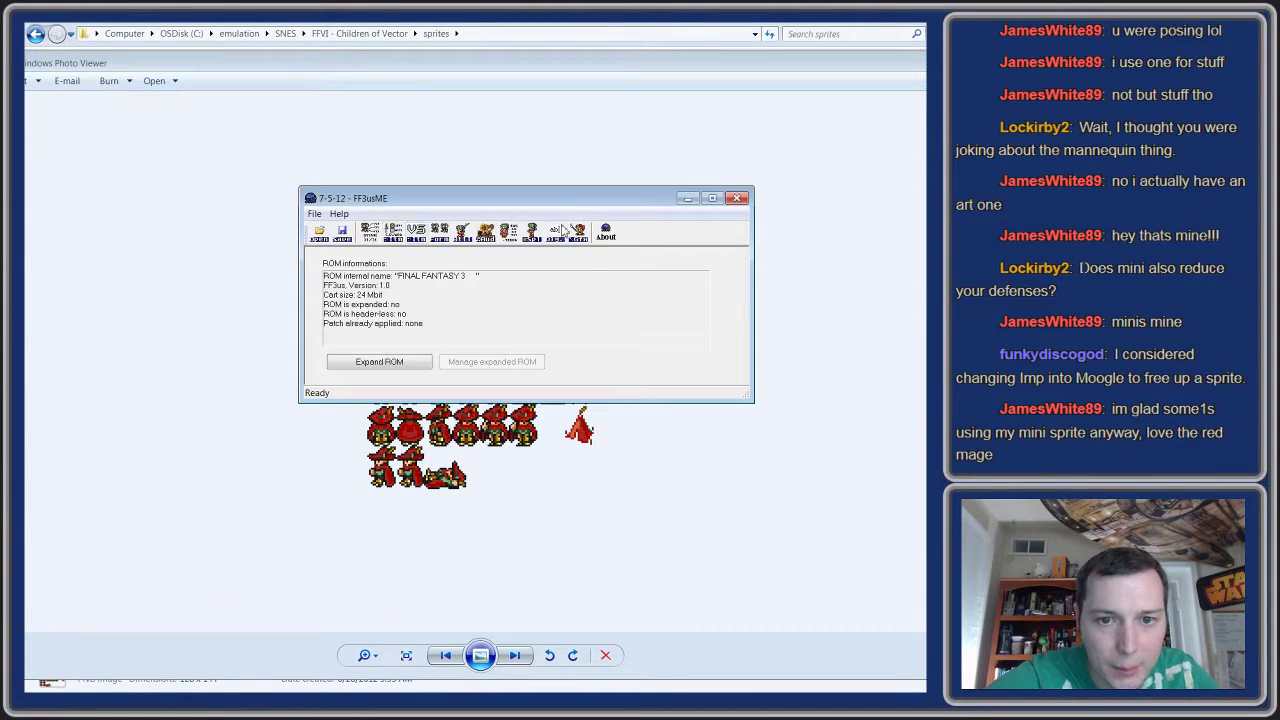
- Bring up the ROM's sprites in the Bitmap Editor and display sprite 4 with its battle palette
{"action": "left_click", "coordinate": [578, 233]}
{"action": "left_click", "coordinate": [374, 109]}
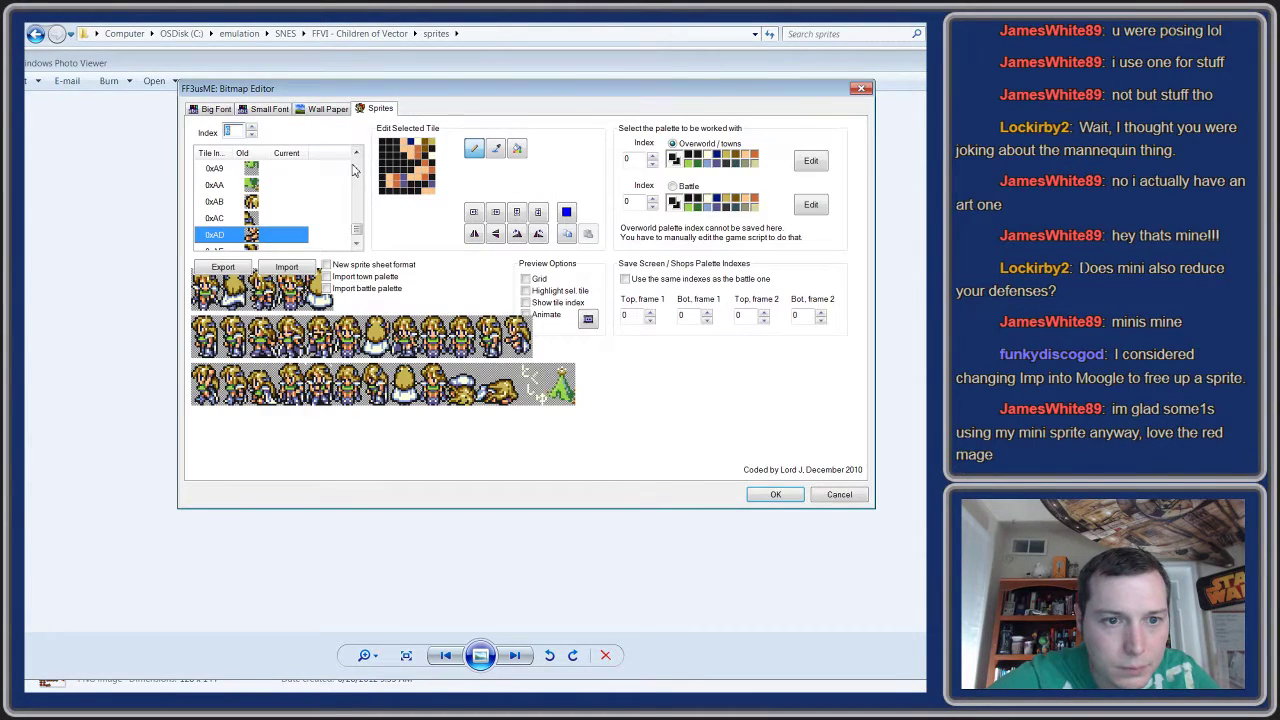
{"action": "left_click", "coordinate": [252, 128]}
{"action": "left_click", "coordinate": [252, 128]}
{"action": "left_click", "coordinate": [252, 128]}
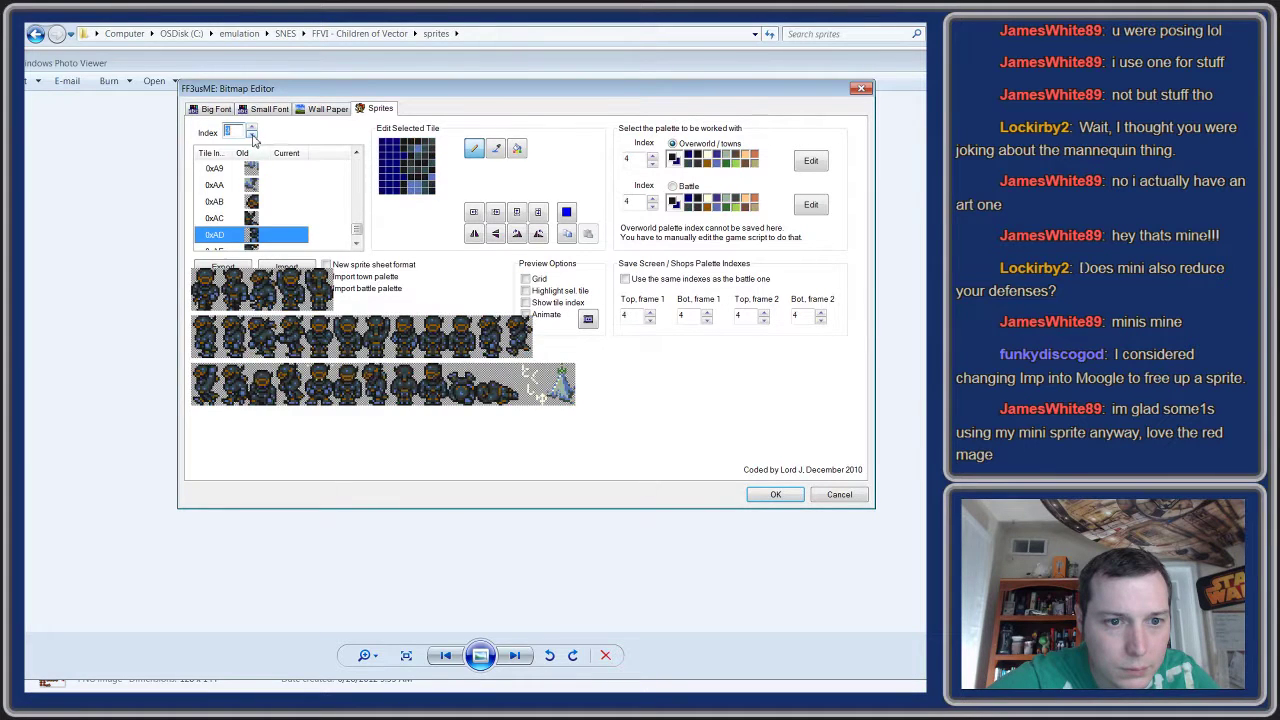
{"action": "left_click", "coordinate": [252, 128]}
{"action": "left_click", "coordinate": [252, 128]}
{"action": "left_click", "coordinate": [252, 128]}
{"action": "left_click", "coordinate": [252, 128]}
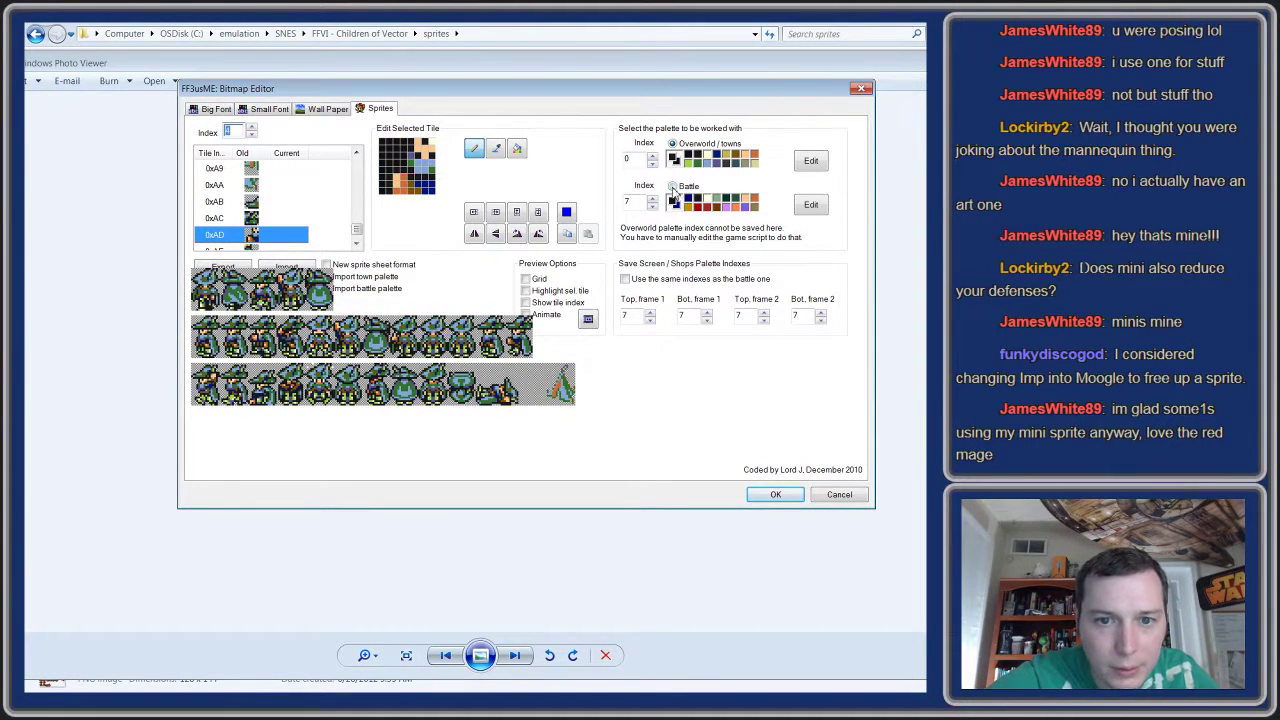
{"action": "left_click", "coordinate": [673, 187]}
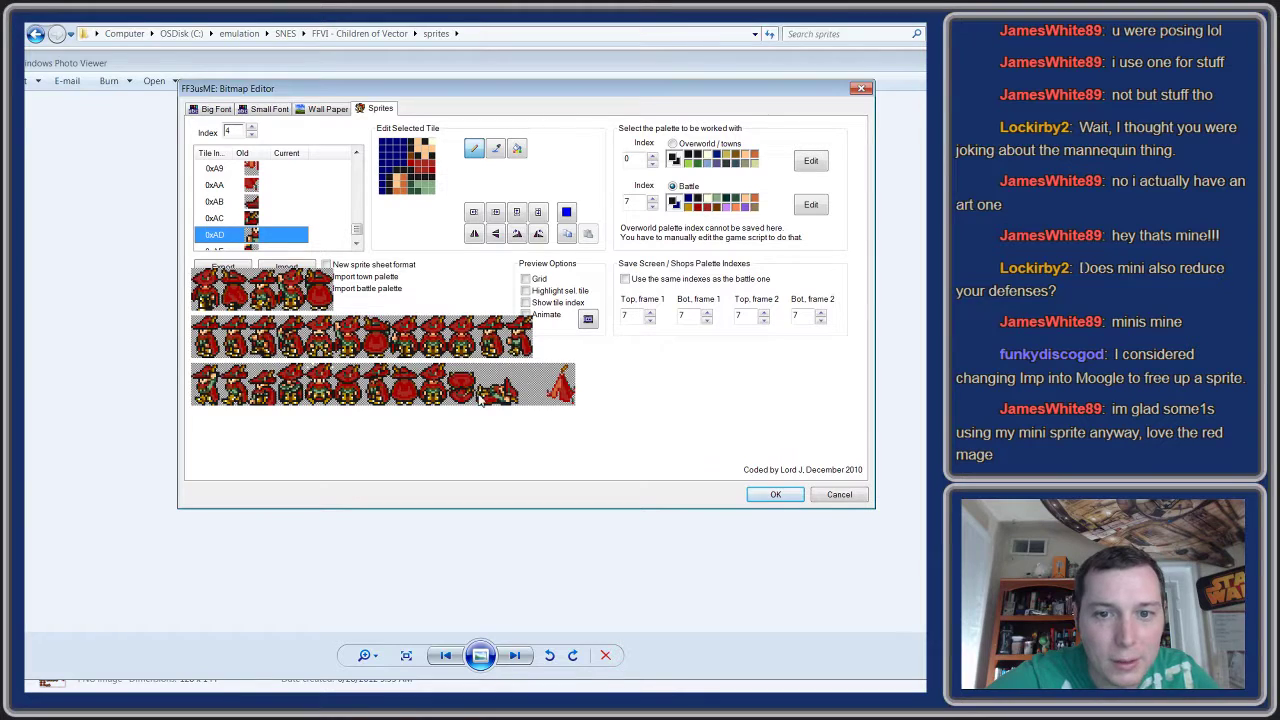
- Step through the overworld palettes for sprite 4, return the index to 0, and enable the Animate preview option
{"action": "left_click", "coordinate": [652, 156]}
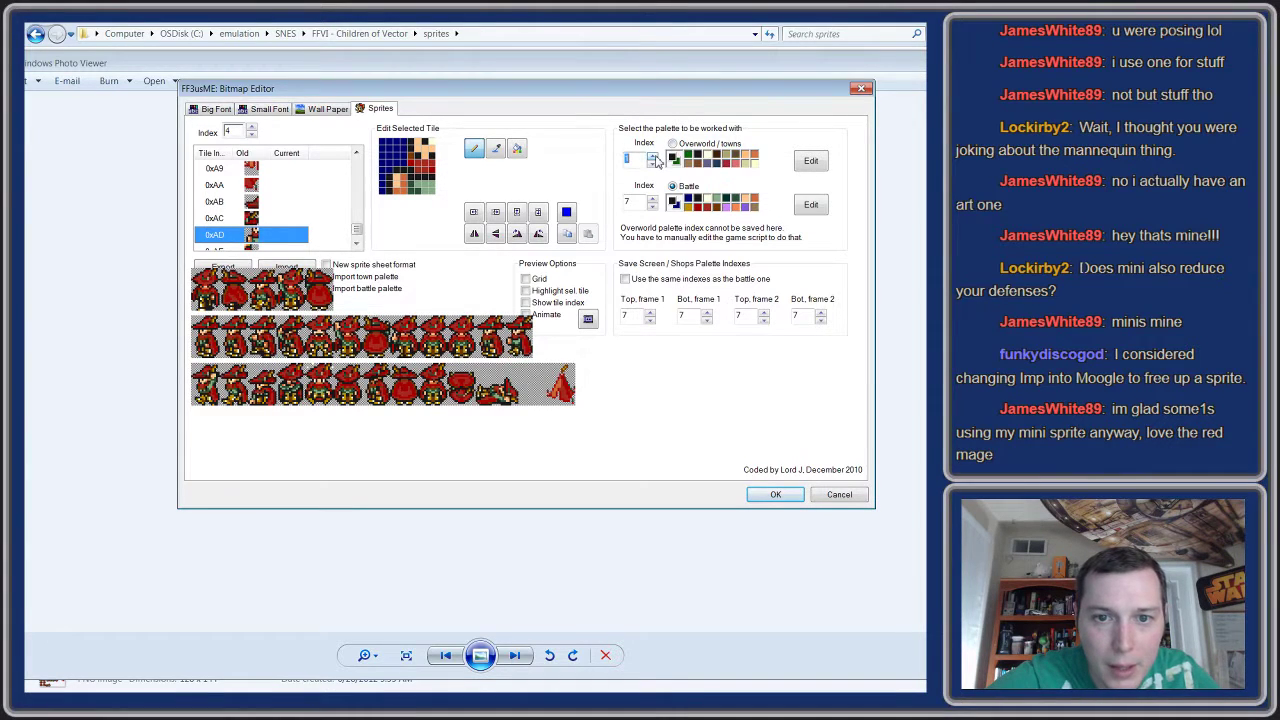
{"action": "left_click", "coordinate": [652, 156]}
{"action": "left_click", "coordinate": [652, 163]}
{"action": "left_click", "coordinate": [652, 156]}
{"action": "left_click", "coordinate": [652, 166]}
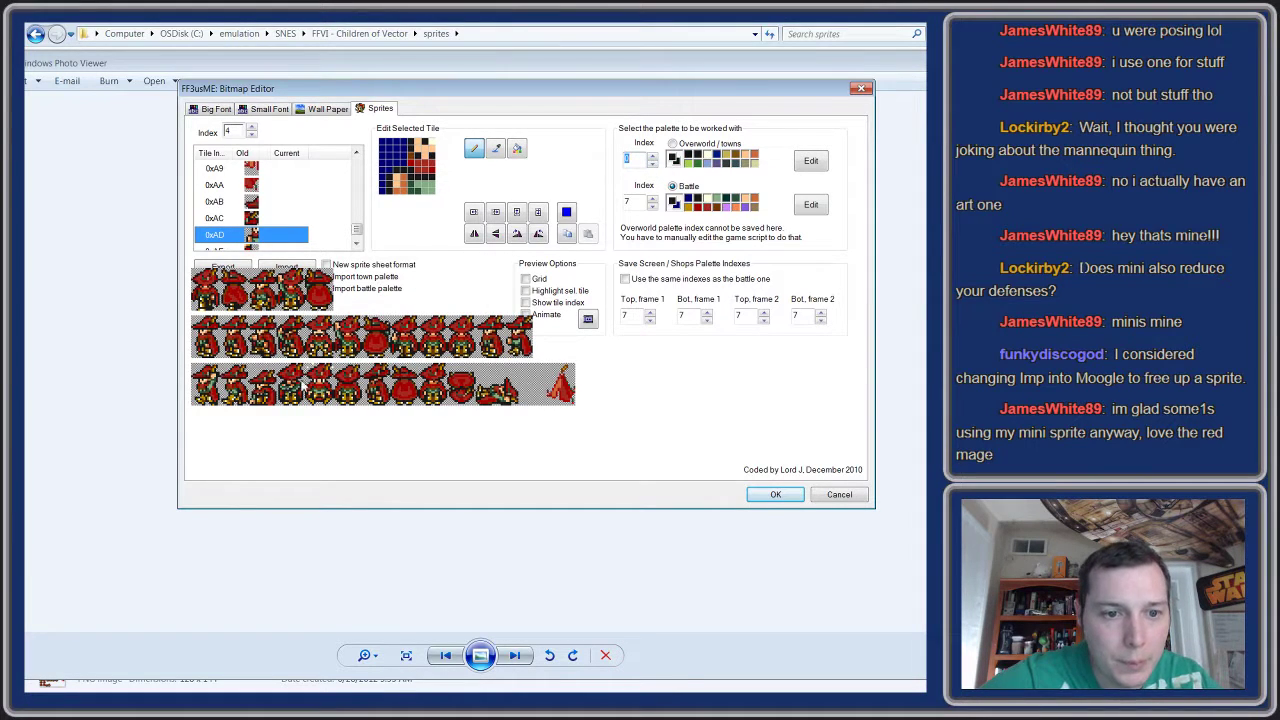
{"action": "left_click", "coordinate": [586, 319]}
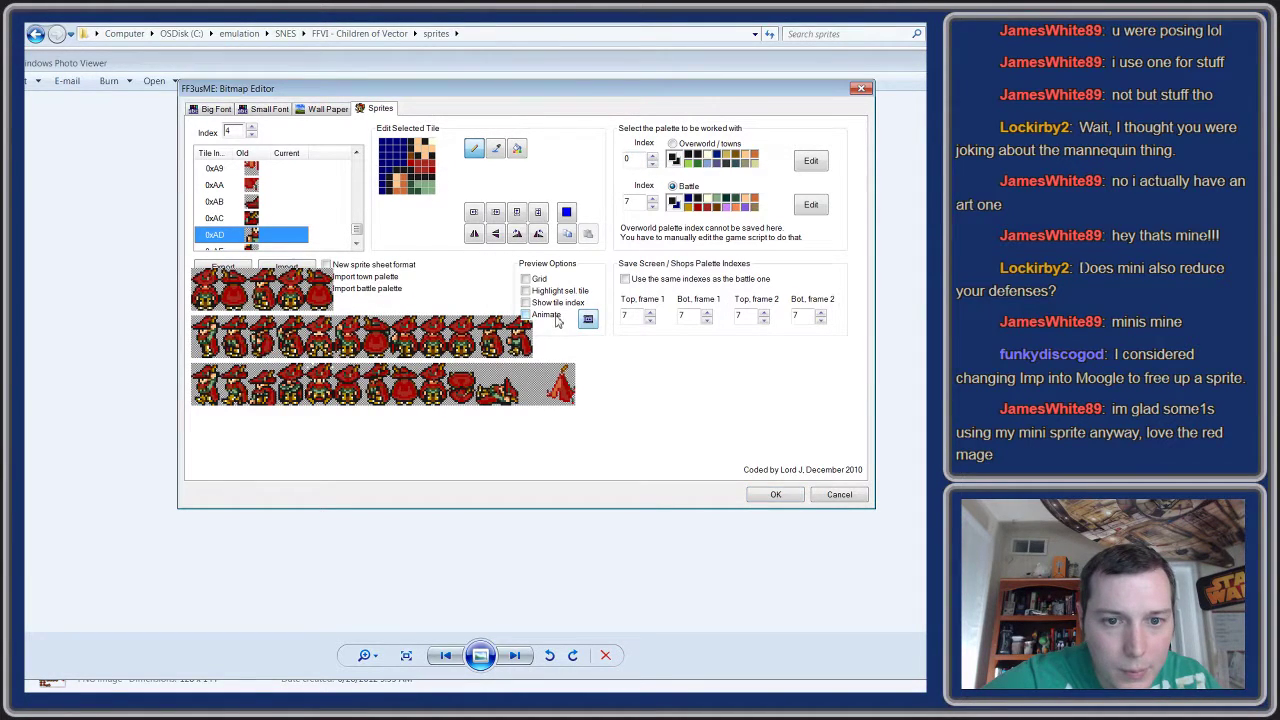
{"action": "left_click", "coordinate": [552, 316]}
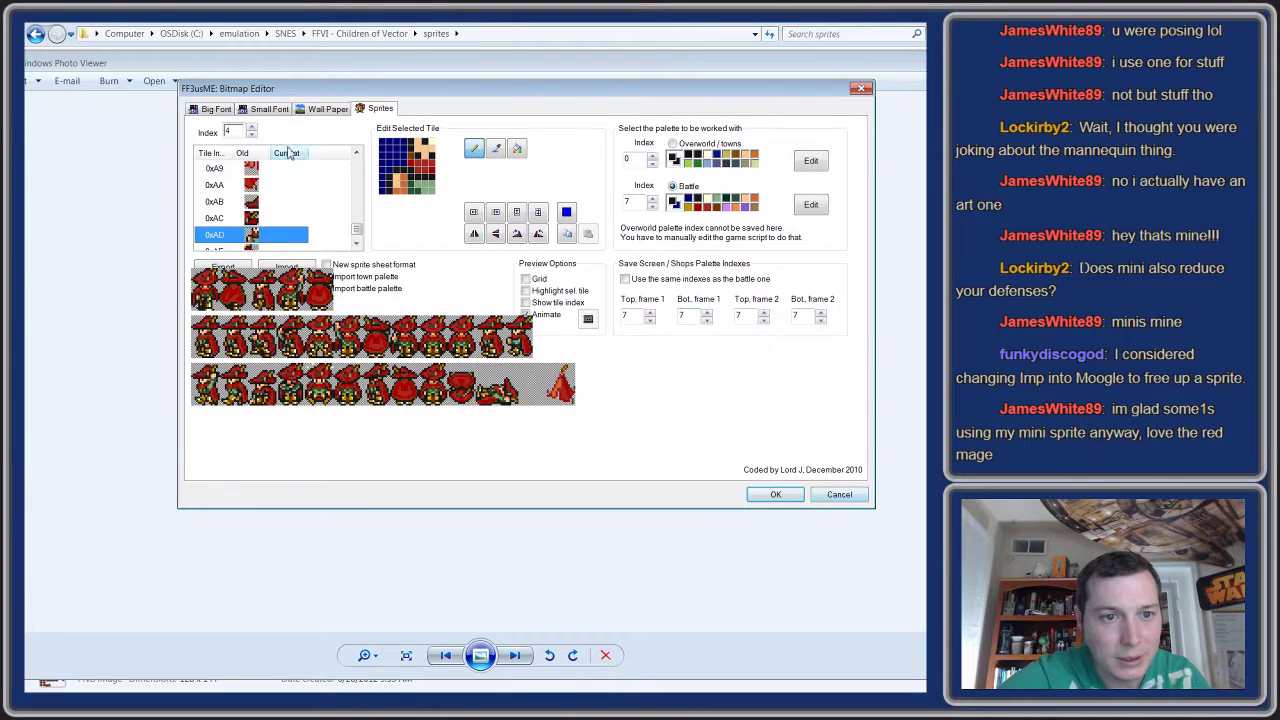
- Browse the other sprites in the 7-5-12 ROM by index, and close the Bitmap Editor without saving
{"action": "left_click", "coordinate": [252, 129]}
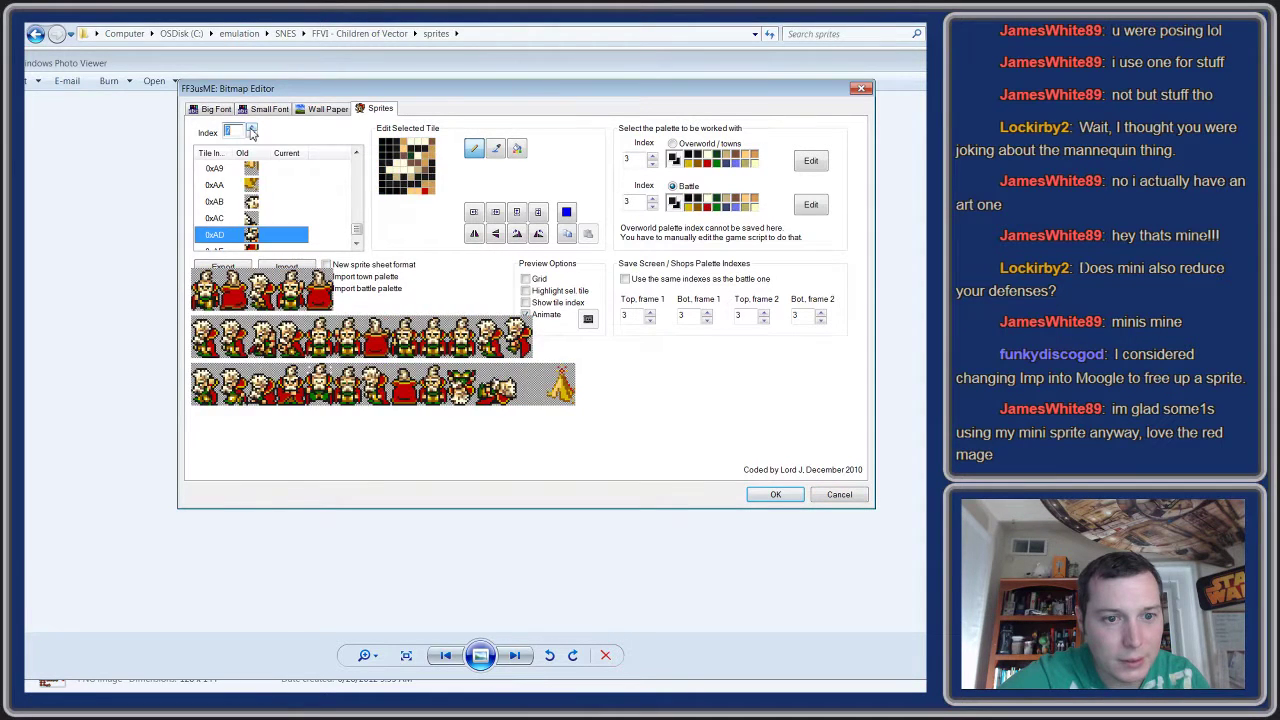
{"action": "left_click", "coordinate": [252, 130]}
{"action": "left_click", "coordinate": [252, 130]}
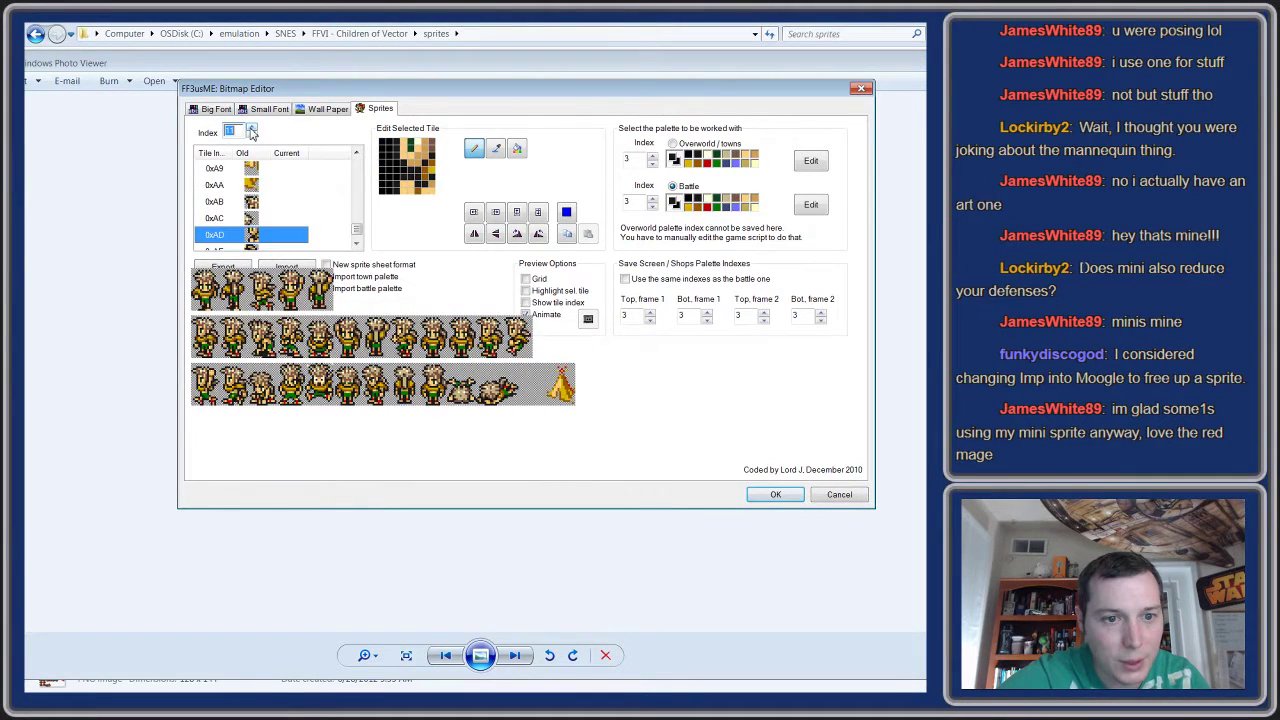
{"action": "left_click", "coordinate": [253, 131]}
{"action": "left_click", "coordinate": [254, 136]}
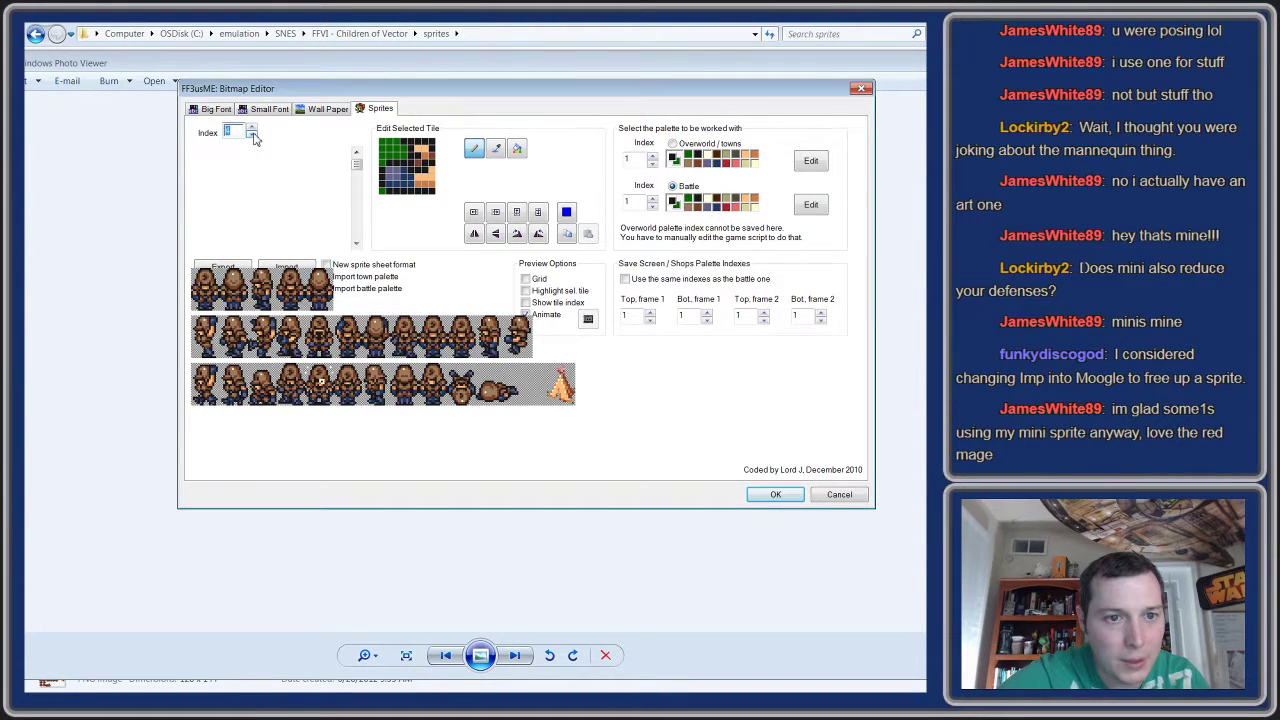
{"action": "left_click", "coordinate": [253, 135]}
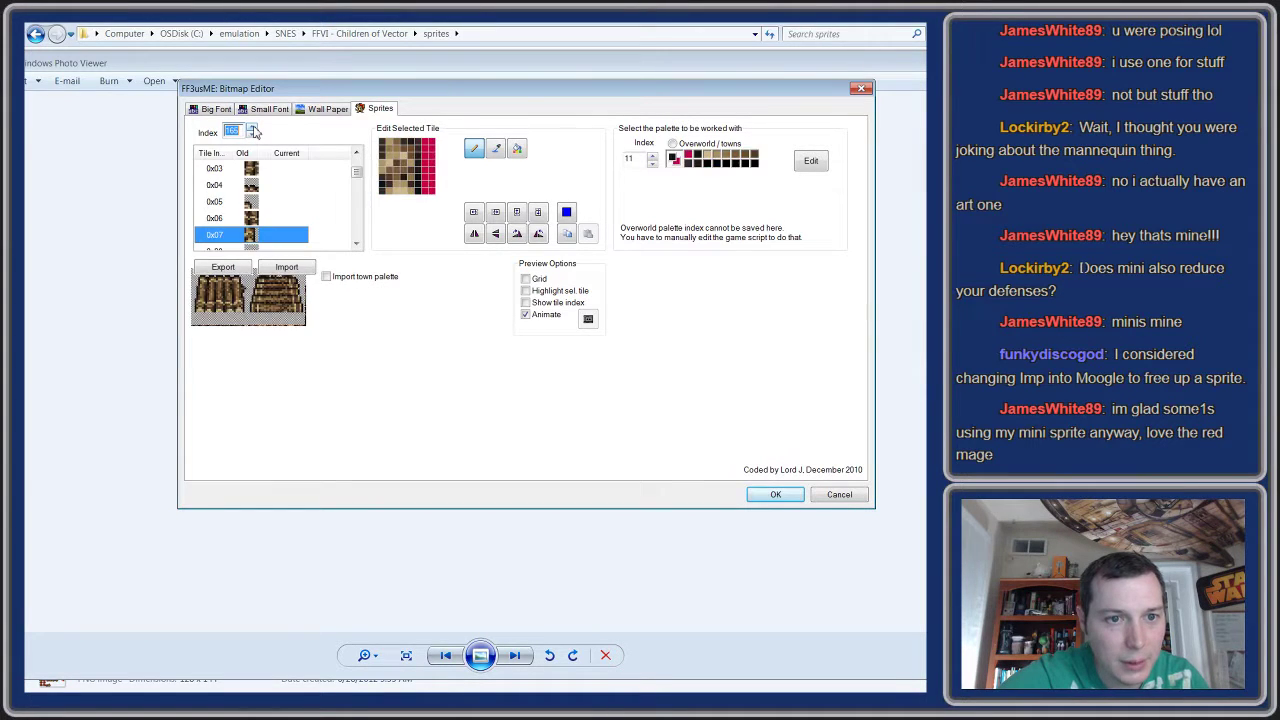
{"action": "left_click", "coordinate": [254, 133]}
{"action": "left_click", "coordinate": [252, 133]}
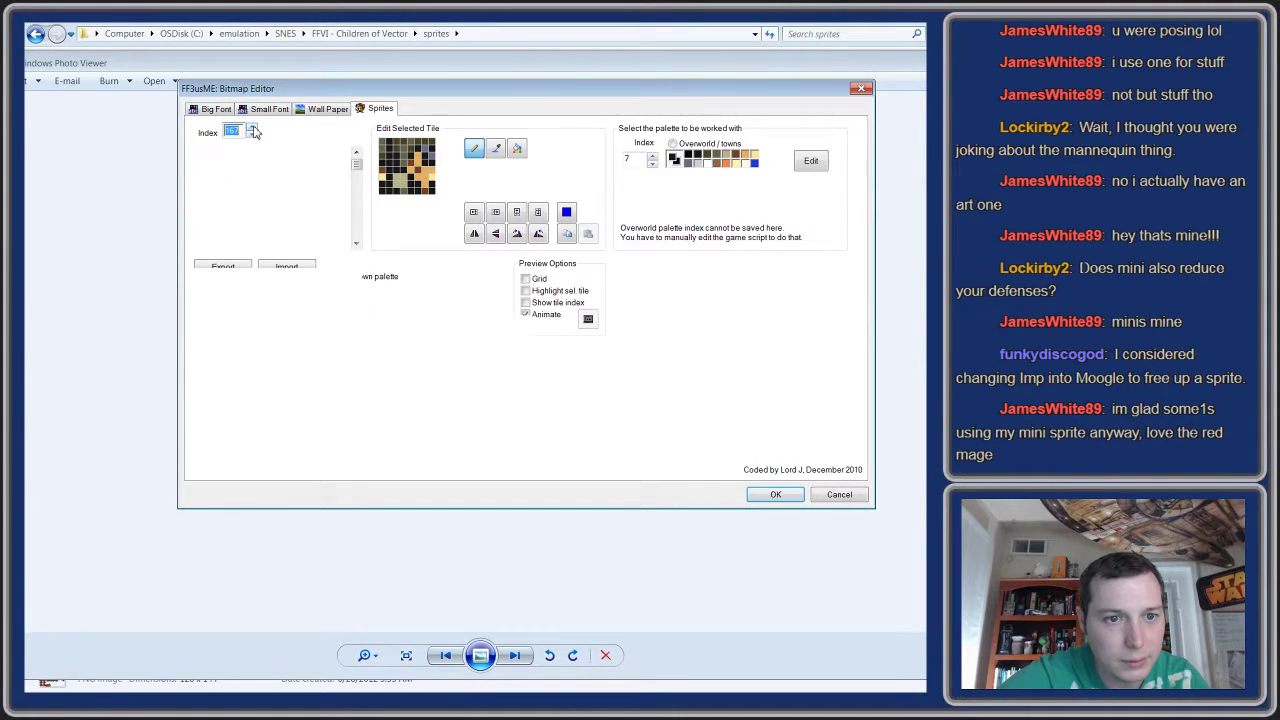
{"action": "left_click", "coordinate": [249, 133]}
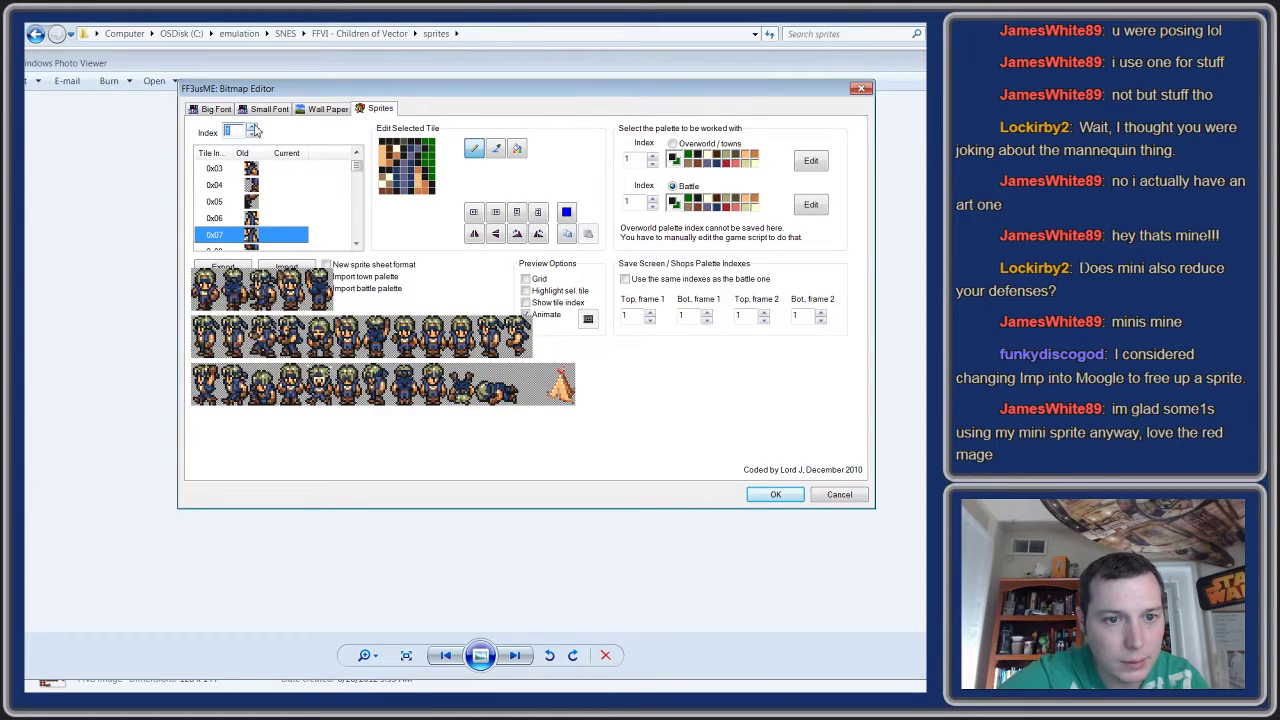
{"action": "left_click", "coordinate": [254, 131]}
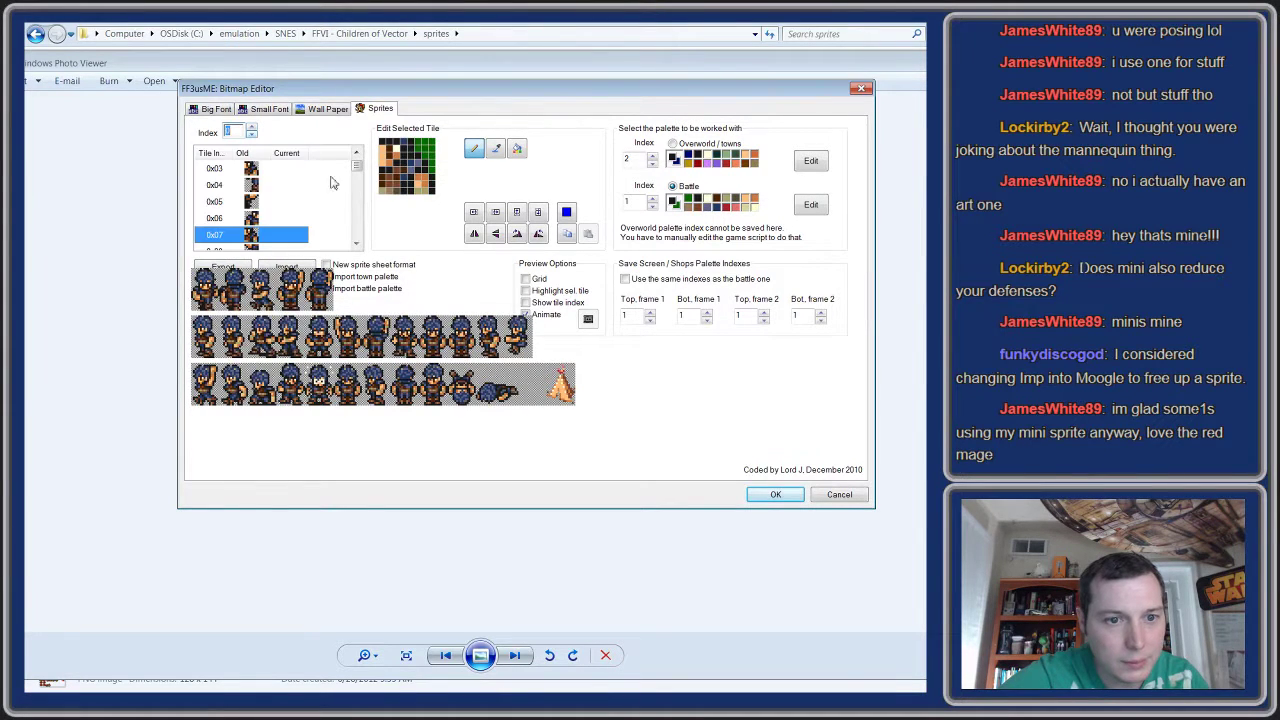
{"action": "left_click", "coordinate": [839, 494]}
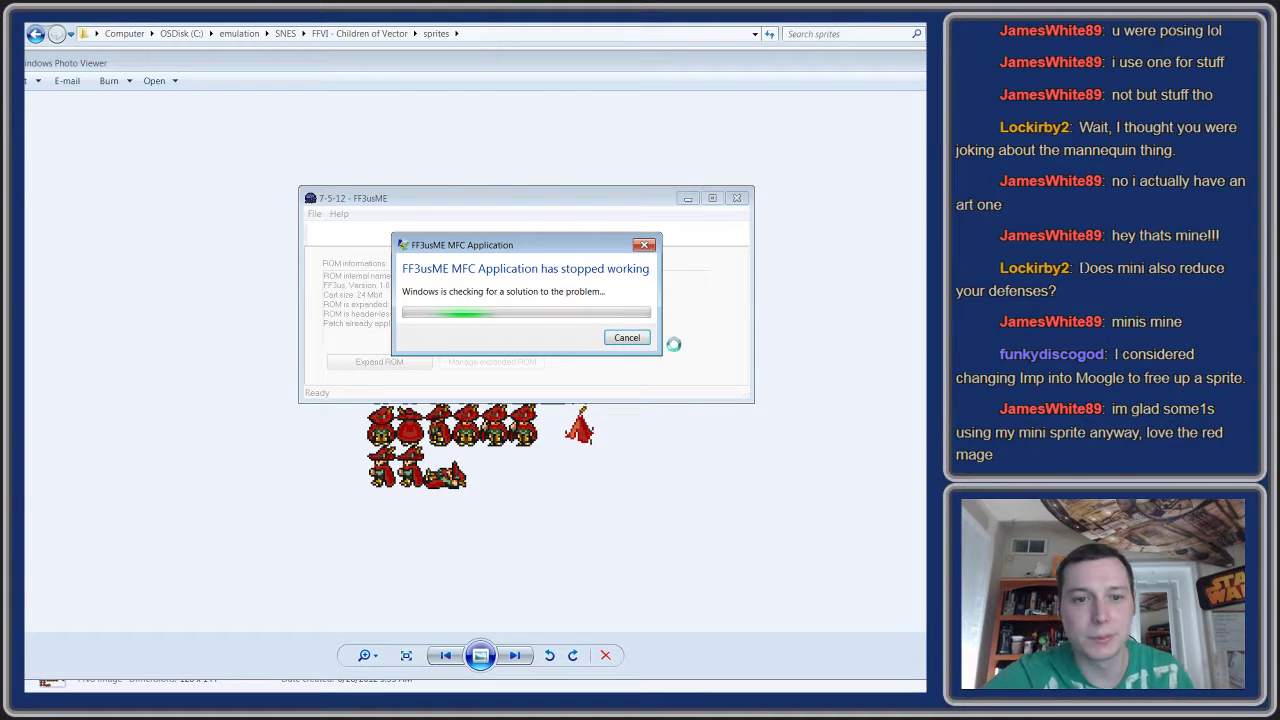
- Dismiss the FF3usME crash dialogs and close the sprite image that is open in the photo viewer
{"action": "left_click", "coordinate": [627, 337]}
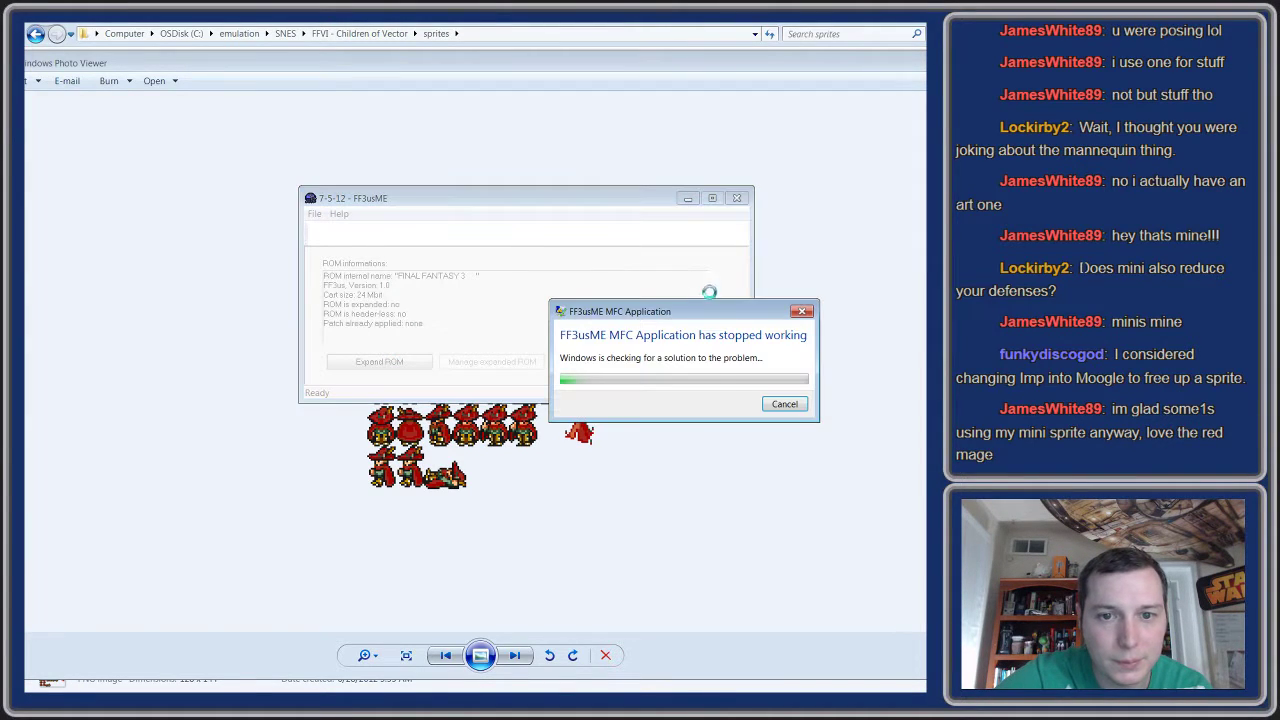
{"action": "left_click", "coordinate": [790, 406]}
{"action": "key", "text": "alt+F4"}
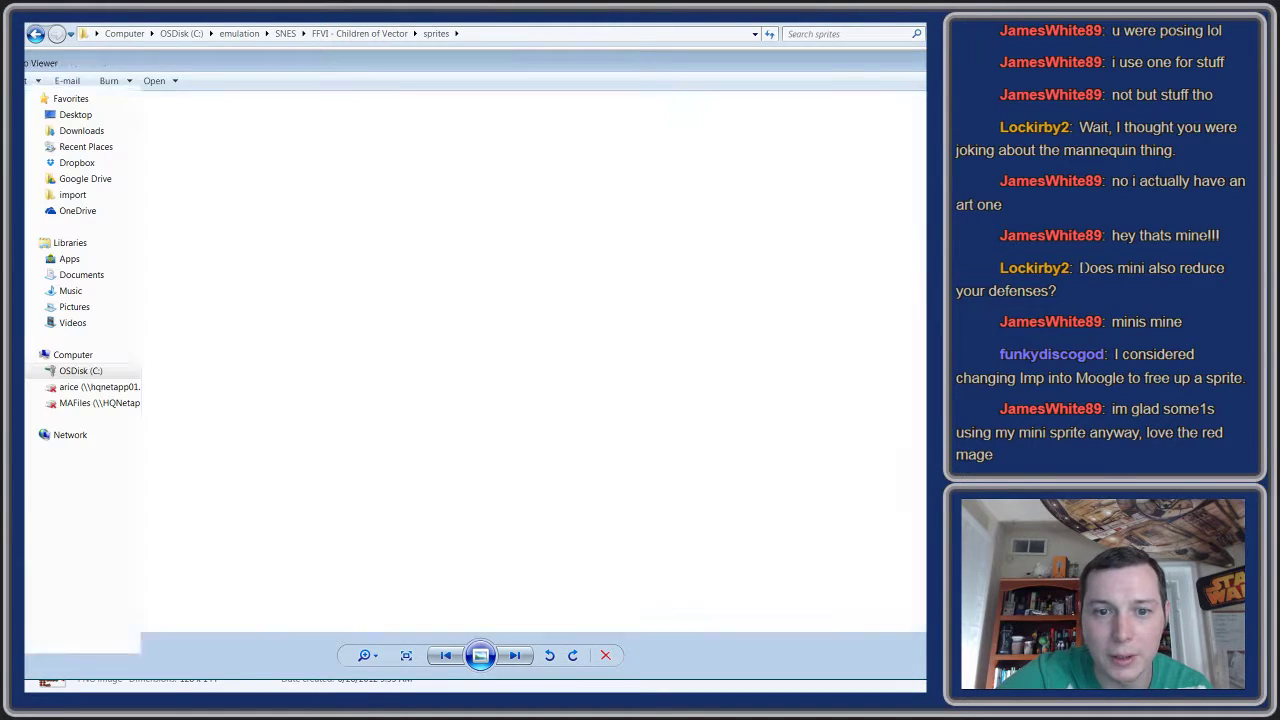
- View the CelesAmano sprite sheet from the sprites folder, and close it
{"action": "double_click", "coordinate": [206, 326]}
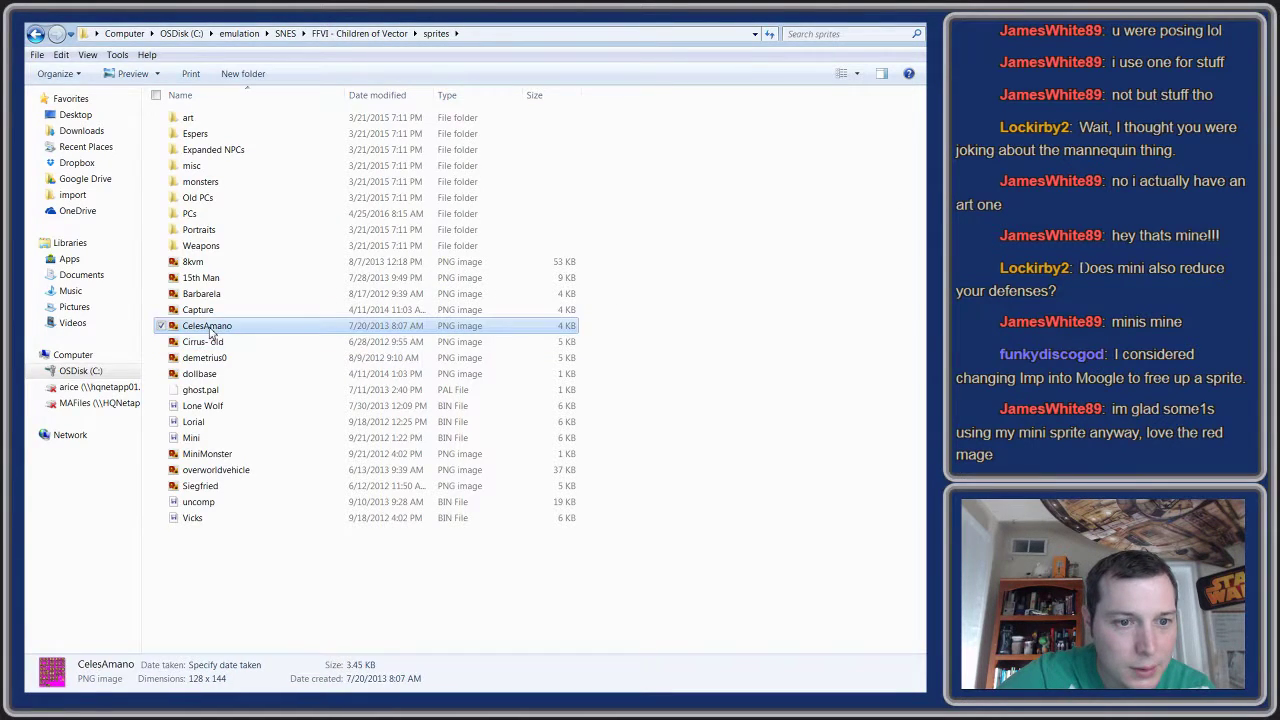
{"action": "scroll", "coordinate": [375, 368], "scroll_direction": "up", "scroll_amount": 1}
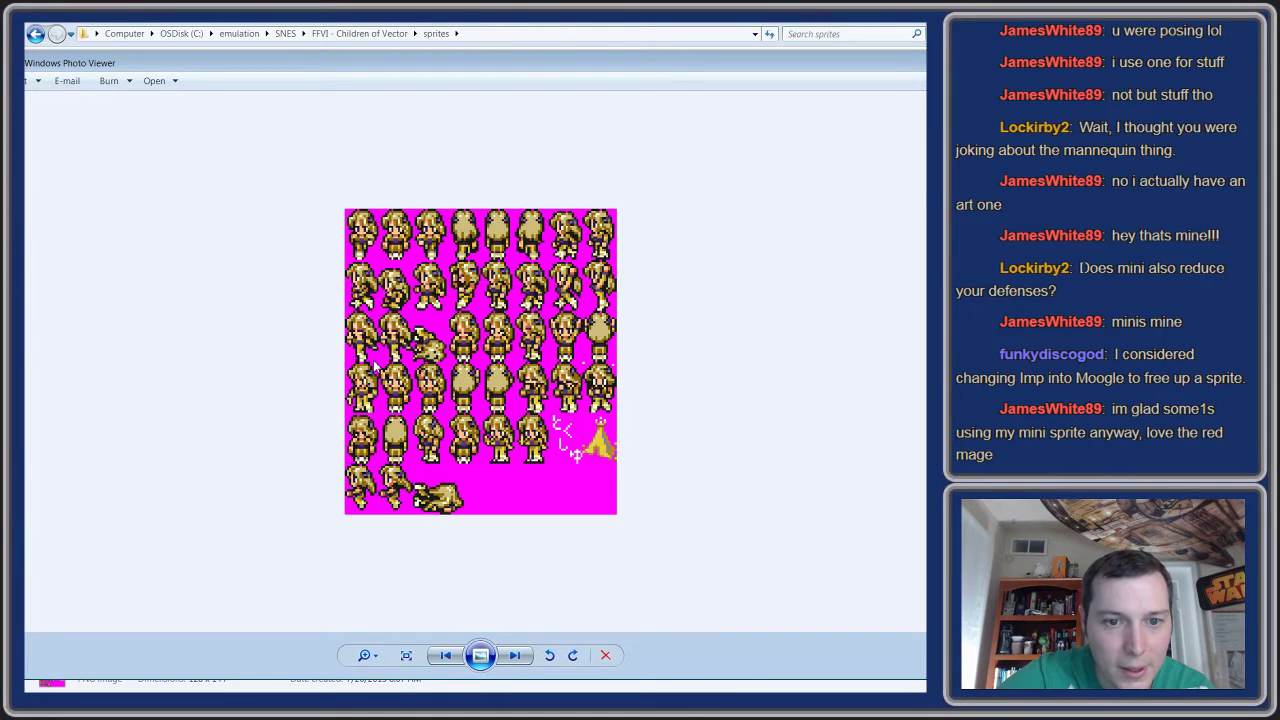
{"action": "scroll", "coordinate": [375, 368], "scroll_direction": "down", "scroll_amount": 4}
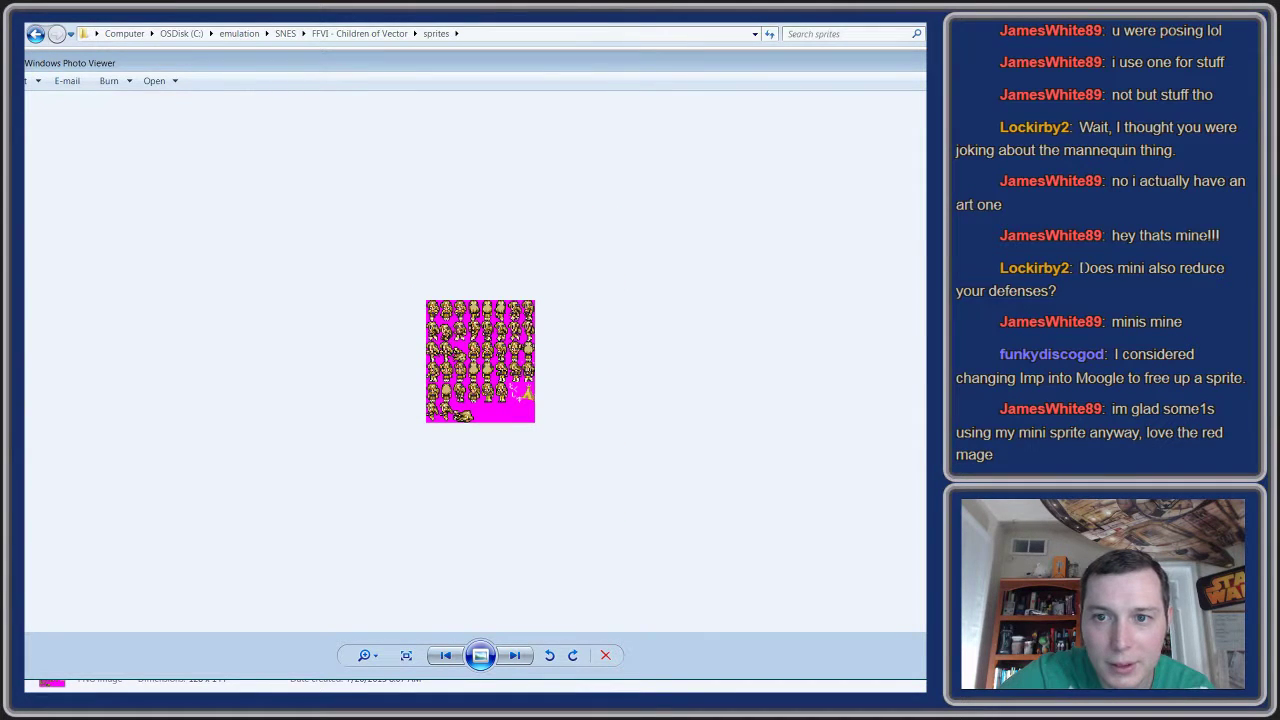
{"action": "key", "text": "alt+F4"}
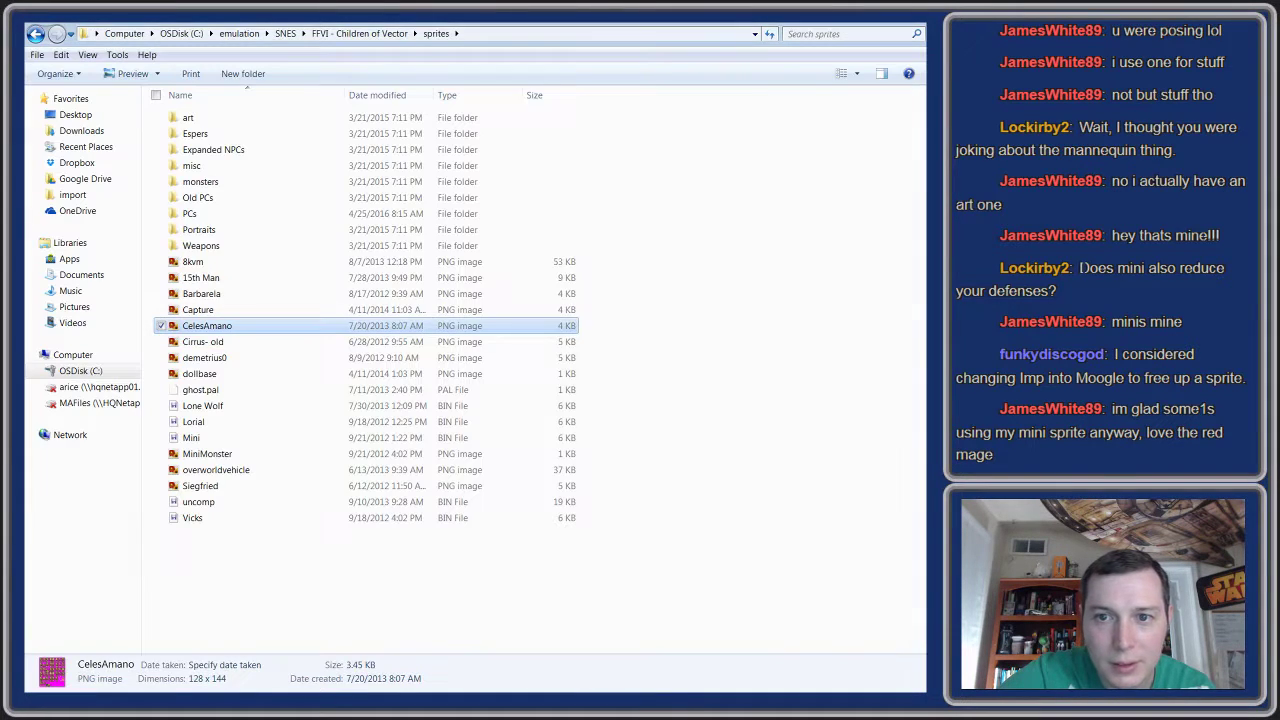
- View the demetrius0 and Siegfried sprite sheets one after the other, closing each
{"action": "double_click", "coordinate": [220, 362]}
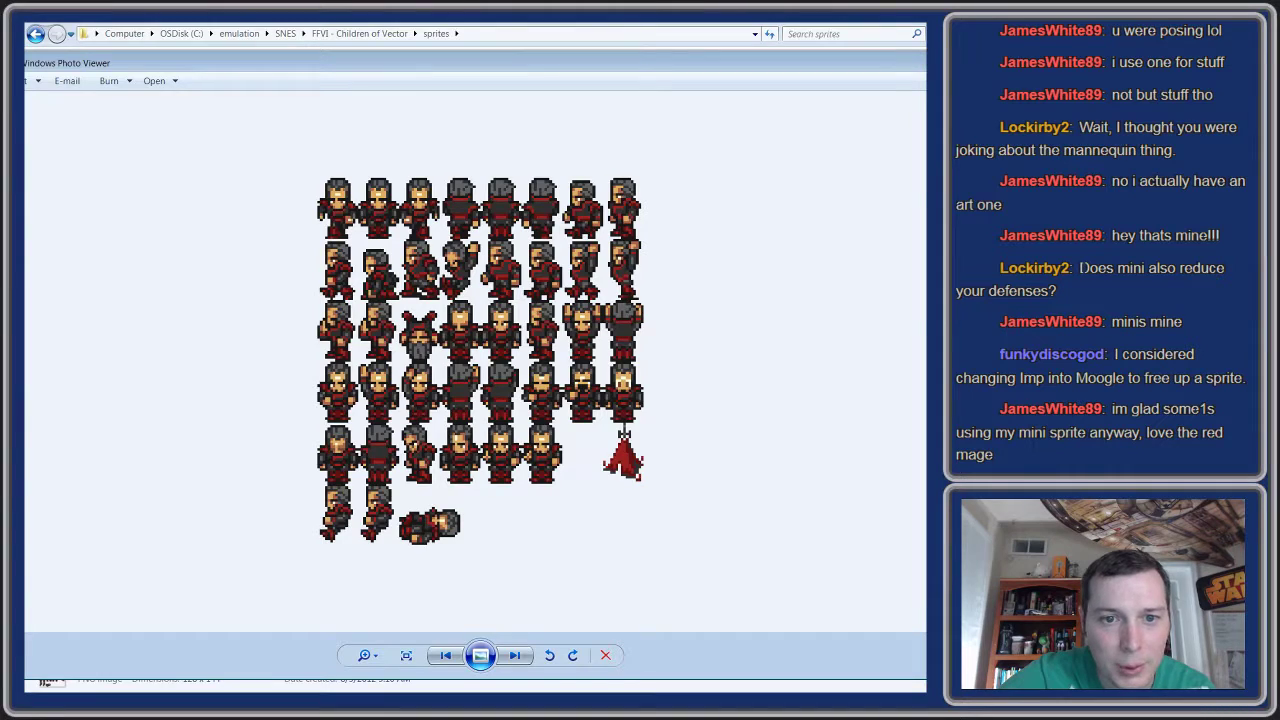
{"action": "key", "text": "alt+F4"}
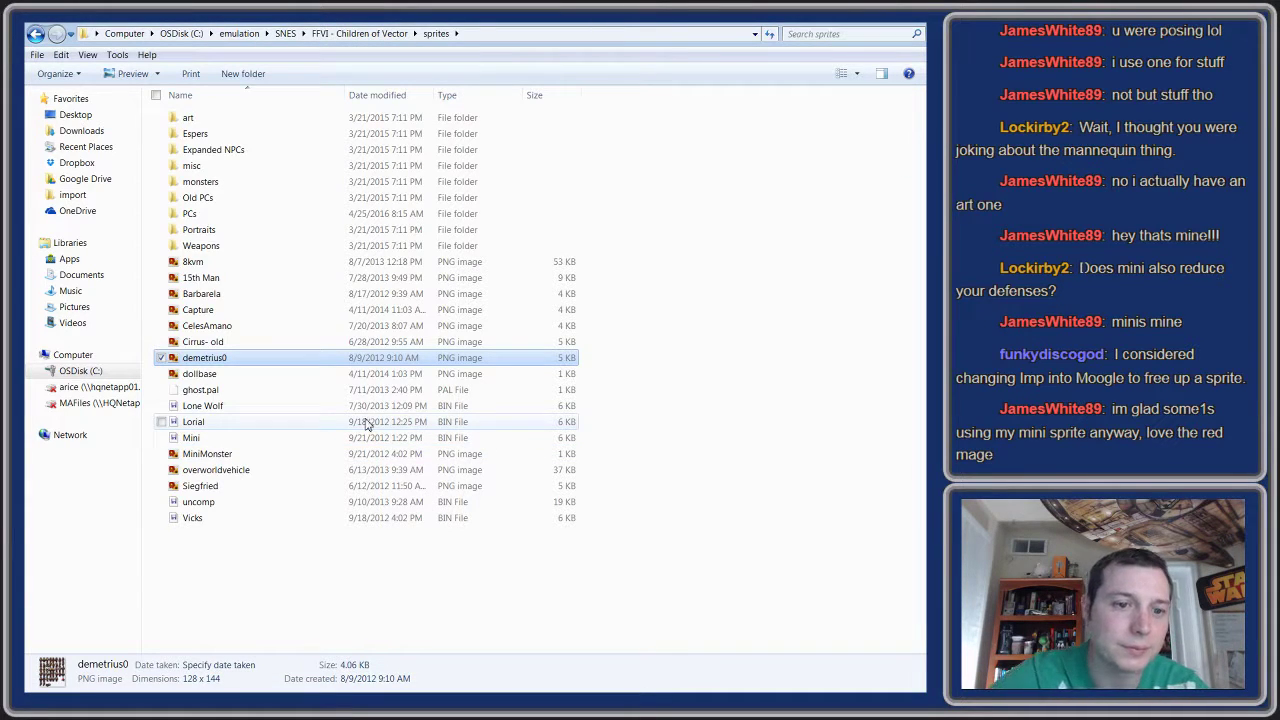
{"action": "double_click", "coordinate": [208, 490]}
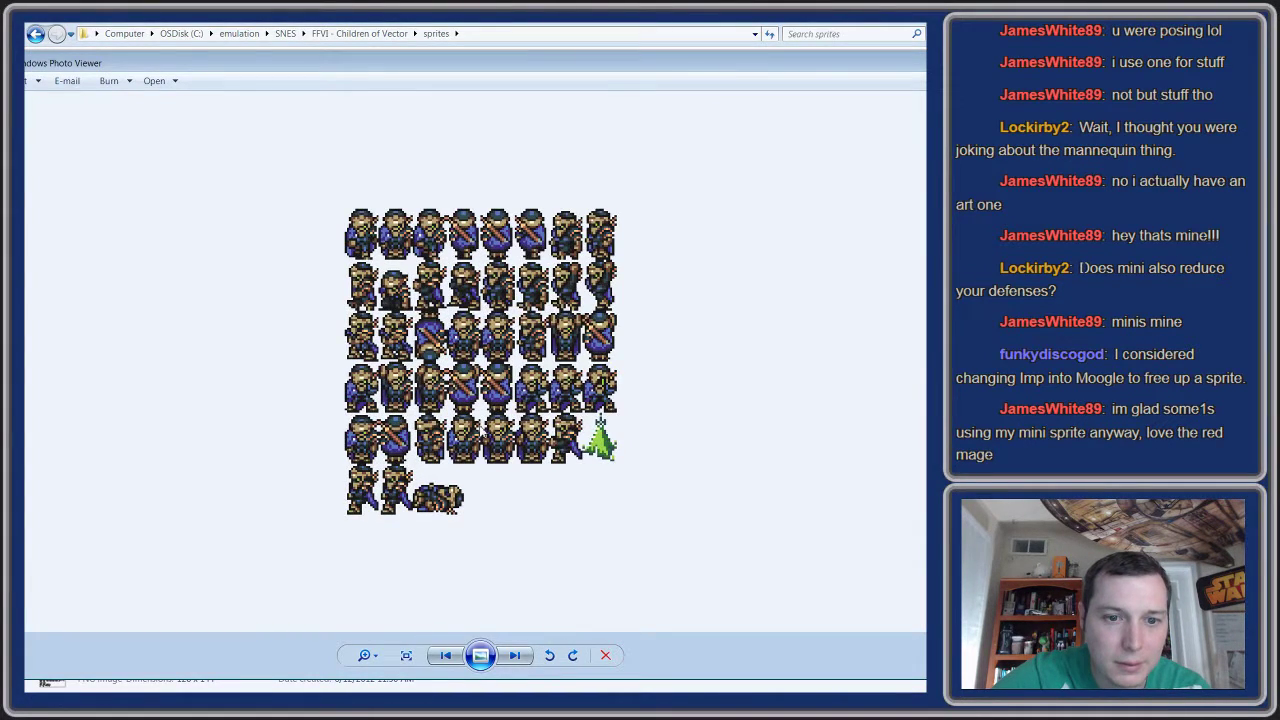
{"action": "scroll", "coordinate": [480, 429], "scroll_direction": "down", "scroll_amount": 3}
{"action": "key", "text": "Escape"}
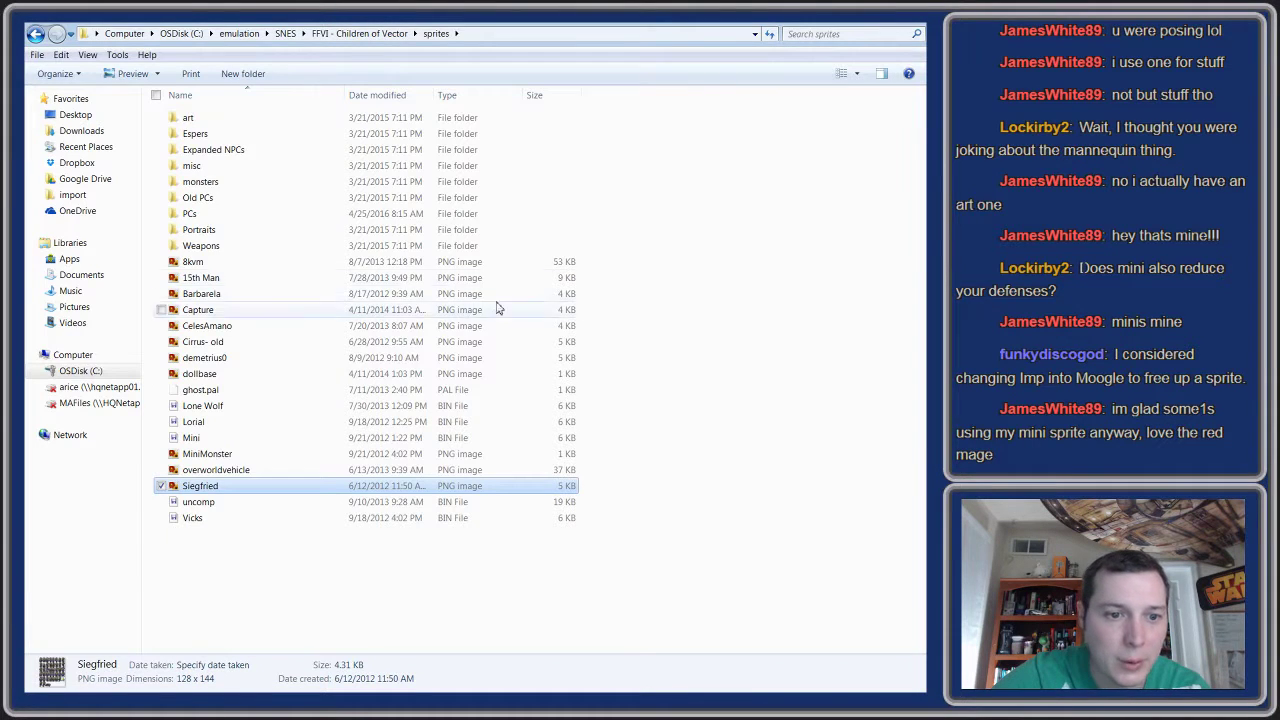
- Examine the dollbase sprite image both enlarged and at small size, and close it
{"action": "double_click", "coordinate": [207, 374]}
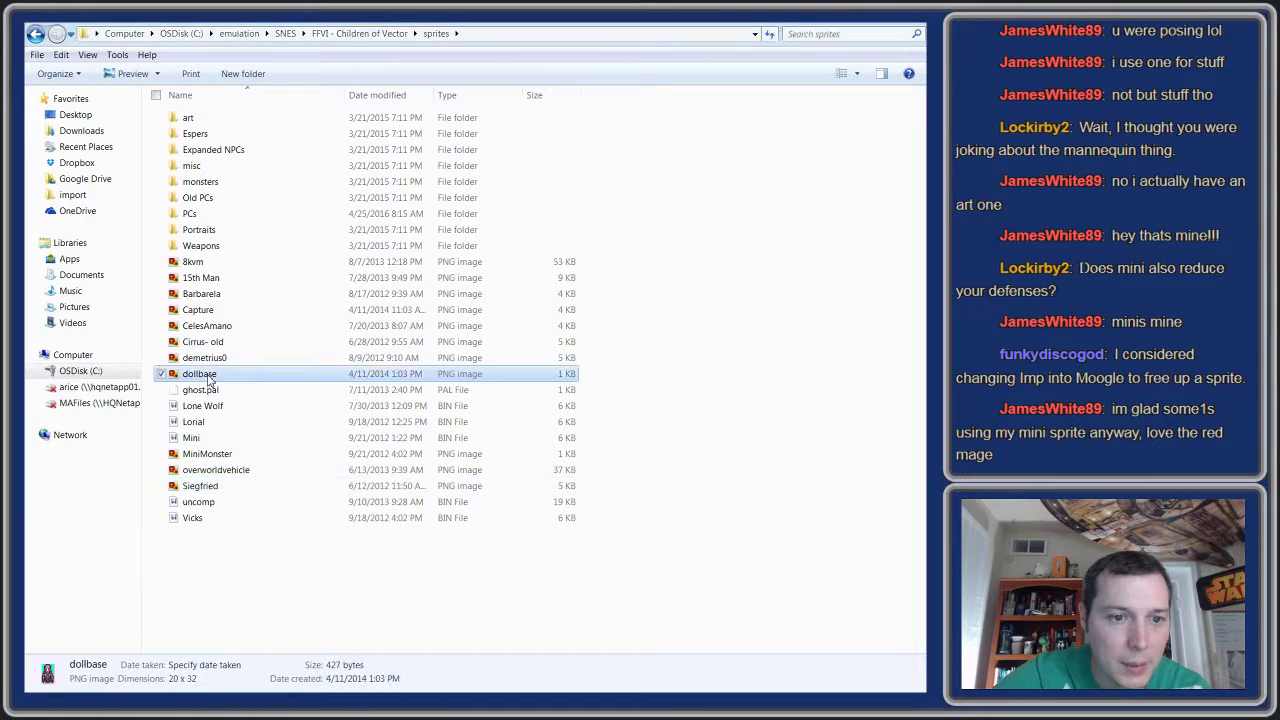
{"action": "scroll", "coordinate": [507, 399], "scroll_direction": "up", "scroll_amount": 3}
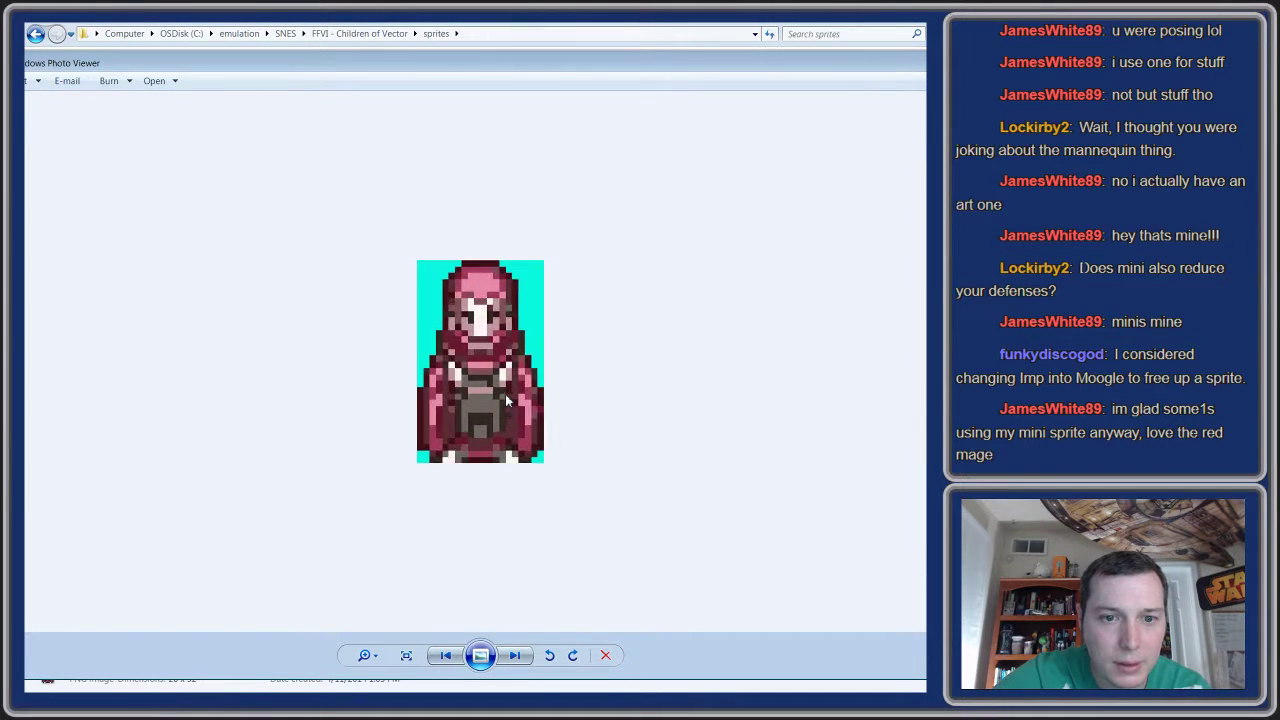
{"action": "scroll", "coordinate": [507, 400], "scroll_direction": "down", "scroll_amount": 2}
{"action": "scroll", "coordinate": [505, 405], "scroll_direction": "down", "scroll_amount": 2}
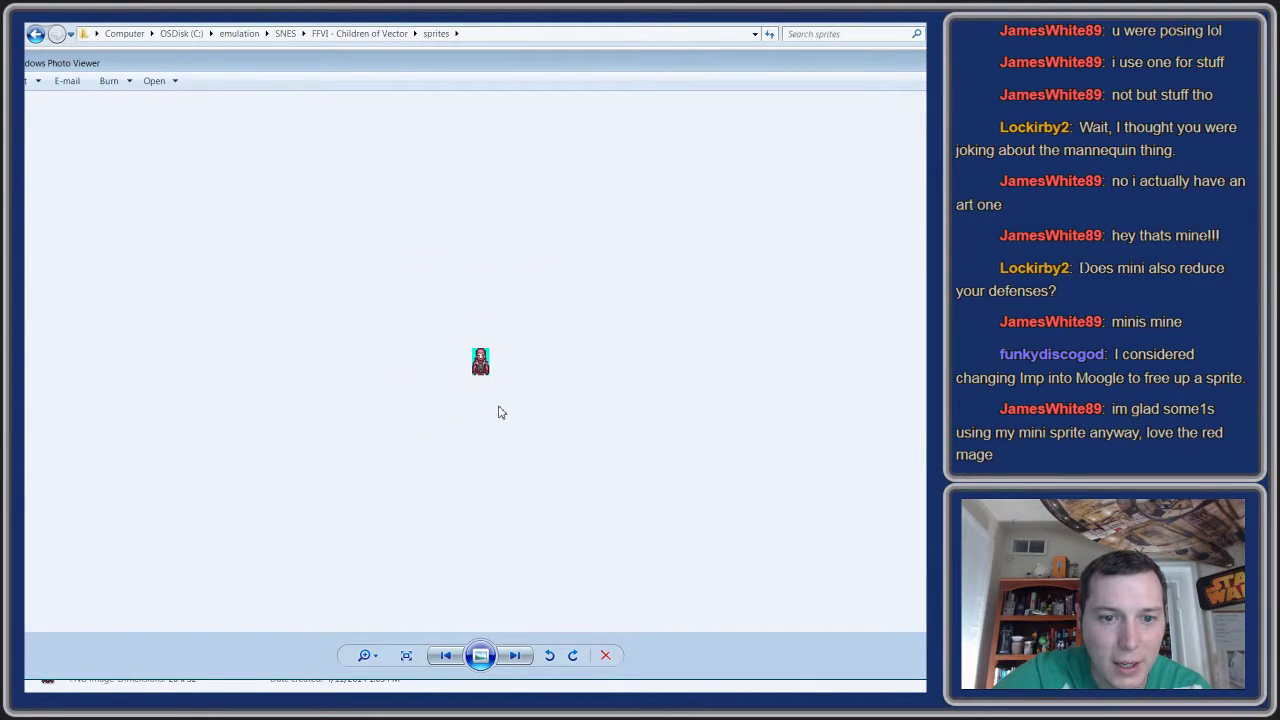
{"action": "scroll", "coordinate": [501, 410], "scroll_direction": "up", "scroll_amount": 4}
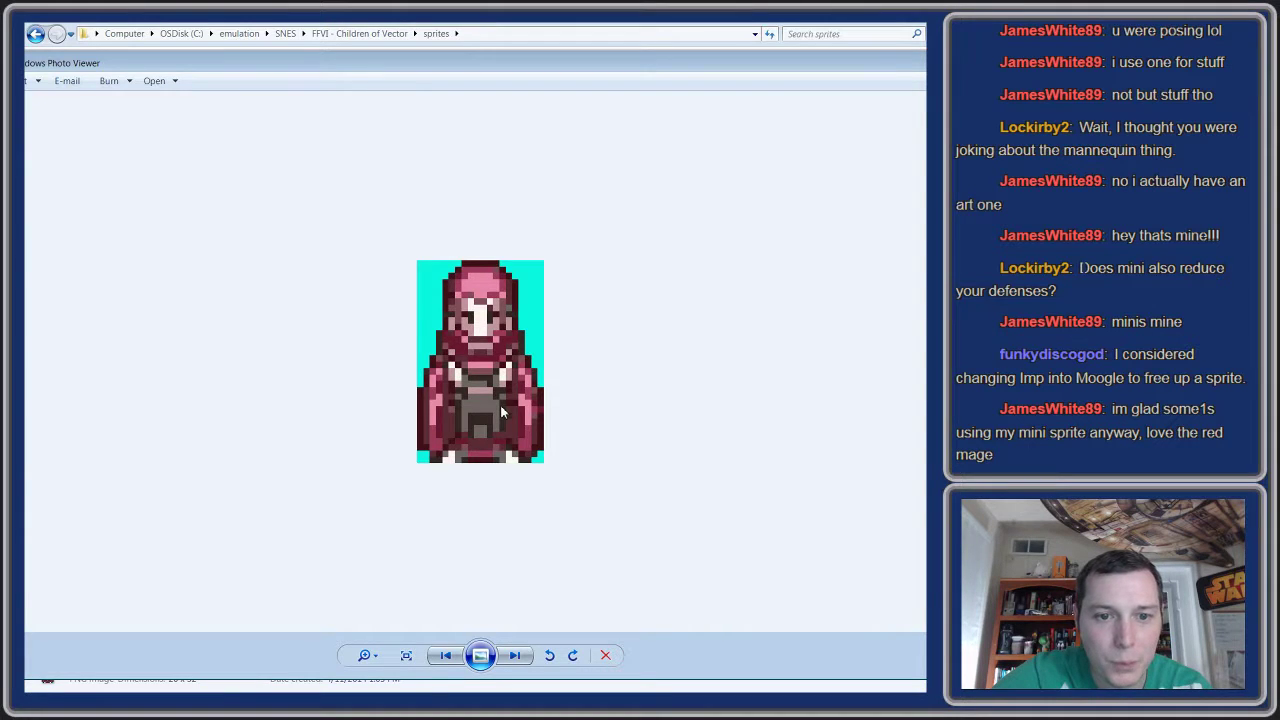
{"action": "scroll", "coordinate": [502, 412], "scroll_direction": "down", "scroll_amount": 2}
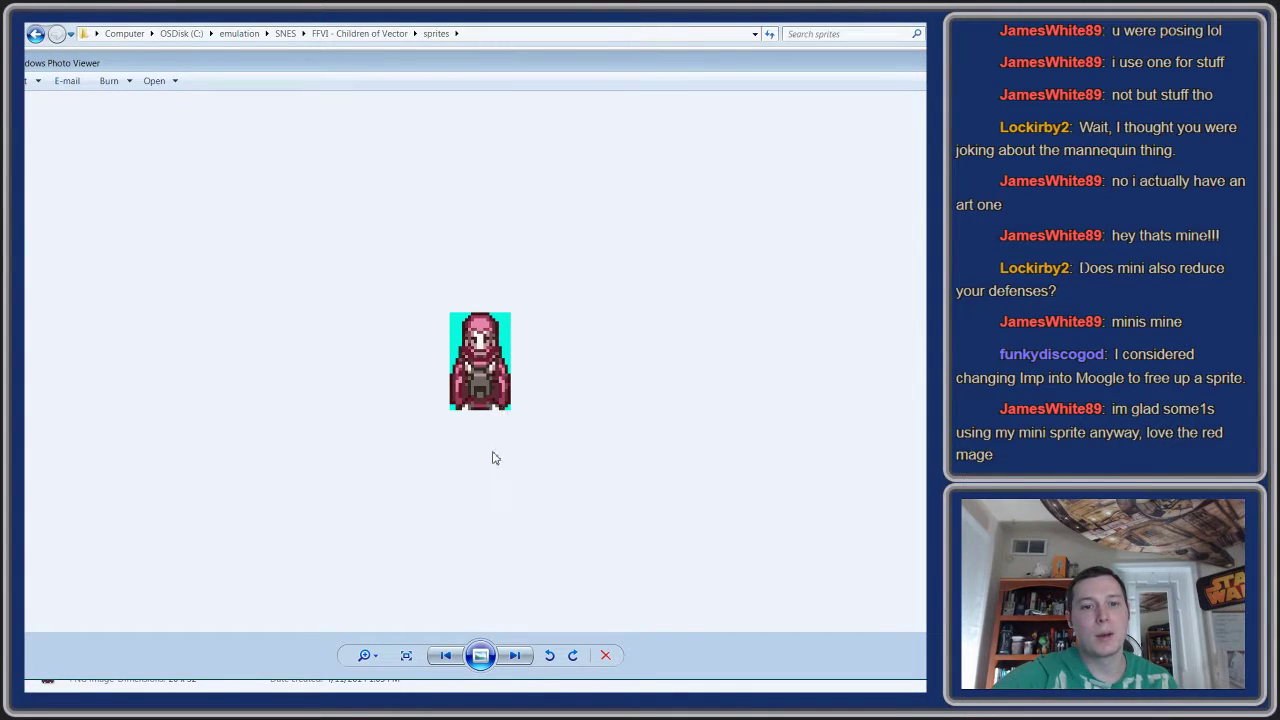
{"action": "scroll", "coordinate": [530, 432], "scroll_direction": "down", "scroll_amount": 1}
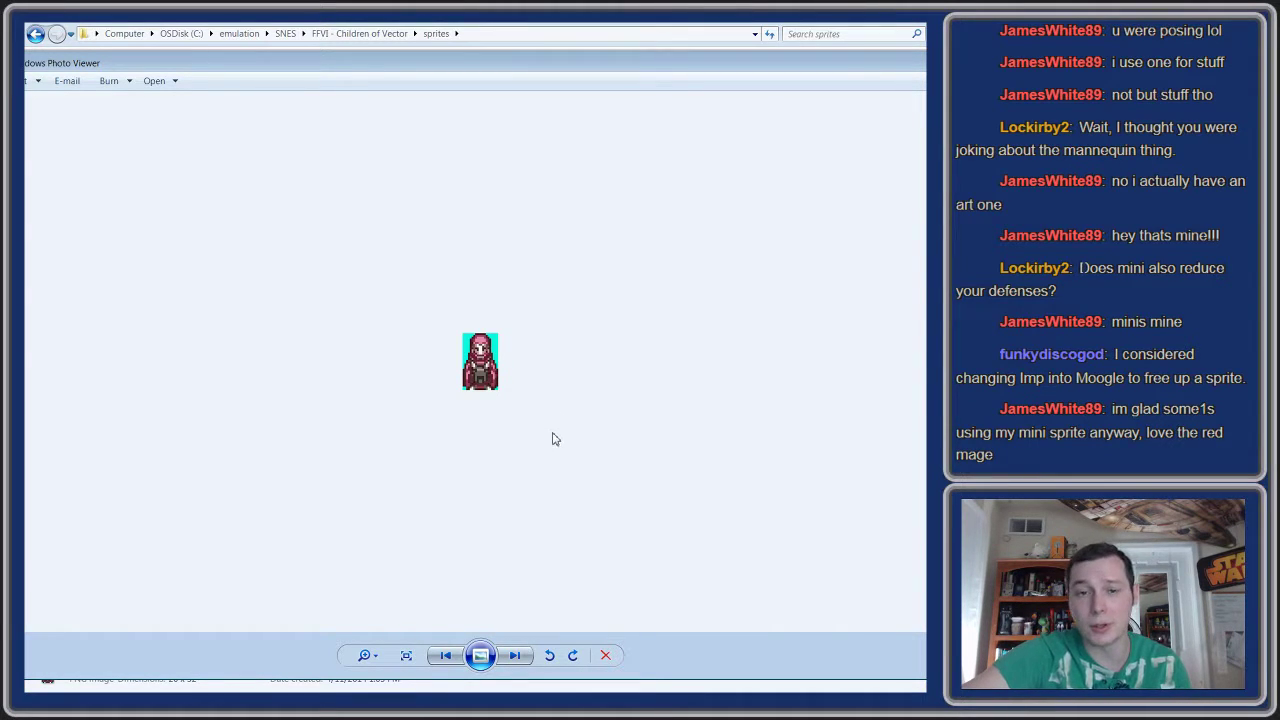
{"action": "scroll", "coordinate": [560, 441], "scroll_direction": "up", "scroll_amount": 3}
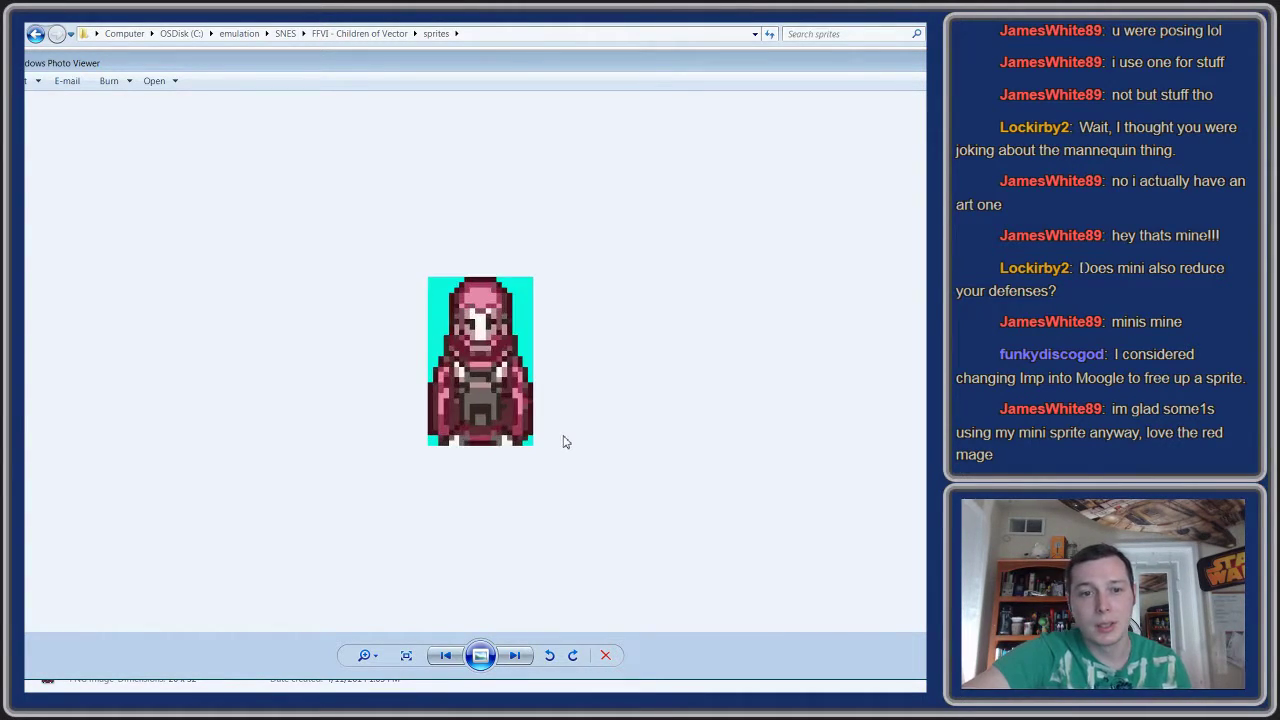
{"action": "scroll", "coordinate": [563, 431], "scroll_direction": "down", "scroll_amount": 4}
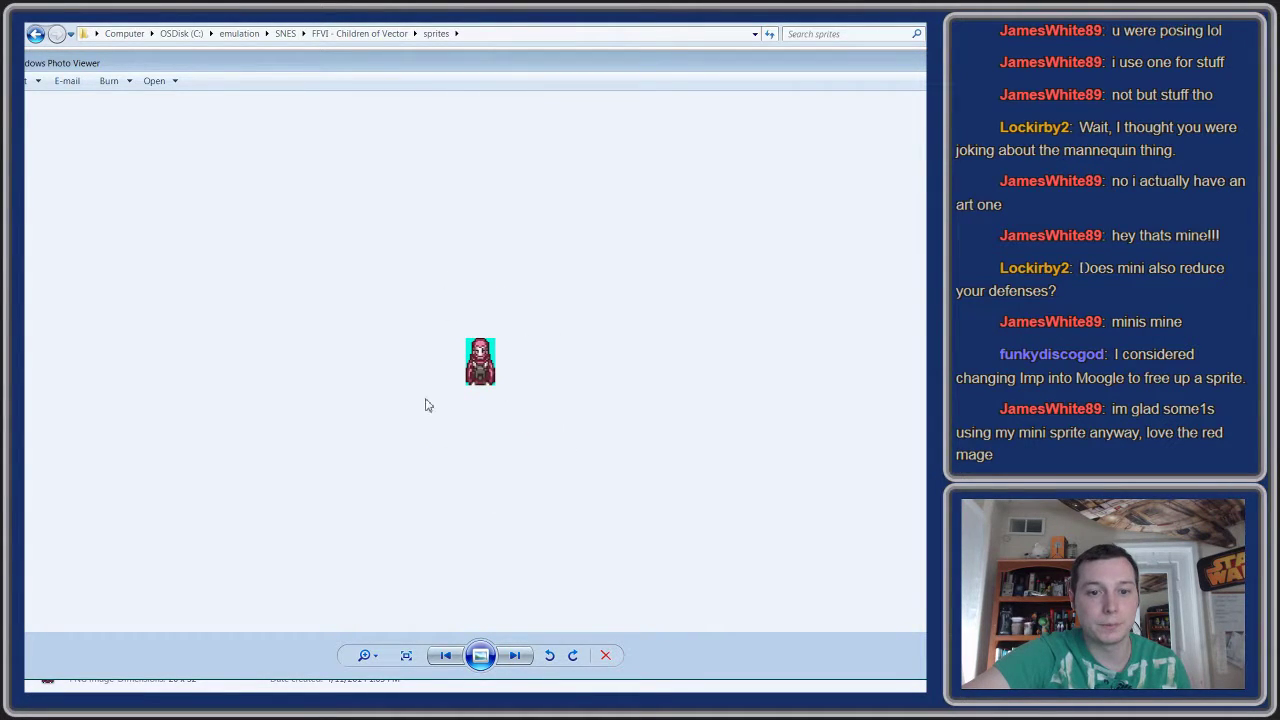
{"action": "scroll", "coordinate": [430, 412], "scroll_direction": "down", "scroll_amount": 2}
{"action": "scroll", "coordinate": [469, 434], "scroll_direction": "up", "scroll_amount": 3}
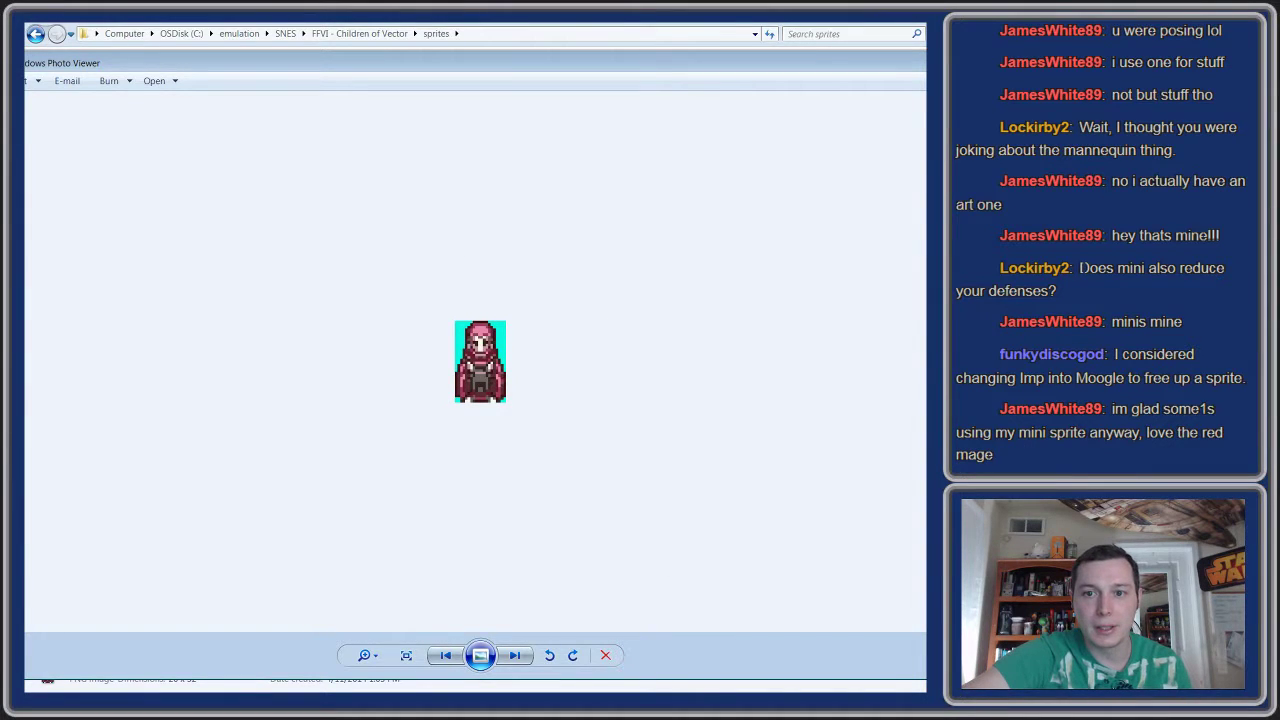
{"action": "key", "text": "alt+F4"}
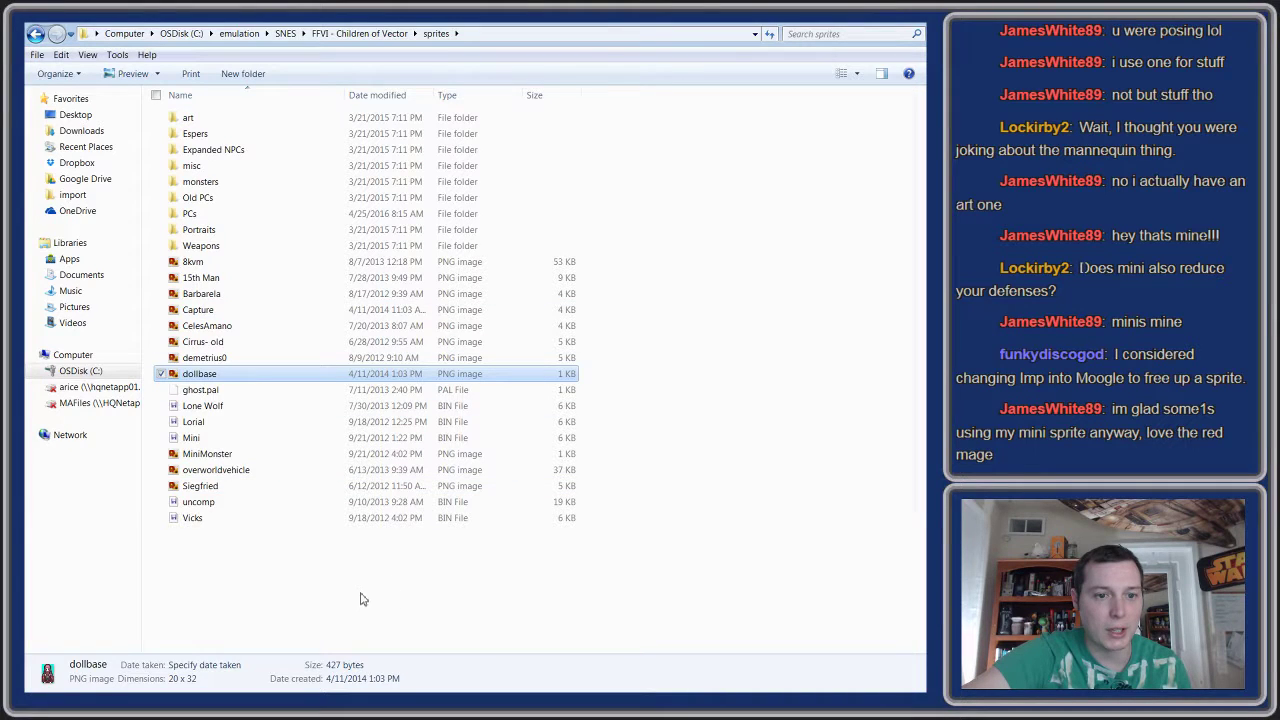
- Go to the Avatars folder inside Portraits and look at the DollAvatar and IrisAvatar images
{"action": "double_click", "coordinate": [201, 230]}
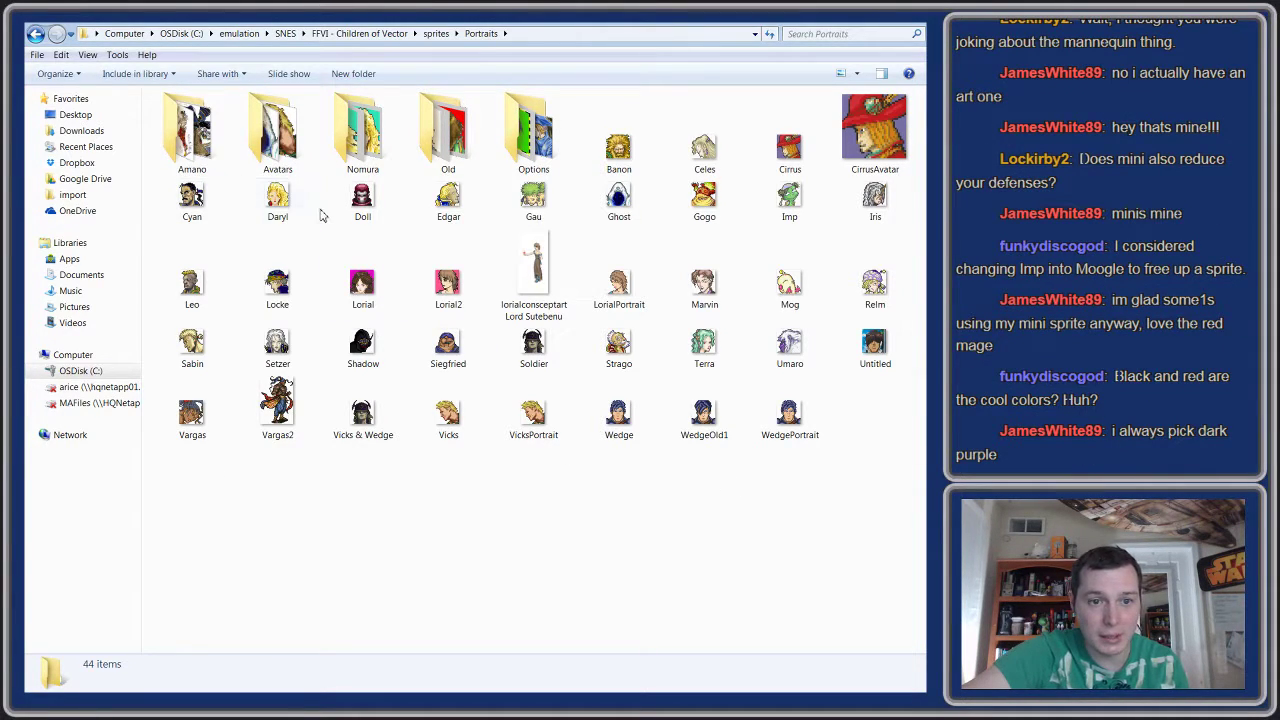
{"action": "double_click", "coordinate": [278, 166]}
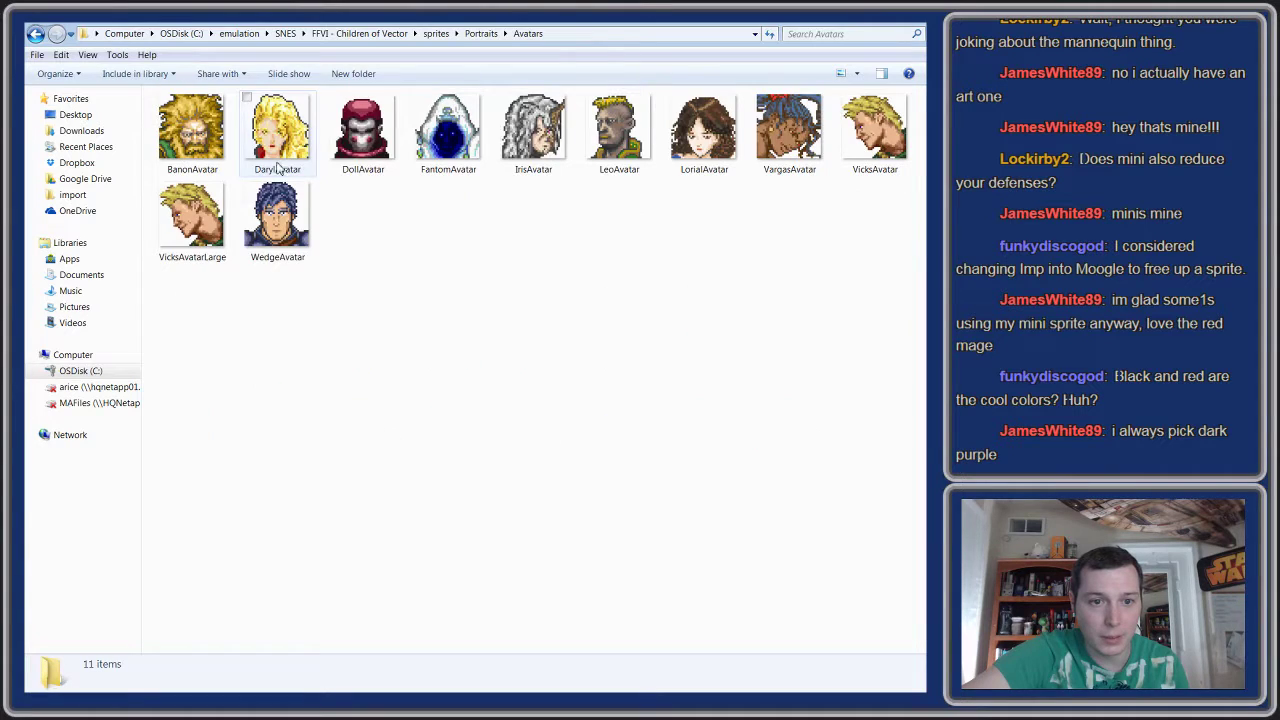
{"action": "left_click", "coordinate": [372, 138]}
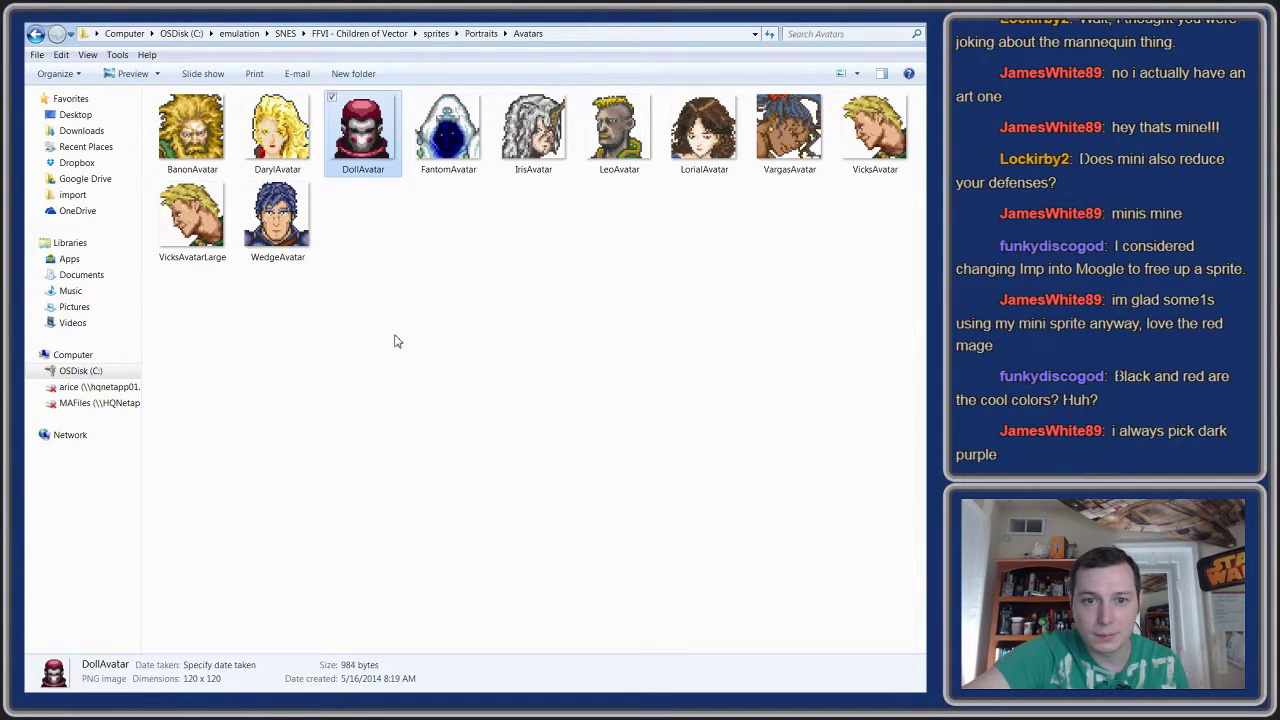
{"action": "key", "text": "i"}
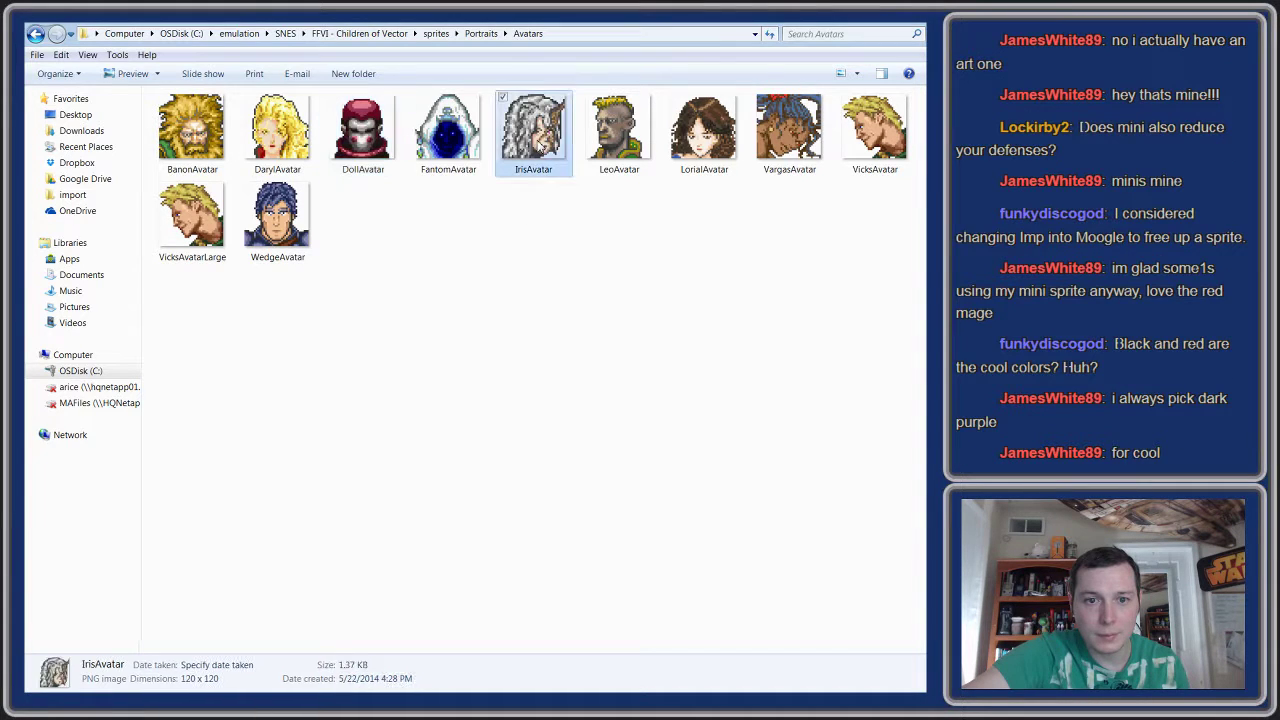
{"action": "left_click", "coordinate": [372, 140]}
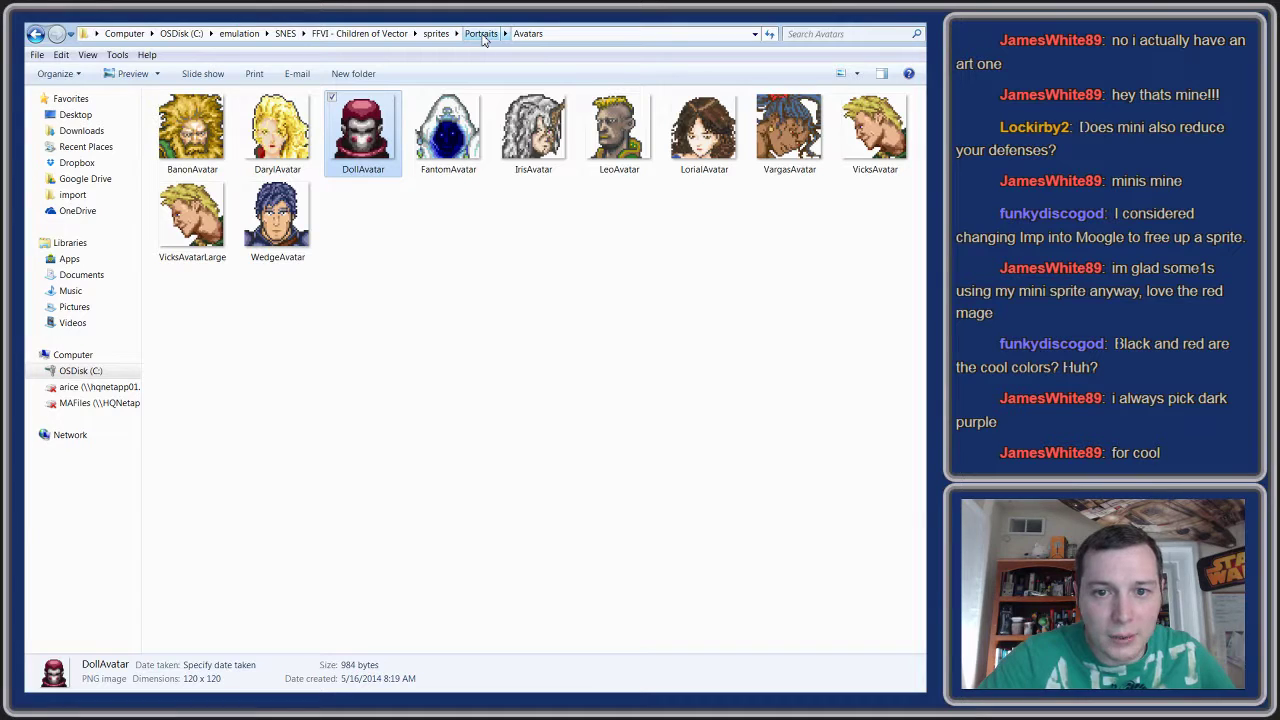
- Compare the LorialAvatar, DarylAvatar and VargasAvatar portraits by selecting them in turn
{"action": "left_click", "coordinate": [690, 150]}
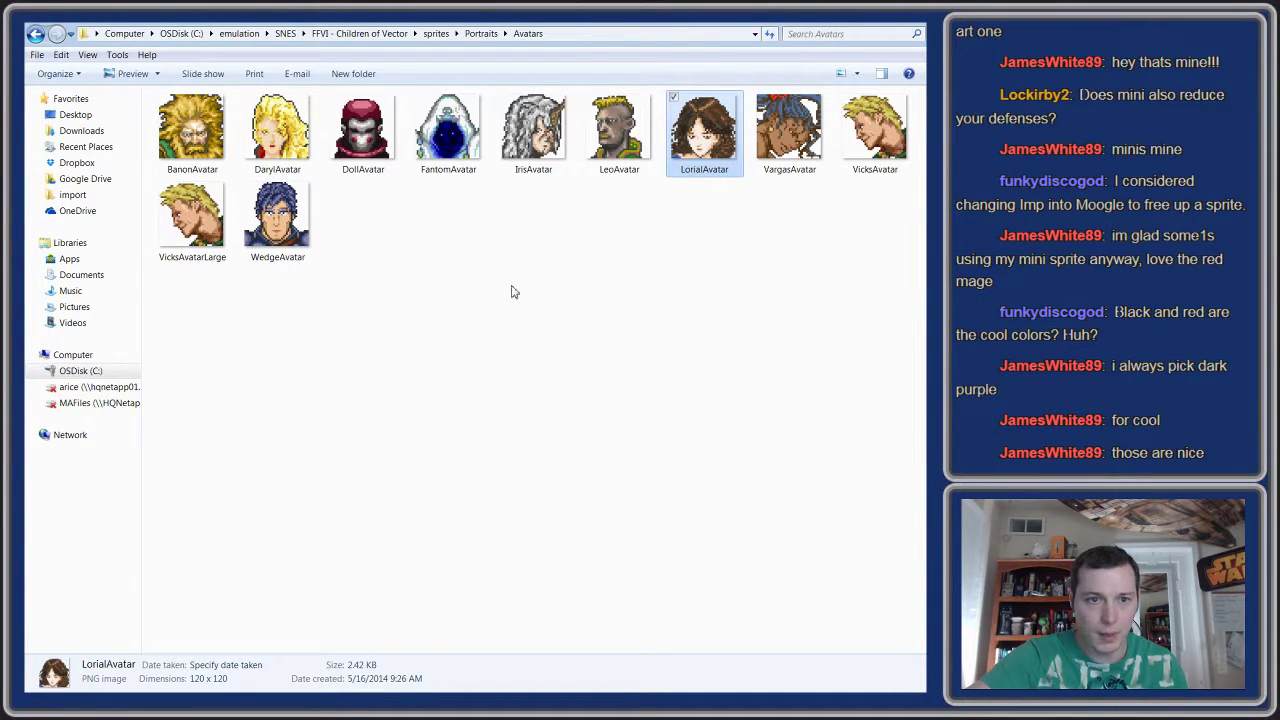
{"action": "left_click", "coordinate": [290, 142]}
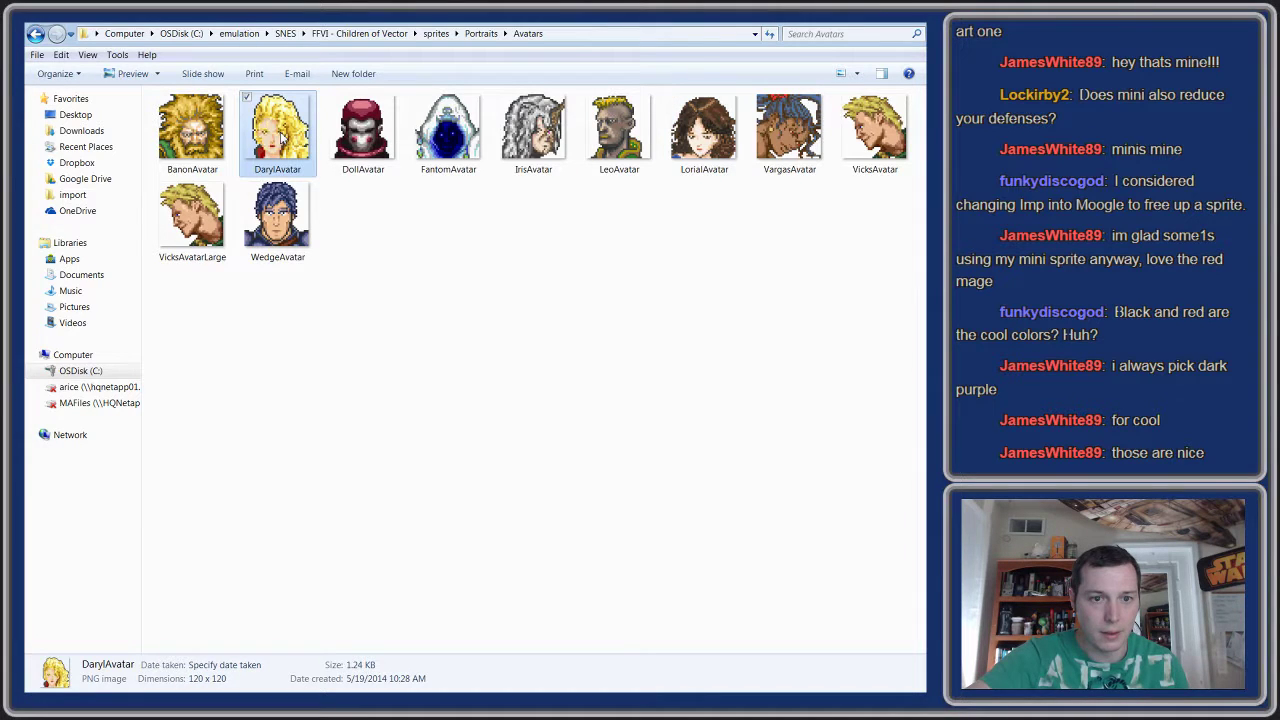
{"action": "left_click", "coordinate": [700, 140]}
{"action": "left_click", "coordinate": [764, 140]}
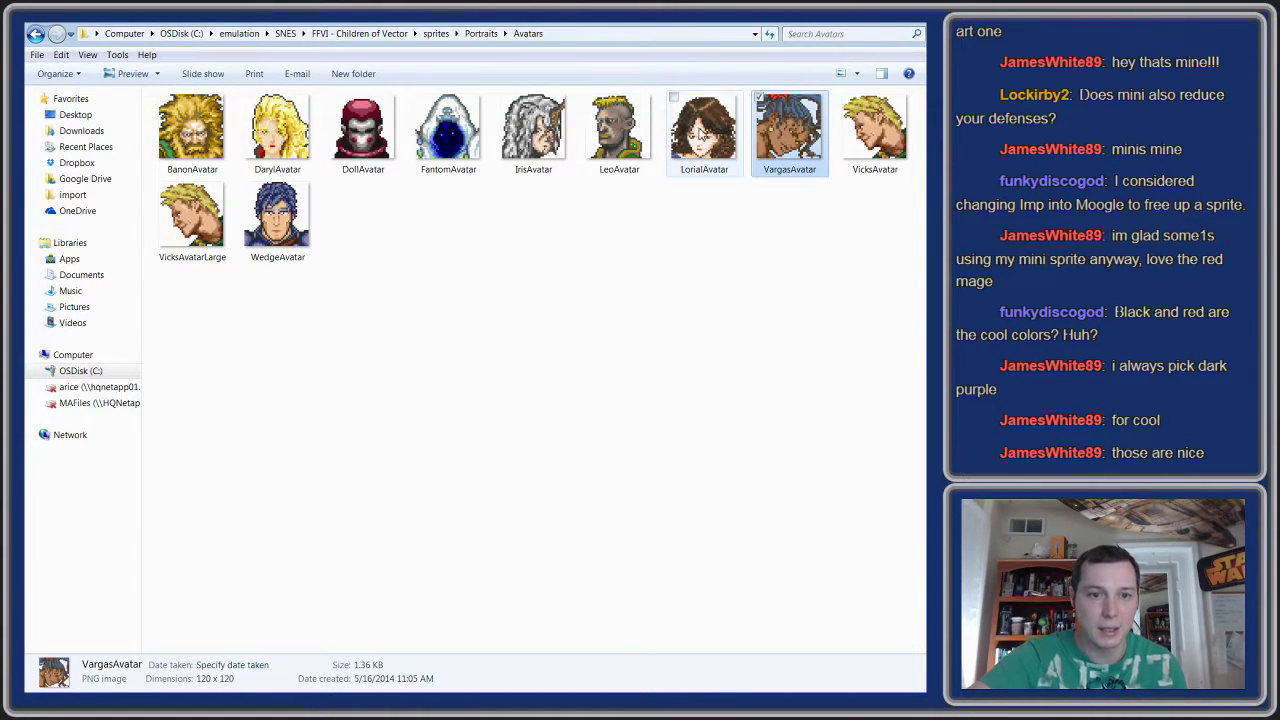
{"action": "left_click", "coordinate": [736, 136]}
{"action": "left_click", "coordinate": [310, 143]}
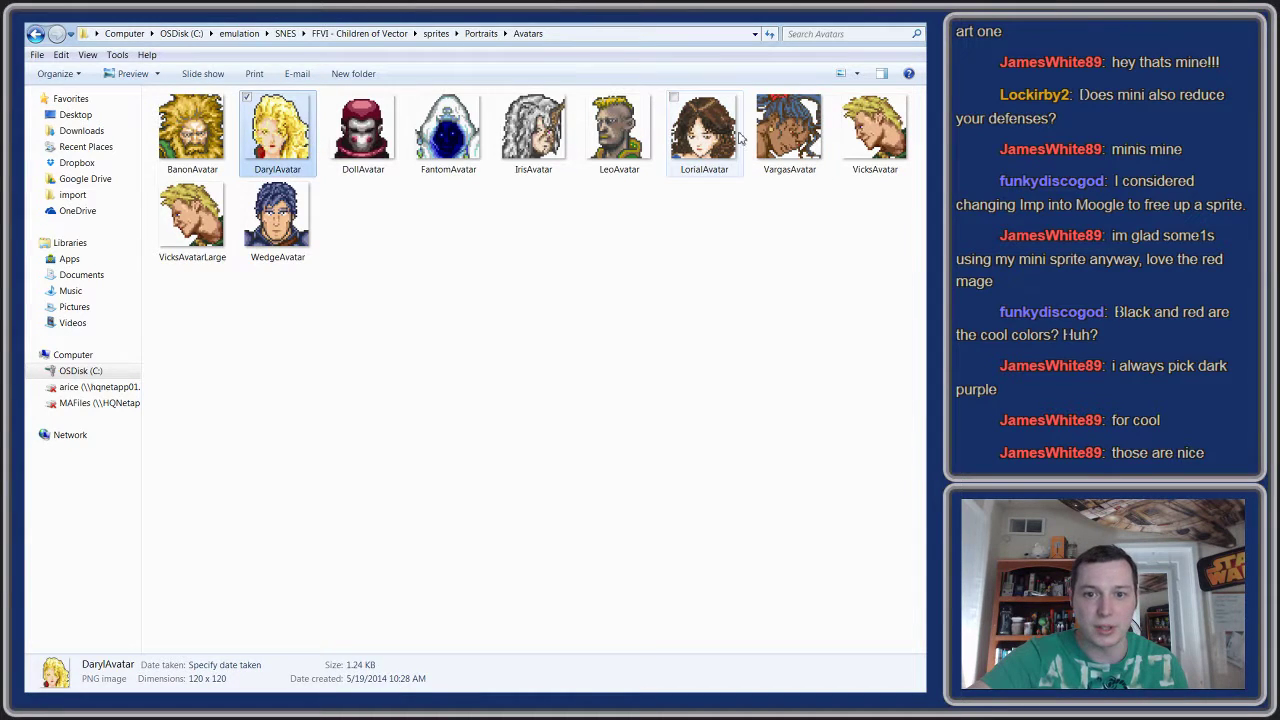
{"action": "left_click", "coordinate": [782, 135]}
{"action": "left_click", "coordinate": [714, 140]}
{"action": "left_click", "coordinate": [273, 140]}
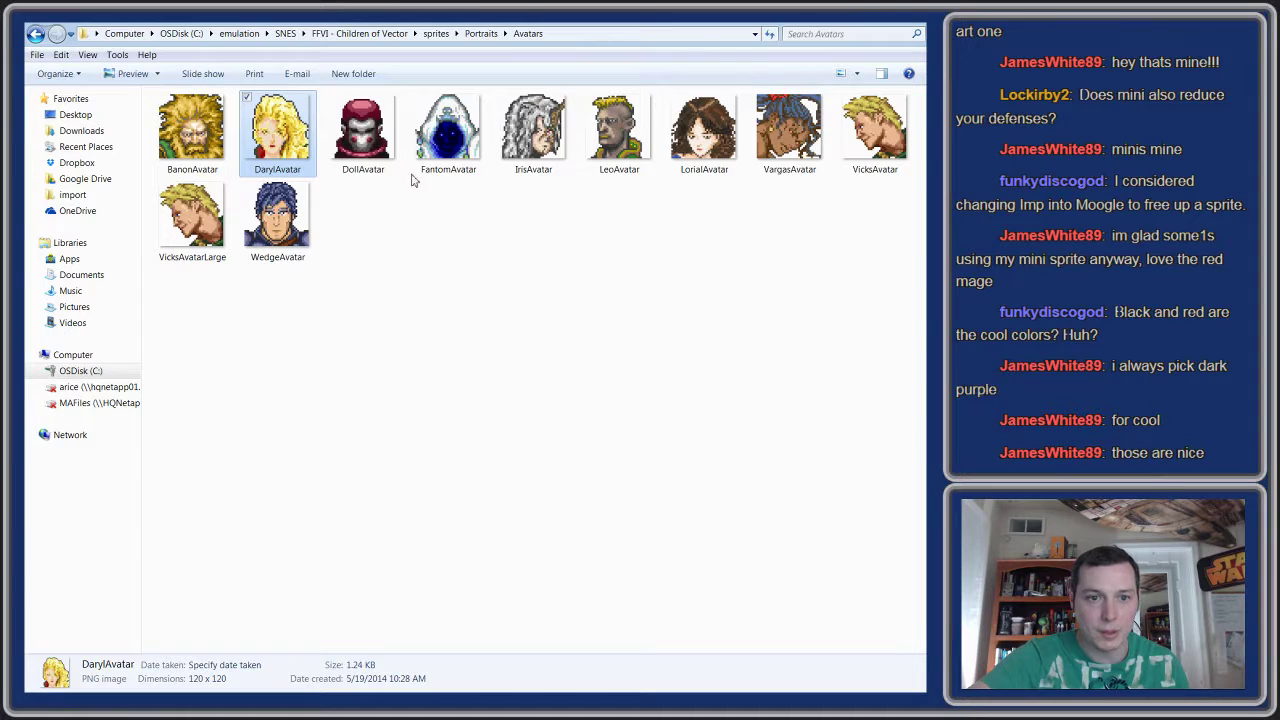
- Look at the DollAvatar and VicksAvatar portraits, and leave LorialAvatar selected
{"action": "left_click", "coordinate": [366, 155]}
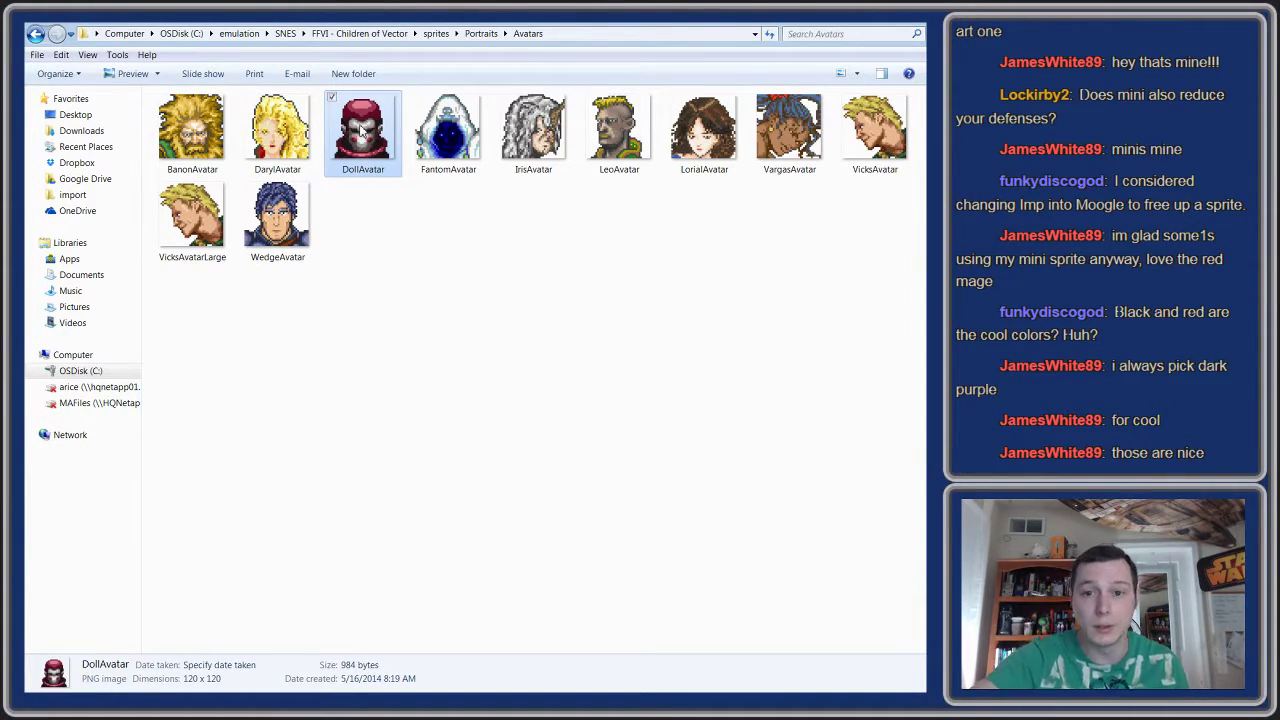
{"action": "left_click", "coordinate": [875, 145]}
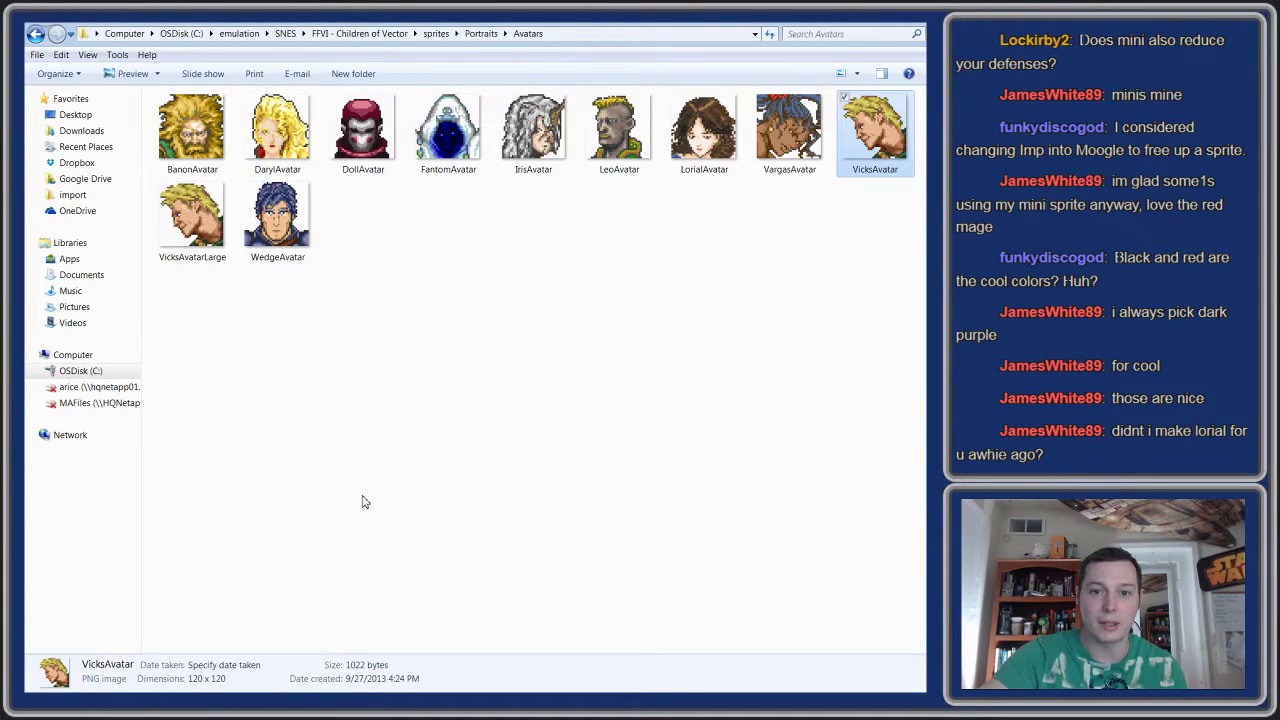
{"action": "left_click", "coordinate": [680, 314]}
{"action": "left_click", "coordinate": [872, 155]}
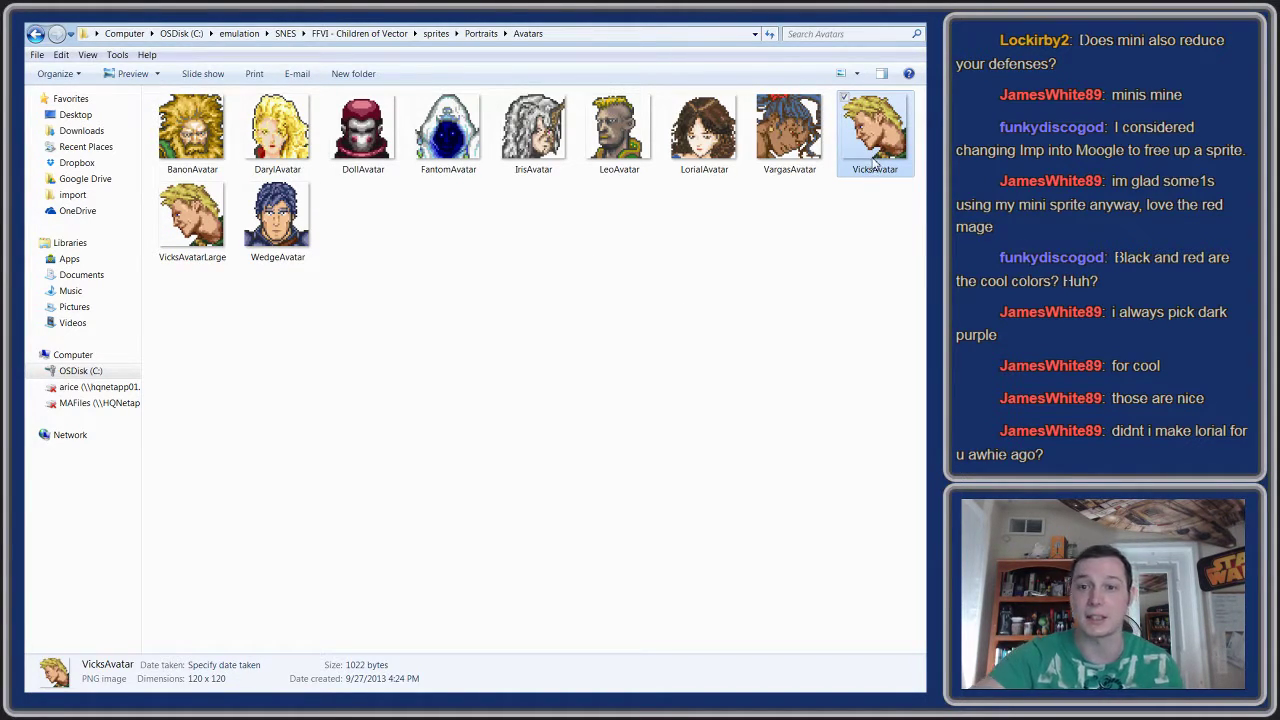
{"action": "left_click", "coordinate": [862, 302]}
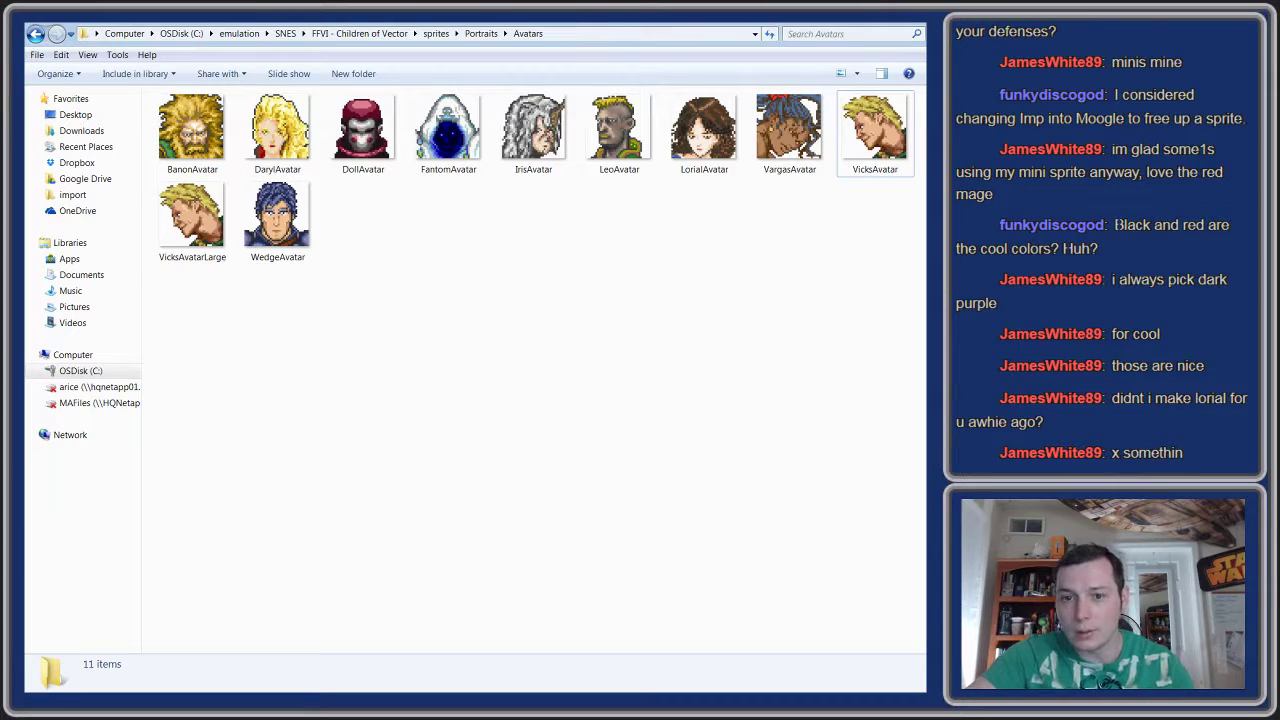
{"action": "left_click", "coordinate": [719, 151]}
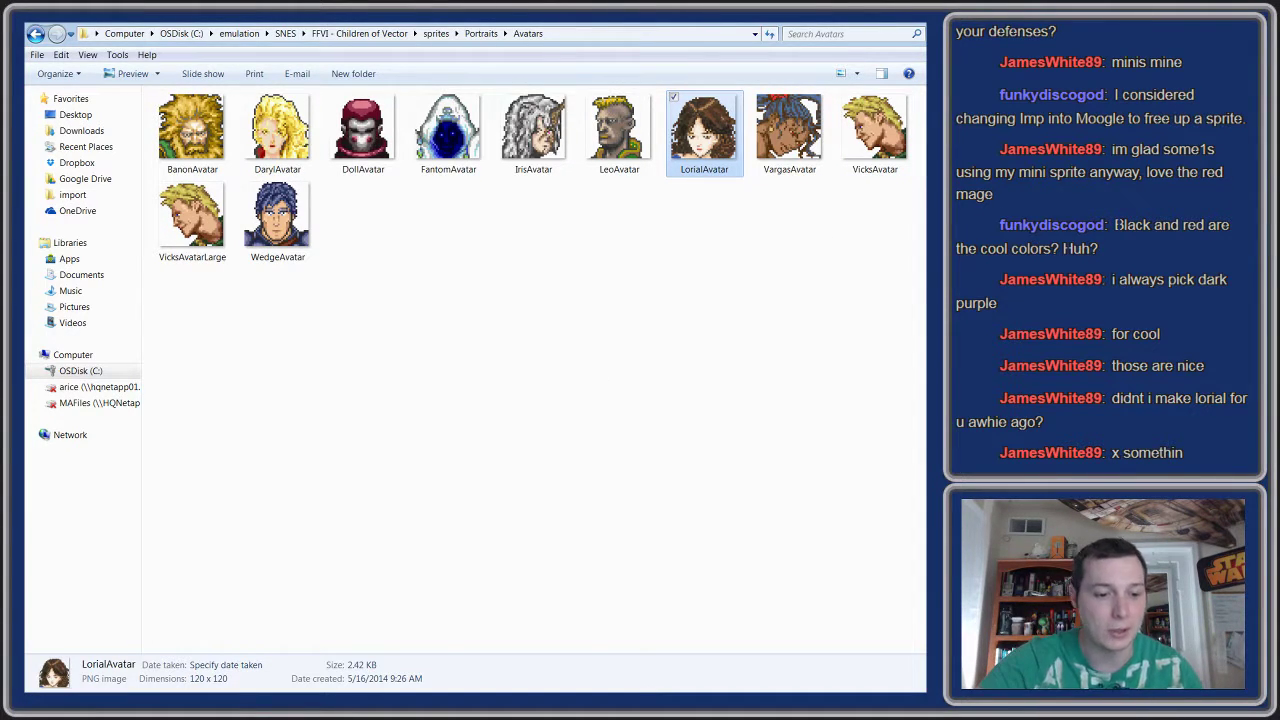
- Look at the LorialAvatar portrait once more and leave no avatar selected
{"action": "left_click", "coordinate": [537, 331]}
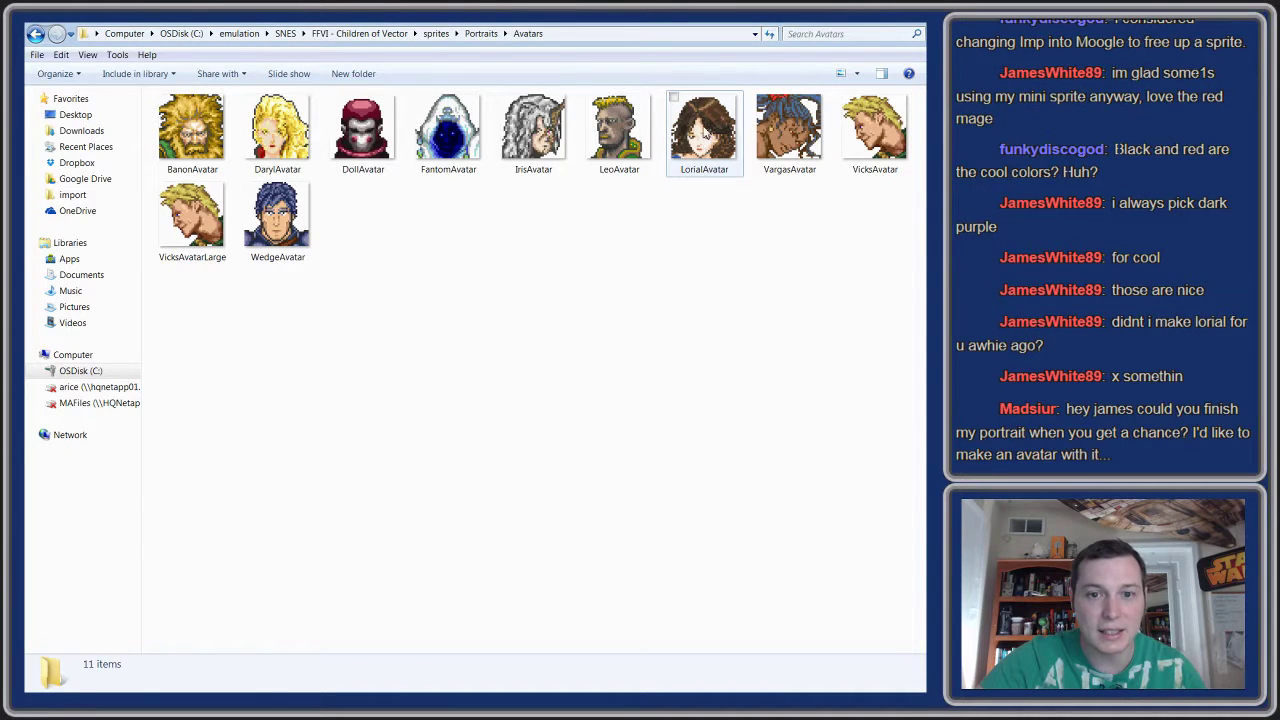
{"action": "left_click", "coordinate": [700, 145]}
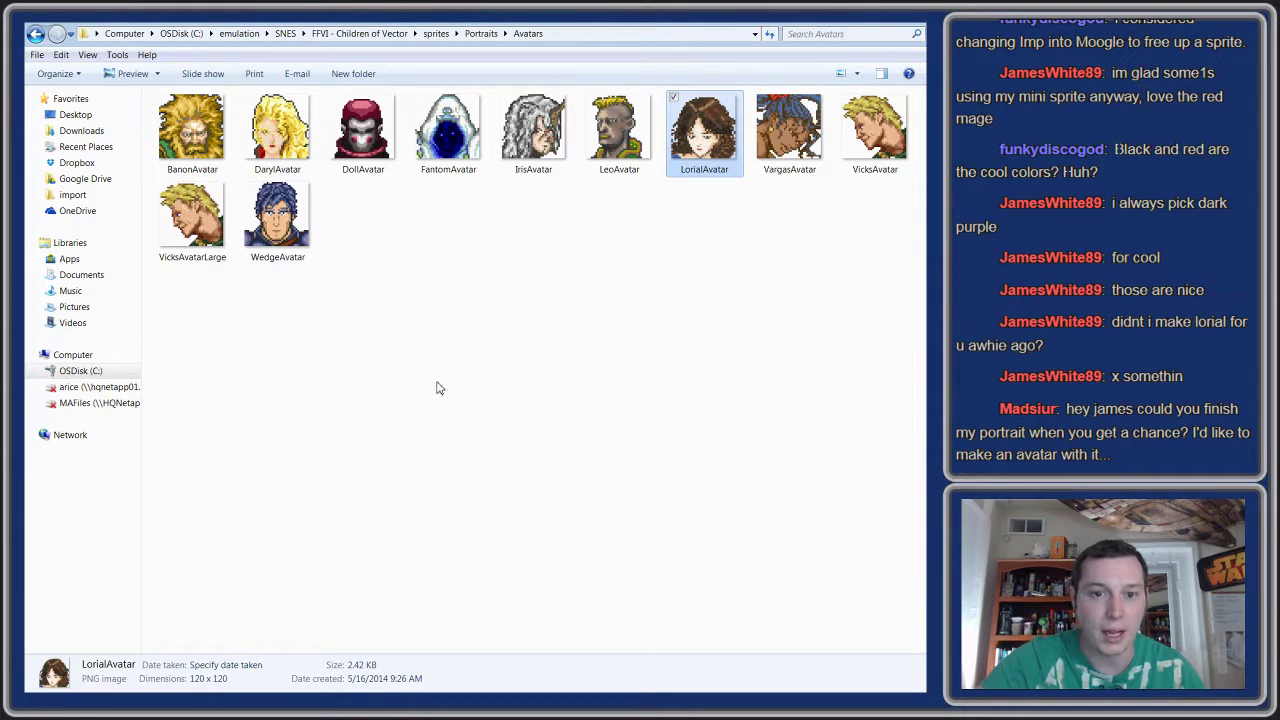
{"action": "left_click", "coordinate": [575, 392]}
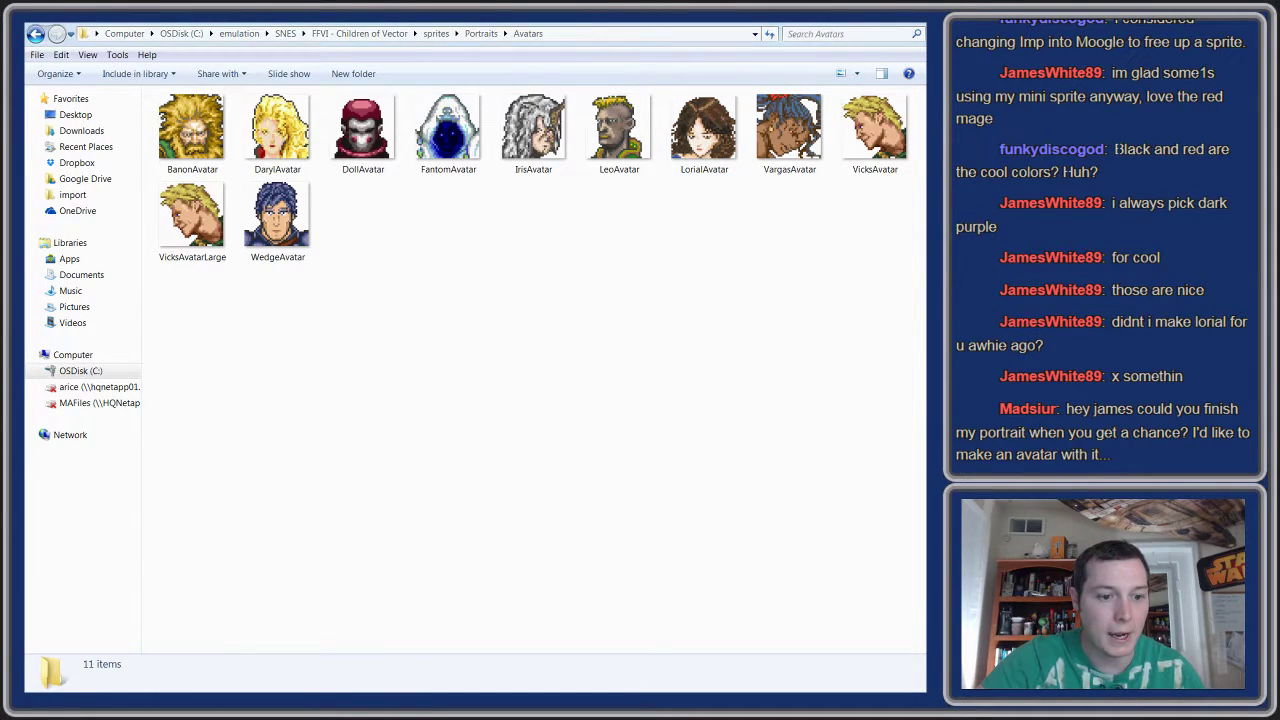
- Switch to Firefox and go from the wiki's Utilities page to the FF6 Hacking forum portal
{"action": "key", "text": "alt+Tab"}
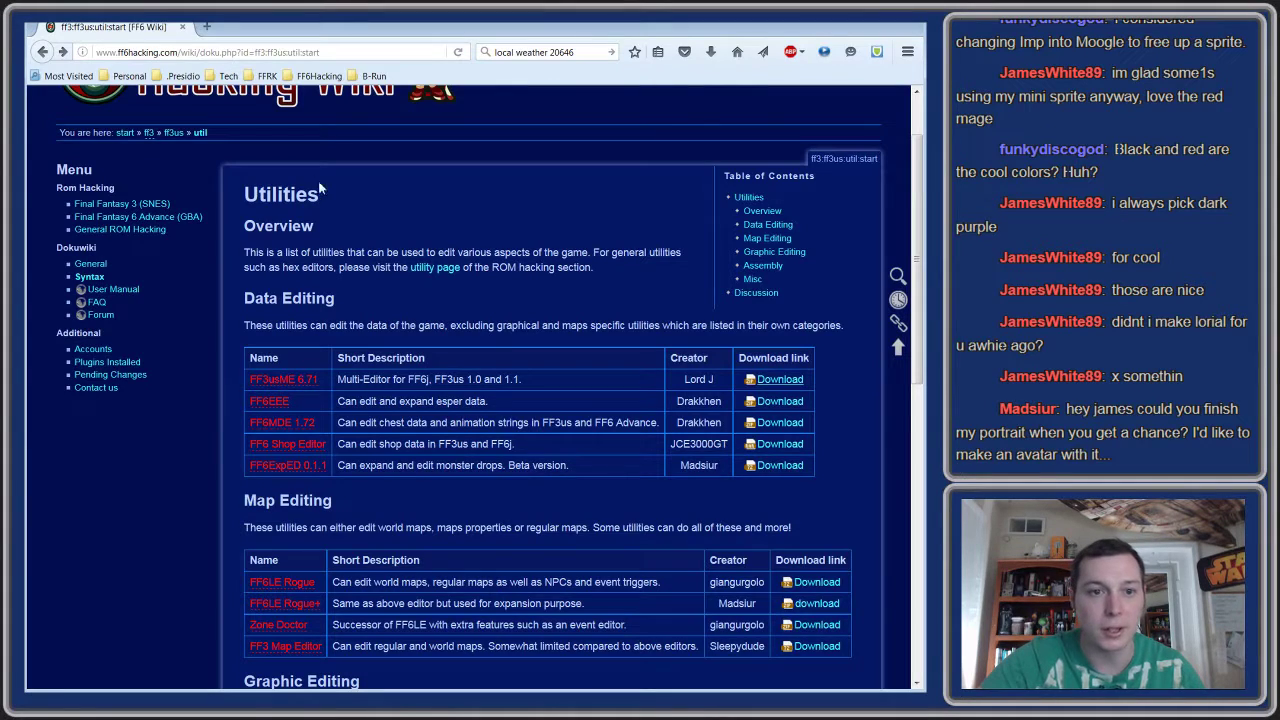
{"action": "left_click", "coordinate": [43, 52]}
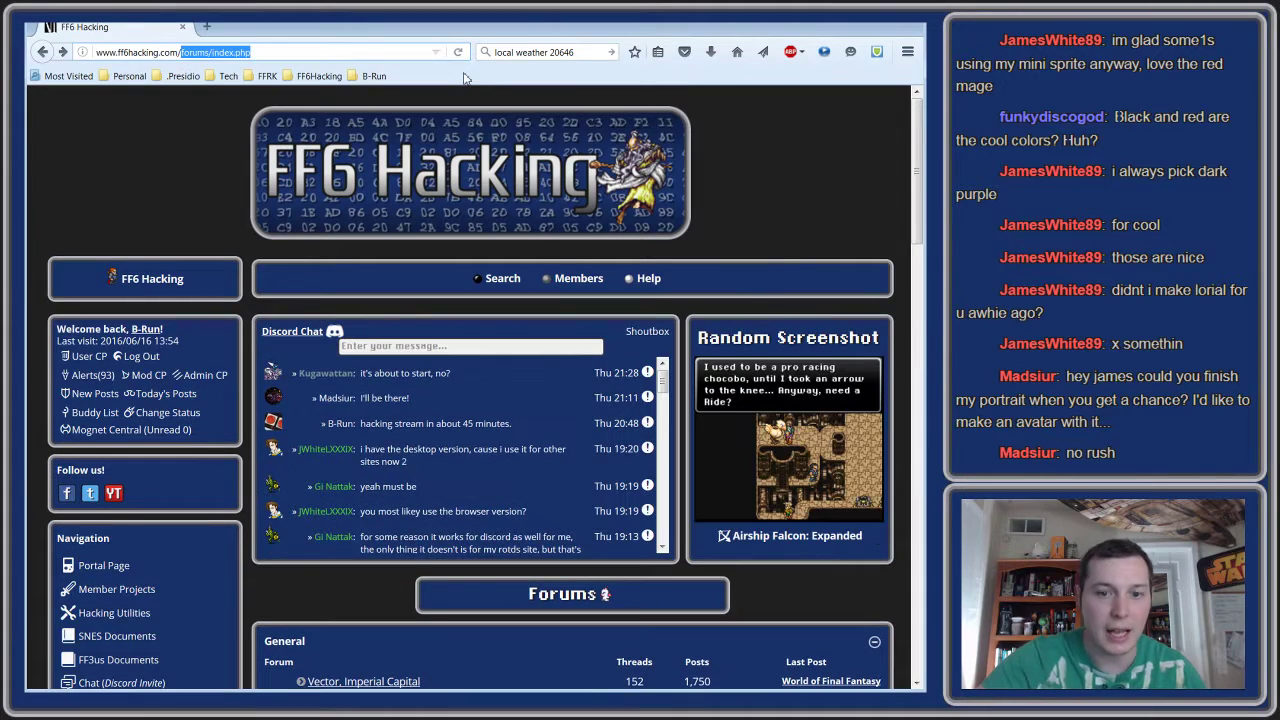
{"action": "key", "text": "ctrl+l"}
{"action": "type", "text": "ff6"}
{"action": "key", "text": "Return"}
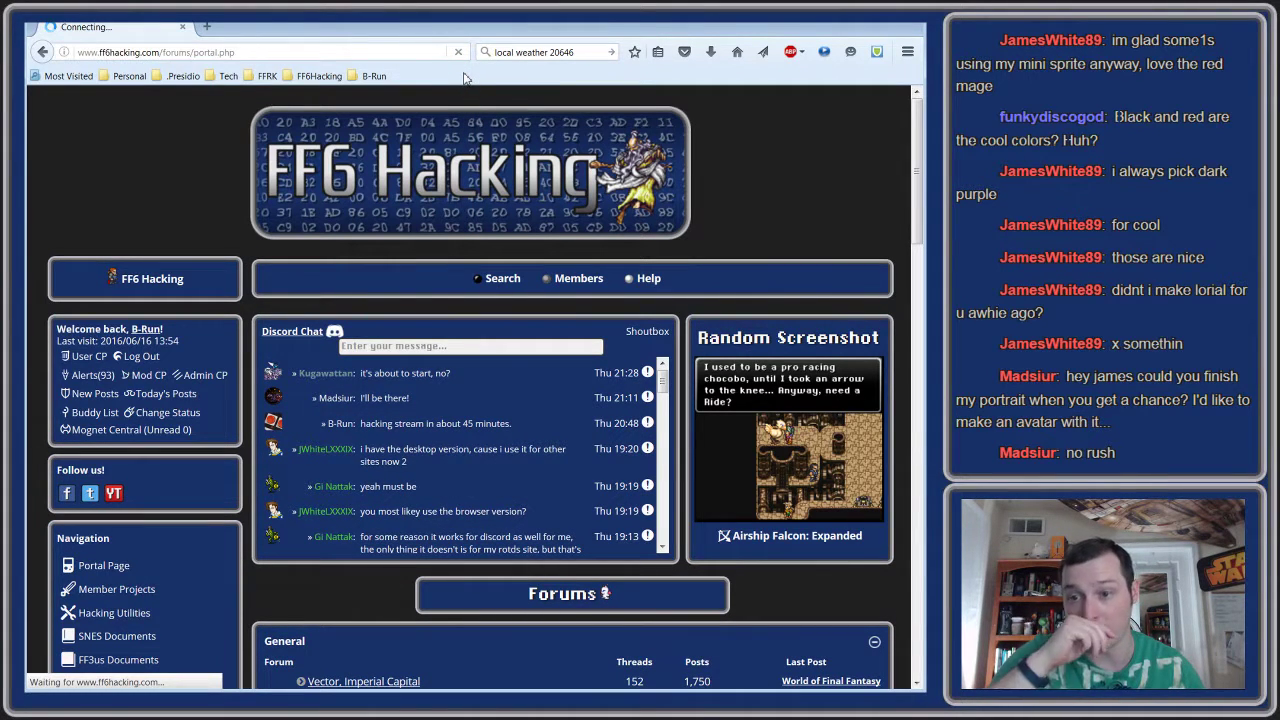
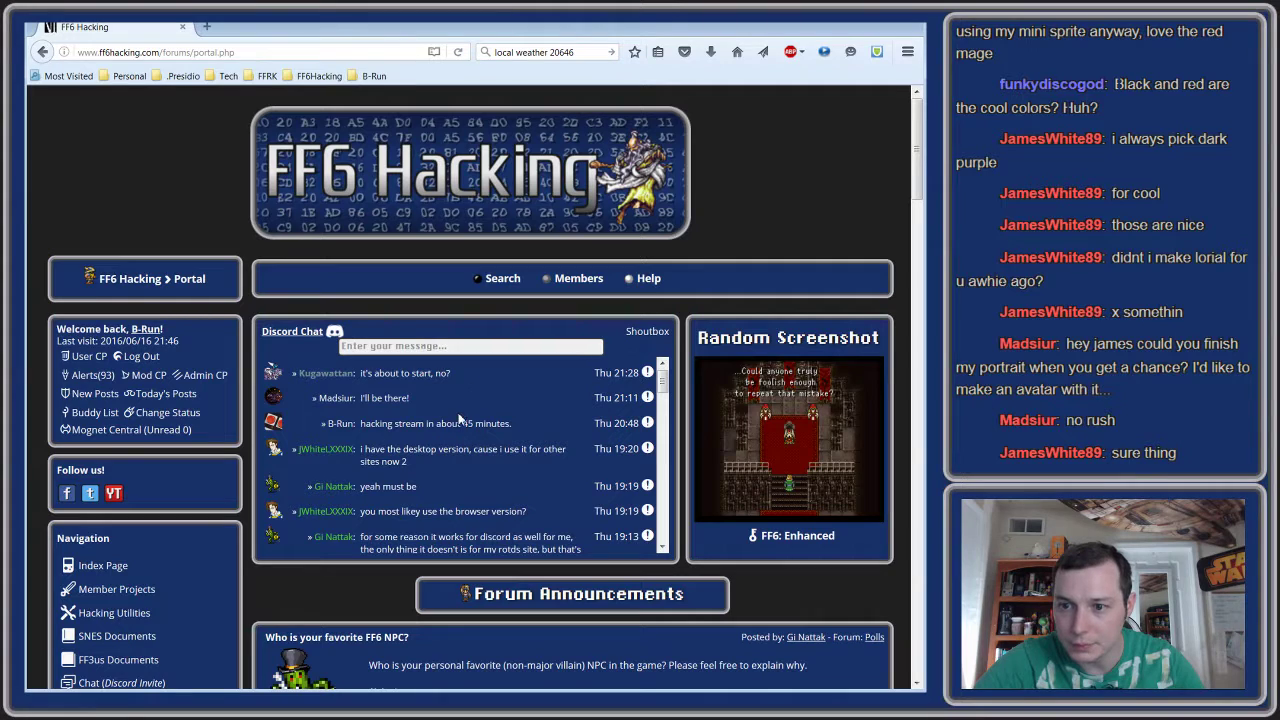
- Look over the portal's chat and announcements, opening the forum search page briefly and returning to the portal
{"action": "scroll", "coordinate": [447, 406], "scroll_direction": "down", "scroll_amount": 10}
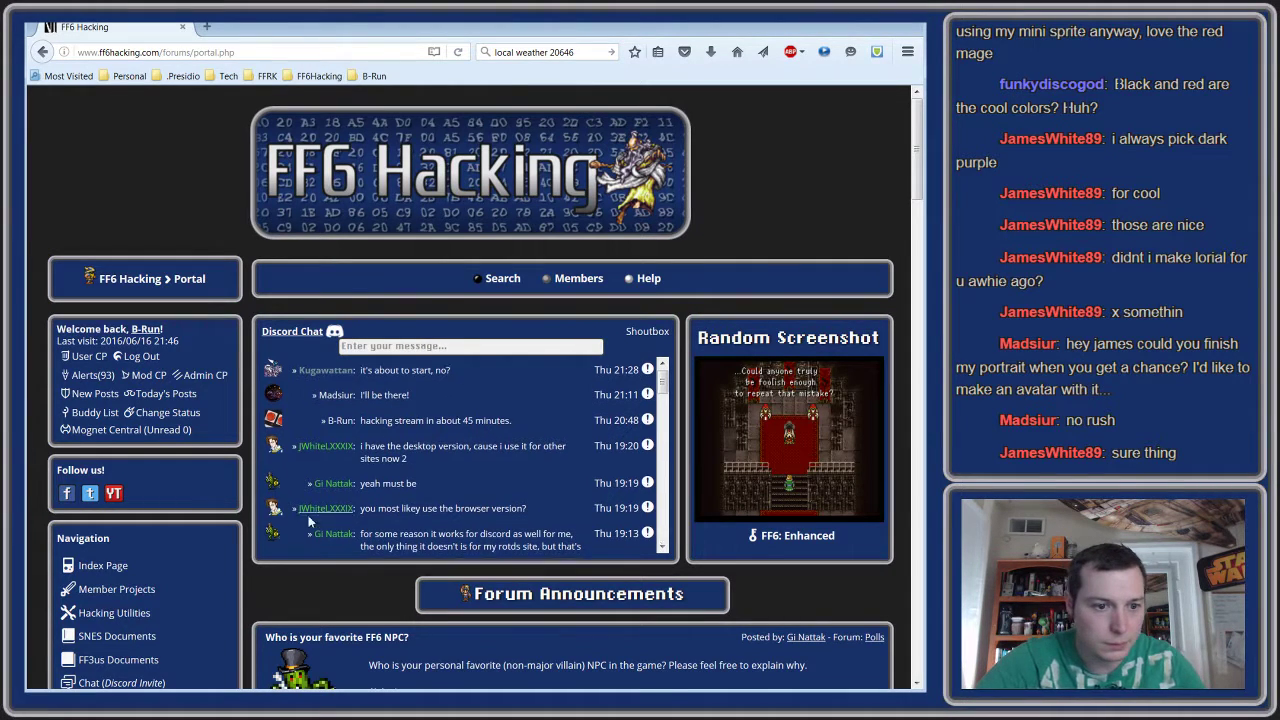
{"action": "left_click", "coordinate": [500, 280]}
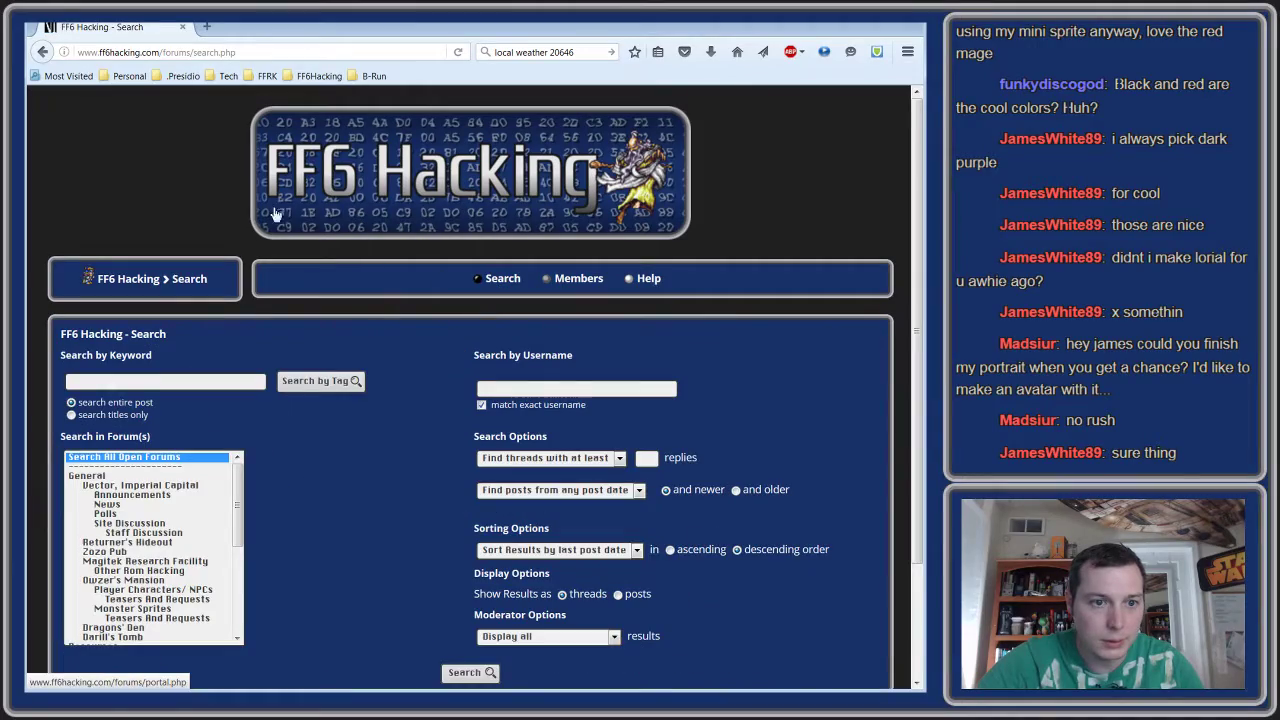
{"action": "left_click", "coordinate": [42, 51]}
{"action": "scroll", "coordinate": [296, 545], "scroll_direction": "down", "scroll_amount": 10}
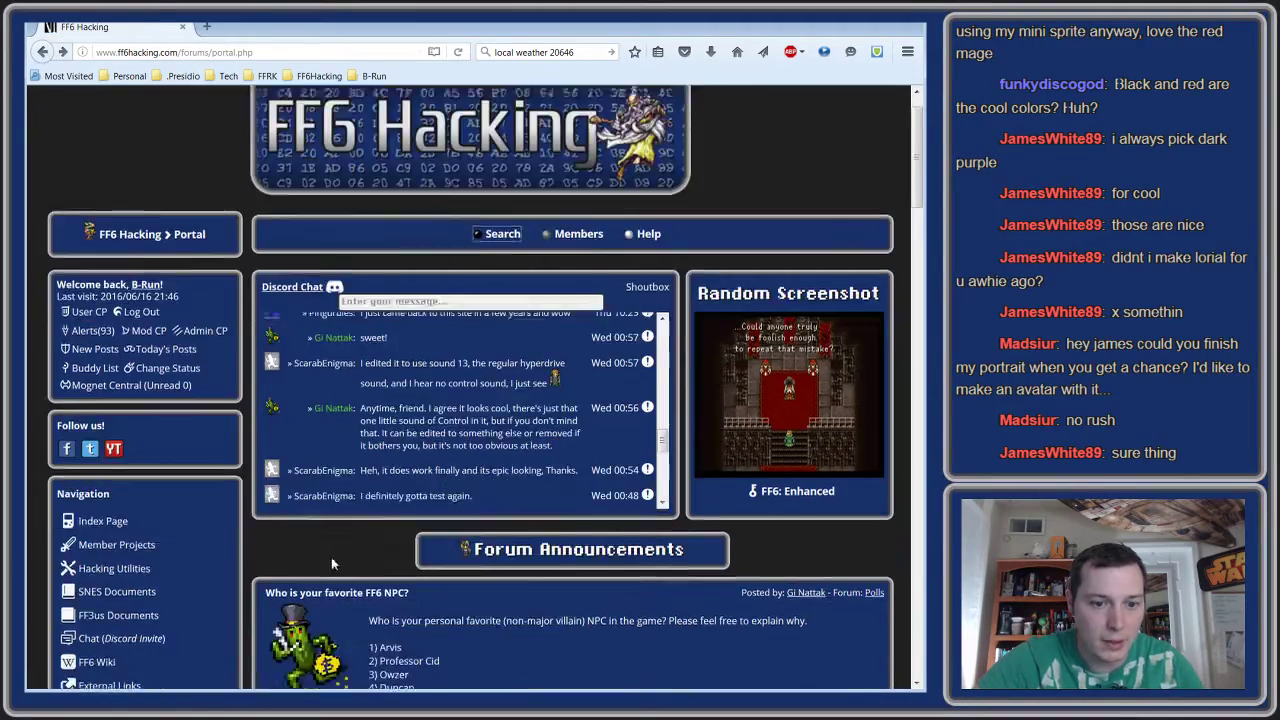
{"action": "scroll", "coordinate": [296, 545], "scroll_direction": "up", "scroll_amount": 5}
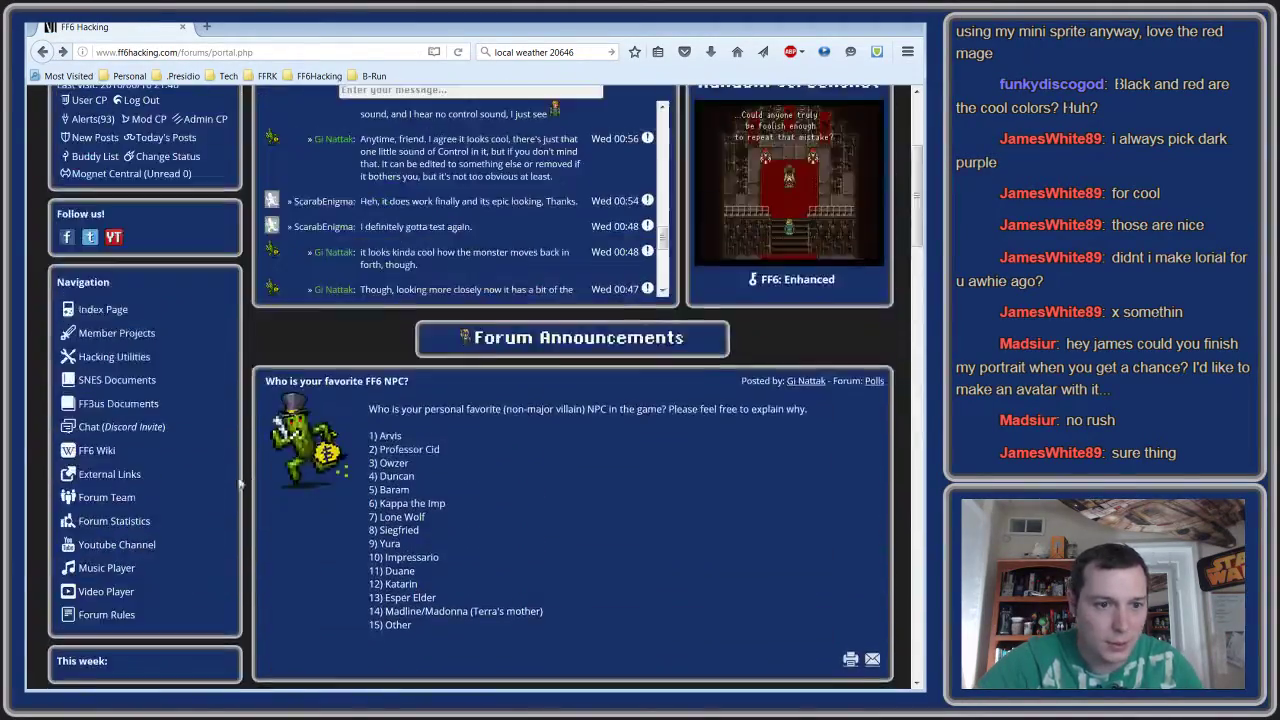
- Go to the forum's index page and open the Owzer's Mansion section
{"action": "left_click", "coordinate": [103, 319]}
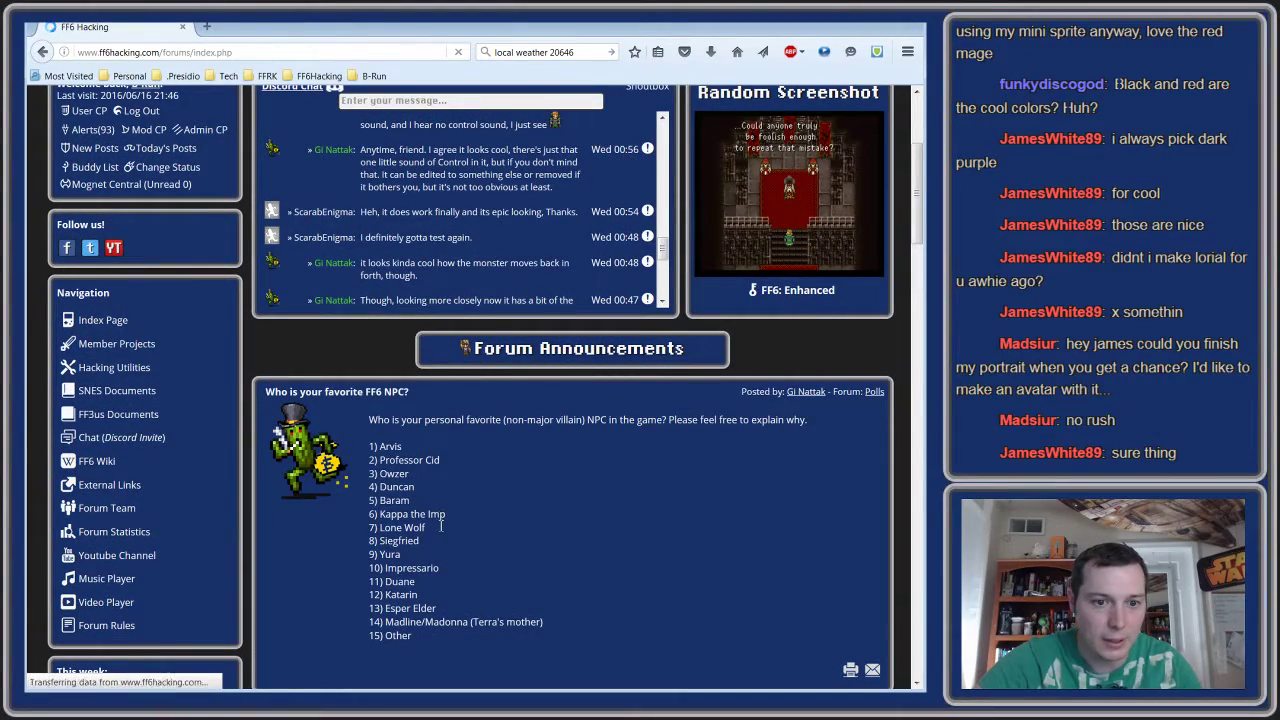
{"action": "scroll", "coordinate": [348, 596], "scroll_direction": "down", "scroll_amount": 2}
{"action": "scroll", "coordinate": [348, 596], "scroll_direction": "down", "scroll_amount": 12}
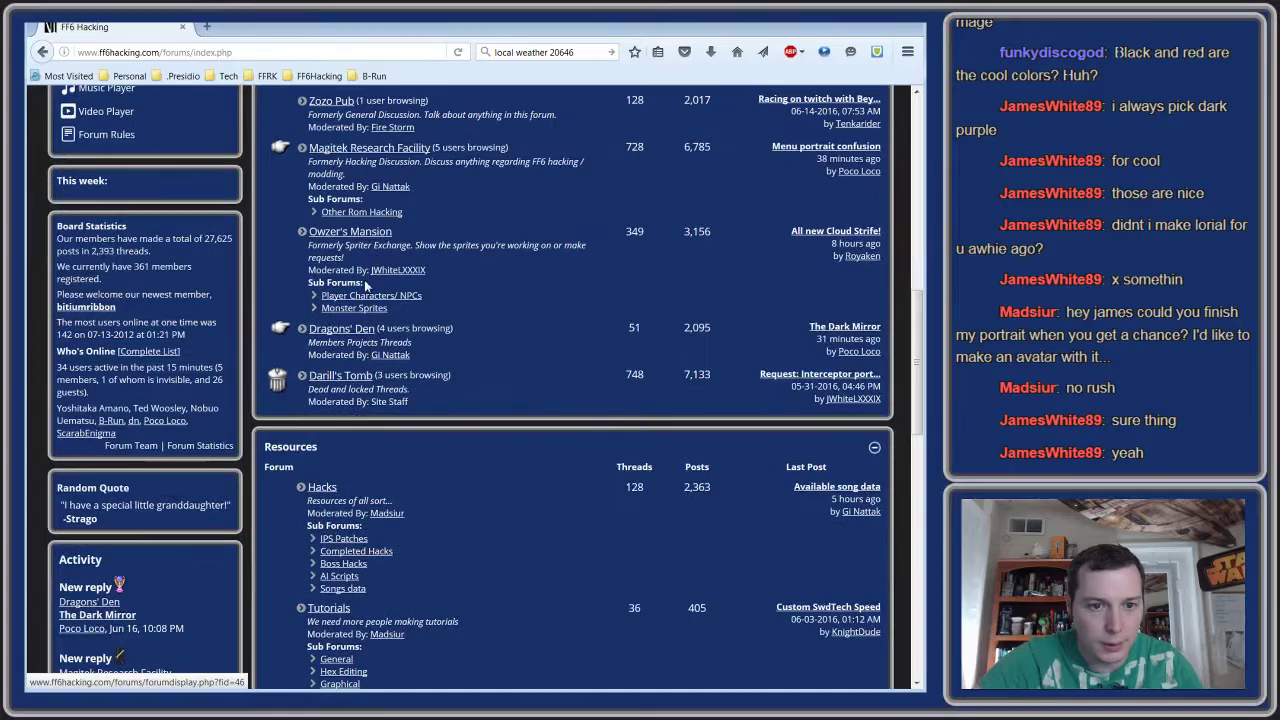
{"action": "left_click", "coordinate": [345, 233]}
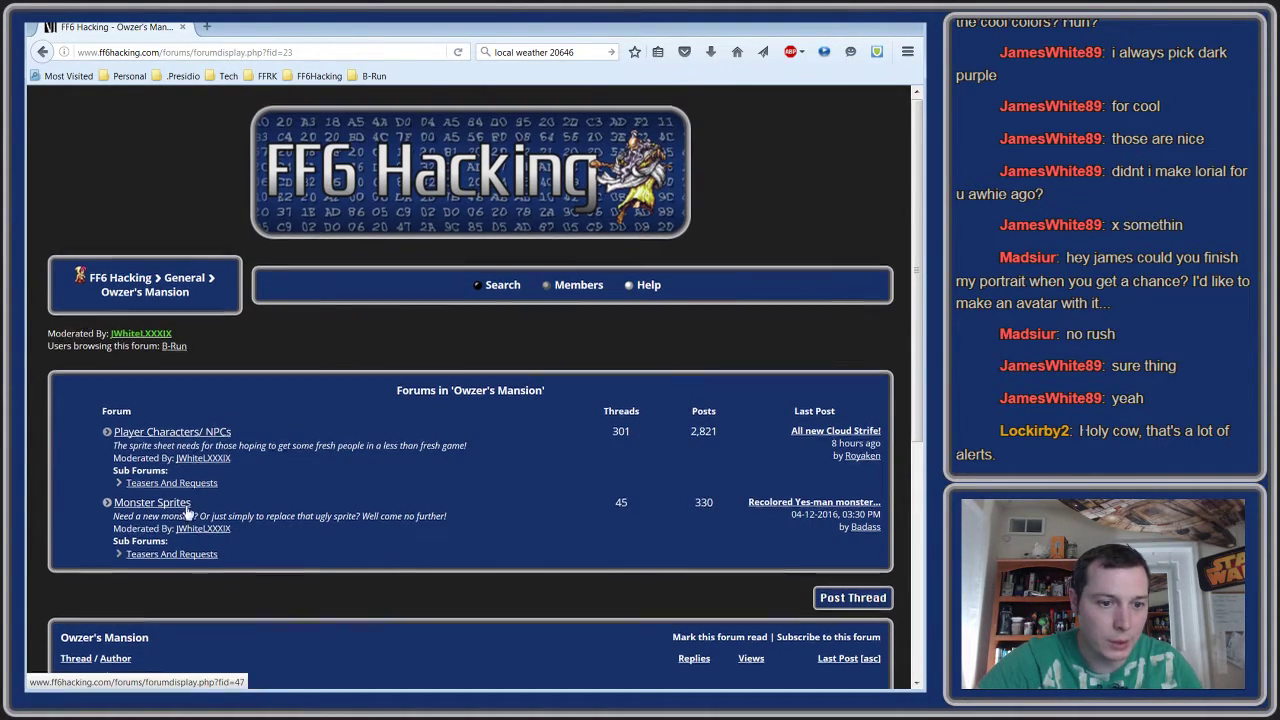
- Open the Player Characters/ NPCs forum within Owzer's Mansion and enter its Teasers And Requests subforum
{"action": "scroll", "coordinate": [183, 480], "scroll_direction": "down", "scroll_amount": 3}
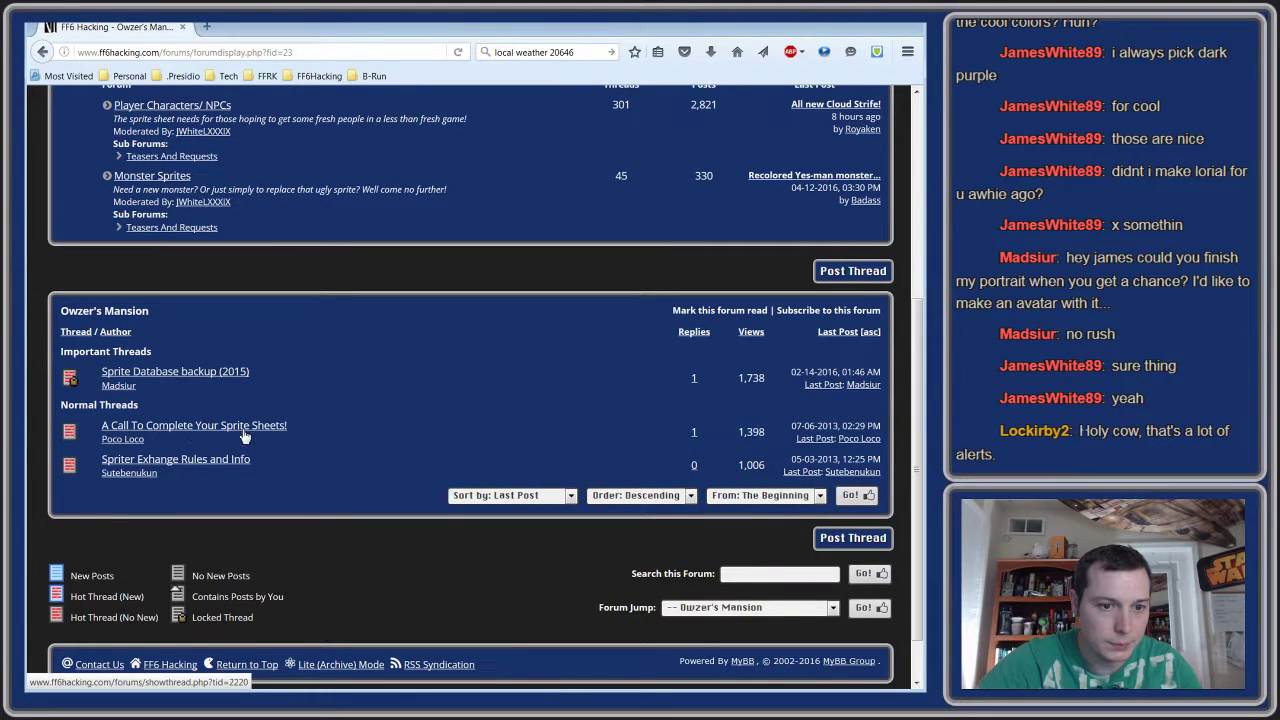
{"action": "scroll", "coordinate": [235, 395], "scroll_direction": "up", "scroll_amount": 2}
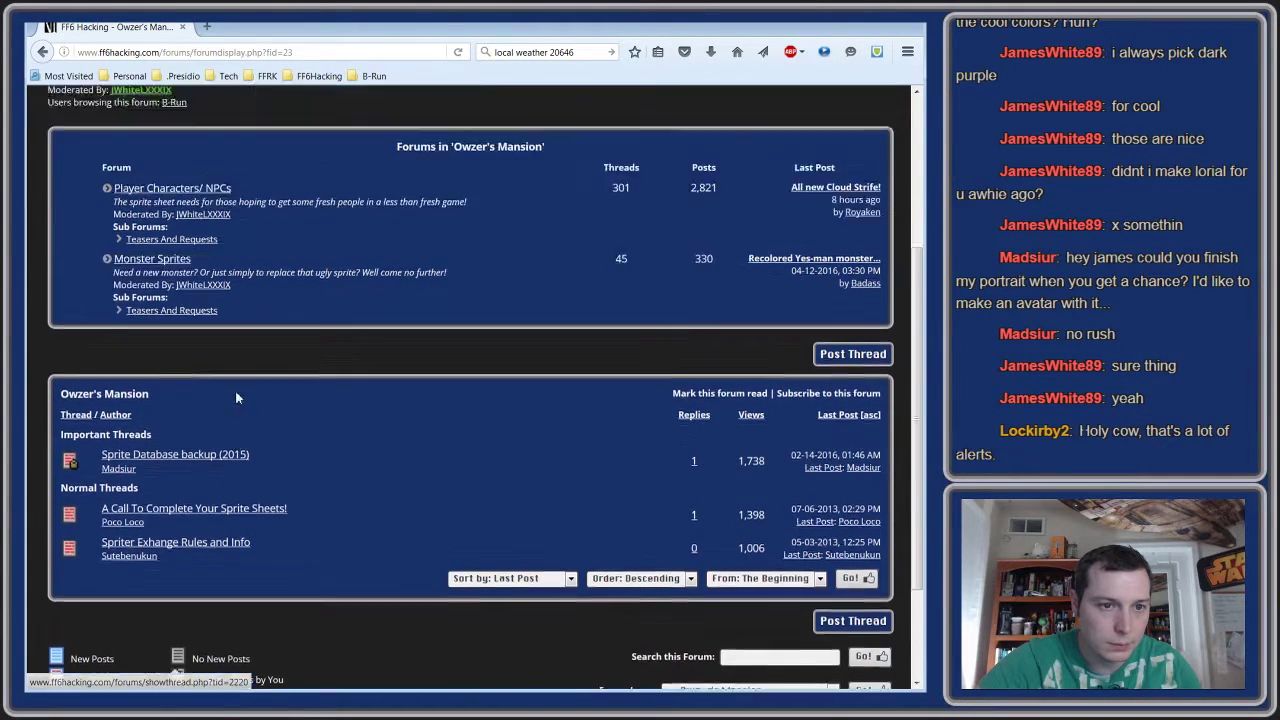
{"action": "left_click", "coordinate": [178, 352]}
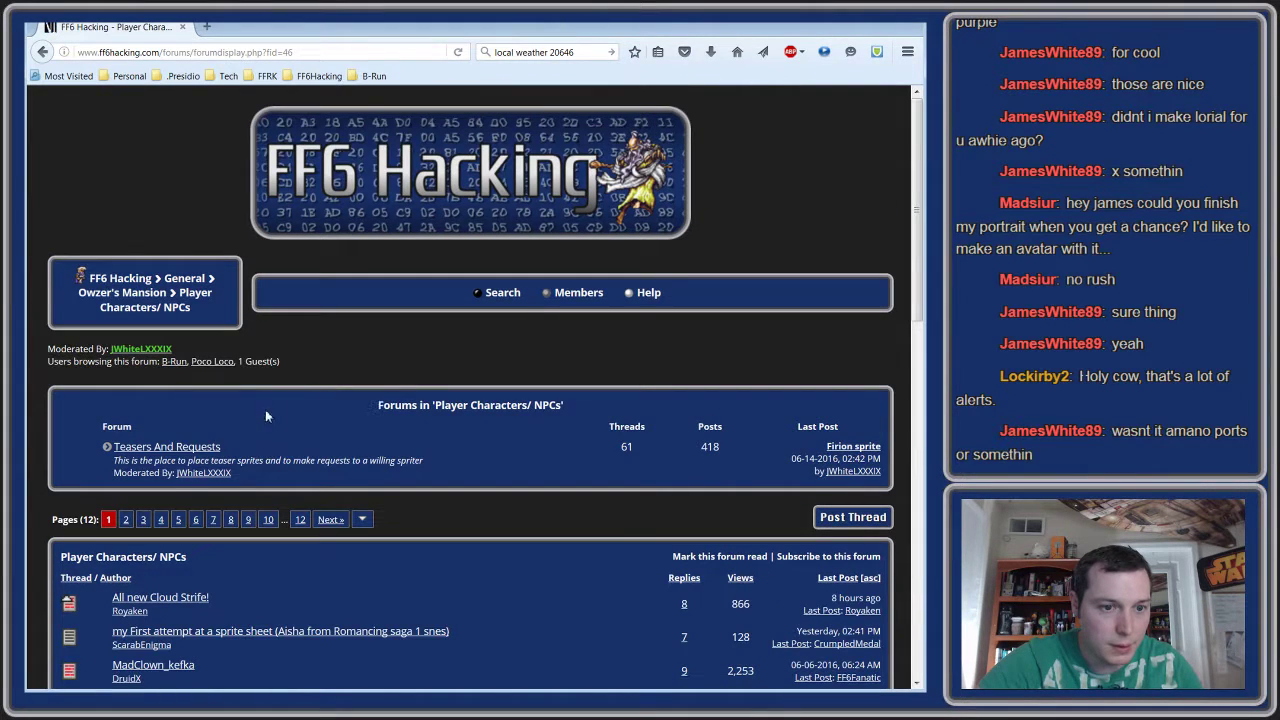
{"action": "left_click", "coordinate": [181, 449]}
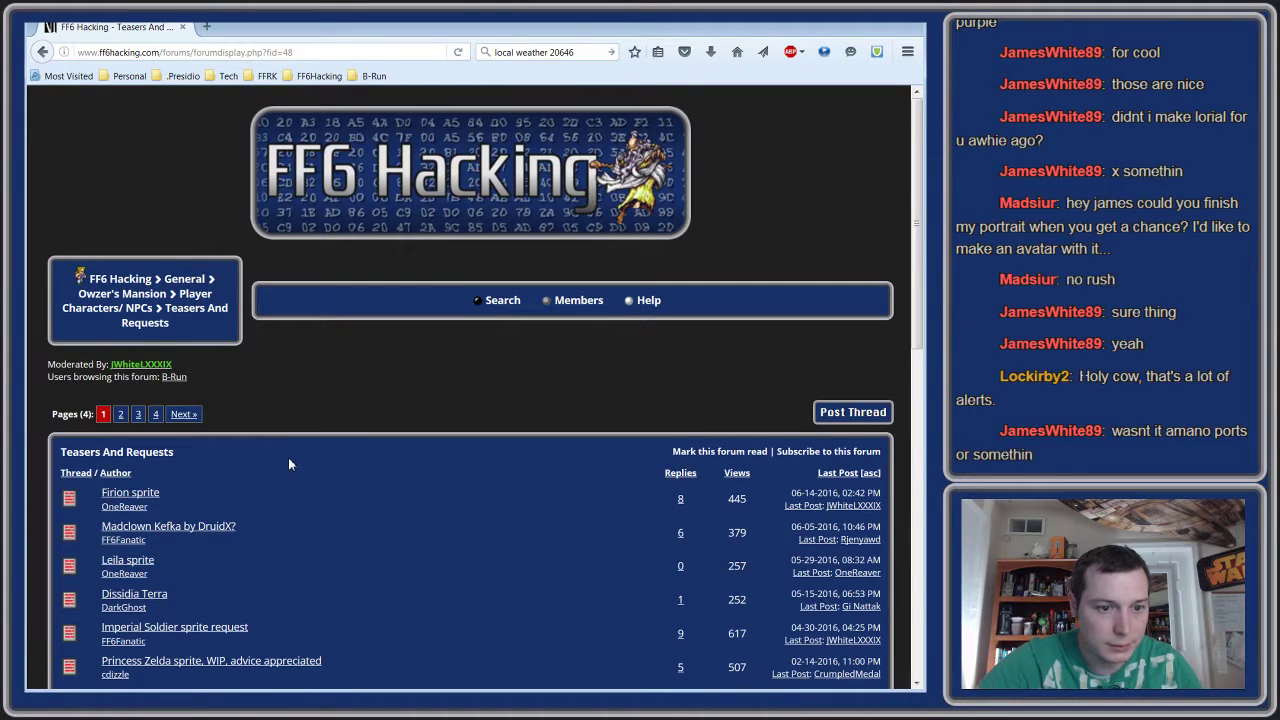
- Look through the first page of Teasers And Requests threads and go to page 2
{"action": "scroll", "coordinate": [289, 459], "scroll_direction": "down", "scroll_amount": 4}
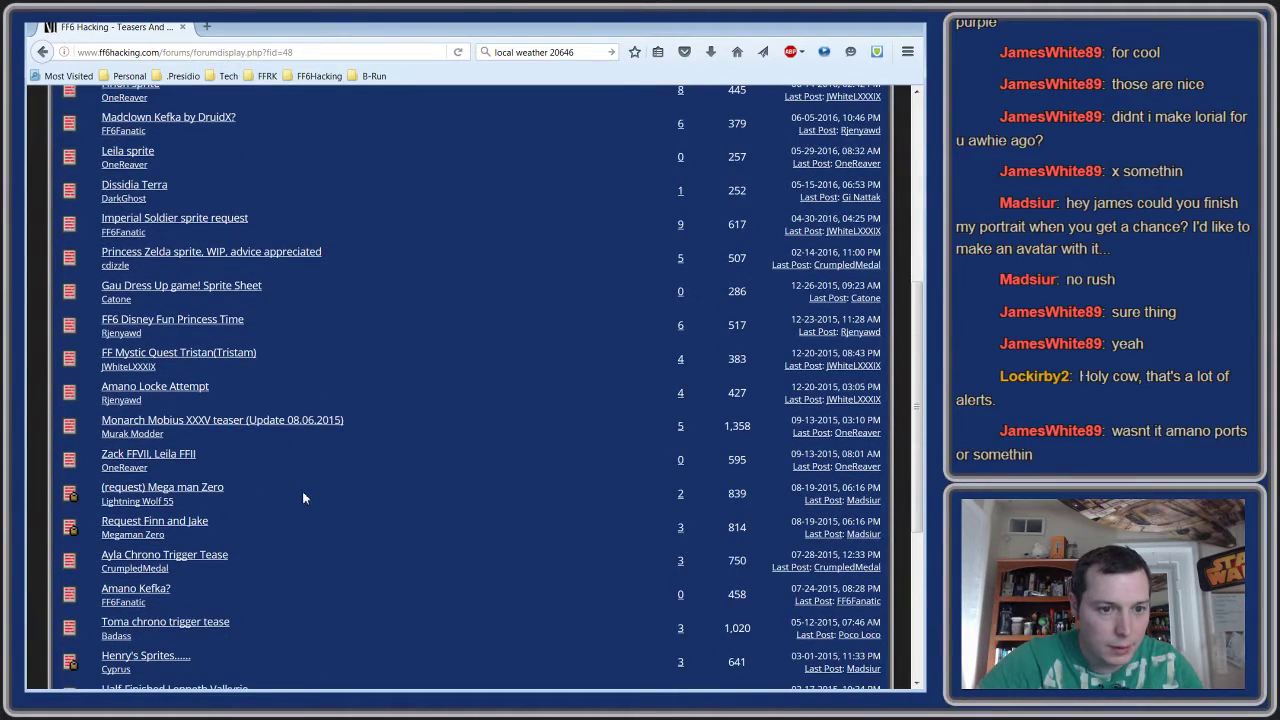
{"action": "scroll", "coordinate": [303, 497], "scroll_direction": "down", "scroll_amount": 2}
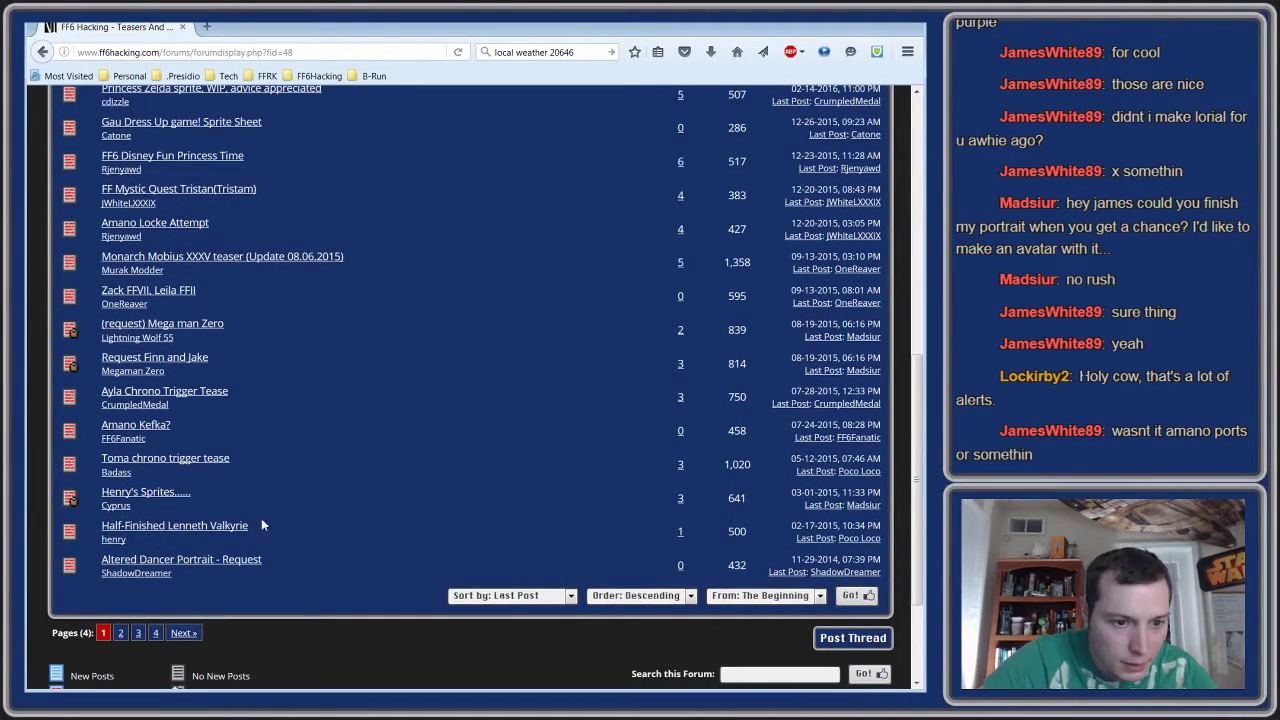
{"action": "left_click", "coordinate": [138, 633]}
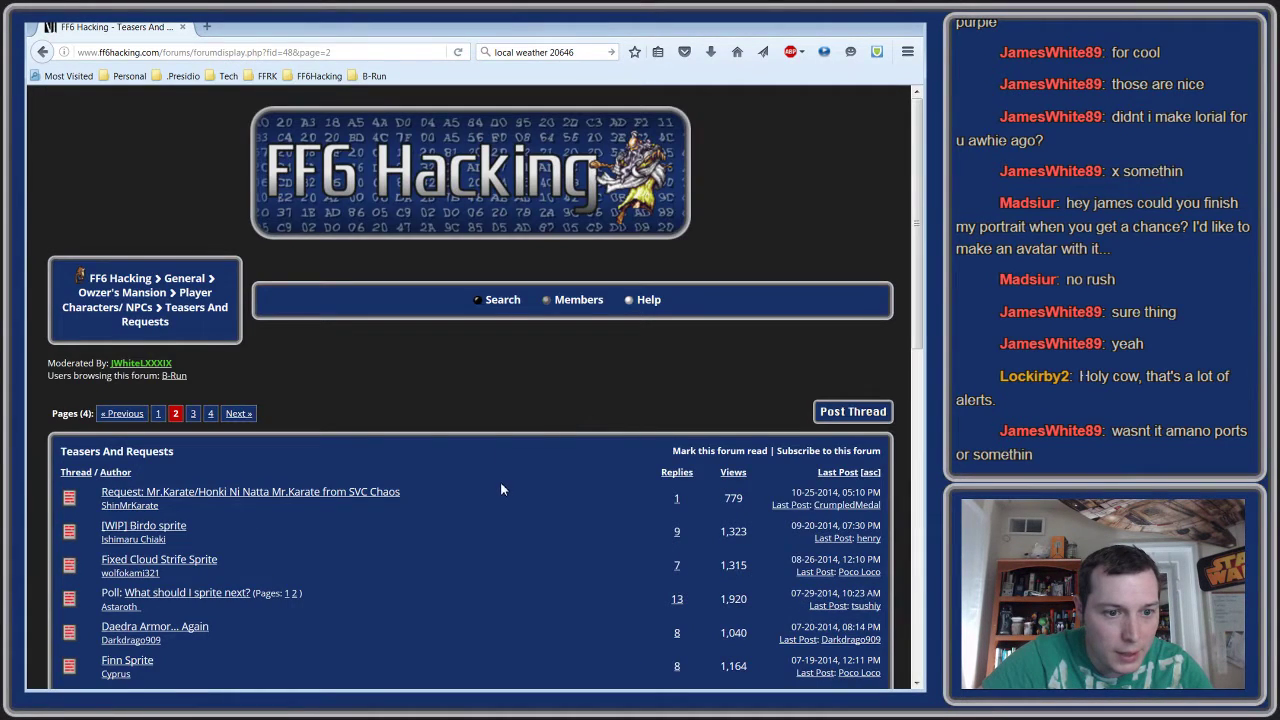
- Find the Request for Amano Portraits thread on page 2 of the list and open it
{"action": "scroll", "coordinate": [500, 482], "scroll_direction": "down", "scroll_amount": 1}
{"action": "scroll", "coordinate": [502, 490], "scroll_direction": "down", "scroll_amount": 3}
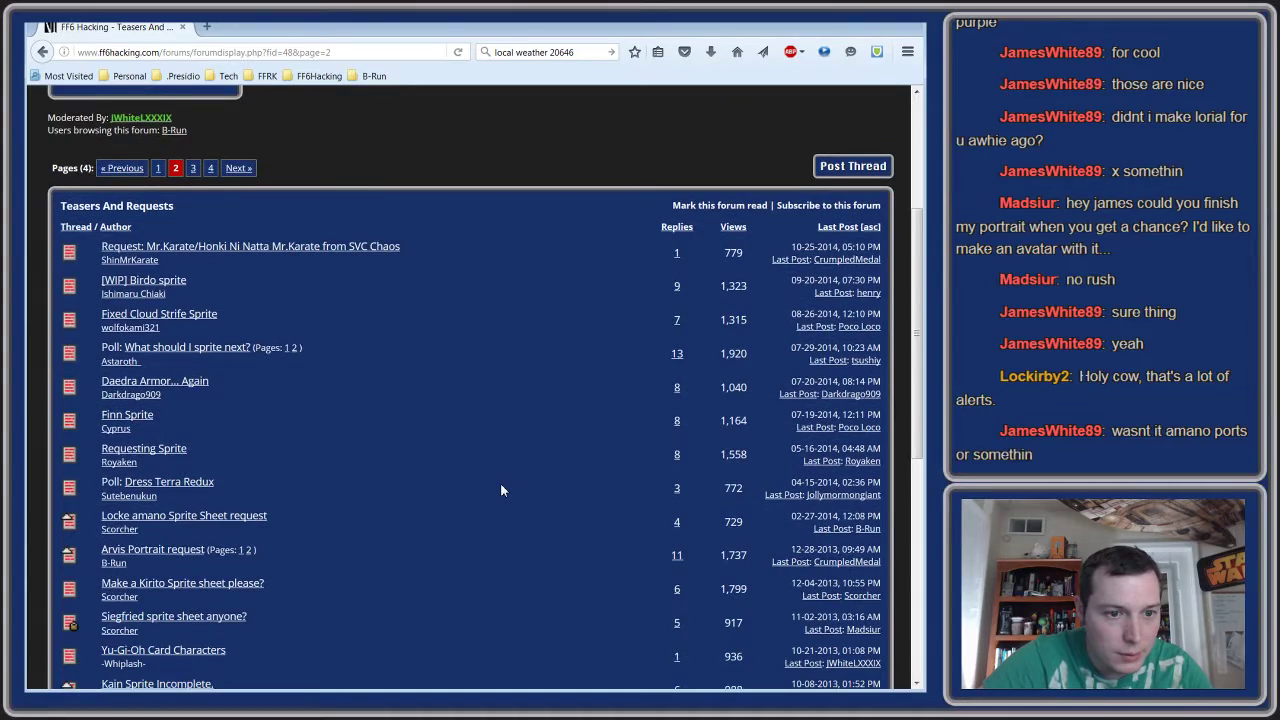
{"action": "scroll", "coordinate": [498, 488], "scroll_direction": "down", "scroll_amount": 2}
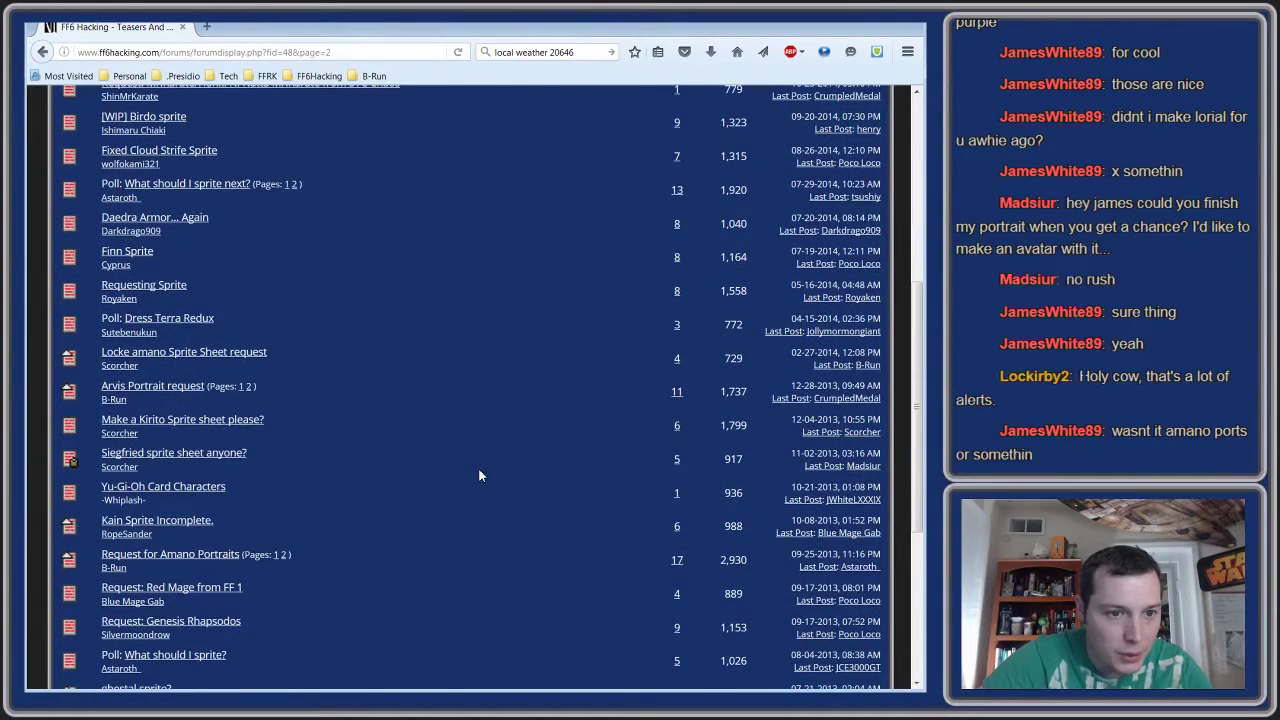
{"action": "scroll", "coordinate": [479, 476], "scroll_direction": "down", "scroll_amount": 2}
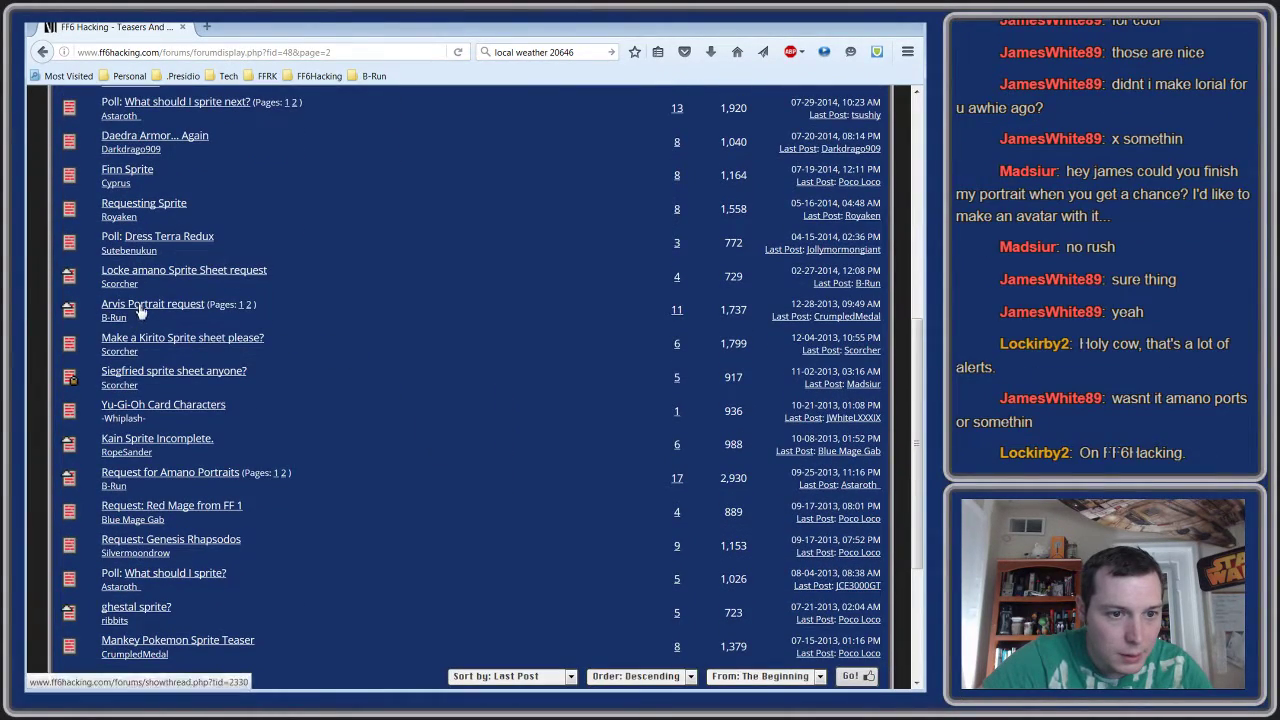
{"action": "right_click", "coordinate": [137, 305]}
{"action": "left_click", "coordinate": [253, 335]}
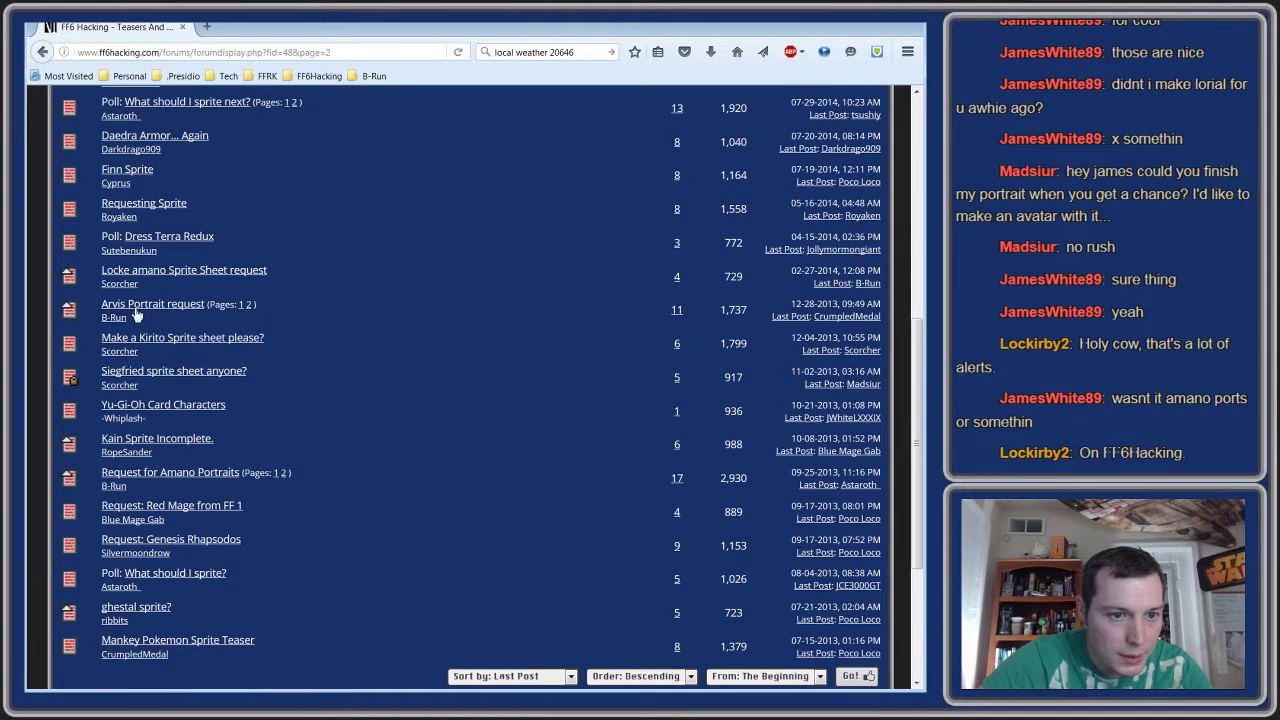
{"action": "left_click", "coordinate": [140, 476]}
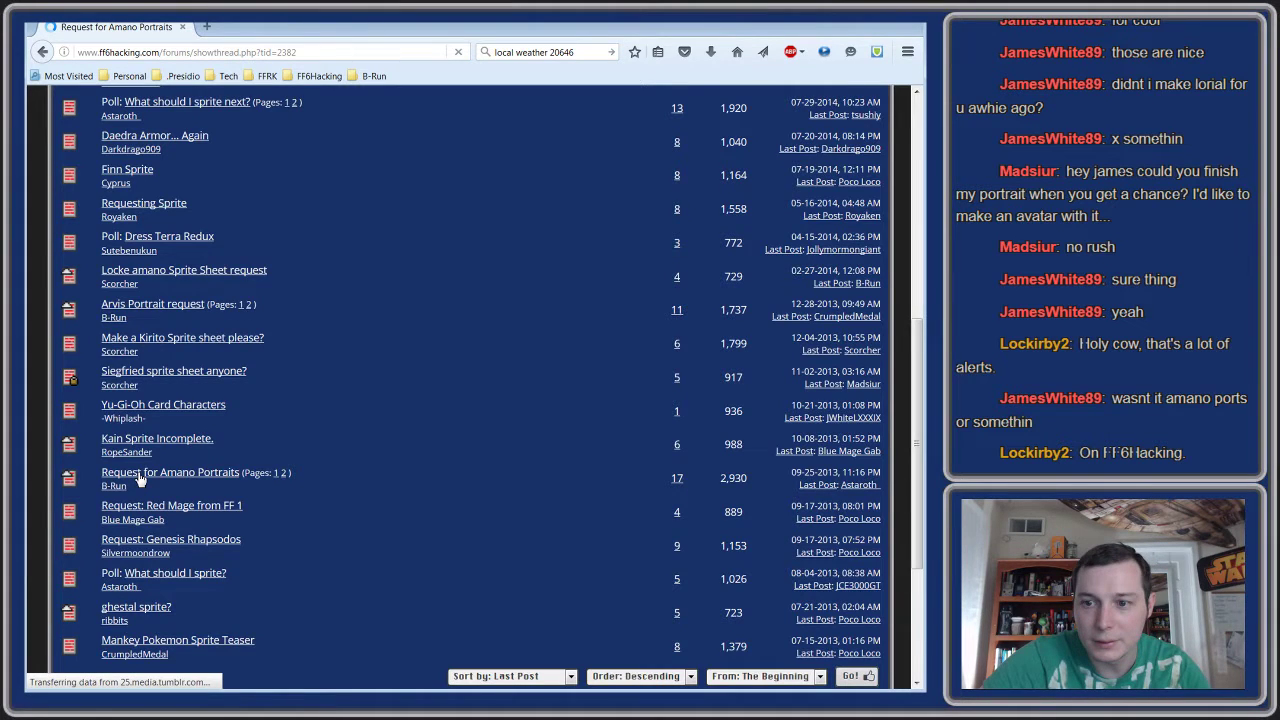
- Read the thread's first two posts, view the linked image 20l4.png on ImageShack and close its tab
{"action": "scroll", "coordinate": [595, 428], "scroll_direction": "down", "scroll_amount": 5}
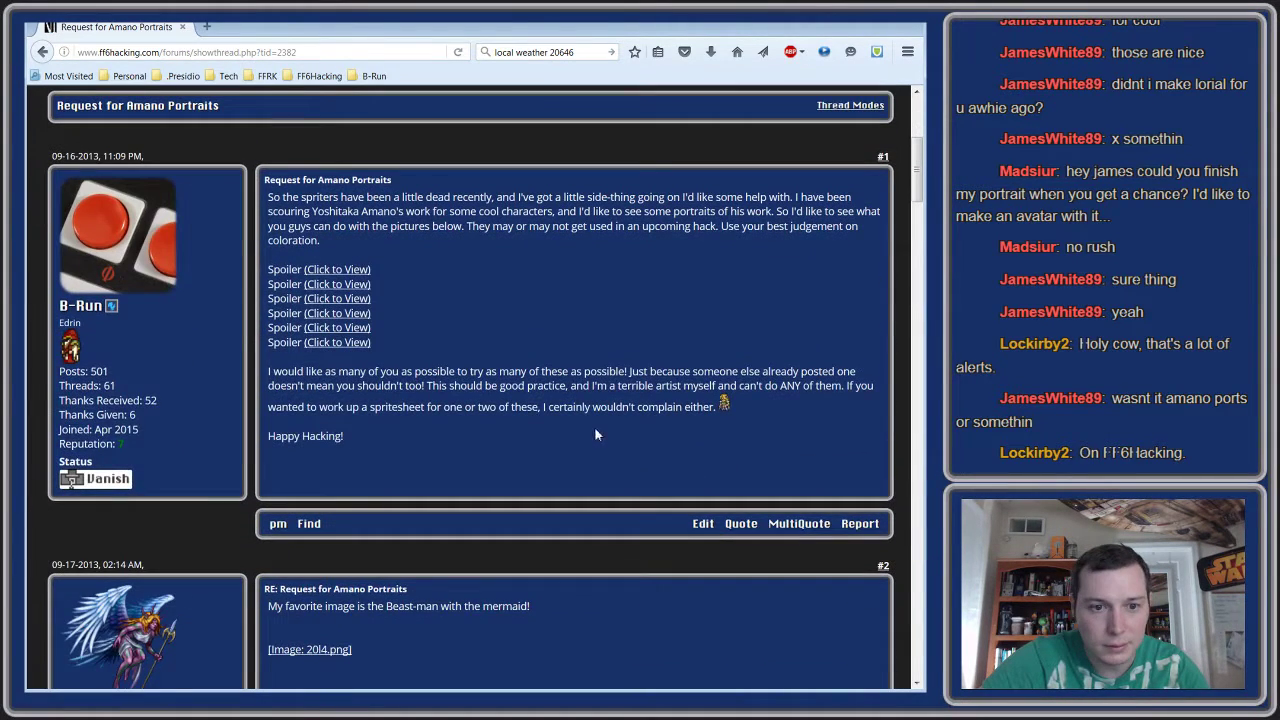
{"action": "scroll", "coordinate": [438, 383], "scroll_direction": "down", "scroll_amount": 5}
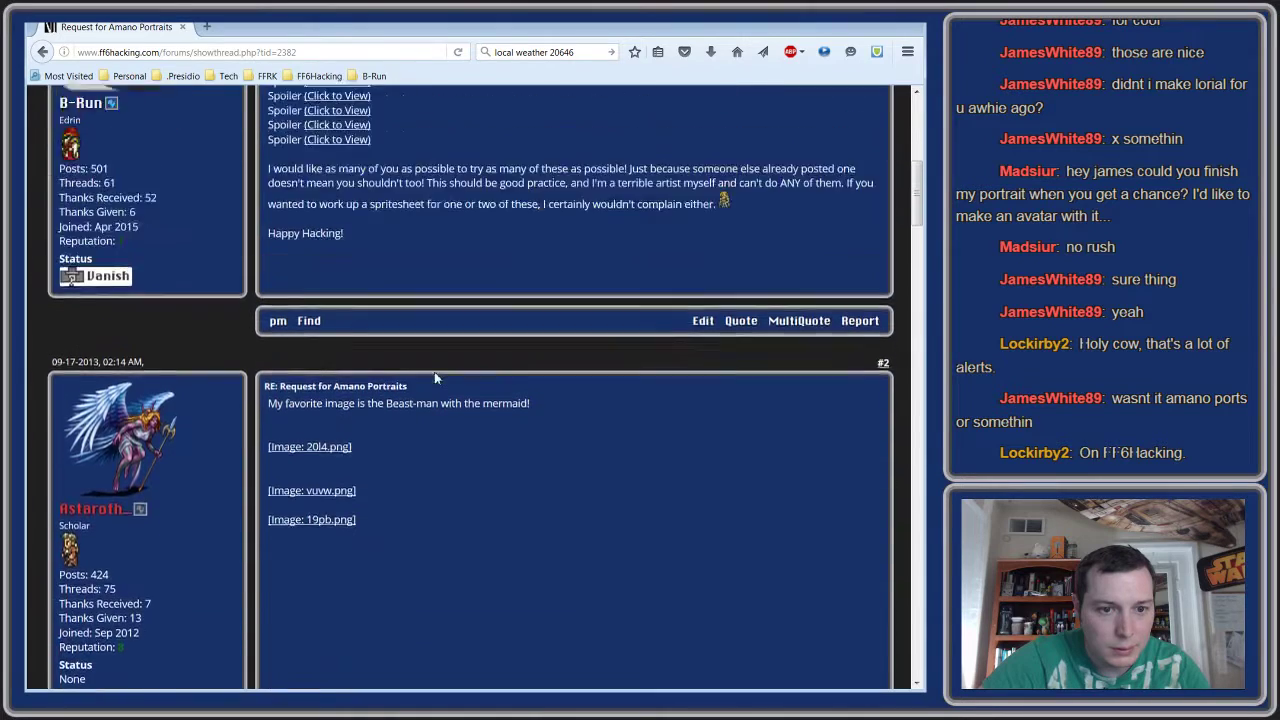
{"action": "scroll", "coordinate": [420, 395], "scroll_direction": "up", "scroll_amount": 7}
{"action": "scroll", "coordinate": [392, 411], "scroll_direction": "down", "scroll_amount": 9}
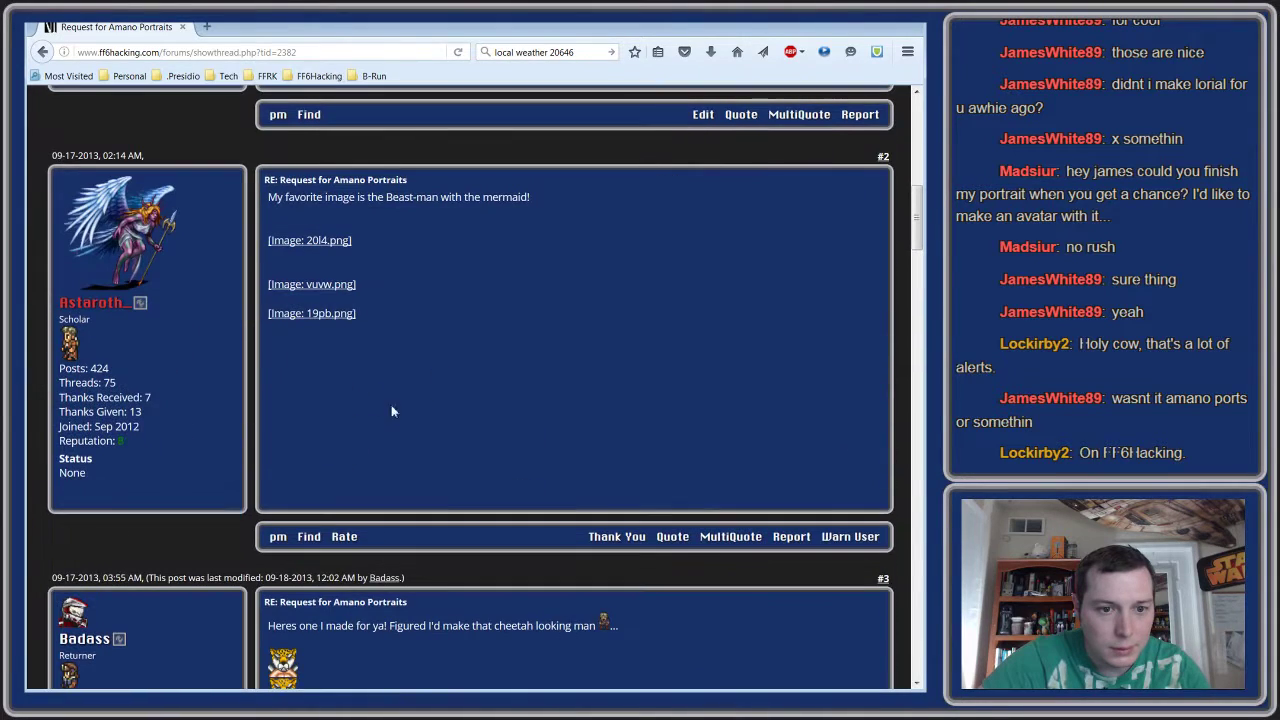
{"action": "left_click", "coordinate": [307, 246]}
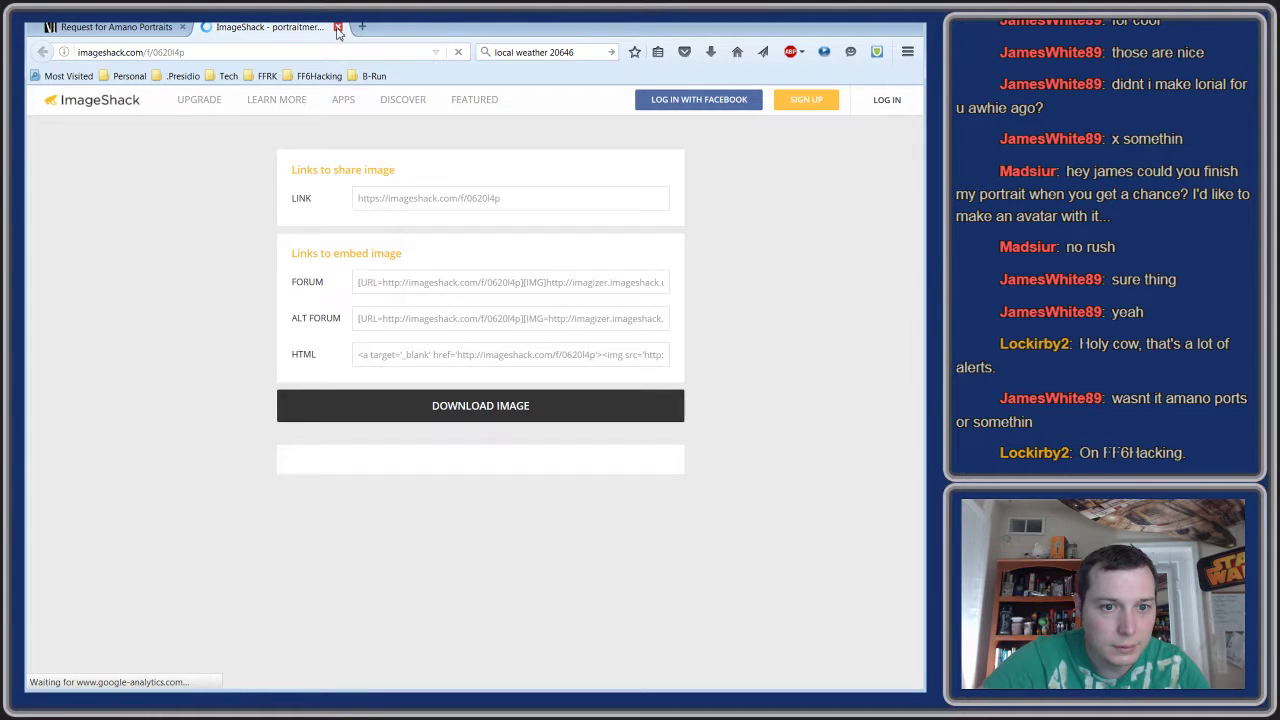
{"action": "left_click", "coordinate": [338, 28]}
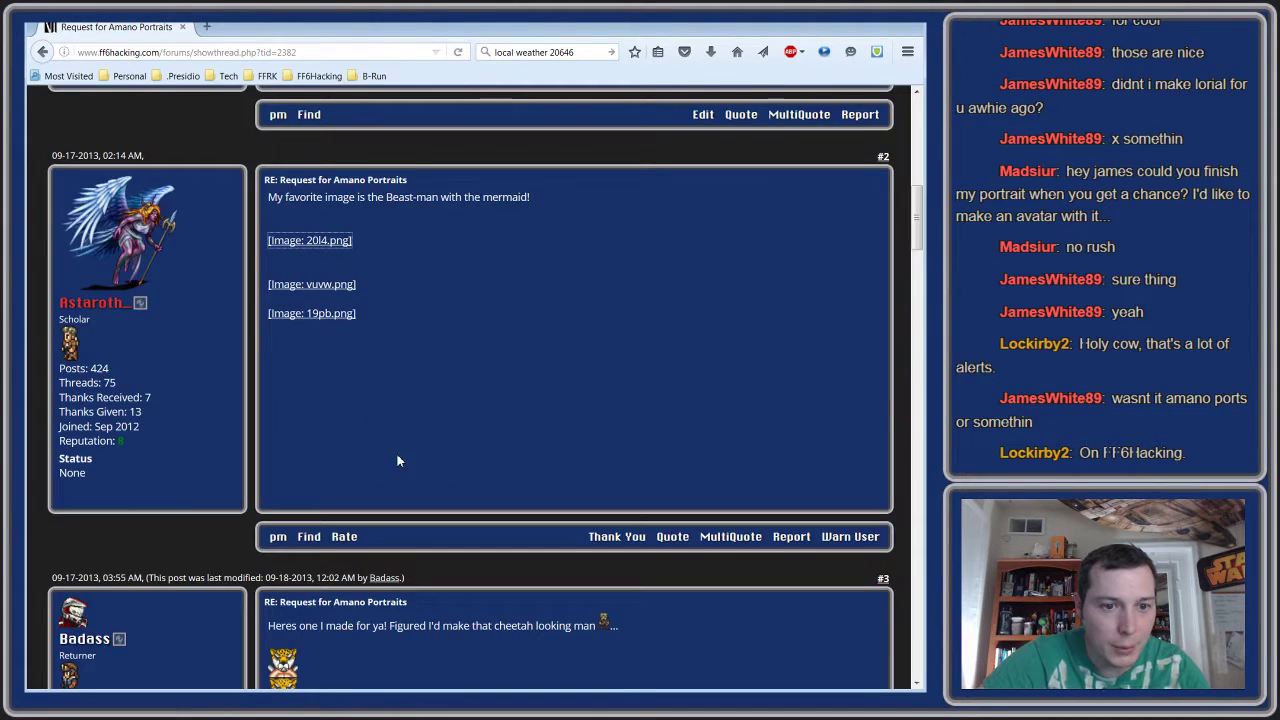
- Read further replies in the Amano portraits thread, comparing posts #5 and #6
{"action": "scroll", "coordinate": [397, 461], "scroll_direction": "down", "scroll_amount": 5}
{"action": "scroll", "coordinate": [387, 419], "scroll_direction": "down", "scroll_amount": 11}
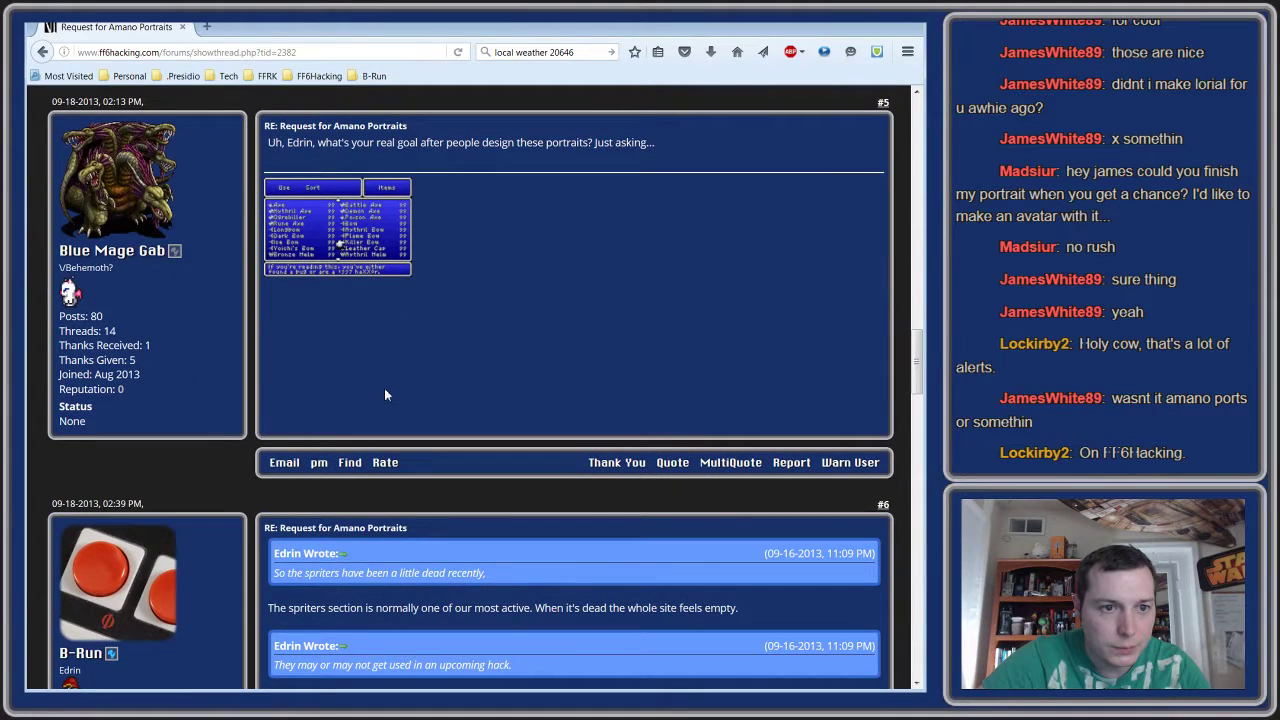
{"action": "scroll", "coordinate": [386, 395], "scroll_direction": "down", "scroll_amount": 1}
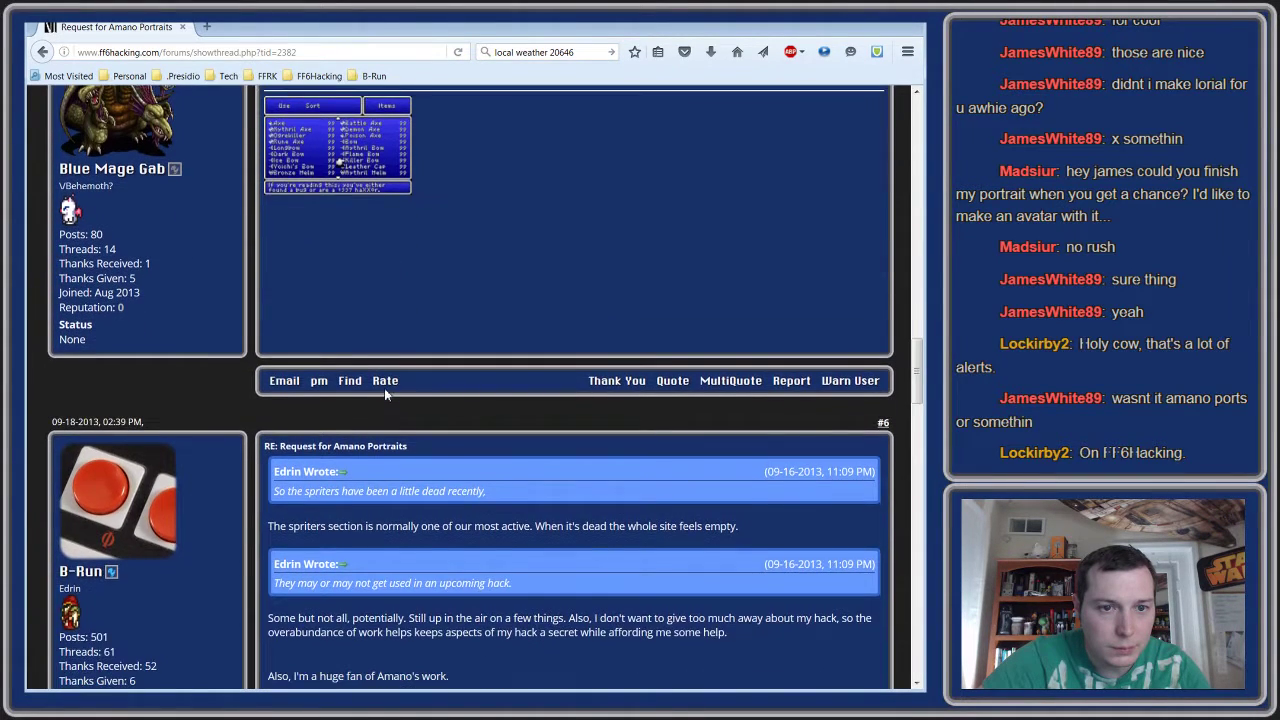
{"action": "scroll", "coordinate": [385, 400], "scroll_direction": "up", "scroll_amount": 2}
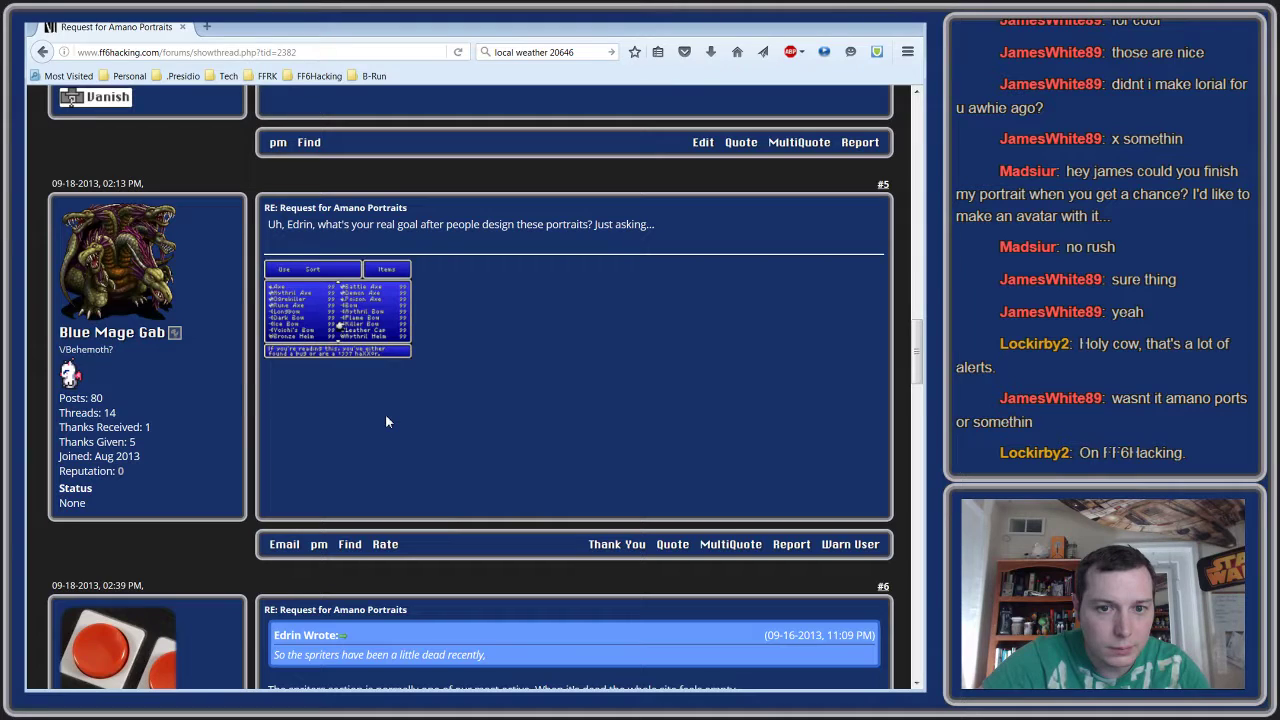
{"action": "scroll", "coordinate": [387, 421], "scroll_direction": "down", "scroll_amount": 2}
{"action": "scroll", "coordinate": [388, 421], "scroll_direction": "up", "scroll_amount": 2}
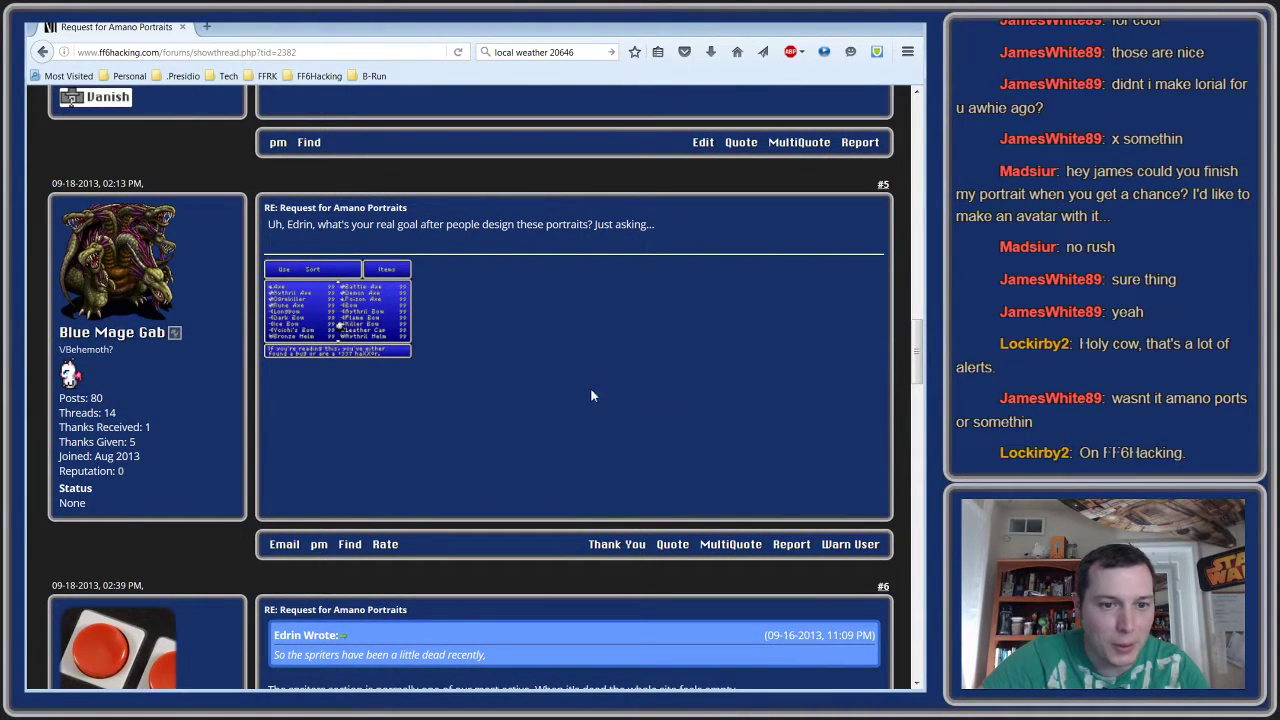
- Read the thread's replies from post #6 through #10, checking the mrgj.png image placeholder in post #9
{"action": "scroll", "coordinate": [578, 408], "scroll_direction": "down", "scroll_amount": 2}
{"action": "scroll", "coordinate": [578, 408], "scroll_direction": "down", "scroll_amount": 7}
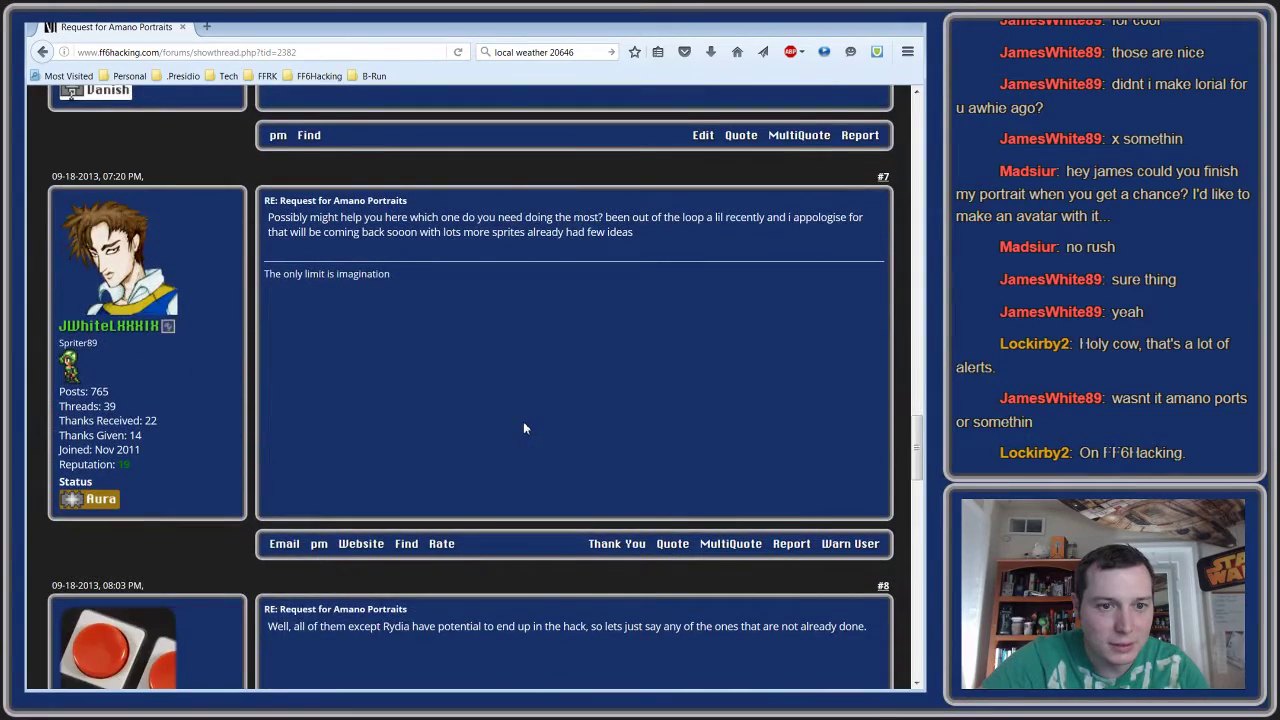
{"action": "scroll", "coordinate": [523, 421], "scroll_direction": "up", "scroll_amount": 2}
{"action": "scroll", "coordinate": [523, 424], "scroll_direction": "up", "scroll_amount": 4}
{"action": "scroll", "coordinate": [523, 424], "scroll_direction": "down", "scroll_amount": 7}
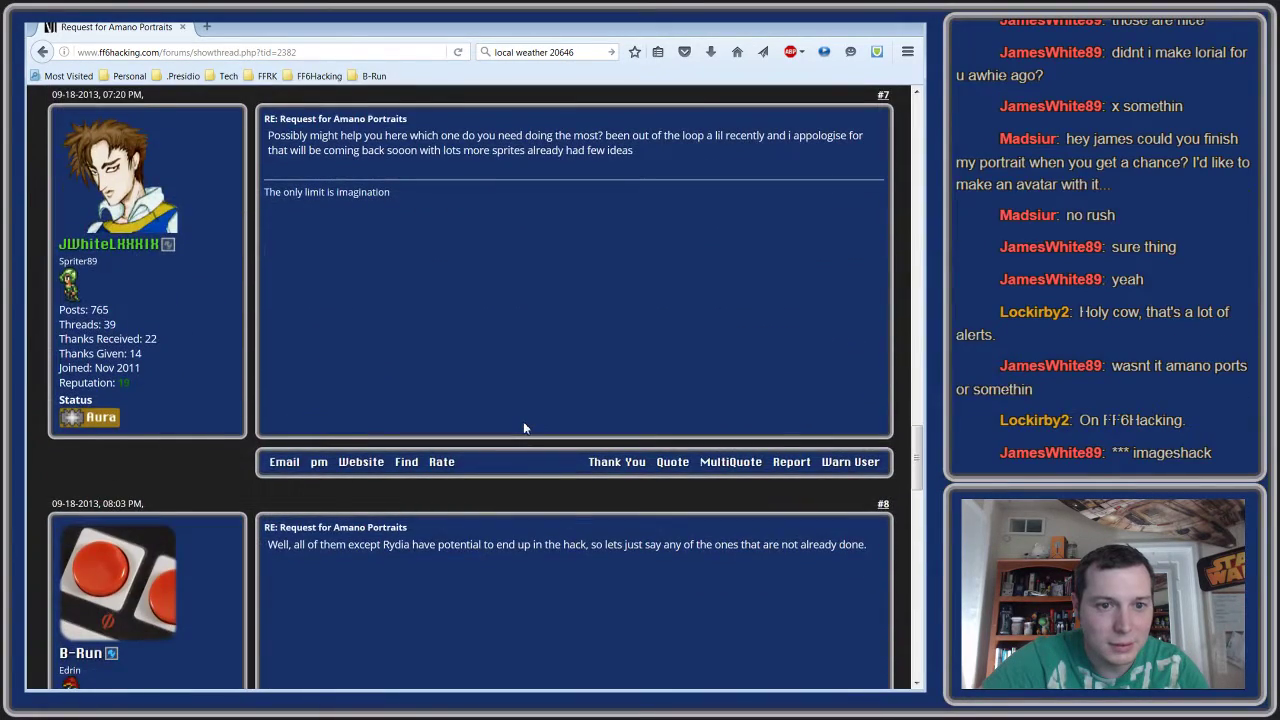
{"action": "scroll", "coordinate": [523, 428], "scroll_direction": "down", "scroll_amount": 10}
{"action": "scroll", "coordinate": [487, 400], "scroll_direction": "up", "scroll_amount": 2}
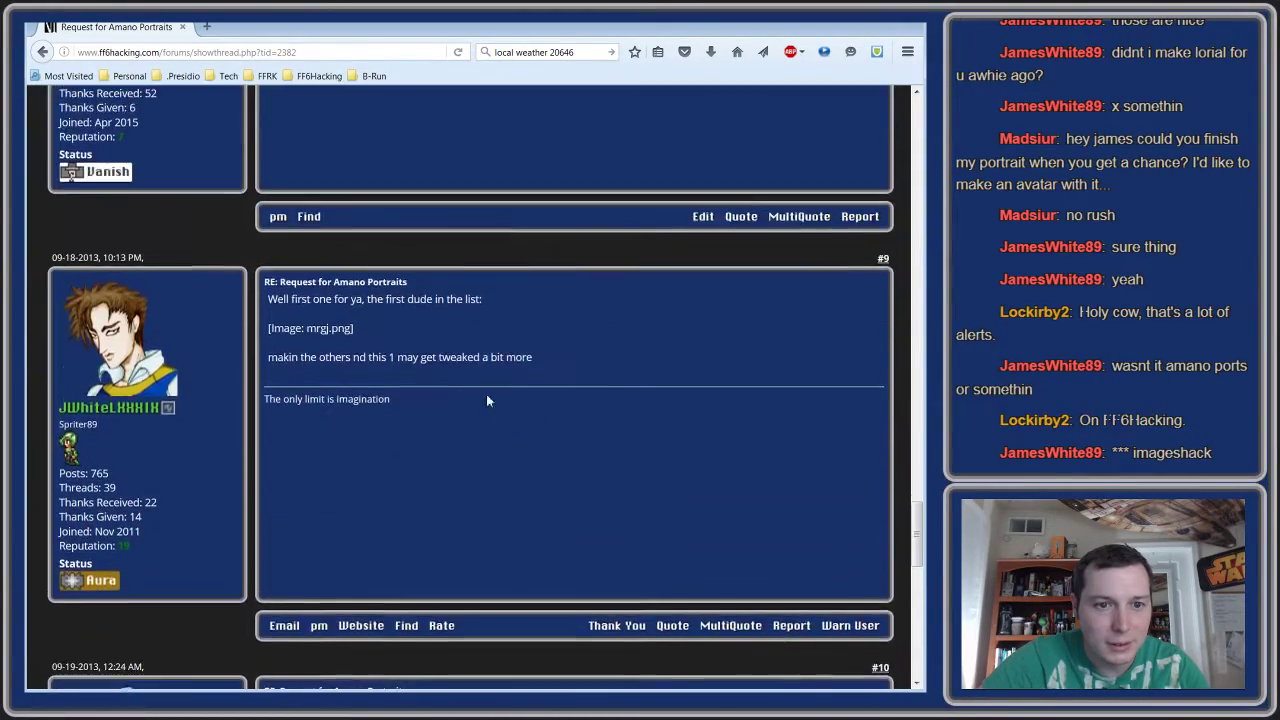
{"action": "mouse_move", "coordinate": [270, 338]}
{"action": "left_mouse_down"}
{"action": "mouse_move", "coordinate": [240, 290]}
{"action": "mouse_move", "coordinate": [270, 336]}
{"action": "left_mouse_up"}
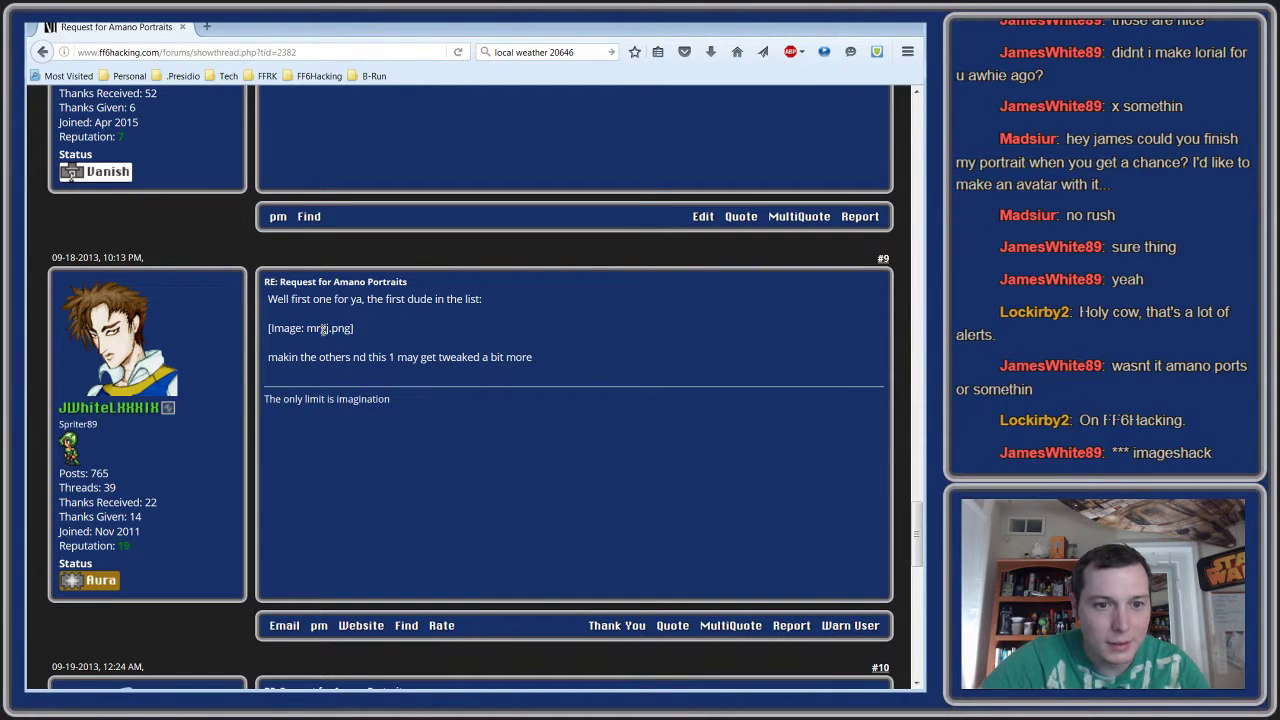
{"action": "scroll", "coordinate": [418, 386], "scroll_direction": "down", "scroll_amount": 6}
{"action": "scroll", "coordinate": [303, 332], "scroll_direction": "up", "scroll_amount": 5}
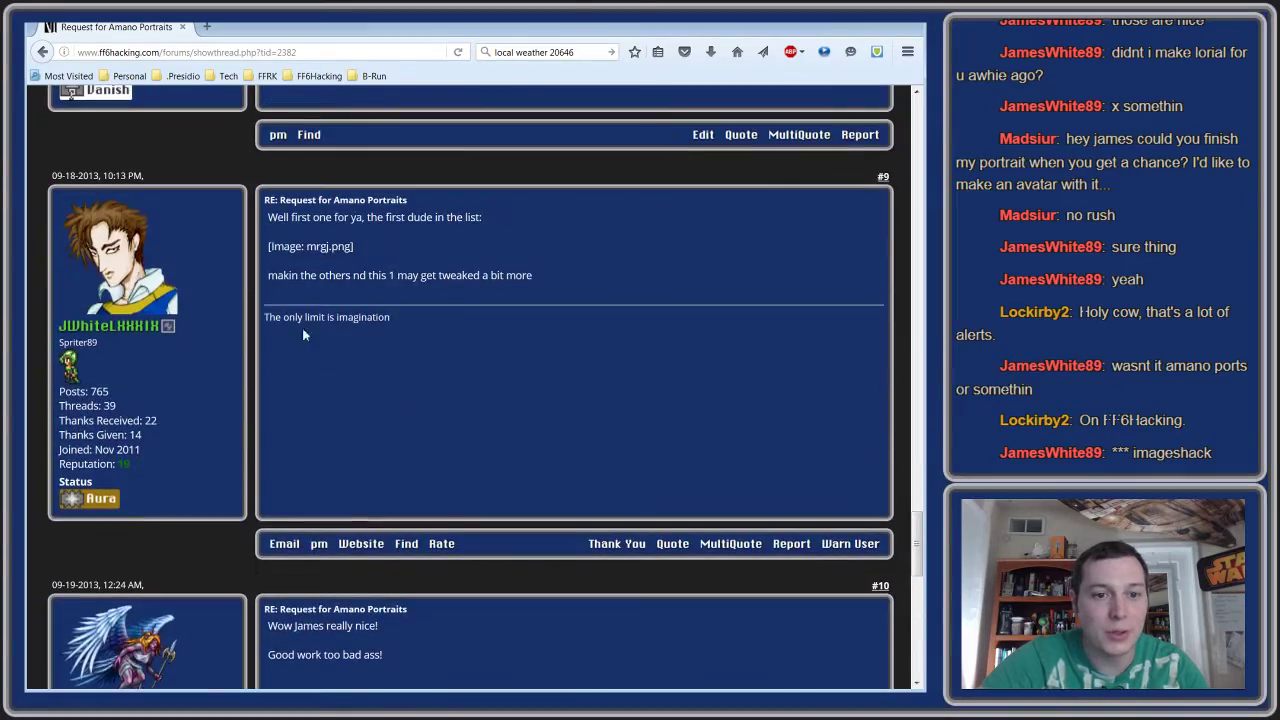
- Return to the thread's first post, reveal the first spoiler image, view the reference artwork and hide it again
{"action": "scroll", "coordinate": [303, 335], "scroll_direction": "up", "scroll_amount": 20}
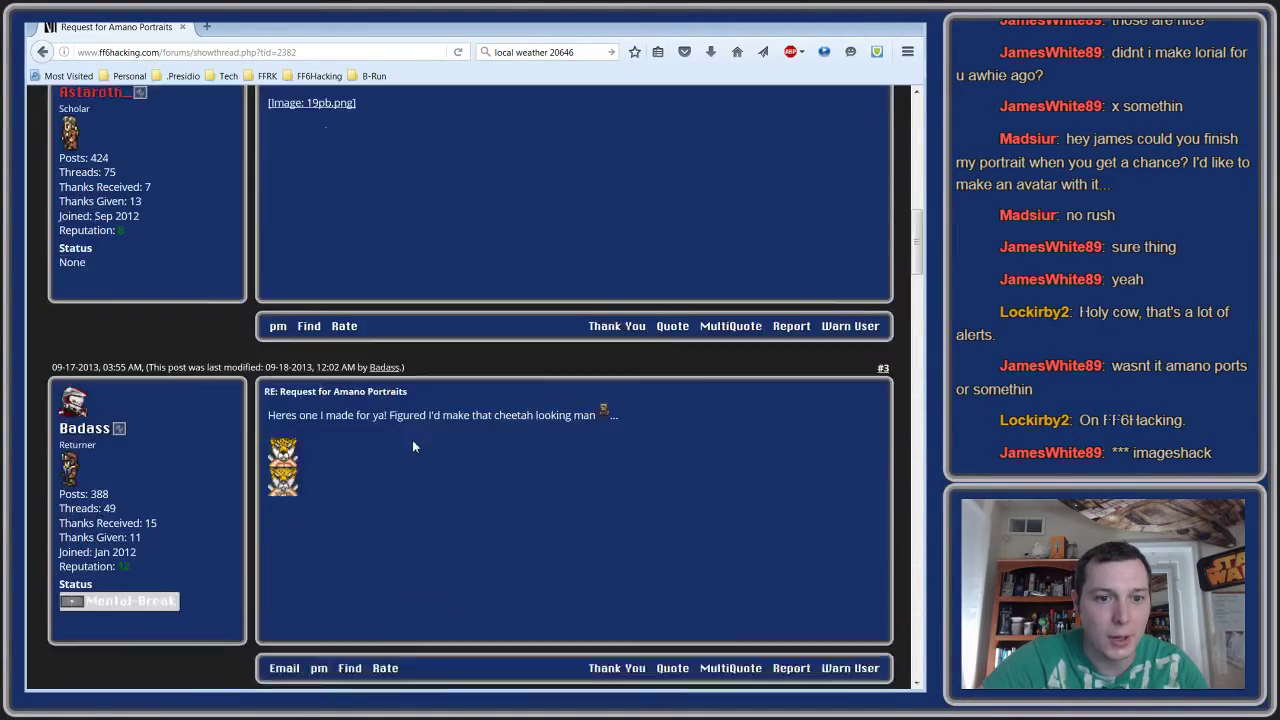
{"action": "scroll", "coordinate": [412, 446], "scroll_direction": "up", "scroll_amount": 15}
{"action": "left_click", "coordinate": [336, 435]}
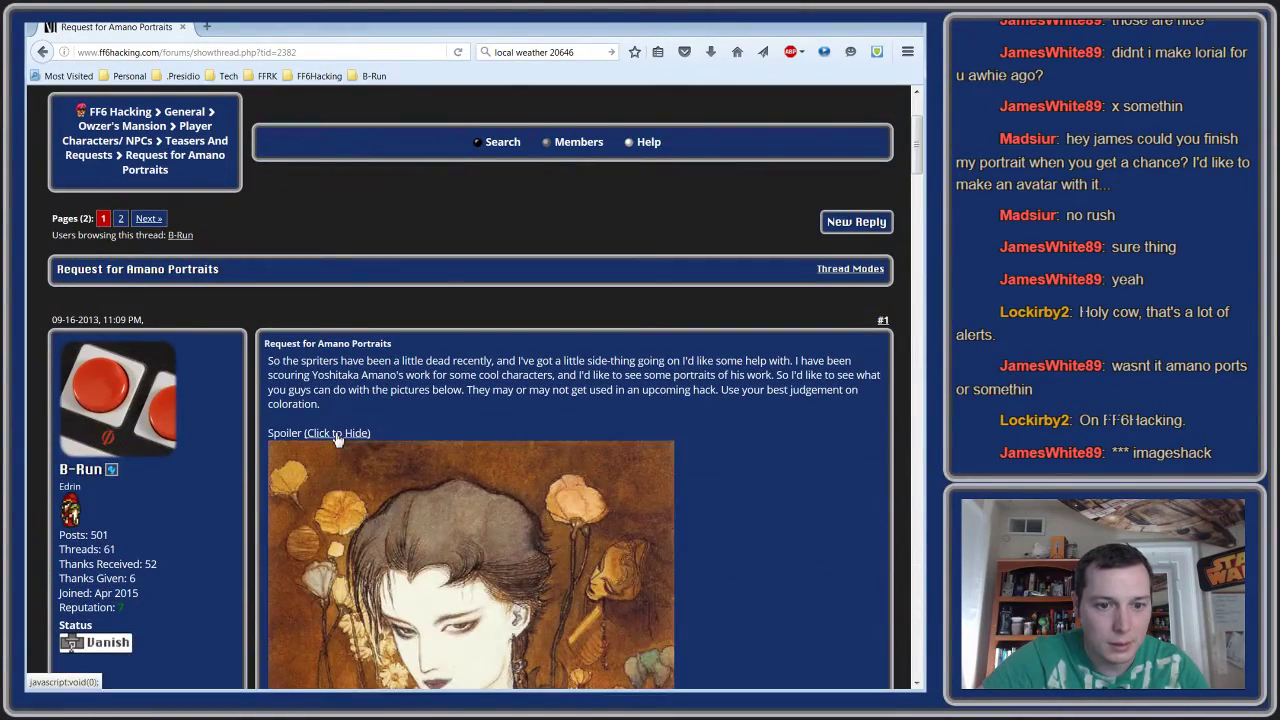
{"action": "scroll", "coordinate": [350, 450], "scroll_direction": "down", "scroll_amount": 4}
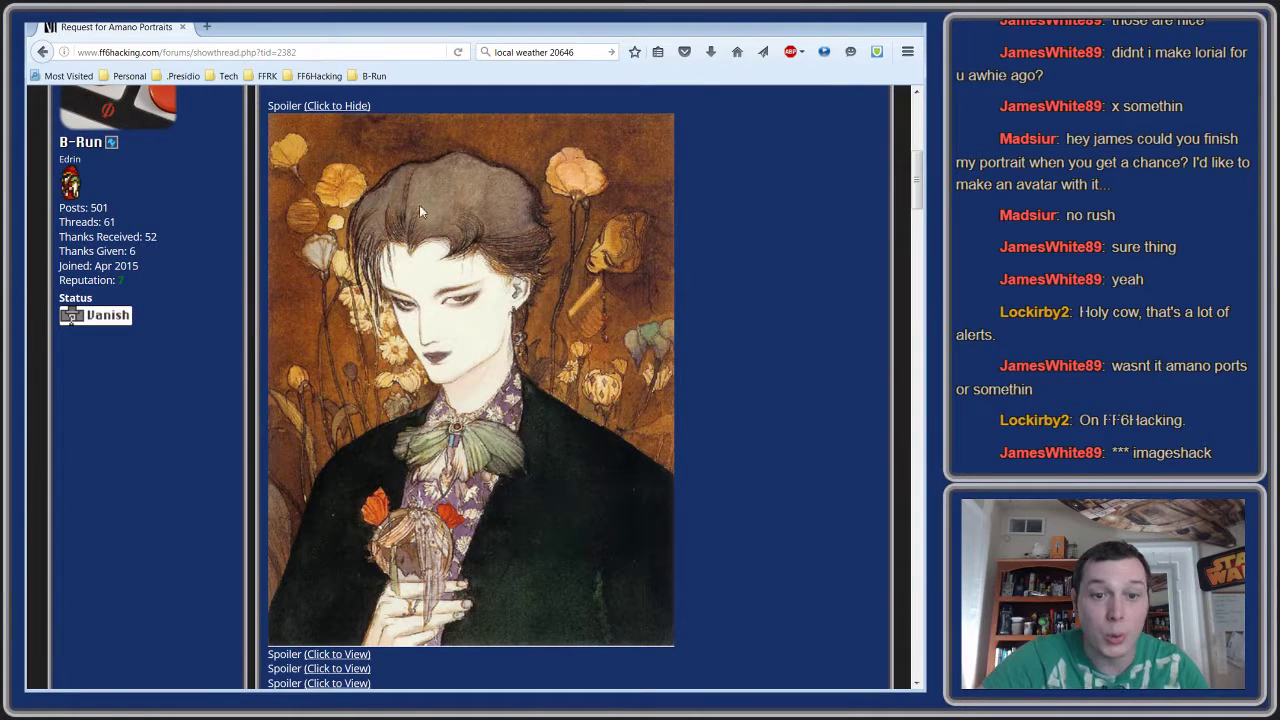
{"action": "scroll", "coordinate": [540, 355], "scroll_direction": "up", "scroll_amount": 3}
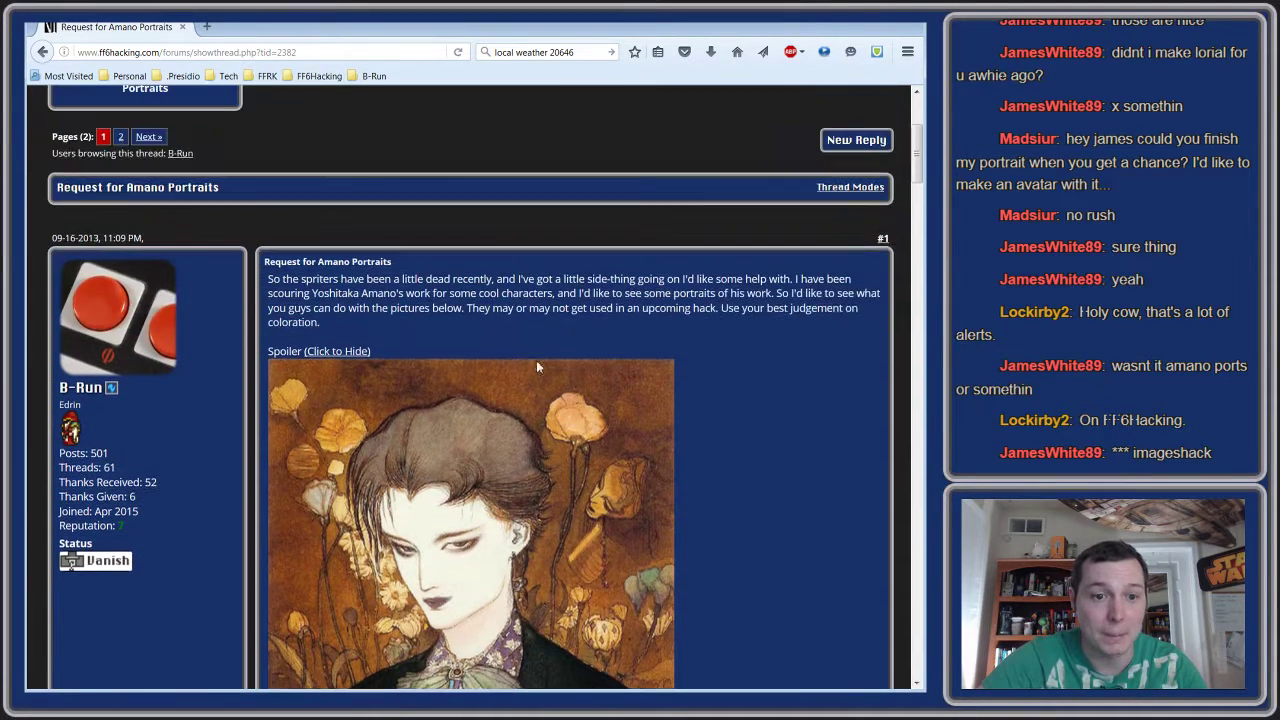
{"action": "left_click", "coordinate": [344, 352]}
- Reveal the second spoiler image in the first post, examine the figure's hat, face and hair, and hide it again
{"action": "left_click", "coordinate": [339, 364]}
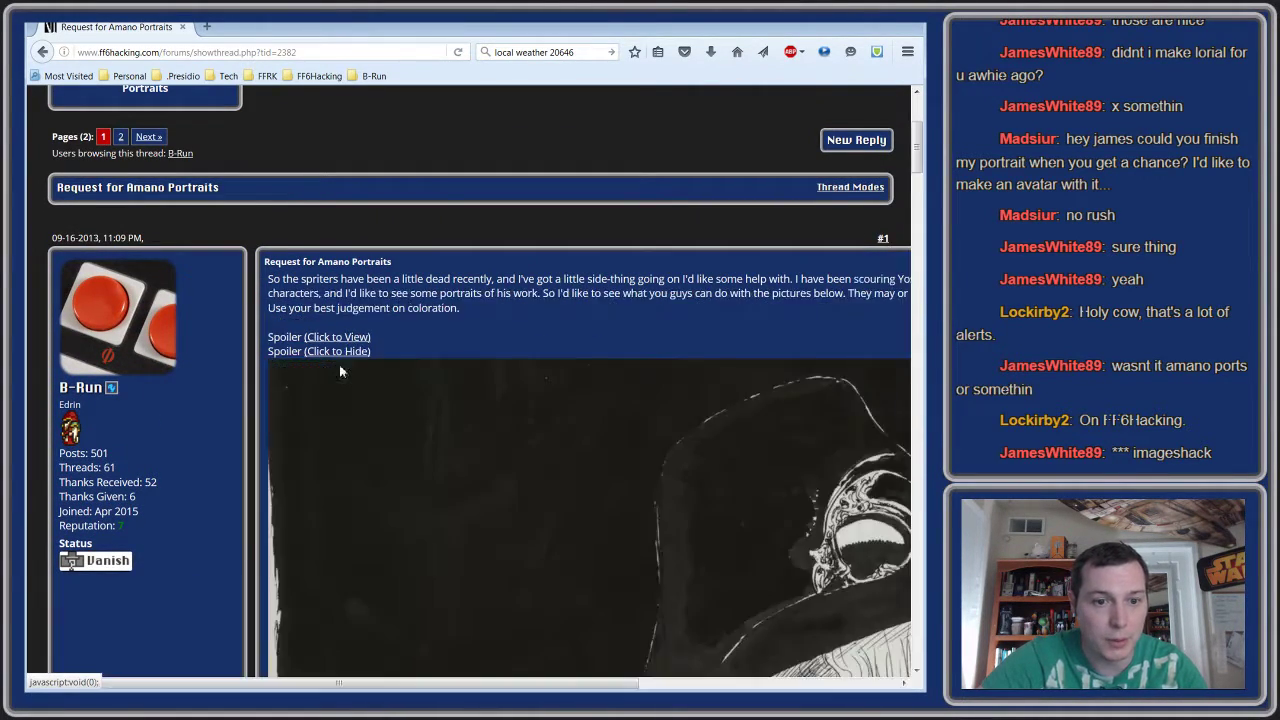
{"action": "scroll", "coordinate": [483, 438], "scroll_direction": "down", "scroll_amount": 3}
{"action": "scroll", "coordinate": [483, 438], "scroll_direction": "up", "scroll_amount": 2}
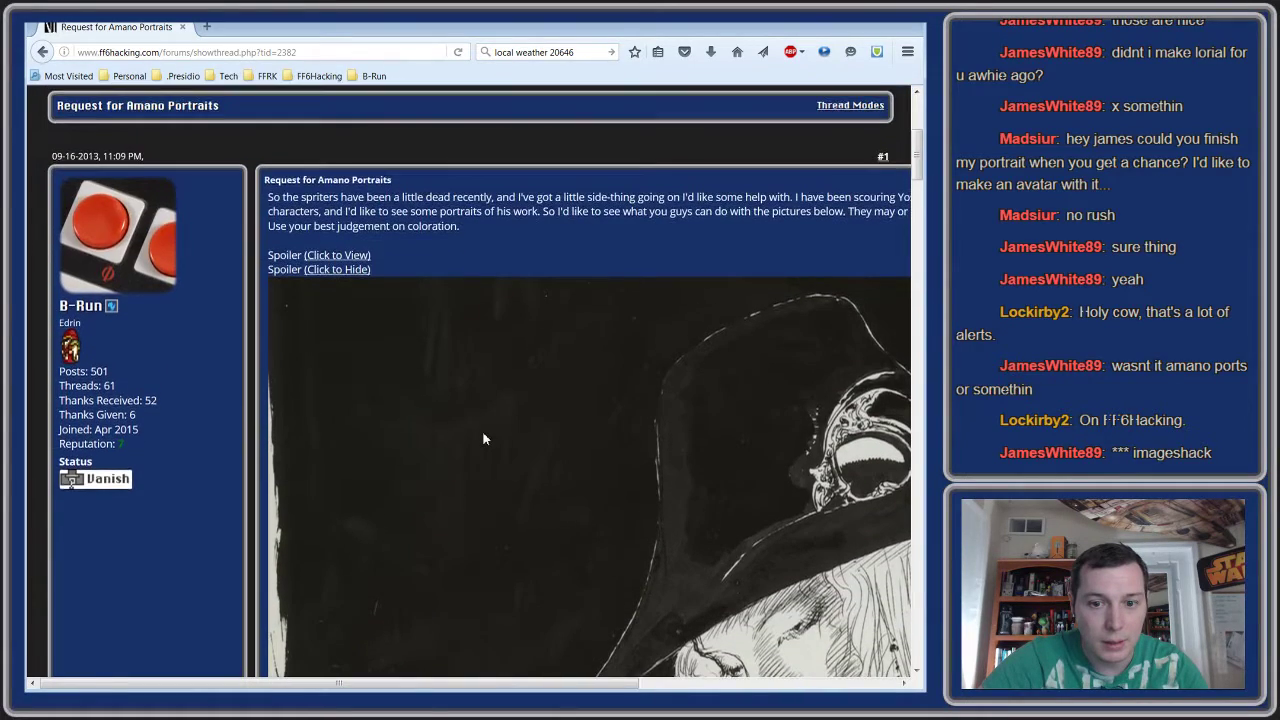
{"action": "scroll", "coordinate": [483, 438], "scroll_direction": "down", "scroll_amount": 5}
{"action": "scroll", "coordinate": [643, 519], "scroll_direction": "right", "scroll_amount": 5}
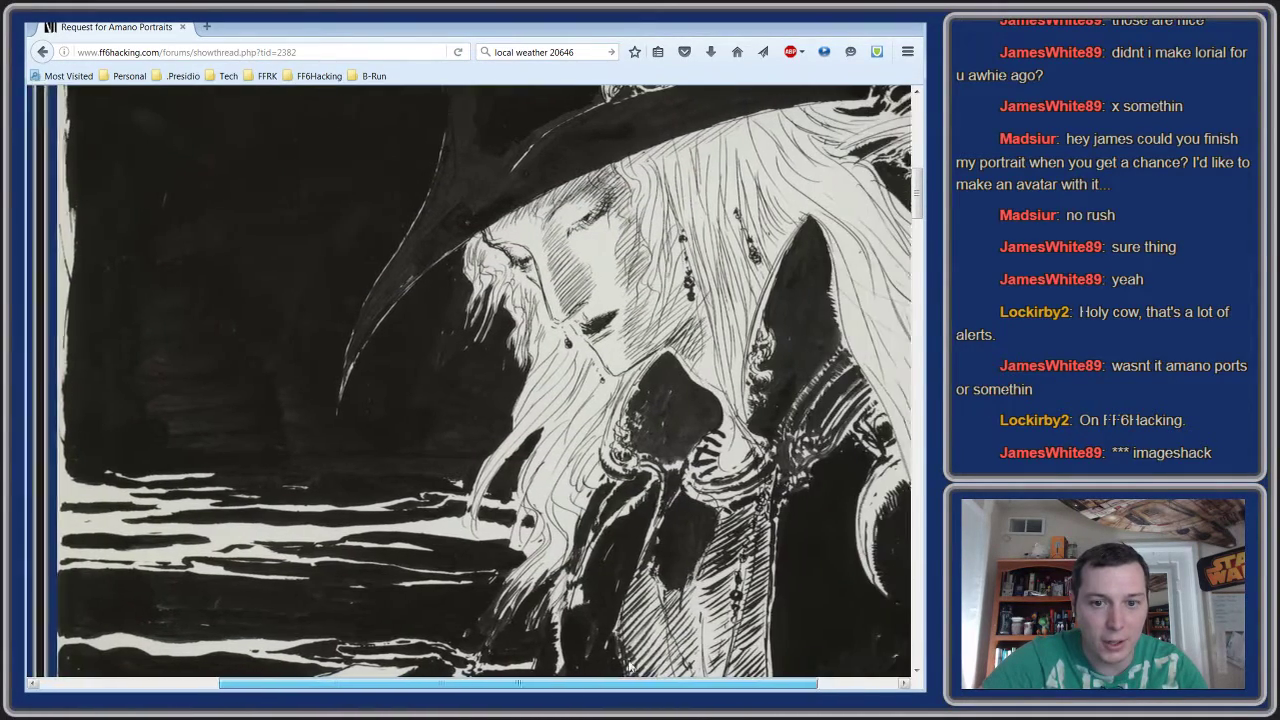
{"action": "scroll", "coordinate": [643, 519], "scroll_direction": "up", "scroll_amount": 4}
{"action": "scroll", "coordinate": [643, 519], "scroll_direction": "down", "scroll_amount": 3}
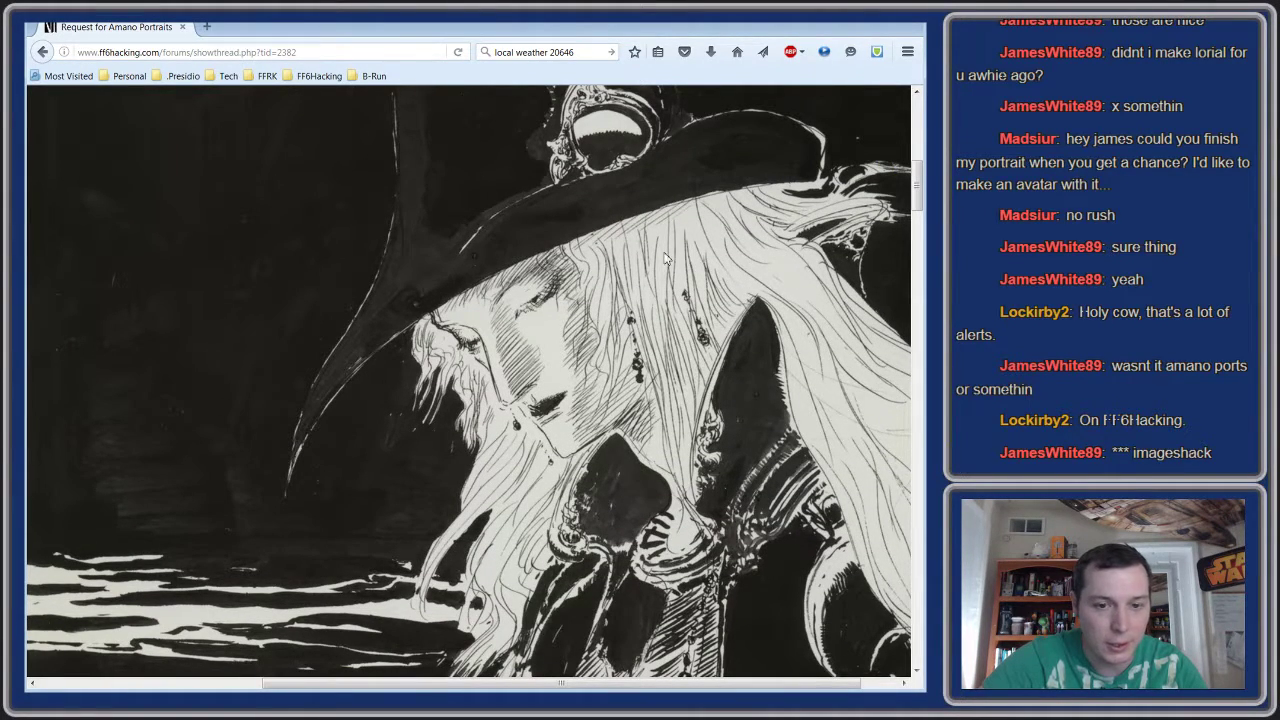
{"action": "scroll", "coordinate": [666, 258], "scroll_direction": "up", "scroll_amount": 3}
{"action": "scroll", "coordinate": [675, 280], "scroll_direction": "down", "scroll_amount": 1}
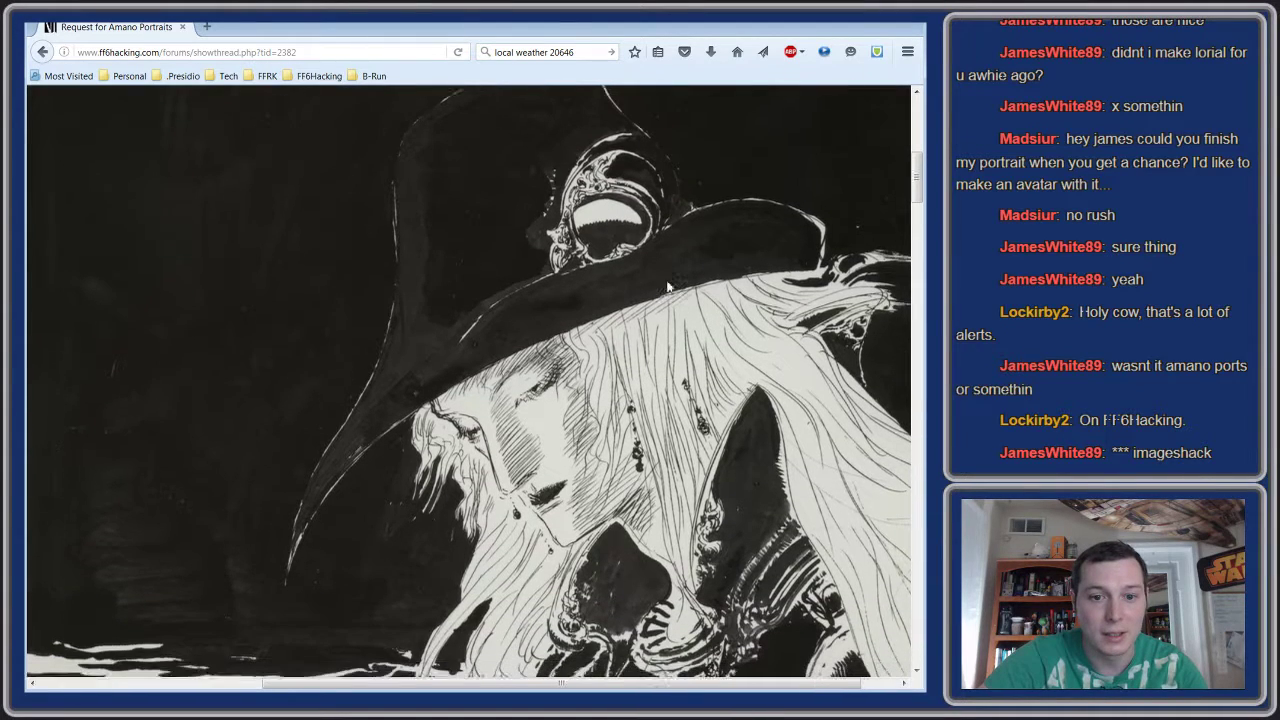
{"action": "scroll", "coordinate": [236, 393], "scroll_direction": "up", "scroll_amount": 5}
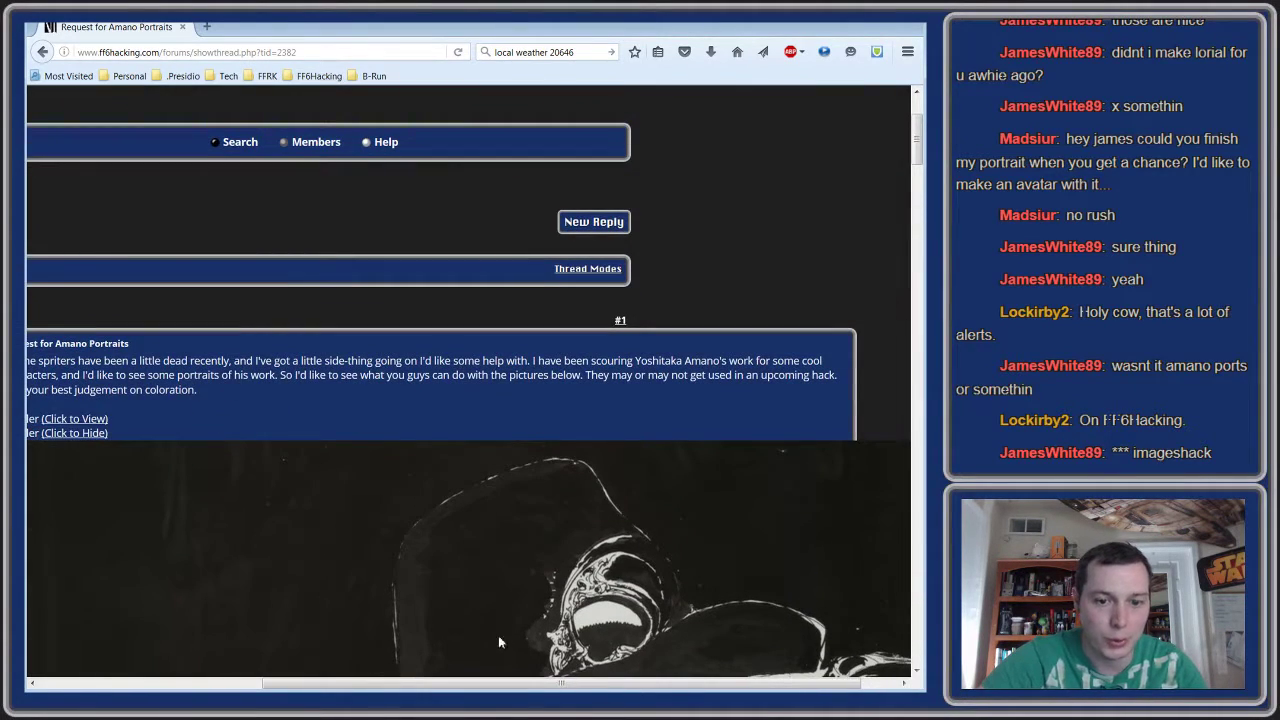
{"action": "left_click_drag", "start_coordinate": [560, 684], "coordinate": [324, 684]}
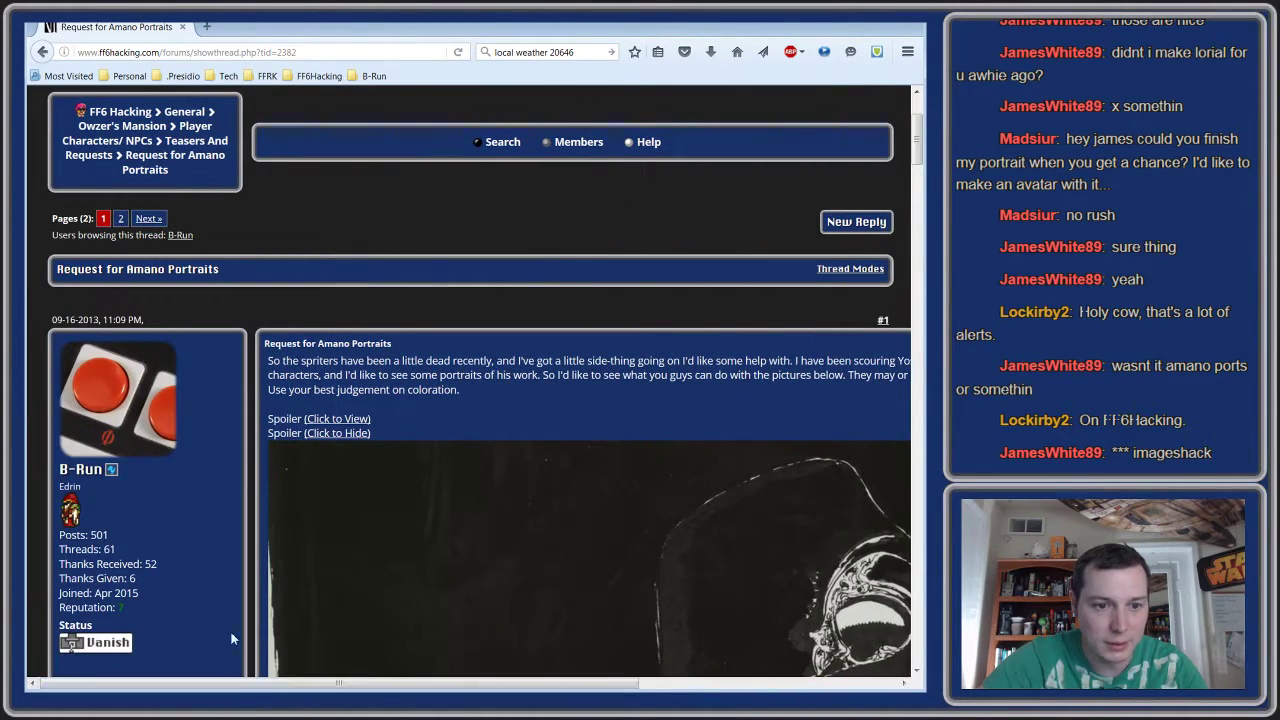
{"action": "left_click", "coordinate": [342, 441]}
- Reveal the third spoiler image in the first post, examine the woman's portrait from head to flower, and hide it again
{"action": "left_click", "coordinate": [337, 448]}
{"action": "scroll", "coordinate": [490, 475], "scroll_direction": "down", "scroll_amount": 3}
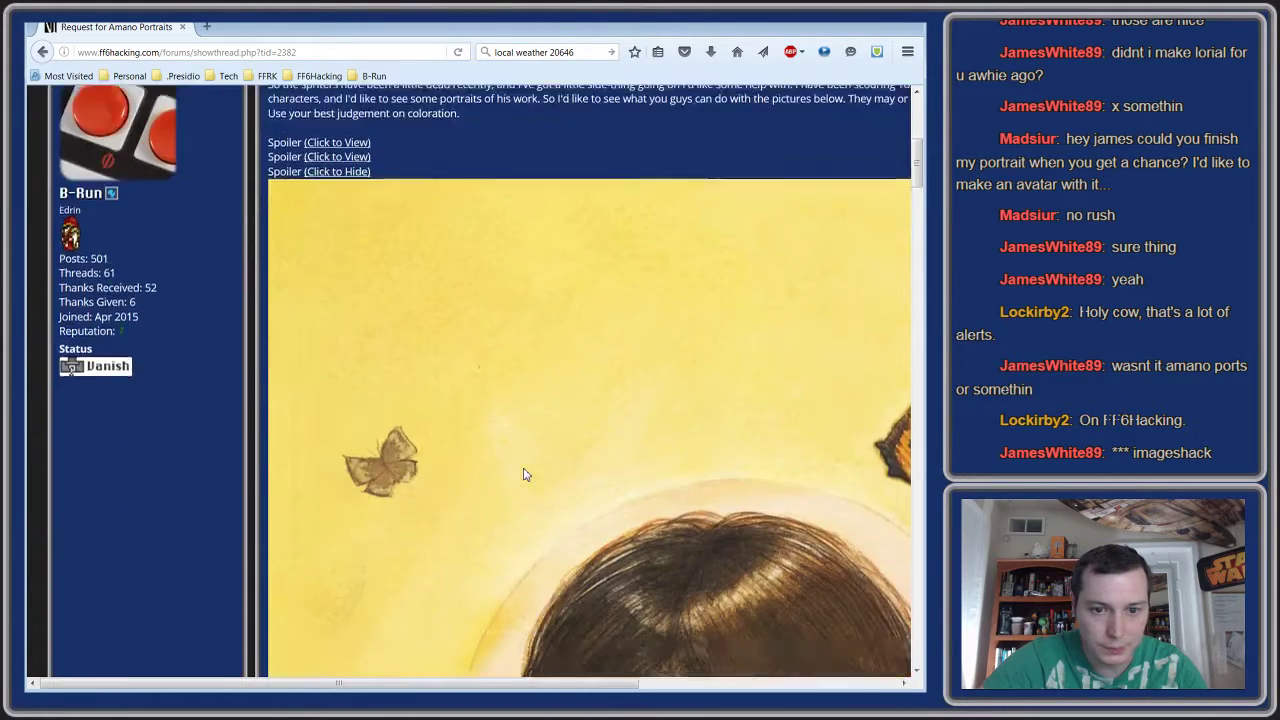
{"action": "scroll", "coordinate": [524, 474], "scroll_direction": "down", "scroll_amount": 5}
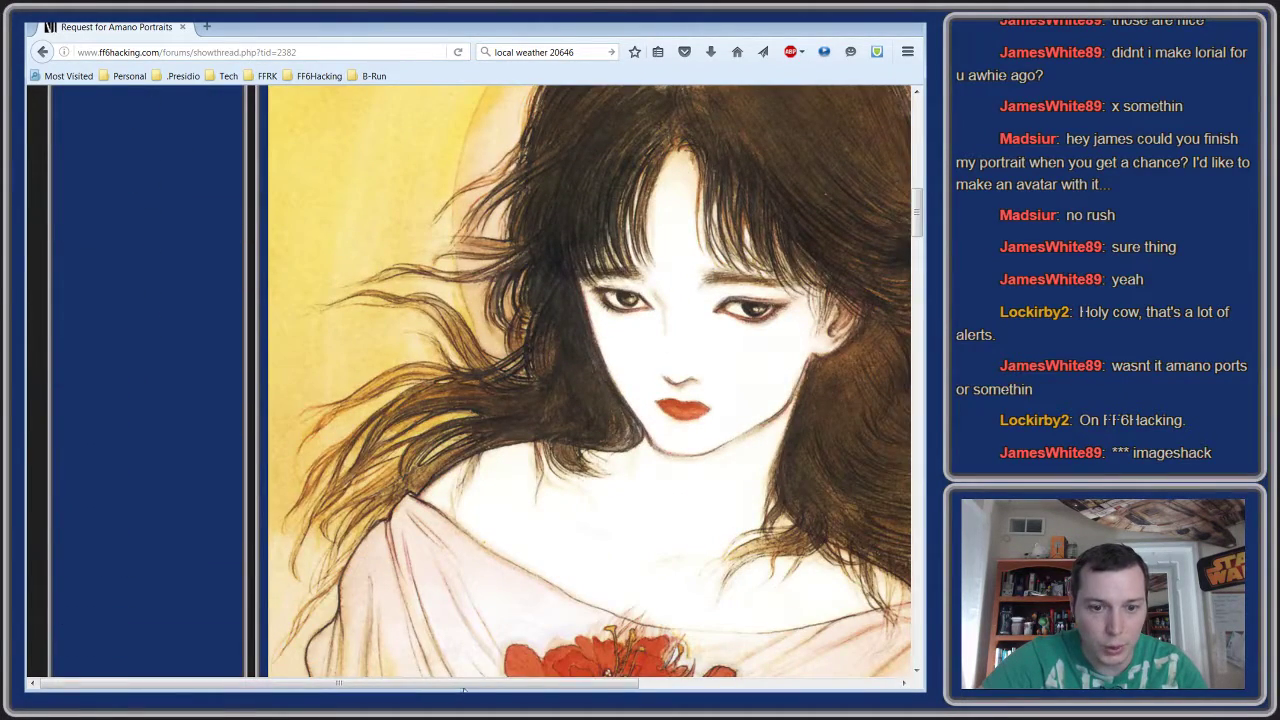
{"action": "left_click_drag", "start_coordinate": [463, 687], "coordinate": [606, 684]}
{"action": "scroll", "coordinate": [572, 490], "scroll_direction": "down", "scroll_amount": 1}
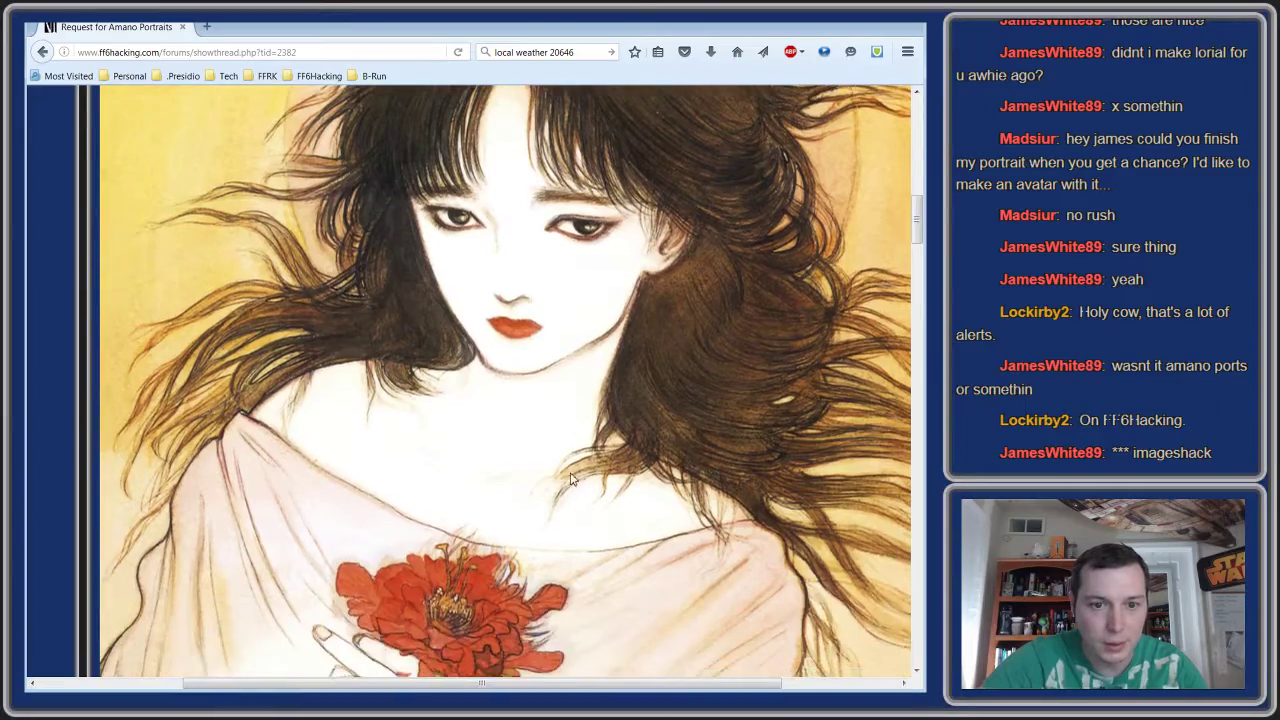
{"action": "scroll", "coordinate": [572, 480], "scroll_direction": "up", "scroll_amount": 5}
{"action": "scroll", "coordinate": [467, 360], "scroll_direction": "down", "scroll_amount": 2}
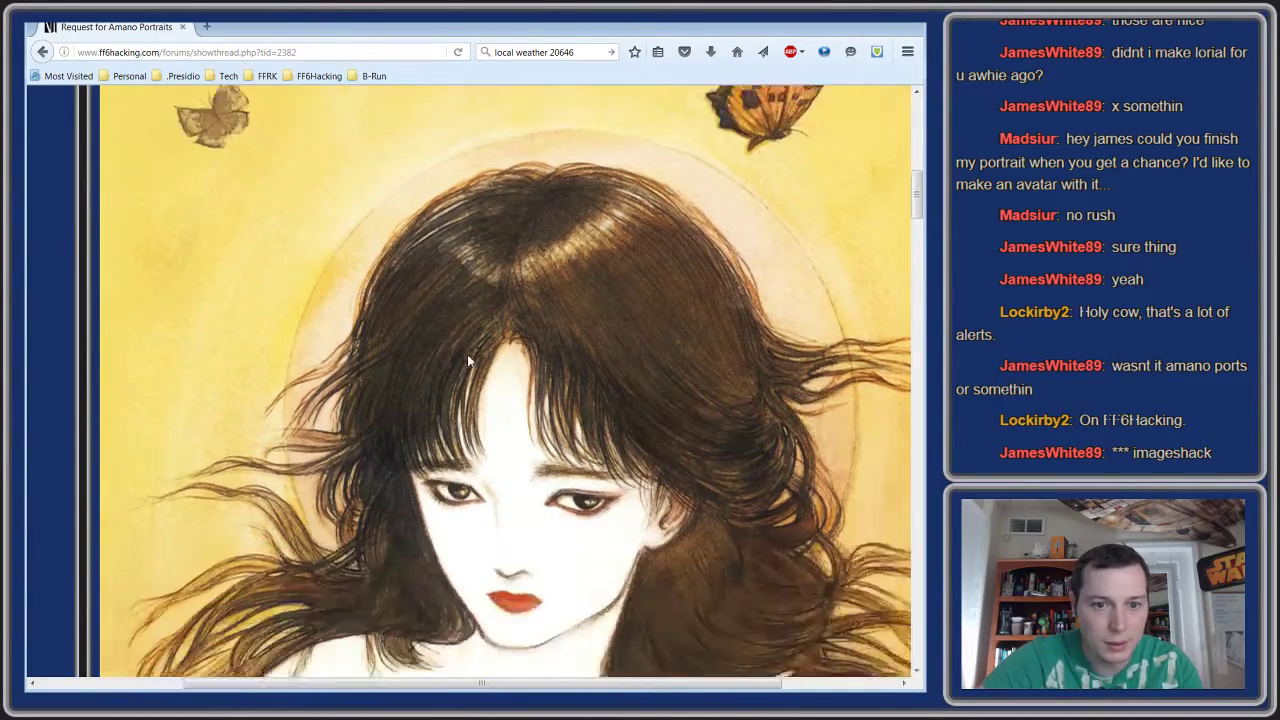
{"action": "scroll", "coordinate": [467, 360], "scroll_direction": "down", "scroll_amount": 3}
{"action": "scroll", "coordinate": [491, 411], "scroll_direction": "up", "scroll_amount": 6}
{"action": "scroll", "coordinate": [498, 425], "scroll_direction": "down", "scroll_amount": 1}
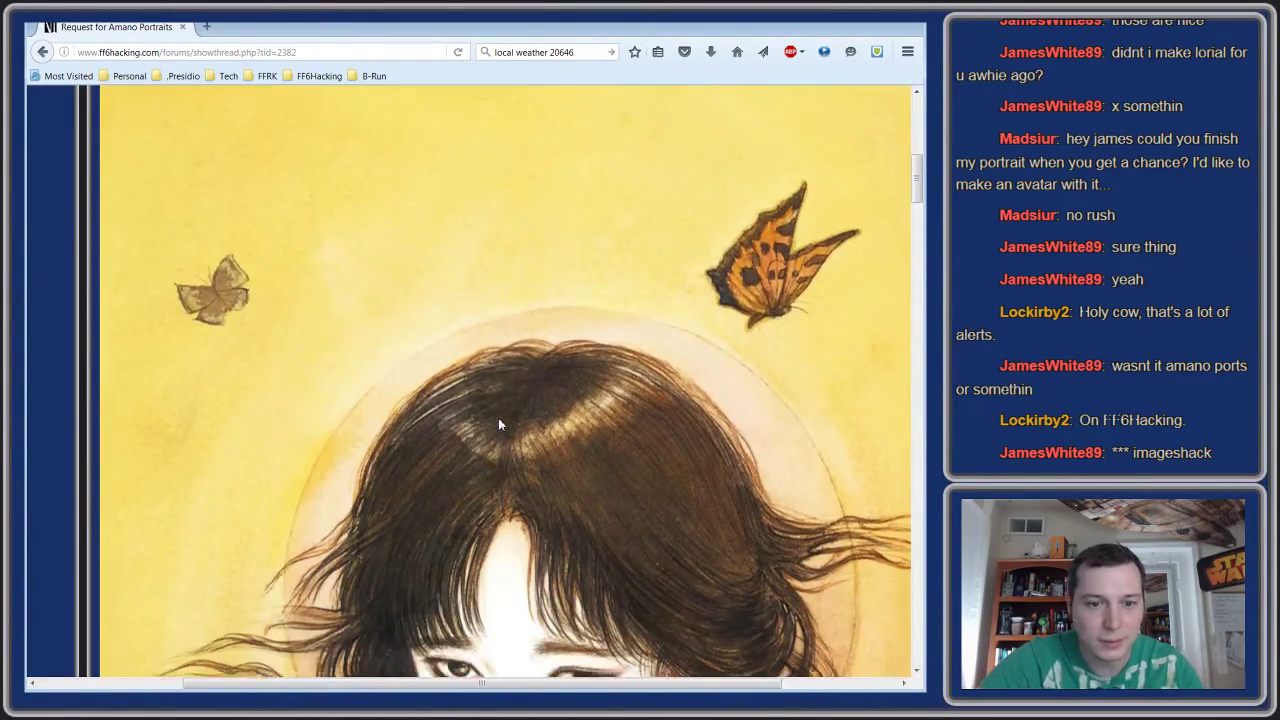
{"action": "scroll", "coordinate": [498, 425], "scroll_direction": "down", "scroll_amount": 5}
{"action": "scroll", "coordinate": [369, 304], "scroll_direction": "up", "scroll_amount": 2}
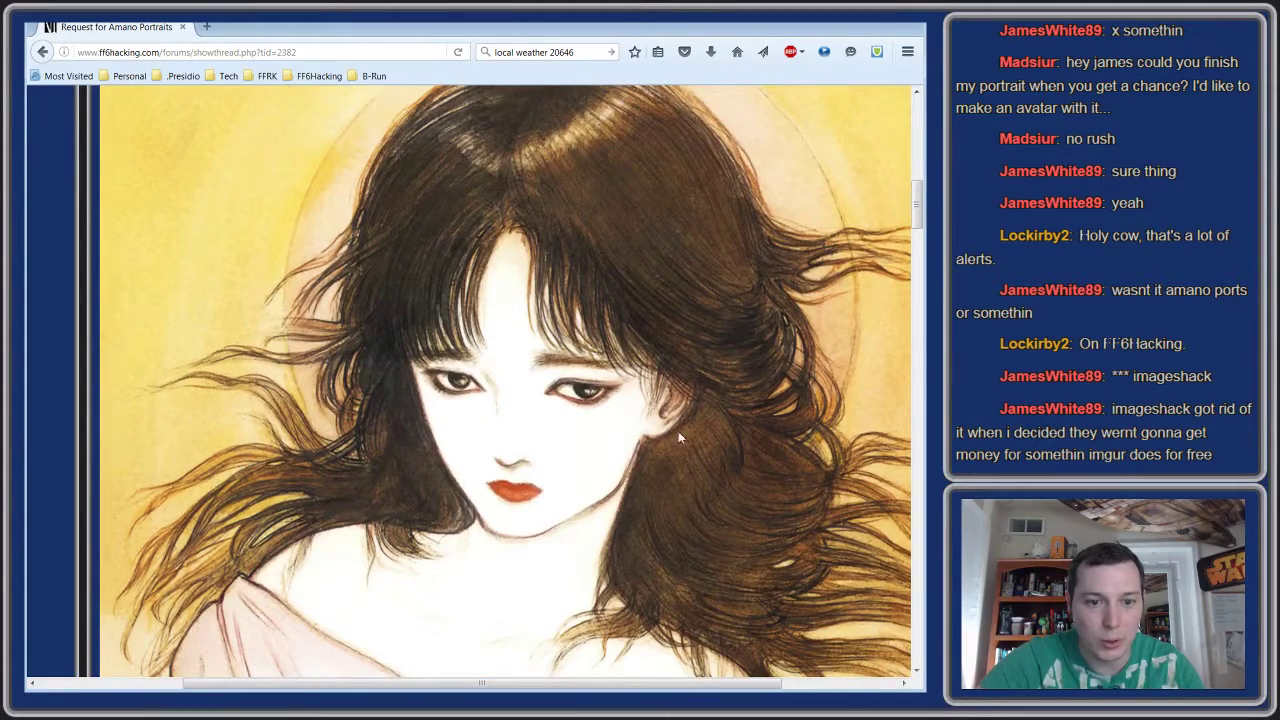
{"action": "scroll", "coordinate": [530, 535], "scroll_direction": "down", "scroll_amount": 3}
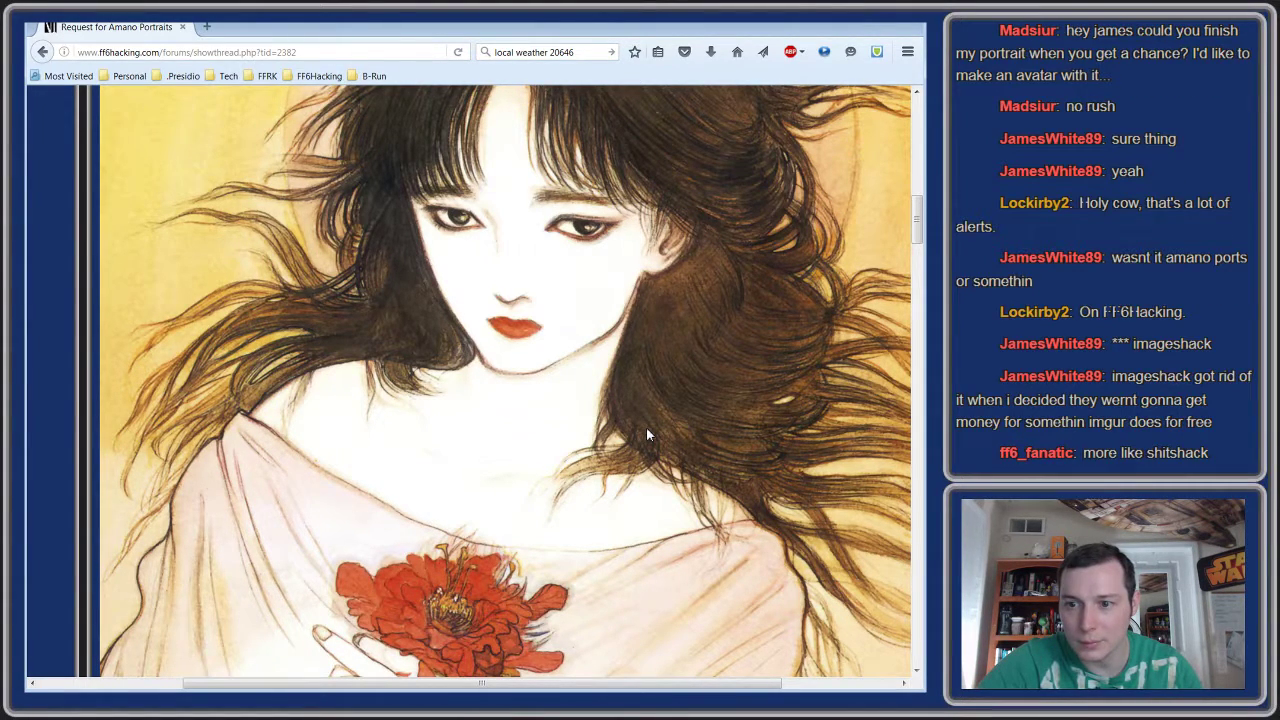
{"action": "scroll", "coordinate": [645, 428], "scroll_direction": "up", "scroll_amount": 15}
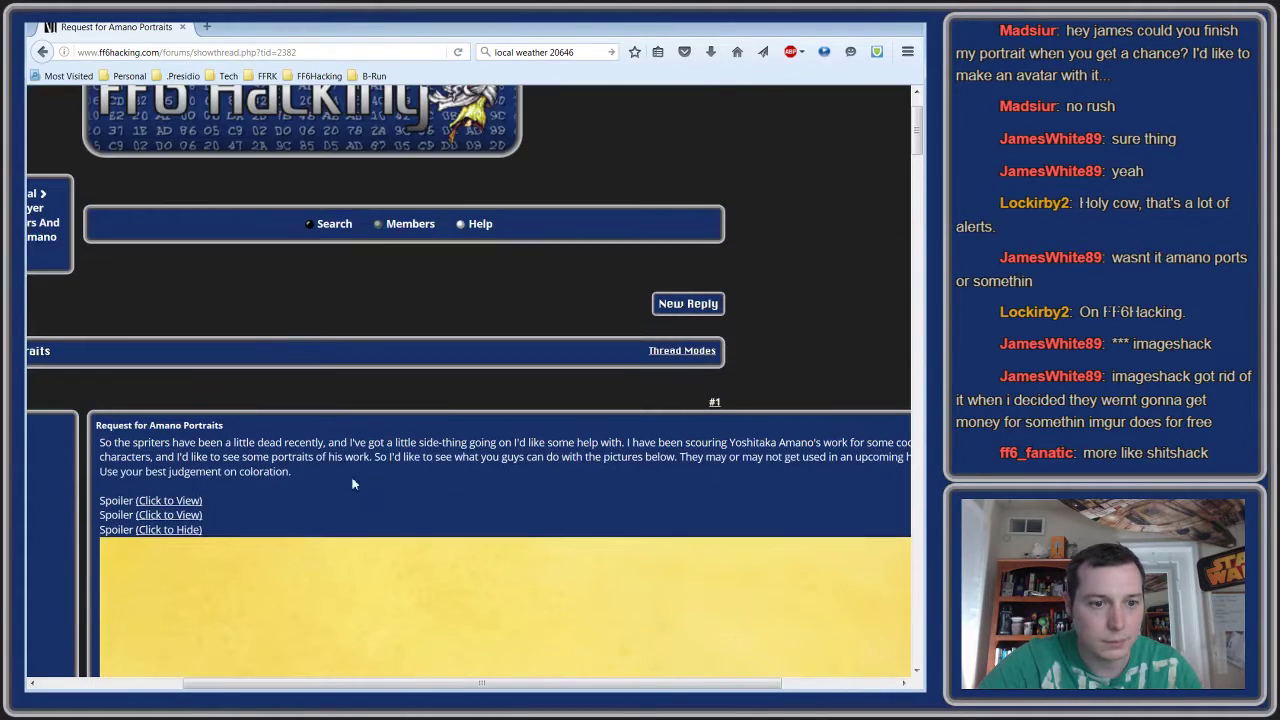
{"action": "left_click", "coordinate": [186, 529]}
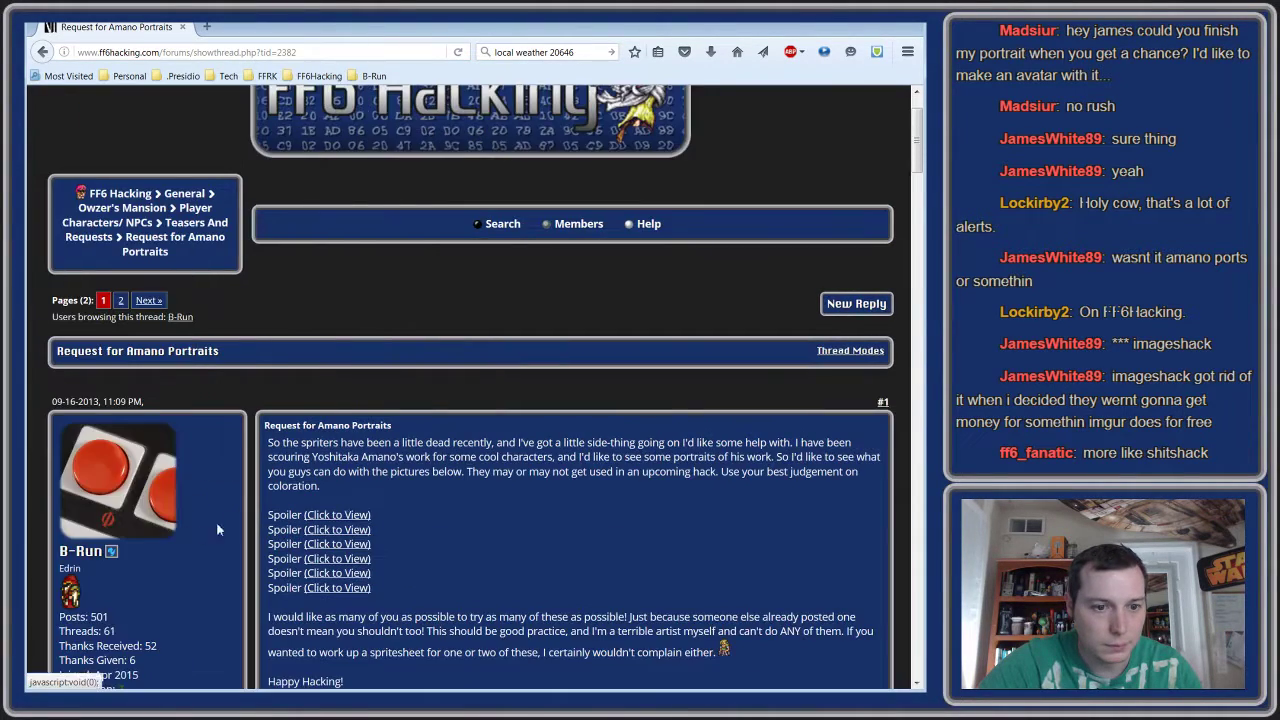
- View the fourth spoiler image in the first post, briefly toggle the fifth, and leave both hidden
{"action": "scroll", "coordinate": [216, 521], "scroll_direction": "down", "scroll_amount": 4}
{"action": "left_click", "coordinate": [345, 316]}
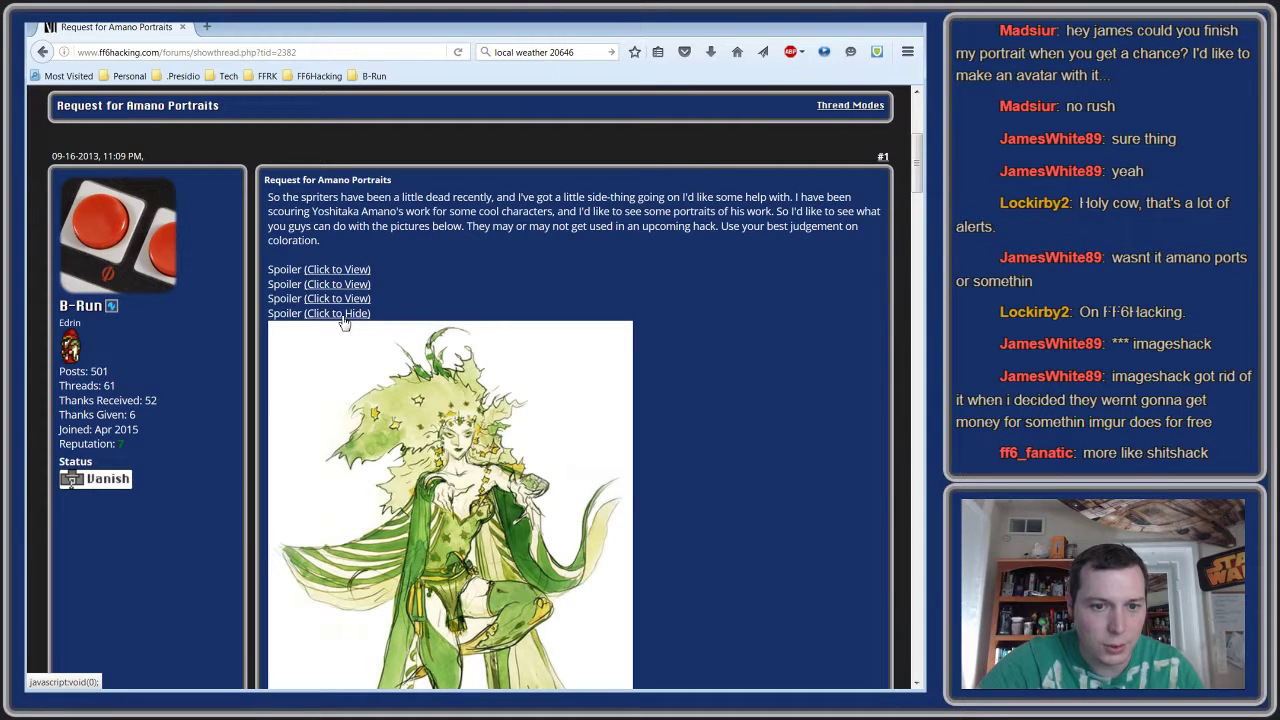
{"action": "left_click", "coordinate": [343, 316]}
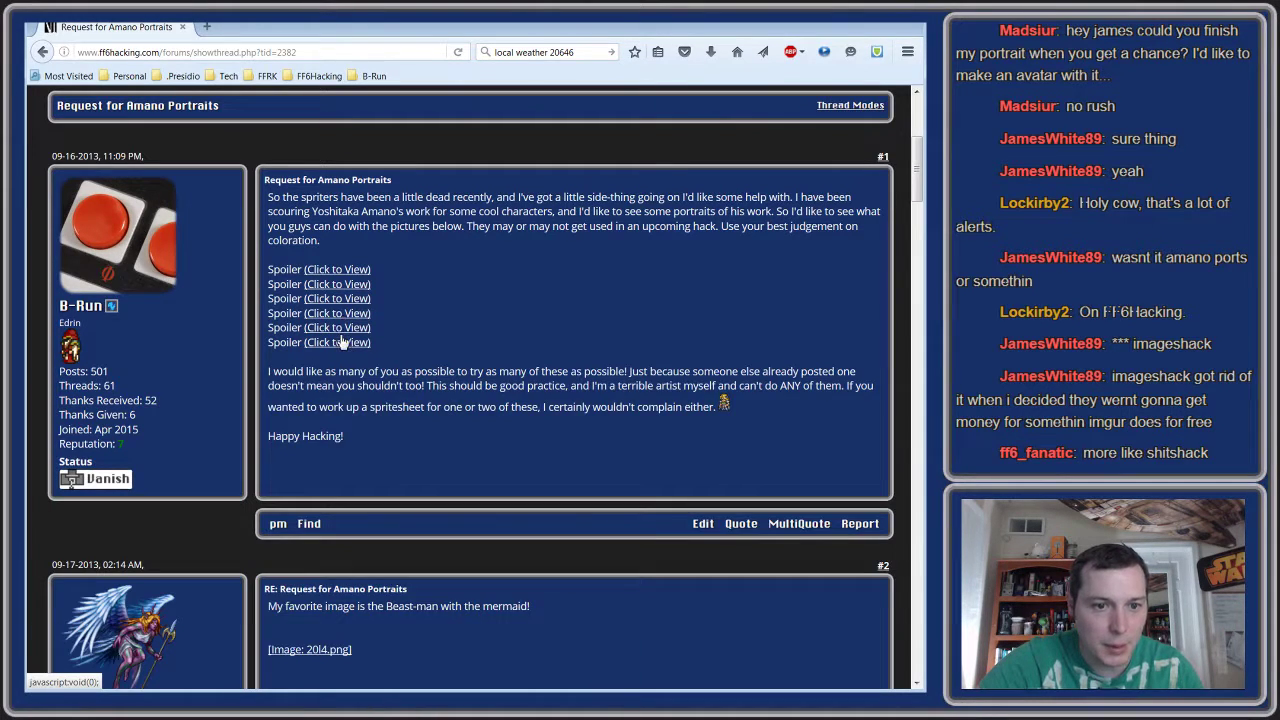
{"action": "left_click", "coordinate": [340, 330]}
{"action": "left_click", "coordinate": [338, 330]}
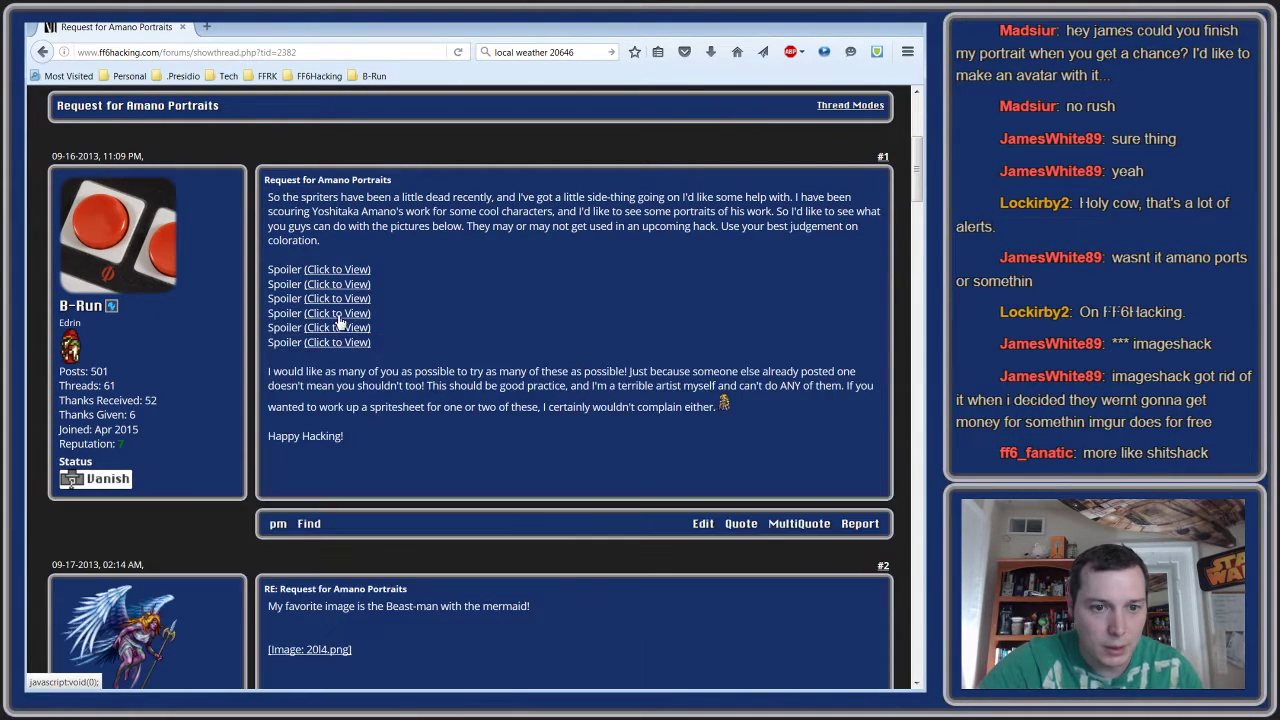
{"action": "left_click", "coordinate": [339, 316]}
{"action": "left_click", "coordinate": [340, 316]}
- Reveal the fifth spoiler image in the first post, view the full painting and hide it again
{"action": "left_click", "coordinate": [341, 329]}
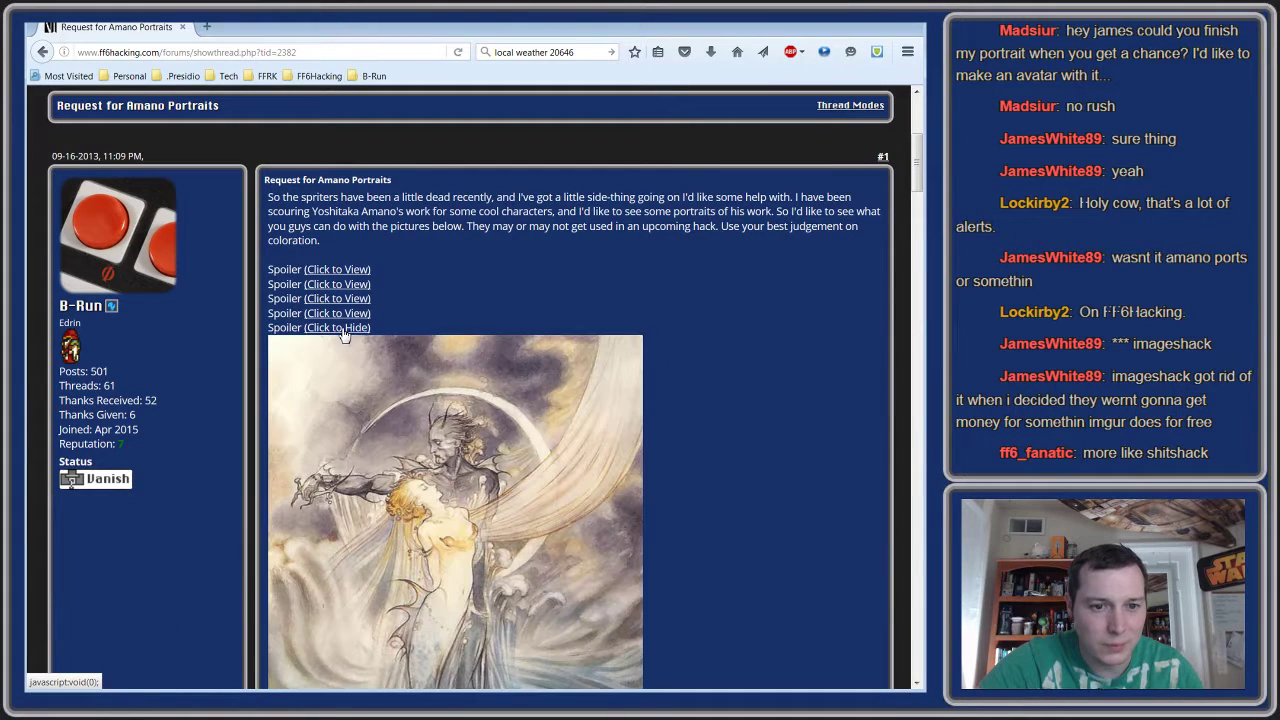
{"action": "scroll", "coordinate": [341, 336], "scroll_direction": "down", "scroll_amount": 3}
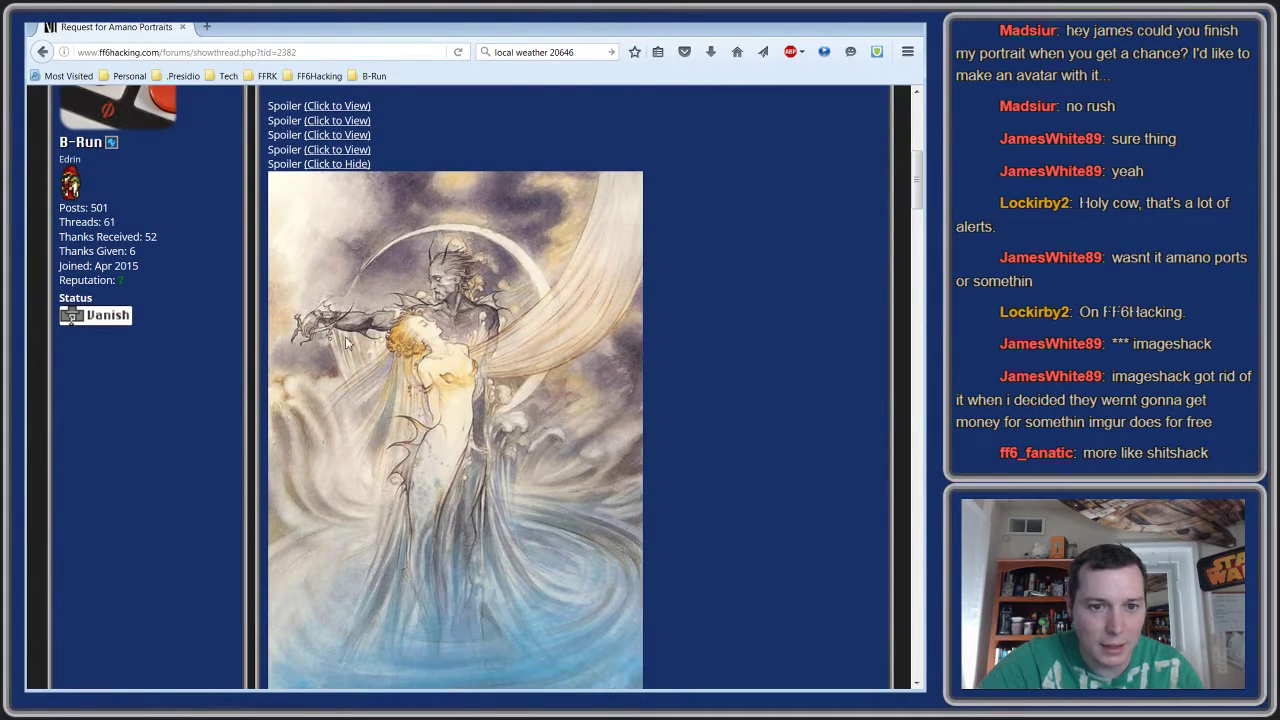
{"action": "scroll", "coordinate": [336, 332], "scroll_direction": "up", "scroll_amount": 3}
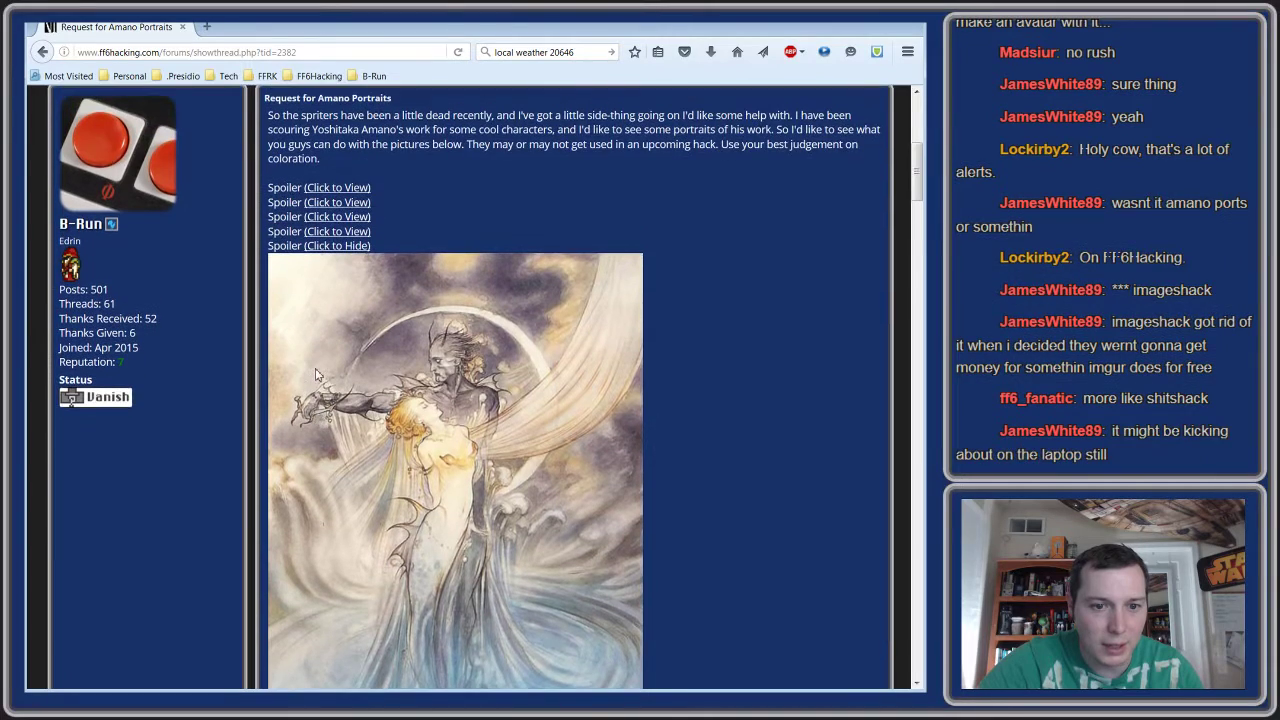
{"action": "left_click", "coordinate": [323, 330]}
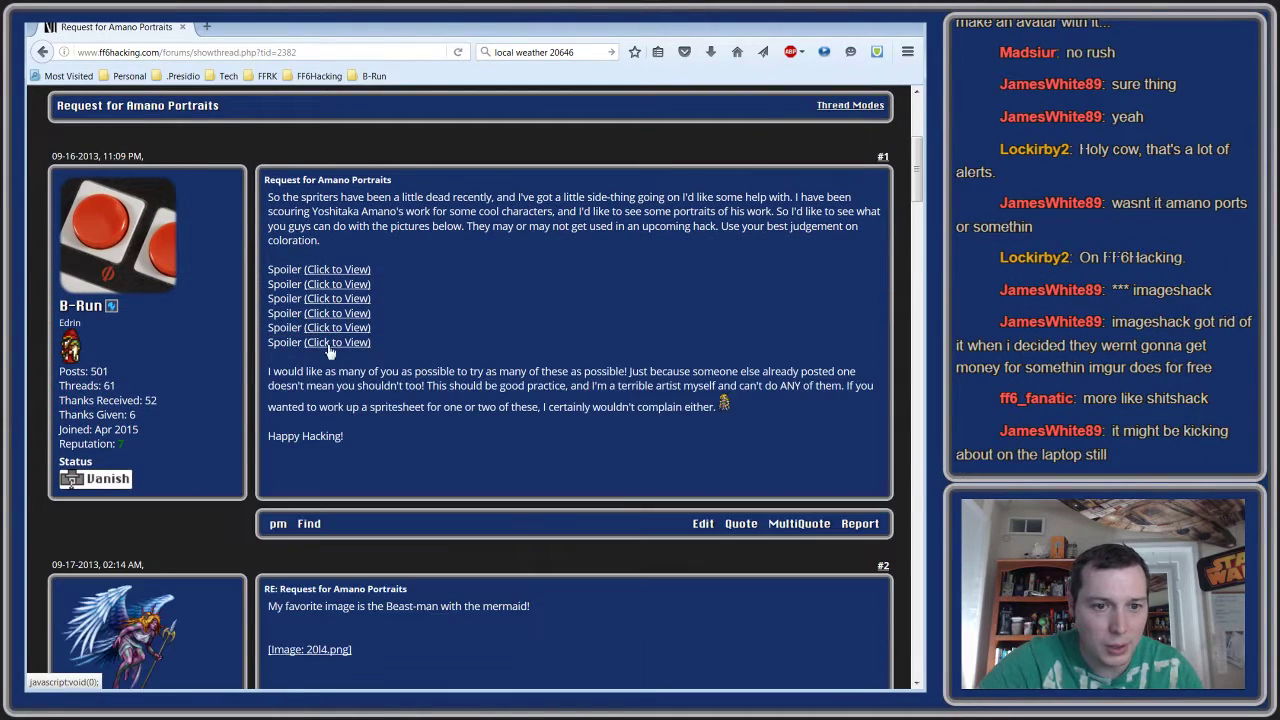
- Reveal the sixth spoiler image in the first post, view the artwork and hide it again
{"action": "left_click", "coordinate": [328, 344]}
{"action": "scroll", "coordinate": [337, 384], "scroll_direction": "down", "scroll_amount": 4}
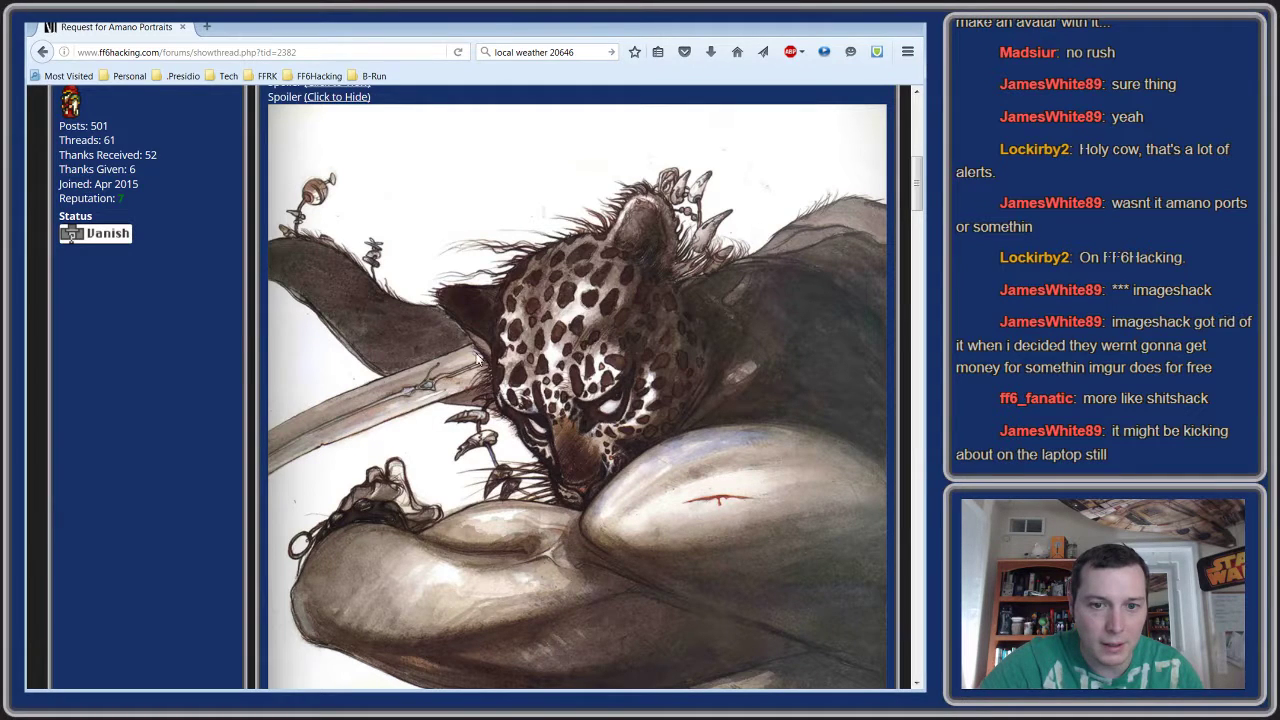
{"action": "scroll", "coordinate": [600, 507], "scroll_direction": "up", "scroll_amount": 8}
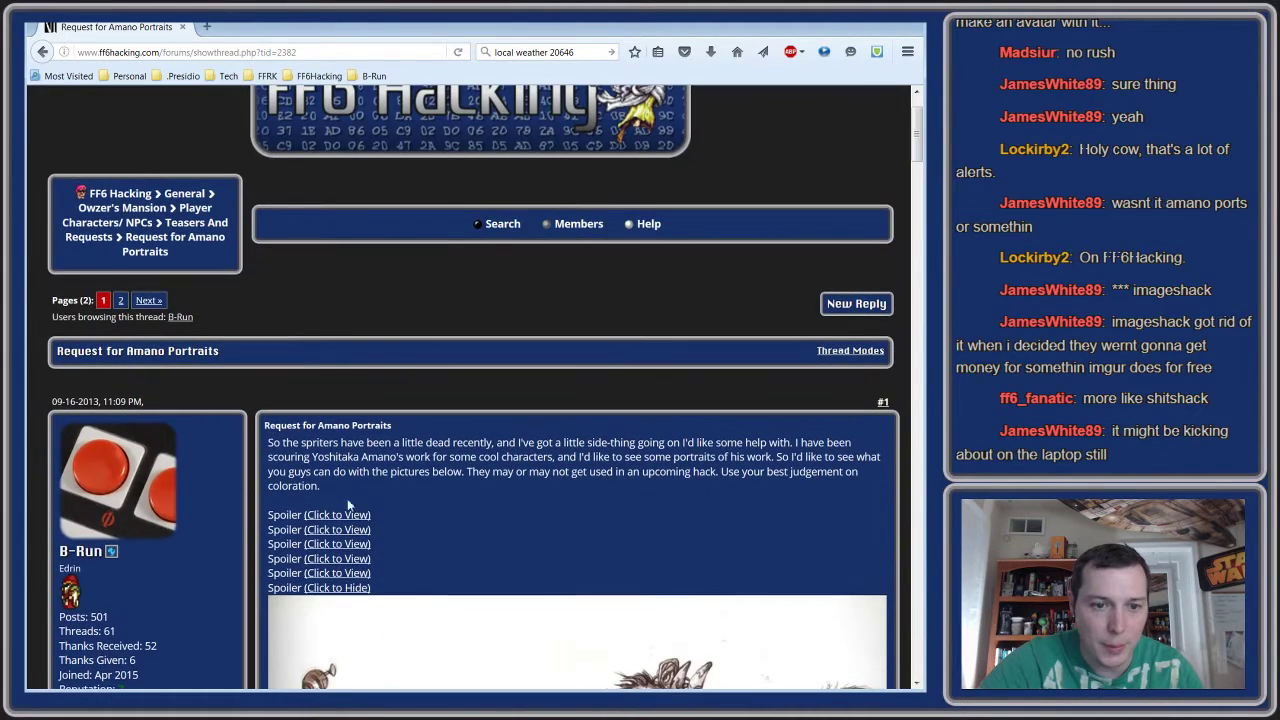
{"action": "left_click", "coordinate": [334, 589]}
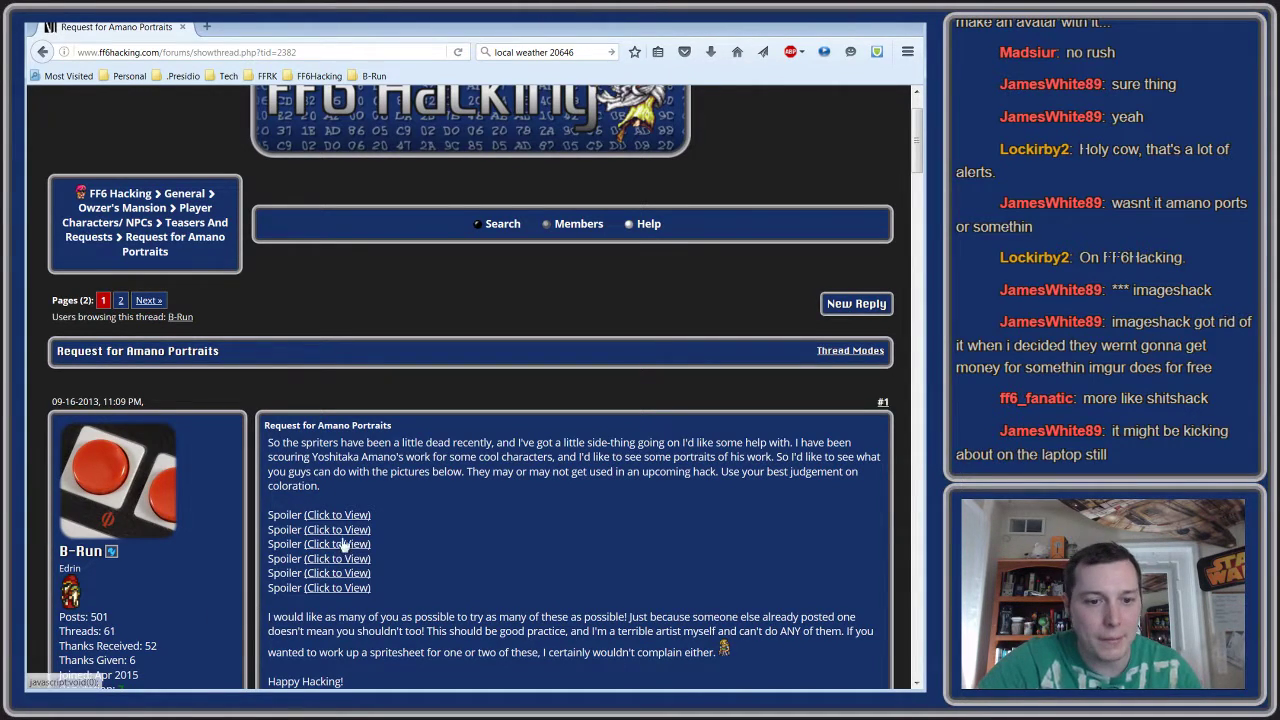
- Reveal the first spoiler image in the opening post, view the portrait and hide it again
{"action": "left_click", "coordinate": [340, 516]}
{"action": "scroll", "coordinate": [509, 330], "scroll_direction": "down", "scroll_amount": 4}
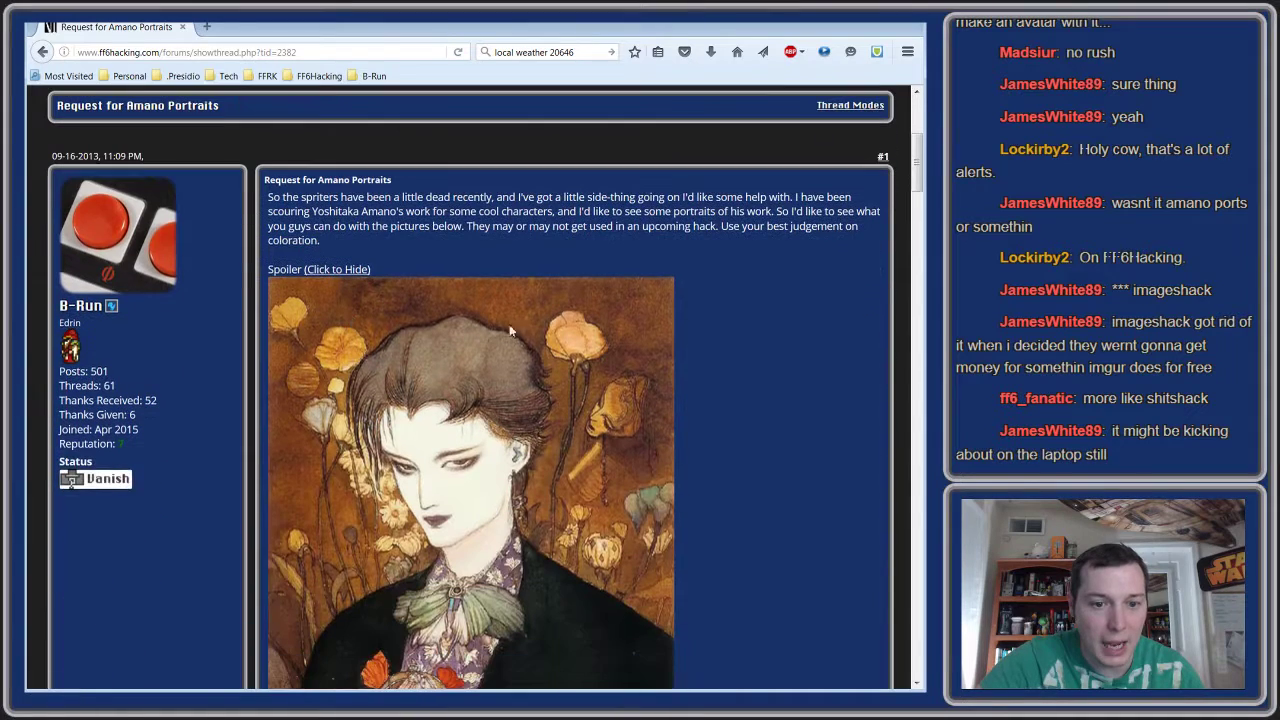
{"action": "left_click", "coordinate": [355, 269]}
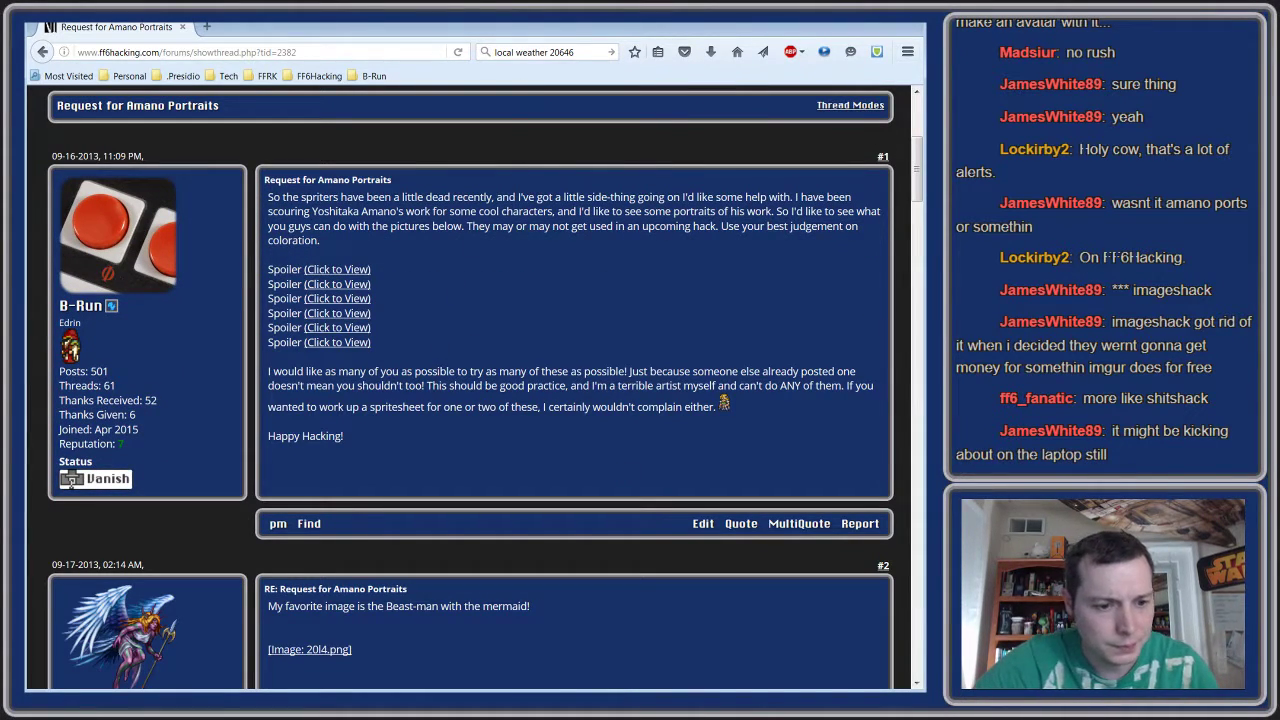
- Switch to the Avatars folder in File Explorer and look at VargasAvatar and DarylAvatar
{"action": "key", "text": "alt+Tab"}
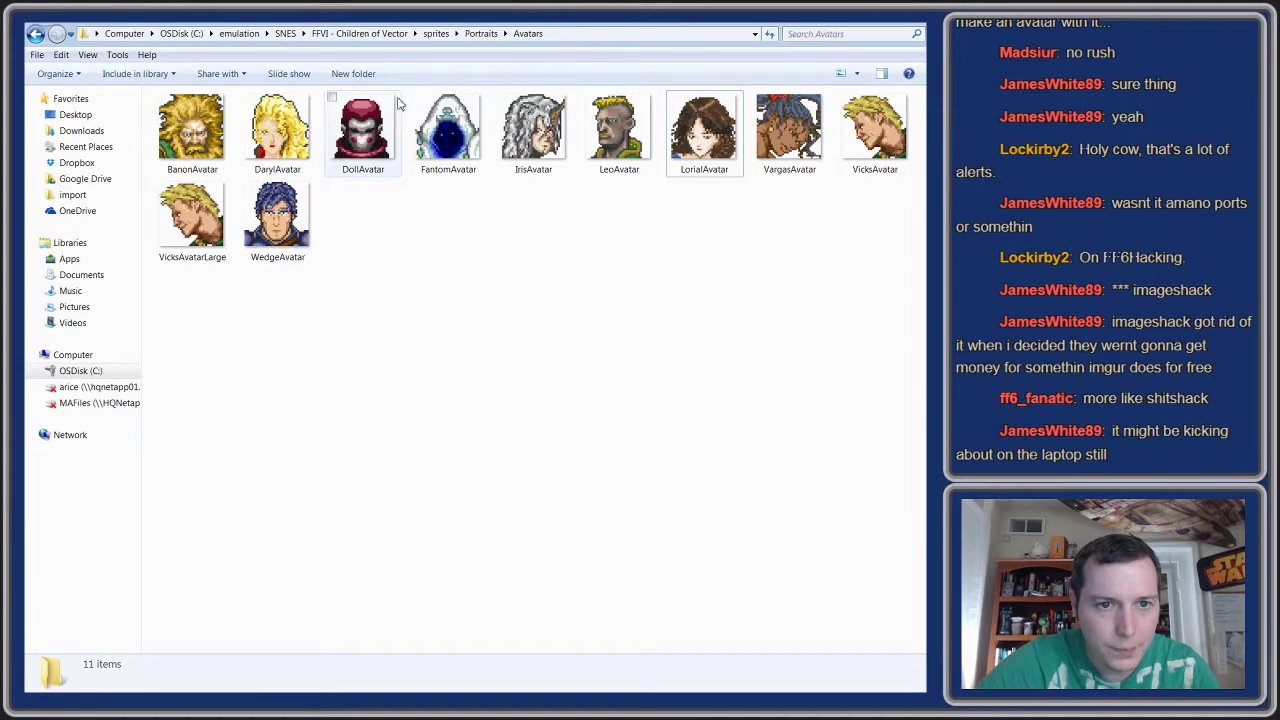
{"action": "left_click", "coordinate": [790, 145]}
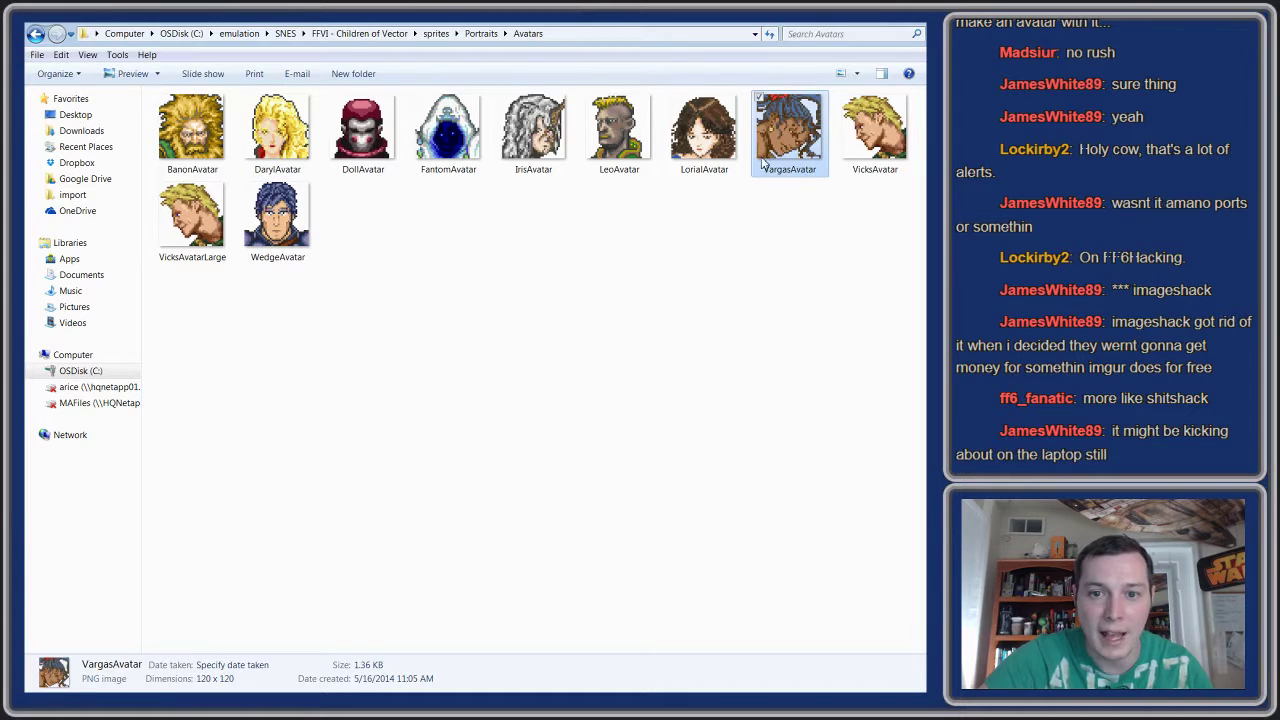
{"action": "left_click", "coordinate": [287, 150]}
- Go to the Nomura folder inside Portraits and view the Darill_FFVI_Nomura_Art sketch
{"action": "left_click", "coordinate": [479, 35]}
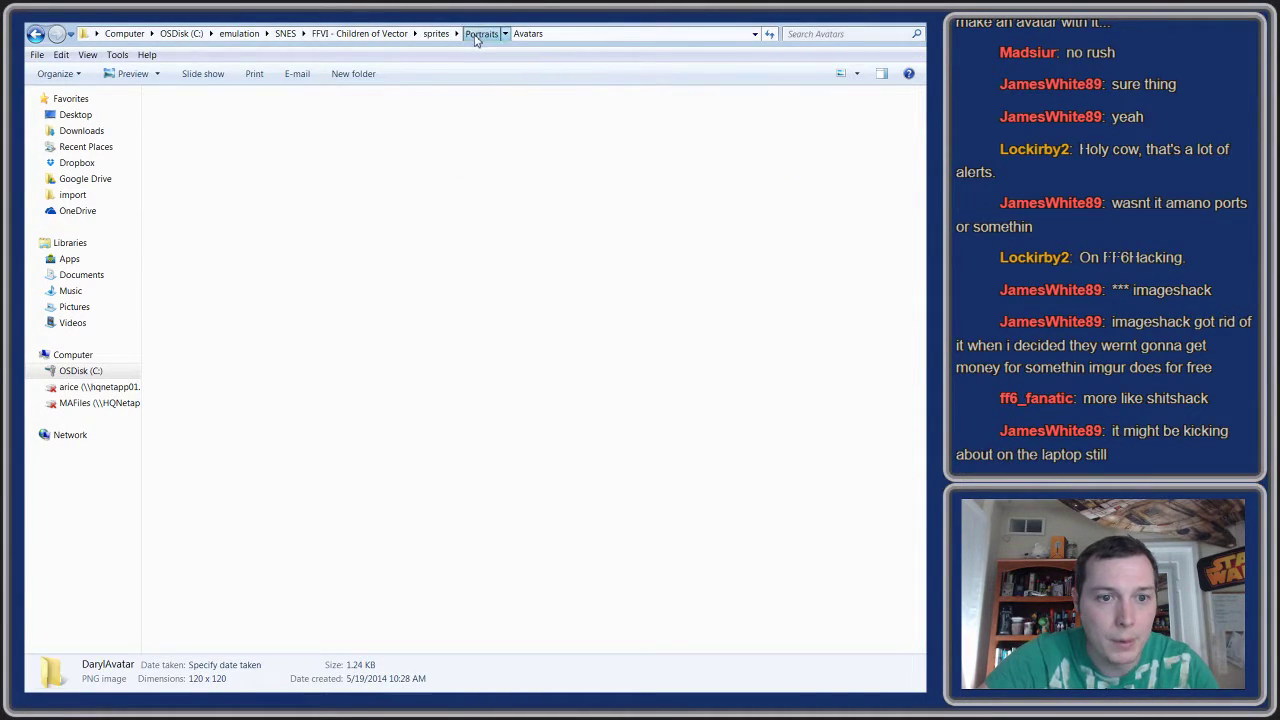
{"action": "double_click", "coordinate": [358, 142]}
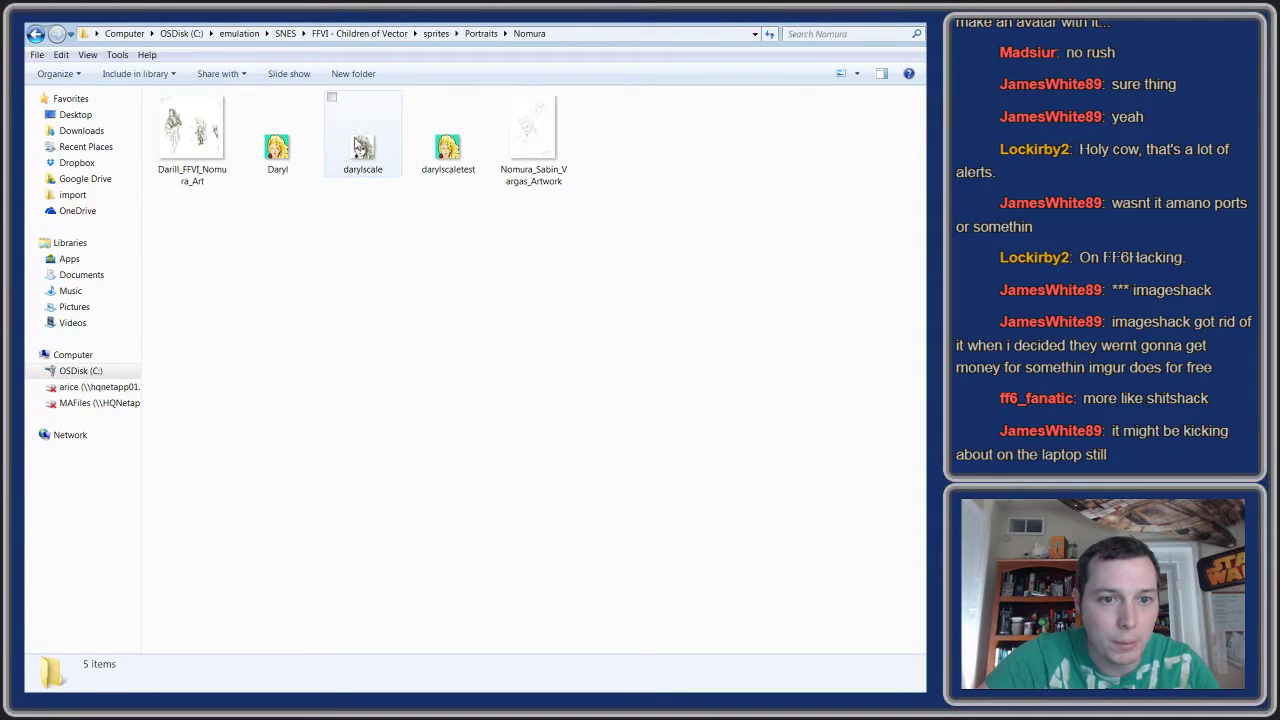
{"action": "double_click", "coordinate": [192, 135]}
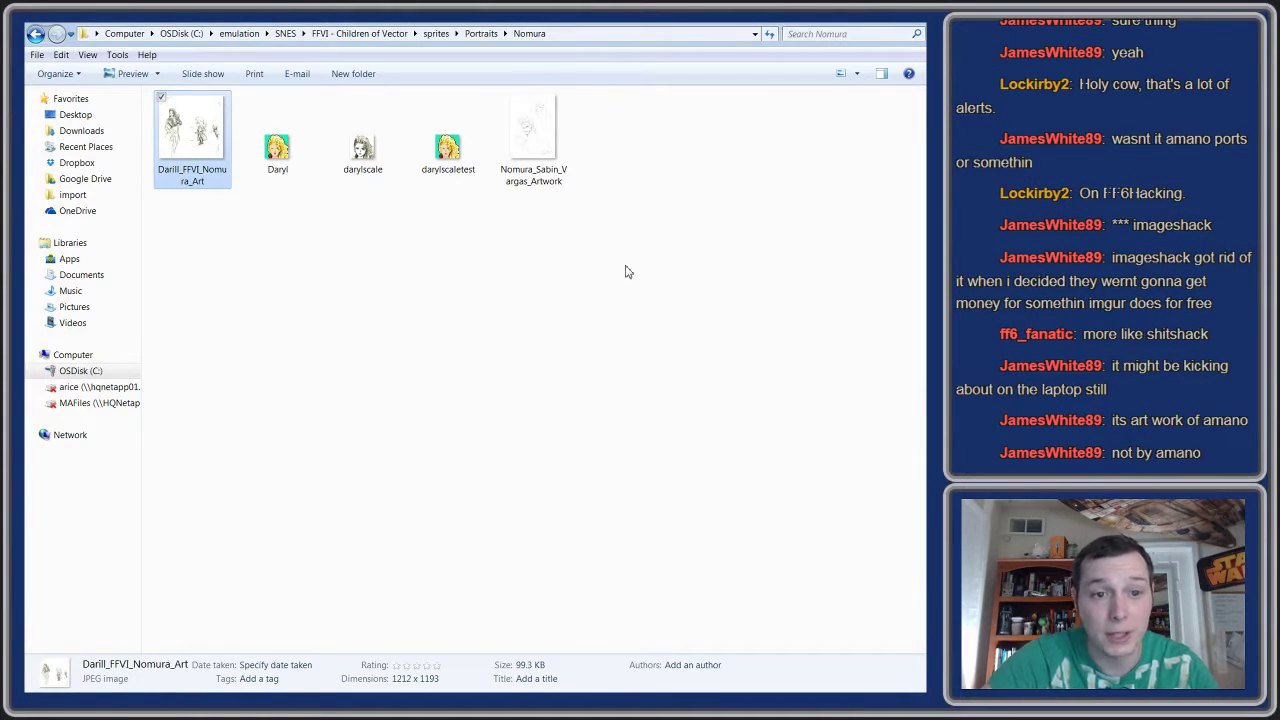
- View the darylscale image in the Nomura folder and close it
{"action": "double_click", "coordinate": [366, 160]}
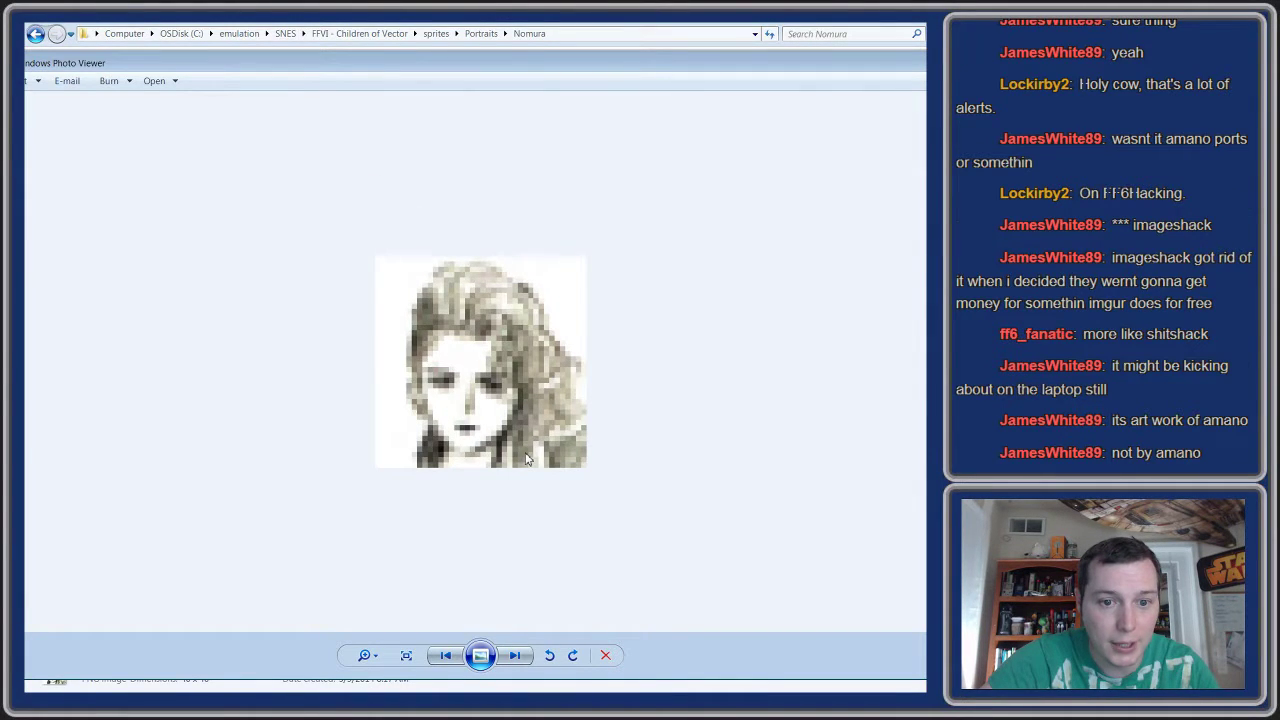
{"action": "scroll", "coordinate": [505, 460], "scroll_direction": "down", "scroll_amount": 1}
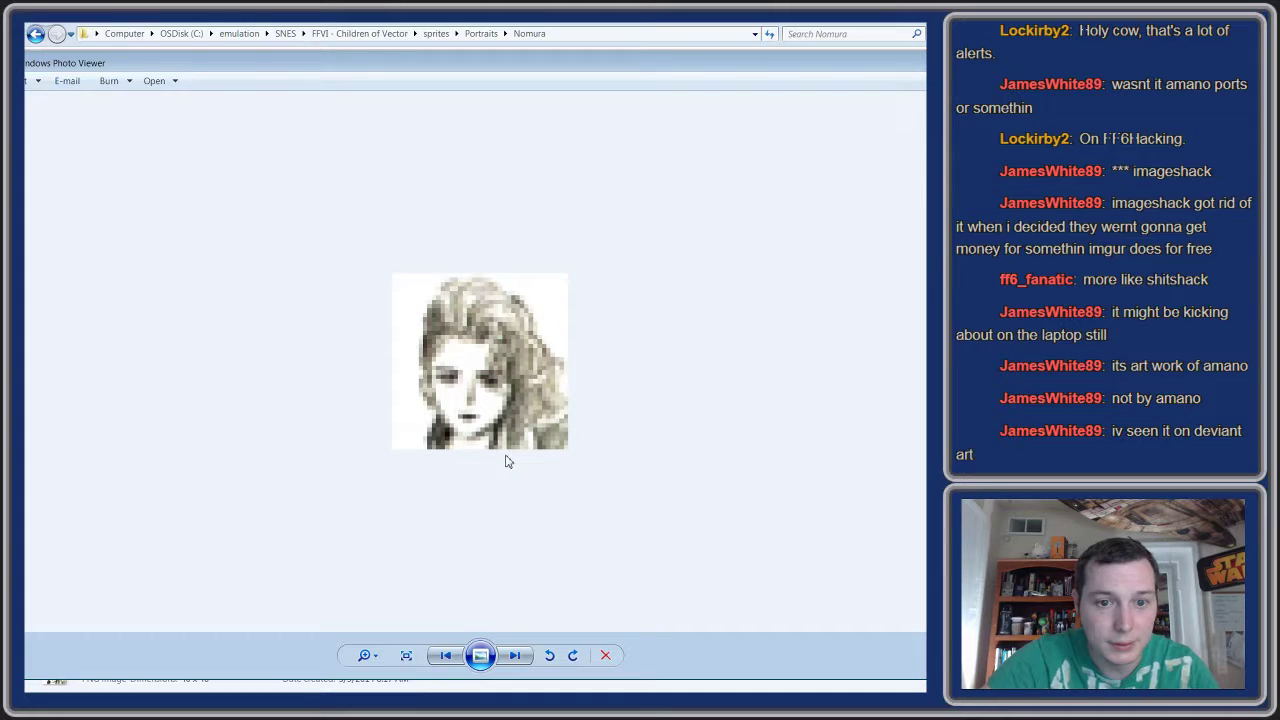
{"action": "left_click", "coordinate": [912, 62]}
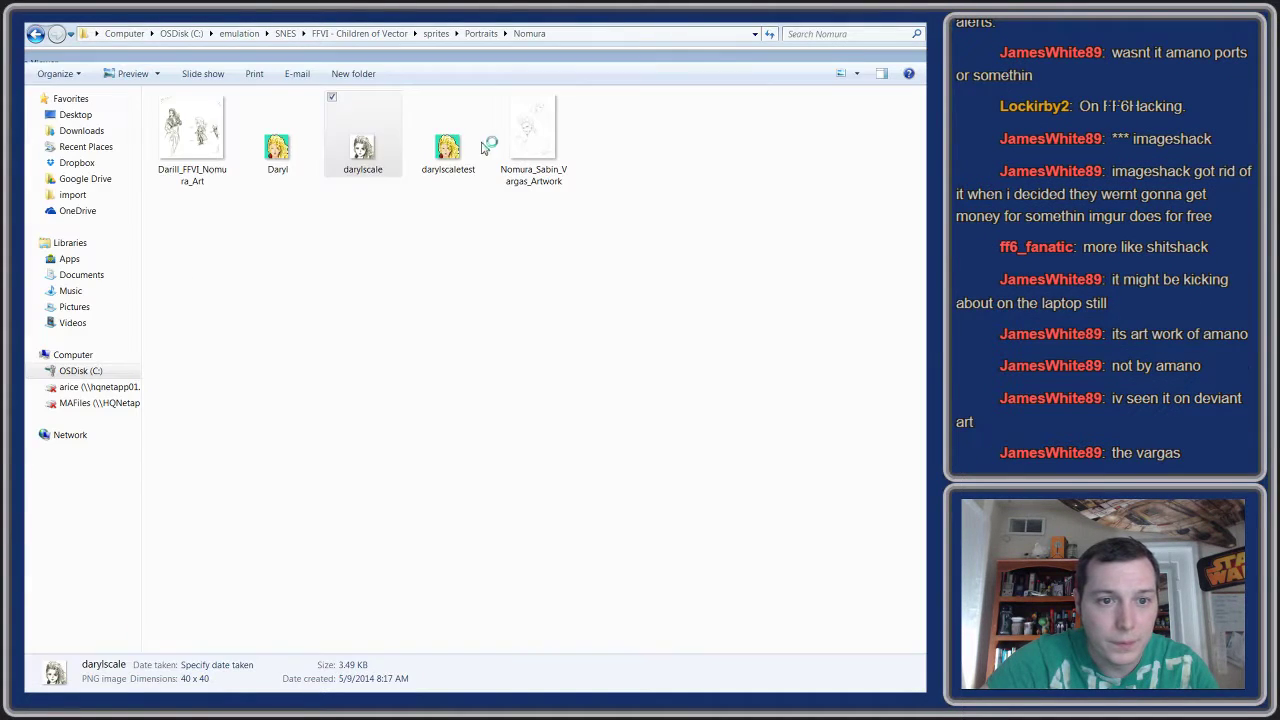
- View the colored Daryl portrait enlarged and at small size, and close it
{"action": "left_click", "coordinate": [279, 150]}
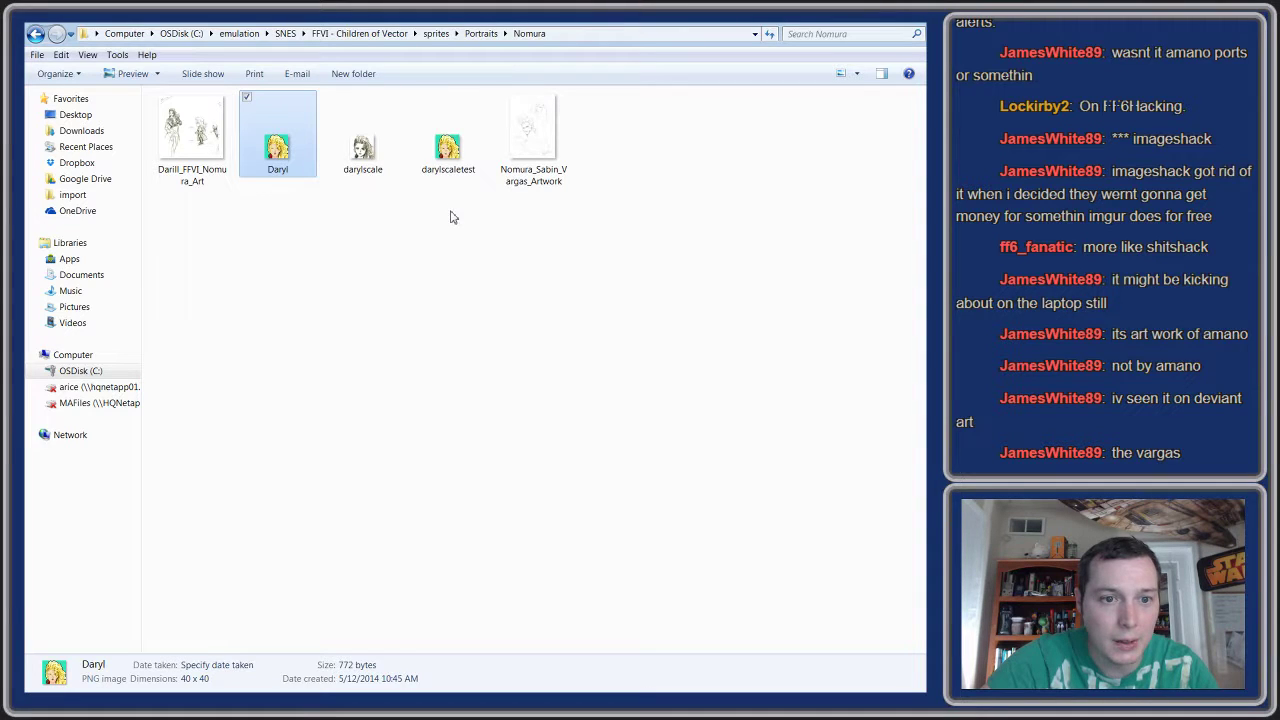
{"action": "key", "text": "Return"}
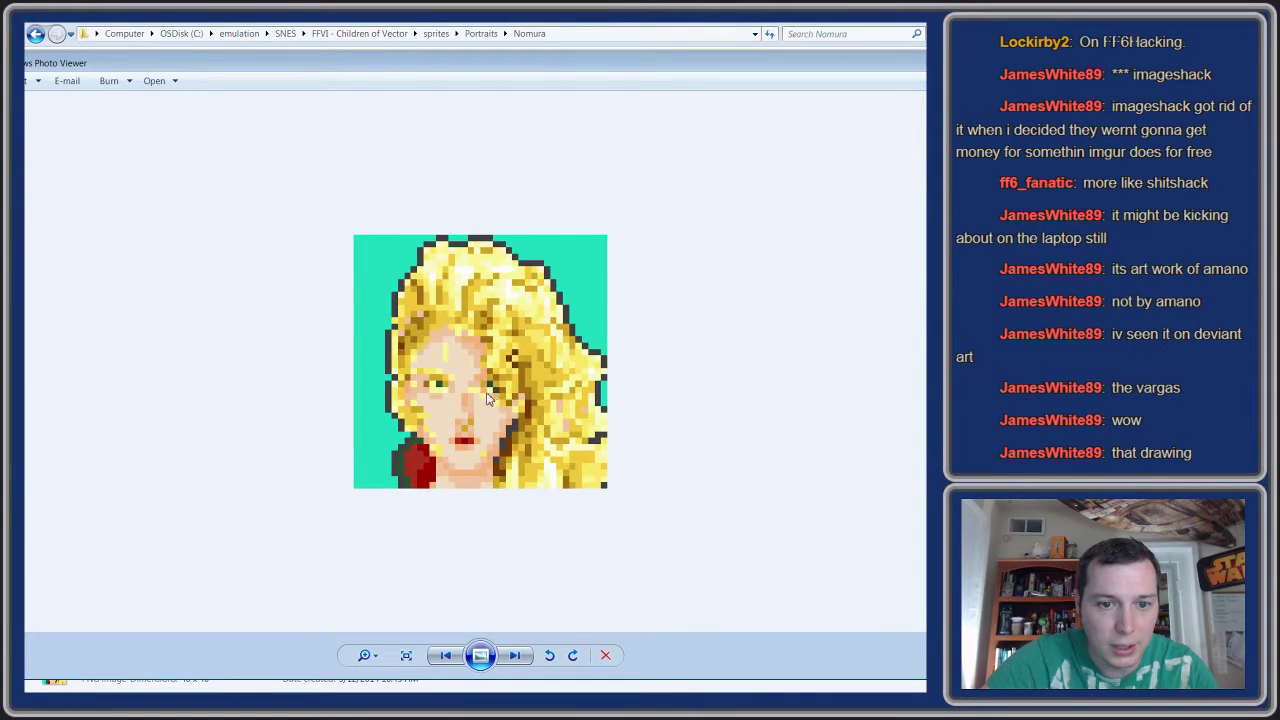
{"action": "scroll", "coordinate": [488, 398], "scroll_direction": "down", "scroll_amount": 1}
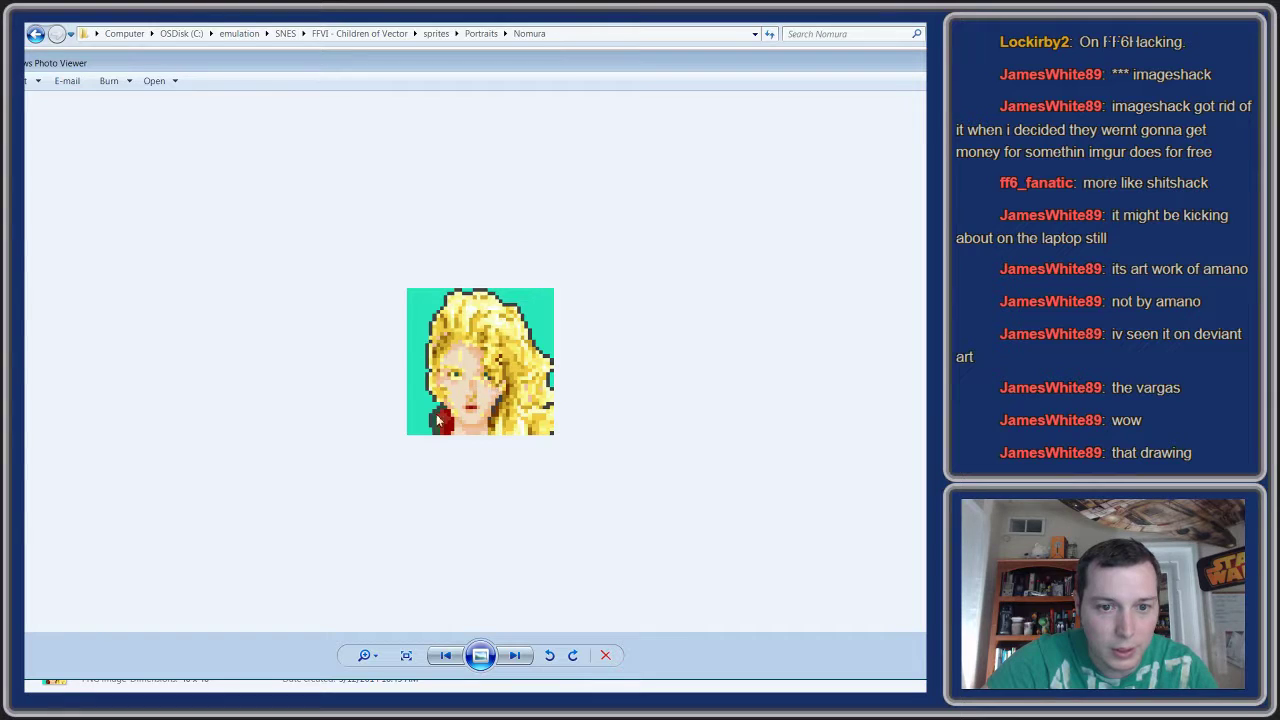
{"action": "scroll", "coordinate": [762, 296], "scroll_direction": "down", "scroll_amount": 2}
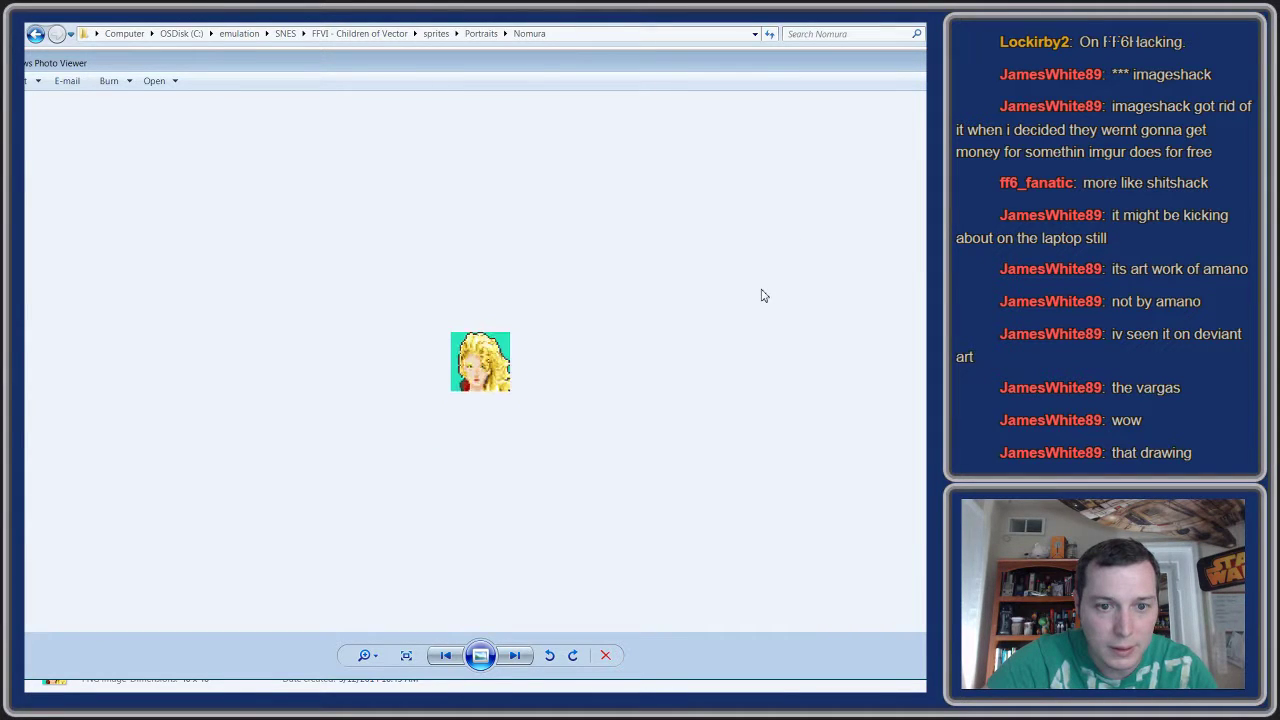
{"action": "scroll", "coordinate": [762, 296], "scroll_direction": "down", "scroll_amount": 1}
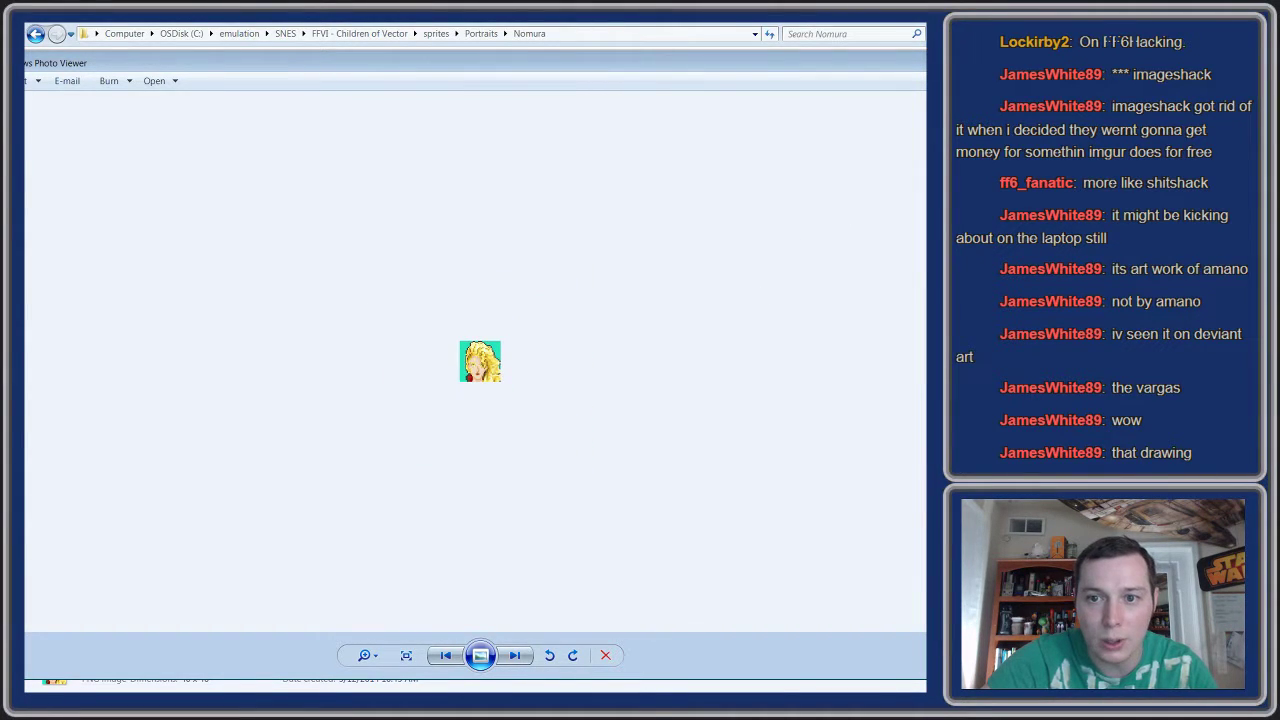
{"action": "key", "text": "alt+F4"}
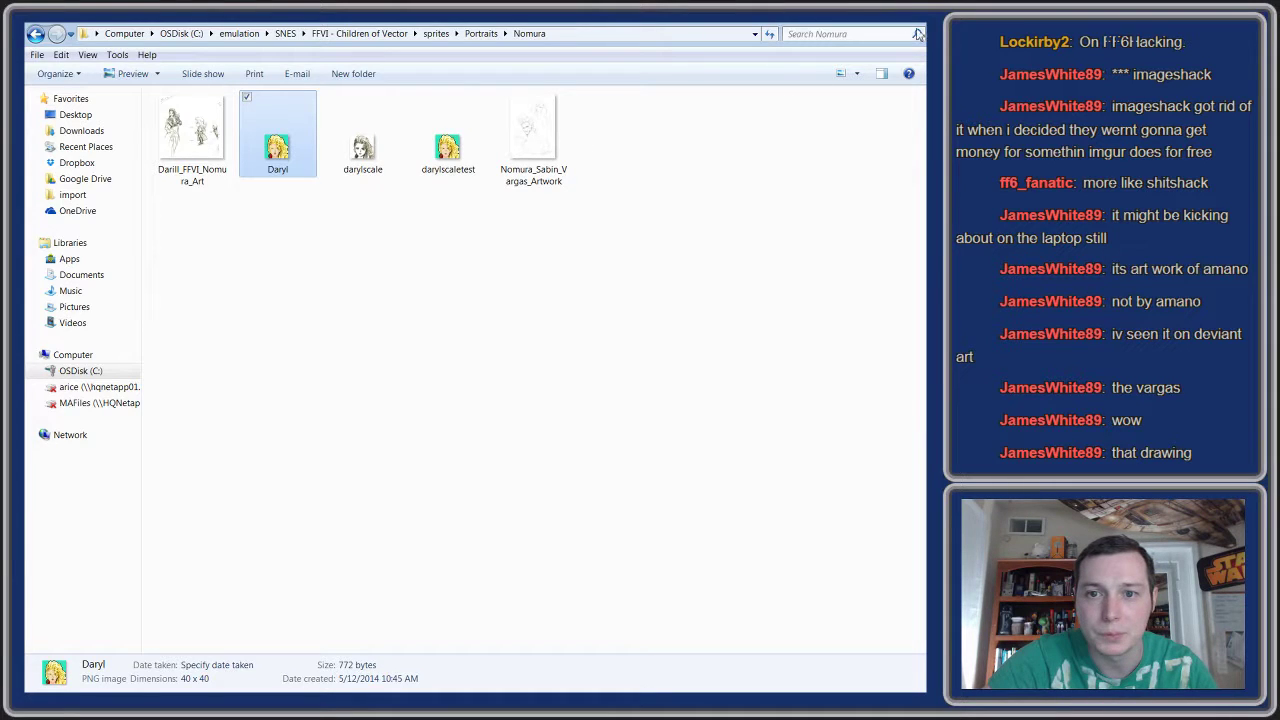
- Return to the Nomura folder, examine the Darill_FFVI_Nomura_Art sketch up close and close it
{"action": "key", "text": "Return"}
{"action": "key", "text": "alt+Tab"}
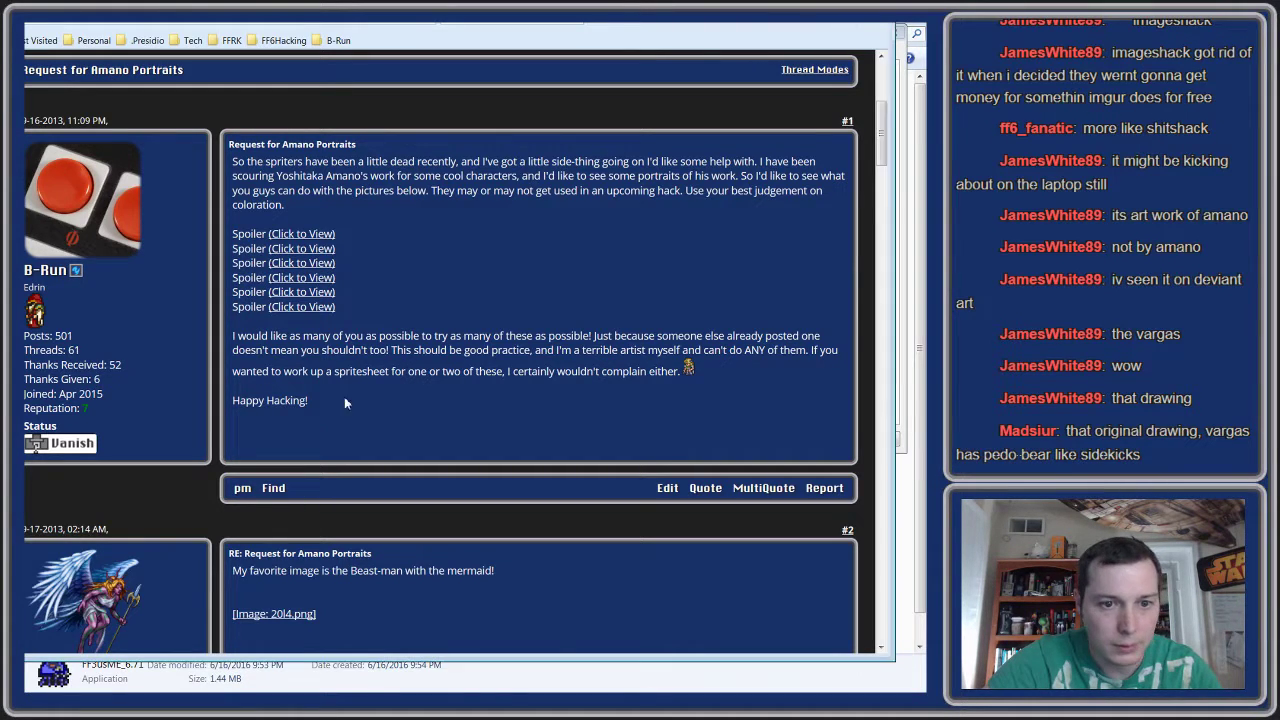
{"action": "key", "text": "alt+Tab"}
{"action": "double_click", "coordinate": [157, 88]}
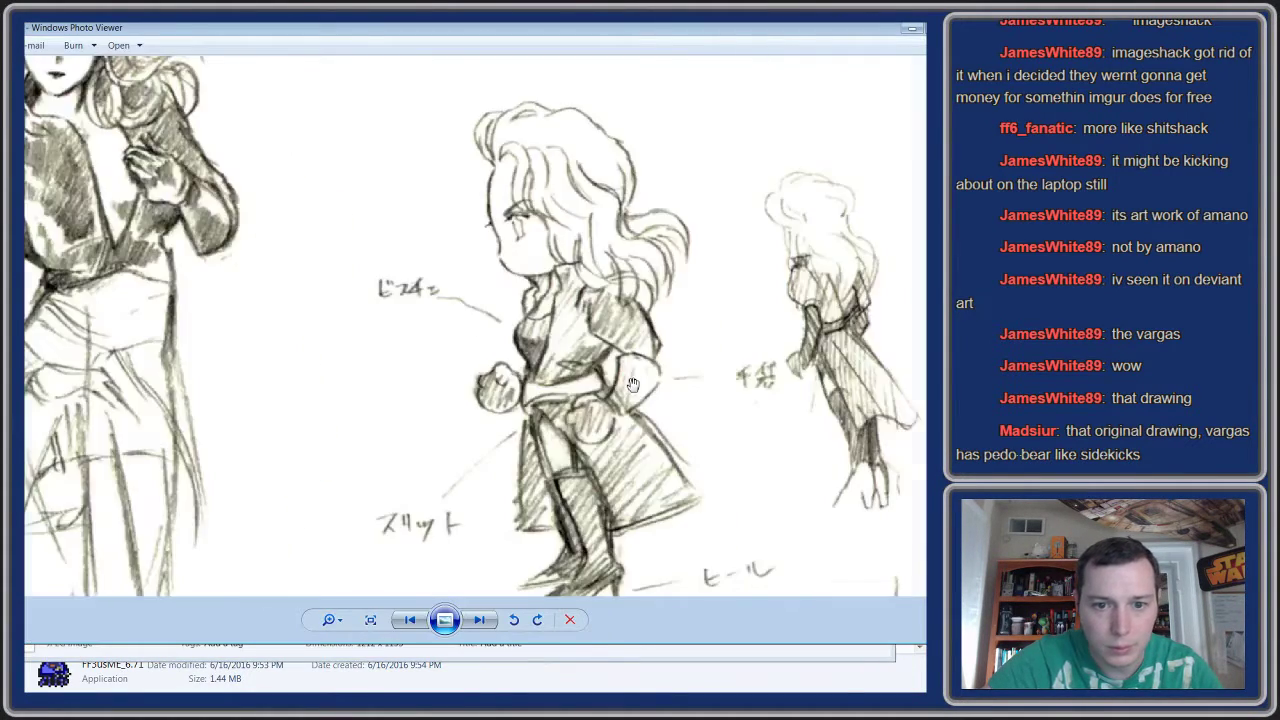
{"action": "key", "text": "Escape"}
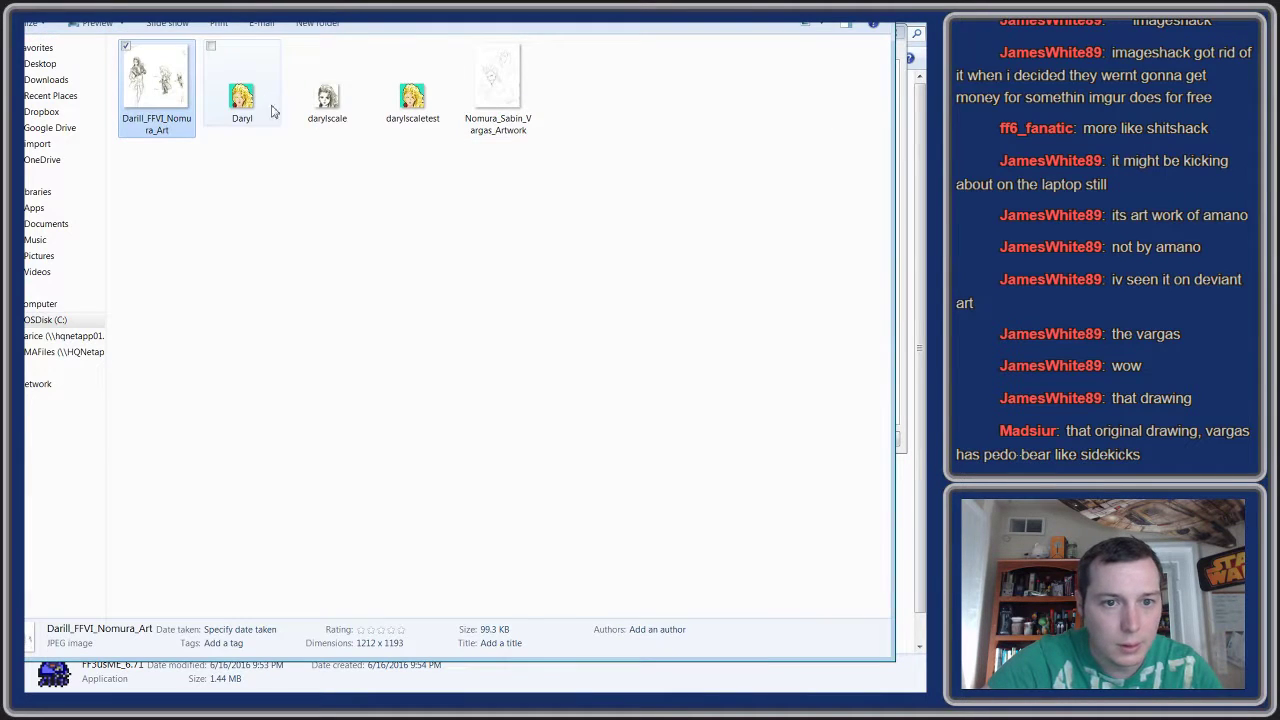
- Open Nomura_Sabin_Vargas_Artwork, examine both character drawings and close the image
{"action": "double_click", "coordinate": [497, 85]}
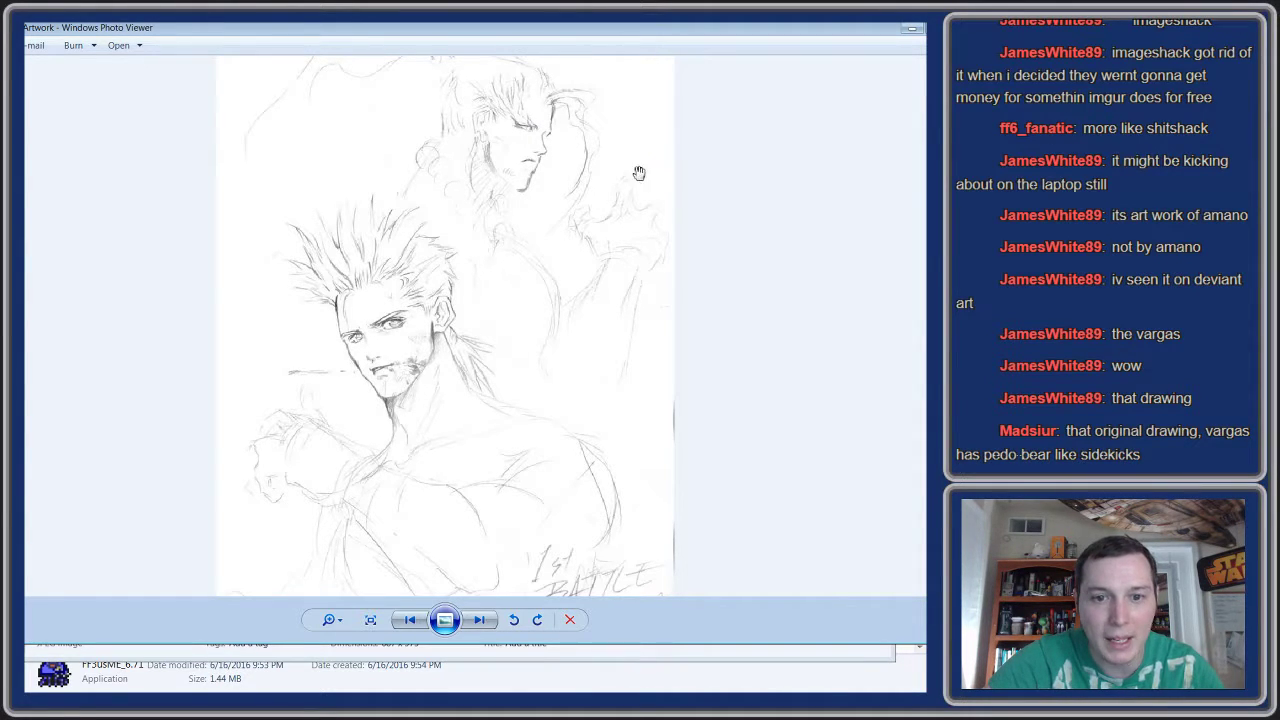
{"action": "left_click_drag", "start_coordinate": [611, 166], "coordinate": [613, 294]}
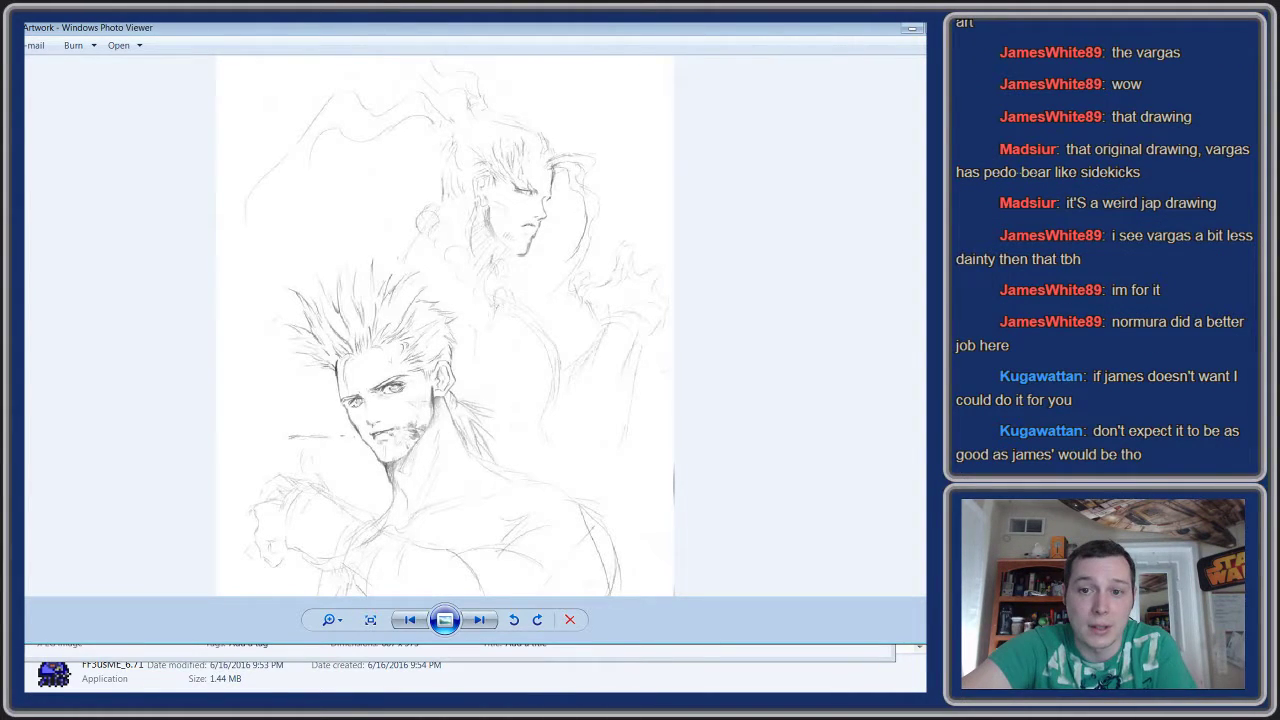
{"action": "key", "text": "alt+F4"}
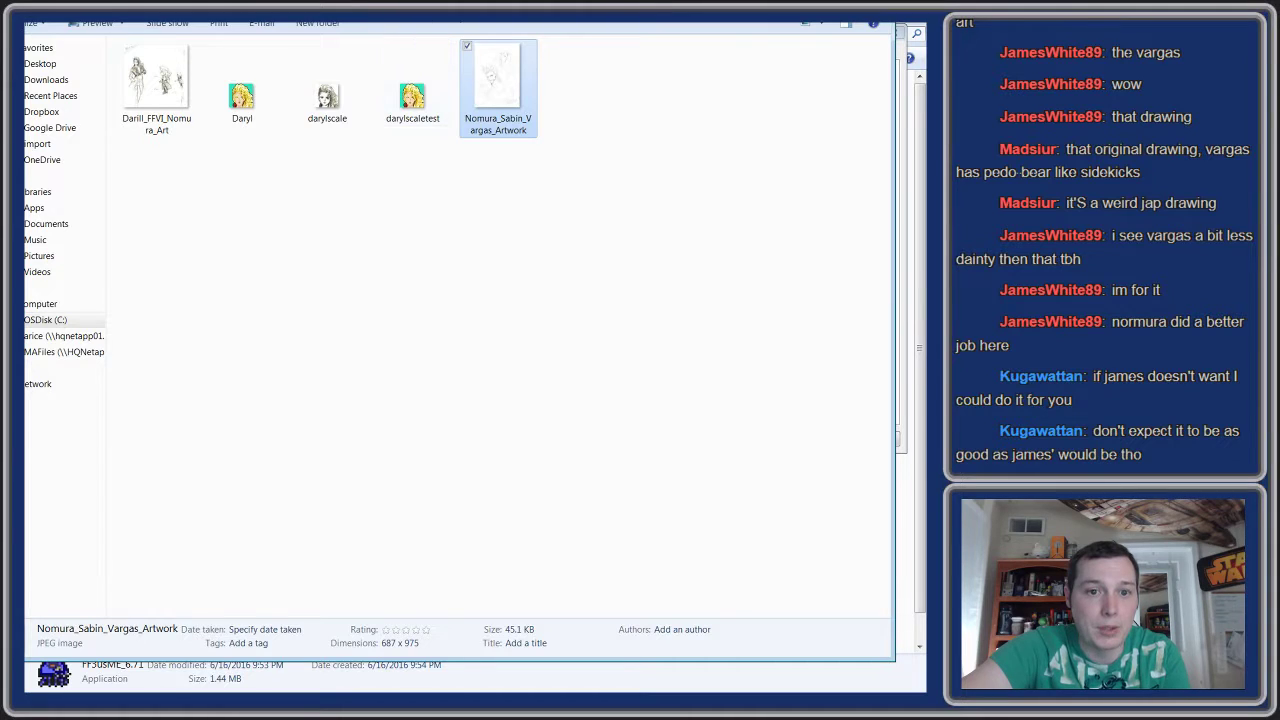
- Open the Amano folder inside Portraits, examine the MarvinBase portrait at actual and enlarged size, and close it
{"action": "key", "text": "BackSpace"}
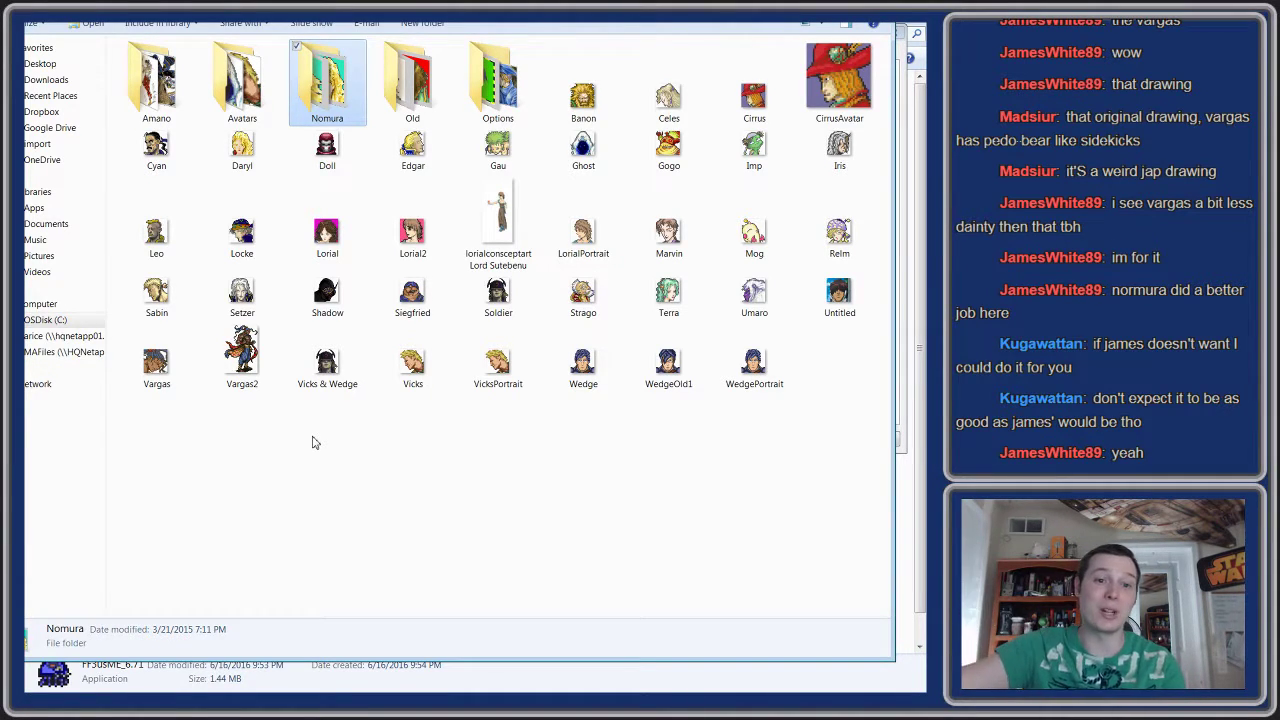
{"action": "double_click", "coordinate": [160, 85]}
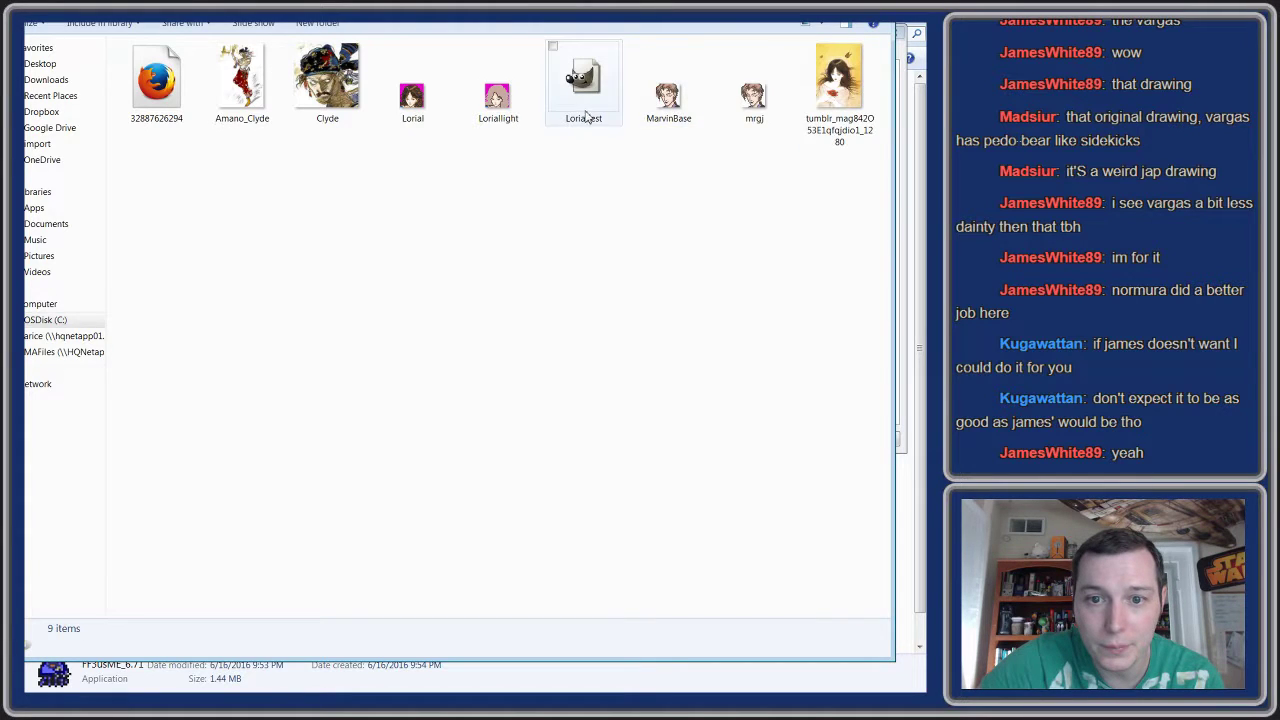
{"action": "left_click", "coordinate": [676, 101]}
{"action": "double_click", "coordinate": [705, 103]}
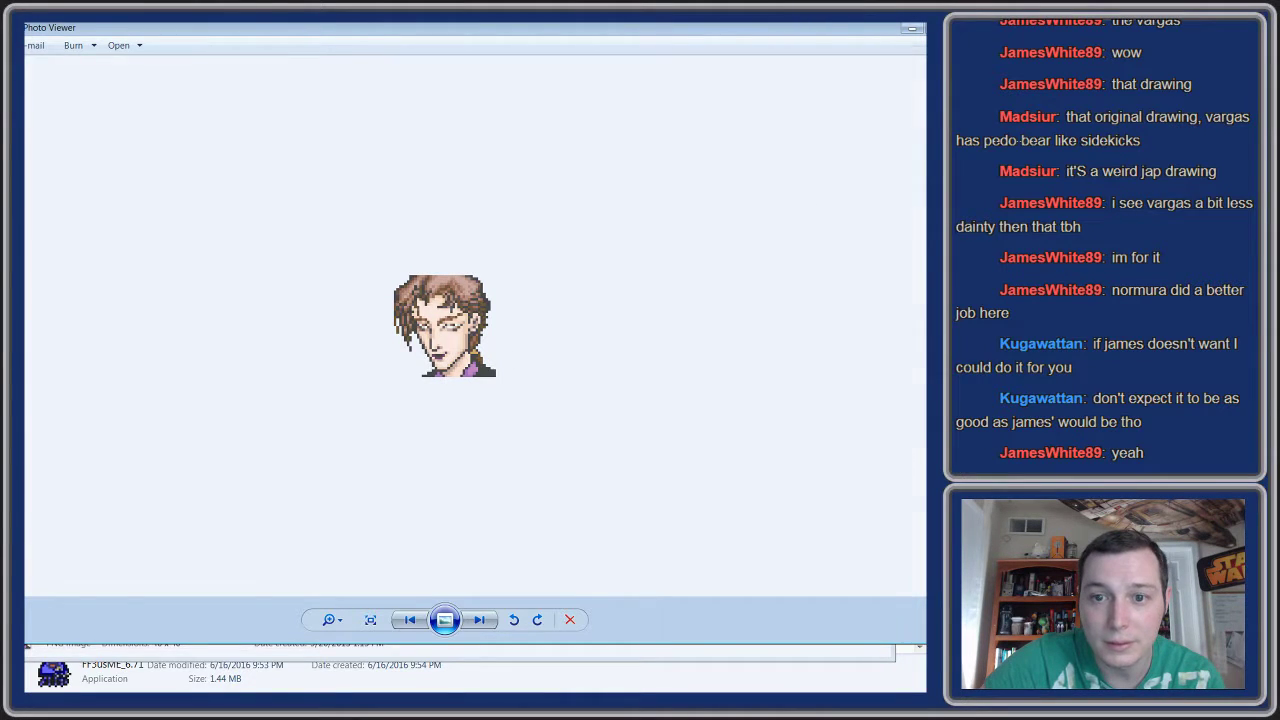
{"action": "key", "text": "alt+F4"}
{"action": "key", "text": "Return"}
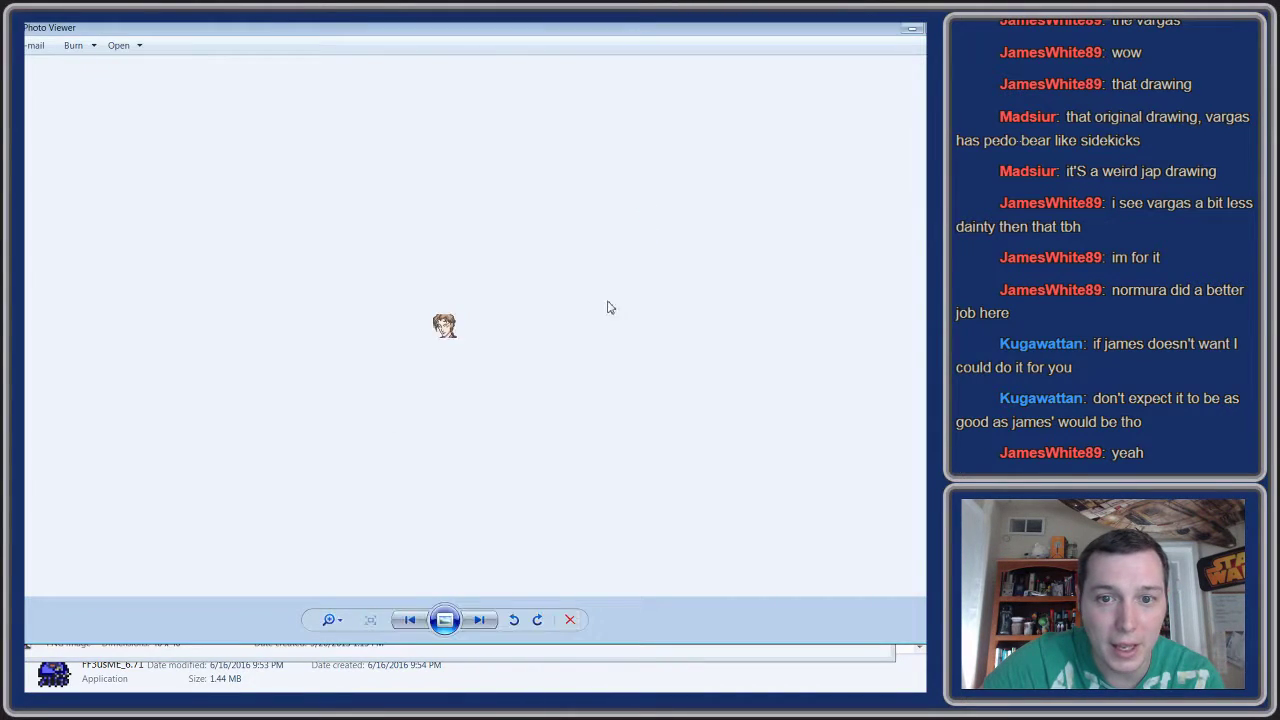
{"action": "scroll", "coordinate": [520, 372], "scroll_direction": "up", "scroll_amount": 3}
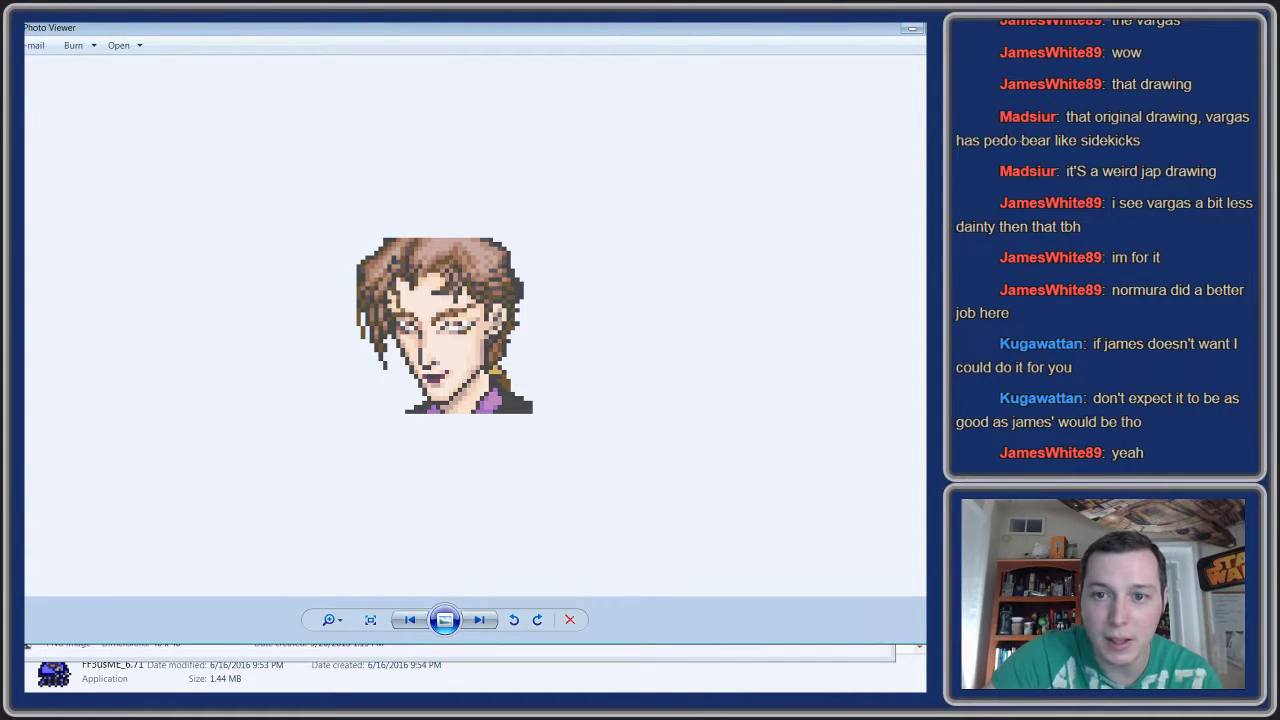
{"action": "key", "text": "alt+F4"}
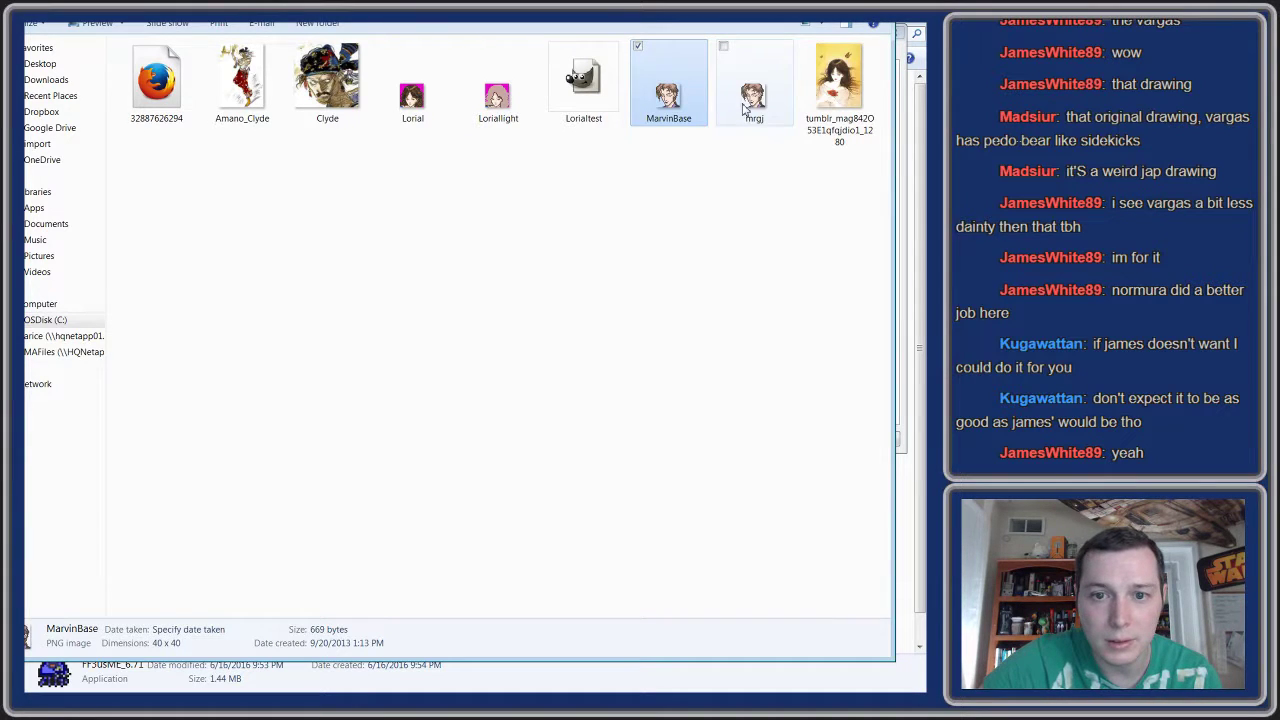
{"action": "double_click", "coordinate": [676, 106]}
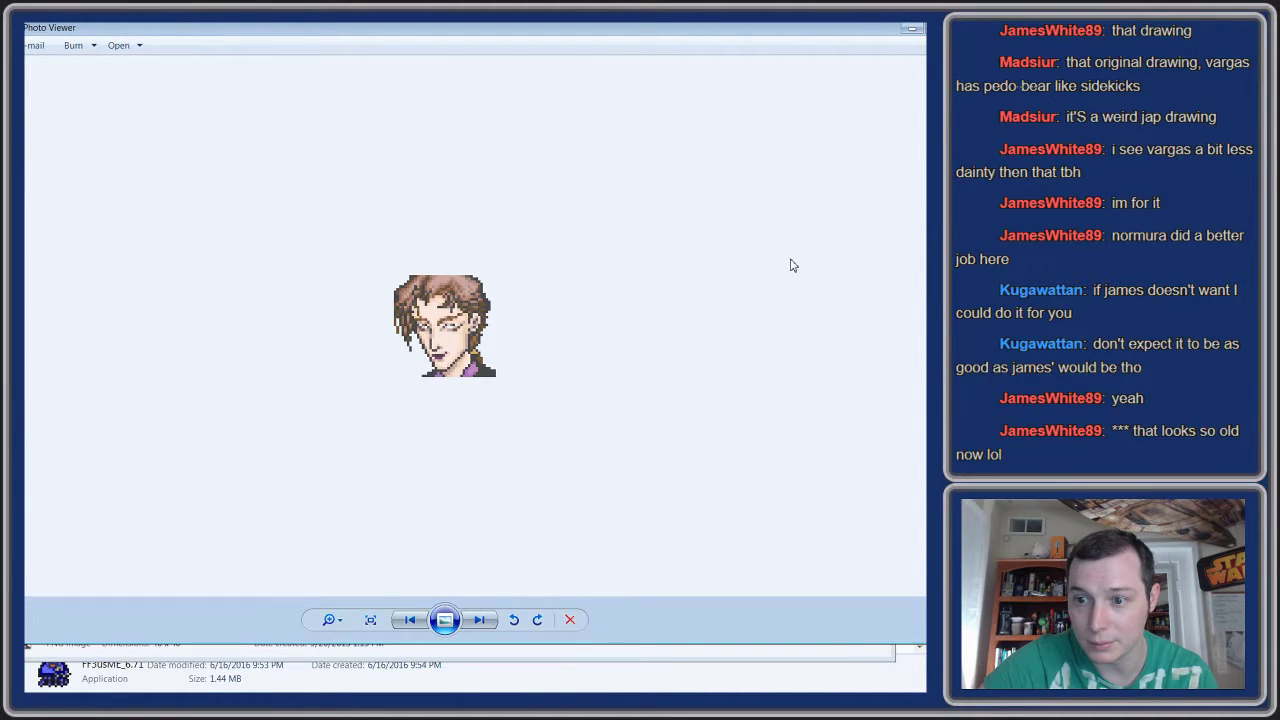
{"action": "left_click", "coordinate": [912, 28]}
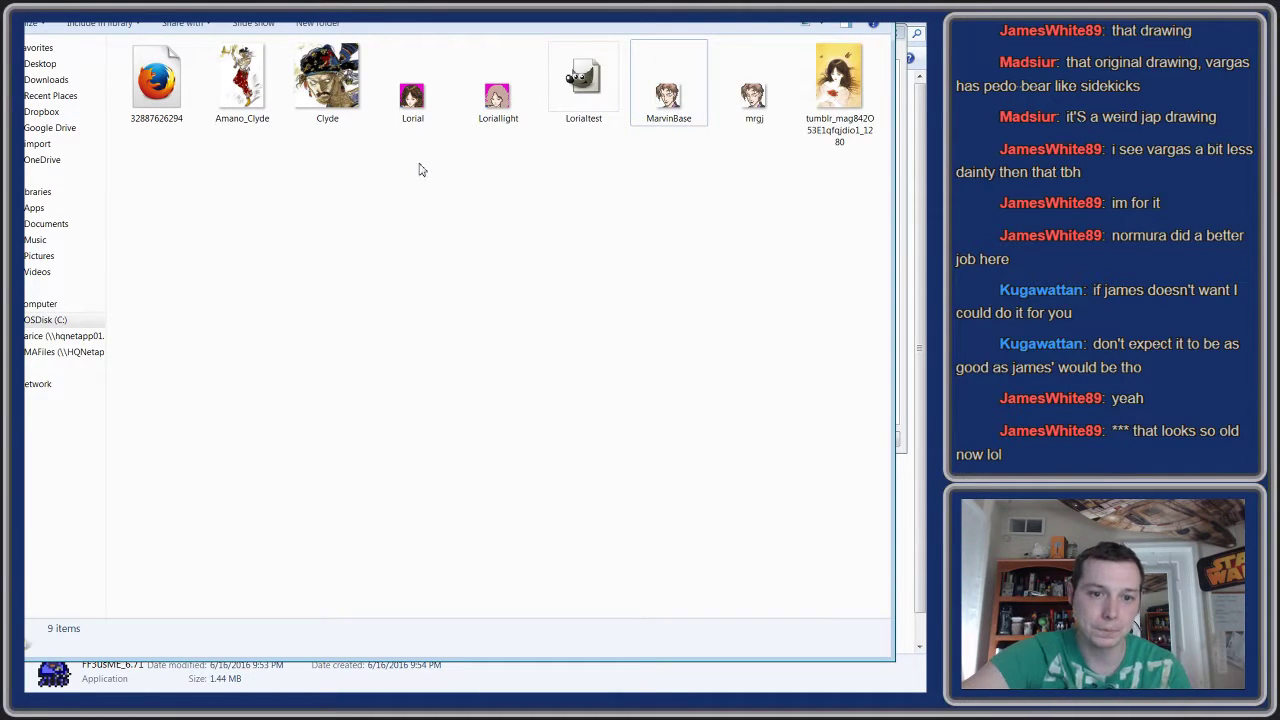
- Compare the Lorial and Loriallight portrait files in the Amano folder
{"action": "left_click", "coordinate": [420, 114]}
{"action": "left_click", "coordinate": [492, 110]}
{"action": "left_click", "coordinate": [419, 117]}
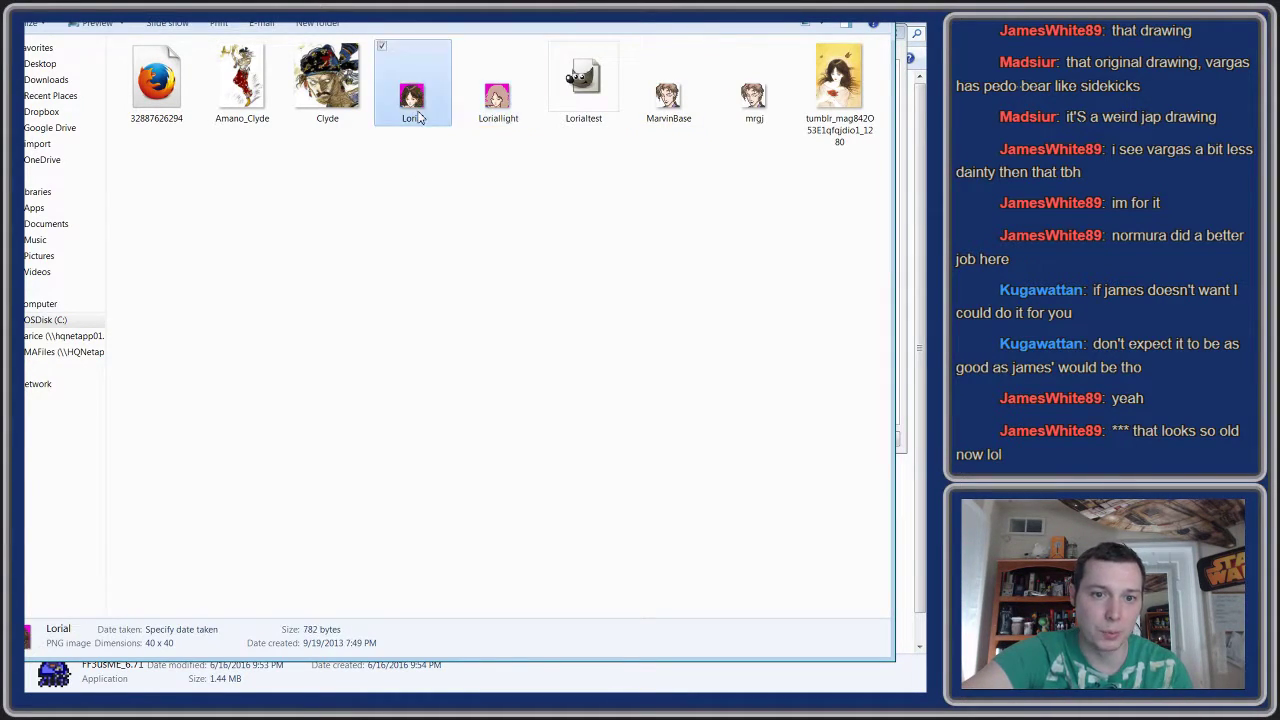
{"action": "left_click", "coordinate": [517, 112]}
{"action": "left_click", "coordinate": [404, 110]}
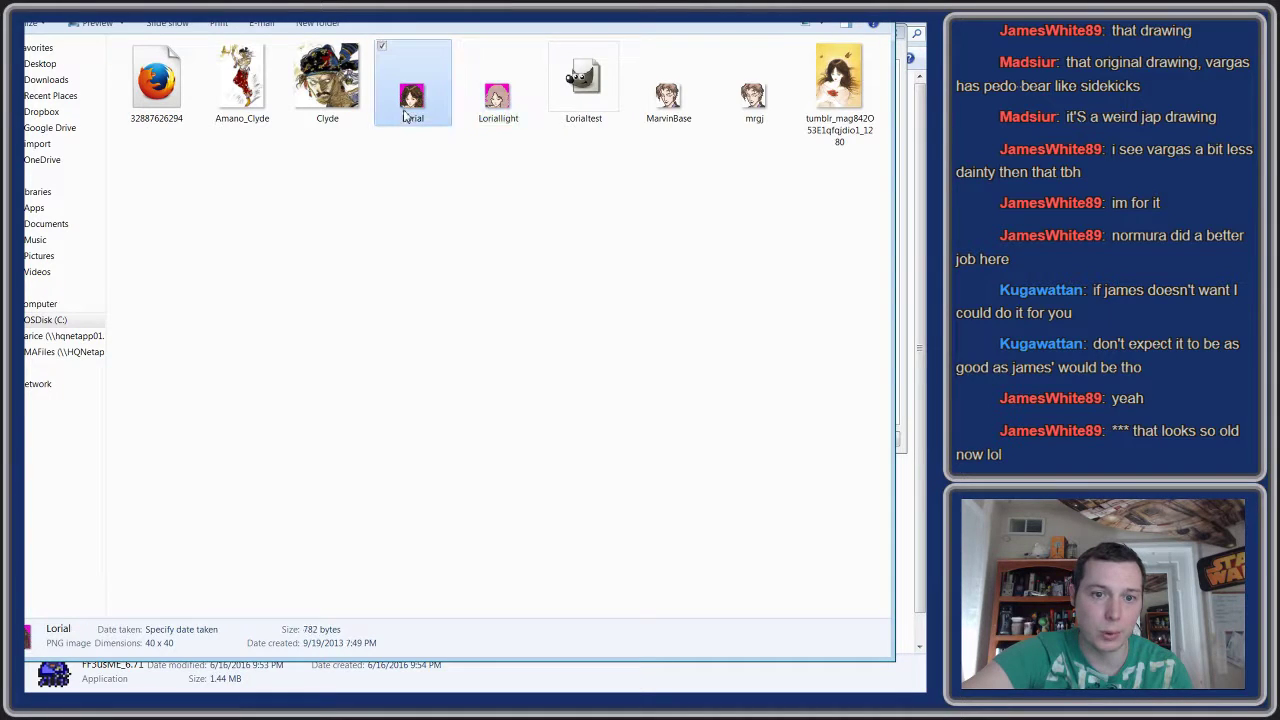
- Compare the Amano_Clyde and Clyde files, and open the Clyde image for viewing
{"action": "left_click", "coordinate": [403, 267]}
{"action": "left_click", "coordinate": [310, 100]}
{"action": "left_click", "coordinate": [242, 96]}
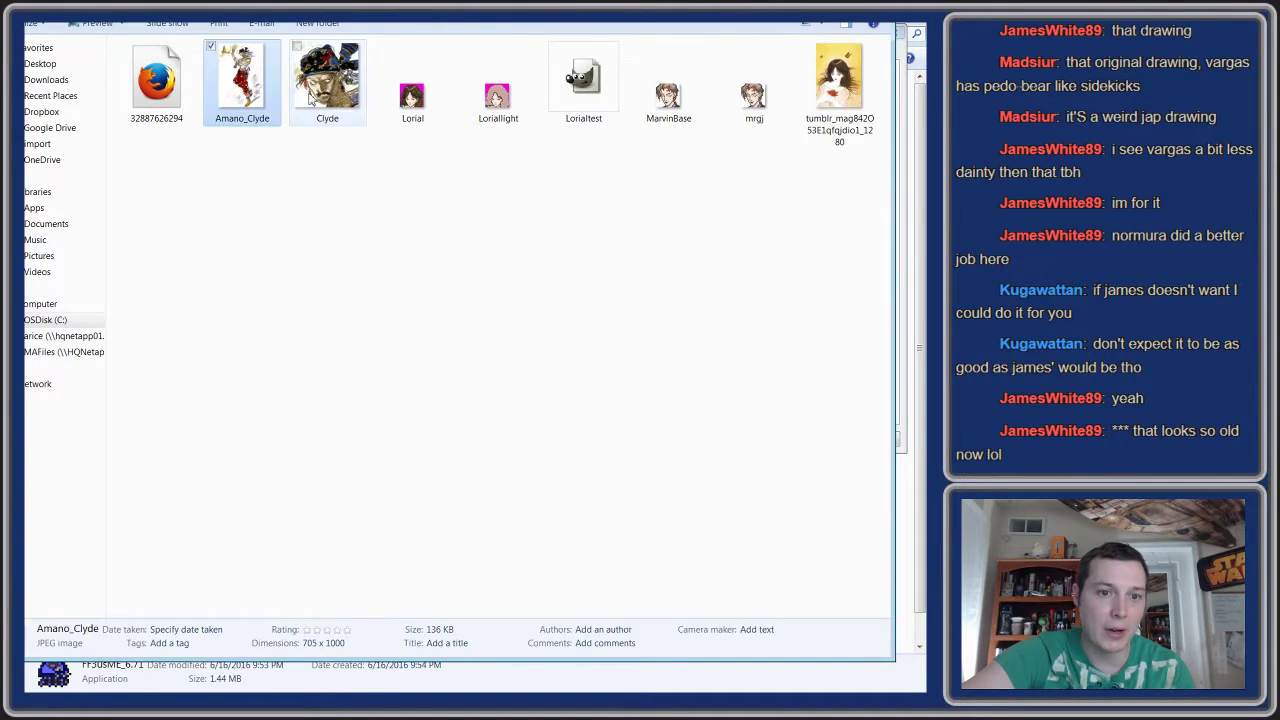
{"action": "left_click", "coordinate": [310, 98]}
{"action": "left_click", "coordinate": [242, 96]}
{"action": "left_click", "coordinate": [328, 100]}
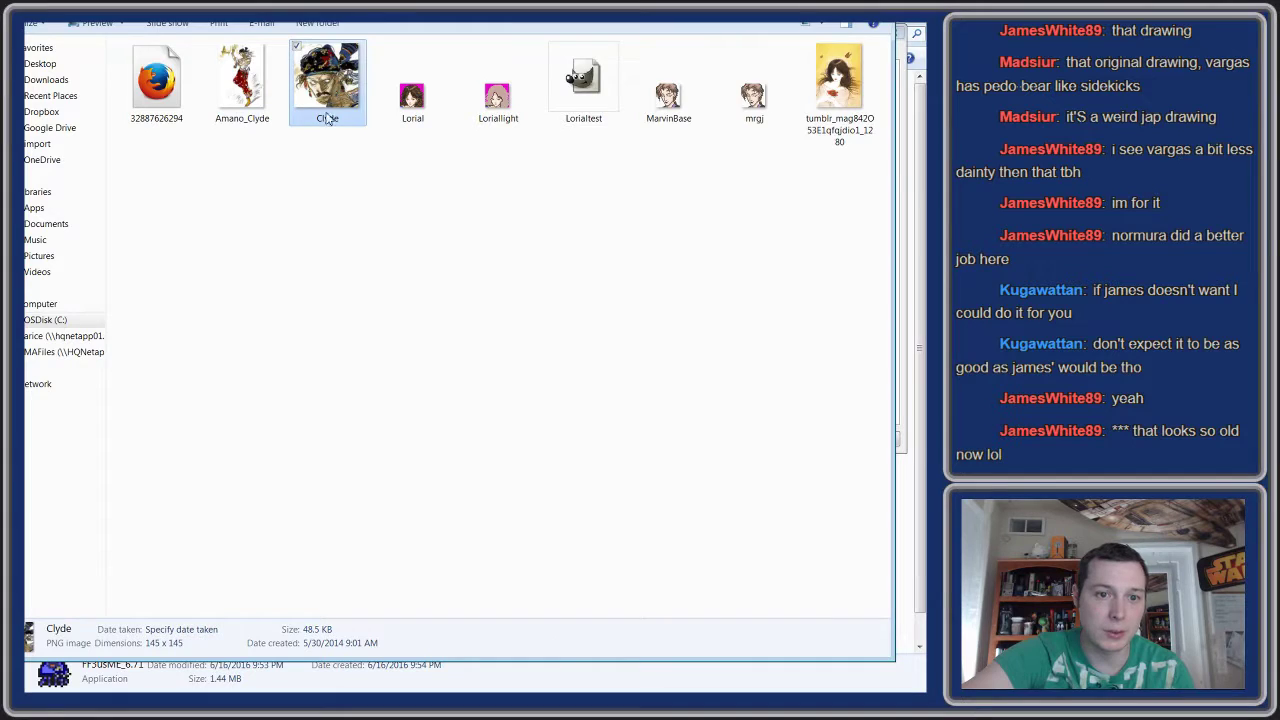
{"action": "double_click", "coordinate": [328, 118]}
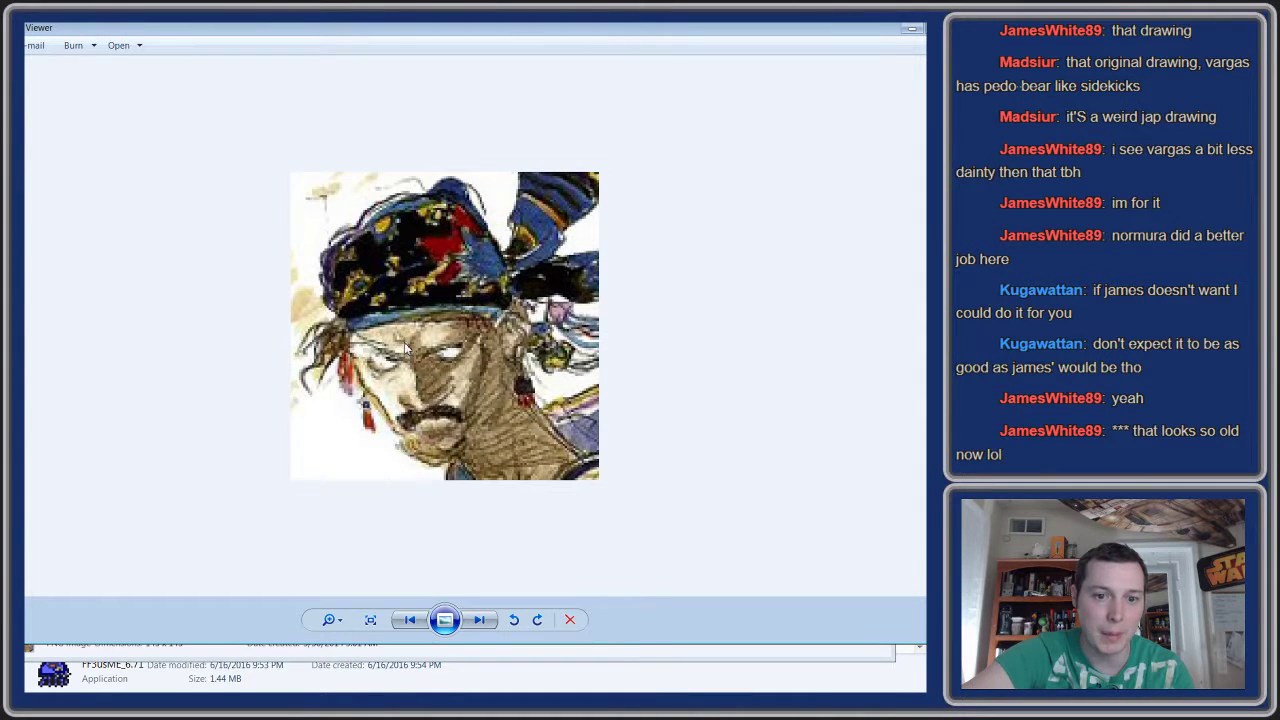
- Examine the Clyde portrait at a smaller size, close it and return to the Portraits folder
{"action": "scroll", "coordinate": [475, 430], "scroll_direction": "down", "scroll_amount": 1}
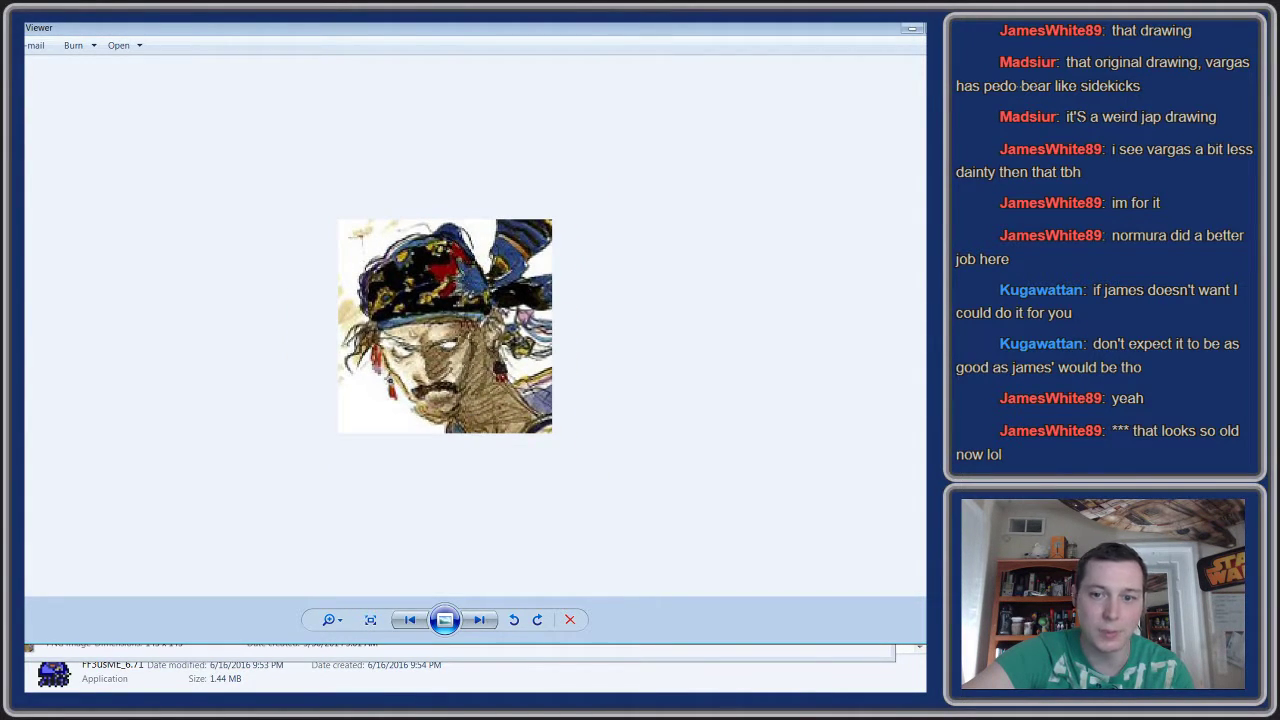
{"action": "key", "text": "Escape"}
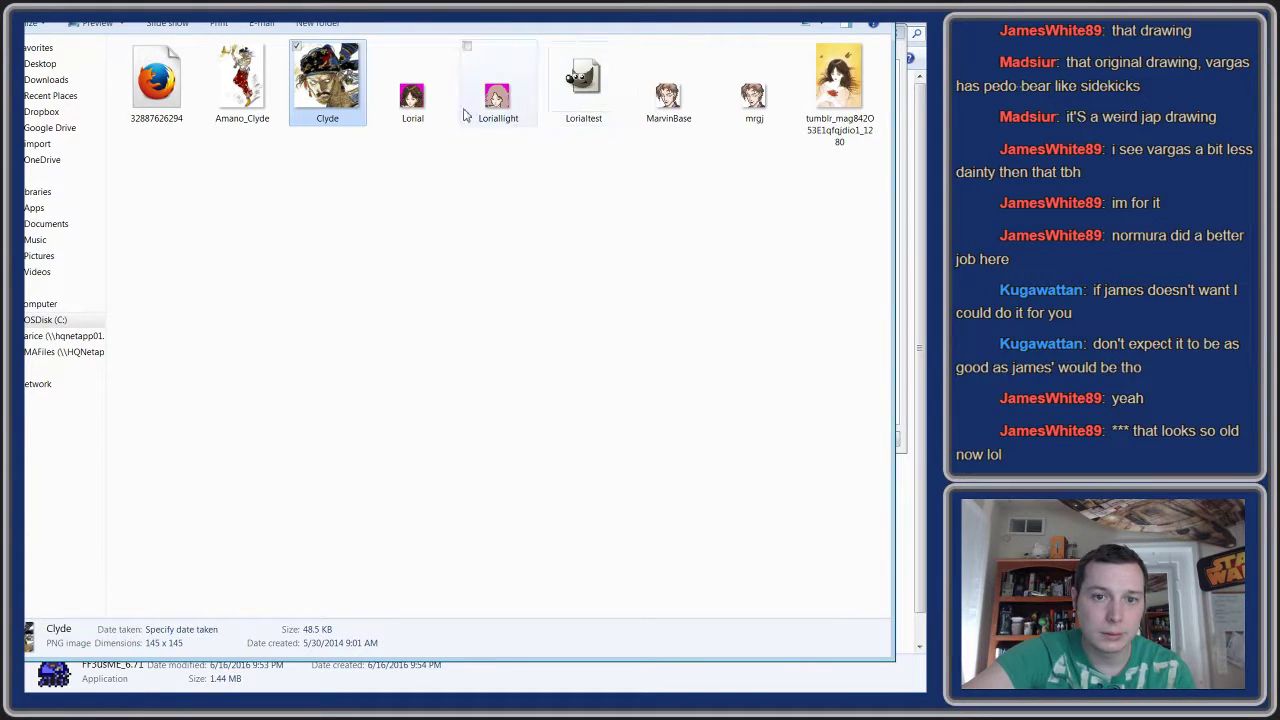
{"action": "key", "text": "BackSpace"}
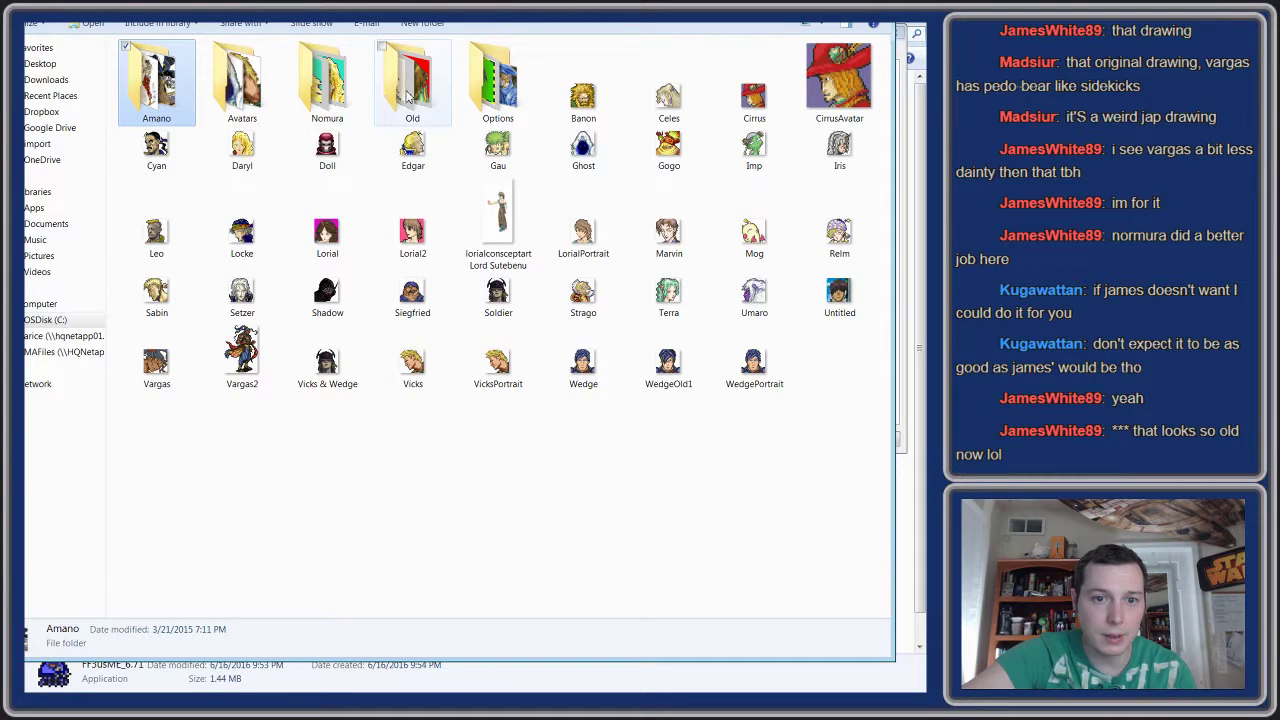
- Open the Old folder, examine the LorialPortraitgross image at enlarged and reduced size, and close it
{"action": "double_click", "coordinate": [392, 90]}
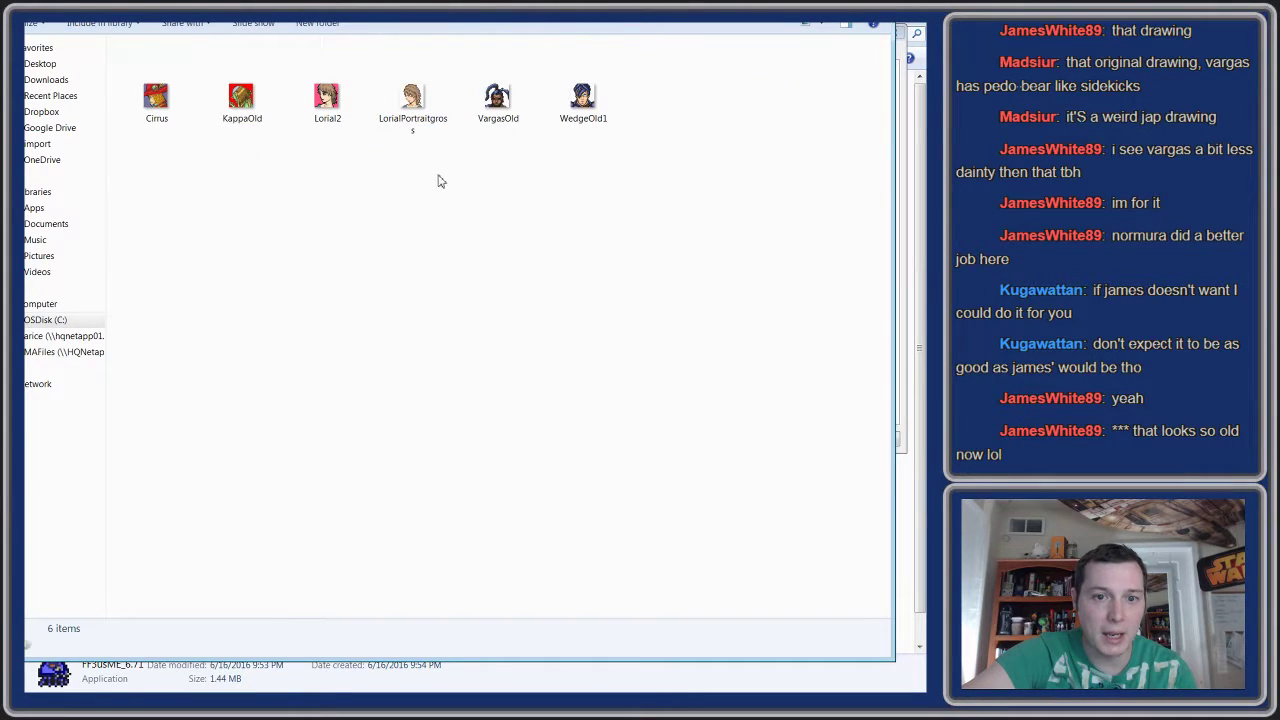
{"action": "double_click", "coordinate": [415, 110]}
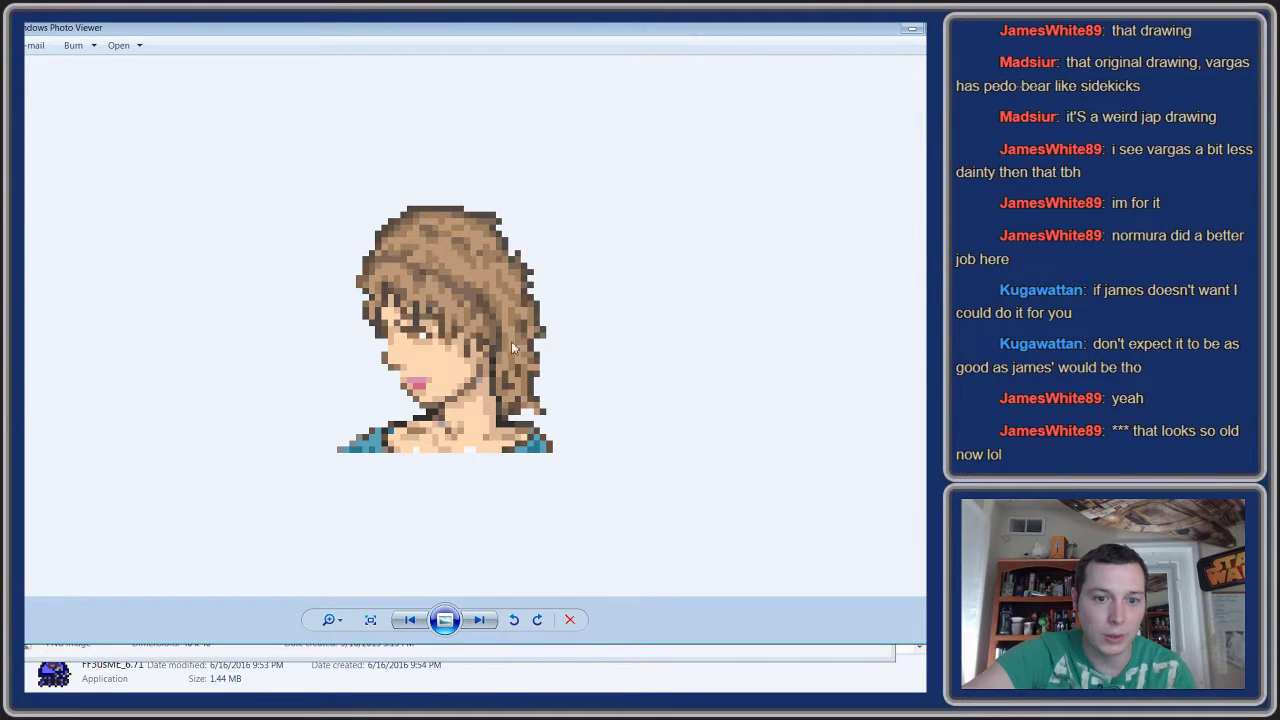
{"action": "scroll", "coordinate": [614, 337], "scroll_direction": "down", "scroll_amount": 3}
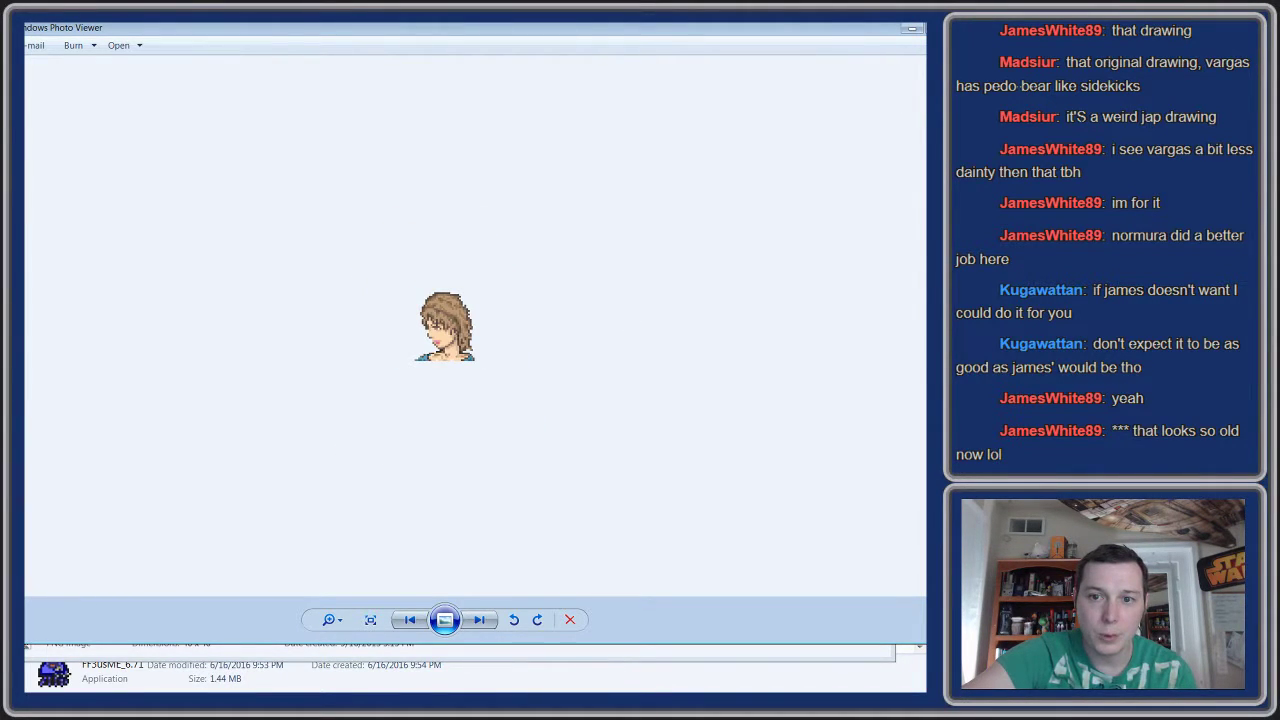
{"action": "key", "text": "alt+F4"}
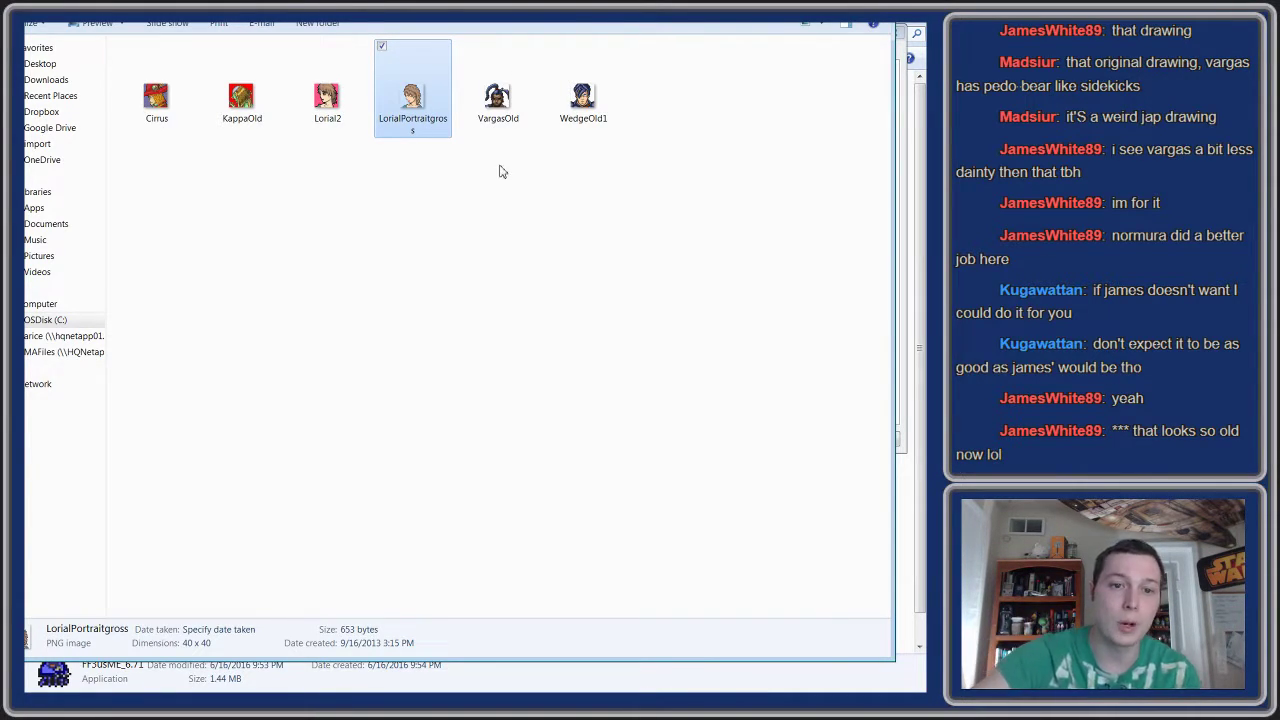
- Open the Lorial2 portrait in the Old folder, examine it at small and enlarged sizes, and close it
{"action": "double_click", "coordinate": [327, 100]}
{"action": "scroll", "coordinate": [605, 424], "scroll_direction": "up", "scroll_amount": 3}
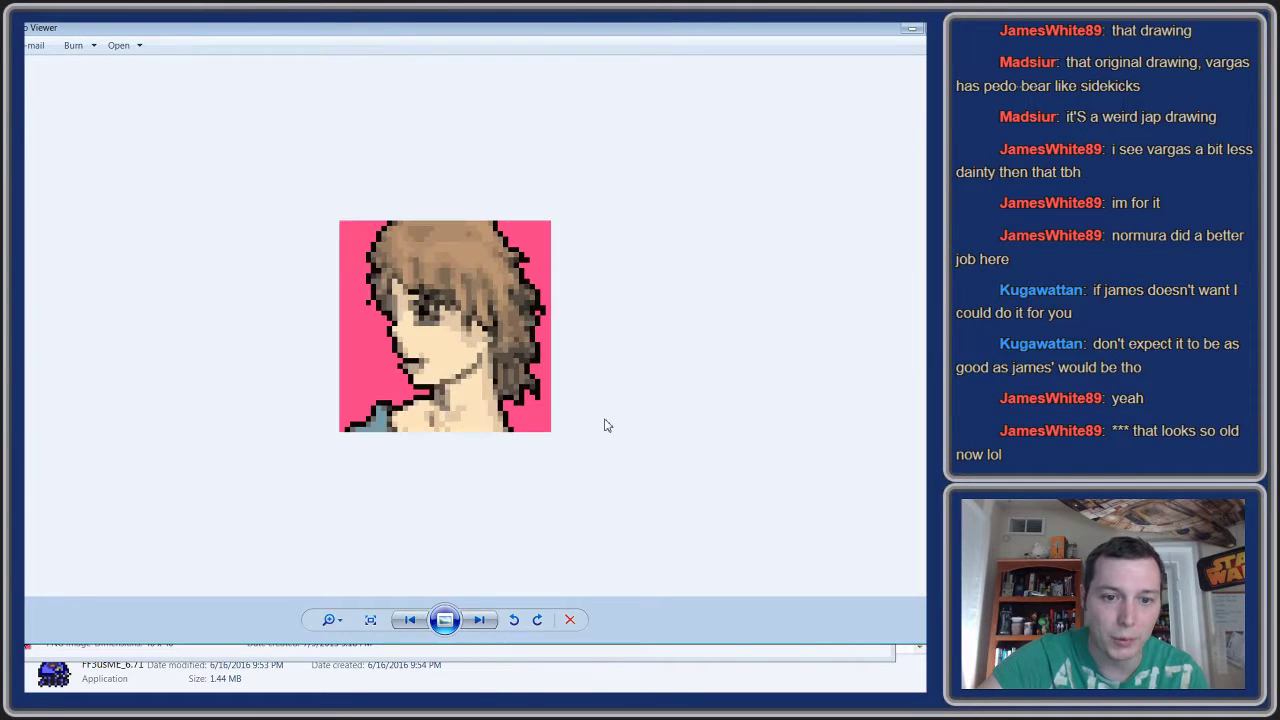
{"action": "scroll", "coordinate": [605, 424], "scroll_direction": "down", "scroll_amount": 3}
{"action": "scroll", "coordinate": [605, 425], "scroll_direction": "up", "scroll_amount": 5}
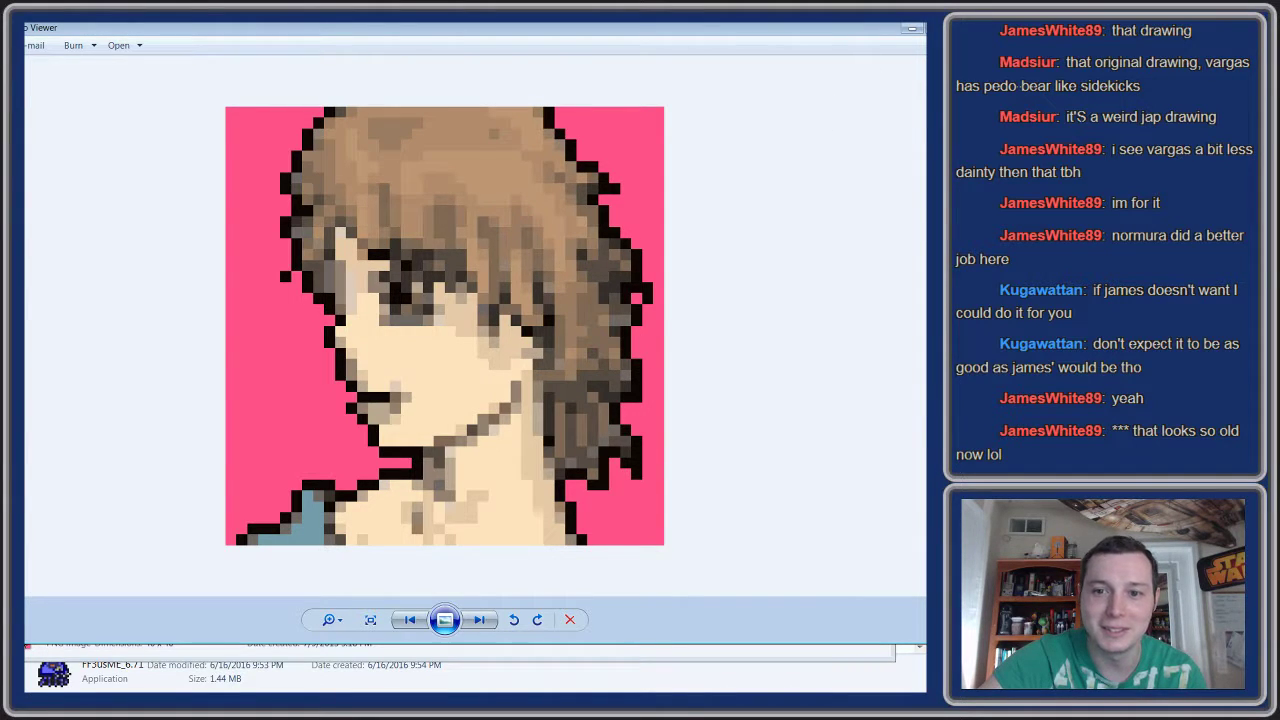
{"action": "scroll", "coordinate": [757, 285], "scroll_direction": "down", "scroll_amount": 4}
{"action": "key", "text": "alt+F4"}
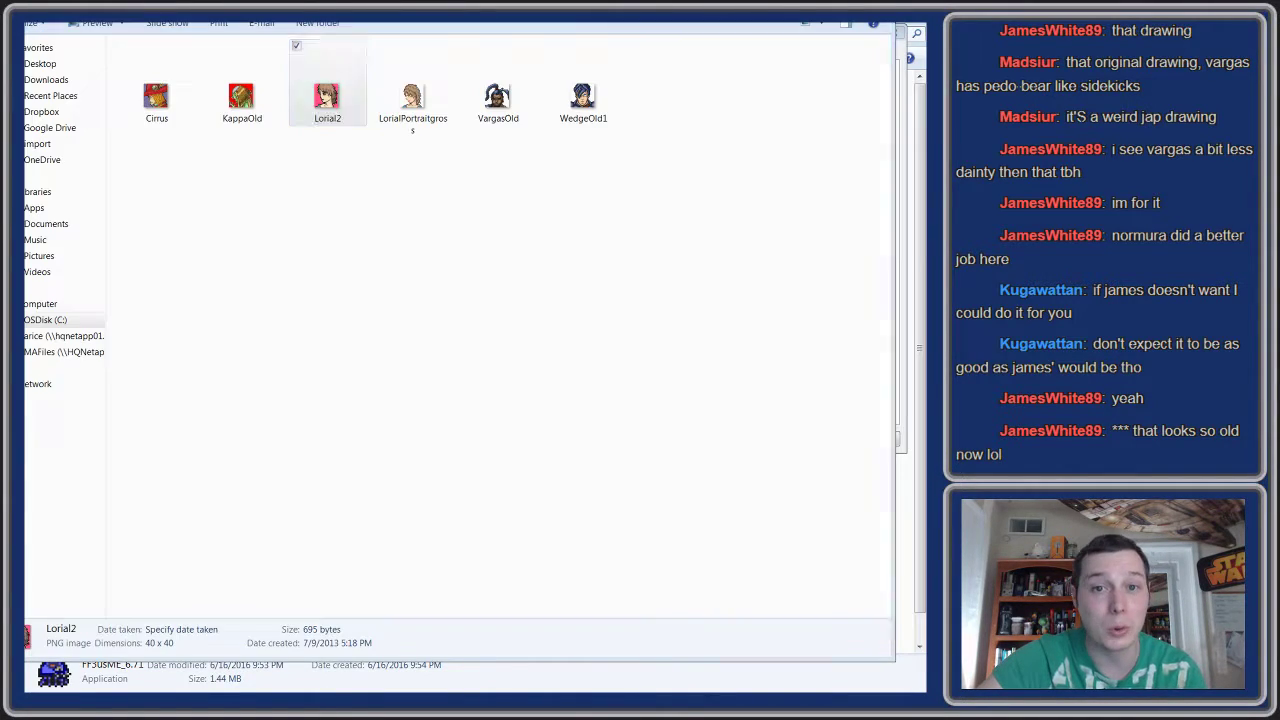
- Compare the Lorial2 and LorialPortraitgross files in the Old folder
{"action": "left_click", "coordinate": [700, 228]}
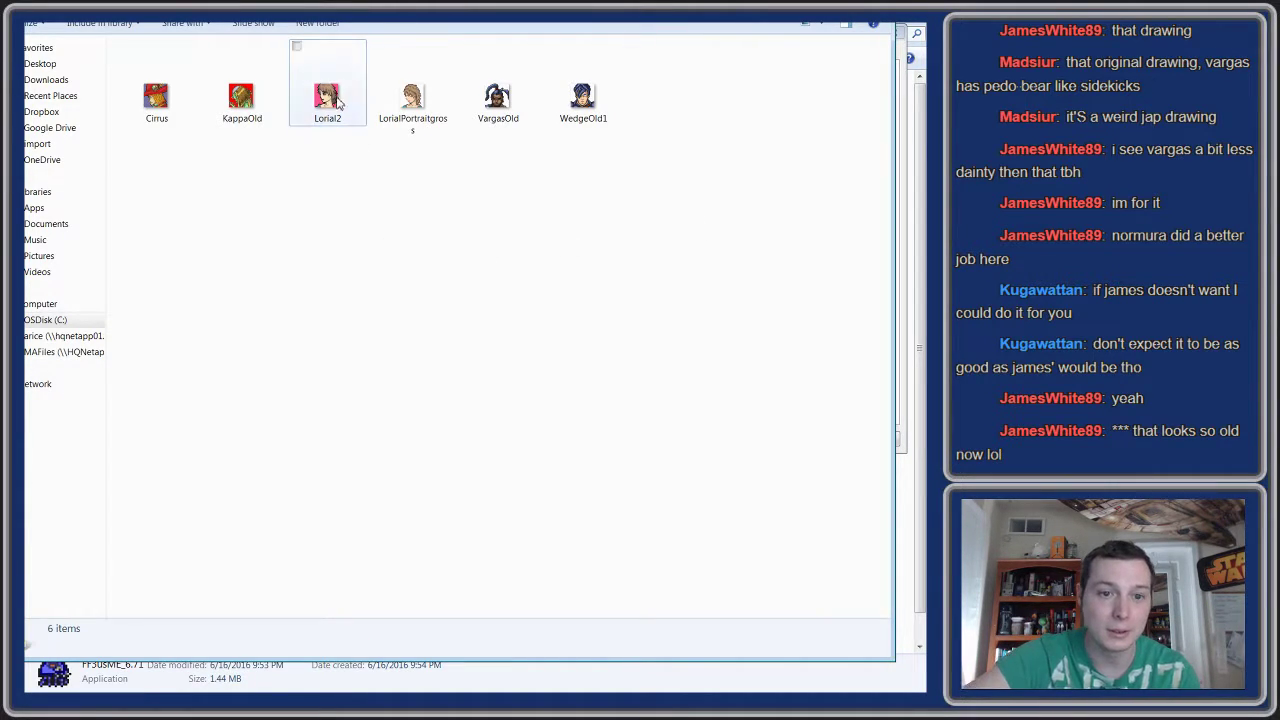
{"action": "left_click", "coordinate": [408, 108]}
{"action": "left_click", "coordinate": [325, 105]}
{"action": "left_click", "coordinate": [410, 105]}
{"action": "left_click", "coordinate": [325, 112]}
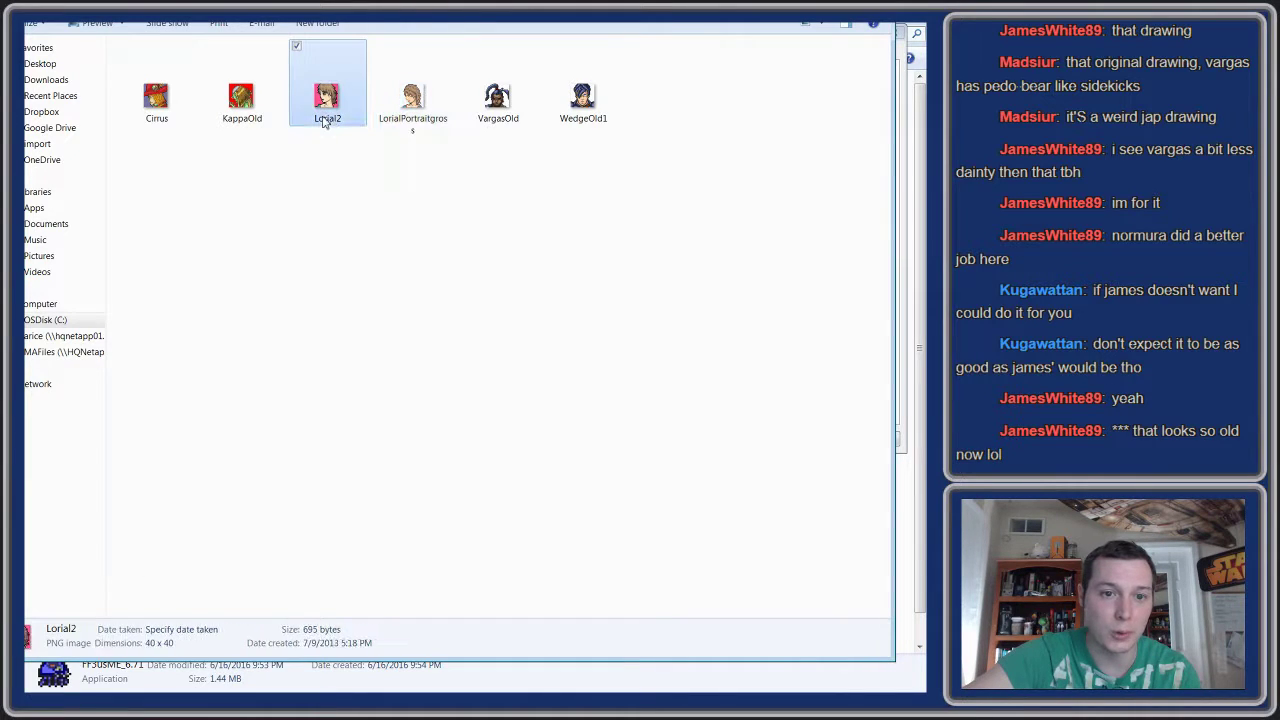
{"action": "left_click", "coordinate": [338, 216]}
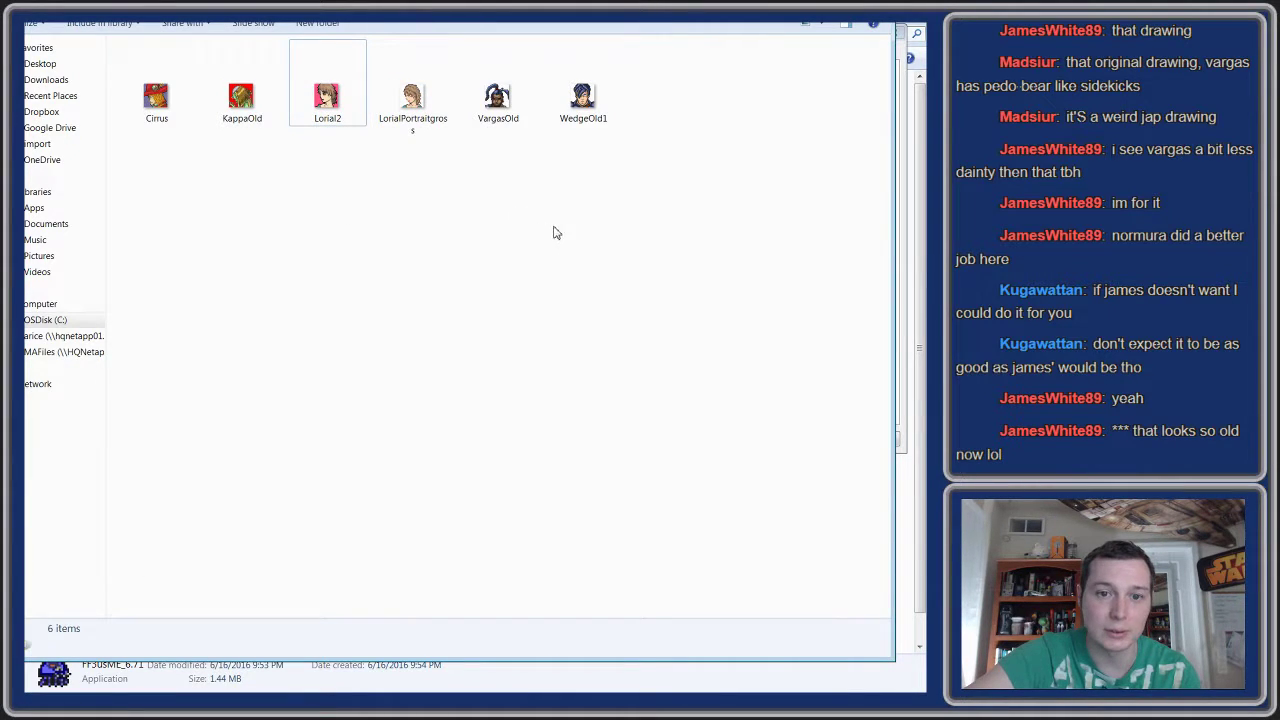
- View the VargasOld and WedgeOld1 portraits one after the other, closing each image
{"action": "double_click", "coordinate": [498, 104]}
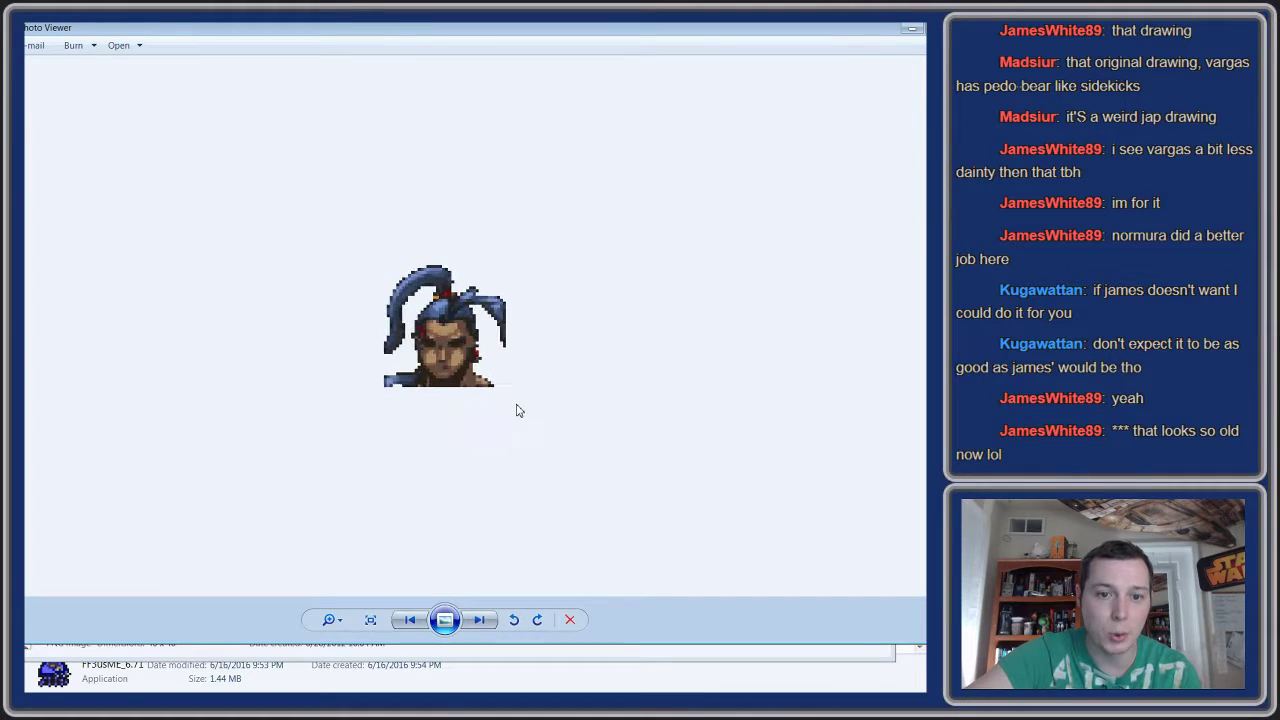
{"action": "key", "text": "alt+F4"}
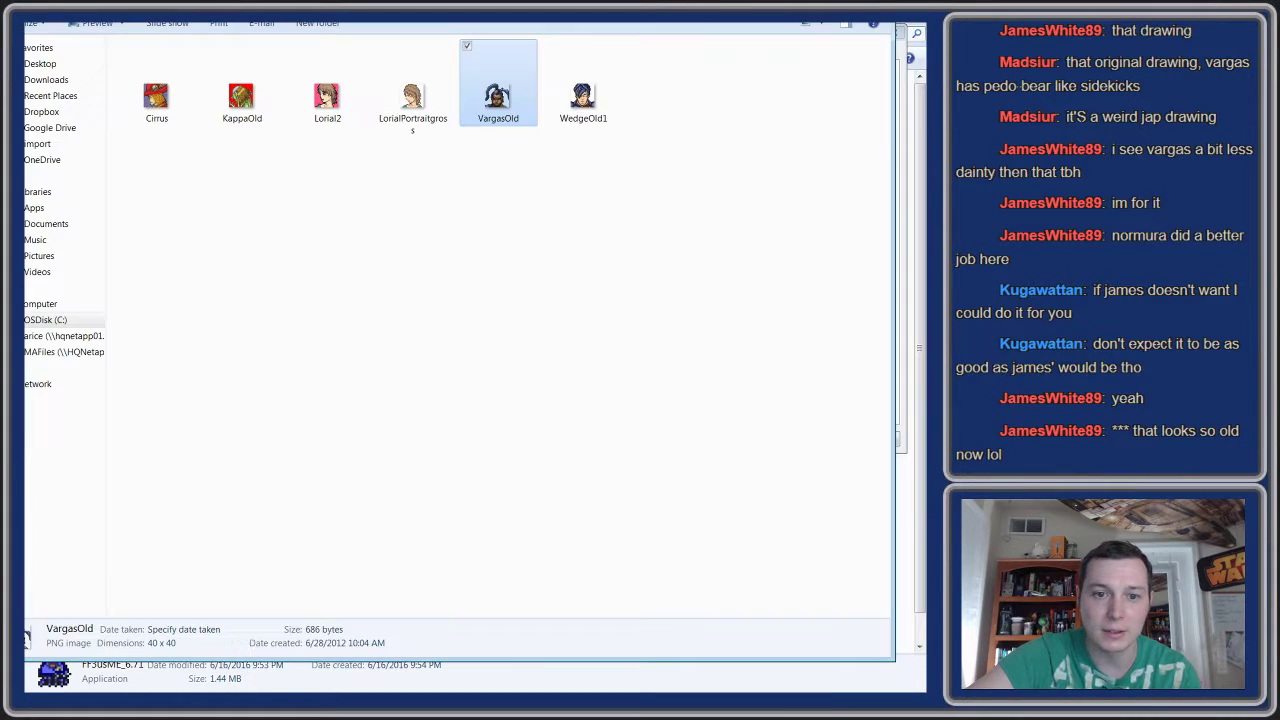
{"action": "double_click", "coordinate": [580, 122]}
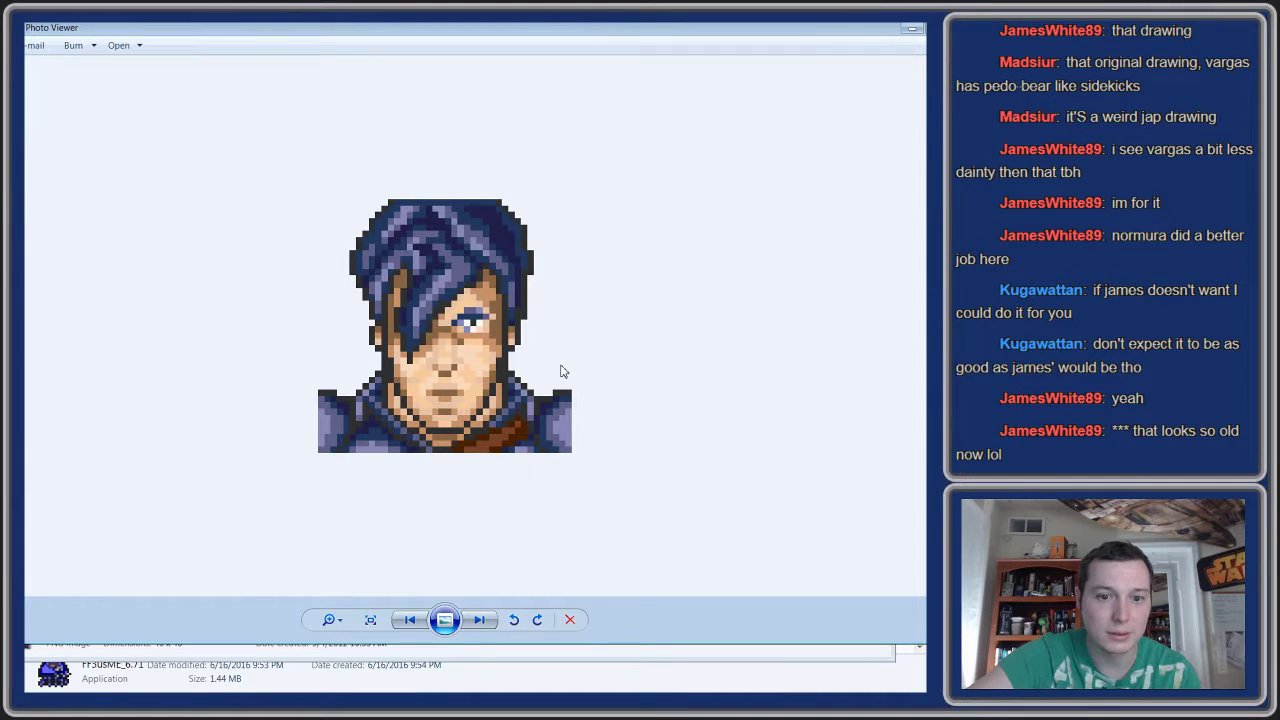
{"action": "scroll", "coordinate": [562, 372], "scroll_direction": "down", "scroll_amount": 5}
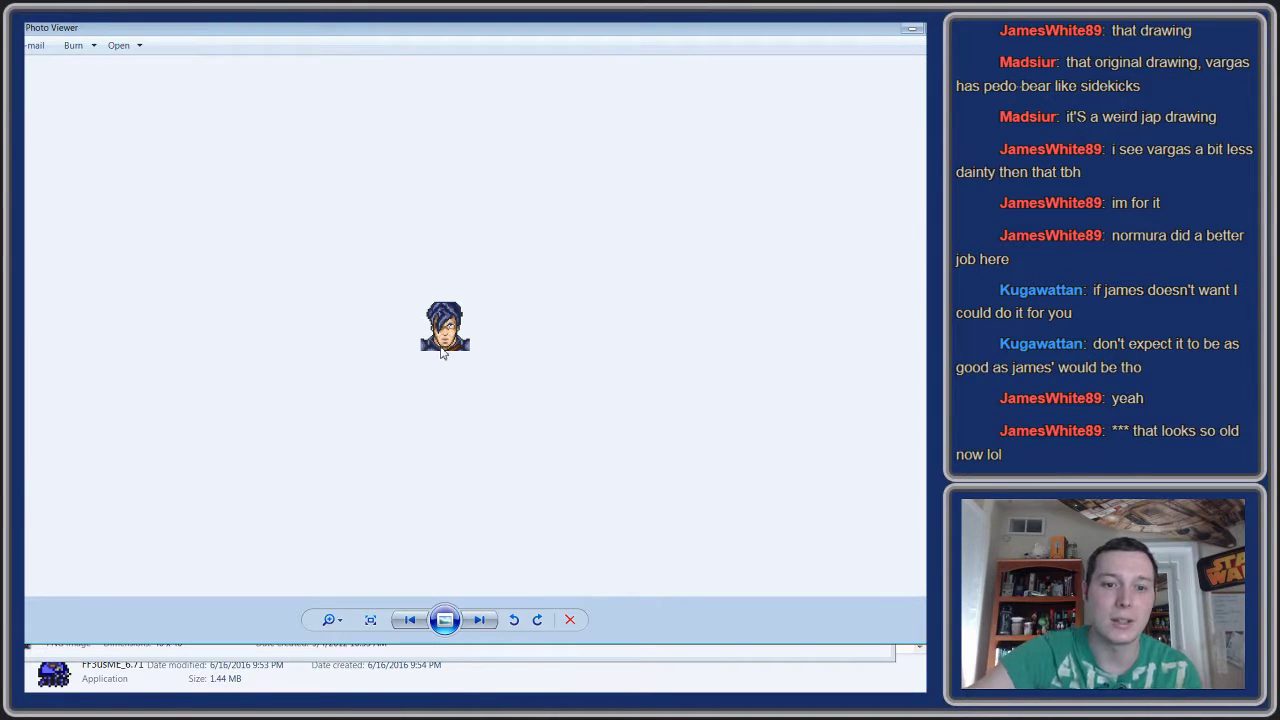
{"action": "key", "text": "Escape"}
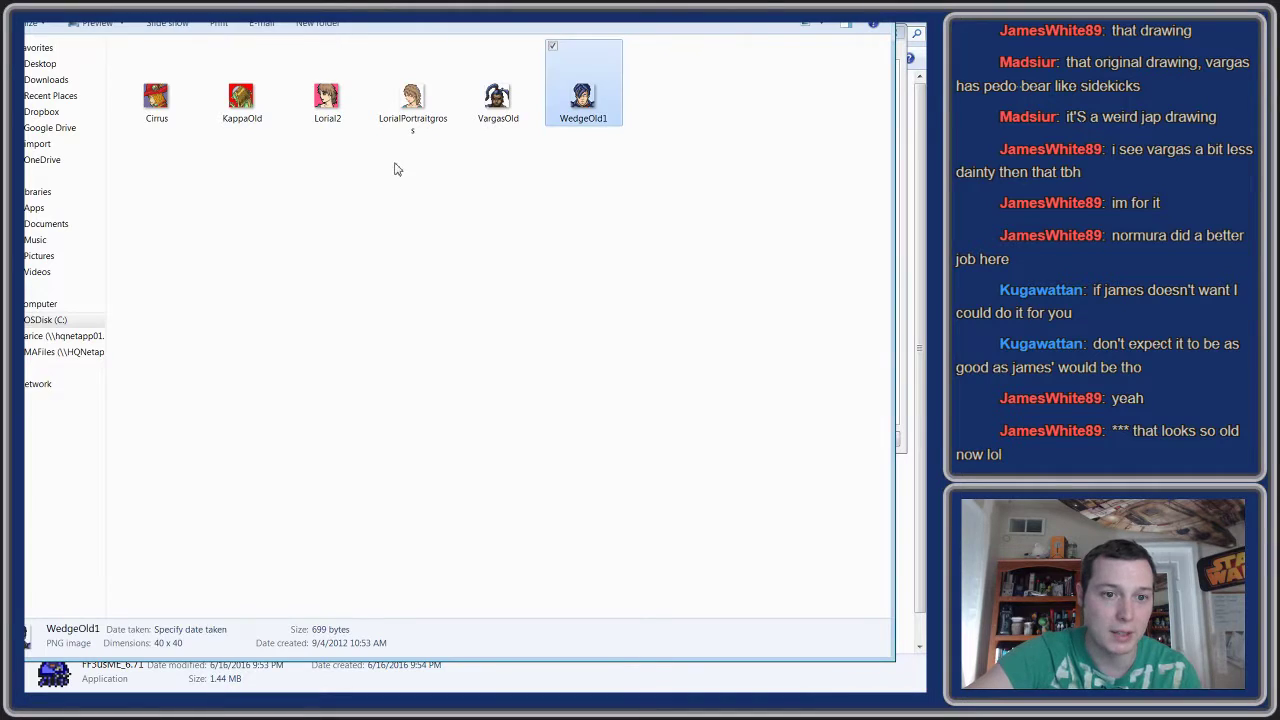
- Open the KappaOld portrait, examine it from enlarged down to near actual size, and close it
{"action": "left_click", "coordinate": [238, 100]}
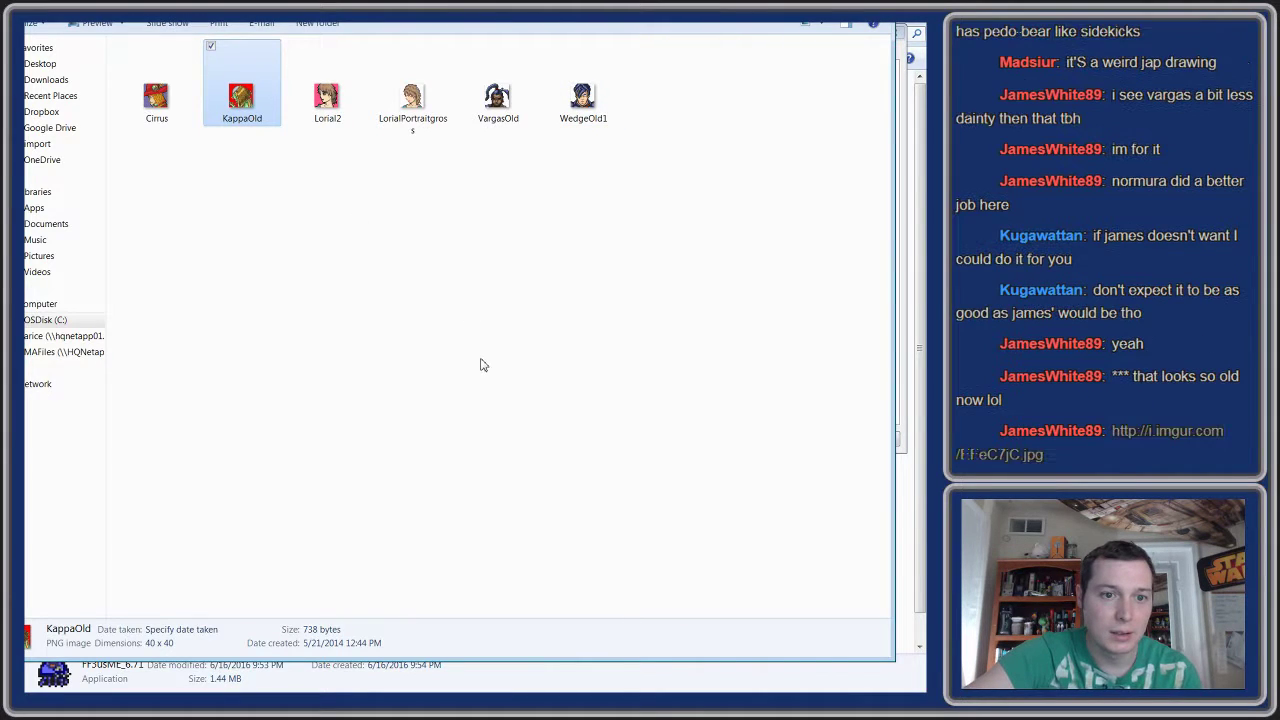
{"action": "key", "text": "Return"}
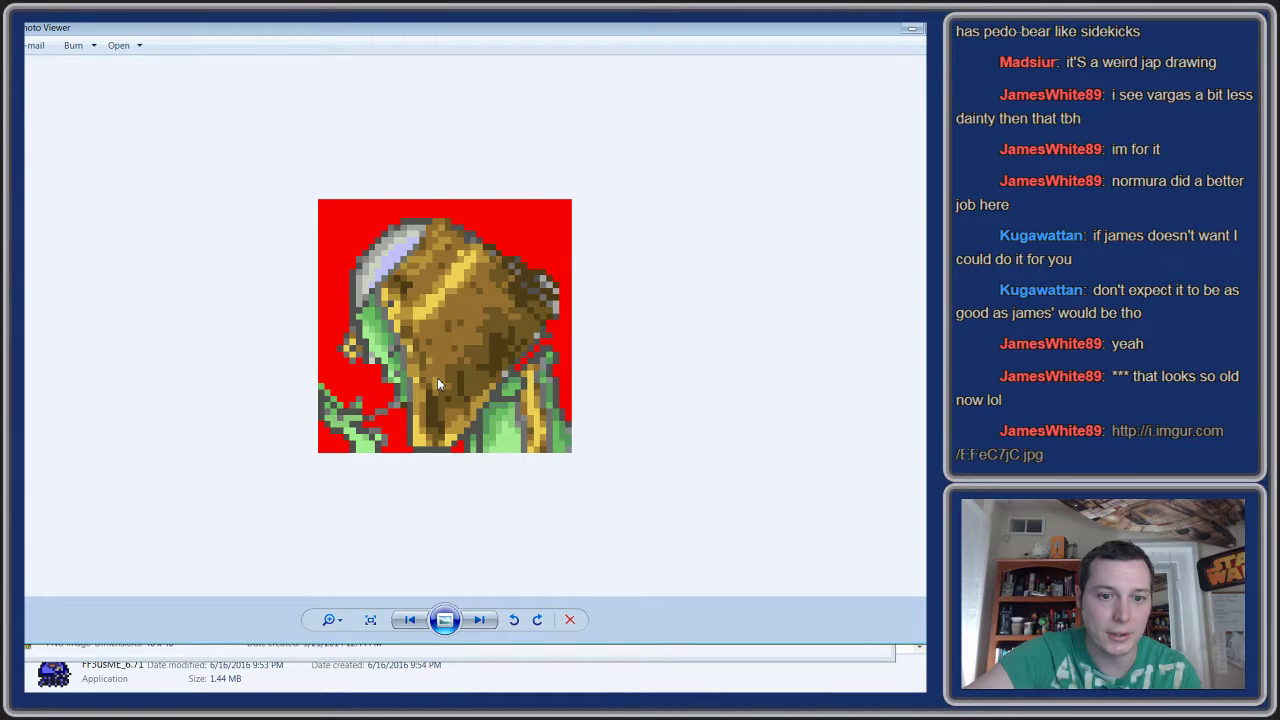
{"action": "scroll", "coordinate": [437, 377], "scroll_direction": "down", "scroll_amount": 3}
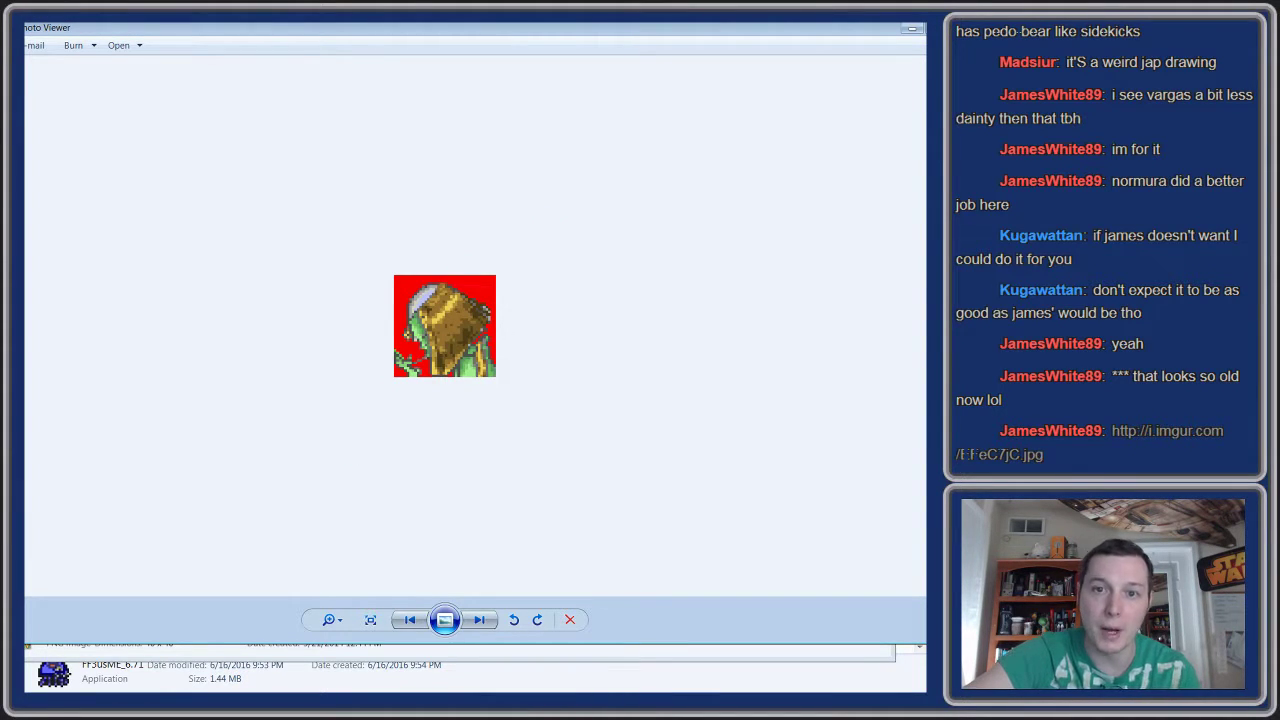
{"action": "scroll", "coordinate": [660, 210], "scroll_direction": "down", "scroll_amount": 2}
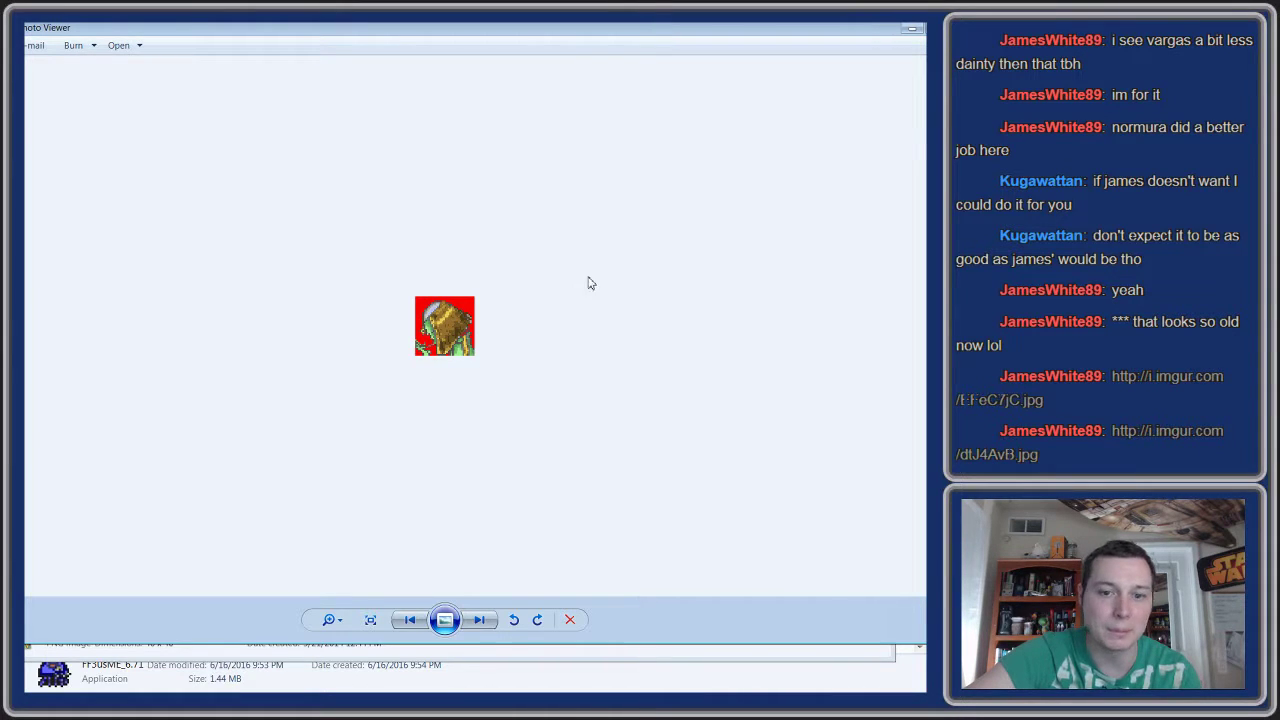
{"action": "key", "text": "alt+F4"}
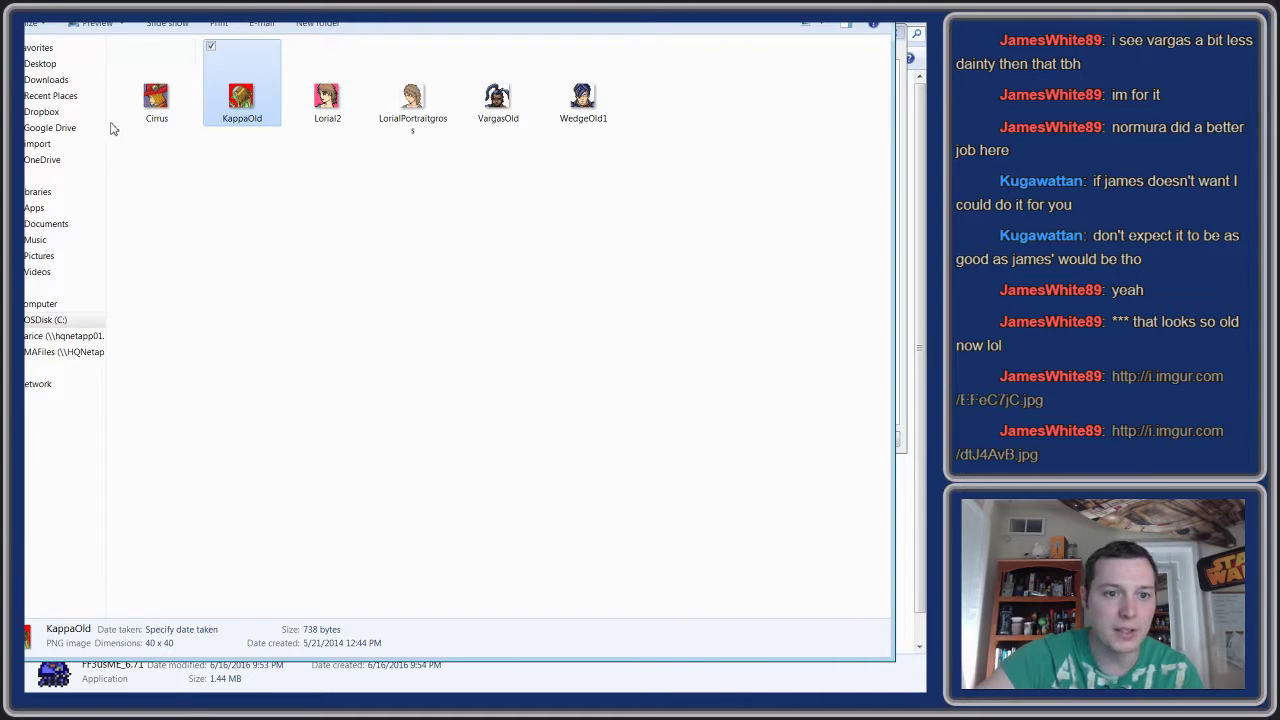
- Open the Cirrus portrait in the Old folder, examine it at several sizes, and close it
{"action": "left_click", "coordinate": [157, 108]}
{"action": "double_click", "coordinate": [157, 108]}
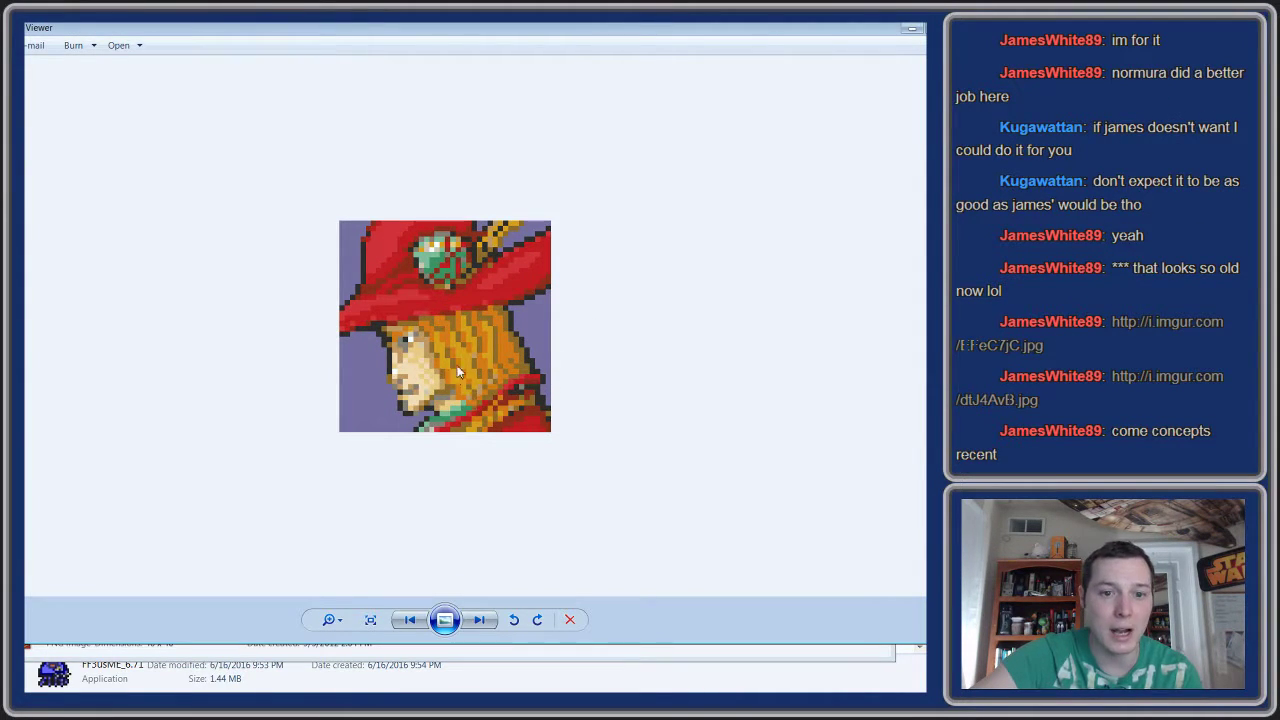
{"action": "scroll", "coordinate": [458, 372], "scroll_direction": "down", "scroll_amount": 3}
{"action": "scroll", "coordinate": [457, 371], "scroll_direction": "up", "scroll_amount": 2}
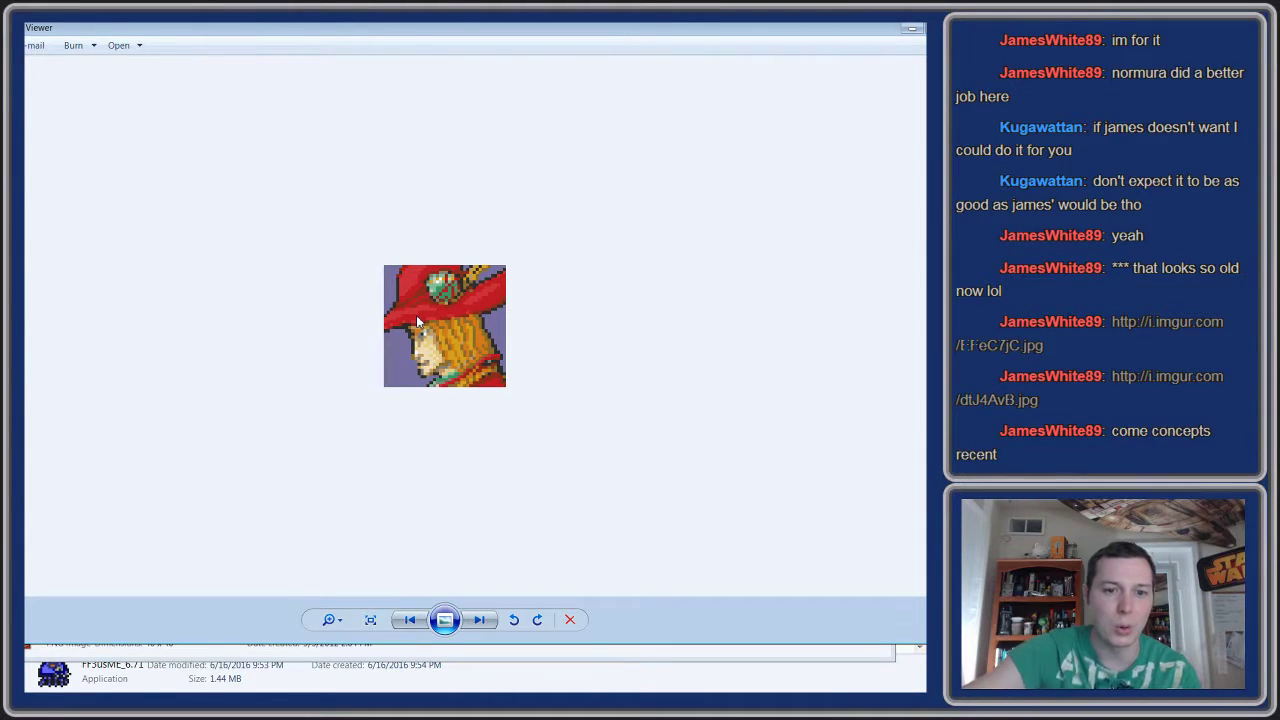
{"action": "scroll", "coordinate": [353, 294], "scroll_direction": "down", "scroll_amount": 1}
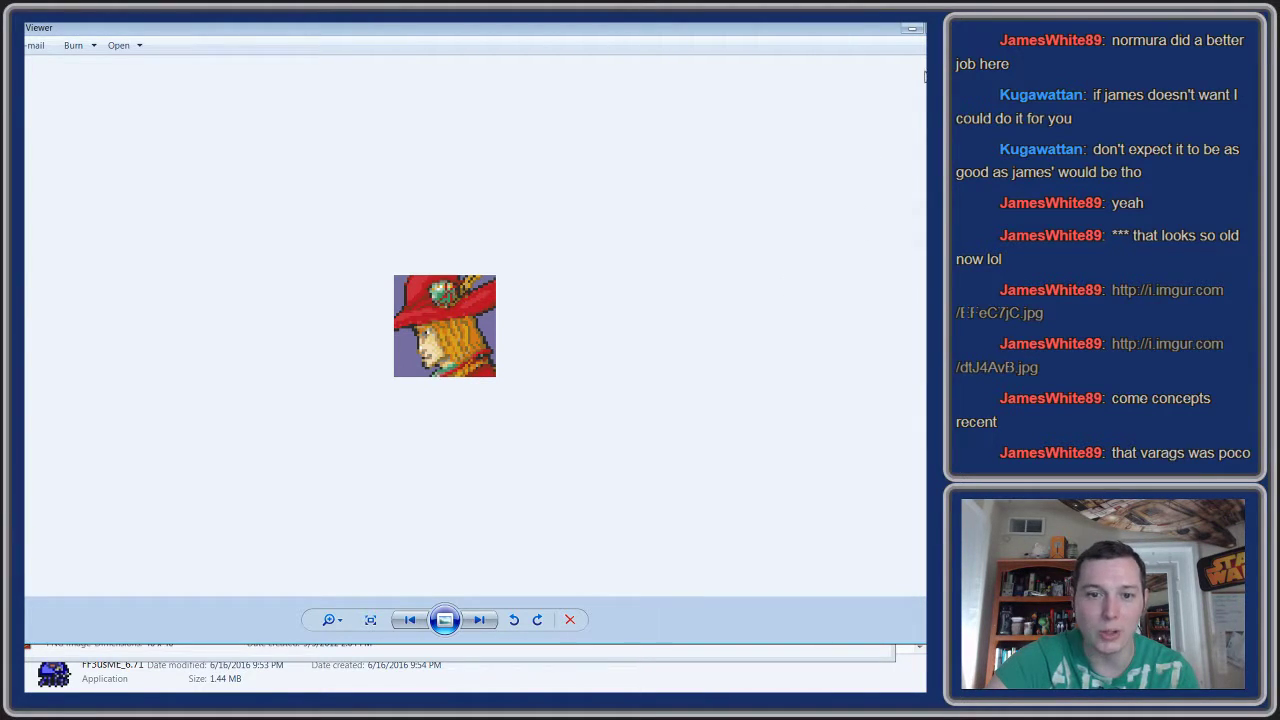
{"action": "key", "text": "alt+F4"}
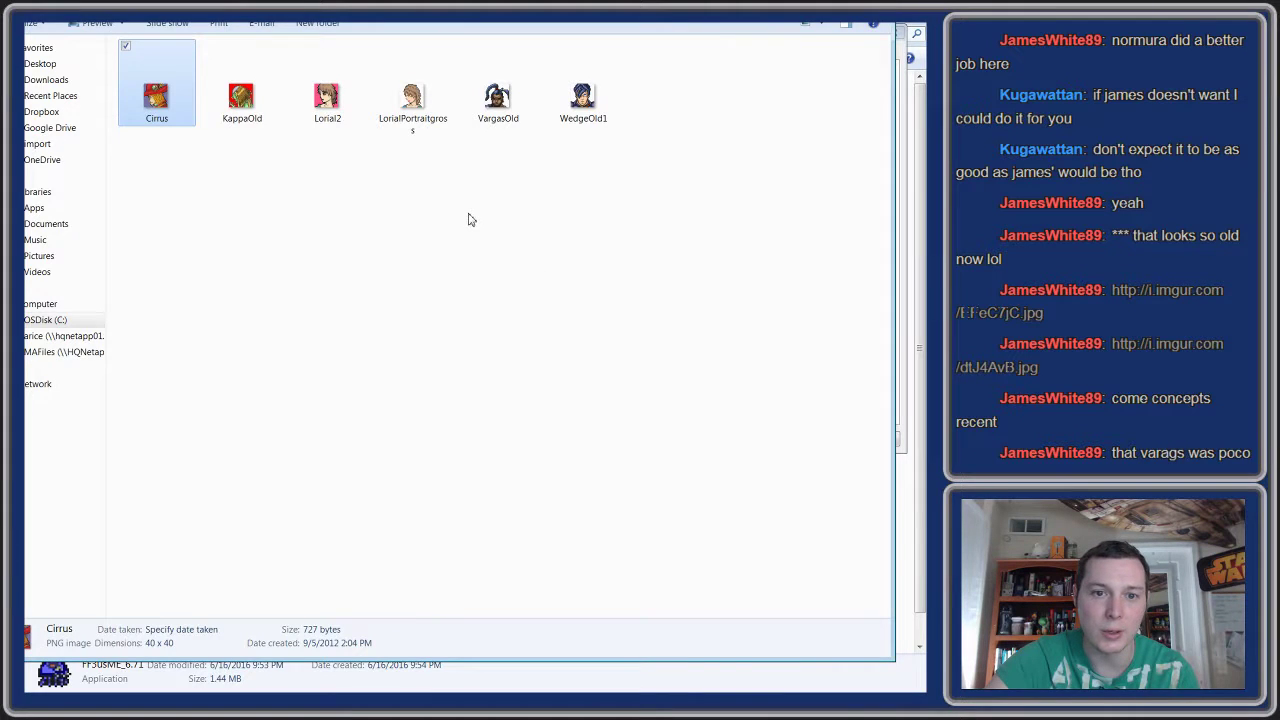
- Look over the portraits in the Avatars folder, return to Portraits and check the Marvin file
{"action": "key", "text": "BackSpace"}
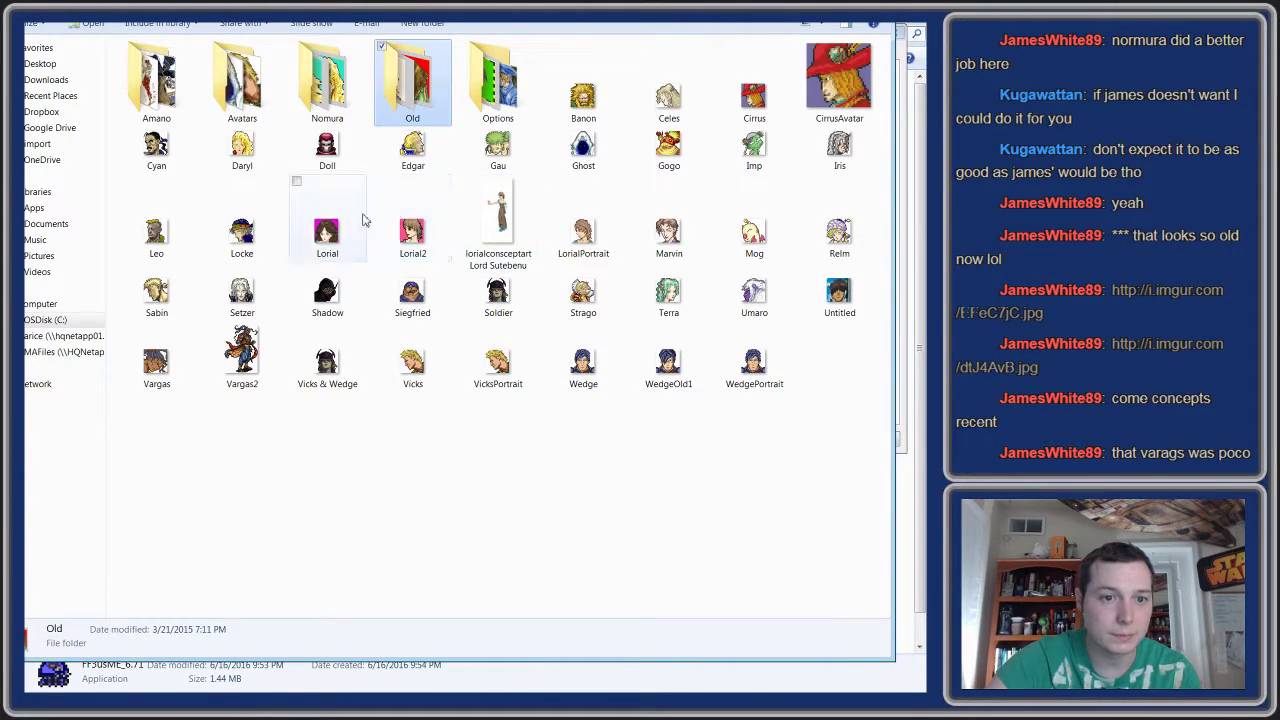
{"action": "double_click", "coordinate": [242, 80]}
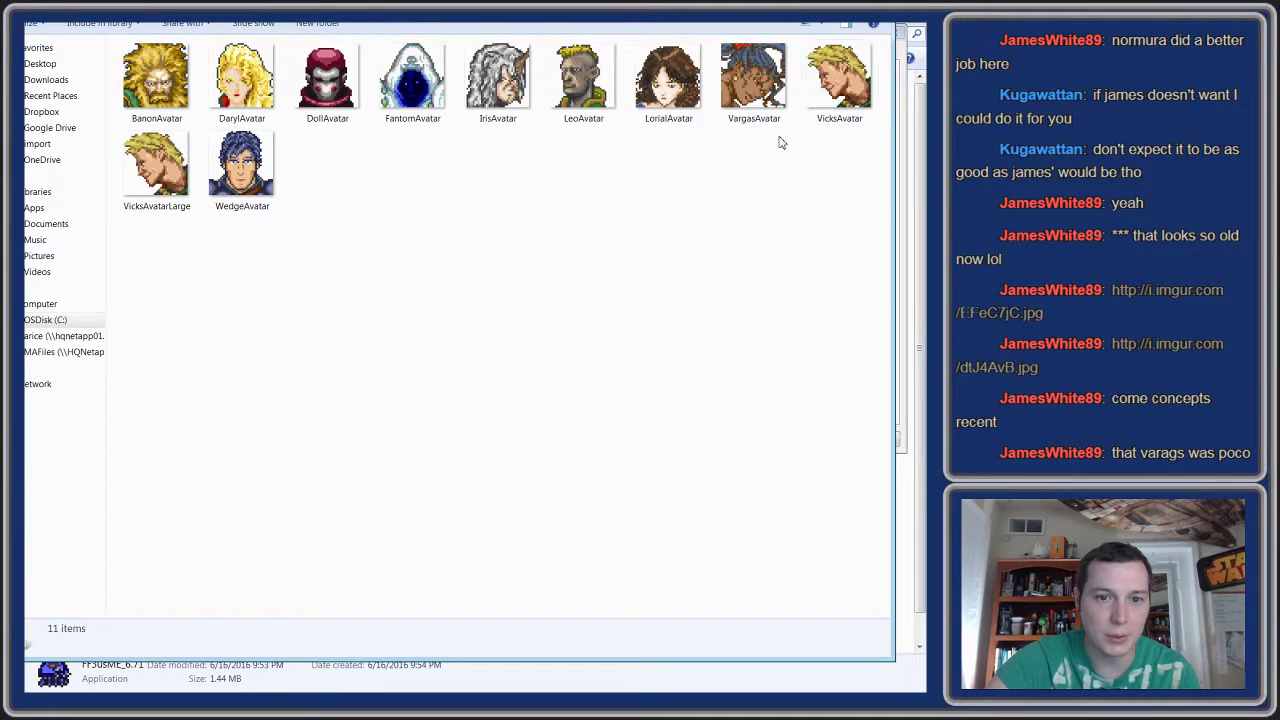
{"action": "key", "text": "alt+Left"}
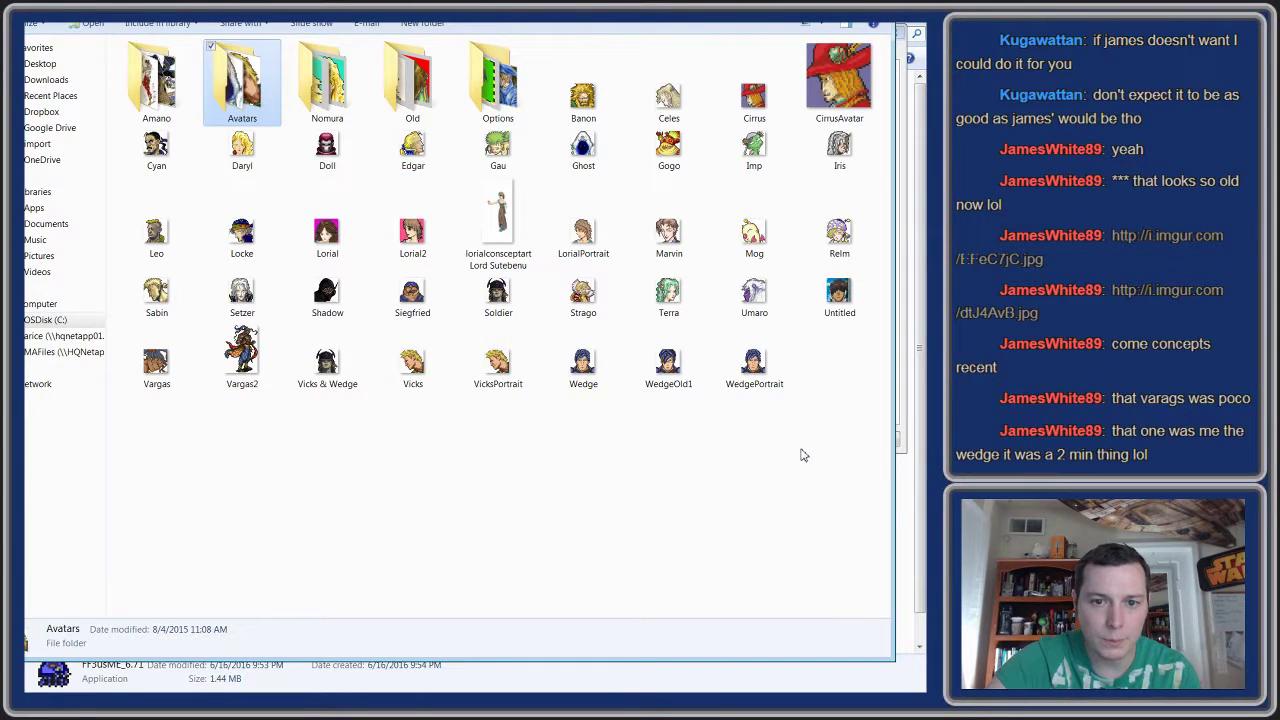
{"action": "left_click", "coordinate": [678, 248]}
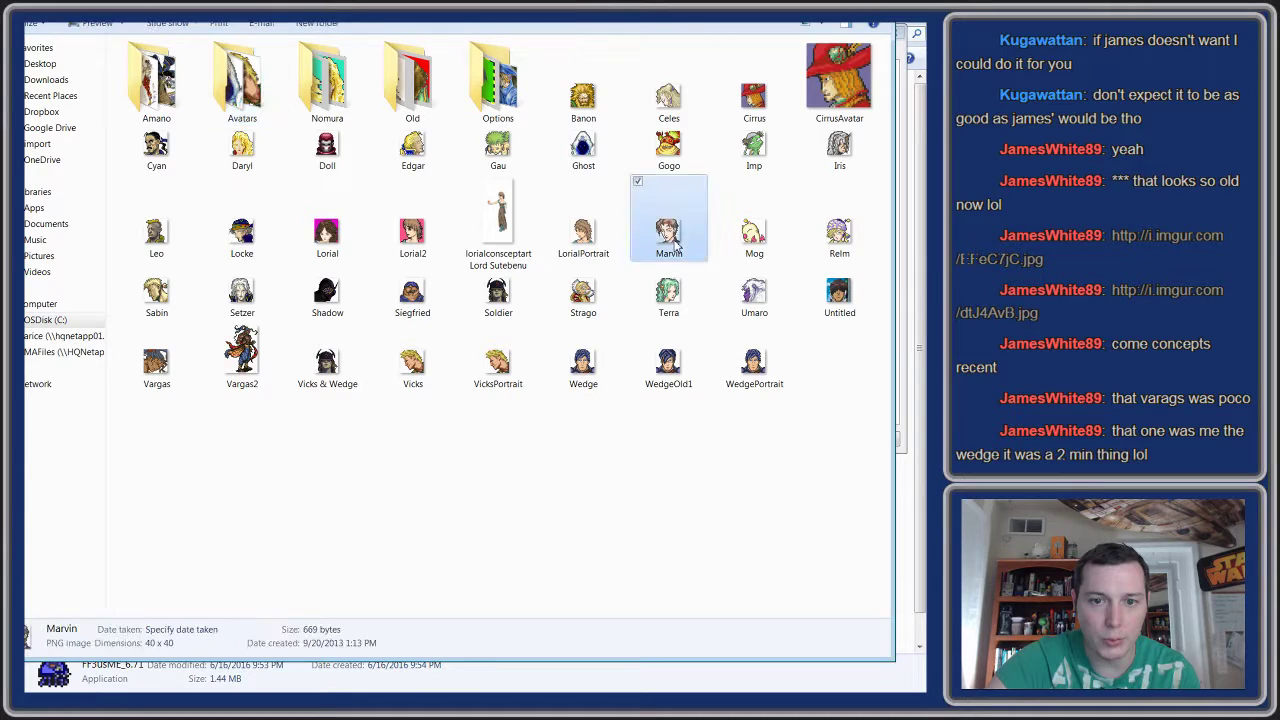
{"action": "left_click", "coordinate": [698, 475]}
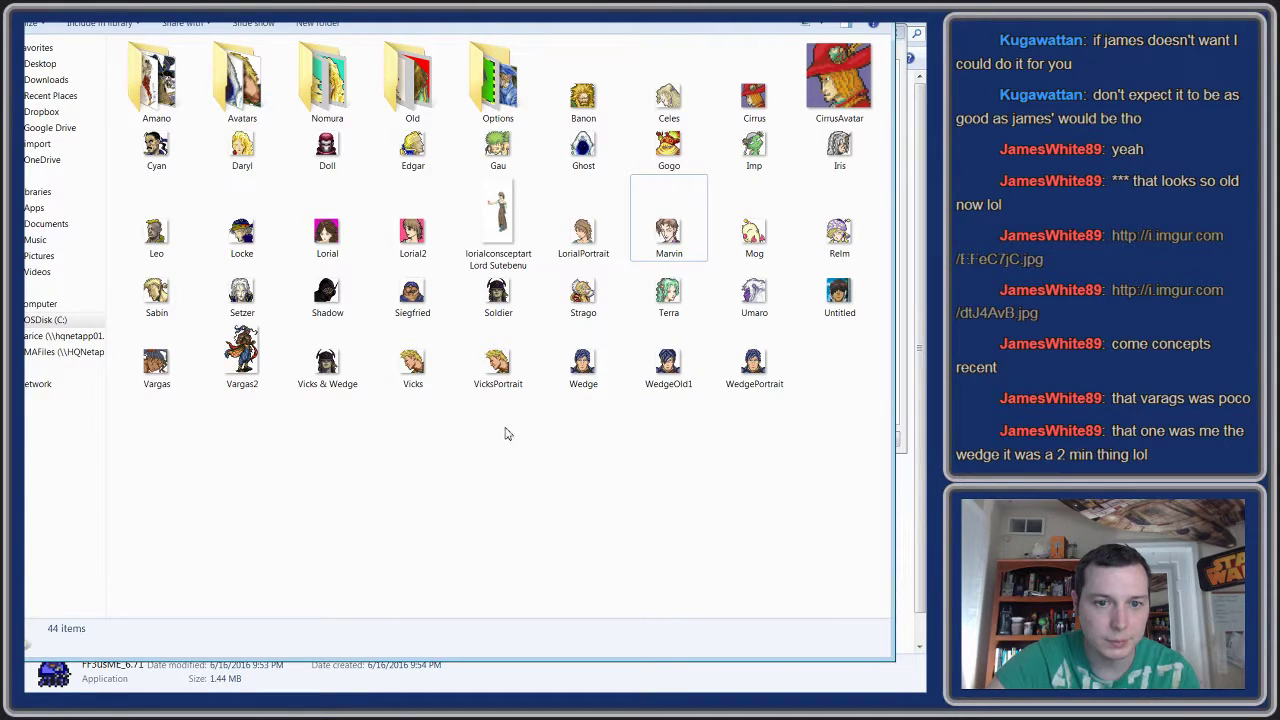
- Open the Lorial concept art image in the Portraits folder and examine the character's outfit enlarged
{"action": "left_click", "coordinate": [503, 212]}
{"action": "double_click", "coordinate": [490, 248]}
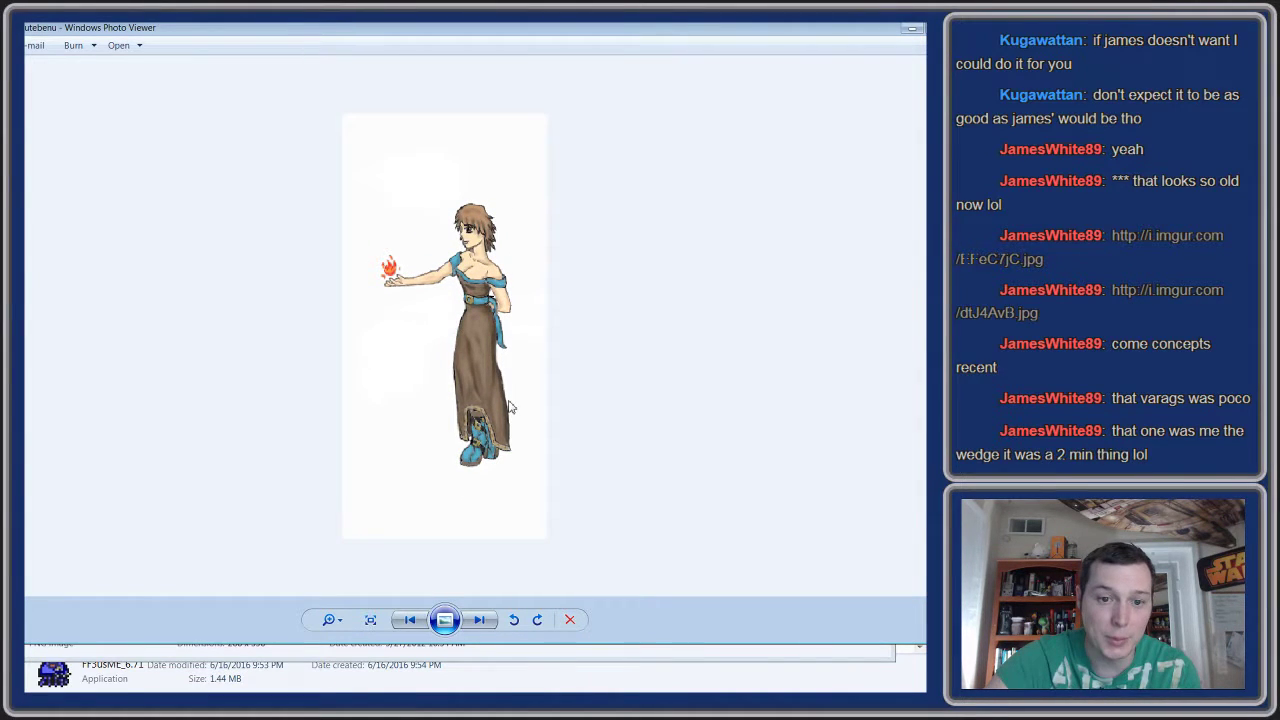
{"action": "scroll", "coordinate": [540, 407], "scroll_direction": "up", "scroll_amount": 3}
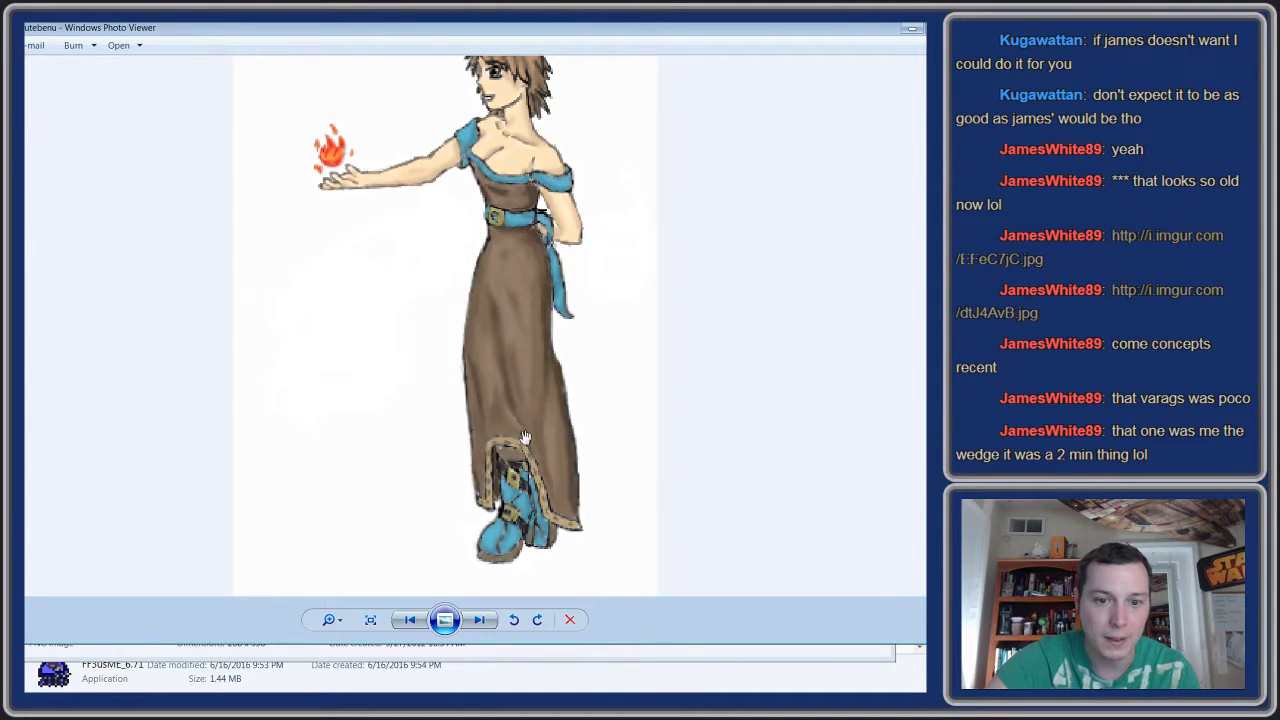
{"action": "scroll", "coordinate": [429, 471], "scroll_direction": "down", "scroll_amount": 1}
{"action": "scroll", "coordinate": [440, 471], "scroll_direction": "up", "scroll_amount": 1}
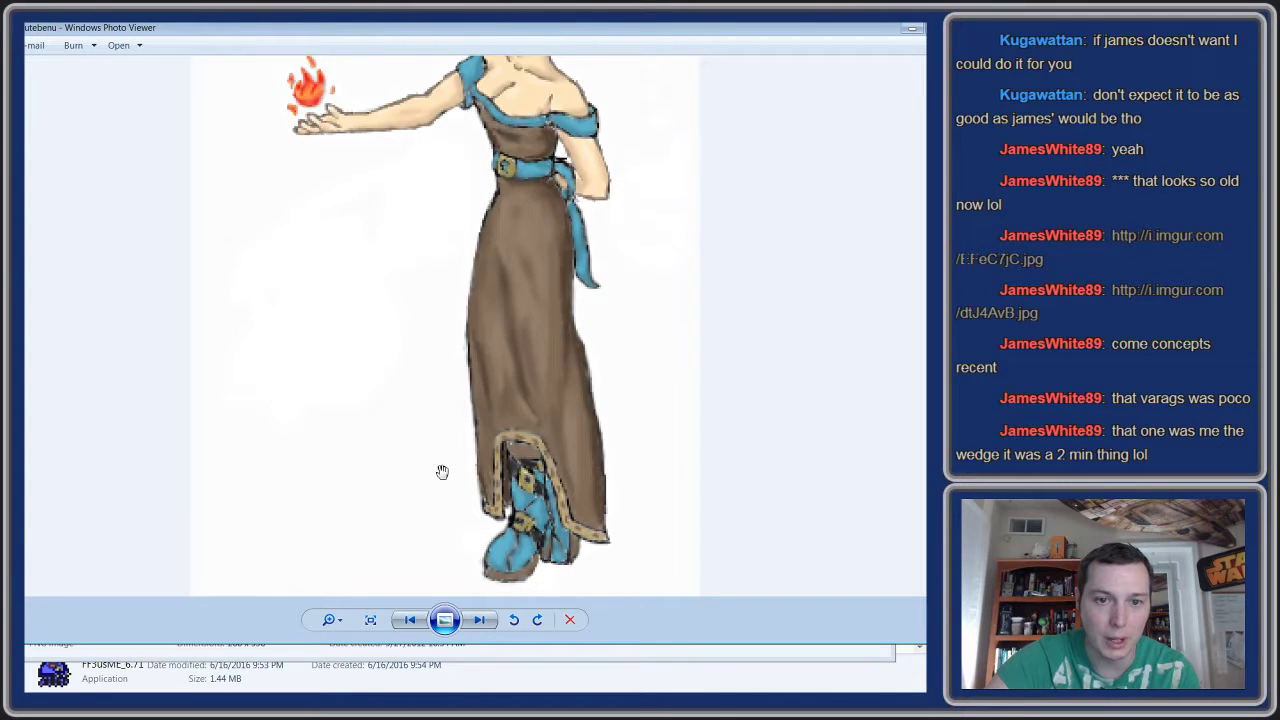
- Examine the full figure in the Lorial concept art at a reduced size and close the image
{"action": "scroll", "coordinate": [468, 455], "scroll_direction": "down", "scroll_amount": 2}
{"action": "scroll", "coordinate": [420, 374], "scroll_direction": "up", "scroll_amount": 1}
{"action": "scroll", "coordinate": [420, 337], "scroll_direction": "down", "scroll_amount": 1}
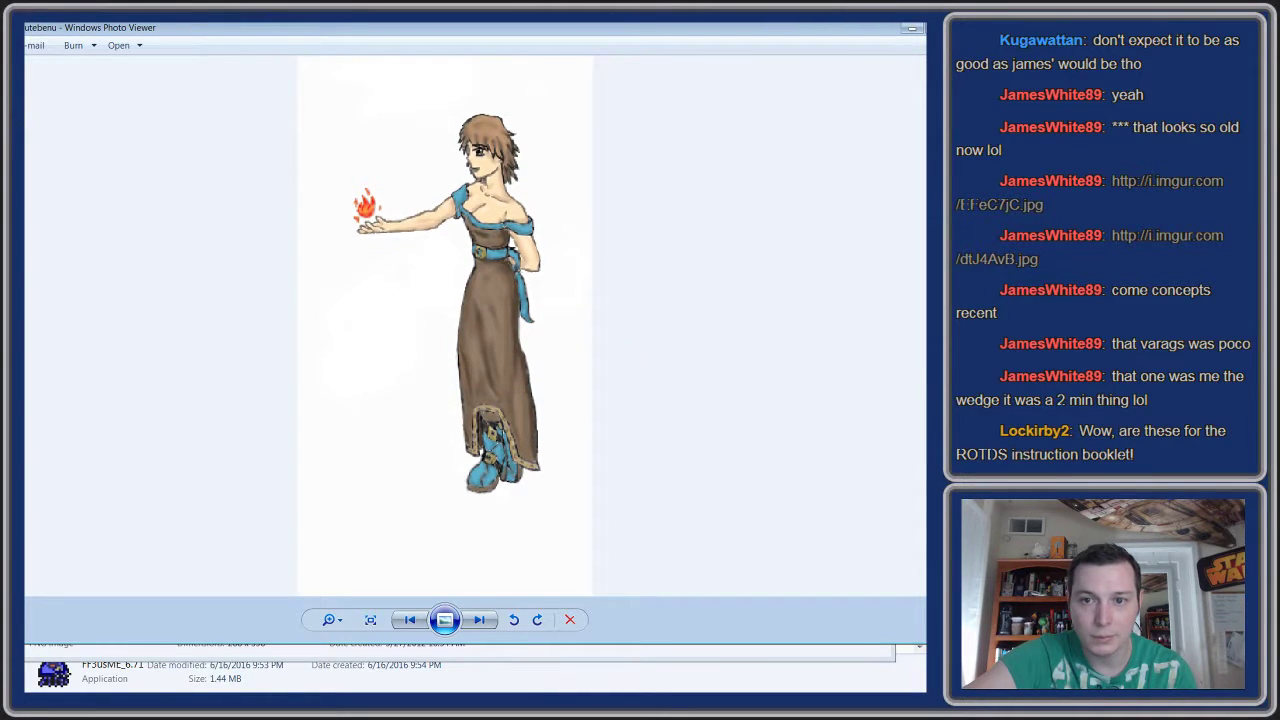
{"action": "key", "text": "alt+F4"}
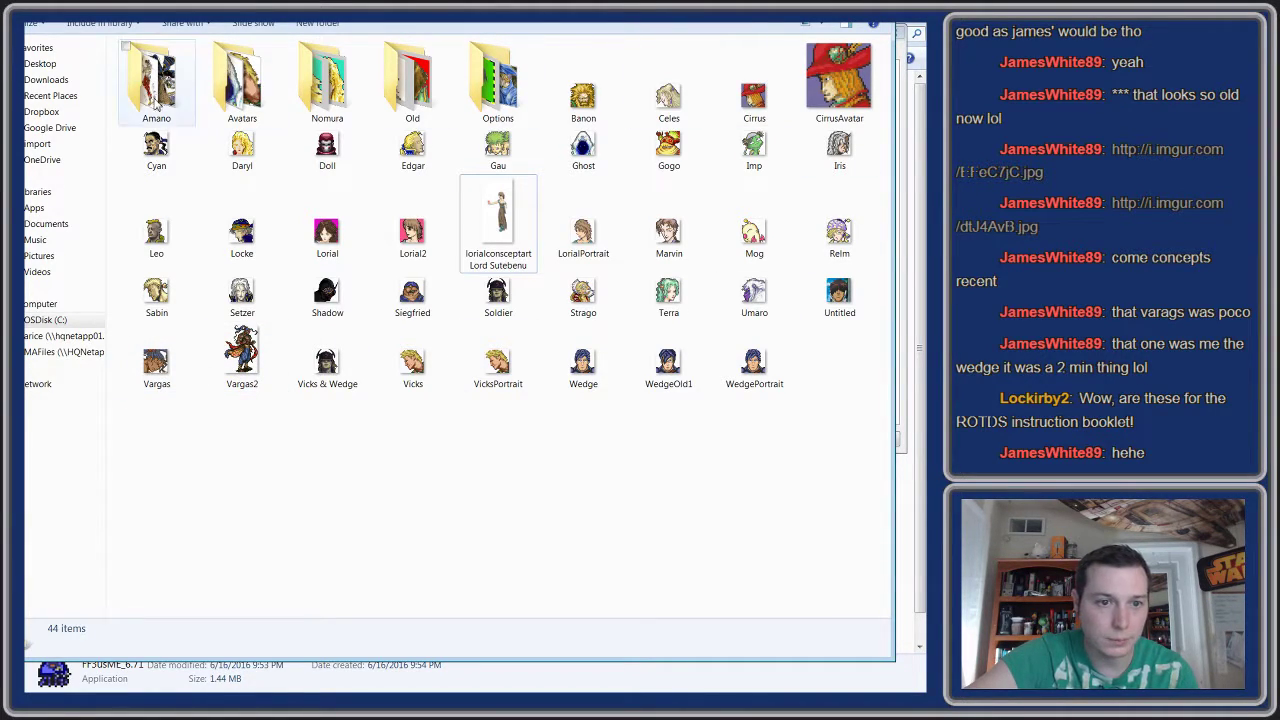
- Open the Options folder, view the vicks1 image enlarged, and compare it with the vicks2 and vicks3 thumbnails
{"action": "left_click", "coordinate": [495, 90]}
{"action": "double_click", "coordinate": [495, 90]}
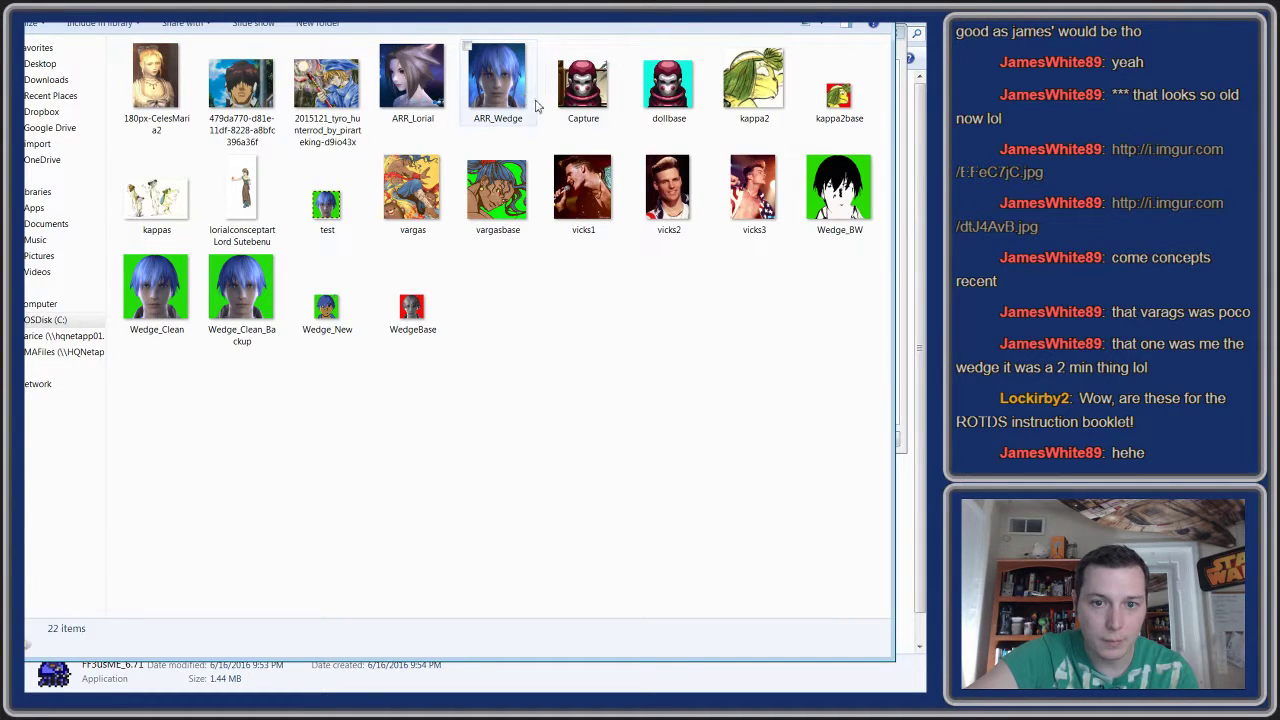
{"action": "double_click", "coordinate": [590, 200]}
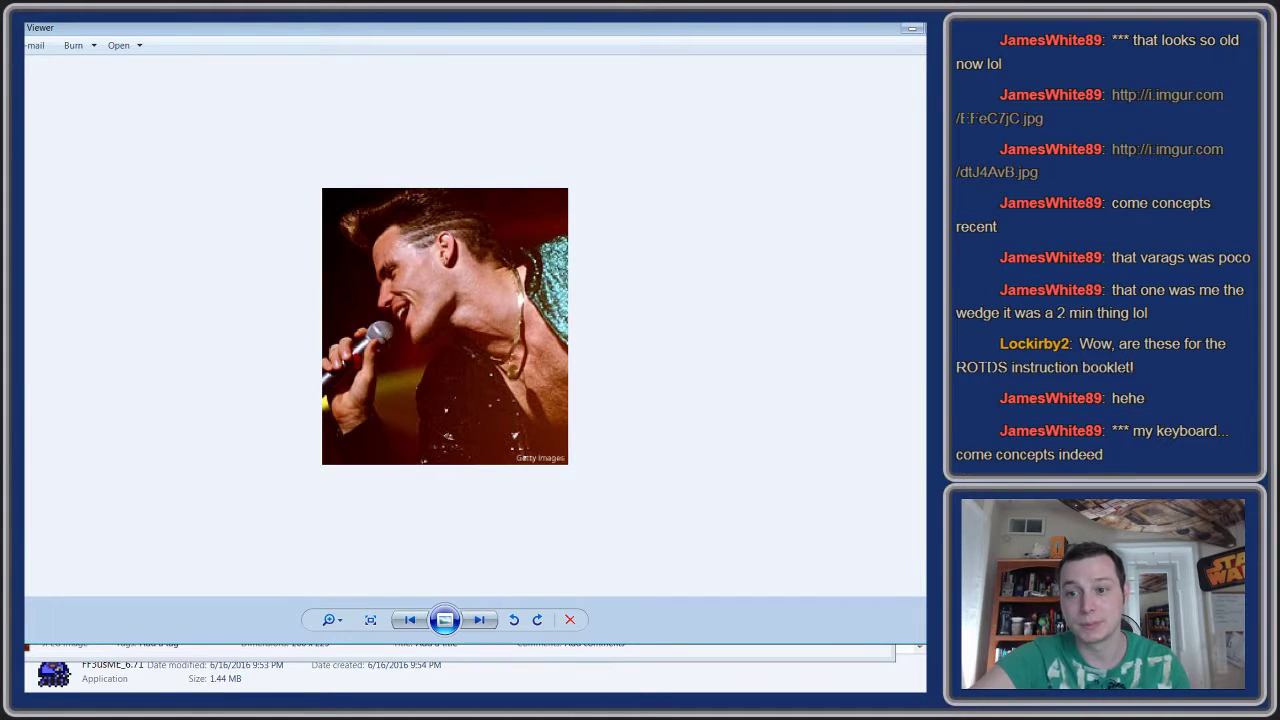
{"action": "key", "text": "alt+F4"}
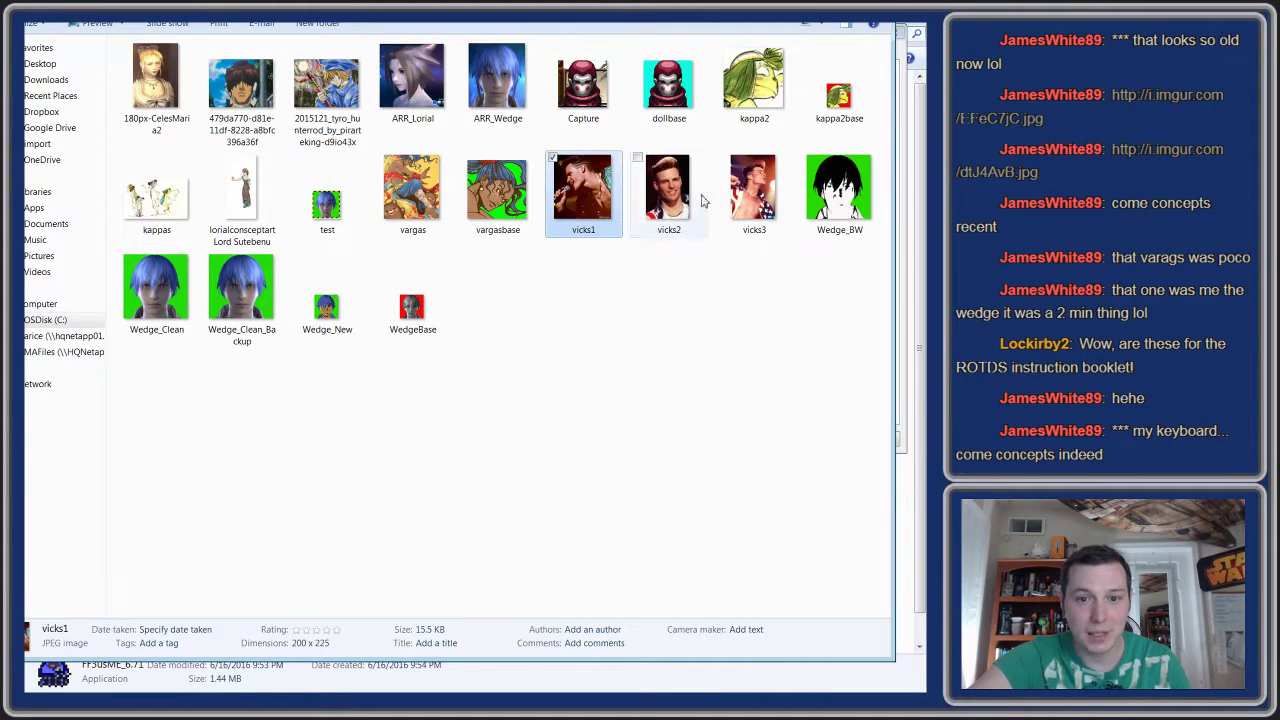
{"action": "left_click", "coordinate": [700, 194]}
{"action": "left_click", "coordinate": [736, 200]}
{"action": "left_click", "coordinate": [680, 208]}
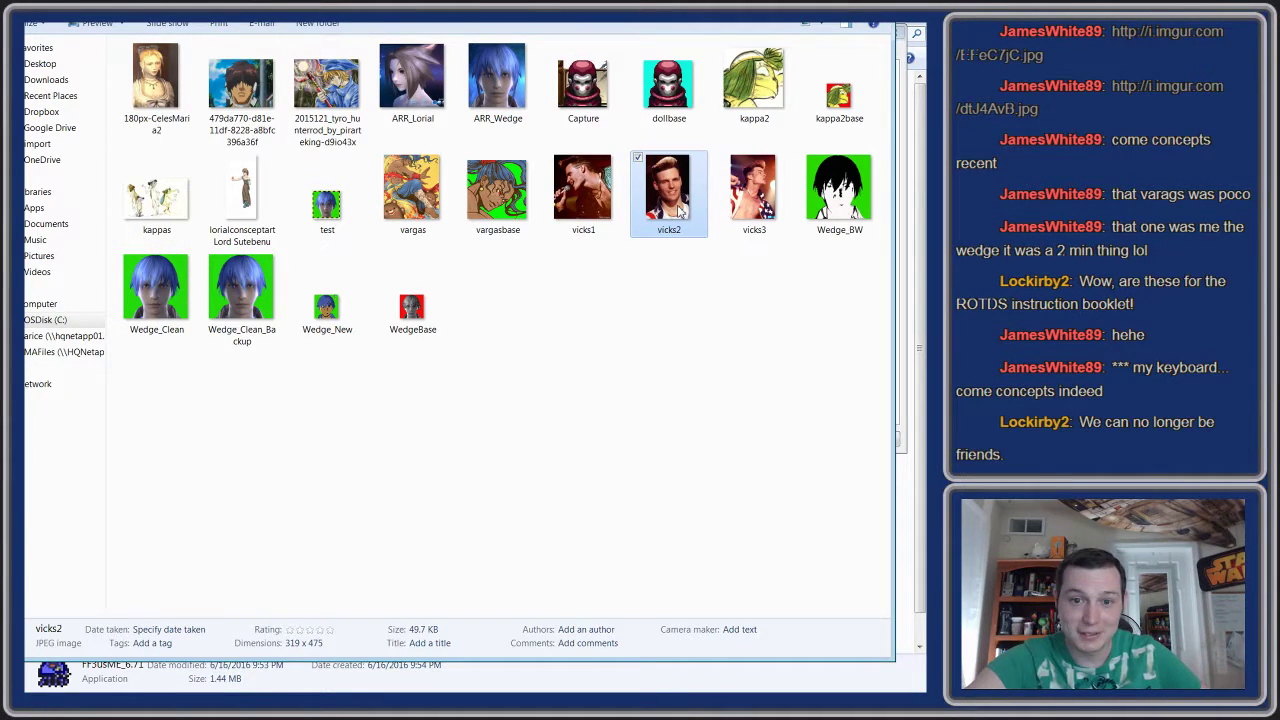
{"action": "left_click", "coordinate": [590, 208]}
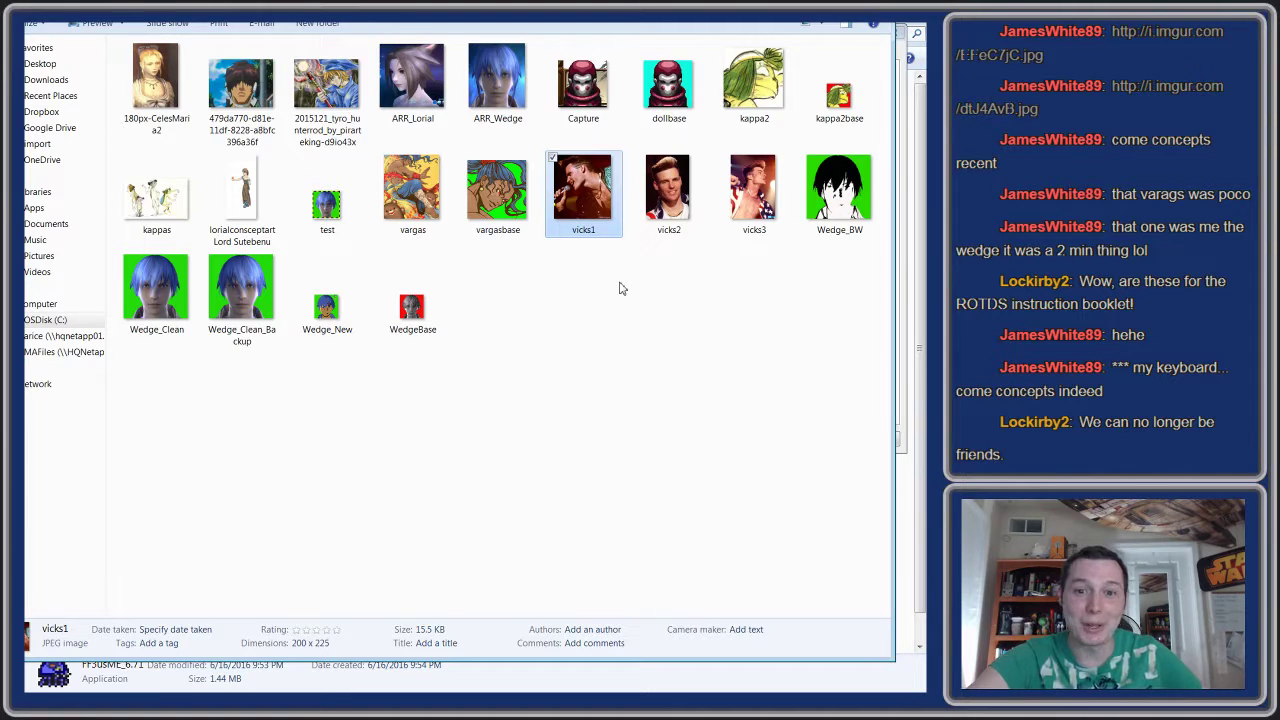
- View the vargas reference artwork in the Options folder enlarged and close it
{"action": "left_click", "coordinate": [418, 195]}
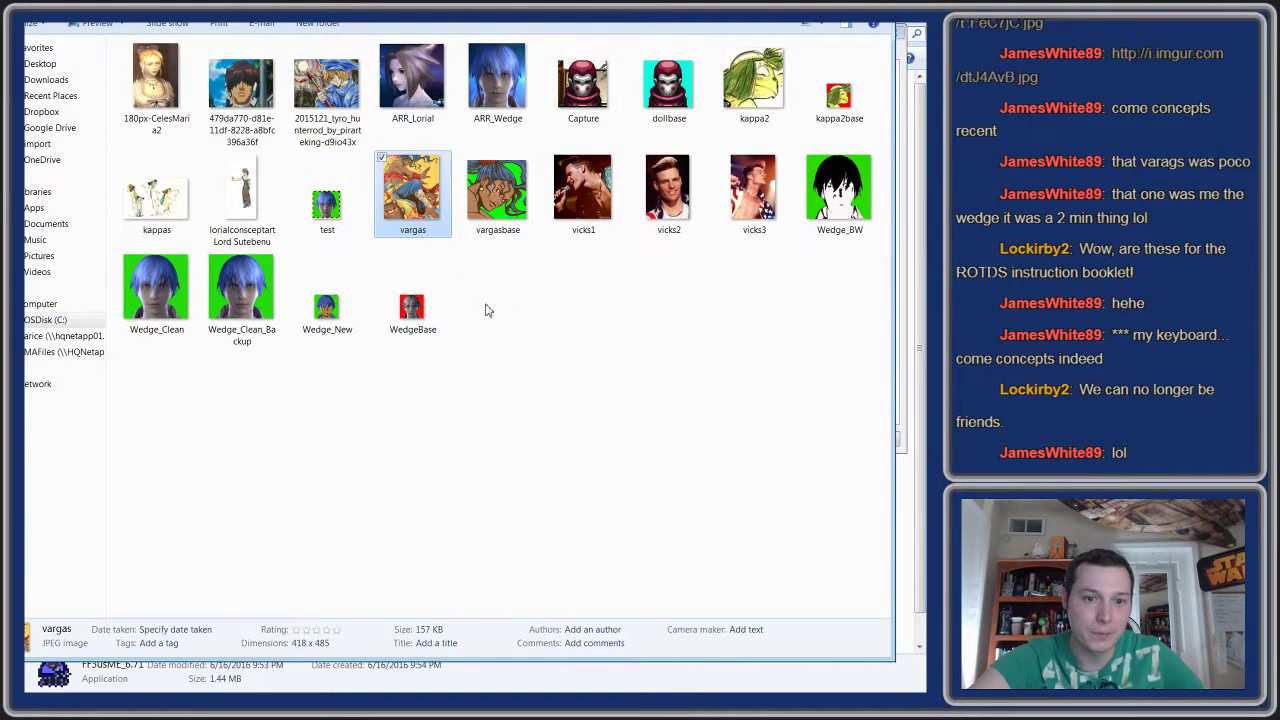
{"action": "key", "text": "Return"}
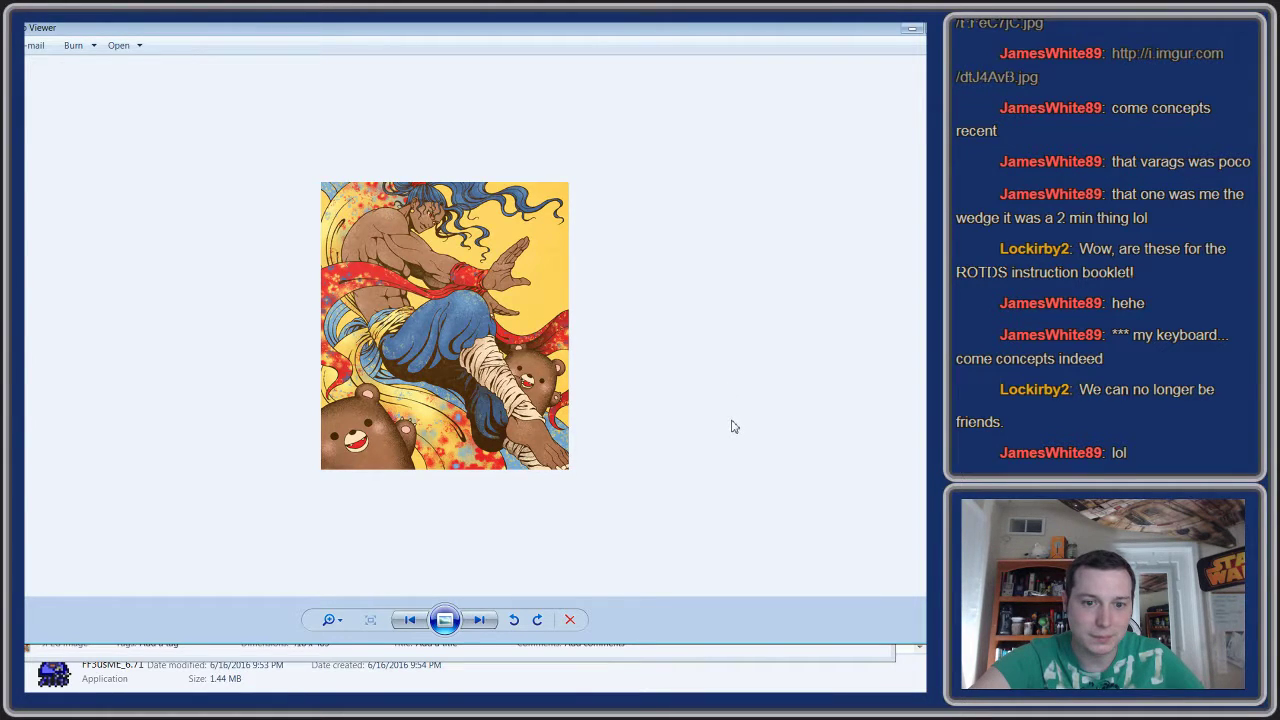
{"action": "key", "text": "alt+F4"}
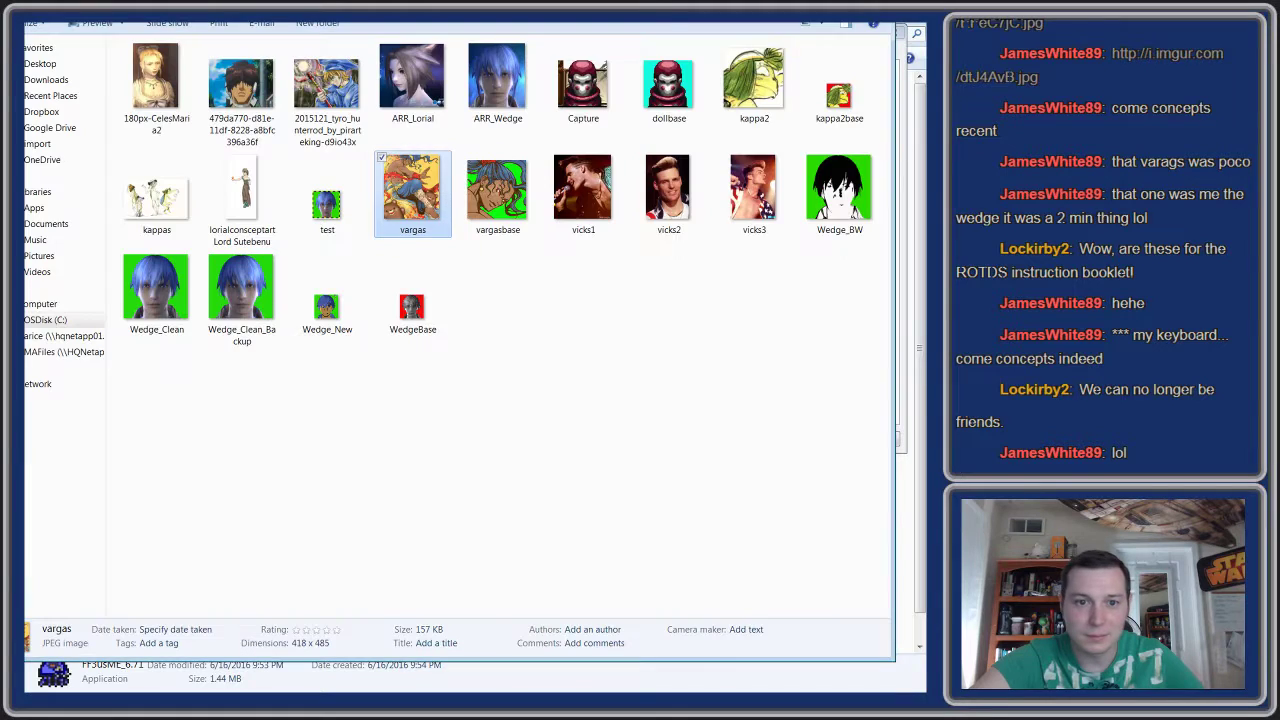
- Compare the Wedge_Clean and Wedge_Clean_Backup images by their thumbnails and file details, then clear the selection
{"action": "left_click", "coordinate": [243, 310]}
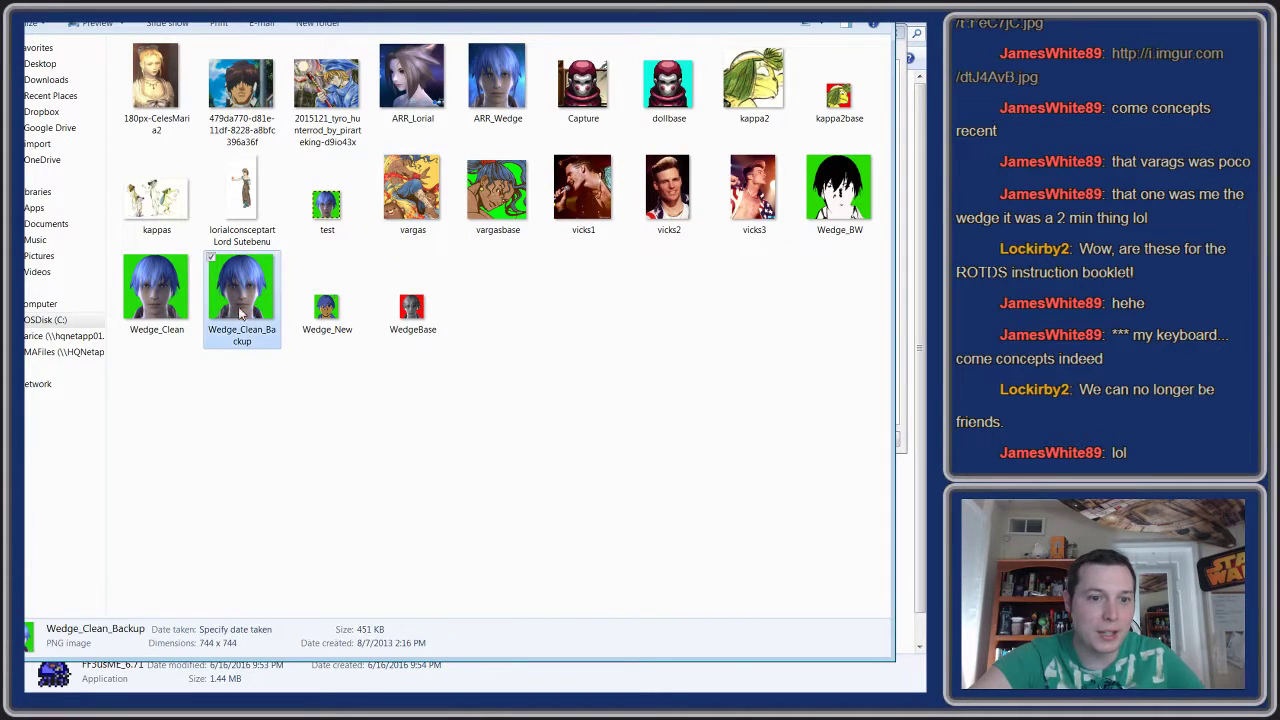
{"action": "left_click", "coordinate": [145, 296]}
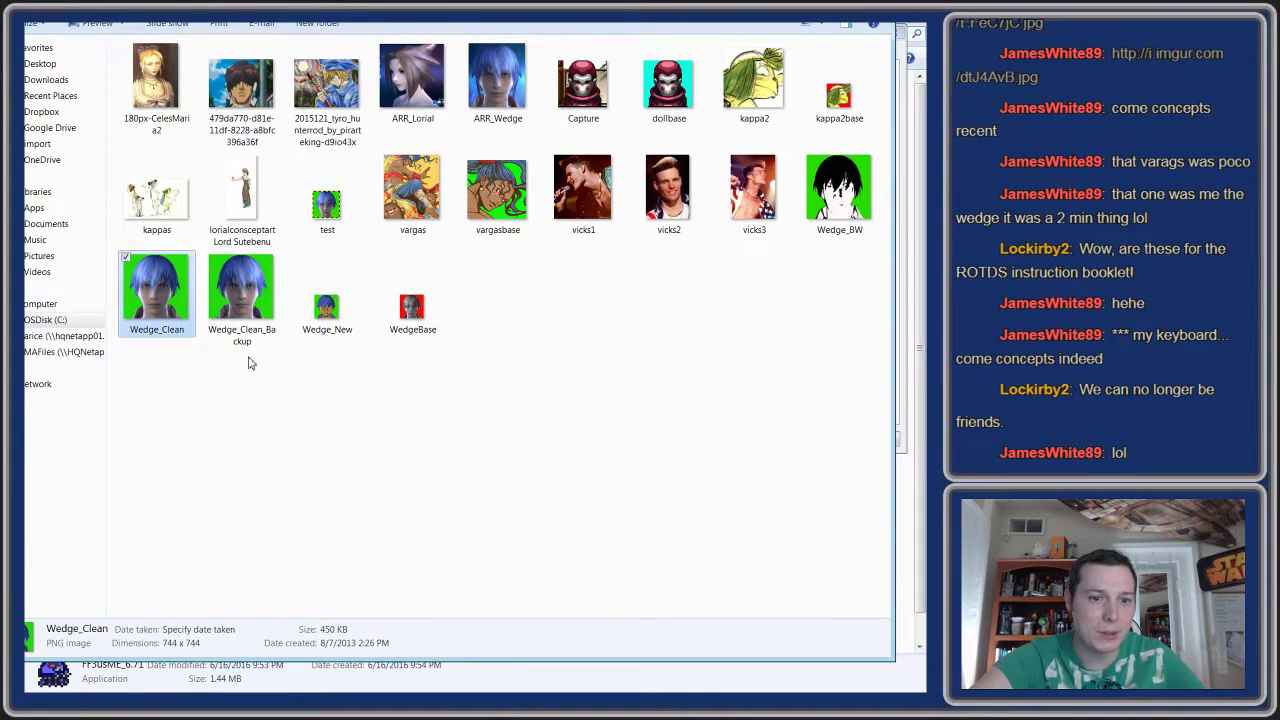
{"action": "left_click", "coordinate": [247, 315]}
{"action": "left_click", "coordinate": [184, 302]}
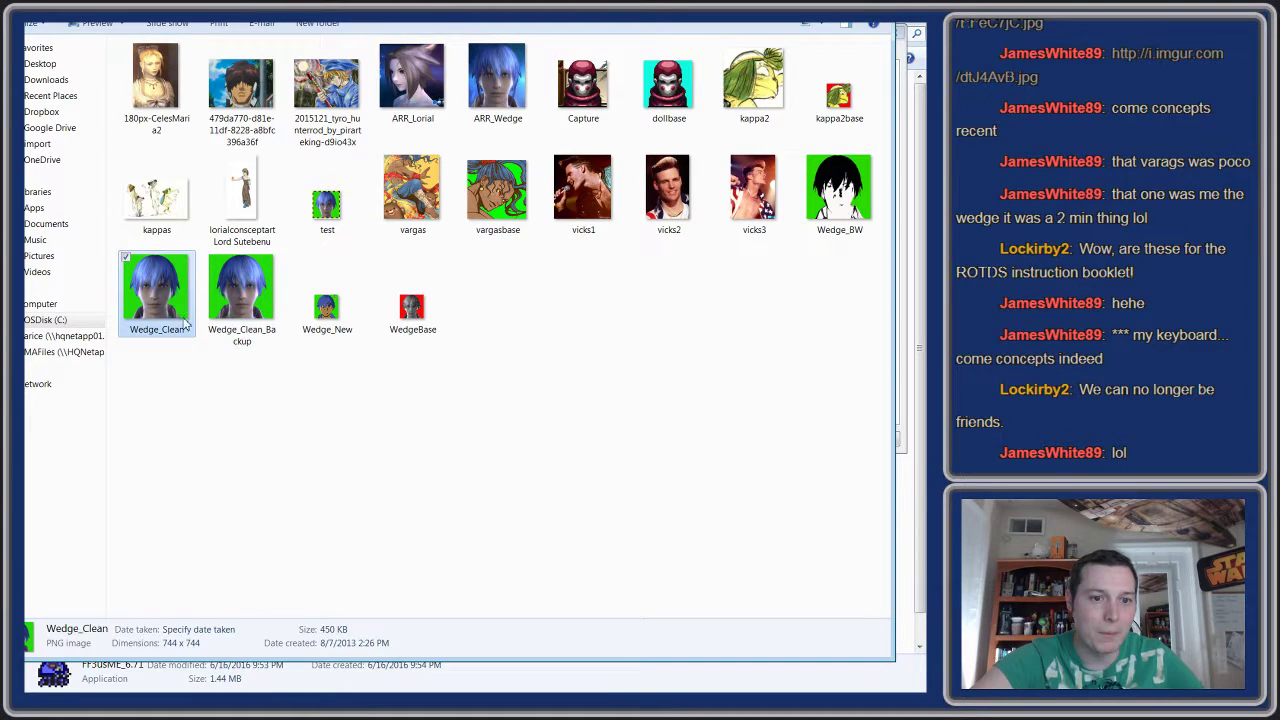
{"action": "left_click", "coordinate": [250, 310]}
{"action": "left_click", "coordinate": [142, 298]}
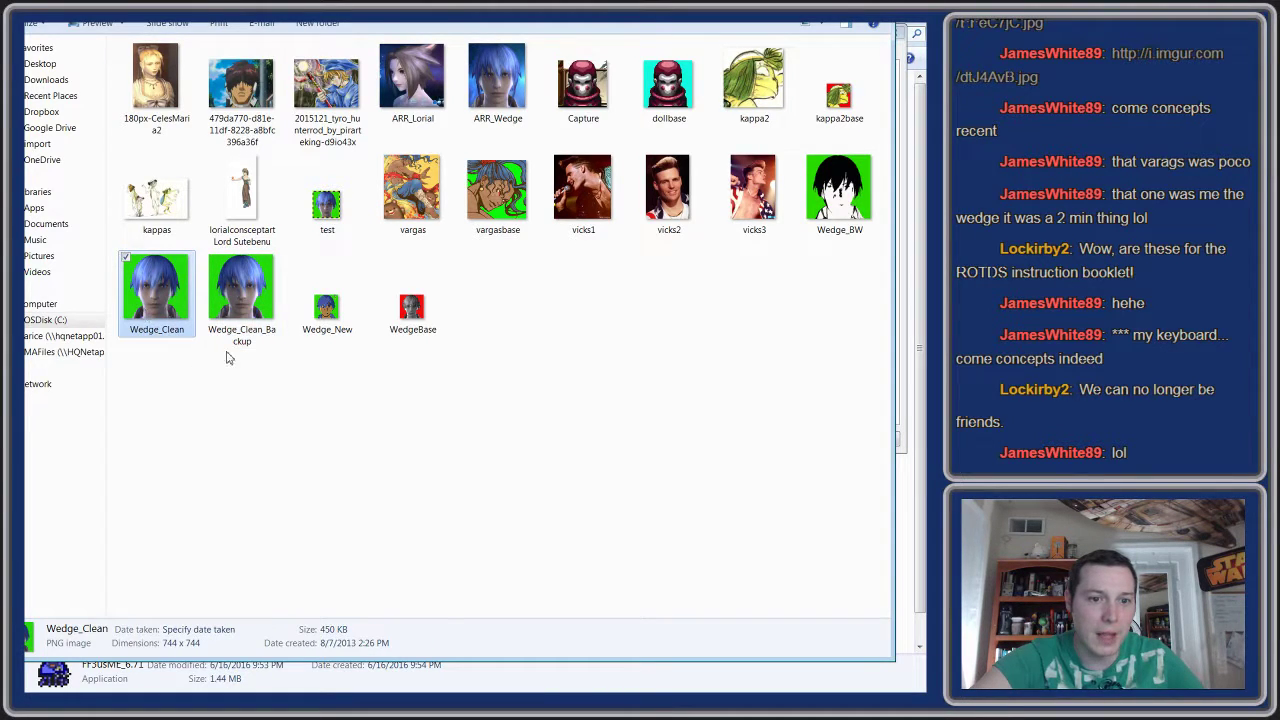
{"action": "left_click", "coordinate": [257, 452]}
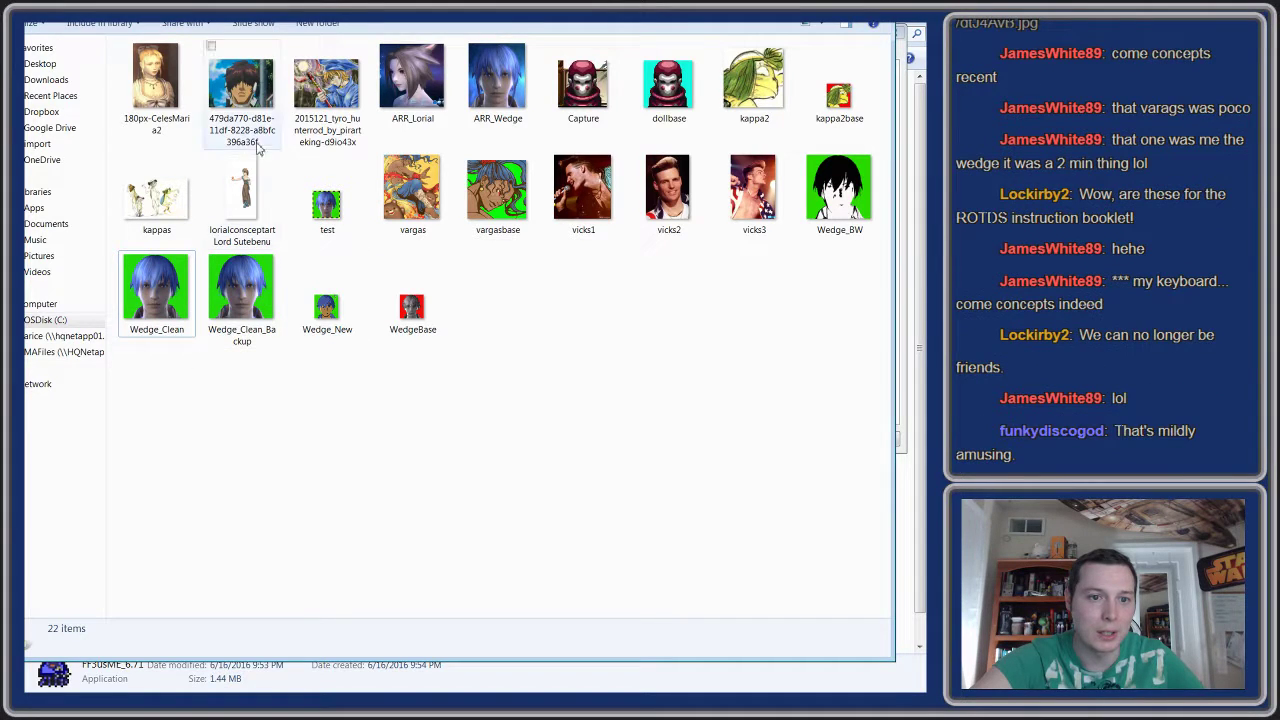
- View the 479da770 anime reference image in the Options folder and close it
{"action": "left_click", "coordinate": [233, 88]}
{"action": "double_click", "coordinate": [233, 88]}
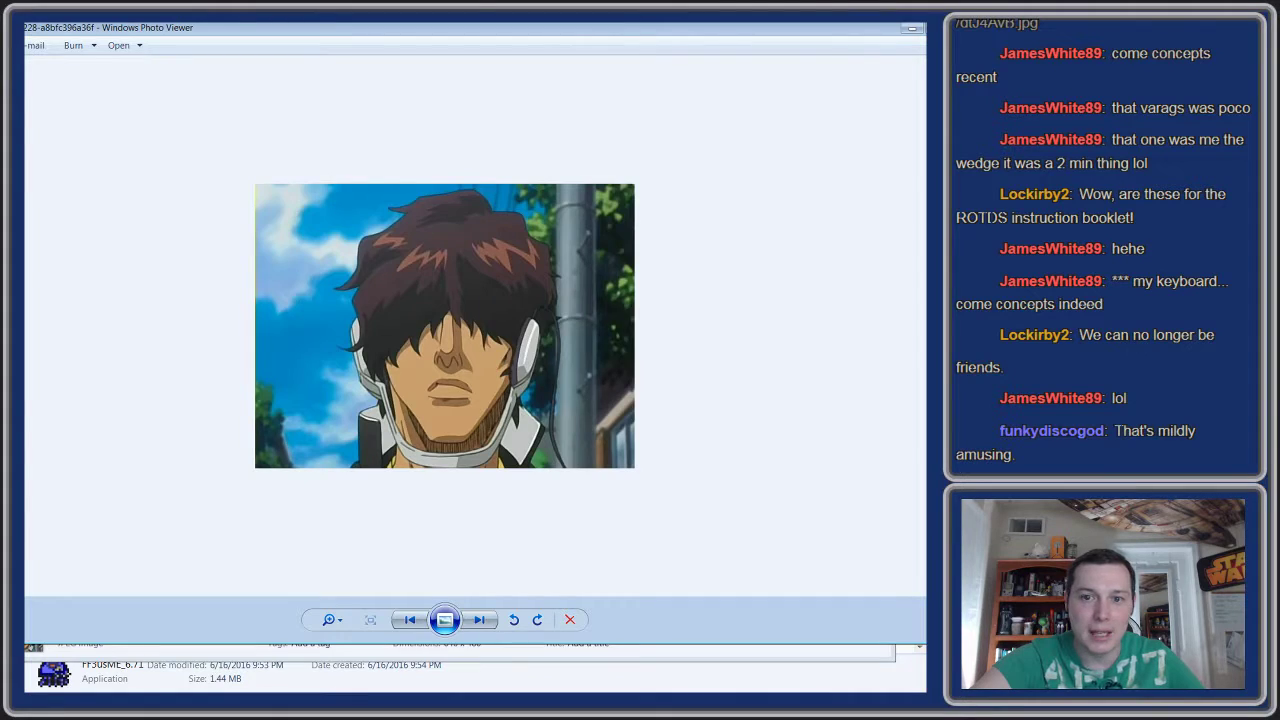
{"action": "key", "text": "alt+F4"}
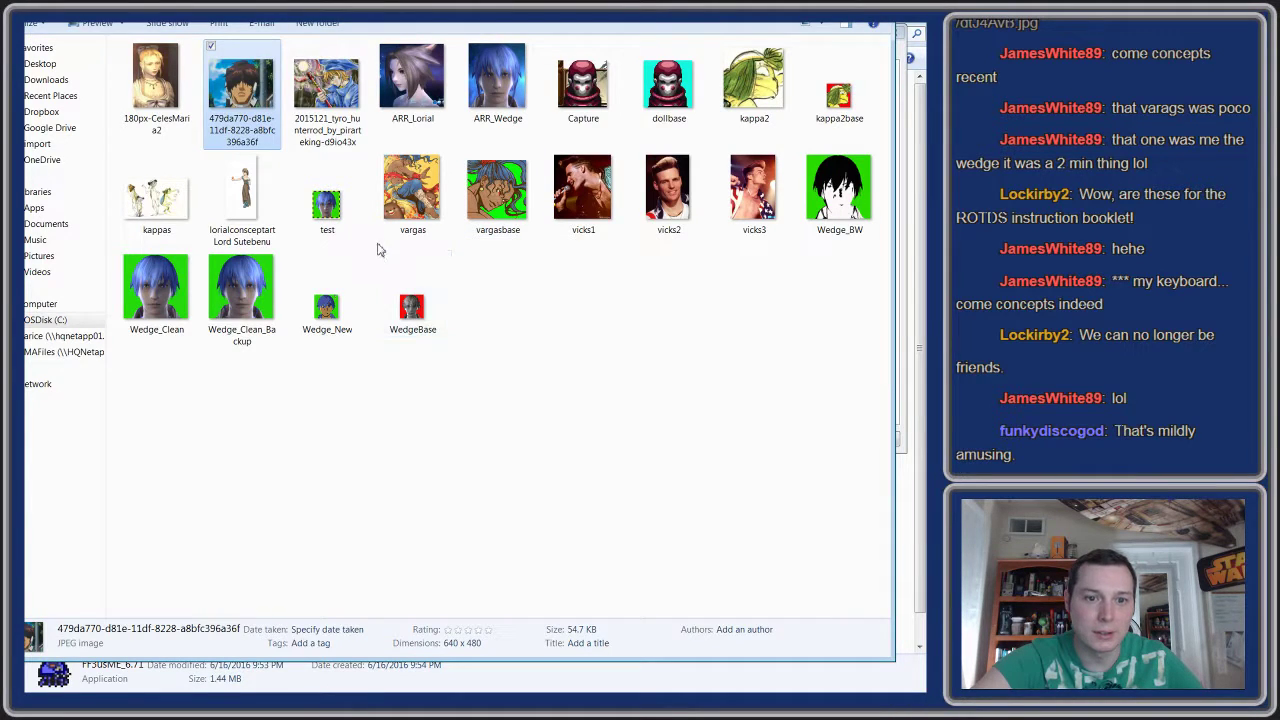
- View the ARR_Lorial character screenshot enlarged and close it
{"action": "left_click", "coordinate": [416, 90]}
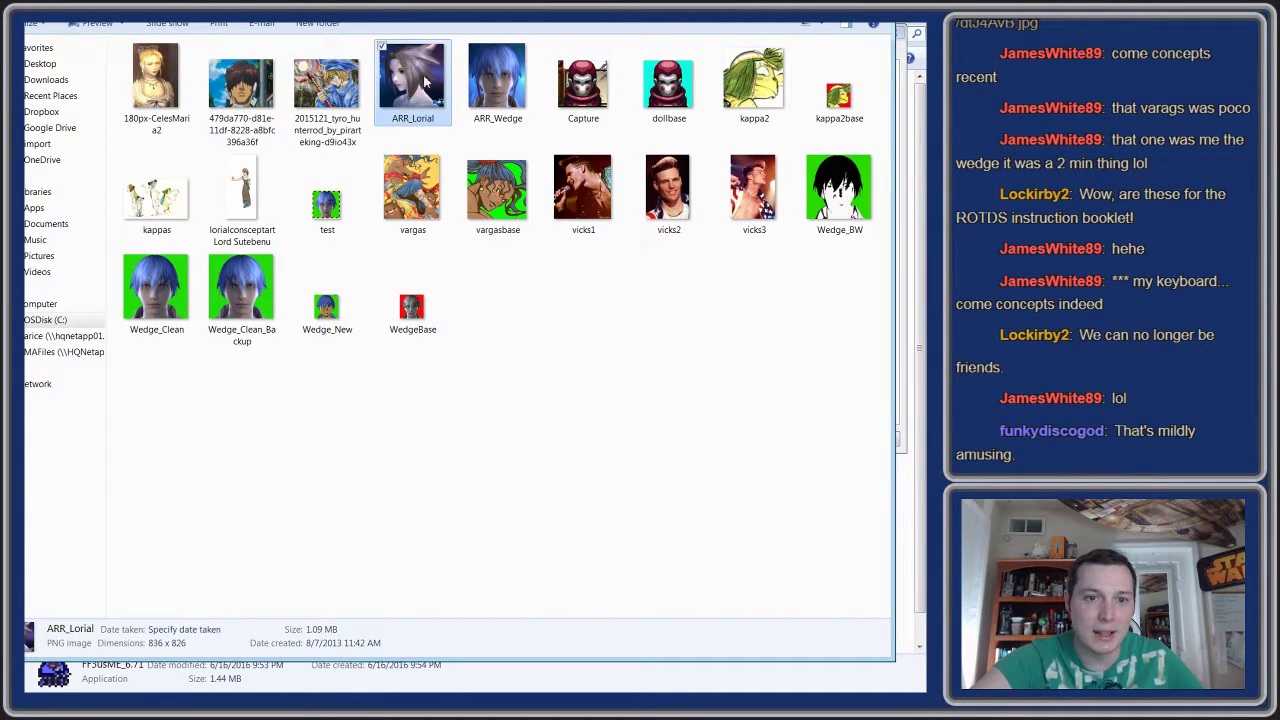
{"action": "double_click", "coordinate": [424, 86]}
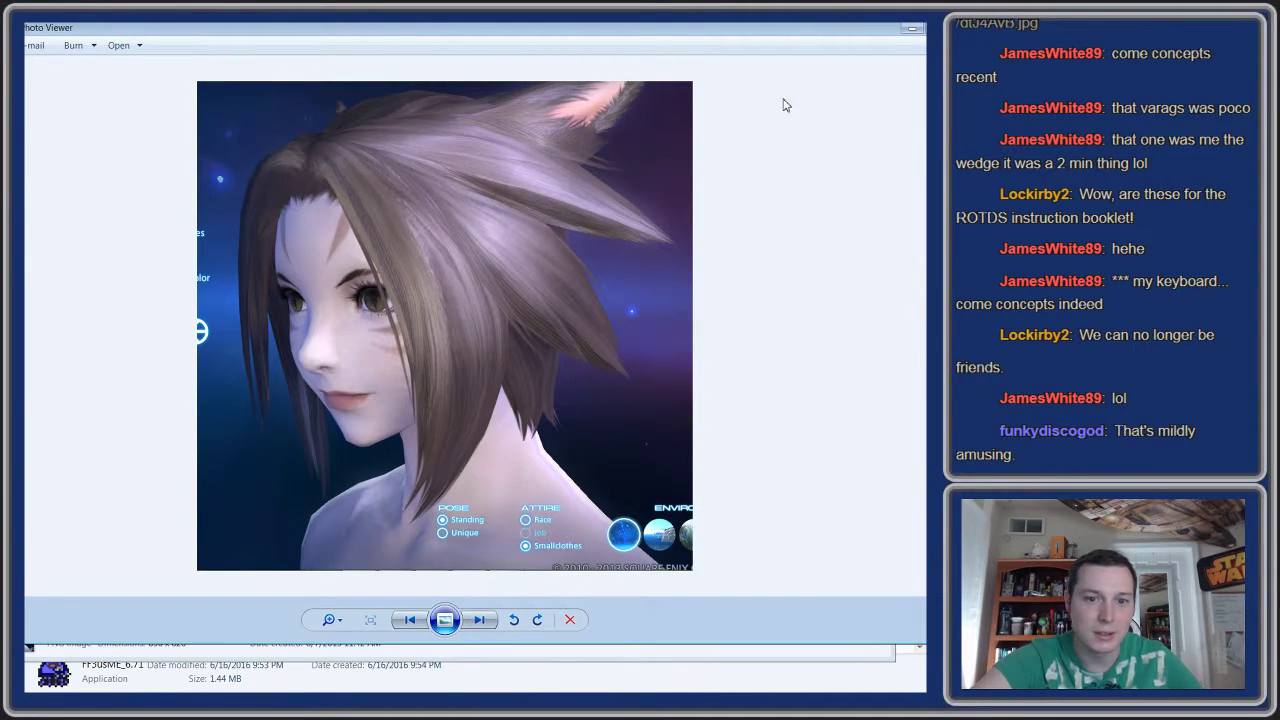
{"action": "key", "text": "Escape"}
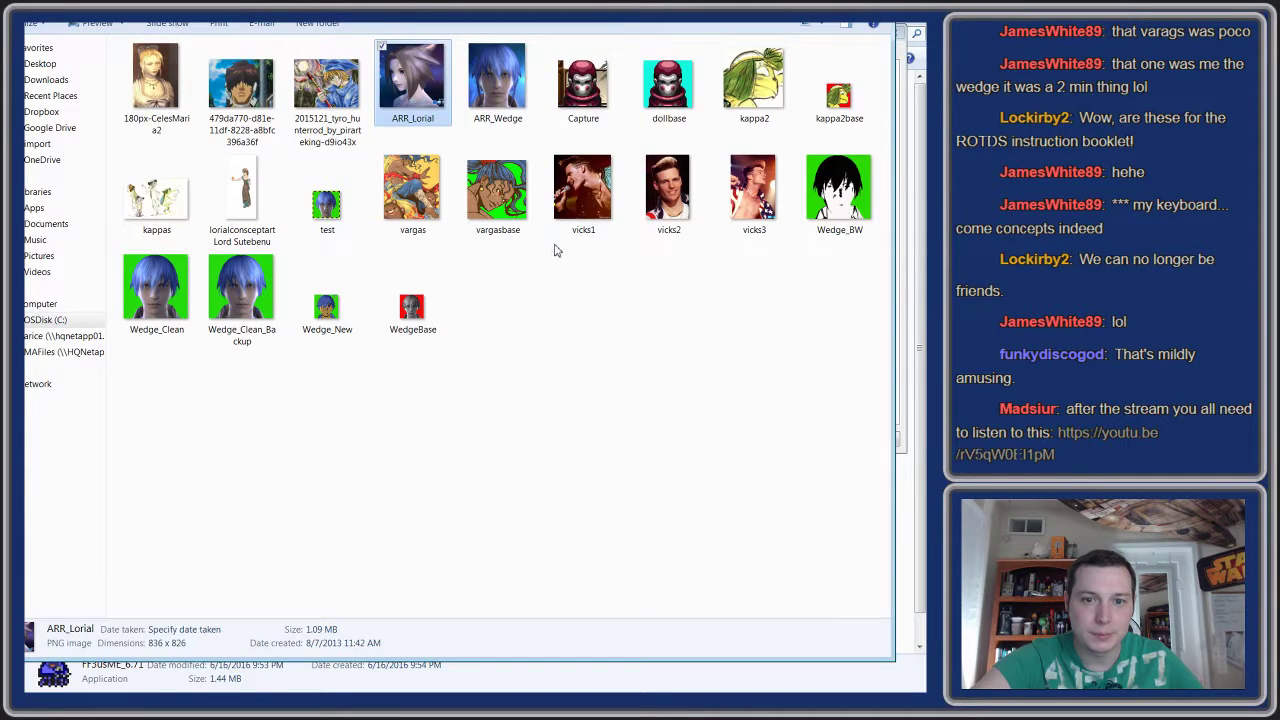
- Check the kappa2 file, then view the tyro_hunterrod artwork enlarged and close it
{"action": "left_click", "coordinate": [756, 95]}
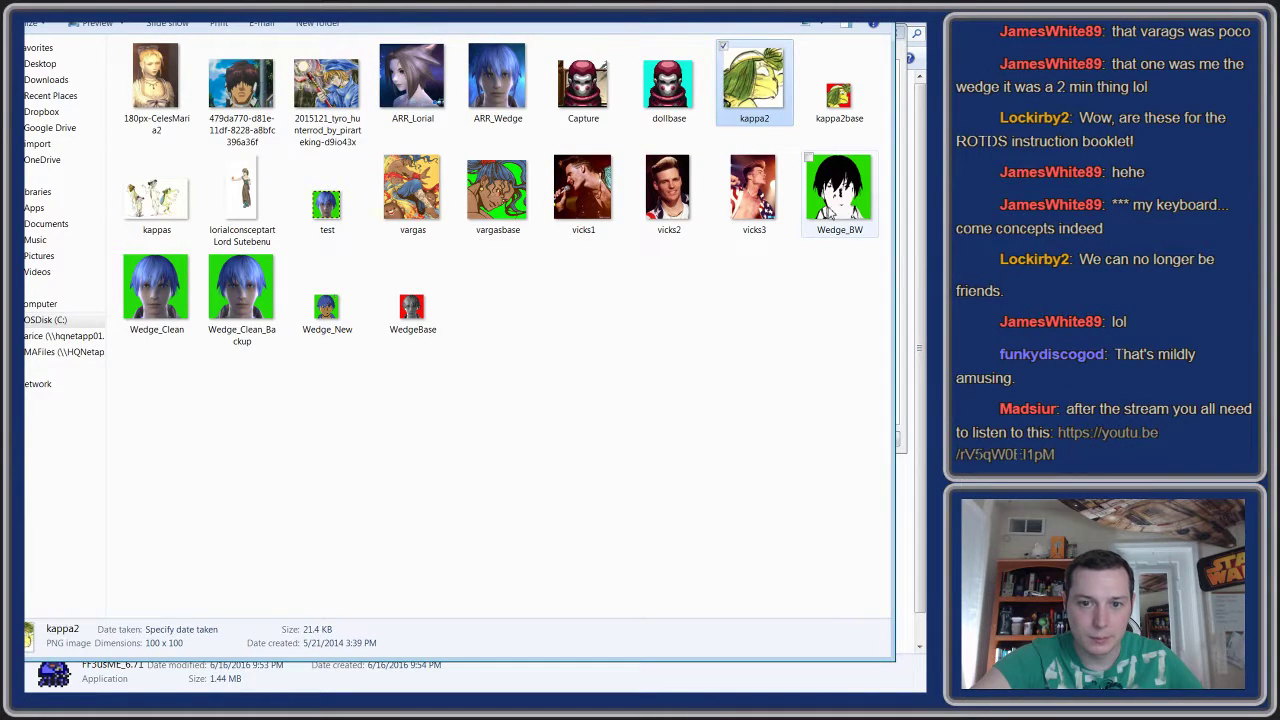
{"action": "left_click", "coordinate": [345, 88]}
{"action": "double_click", "coordinate": [345, 88]}
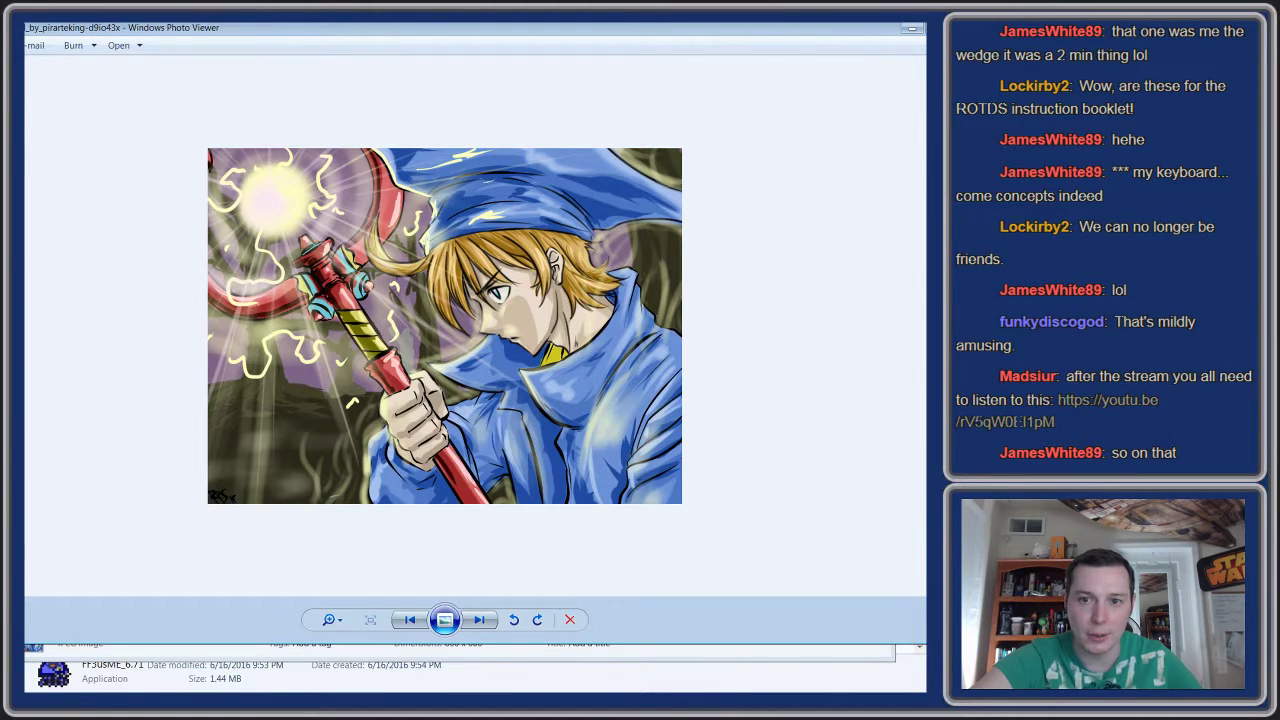
{"action": "key", "text": "alt+F4"}
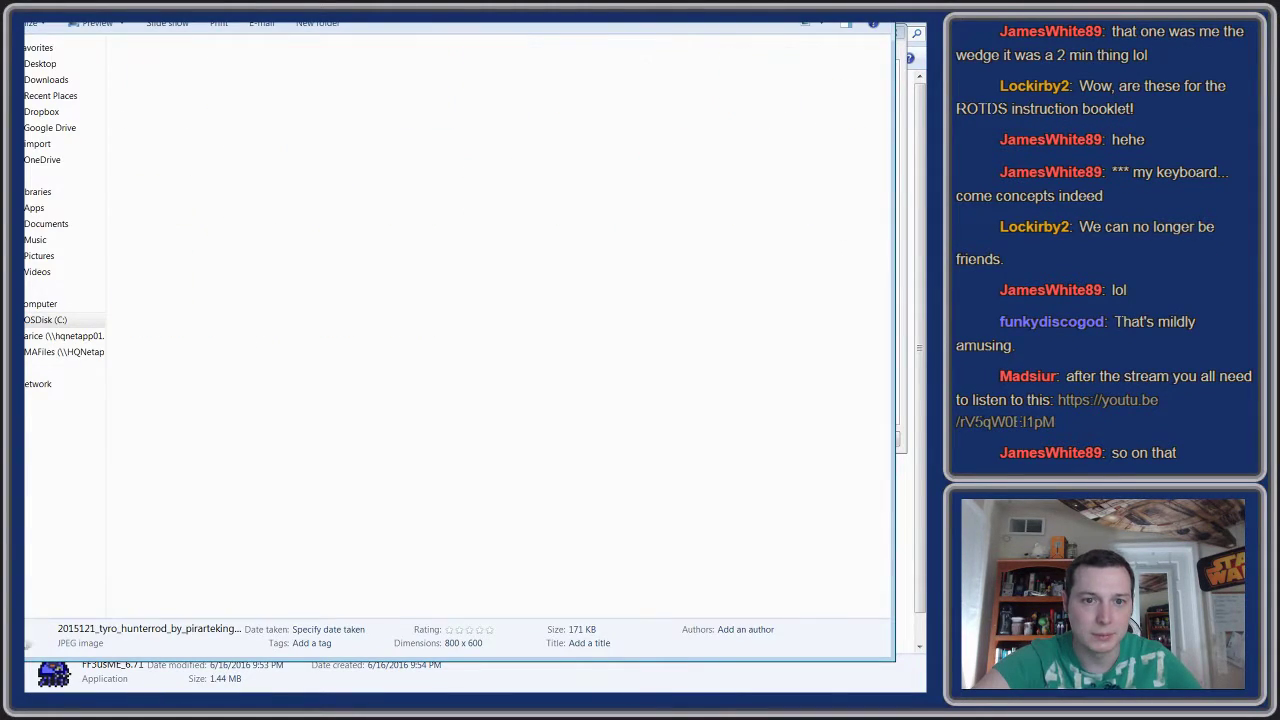
- Leave the Options and Portraits folders for the main hacking folder and look over its subfolders from Hacking Stream to Video
{"action": "key", "text": "BackSpace"}
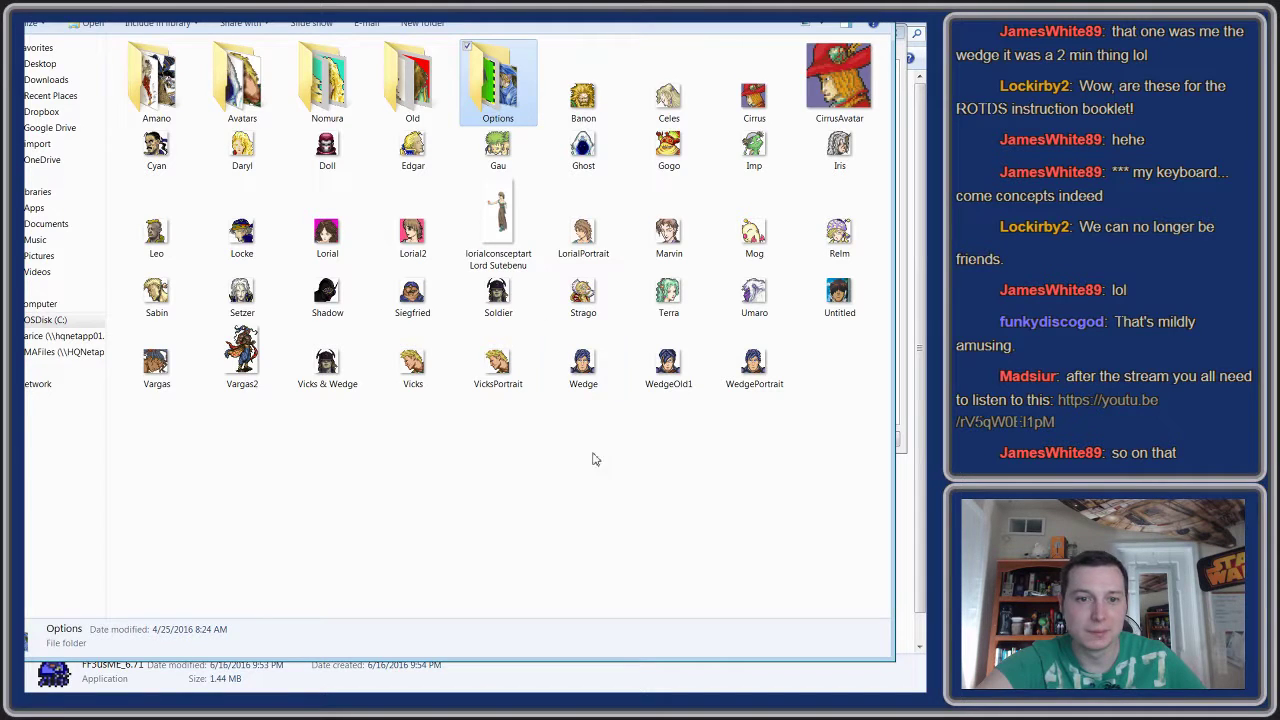
{"action": "key", "text": "BackSpace"}
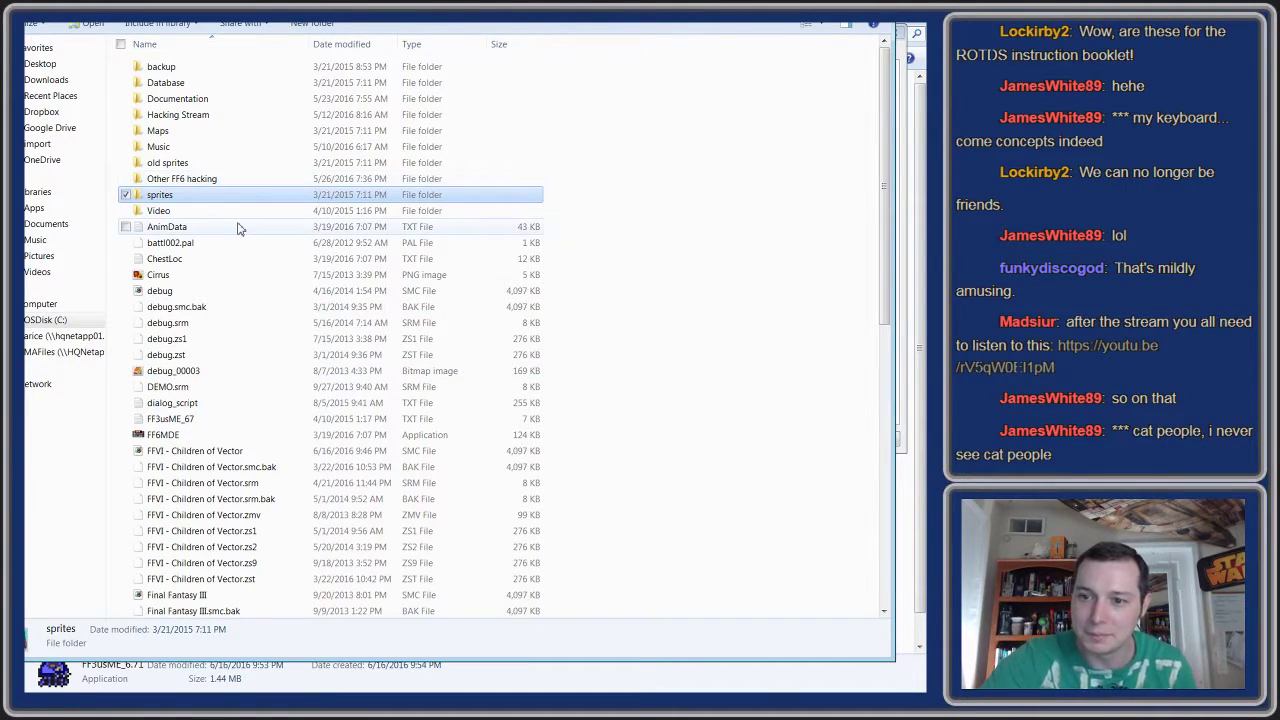
{"action": "left_click", "coordinate": [169, 117]}
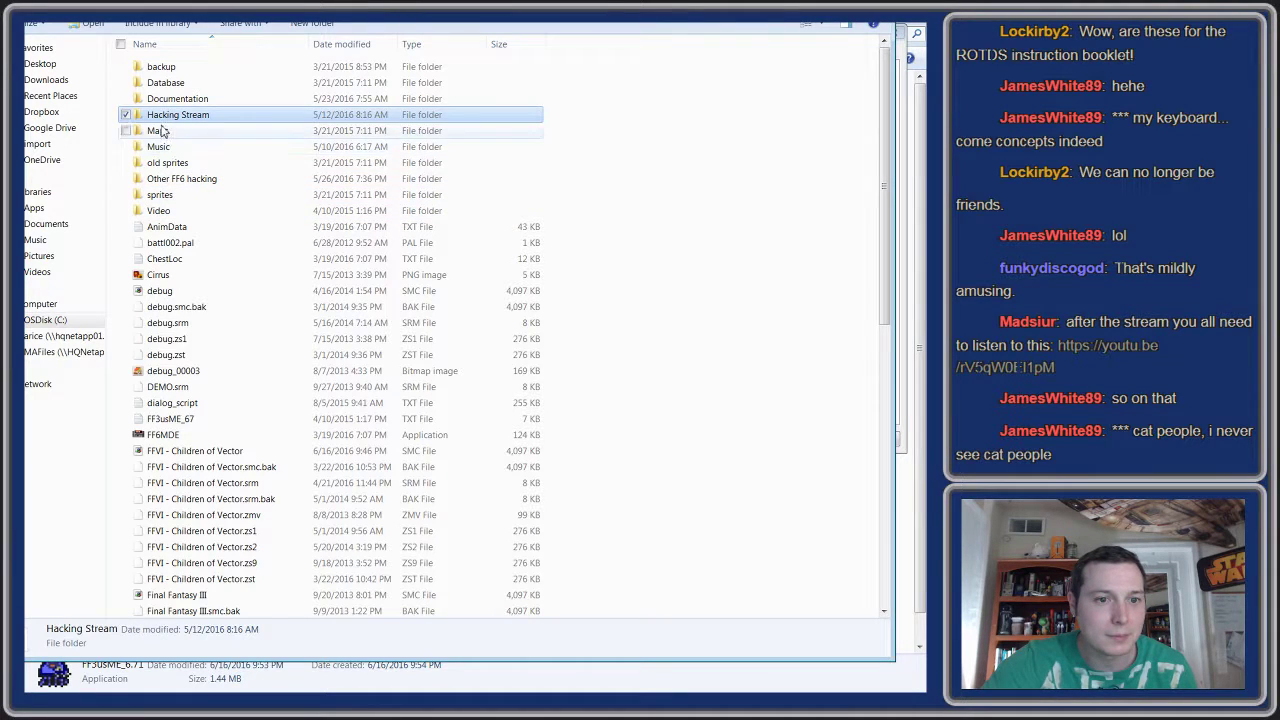
{"action": "left_click", "coordinate": [160, 131]}
{"action": "left_click", "coordinate": [166, 163]}
{"action": "left_click", "coordinate": [171, 182]}
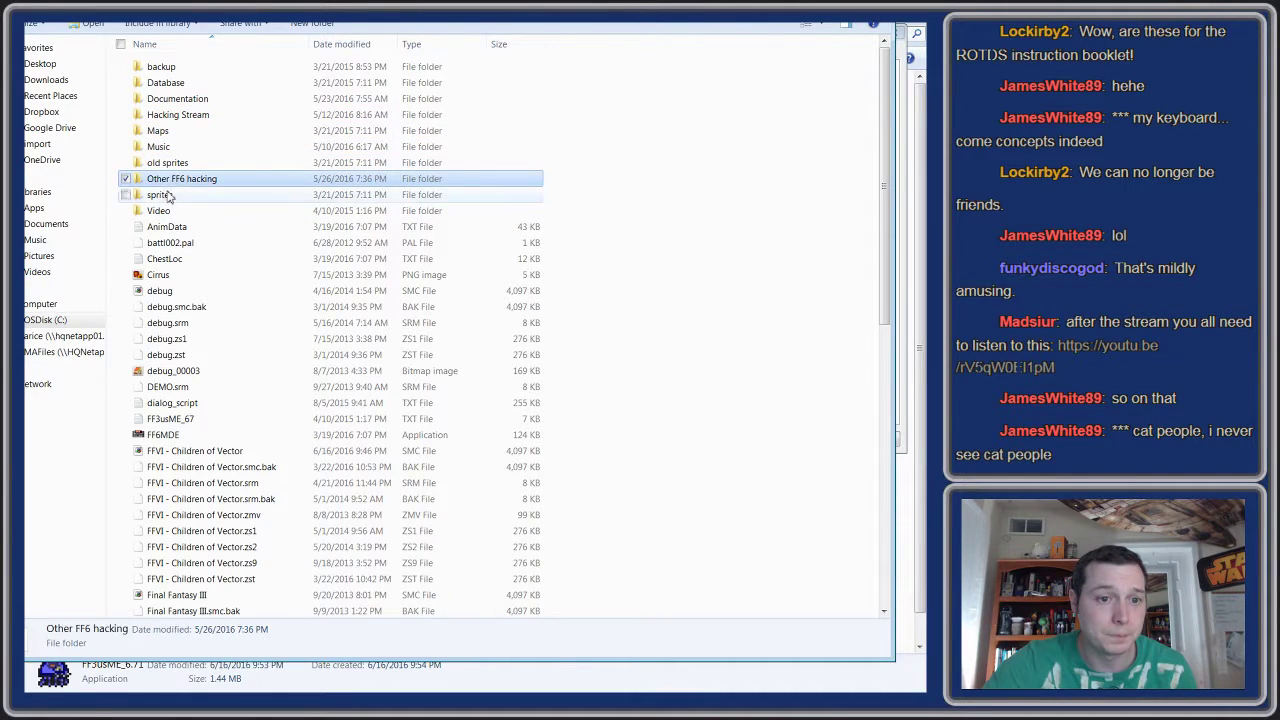
{"action": "left_click", "coordinate": [168, 196]}
{"action": "left_click", "coordinate": [165, 211]}
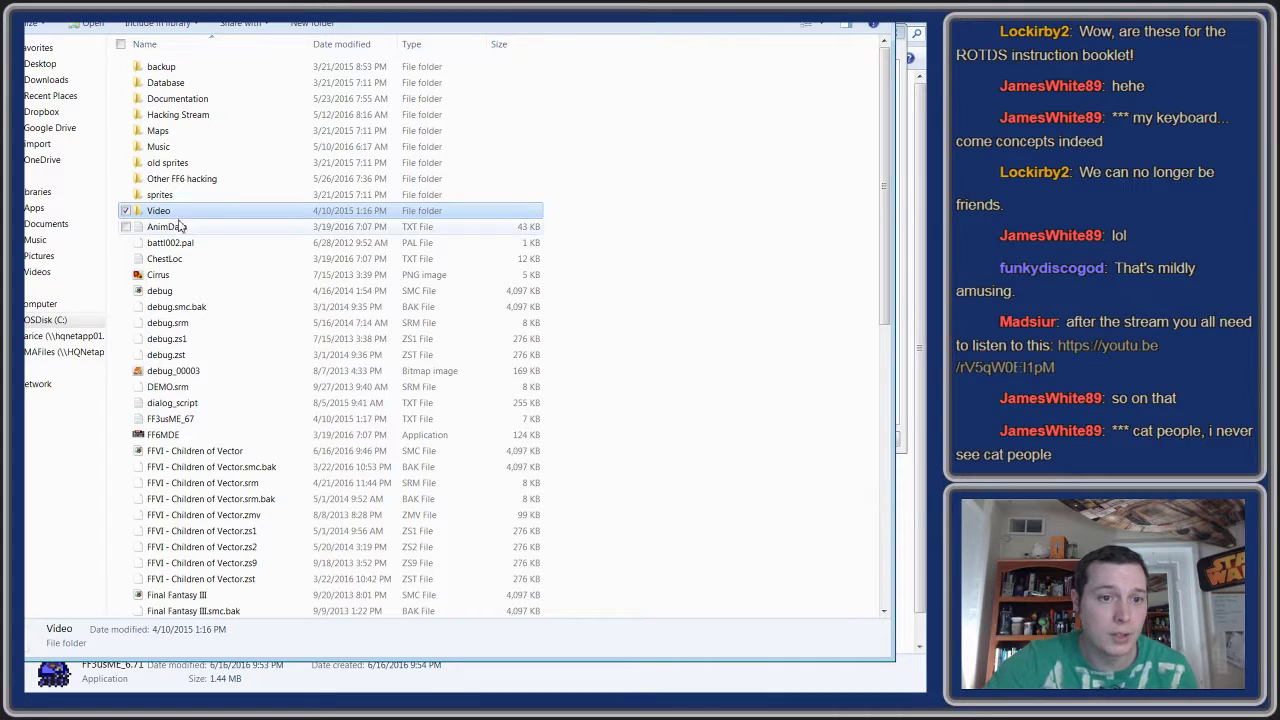
- Open the planning folder inside Documentation, look over its files, and check the Character Analysis document's details
{"action": "double_click", "coordinate": [175, 106]}
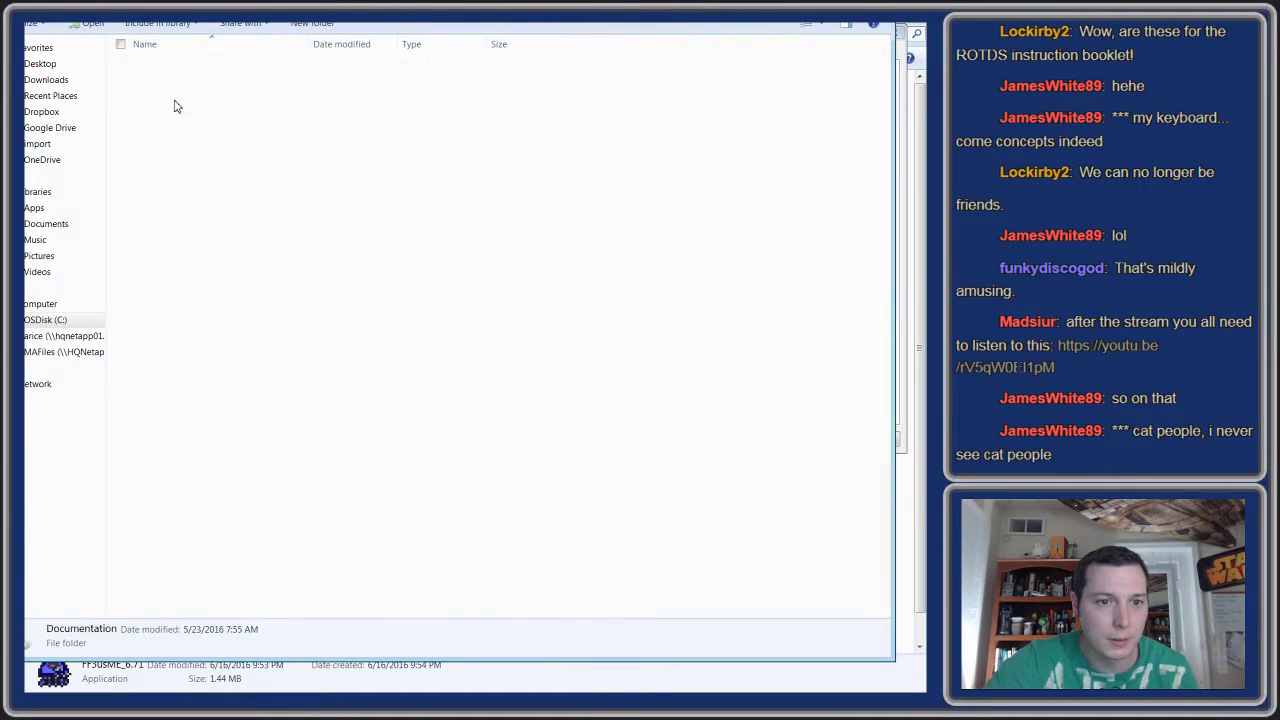
{"action": "double_click", "coordinate": [173, 124]}
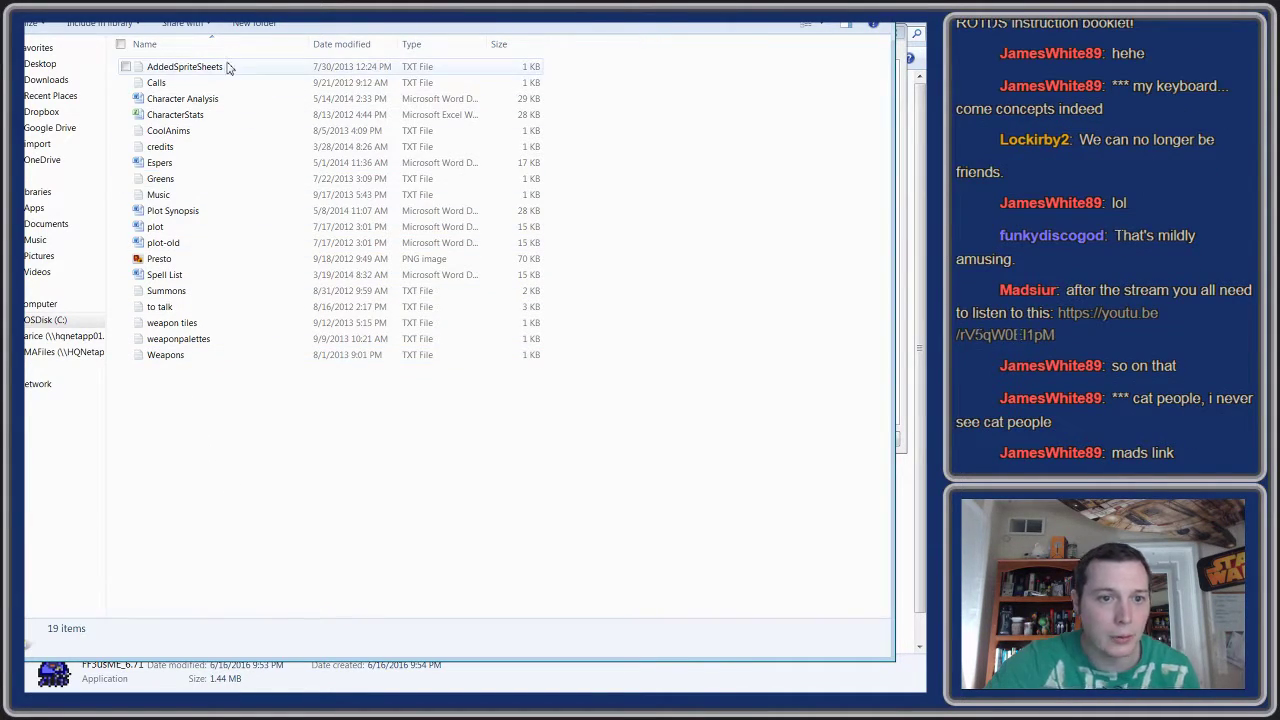
{"action": "key", "text": "BackSpace"}
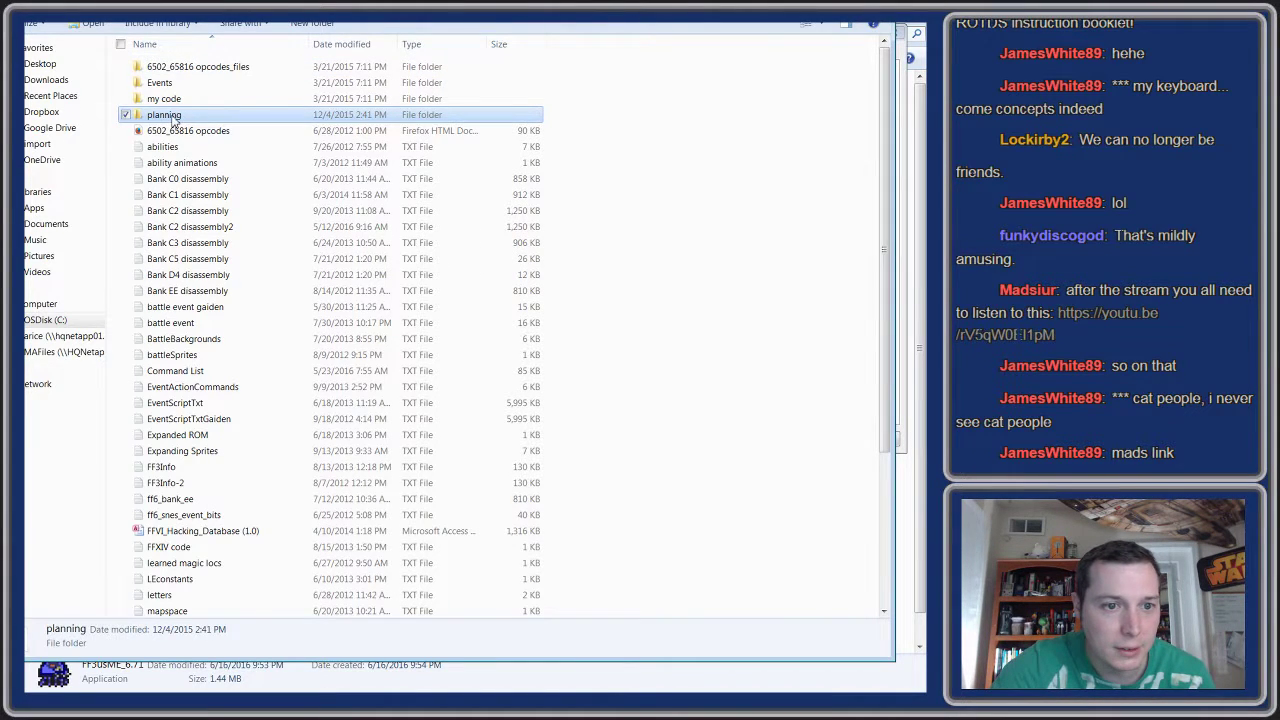
{"action": "double_click", "coordinate": [172, 116]}
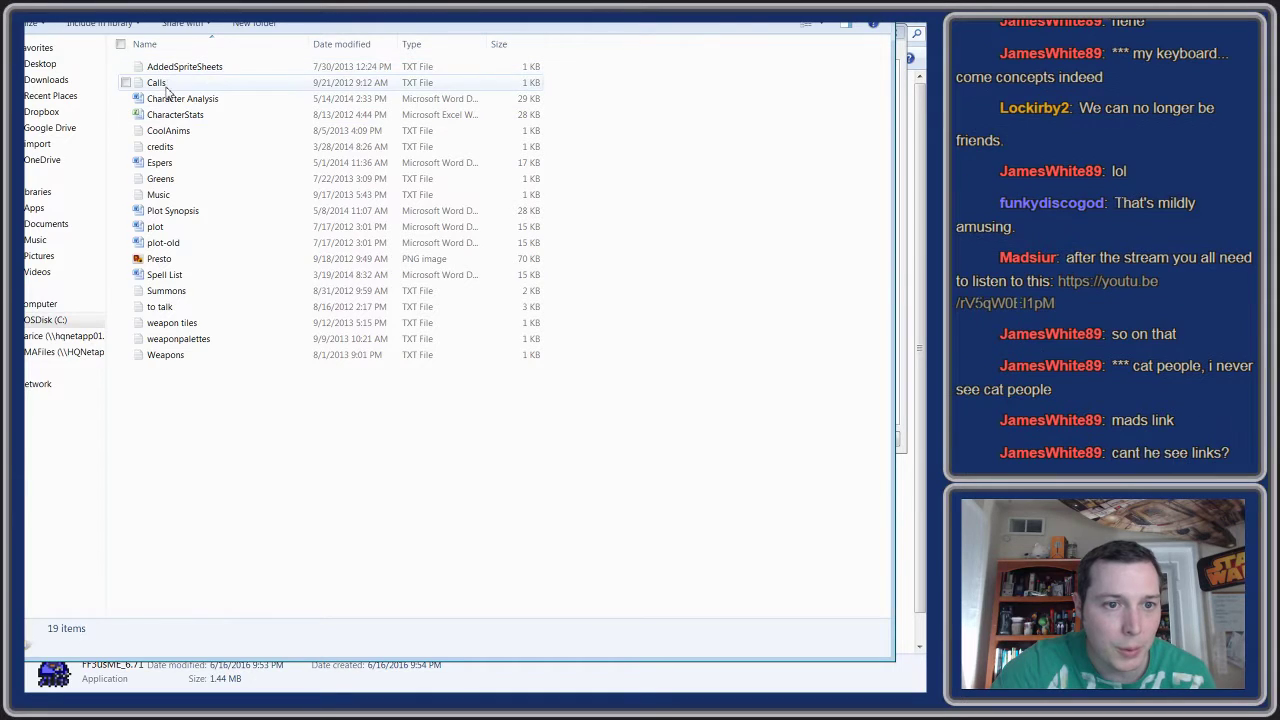
{"action": "left_click", "coordinate": [165, 102]}
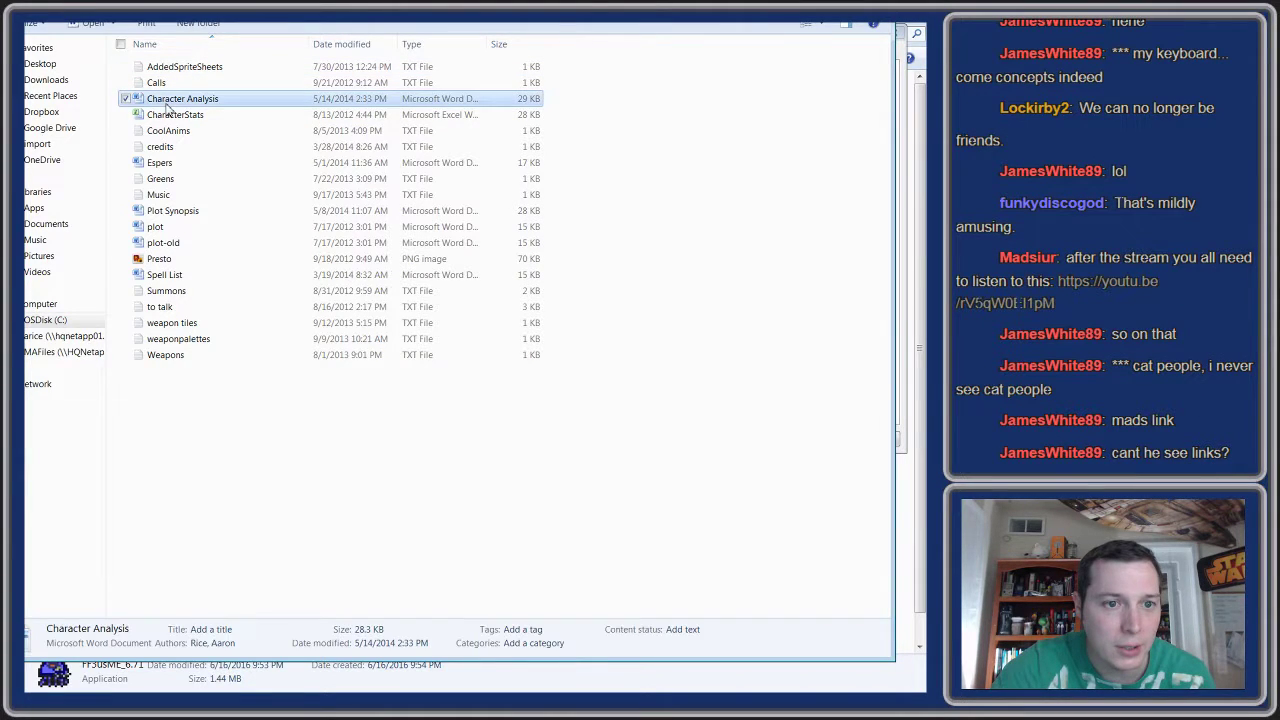
- Return to the Documentation folder and switch to the FF3usME Bitmap Editor
{"action": "key", "text": "BackSpace"}
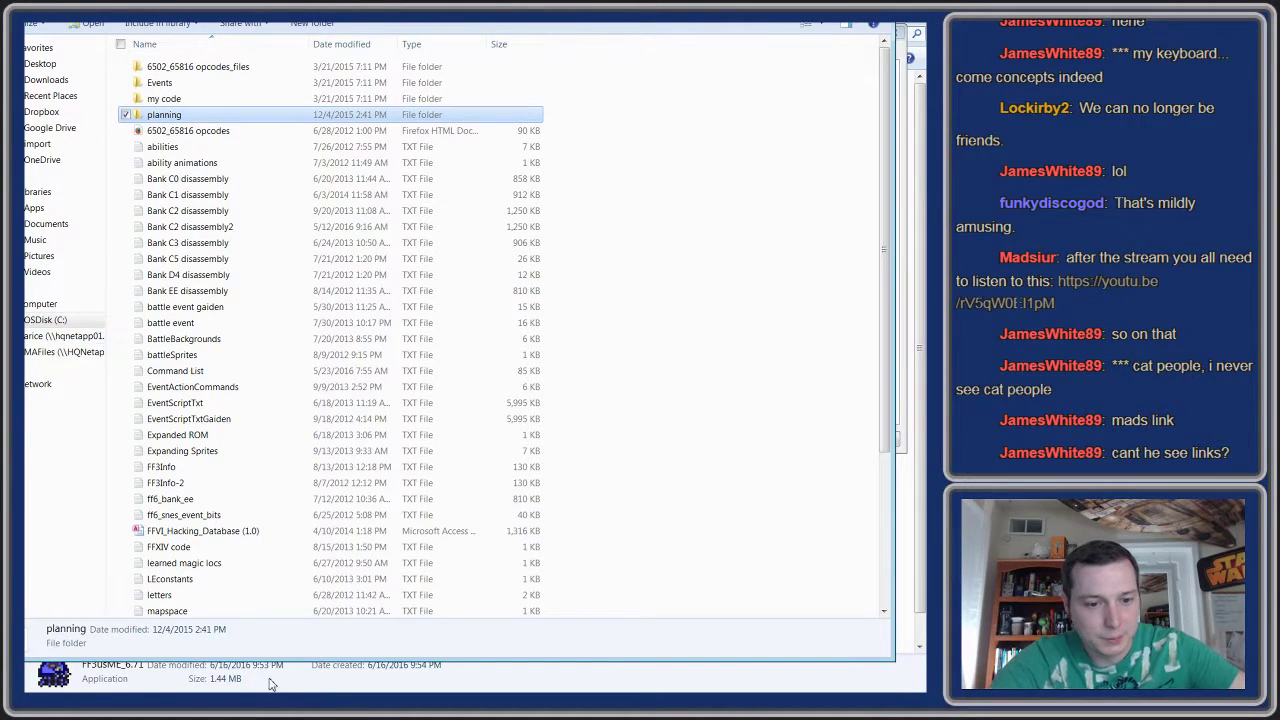
{"action": "key", "text": "alt+Tab"}
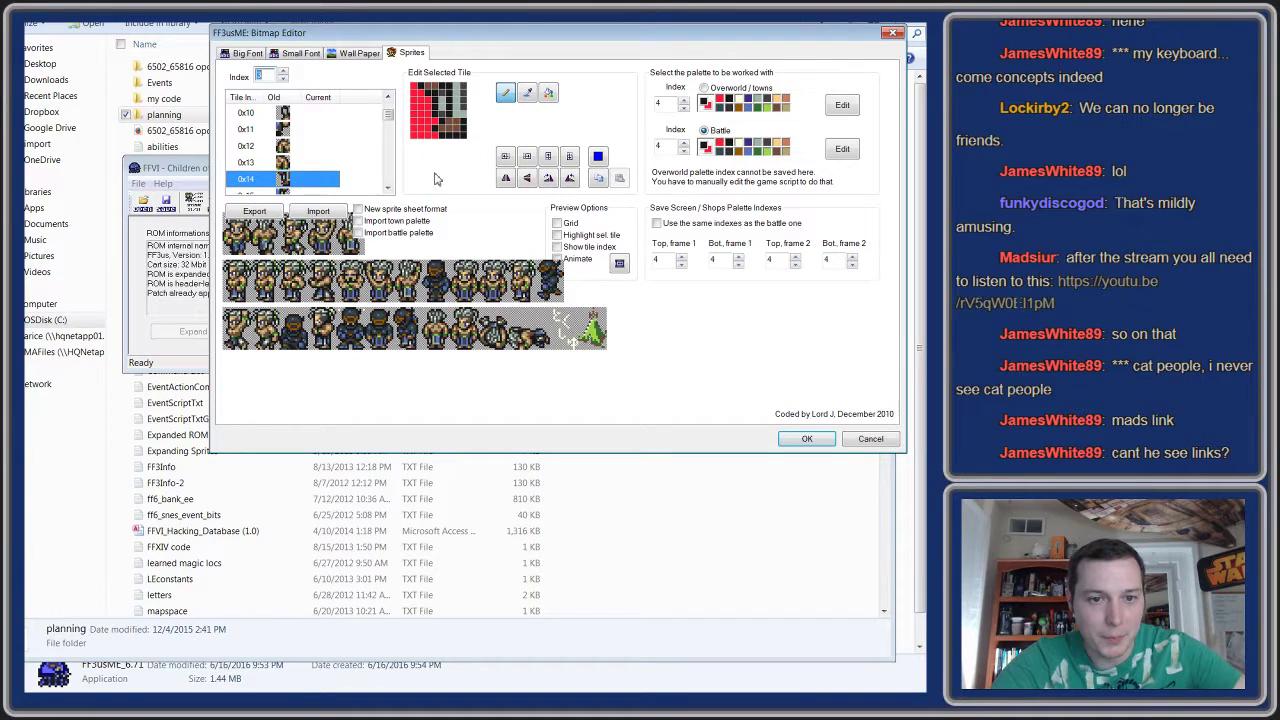
- Look through several characters' sprite sheets in the Bitmap Editor, ending on the green-clad blond character, and close the editor with OK
{"action": "left_click", "coordinate": [283, 73]}
{"action": "left_click", "coordinate": [283, 73]}
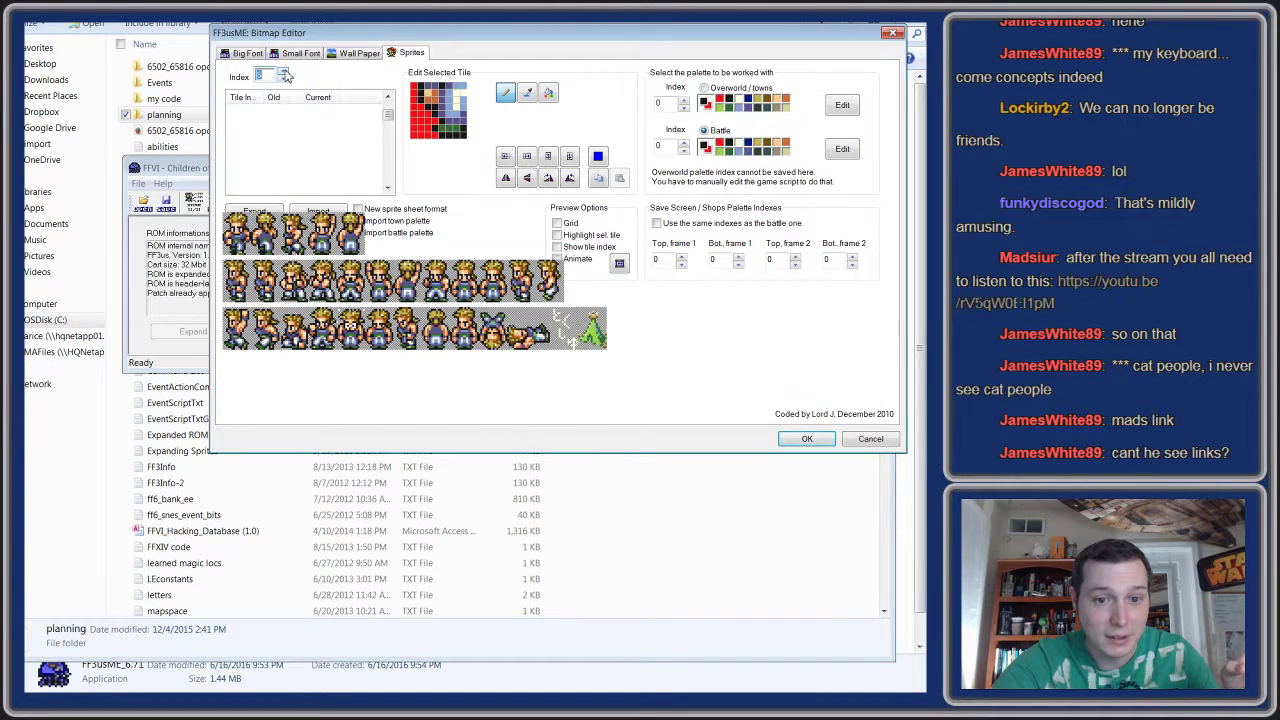
{"action": "left_click", "coordinate": [284, 74]}
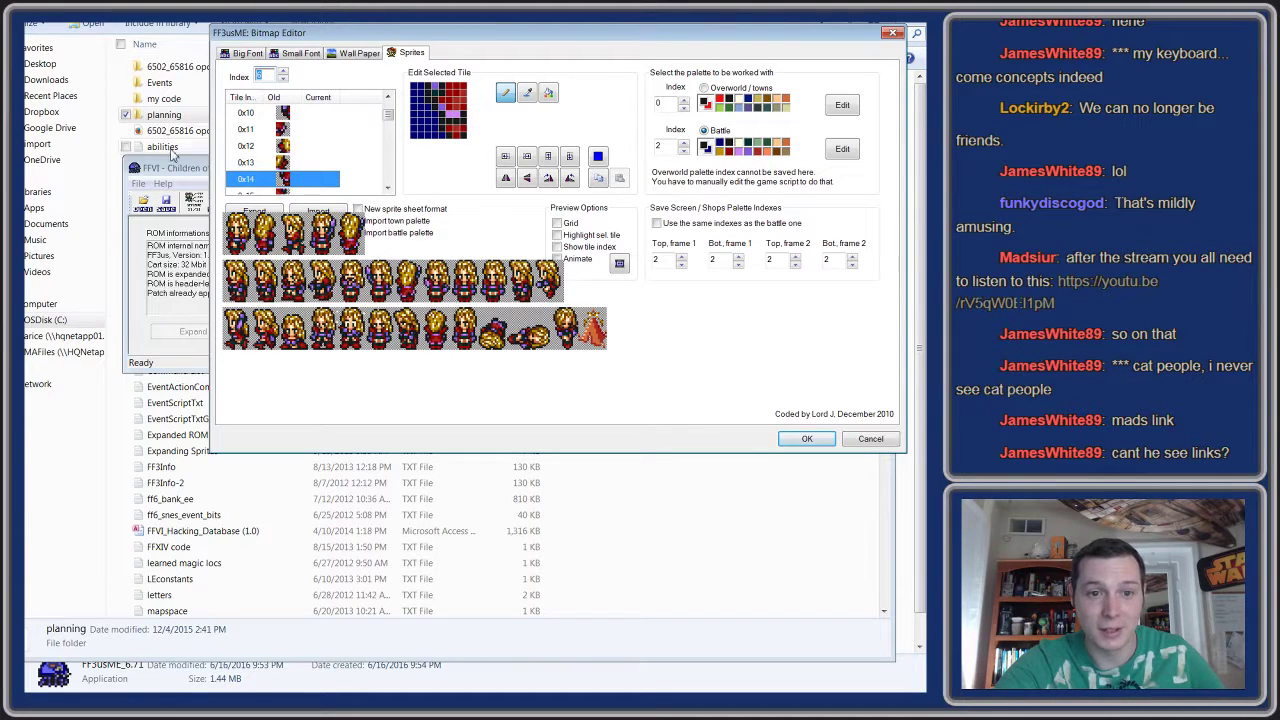
{"action": "left_click", "coordinate": [283, 76]}
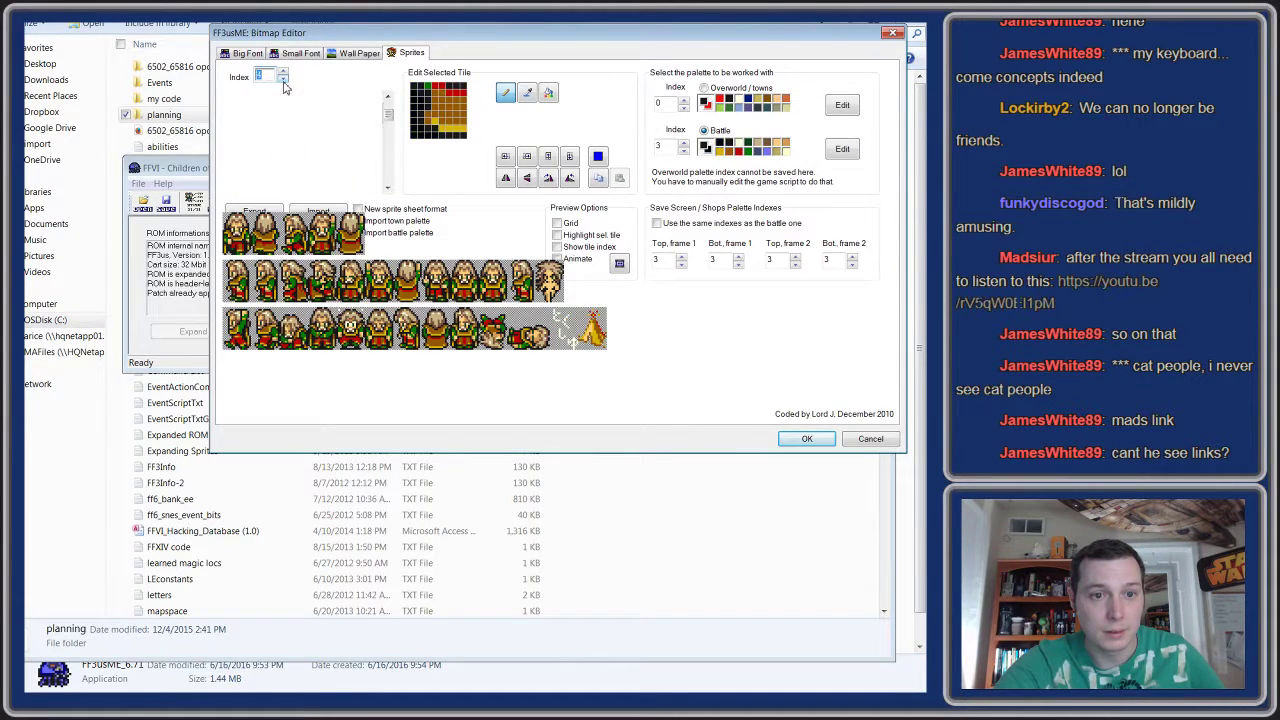
{"action": "left_click", "coordinate": [283, 78]}
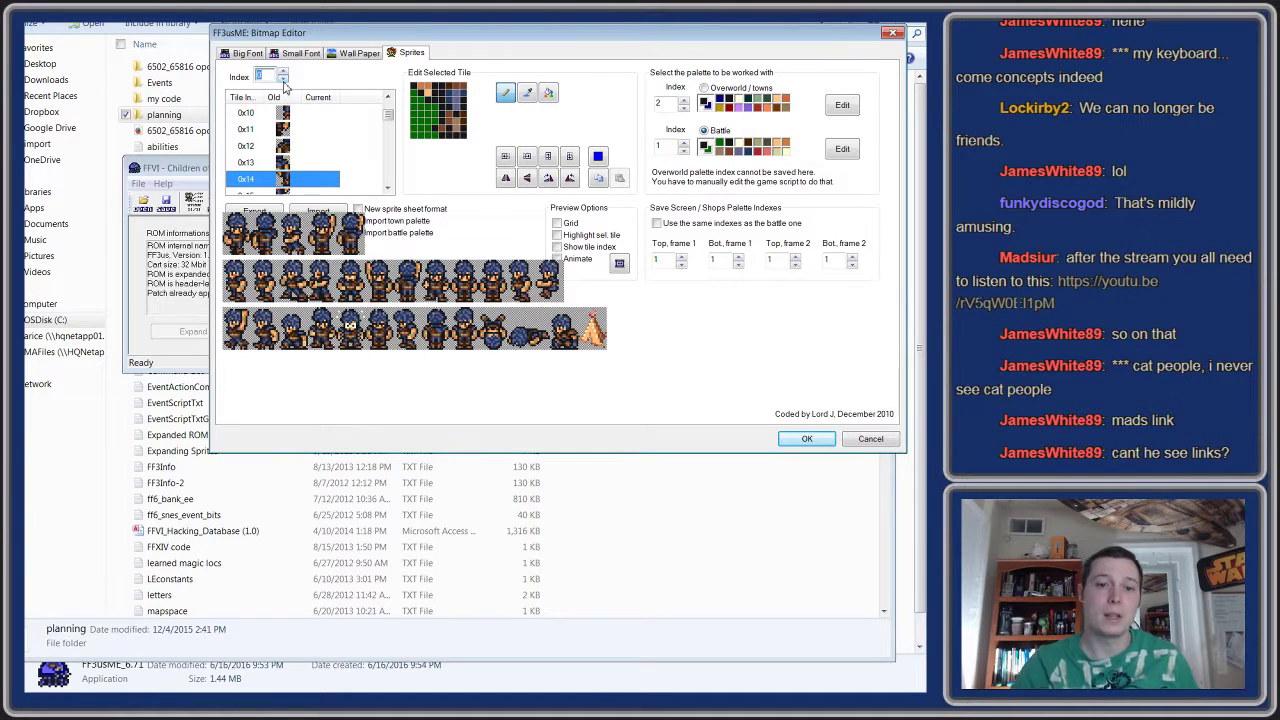
{"action": "left_click", "coordinate": [283, 73]}
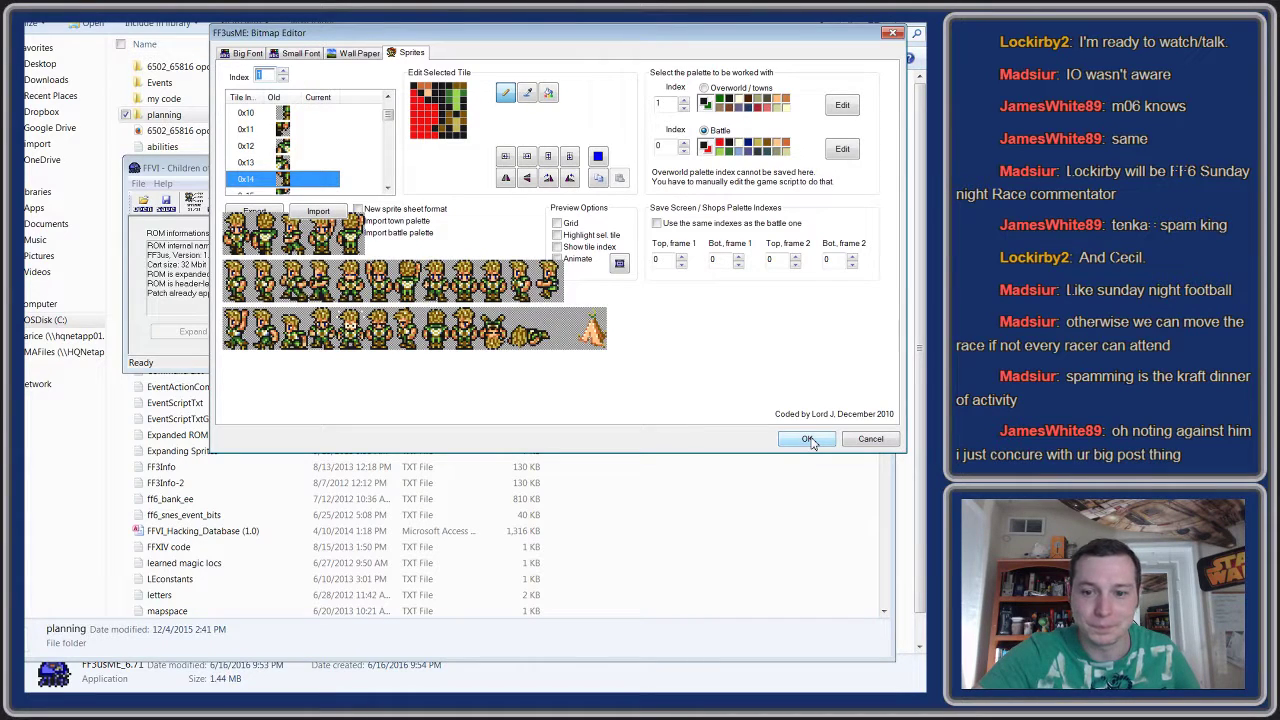
{"action": "left_click", "coordinate": [810, 441]}
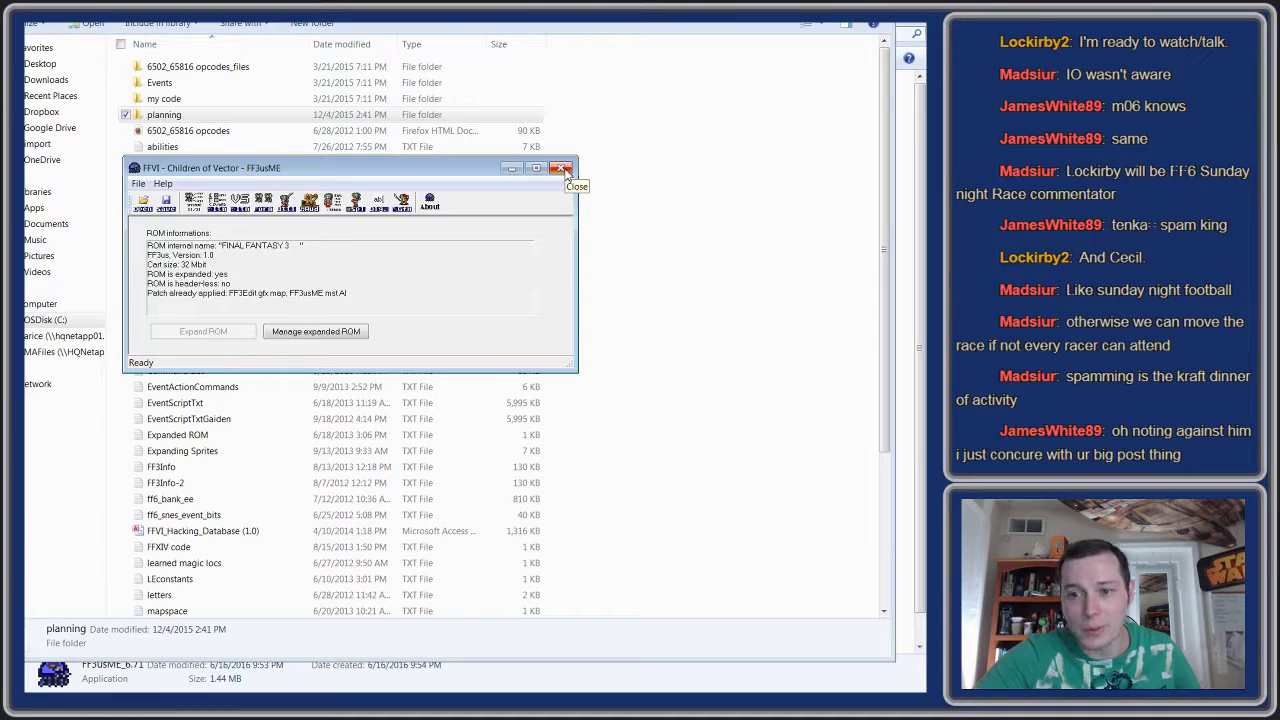
- Reopen the Bitmap Editor and look over its Sprites, Wall Paper, Small Font and Big Font sections
{"action": "left_click", "coordinate": [403, 203]}
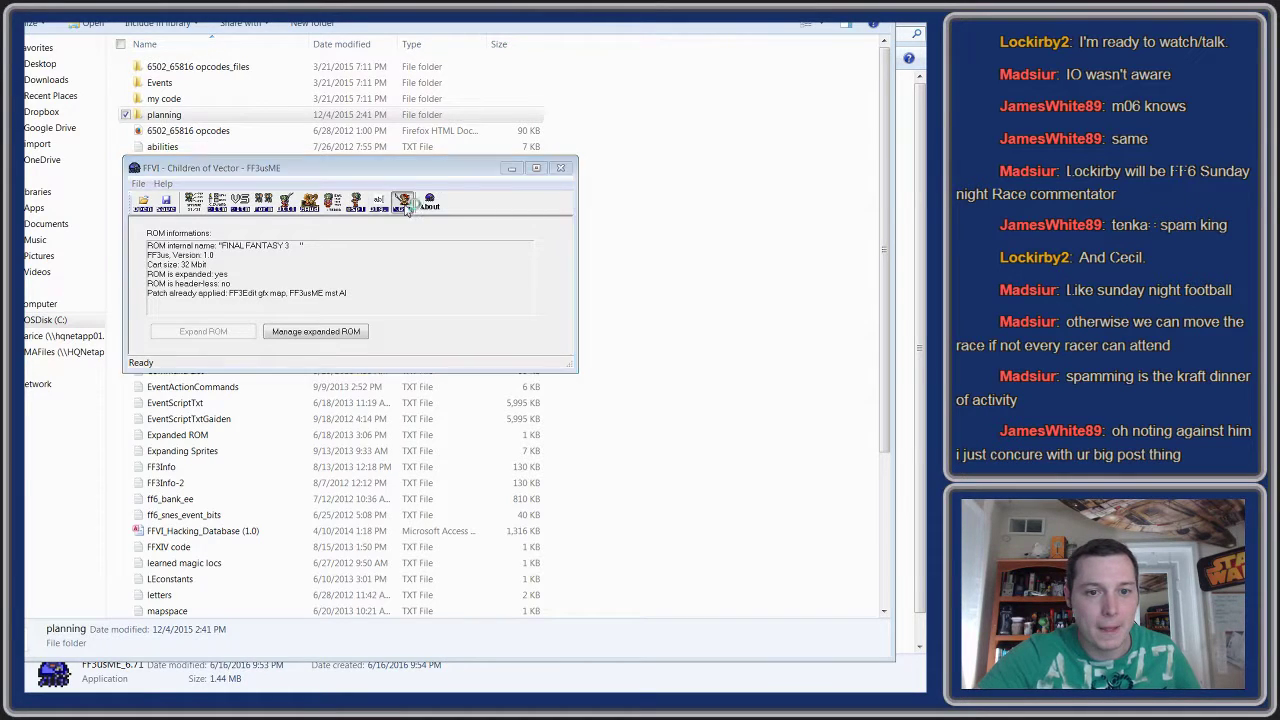
{"action": "left_click", "coordinate": [204, 79]}
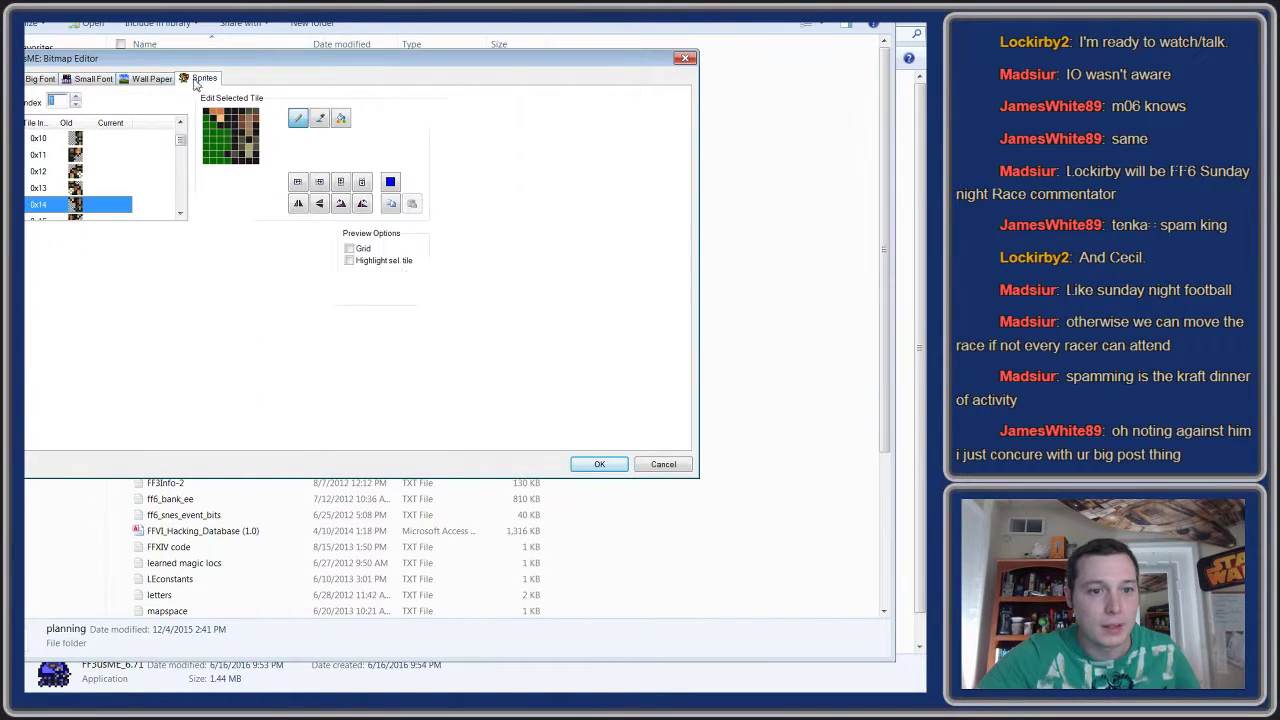
{"action": "left_click", "coordinate": [152, 79]}
{"action": "left_click", "coordinate": [88, 80]}
{"action": "left_click", "coordinate": [41, 79]}
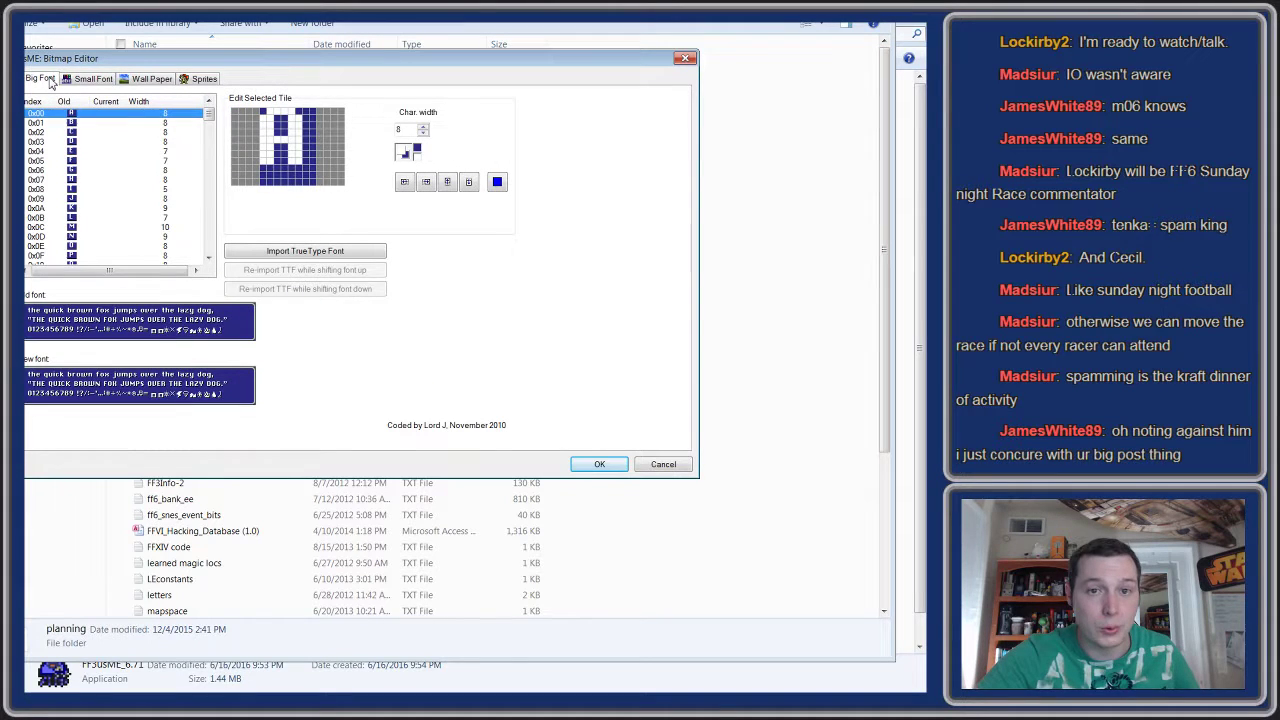